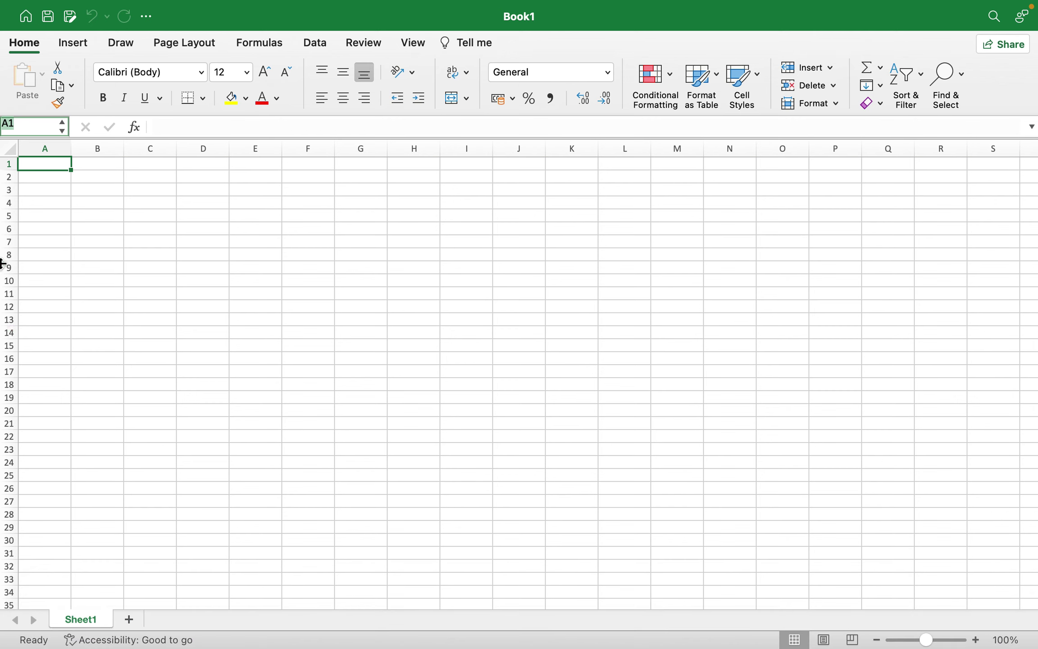
Switch to the Google Docs document in Chrome and bring up the dialog for opening another existing file
{"action": "mouse_move", "coordinate": [522, 617]}
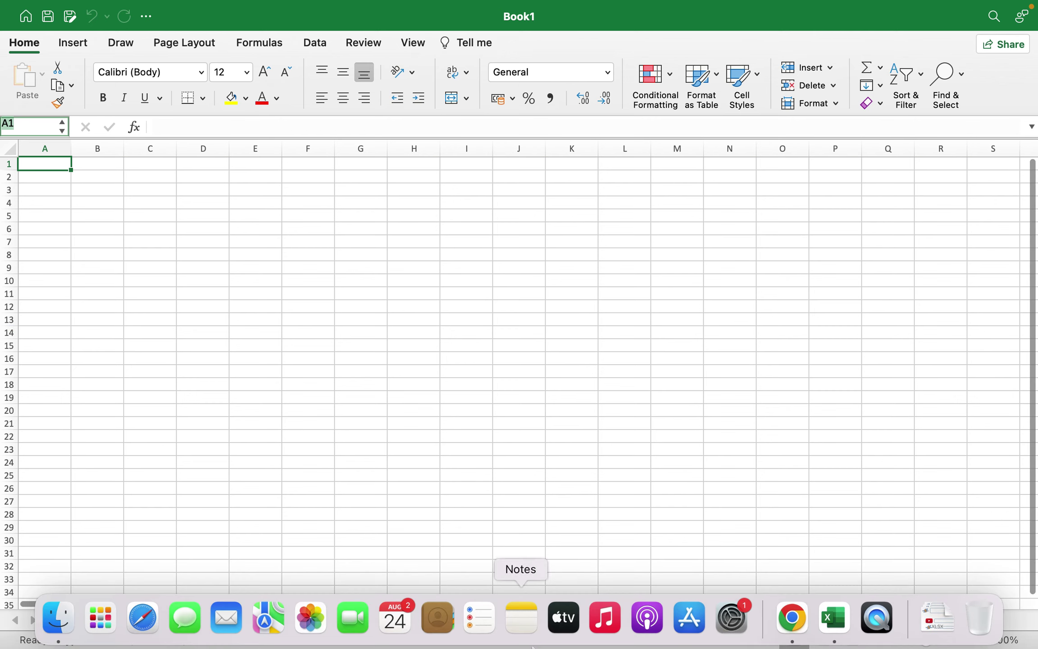
{"action": "left_click", "coordinate": [784, 618]}
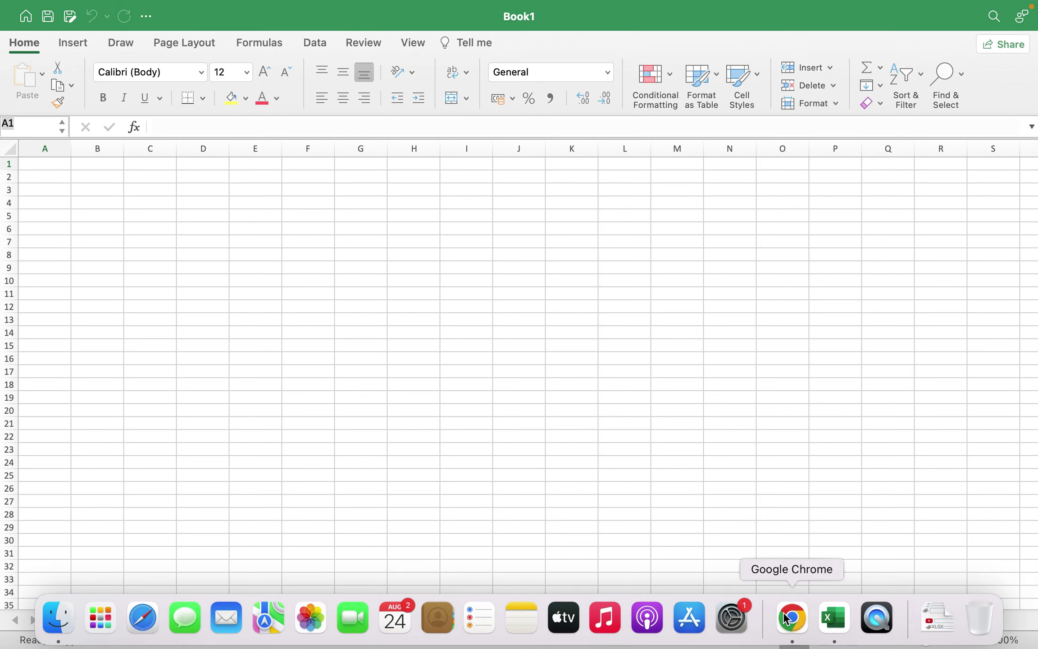
{"action": "left_click", "coordinate": [792, 620]}
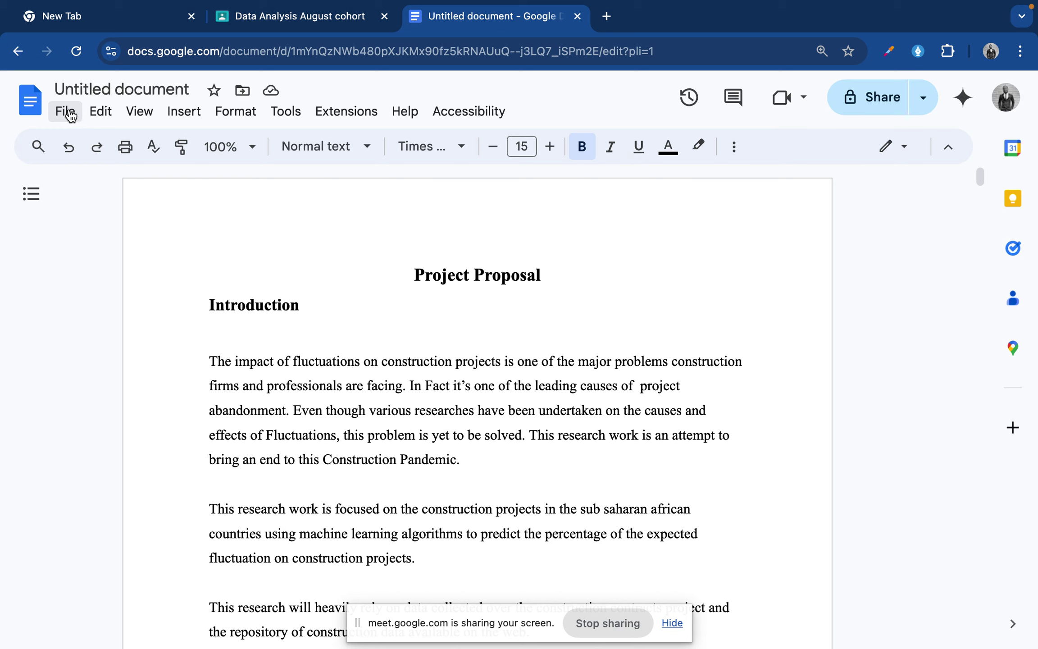
{"action": "left_click", "coordinate": [67, 117]}
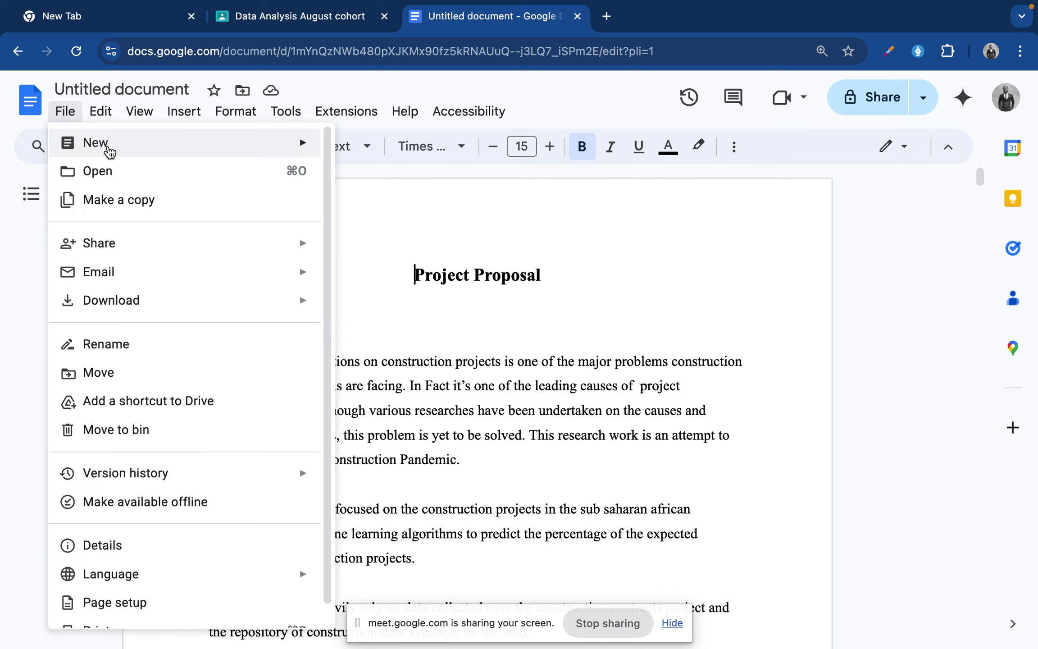
{"action": "left_click", "coordinate": [121, 173]}
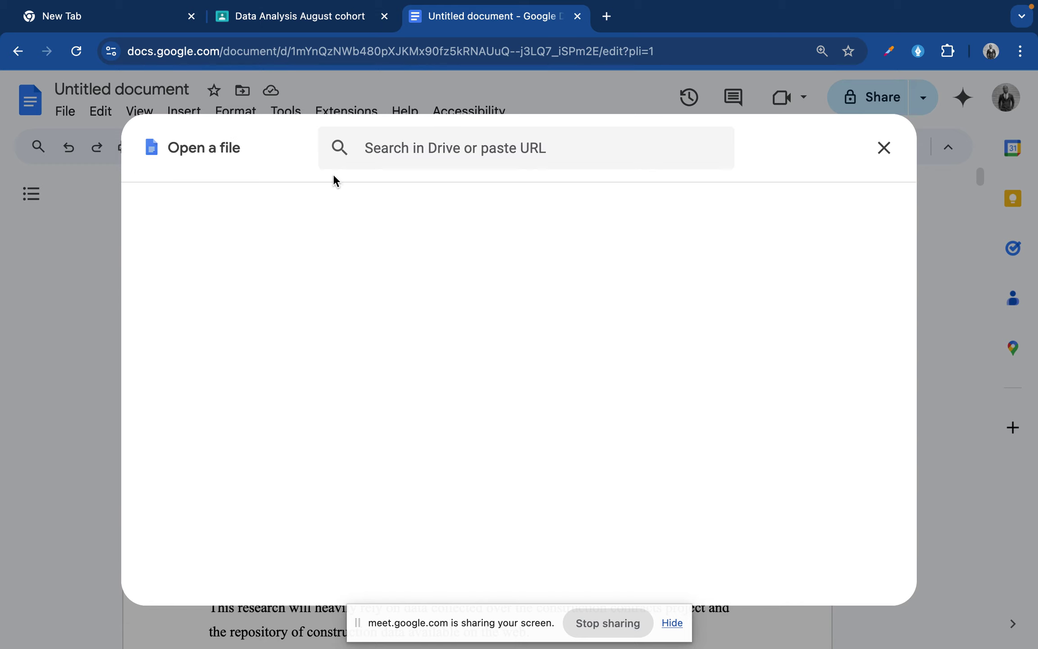
Find the Text Functions document among the recent files from earlier this month and open it
{"action": "mouse_move", "coordinate": [631, 646]}
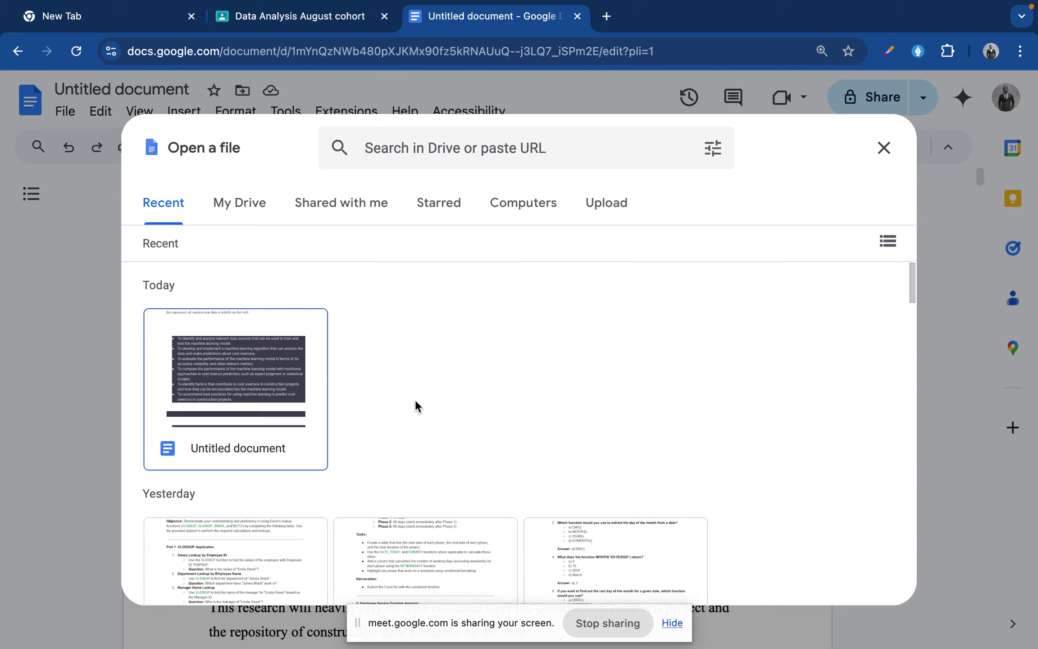
{"action": "scroll", "coordinate": [395, 439], "scroll_direction": "down", "scroll_amount": 5}
{"action": "scroll", "coordinate": [396, 443], "scroll_direction": "down", "scroll_amount": 15}
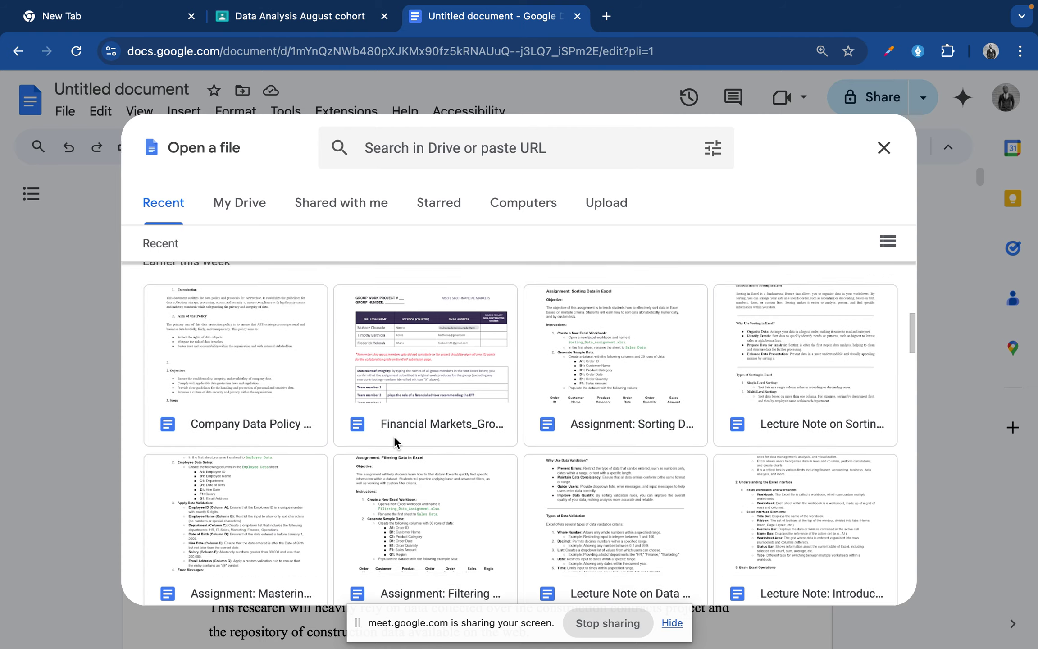
{"action": "scroll", "coordinate": [396, 444], "scroll_direction": "down", "scroll_amount": 12}
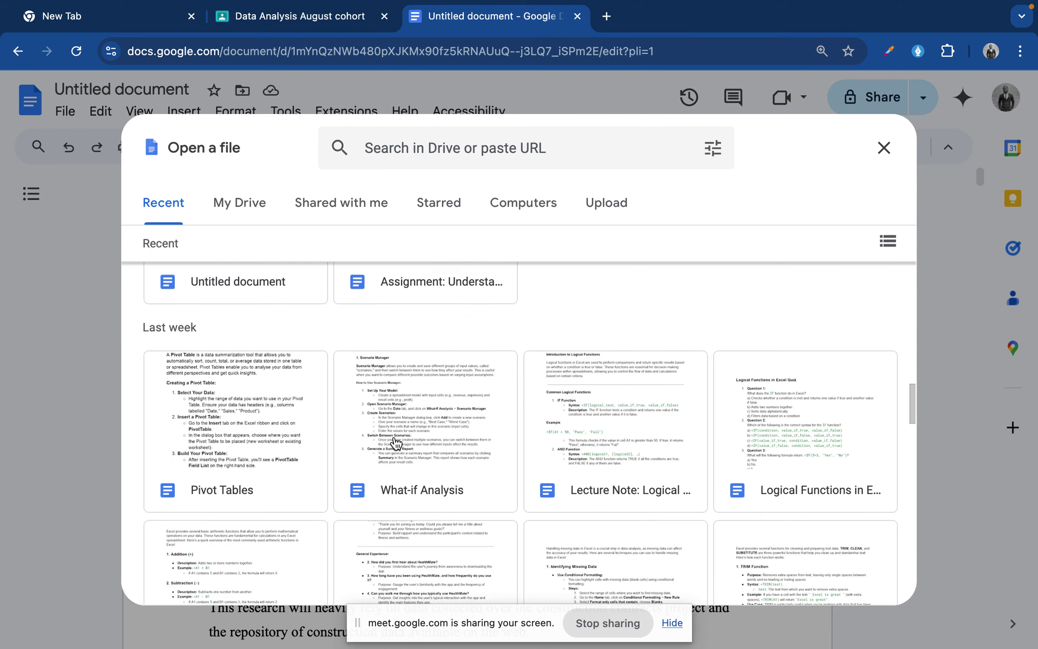
{"action": "scroll", "coordinate": [396, 443], "scroll_direction": "down", "scroll_amount": 2}
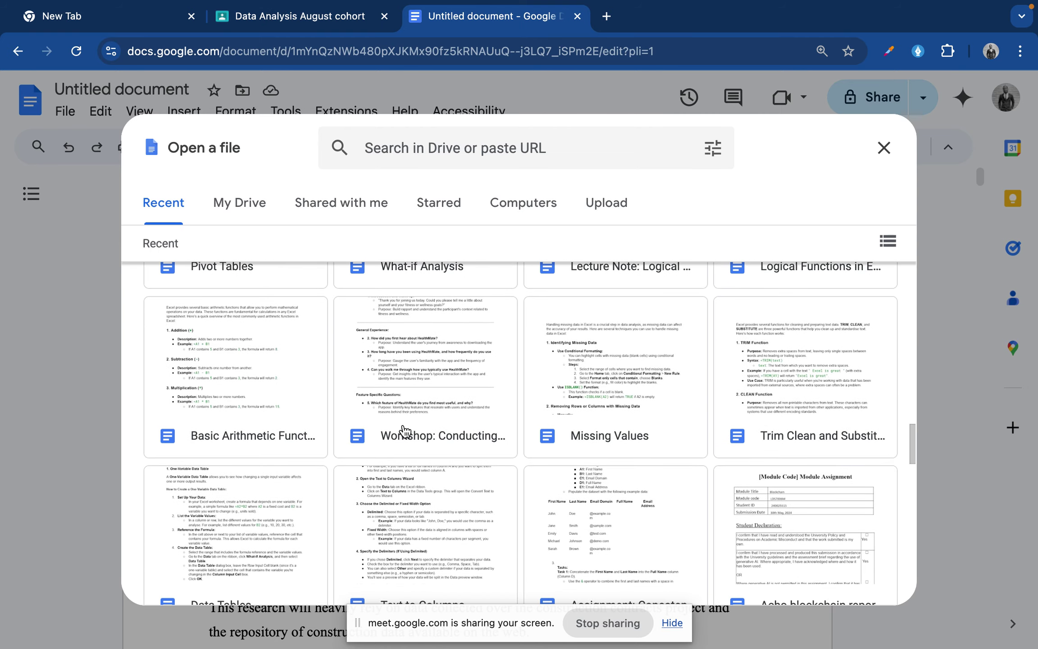
{"action": "scroll", "coordinate": [434, 423], "scroll_direction": "down", "scroll_amount": 10}
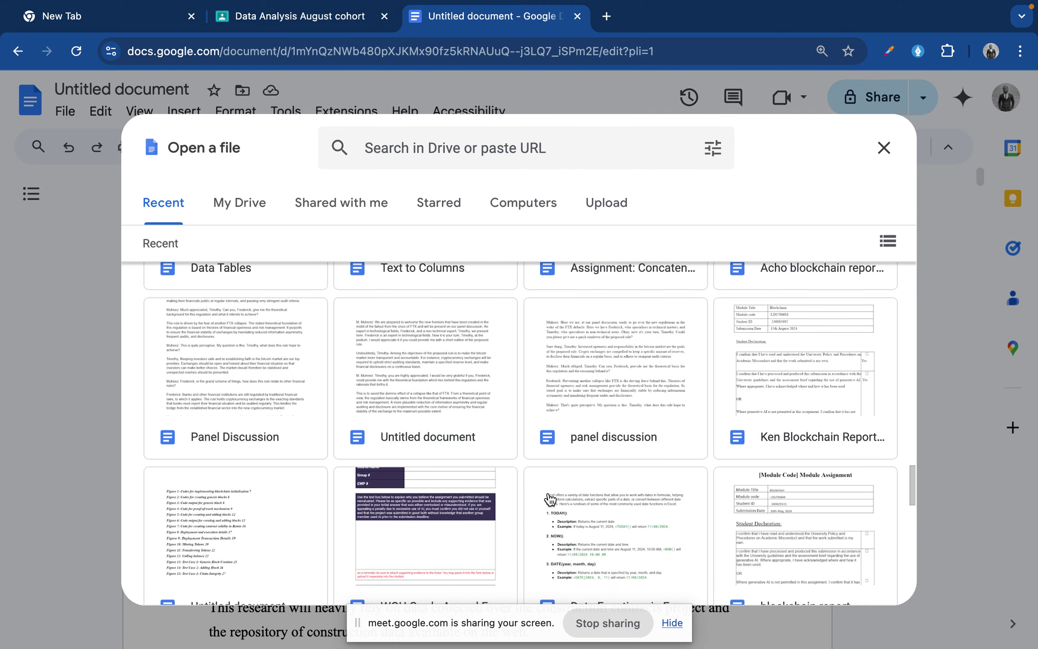
{"action": "scroll", "coordinate": [537, 441], "scroll_direction": "down", "scroll_amount": 5}
{"action": "scroll", "coordinate": [538, 446], "scroll_direction": "down", "scroll_amount": 5}
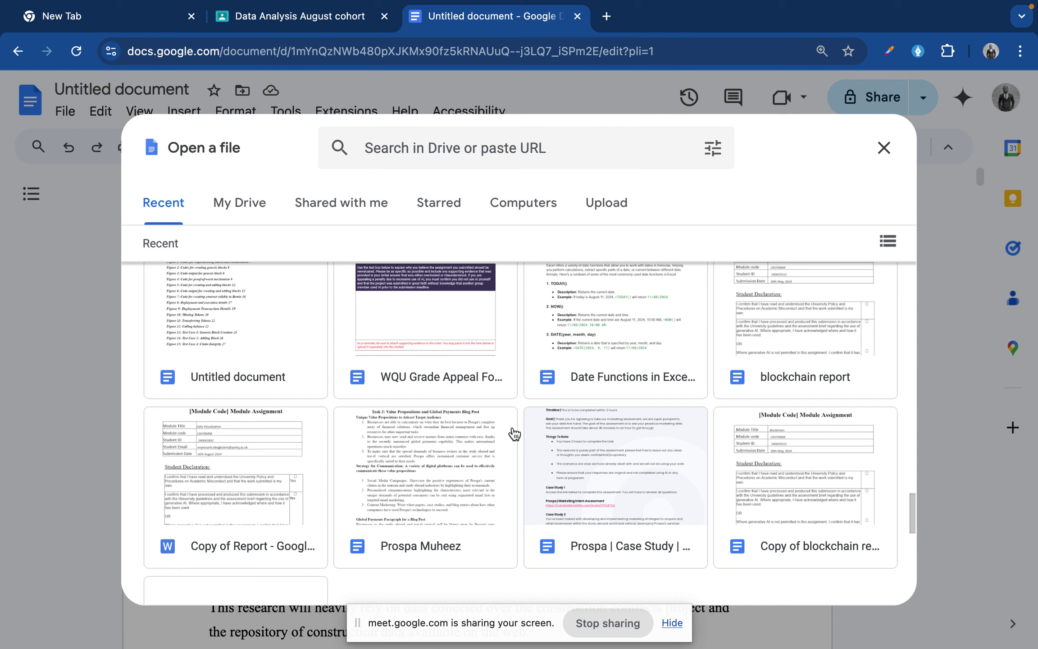
{"action": "scroll", "coordinate": [513, 432], "scroll_direction": "down", "scroll_amount": 3}
{"action": "scroll", "coordinate": [513, 433], "scroll_direction": "down", "scroll_amount": 5}
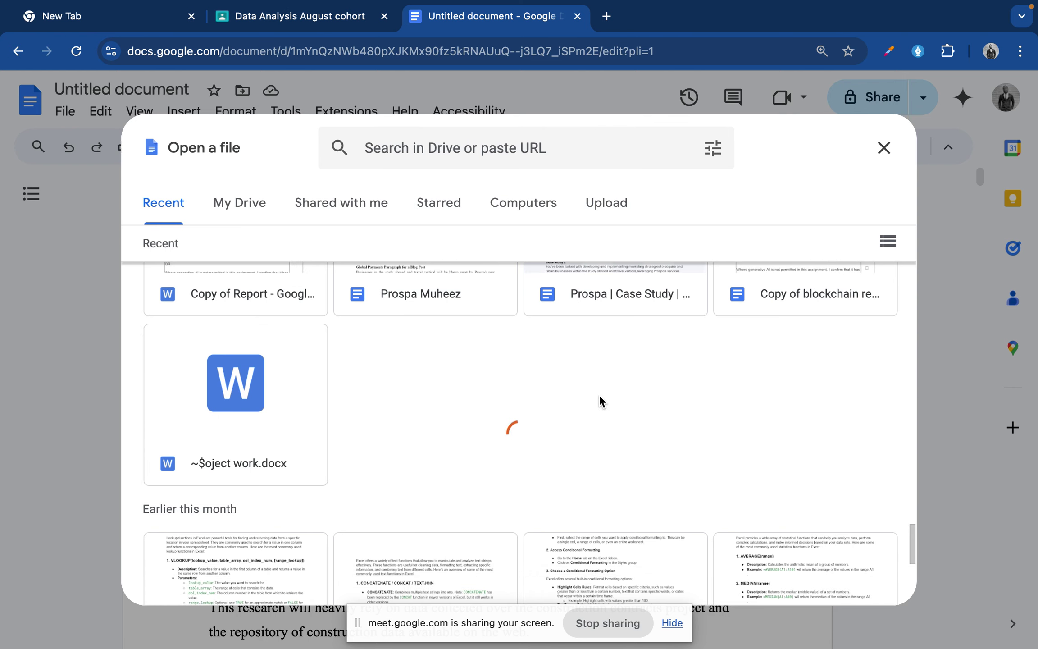
{"action": "scroll", "coordinate": [514, 389], "scroll_direction": "down", "scroll_amount": 5}
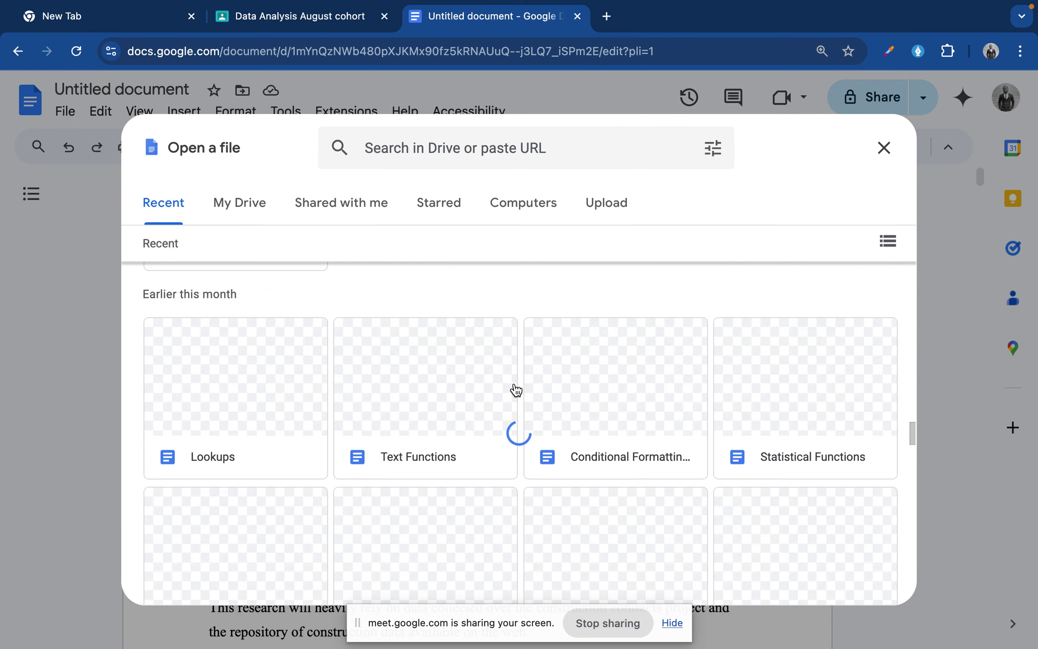
{"action": "scroll", "coordinate": [516, 389], "scroll_direction": "up", "scroll_amount": 2}
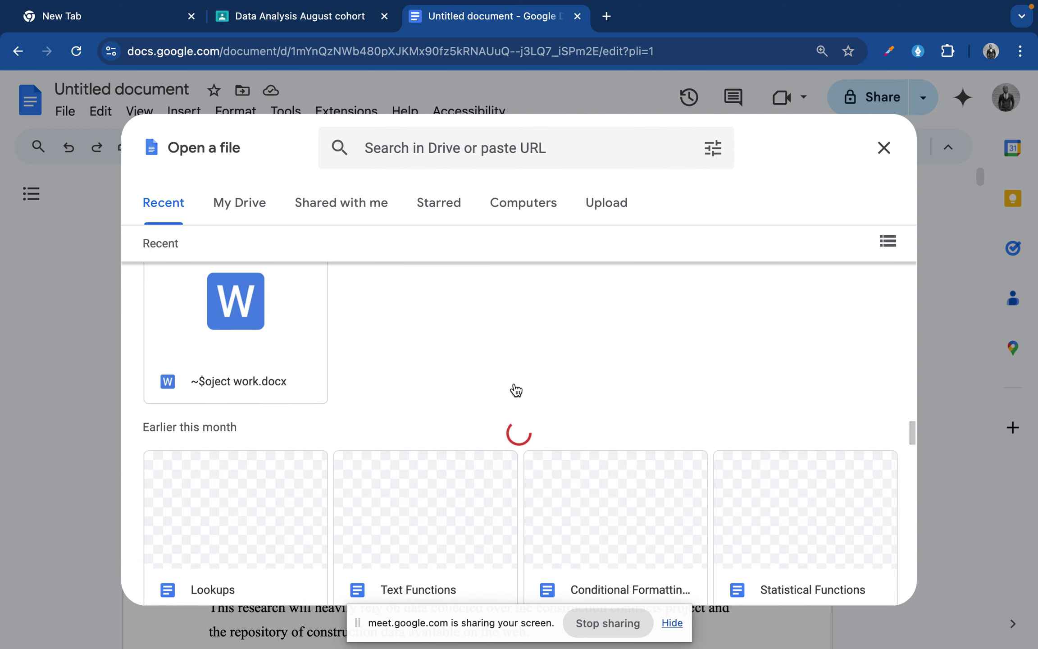
{"action": "scroll", "coordinate": [514, 388], "scroll_direction": "down", "scroll_amount": 1}
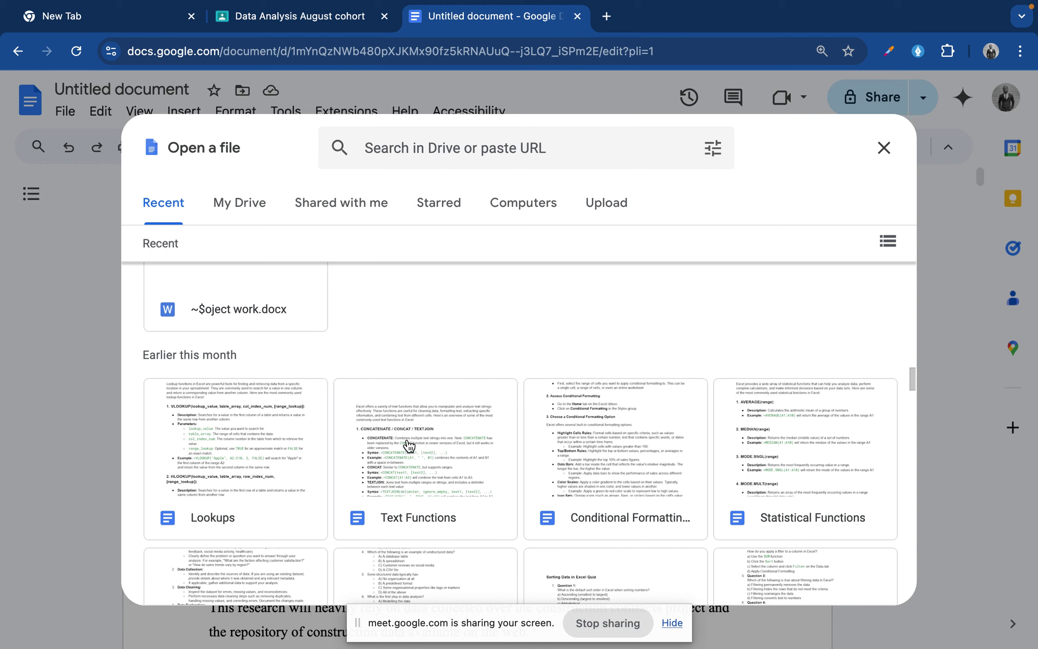
{"action": "double_click", "coordinate": [408, 442]}
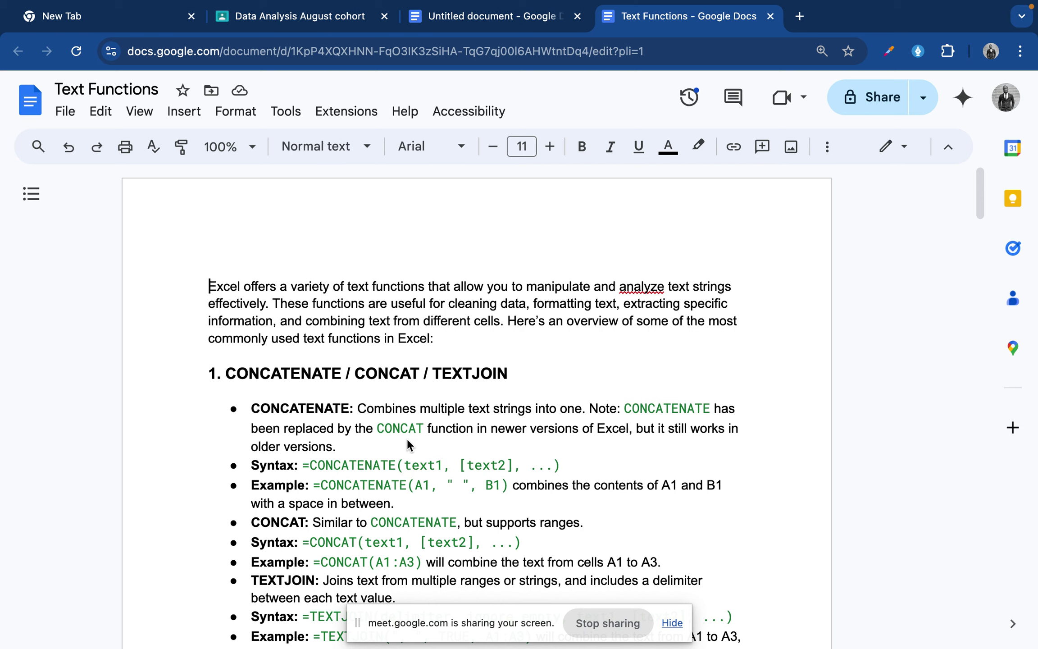
Correct the flagged word "analyze" in the introductory paragraph to "analyse"
{"action": "left_click", "coordinate": [652, 293]}
{"action": "left_click", "coordinate": [571, 383]}
Review the CONCATENATE / CONCAT / TEXTJOIN section, highlighting the text1 and [text2] arguments in the CONCATENATE syntax
{"action": "scroll", "coordinate": [350, 382], "scroll_direction": "down", "scroll_amount": 2}
{"action": "scroll", "coordinate": [350, 382], "scroll_direction": "down", "scroll_amount": 1}
{"action": "scroll", "coordinate": [350, 382], "scroll_direction": "down", "scroll_amount": 1}
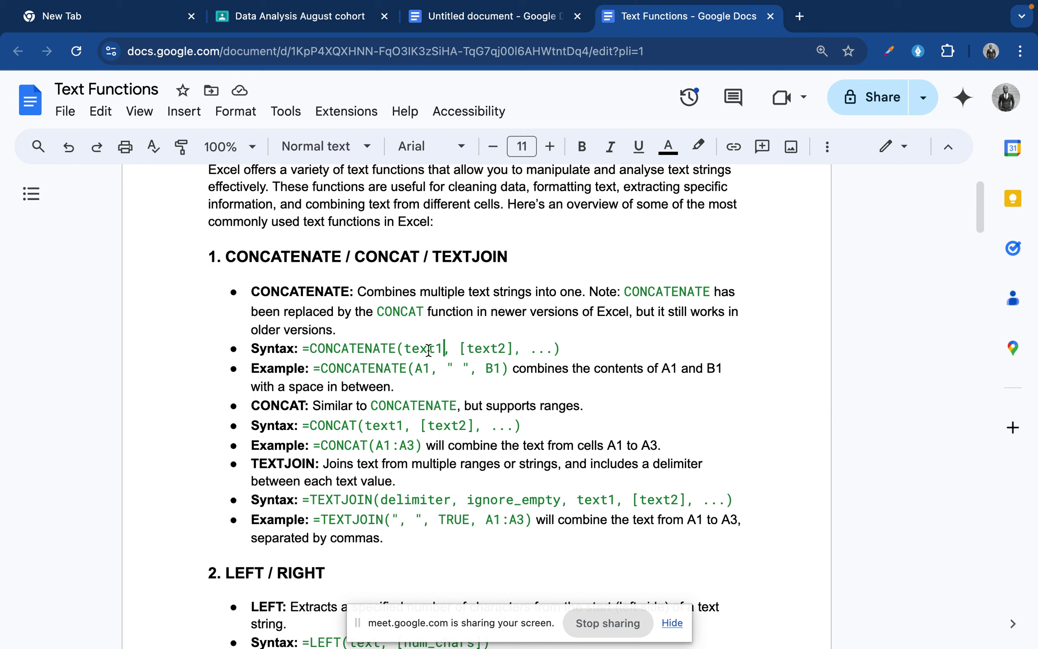
{"action": "left_click_drag", "start_coordinate": [435, 349], "coordinate": [405, 349]}
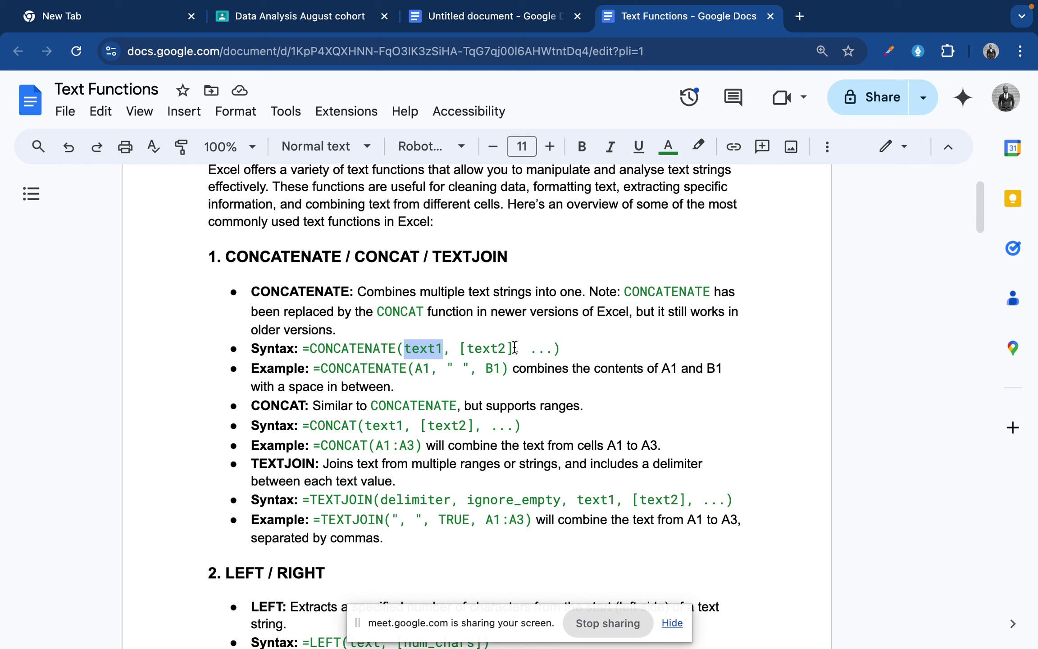
{"action": "left_click_drag", "start_coordinate": [514, 349], "coordinate": [459, 348]}
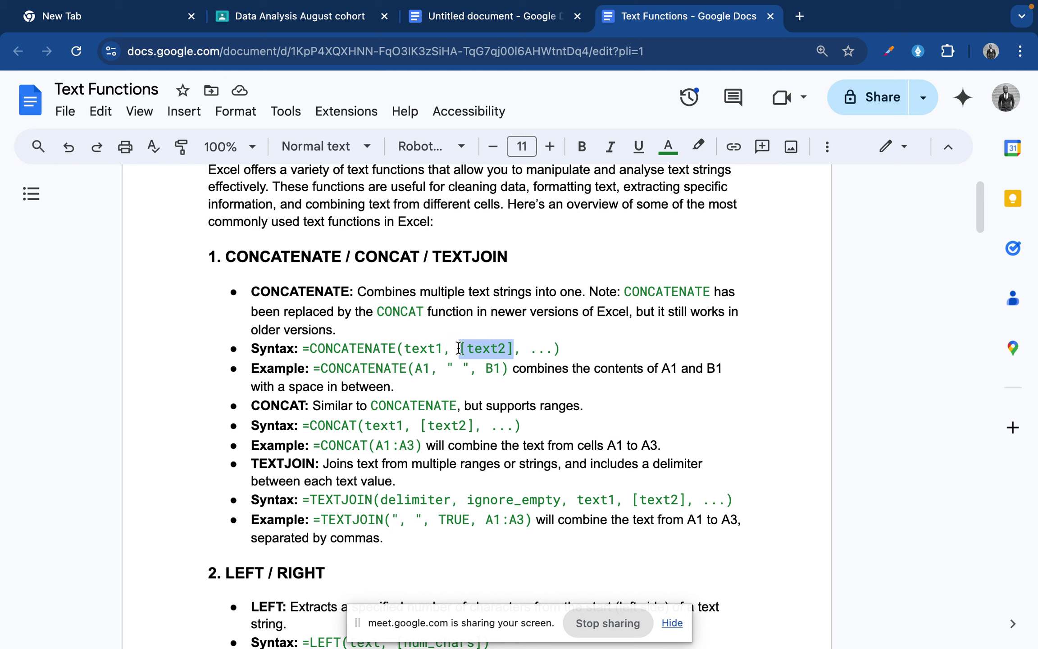
{"action": "left_click", "coordinate": [482, 384]}
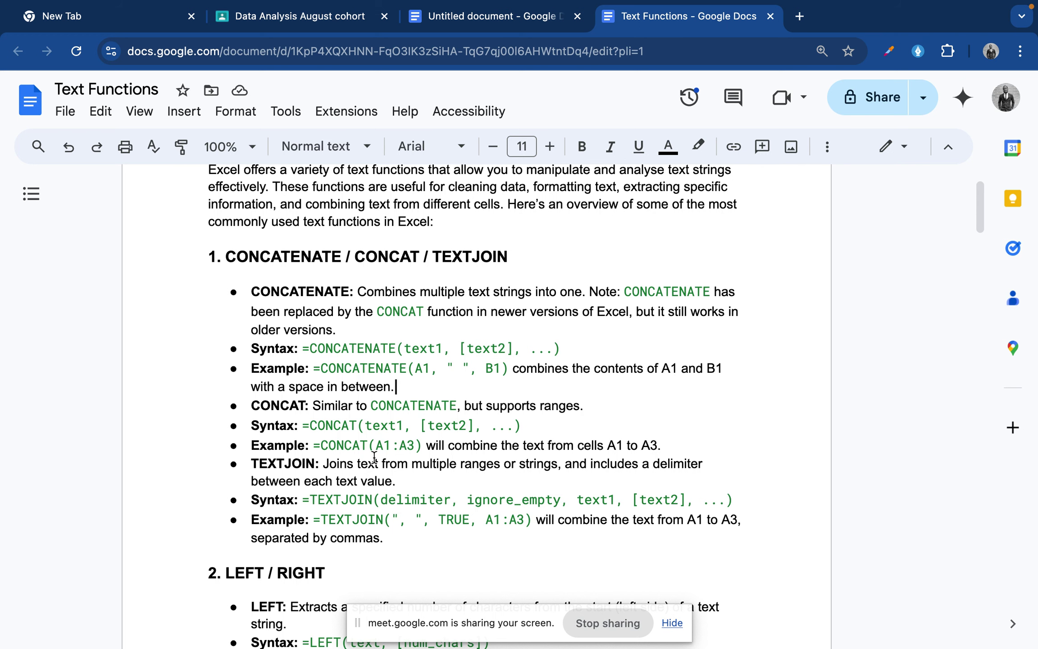
{"action": "scroll", "coordinate": [374, 457], "scroll_direction": "down", "scroll_amount": 1}
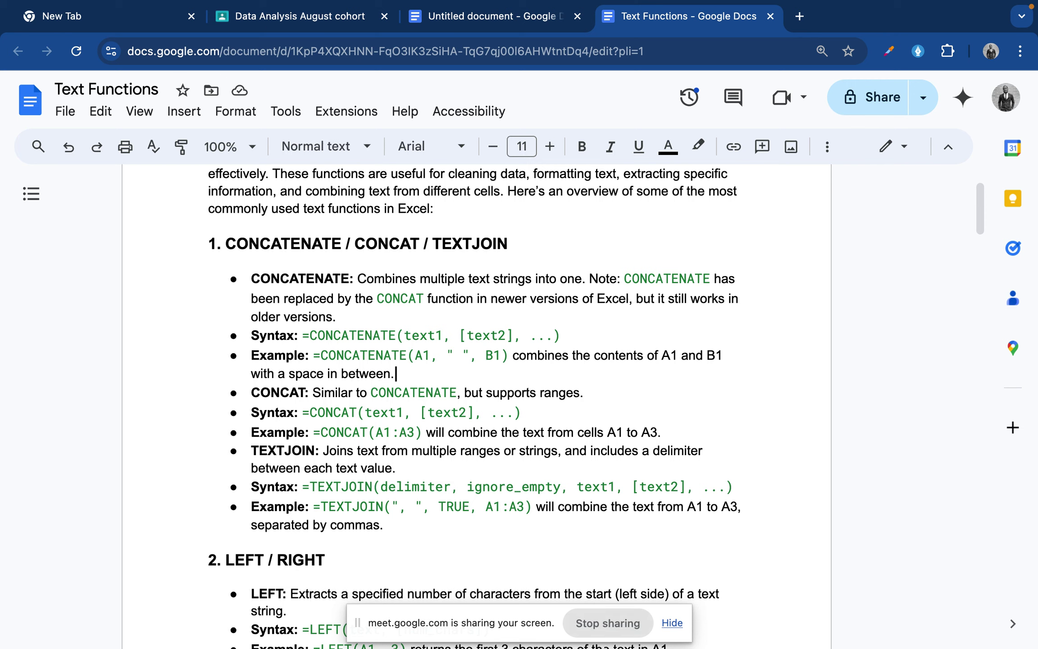
Switch to Excel and open the recent Excel103ExtraPractice-01 workbook, trying the Vlookup workbook first
{"action": "mouse_move", "coordinate": [603, 646]}
{"action": "left_click", "coordinate": [833, 617]}
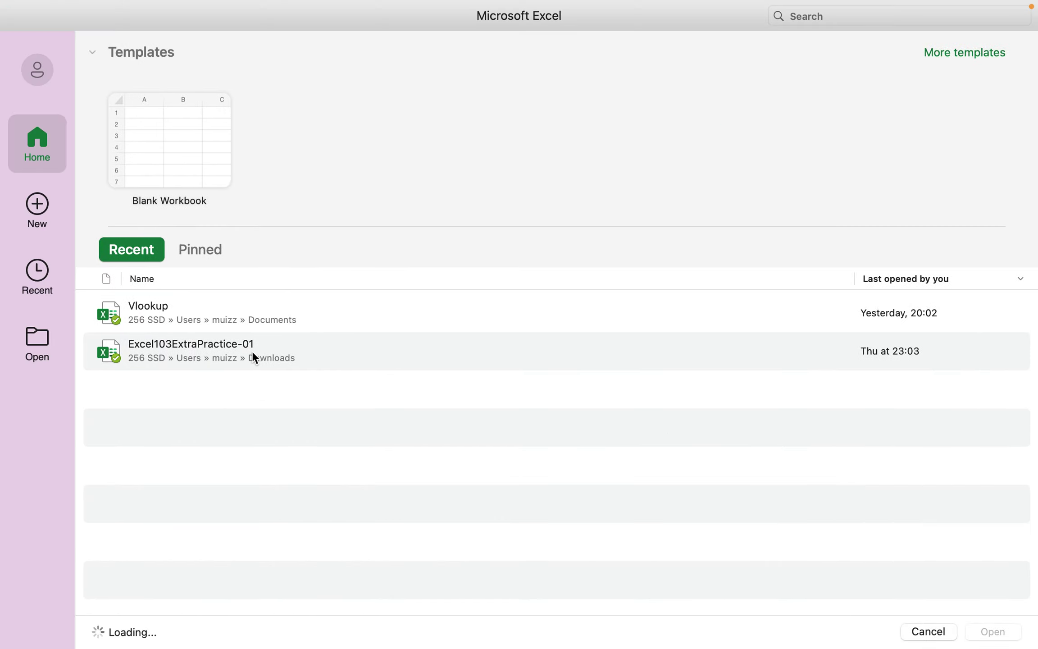
{"action": "double_click", "coordinate": [224, 314]}
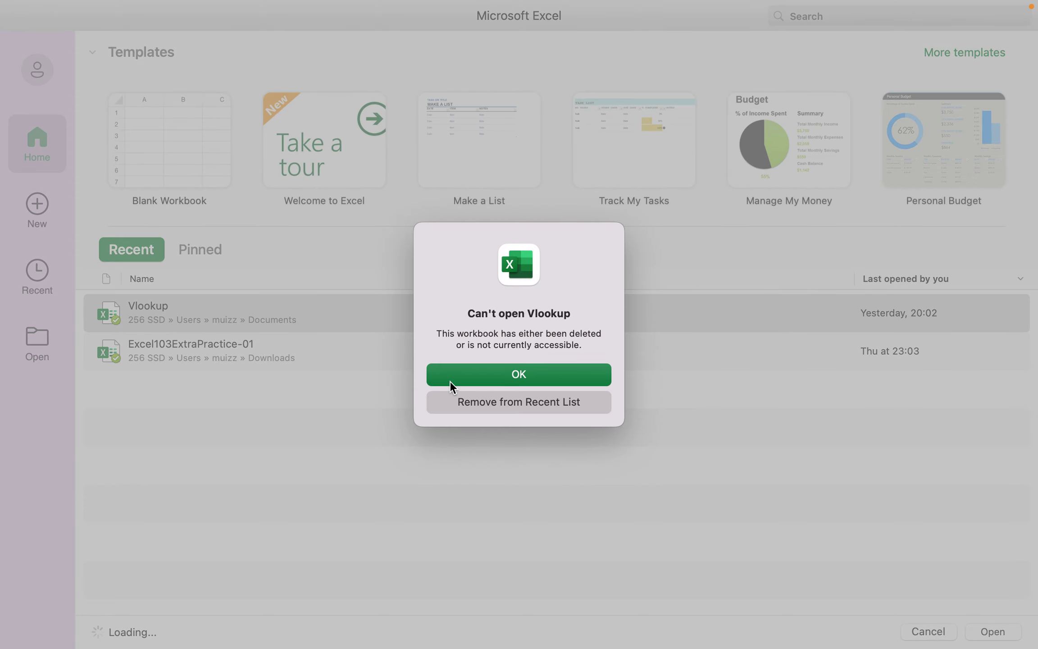
{"action": "left_click", "coordinate": [445, 370]}
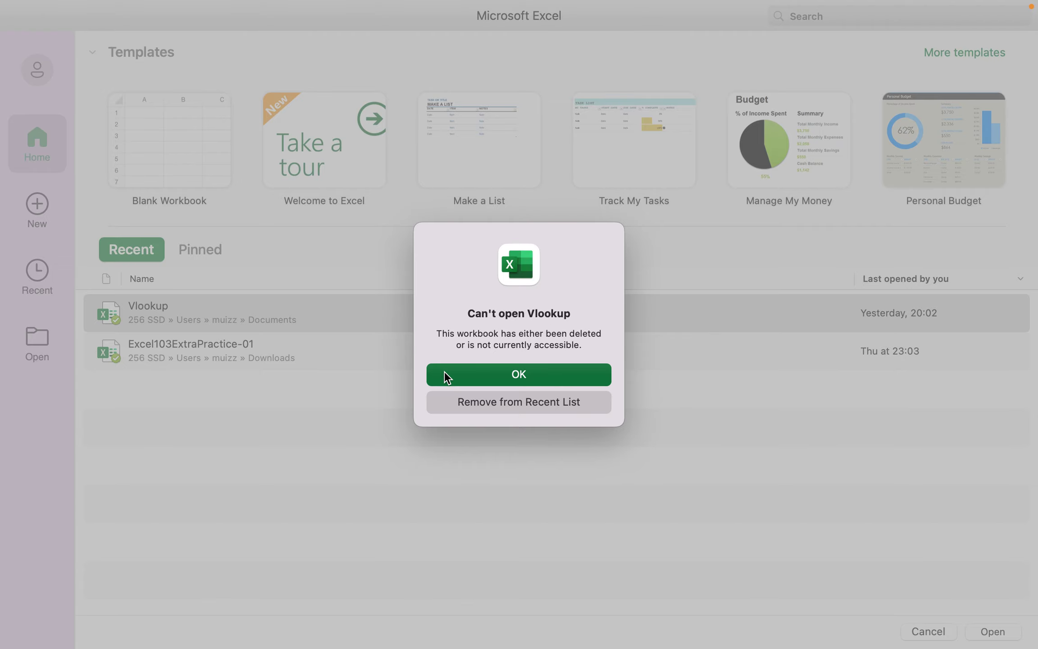
{"action": "left_click", "coordinate": [266, 351]}
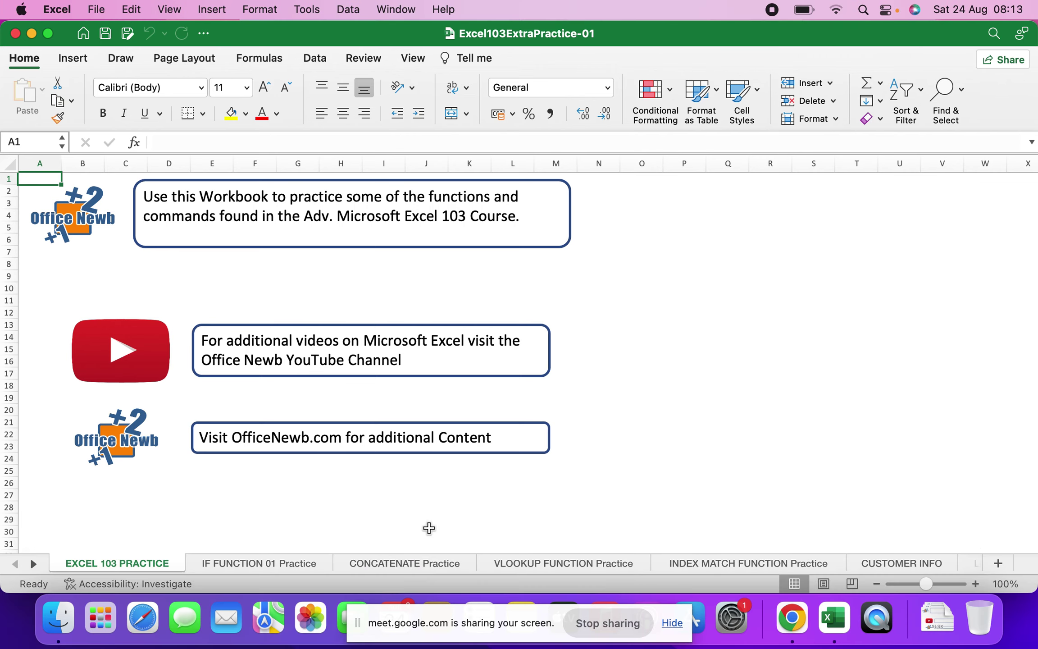
Look through the CONCATENATE, VLOOKUP FUNCTION and INDEX MATCH FUNCTION practice sheets, ending on the CUSTOMER INFO sheet
{"action": "left_click", "coordinate": [393, 565]}
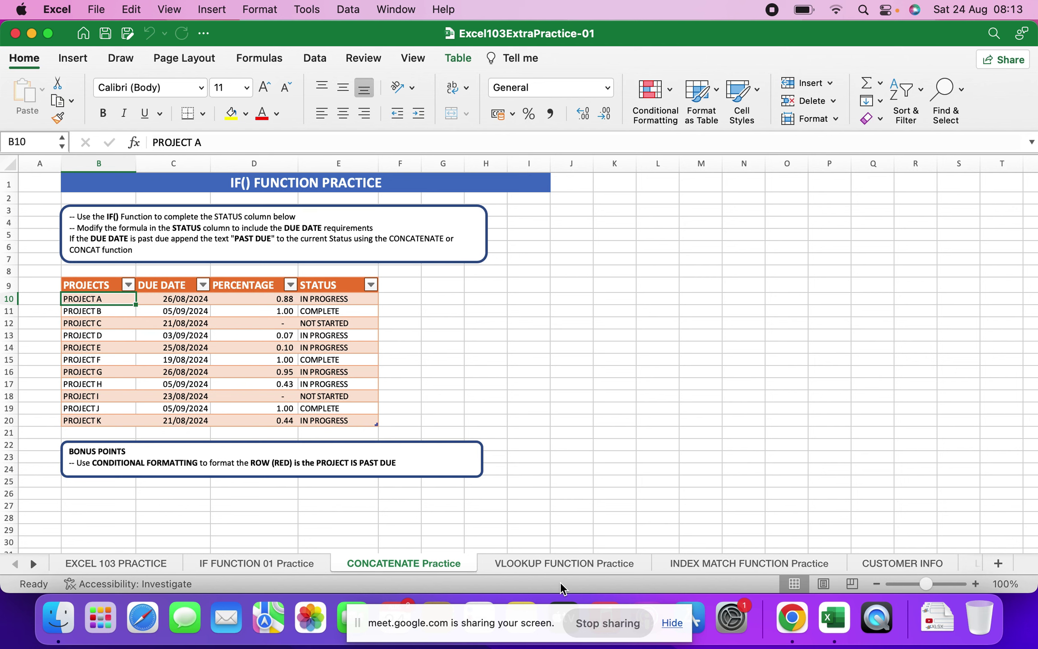
{"action": "left_click", "coordinate": [583, 564]}
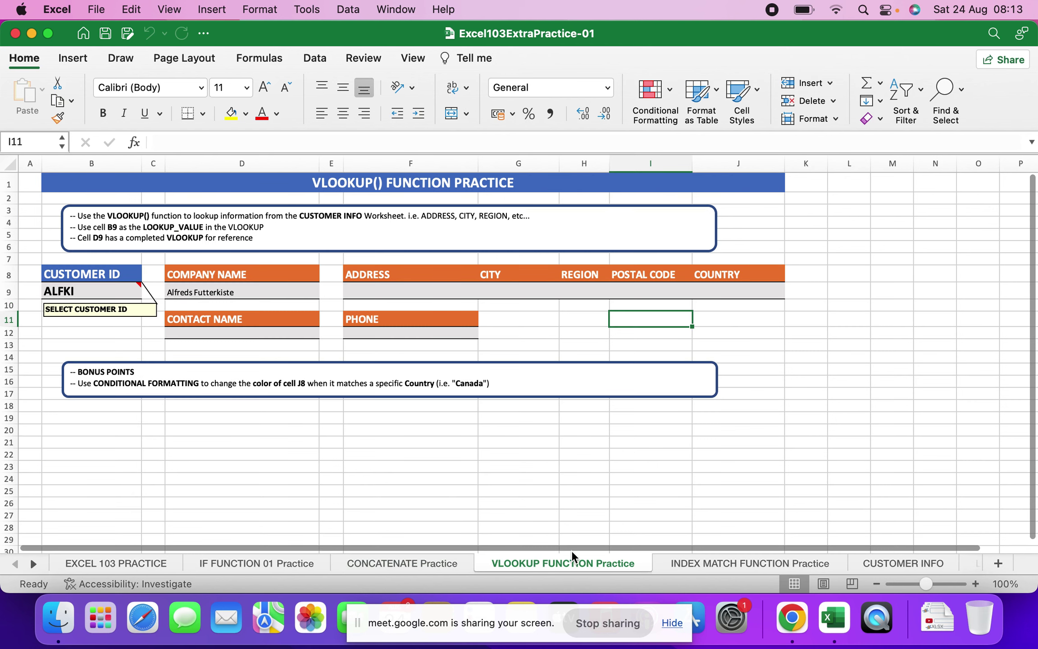
{"action": "left_click", "coordinate": [731, 567]}
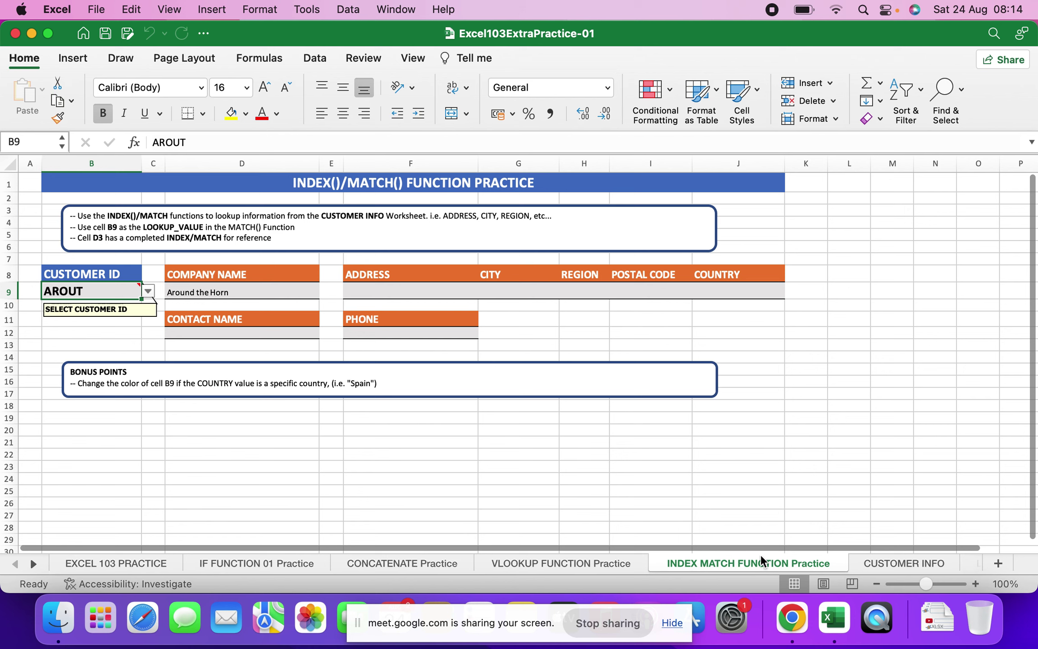
{"action": "left_click", "coordinate": [886, 563]}
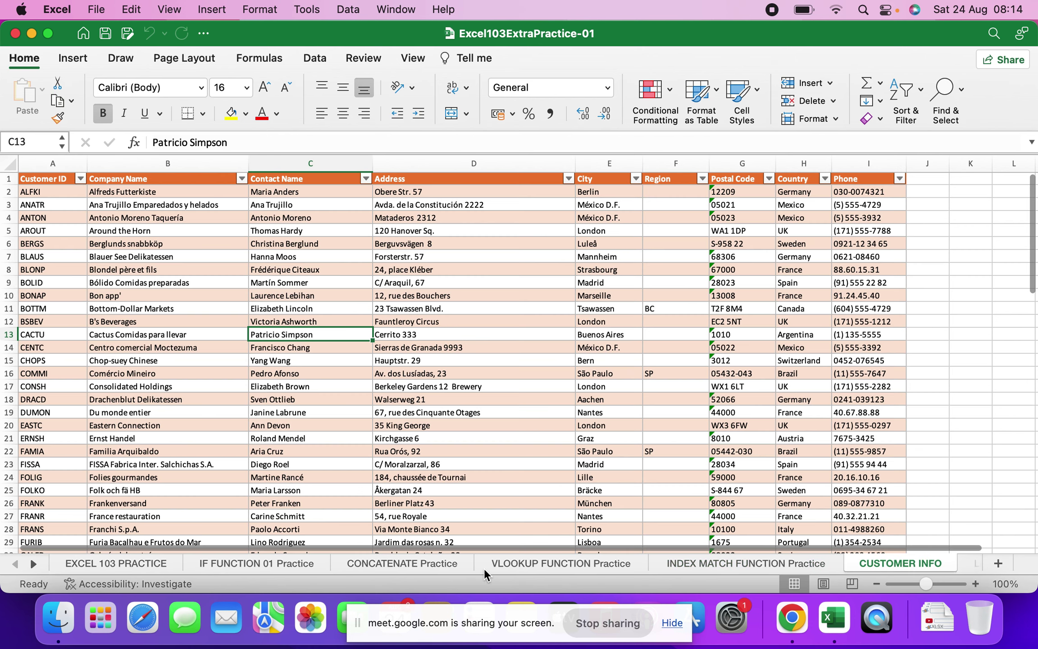
{"action": "right_click", "coordinate": [33, 565]}
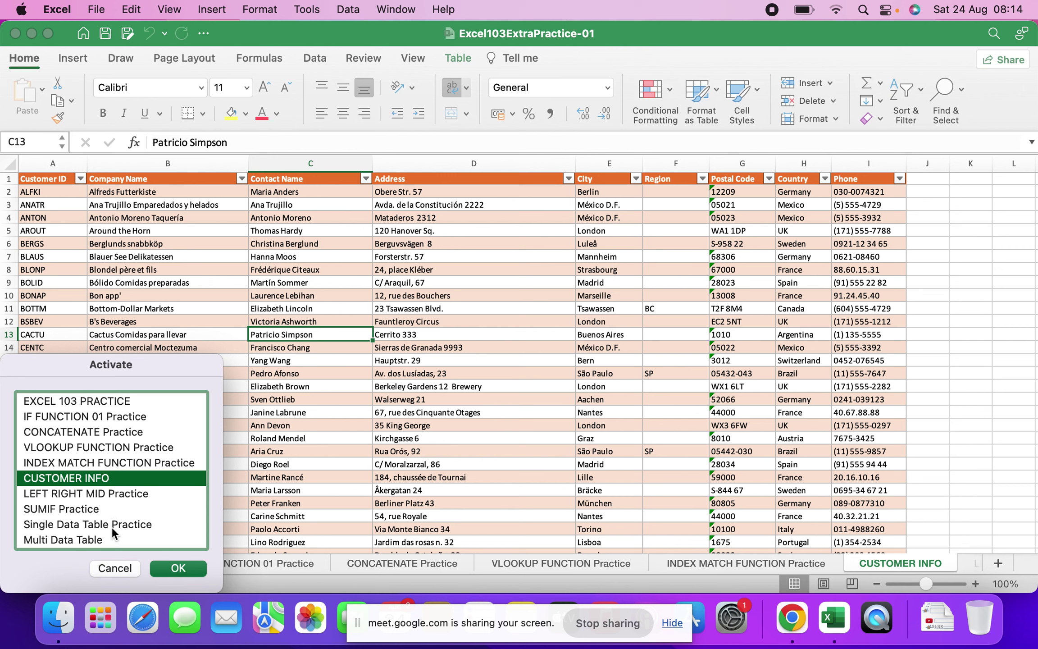
{"action": "left_click", "coordinate": [66, 525]}
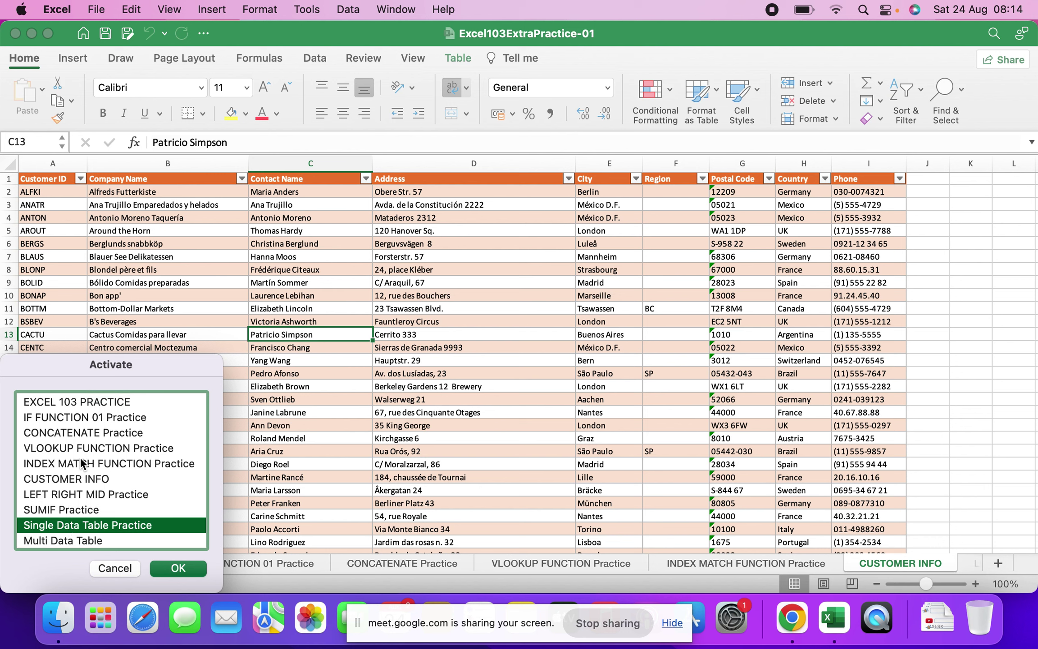
{"action": "left_click", "coordinate": [108, 429]}
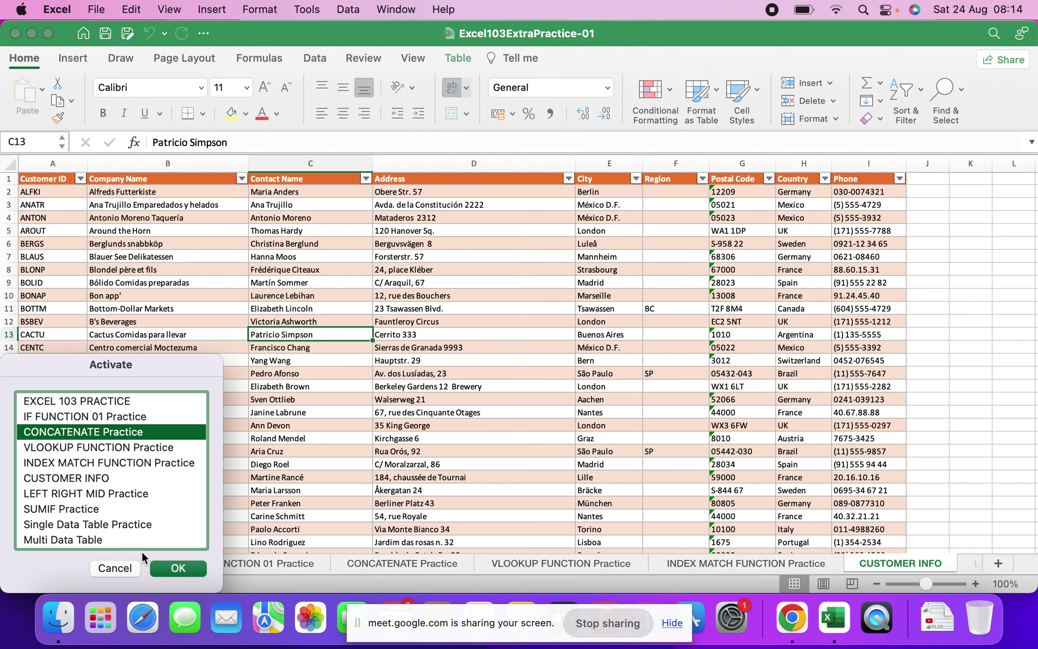
{"action": "left_click", "coordinate": [114, 569]}
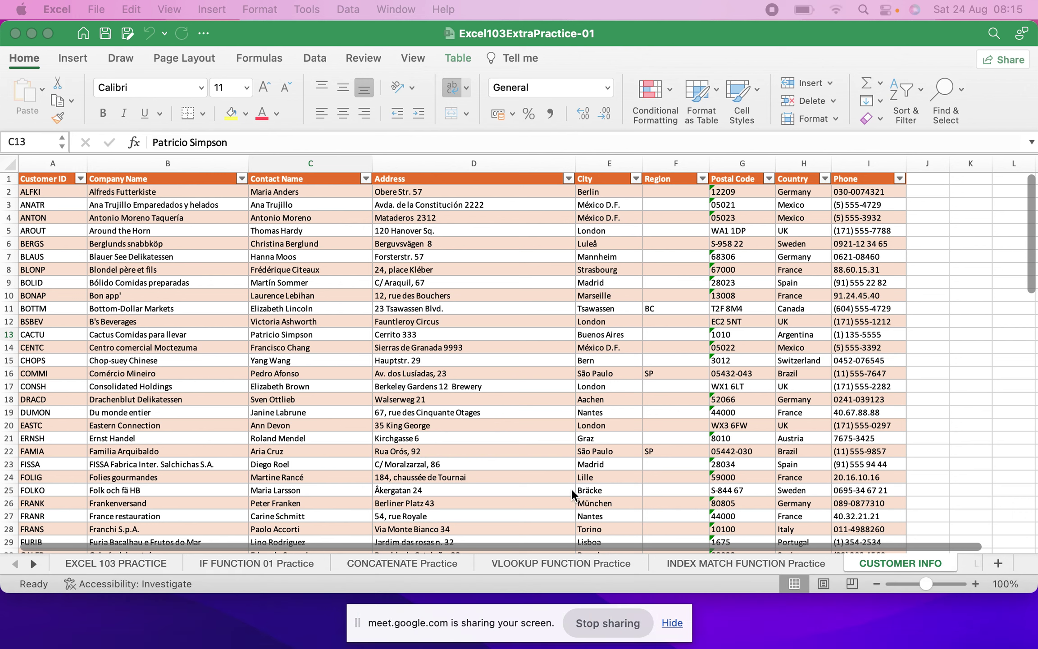
Hide the screen-sharing notice and make the practice workbook's window full screen
{"action": "left_click", "coordinate": [672, 623]}
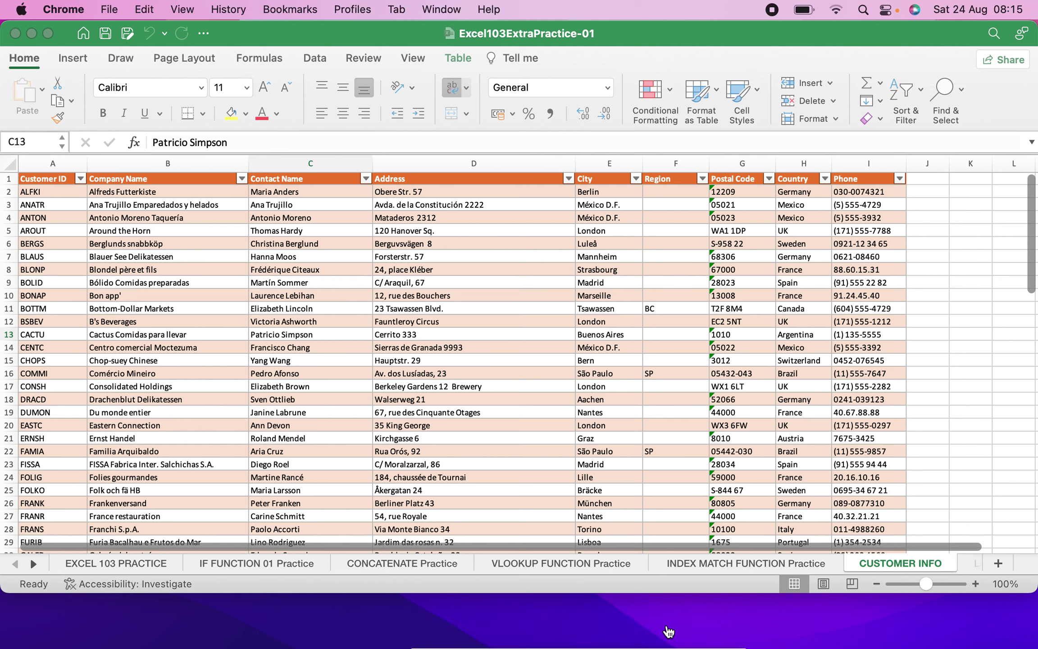
{"action": "left_click", "coordinate": [47, 33]}
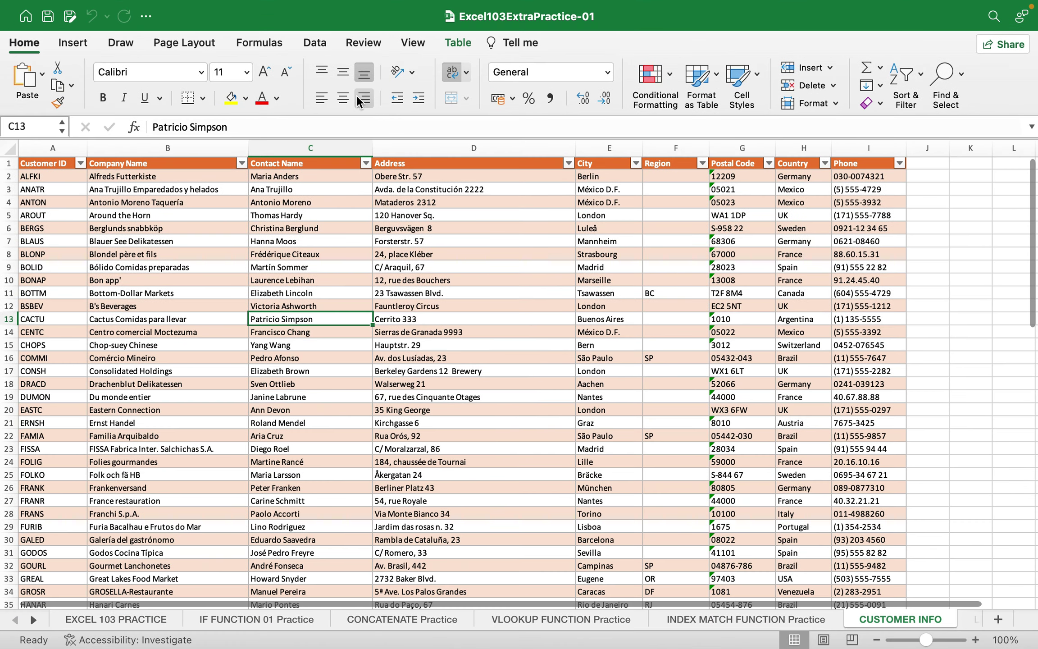
{"action": "left_click", "coordinate": [410, 42]}
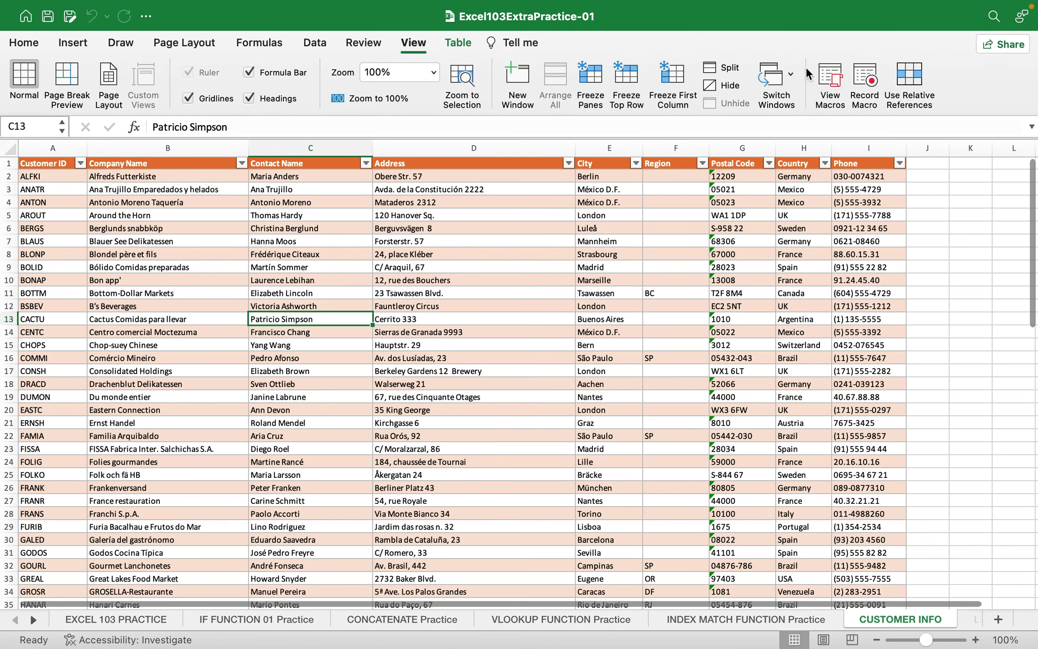
{"action": "left_click", "coordinate": [793, 88]}
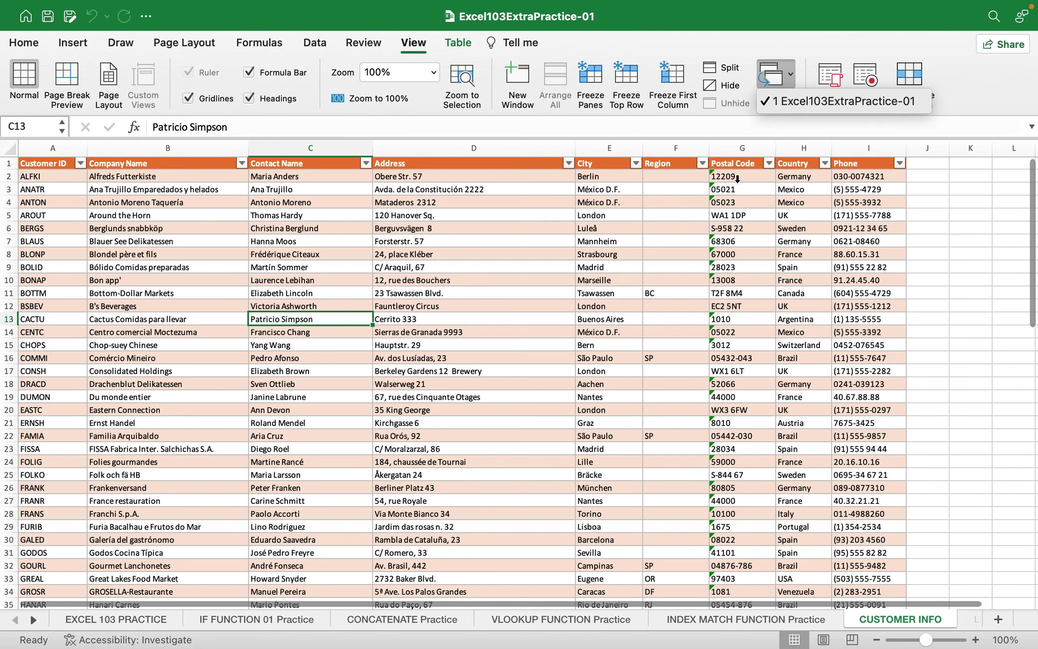
{"action": "left_click", "coordinate": [696, 233]}
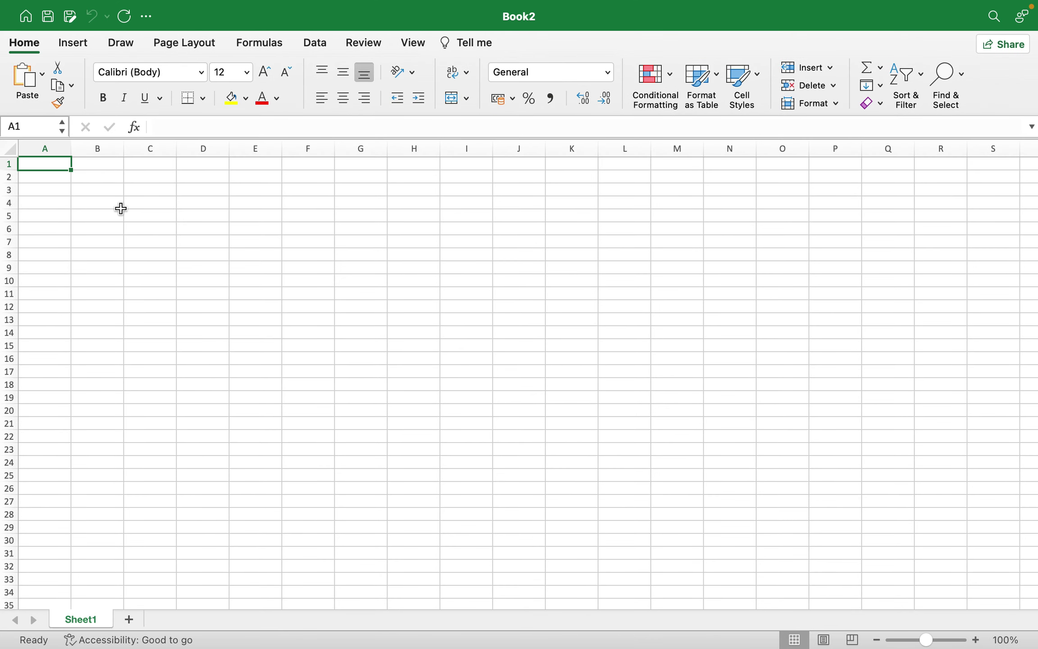
Paste the employee table, from Employee ID through Manager ID, into the blank workbook at A1 and widen columns A, F and G
{"action": "type", "text": "Employee ID\tEmployee Name\tDepartment\tPosition\tSalary\tJoining Date\tManager ID EMP001\tJohn Doe\tIT\tDeveloper\t5000\t01-Jan-20\tEMP010 EMP002\tJane Smith\tHR\tHR Manager\t5500\t15-Feb-19\tEMP011 EMP003\tMike Johnson\tSales\tSales Lead\t6000\t23-Mar-18\tEMP012 EMP004\tEmily Davis\tIT\tSysAdmin\t4800\t12-Apr-21\tEMP010 EMP005\tRobert Brown\tMarketing\tMarketing Exec\t4500\t01-May-17\tEMP013 EMP006\tLinda Green\tSales\tSales Exec\t4700\t20-Jun-20\tEMP012 EMP007\tKaren White\tIT\tDeveloper\t4900\t10-Jul-21\tEMP010 EMP008\tJames Black\tHR\tHR Assistant\t4200\t25-Aug-19\tEMP011 EMP009\tSarah Blue\tMarketing\tContent Creator\t4300\t30-Sep-19\tEMP013 EMP010\tMark Yellow\tIT\tIT Manager\t7000\t05-Oct-16\tEMP014 EMP011\tNancy Red\tHR\tHR Director\t7500\t22-Nov-15\tEMP014 EMP012\tChris Orange\tSales\tSales Director\t7200\t11-Dec-14\tEMP014 EMP013\tPat Green\tMarketing\tMarketing Head\t6900\t05-Jan-15\tEMP014 EMP014\tAnna Purple\tManagement\tCEO\t12000\t15-Jan-10\t-"}
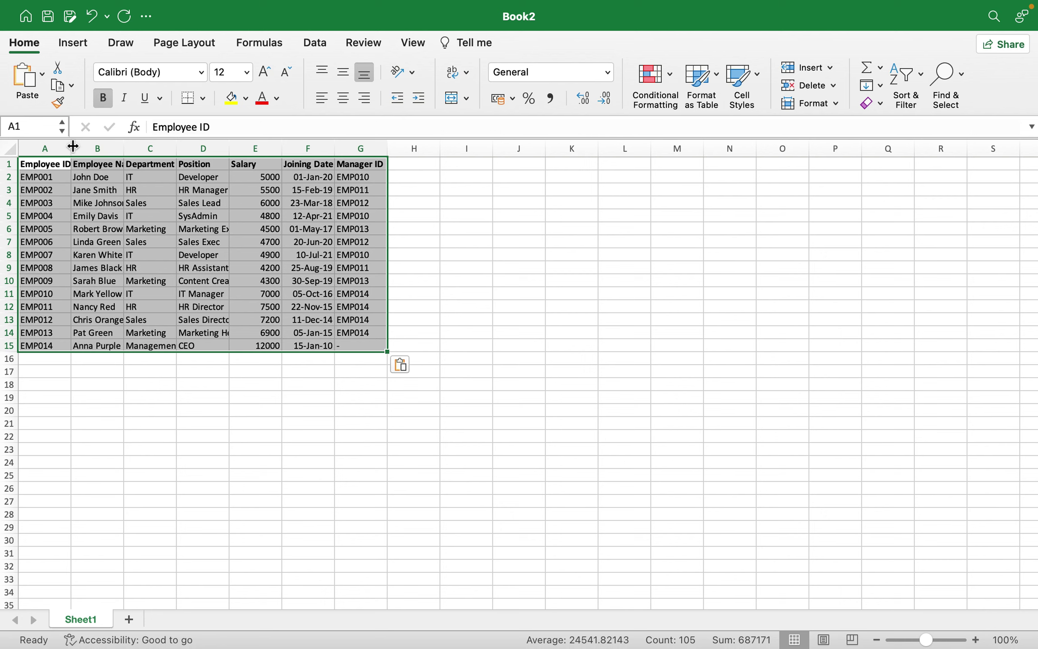
{"action": "left_click_drag", "start_coordinate": [71, 148], "coordinate": [86, 150]}
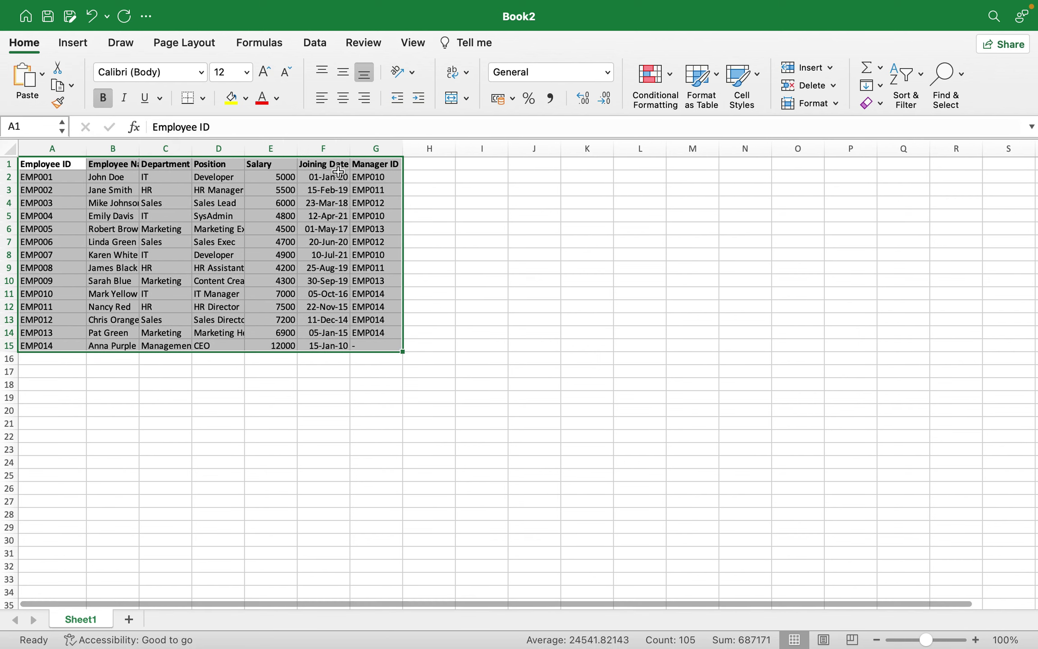
{"action": "left_click_drag", "start_coordinate": [403, 351], "coordinate": [413, 383]}
{"action": "key", "text": "super+z"}
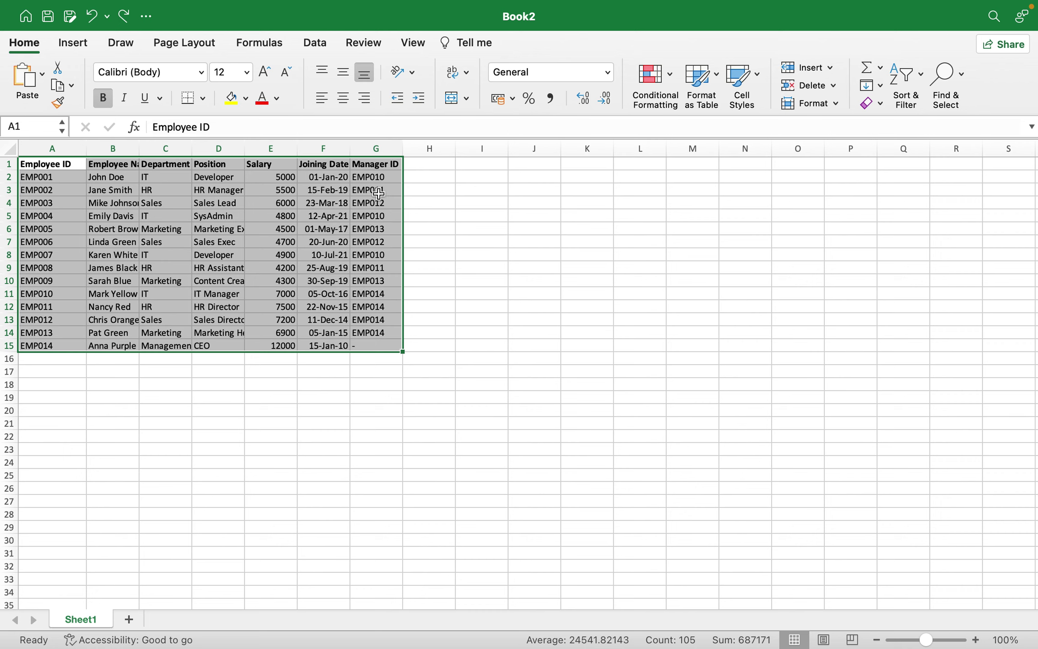
{"action": "left_click_drag", "start_coordinate": [350, 145], "coordinate": [431, 145]}
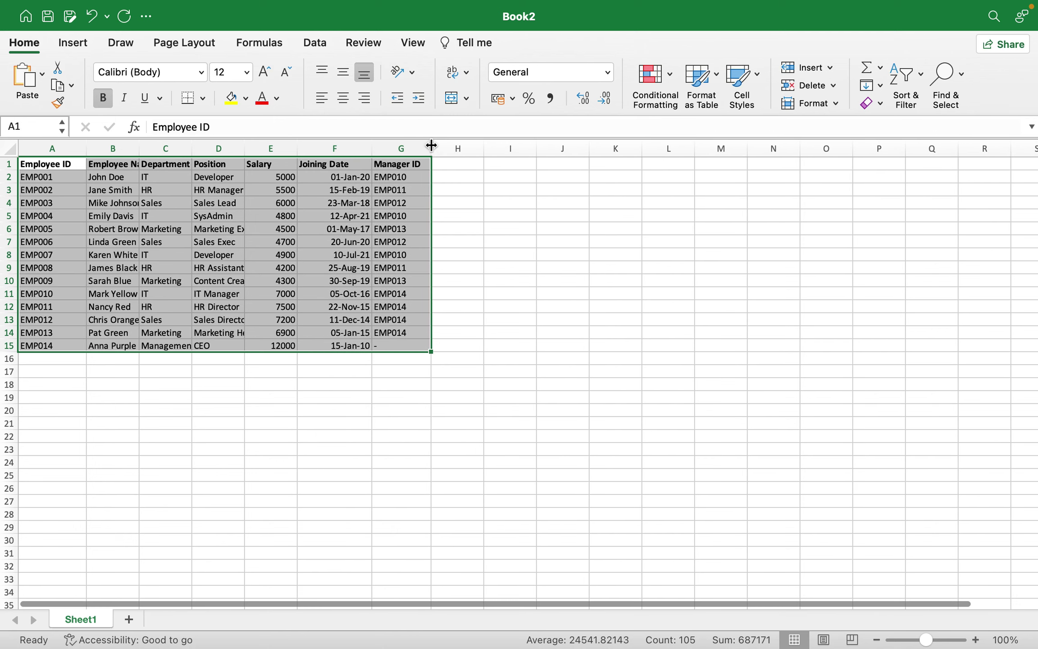
{"action": "left_click", "coordinate": [488, 216]}
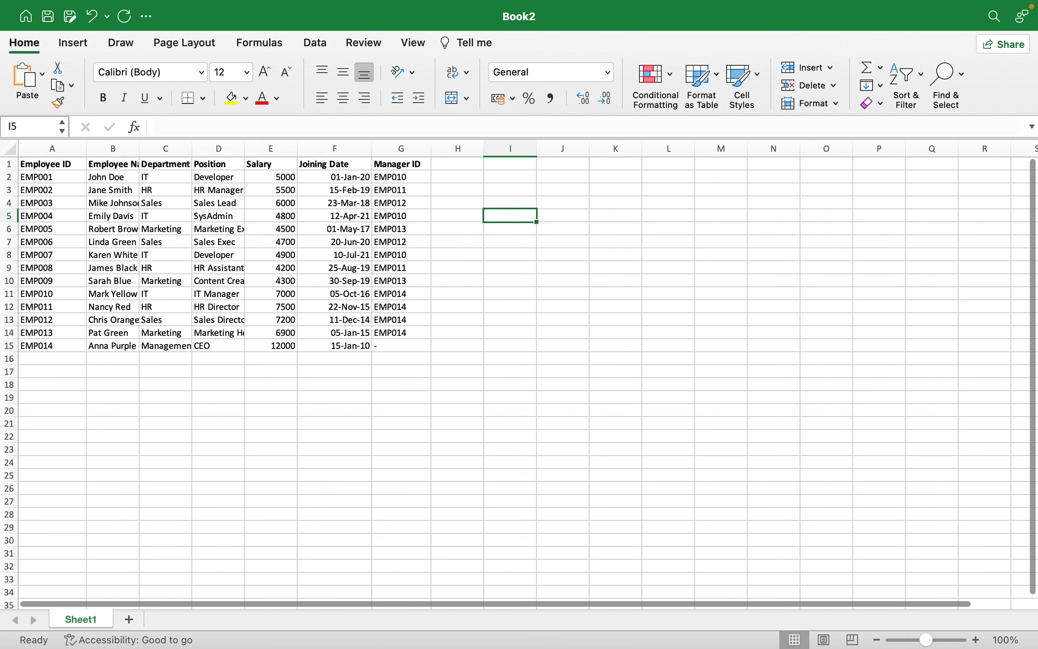
Widen the Employee Name, Department and Position columns to fit their full contents
{"action": "key", "text": "super+Tab"}
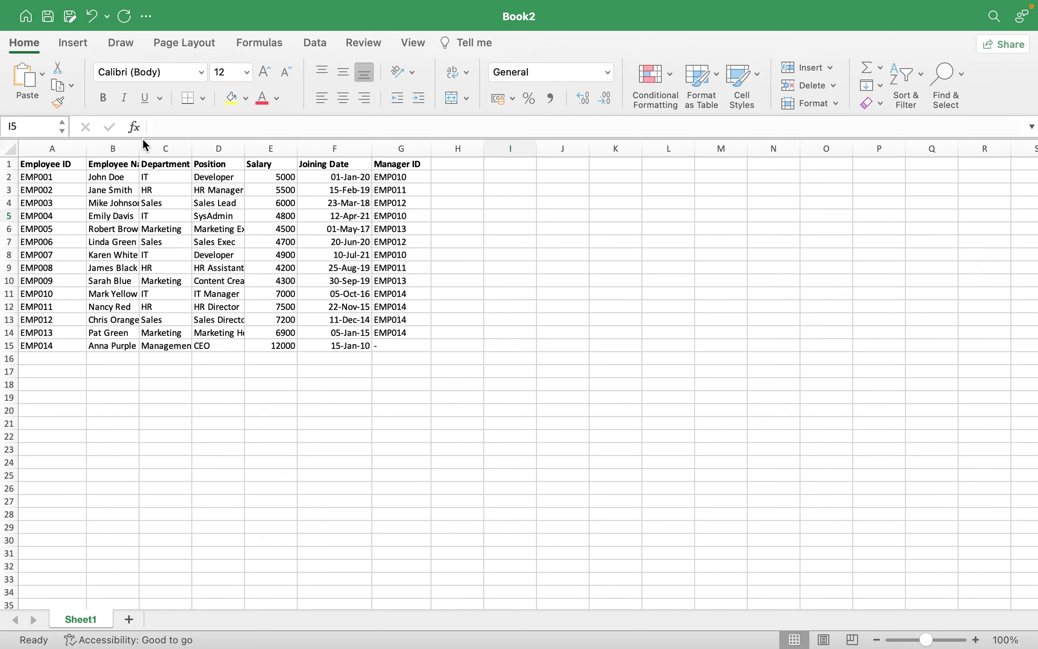
{"action": "left_click", "coordinate": [138, 154]}
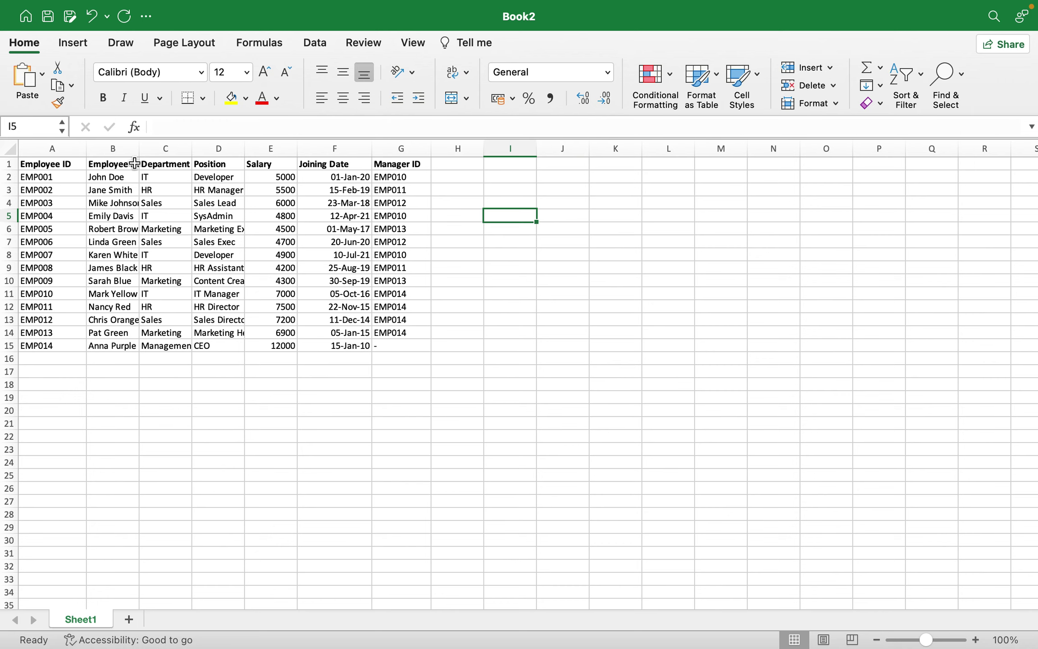
{"action": "left_click_drag", "start_coordinate": [138, 148], "coordinate": [310, 145]}
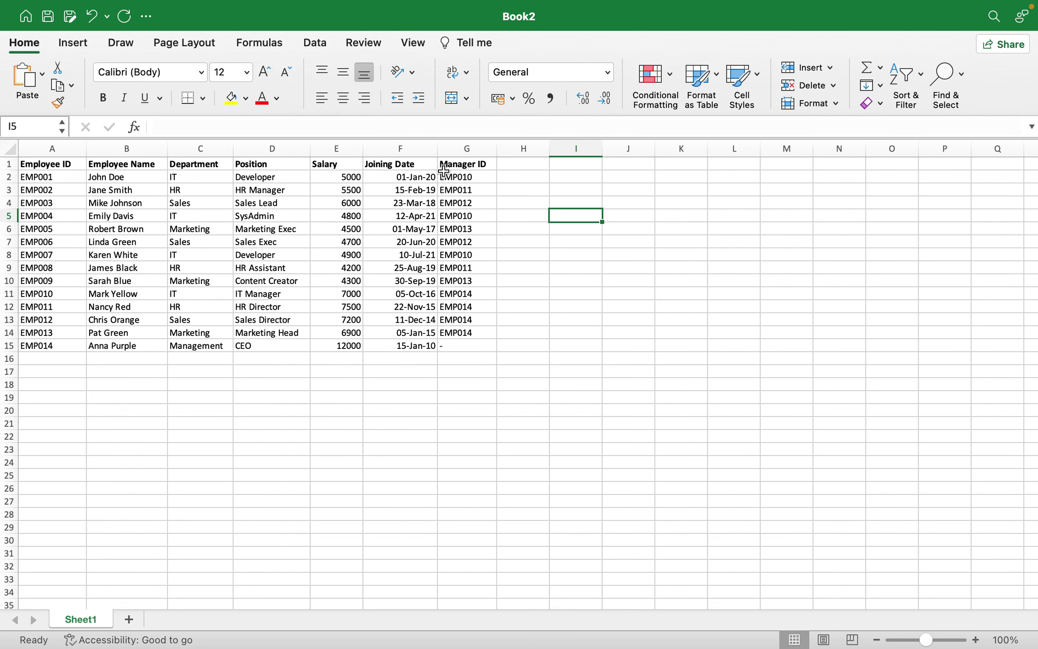
Add the header Concatenate in cell H1, beside Manager ID
{"action": "left_click", "coordinate": [520, 168]}
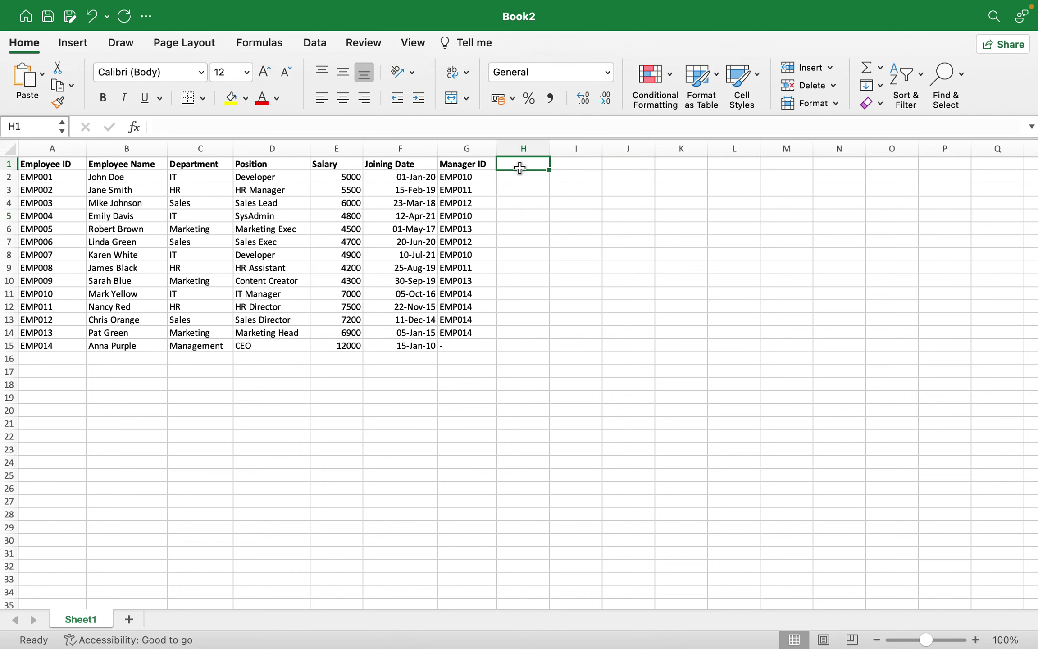
{"action": "type", "text": "Conca"}
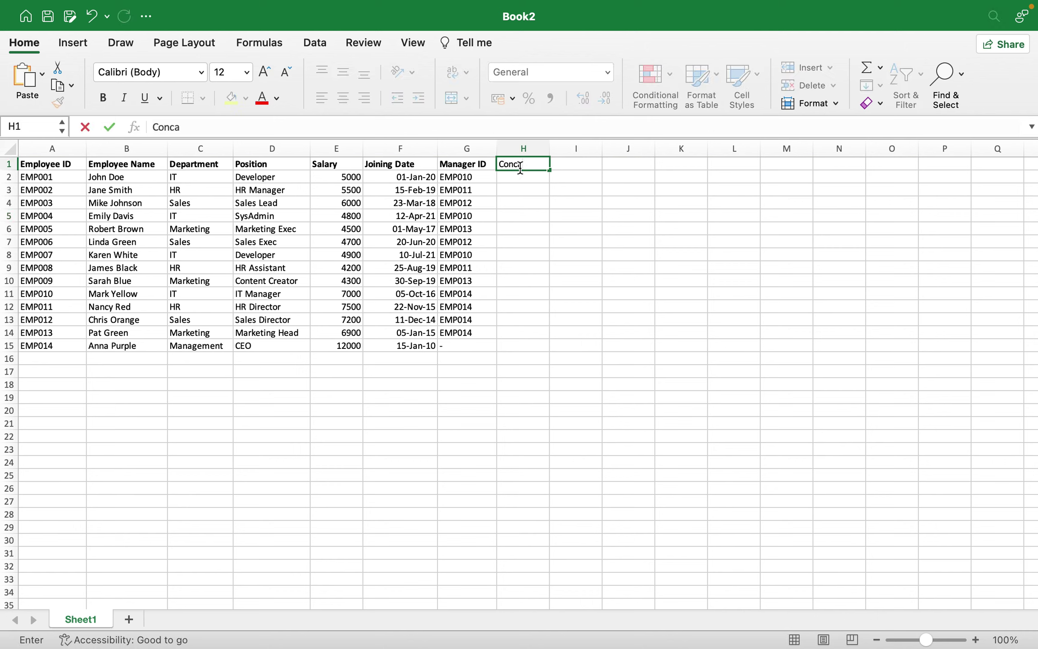
{"action": "type", "text": "tenate"}
Build a CONCATENATE formula in H2 with the Formula Builder, joining the employee ID in A2 and the manager ID in G2
{"action": "left_click", "coordinate": [507, 176]}
{"action": "type", "text": "=co"}
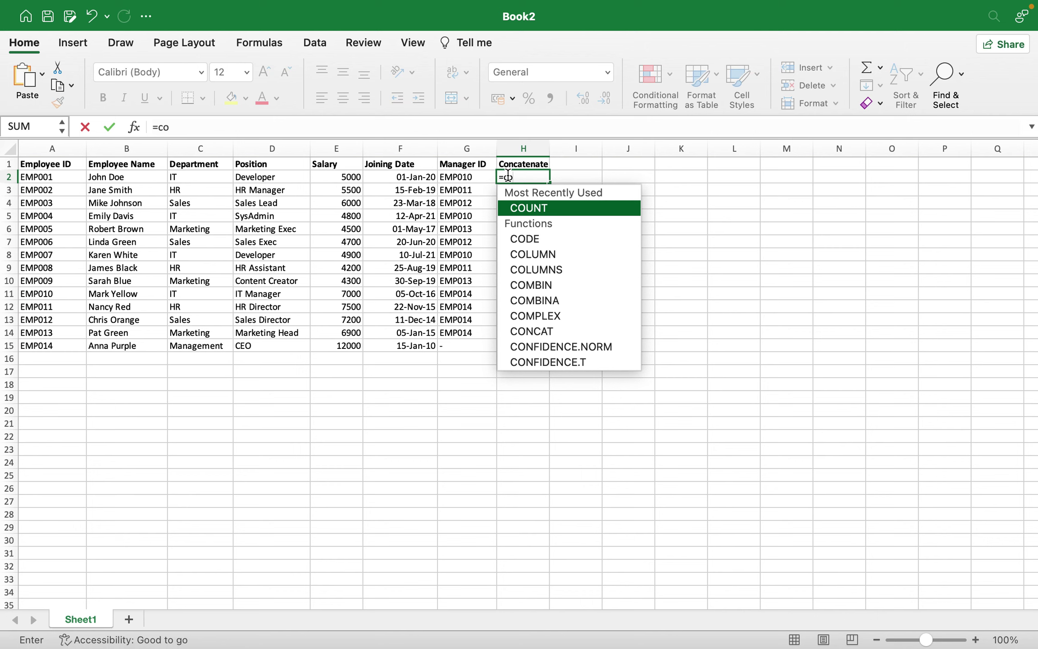
{"action": "type", "text": "nc"}
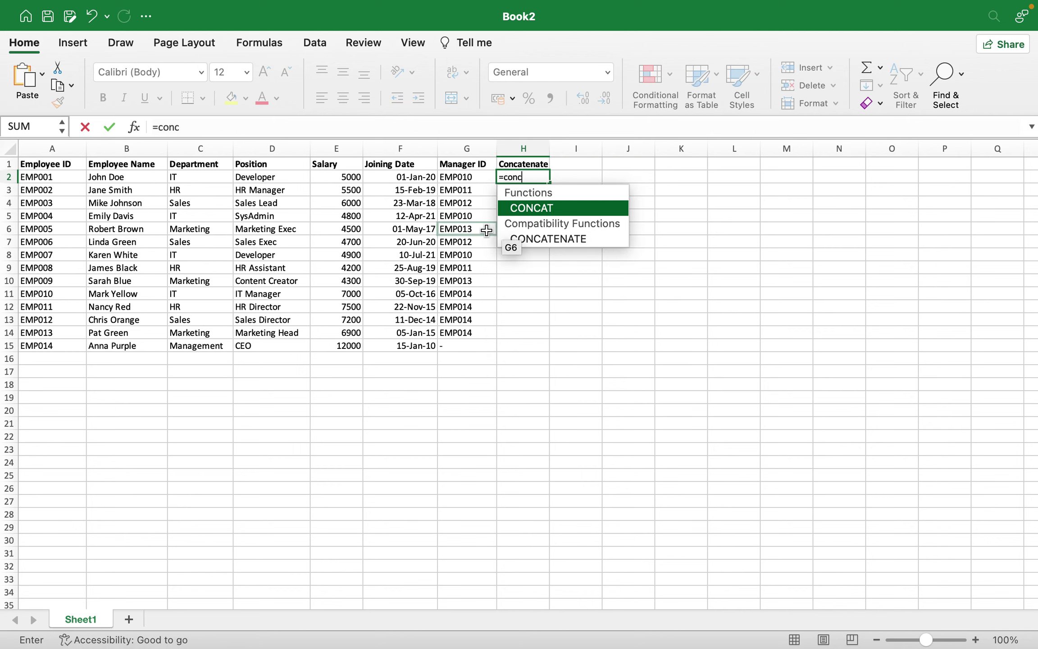
{"action": "double_click", "coordinate": [547, 237]}
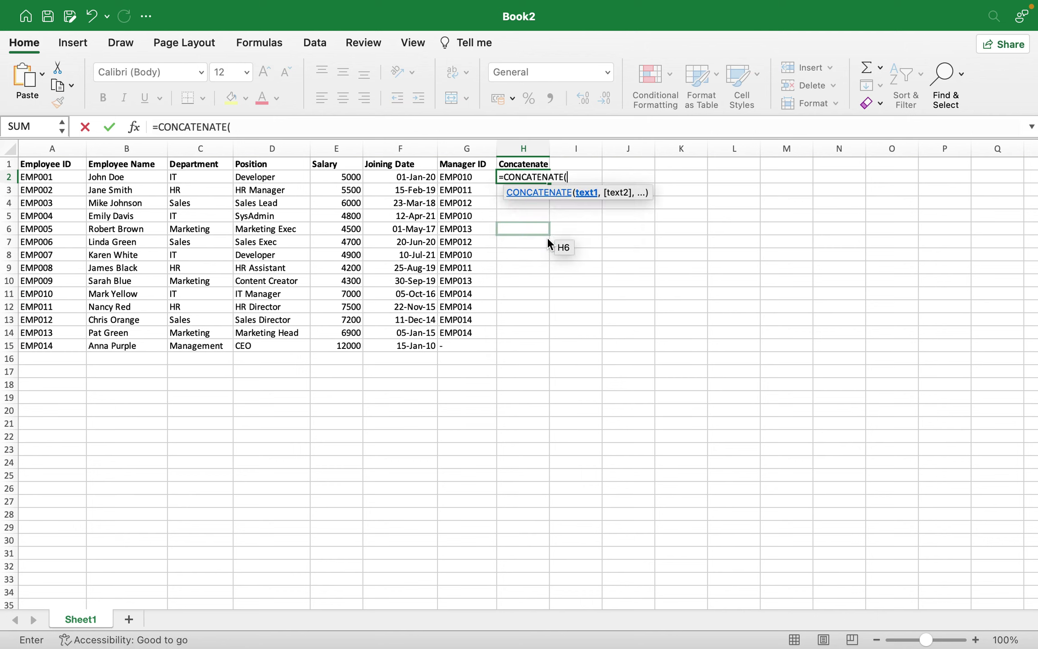
{"action": "left_click", "coordinate": [134, 128]}
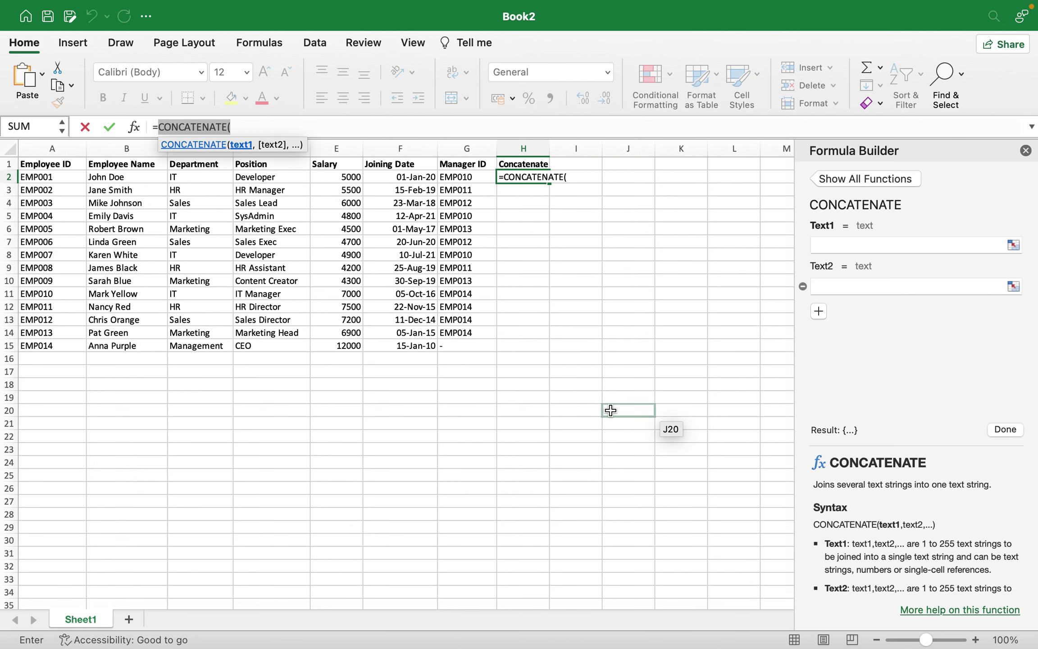
{"action": "left_click", "coordinate": [858, 245]}
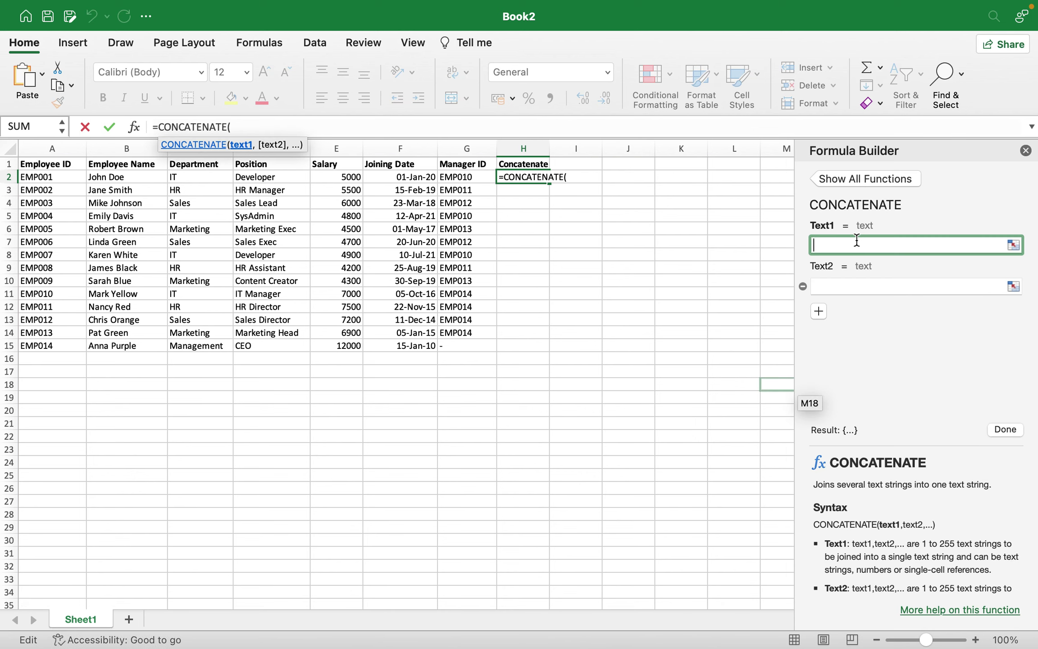
{"action": "left_click", "coordinate": [43, 177]}
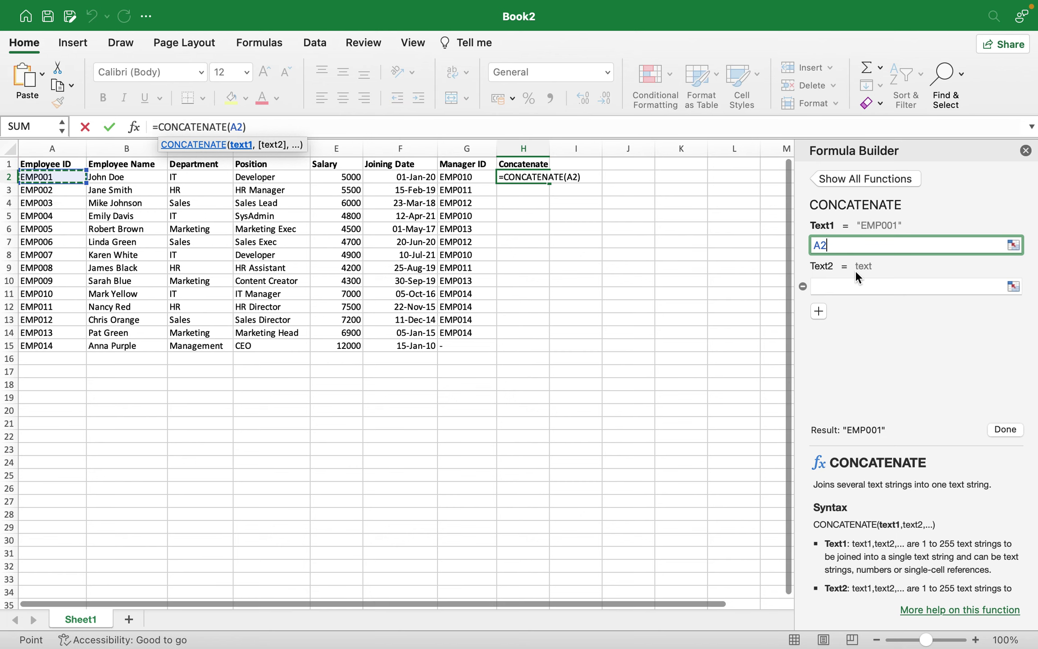
{"action": "left_click", "coordinate": [849, 281]}
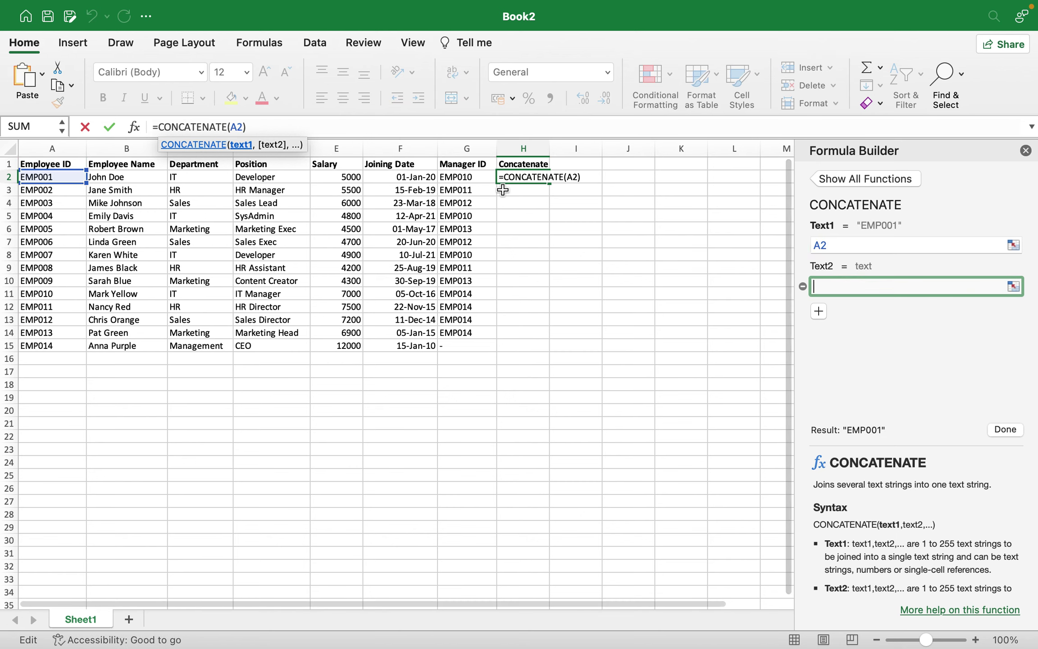
{"action": "left_click", "coordinate": [457, 178]}
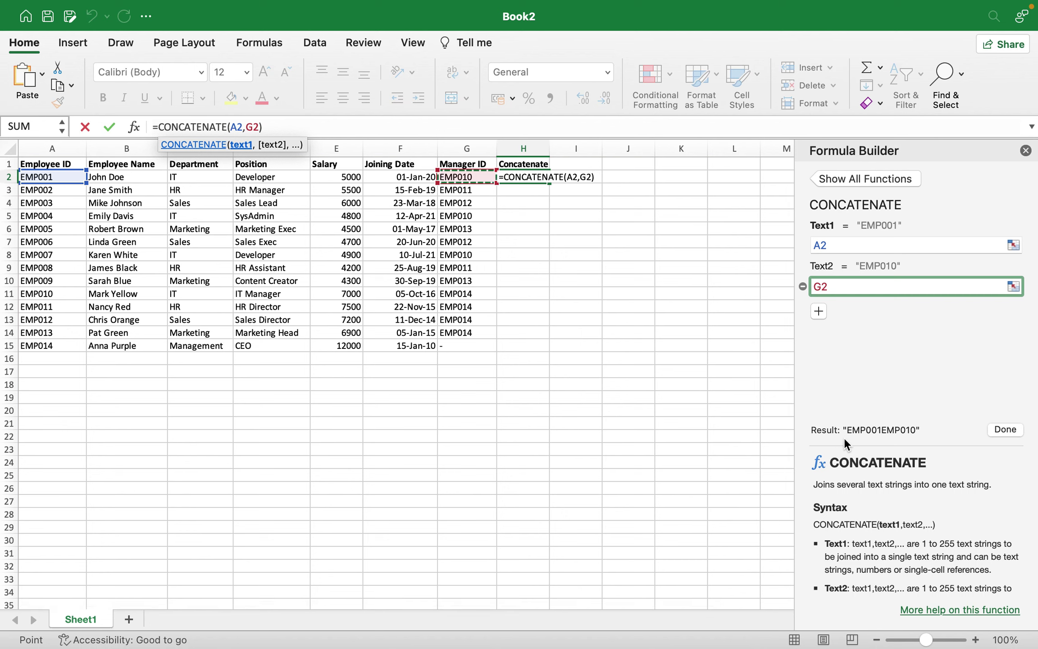
Change the H2 formula to =CONCATENATE(A2," ",G2) to separate the IDs with a space, and widen column H
{"action": "left_click", "coordinate": [817, 311]}
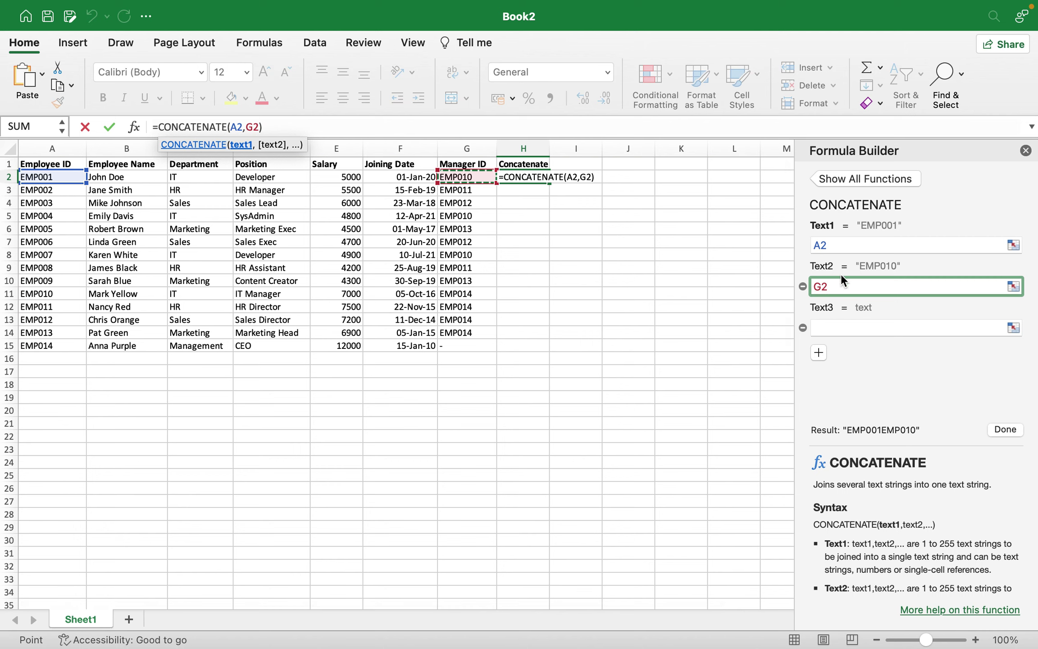
{"action": "left_click_drag", "start_coordinate": [831, 286], "coordinate": [763, 291]}
{"action": "key", "text": "BackSpace"}
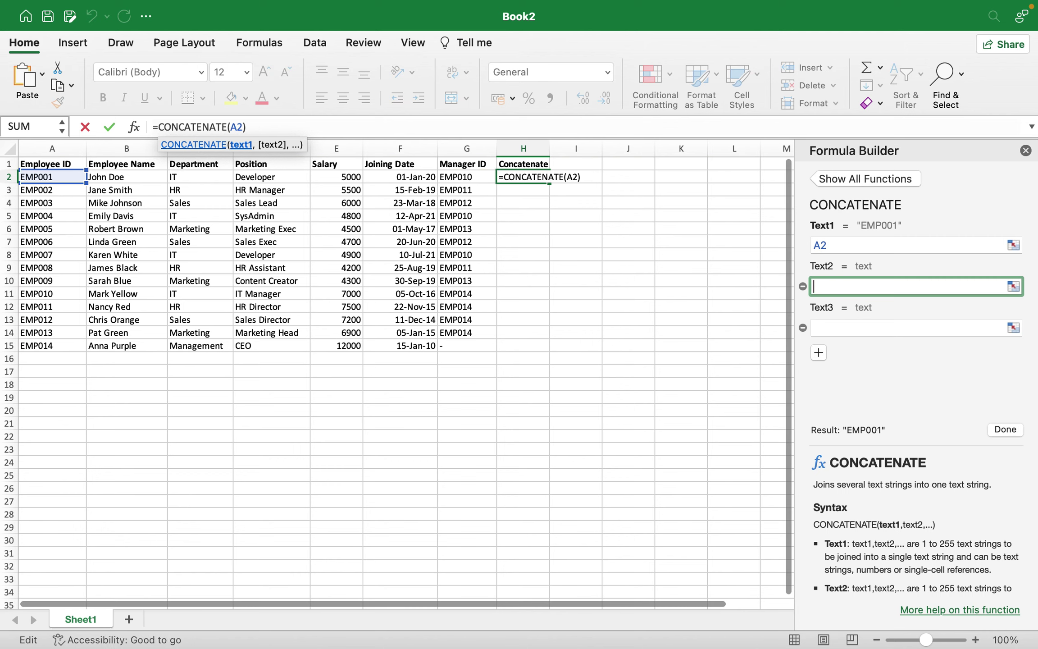
{"action": "type", "text": "\" \""}
{"action": "key", "text": "Left"}
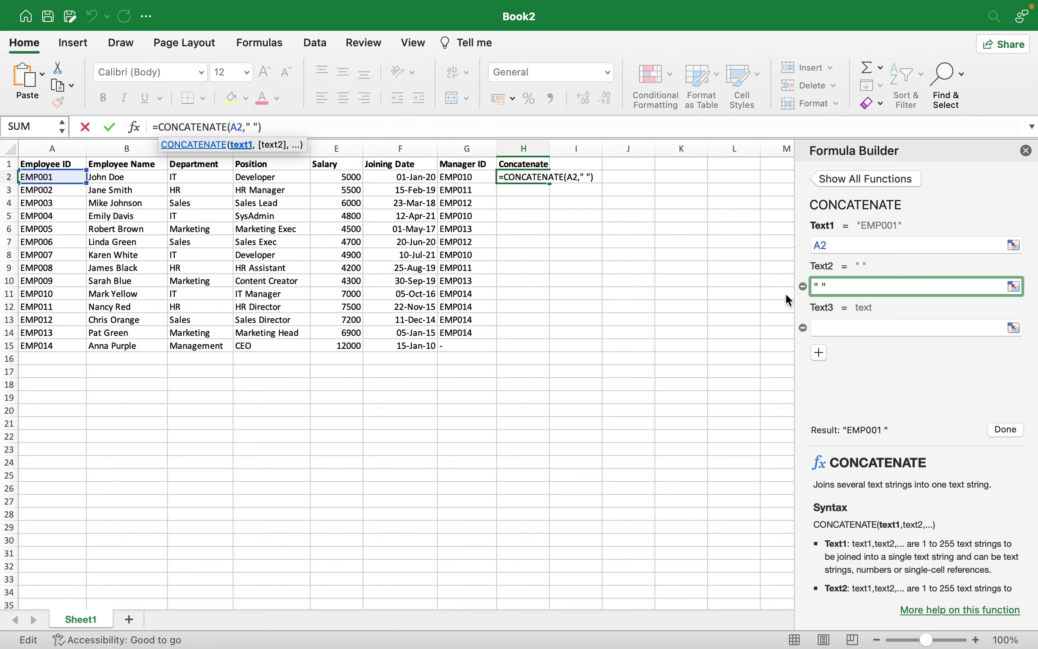
{"action": "left_click", "coordinate": [830, 329]}
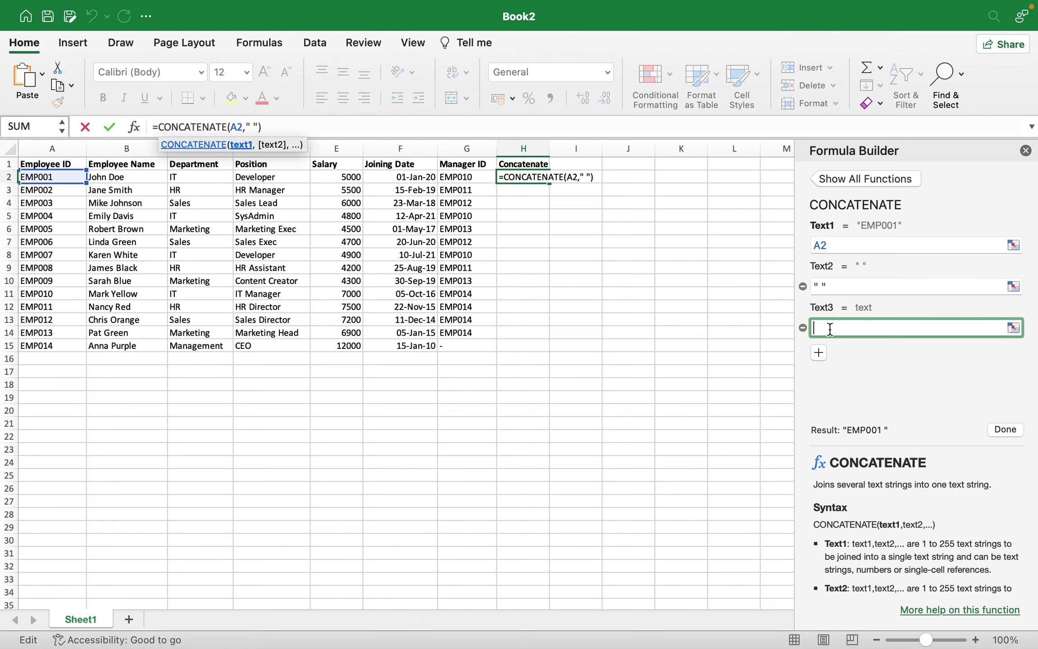
{"action": "left_click", "coordinate": [474, 177]}
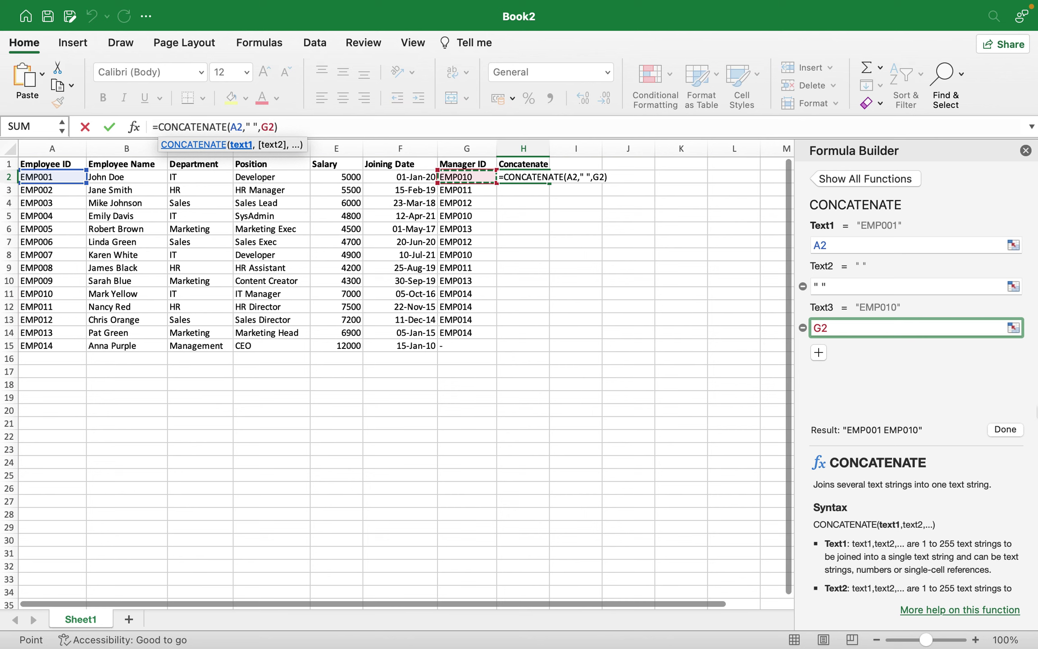
{"action": "left_click", "coordinate": [1008, 430]}
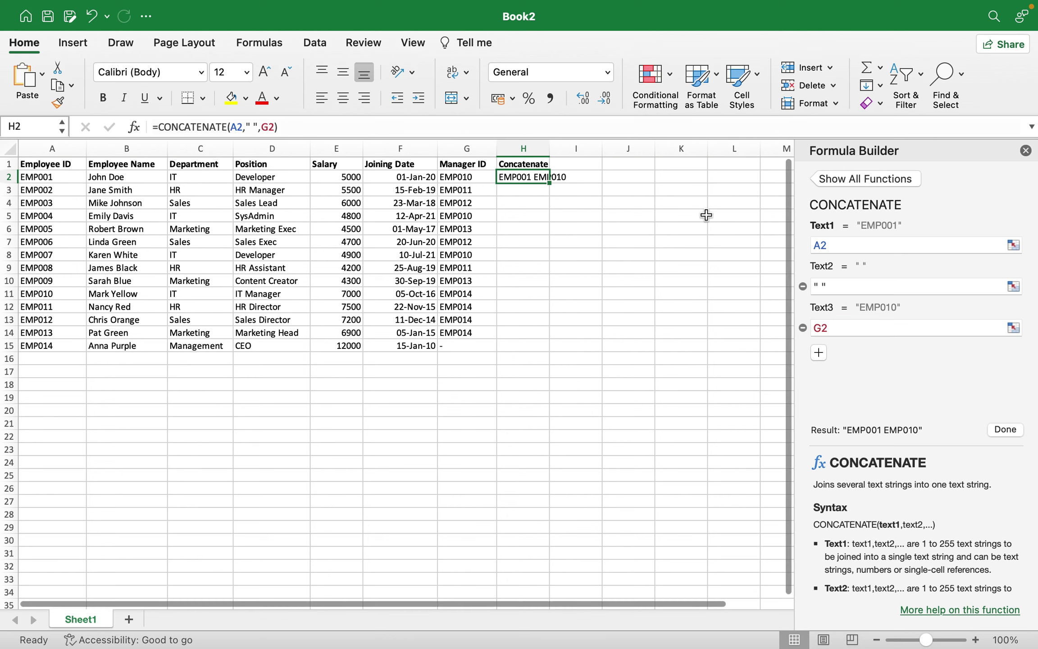
{"action": "left_click_drag", "start_coordinate": [549, 151], "coordinate": [578, 151]}
{"action": "left_click", "coordinate": [546, 232]}
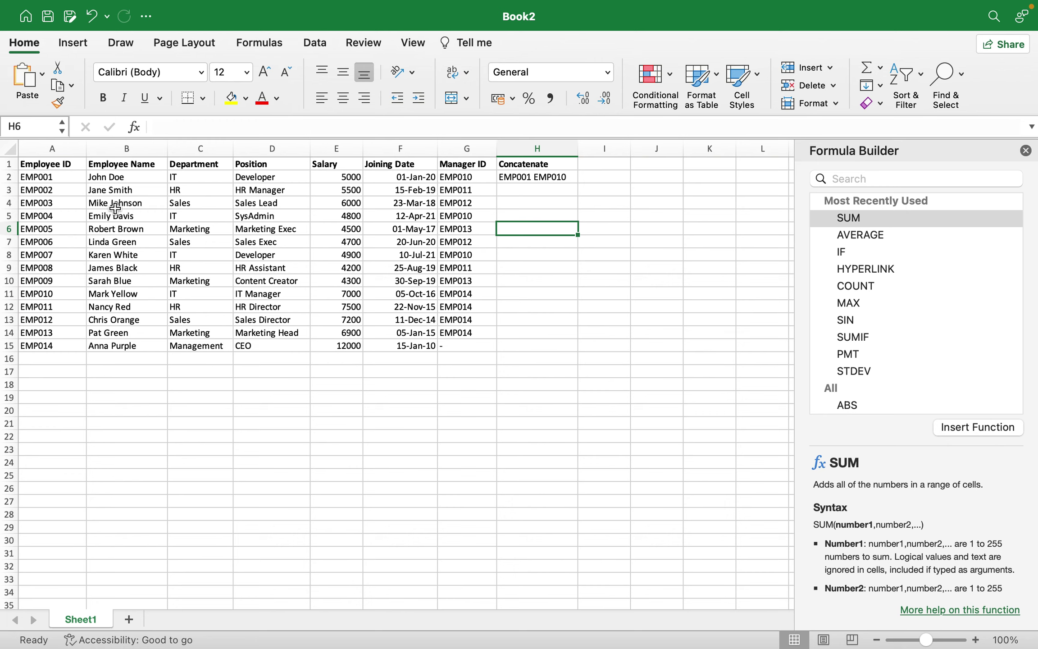
Add the header Concat in cell I1
{"action": "left_click", "coordinate": [606, 166]}
{"action": "type", "text": "Con"}
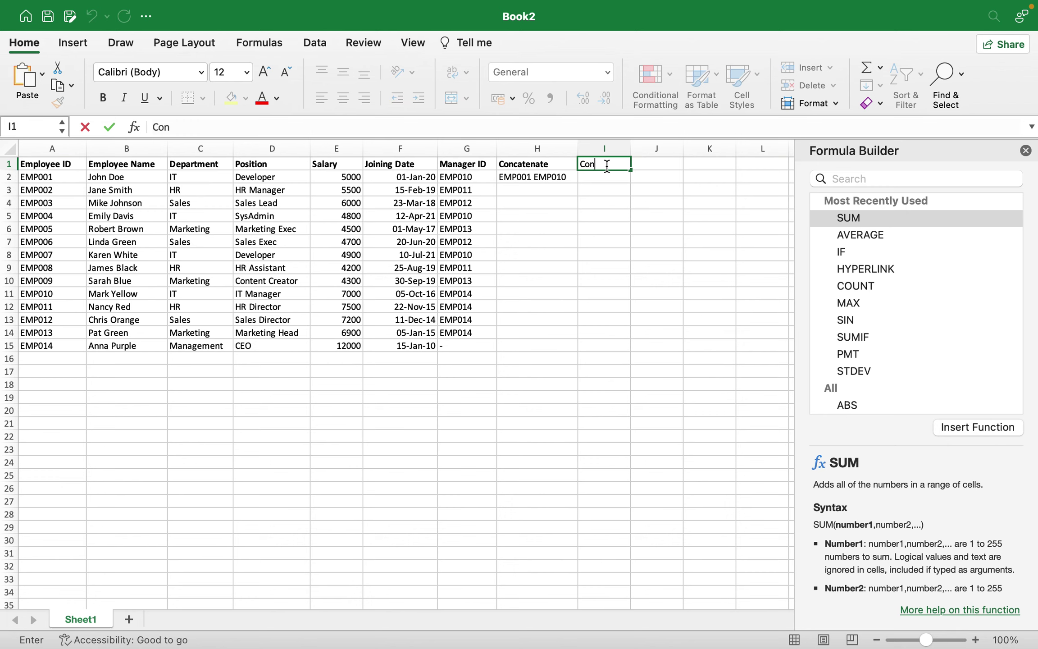
{"action": "type", "text": "cat"}
Start a CONCAT formula in I2 with the Formula Builder, setting A2 as the first text and adding a second text argument
{"action": "left_click", "coordinate": [610, 178]}
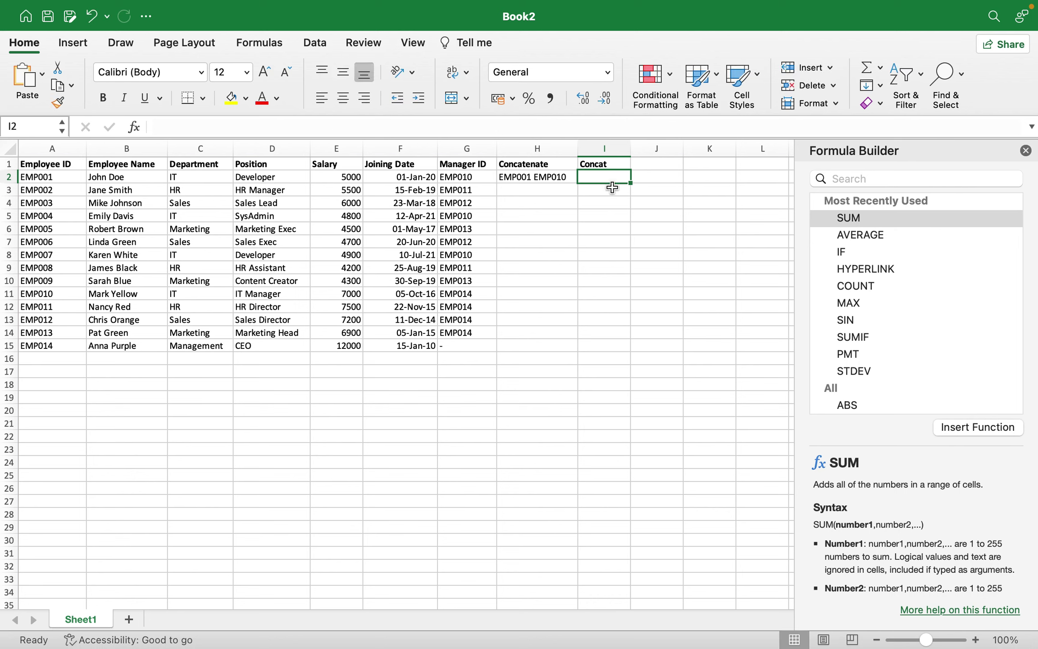
{"action": "type", "text": "=Co"}
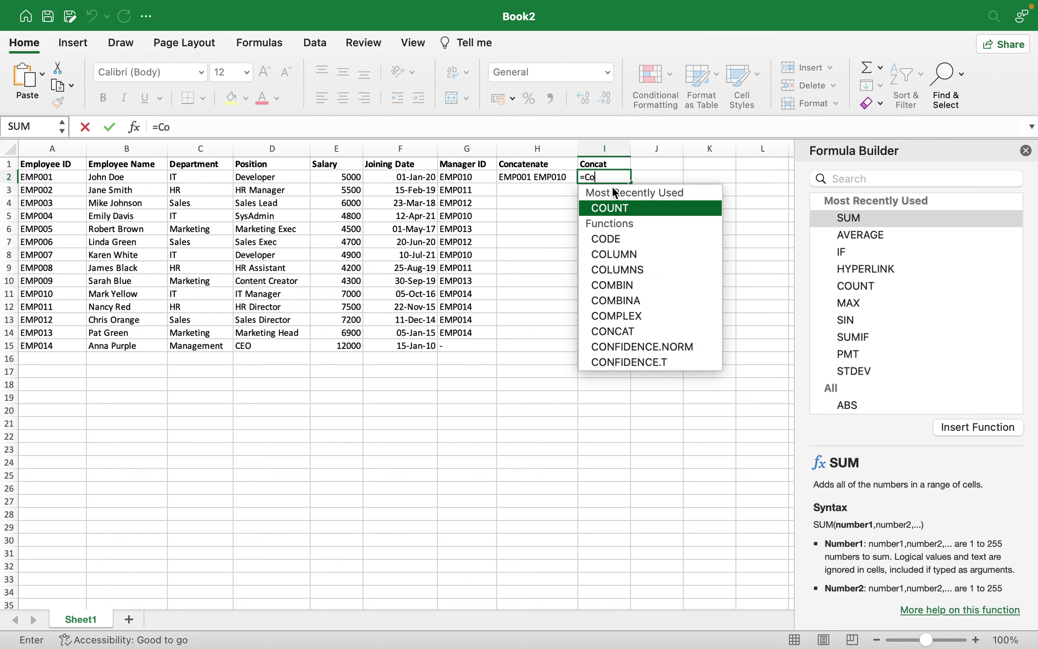
{"action": "left_click", "coordinate": [614, 325]}
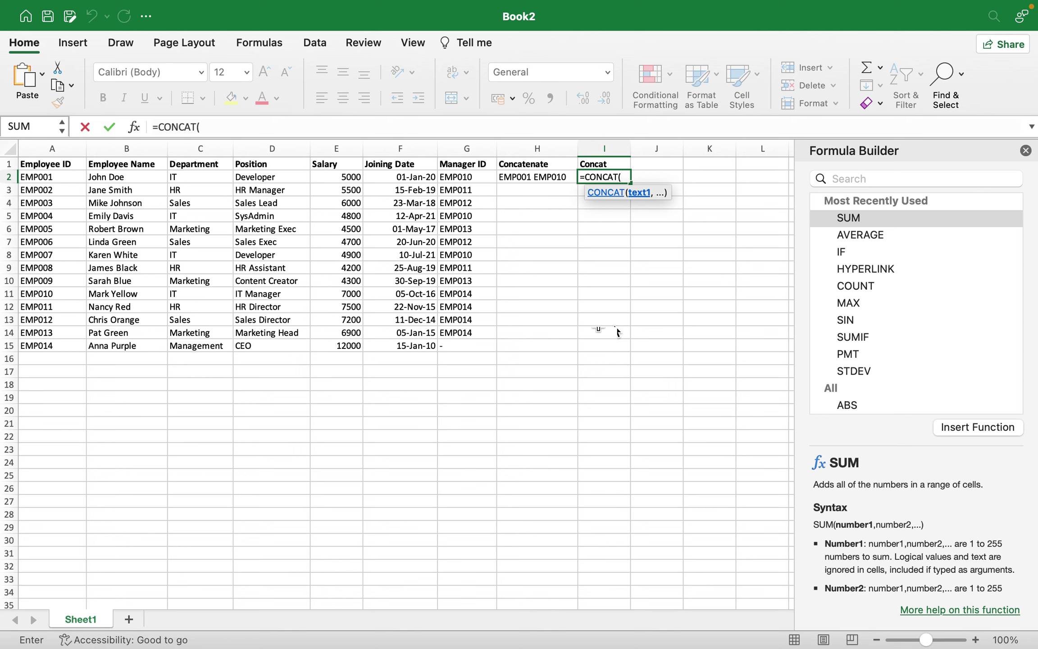
{"action": "left_click", "coordinate": [134, 128]}
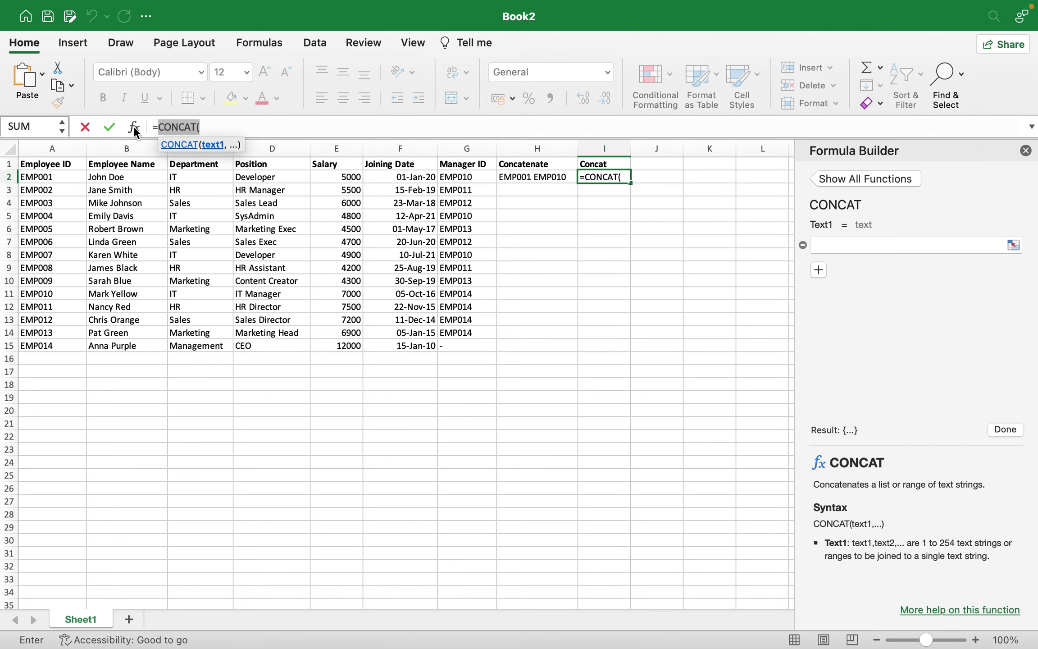
{"action": "left_click", "coordinate": [850, 245]}
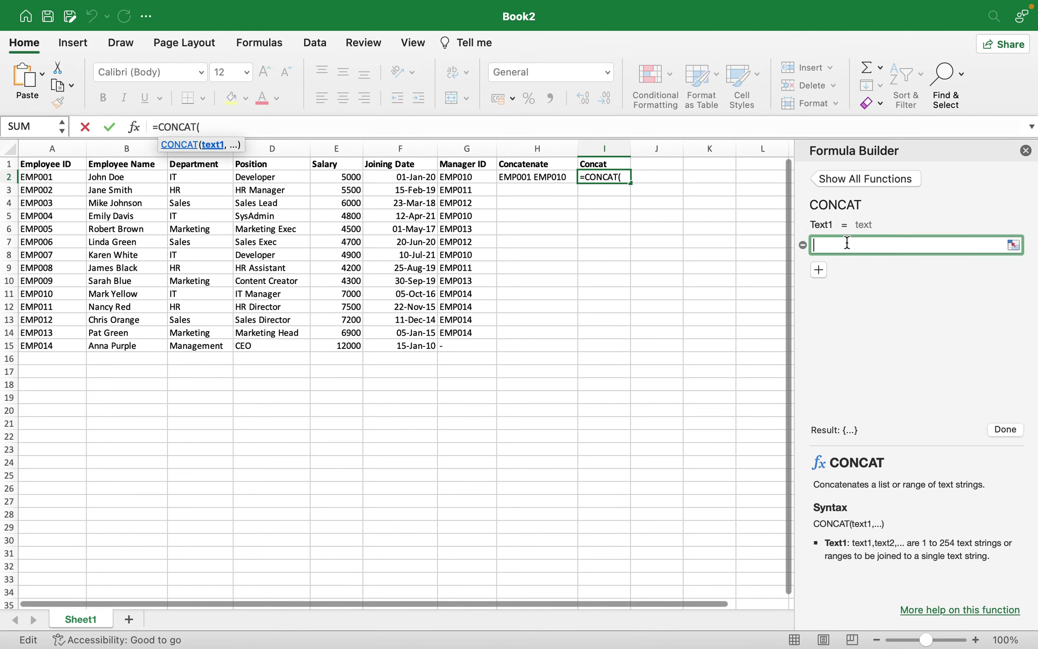
{"action": "left_click", "coordinate": [30, 176]}
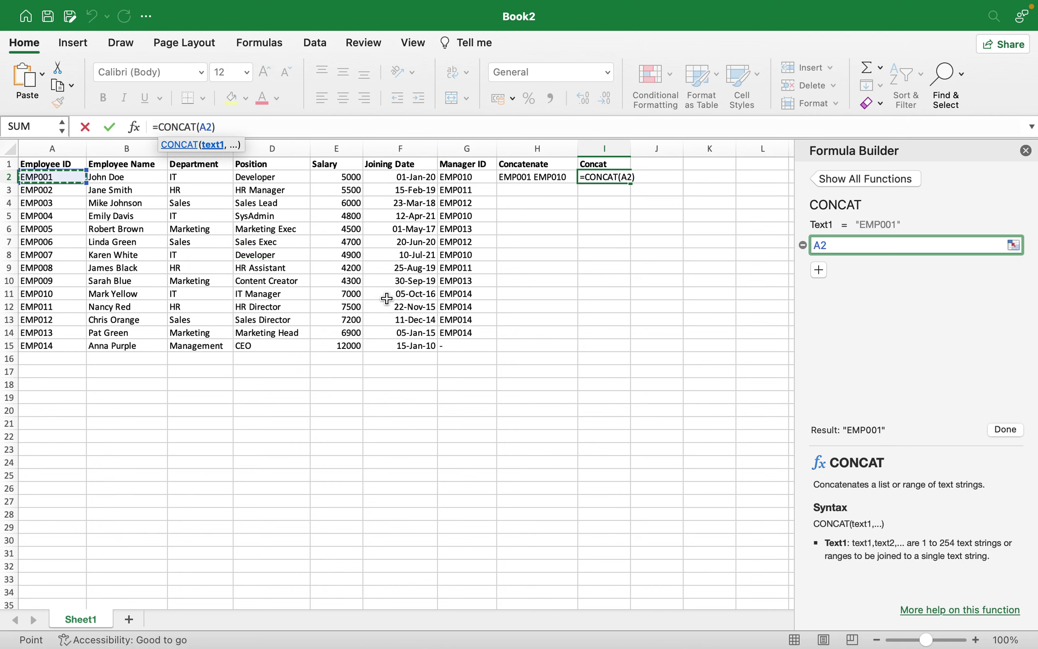
{"action": "left_click", "coordinate": [818, 269]}
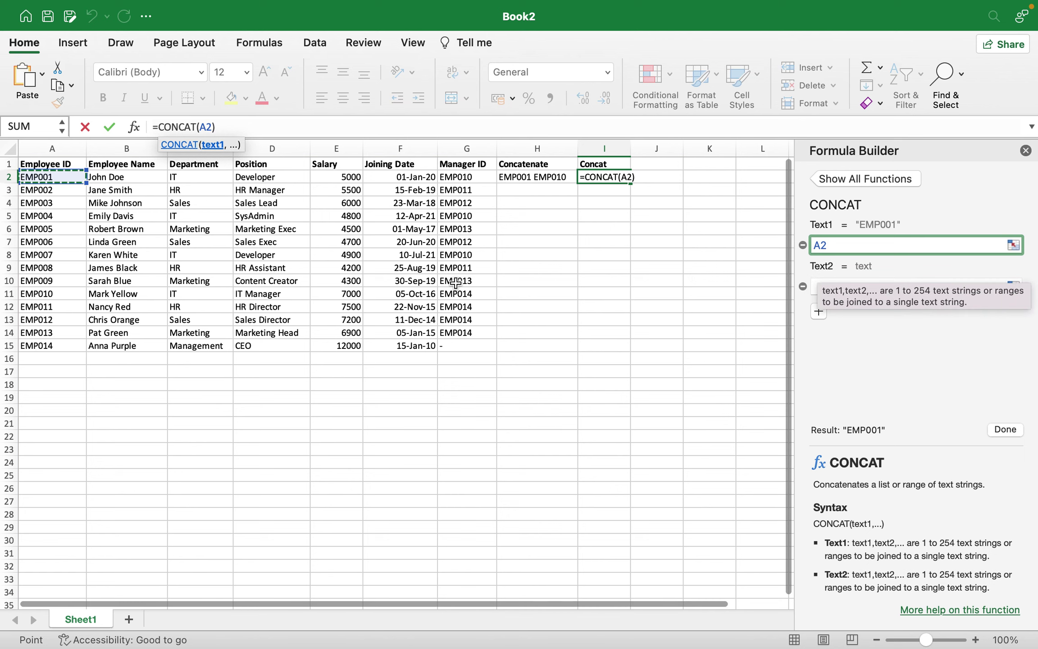
{"action": "type", "text": "+"}
{"action": "left_click", "coordinate": [42, 191]}
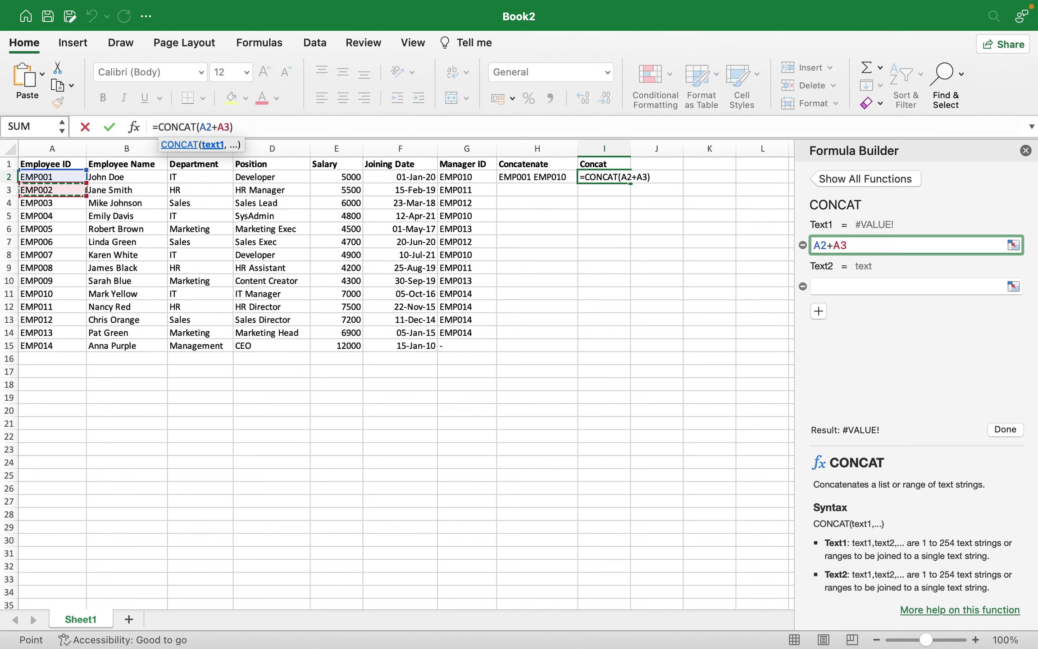
{"action": "key", "text": "BackSpace"}
{"action": "key", "text": "BackSpace"}
{"action": "key", "text": "BackSpace"}
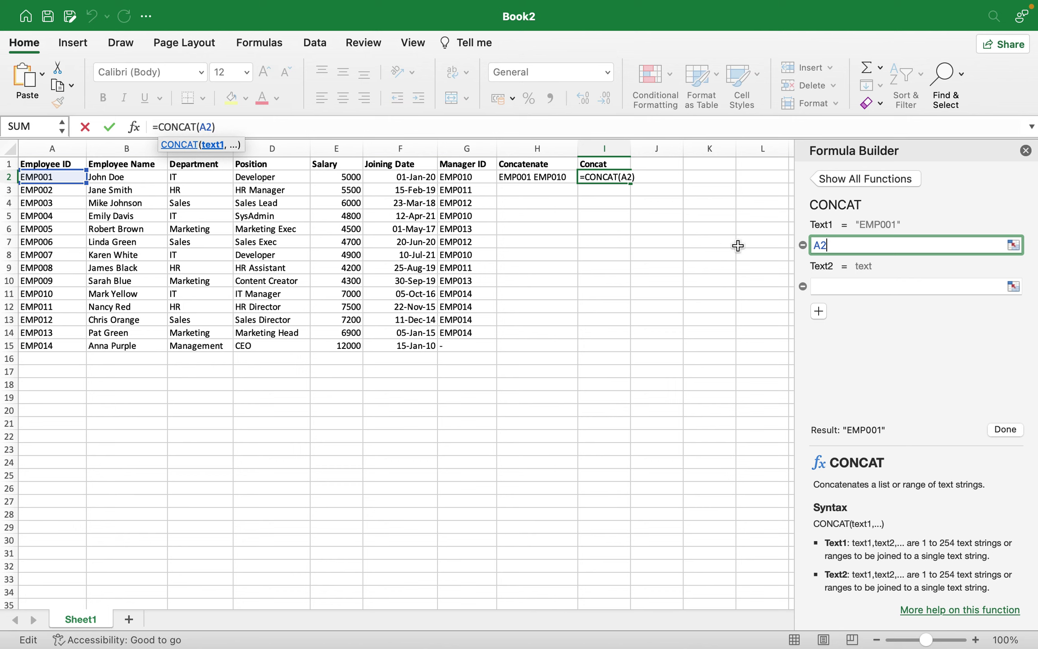
Set A3 as the second text of the CONCAT formula in I2 and complete the formula
{"action": "left_click", "coordinate": [834, 288]}
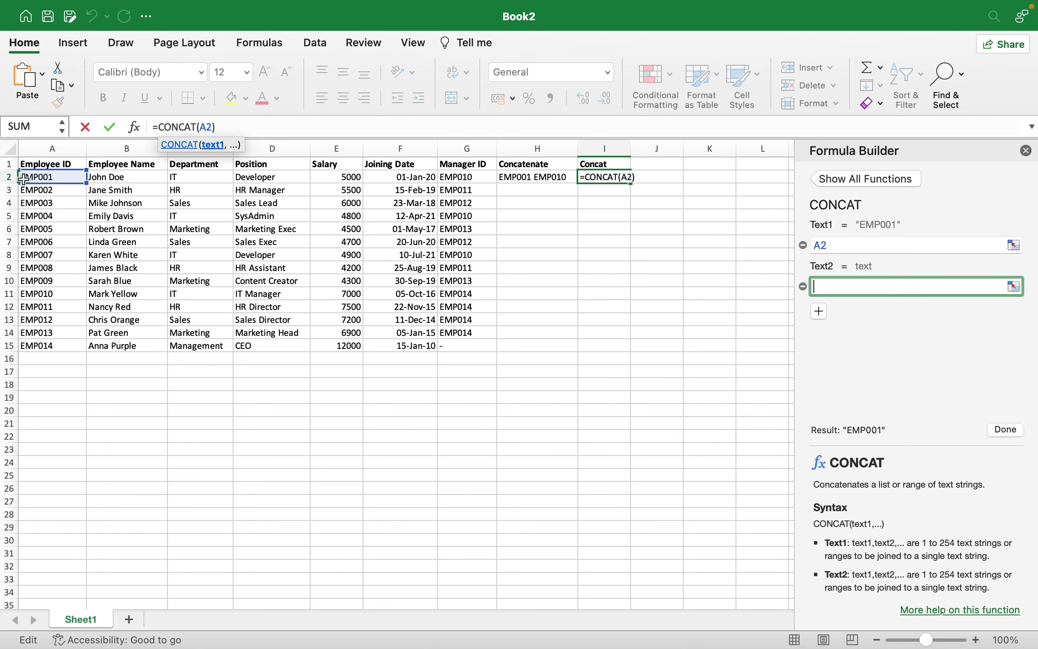
{"action": "left_click", "coordinate": [29, 193]}
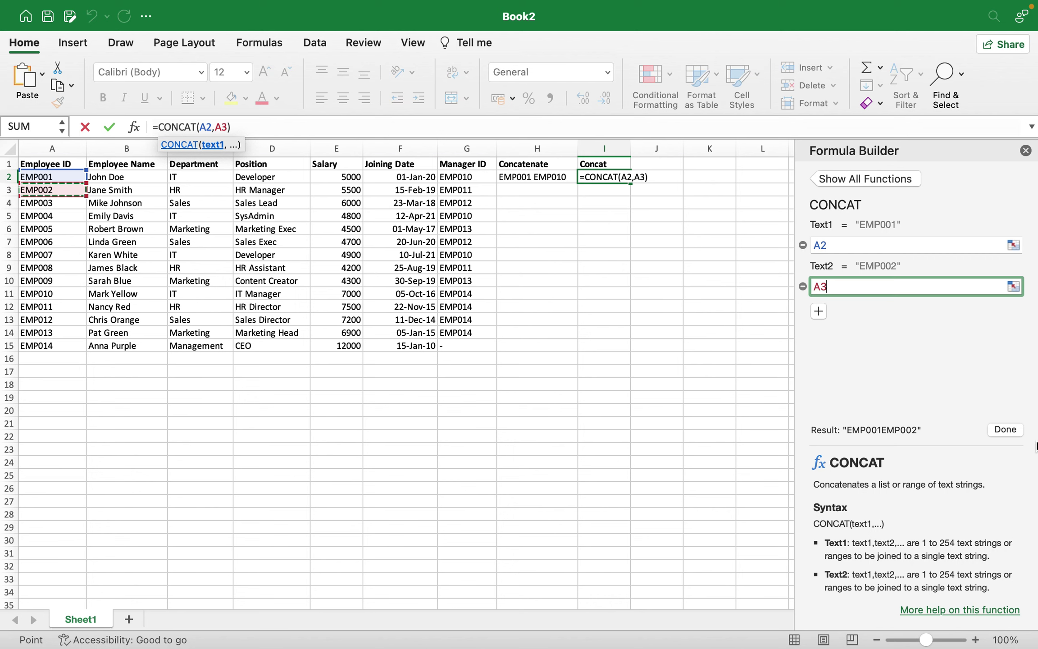
{"action": "left_click", "coordinate": [1004, 430]}
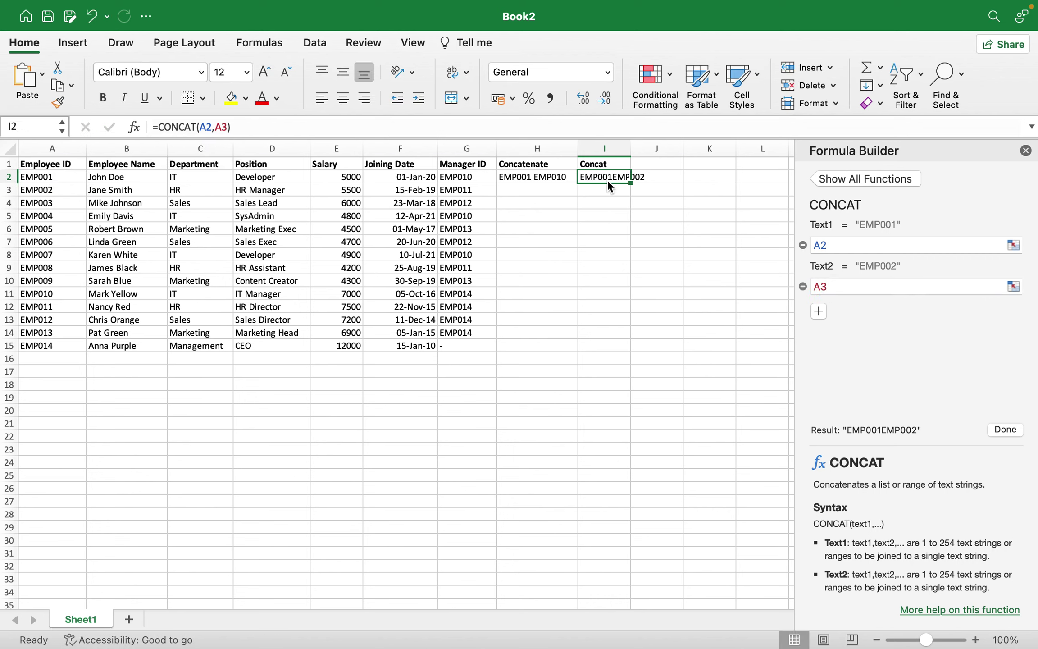
Undo the two-cell CONCAT formula so that I2 is empty for a new entry
{"action": "key", "text": "super+z"}
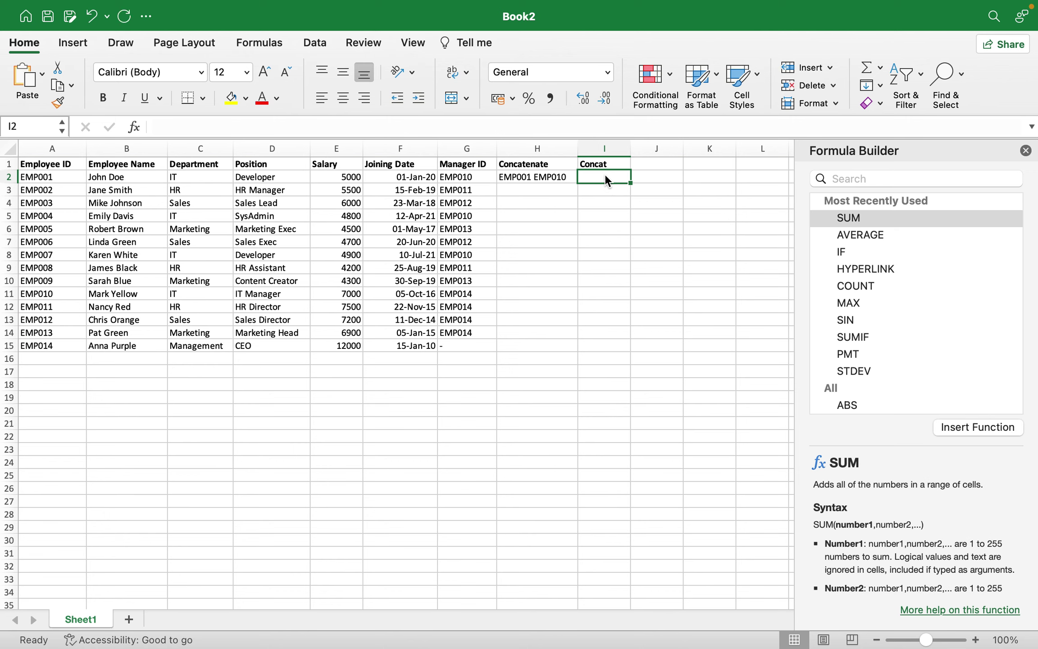
{"action": "type", "text": "A@"}
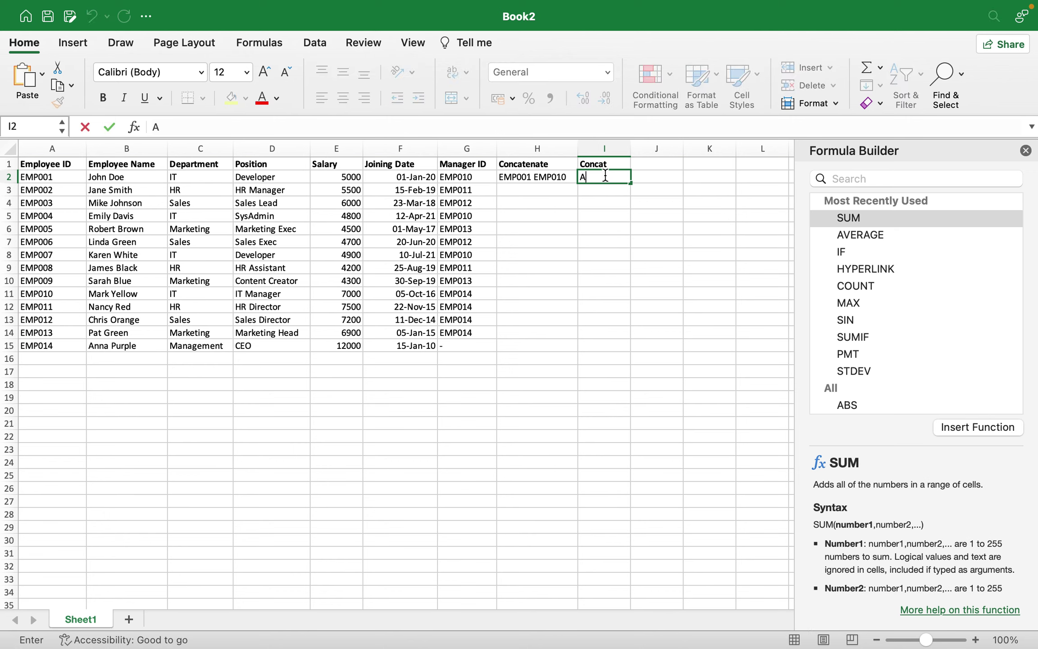
{"action": "key", "text": "BackSpace"}
{"action": "type", "text": "2:A"}
{"action": "key", "text": "BackSpace"}
{"action": "key", "text": "BackSpace"}
{"action": "key", "text": "BackSpace"}
{"action": "key", "text": "BackSpace"}
{"action": "type", "text": "co"}
{"action": "key", "text": "BackSpace"}
{"action": "key", "text": "BackSpace"}
Enter =CONCAT(A2:A5) in I2, and widen column I to fit the joined employee IDs
{"action": "type", "text": "=co"}
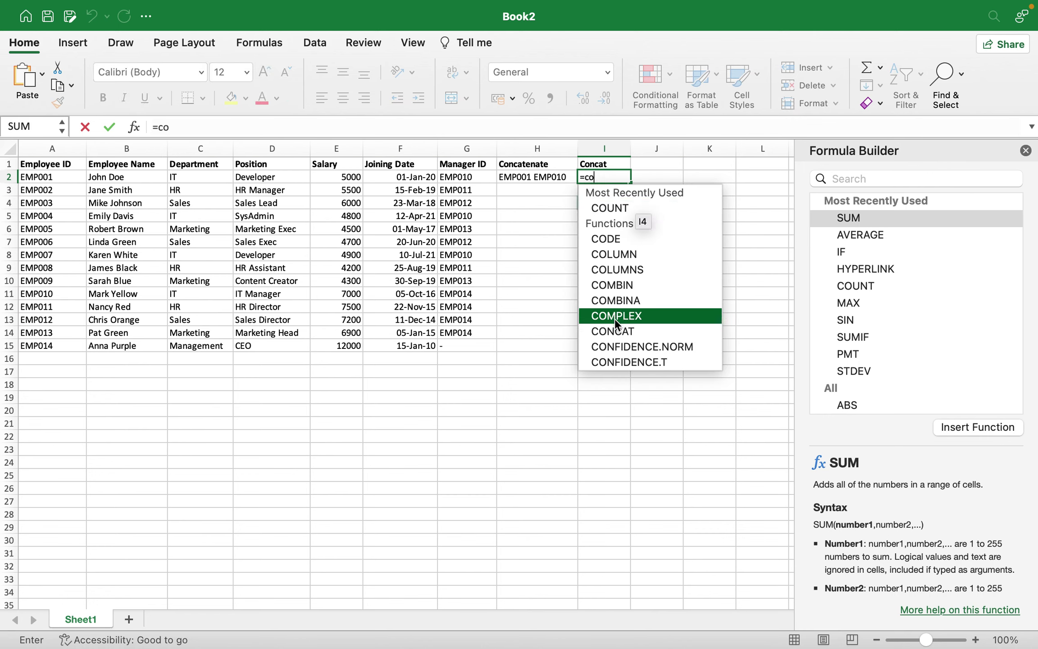
{"action": "double_click", "coordinate": [612, 332]}
{"action": "type", "text": "A2"}
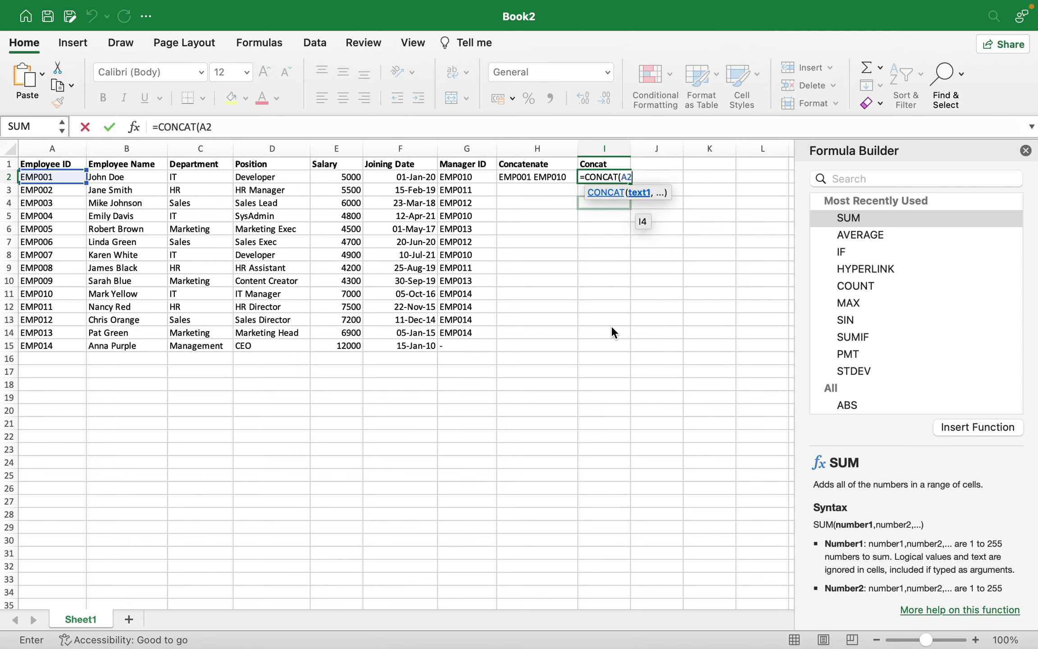
{"action": "type", "text": ":A"}
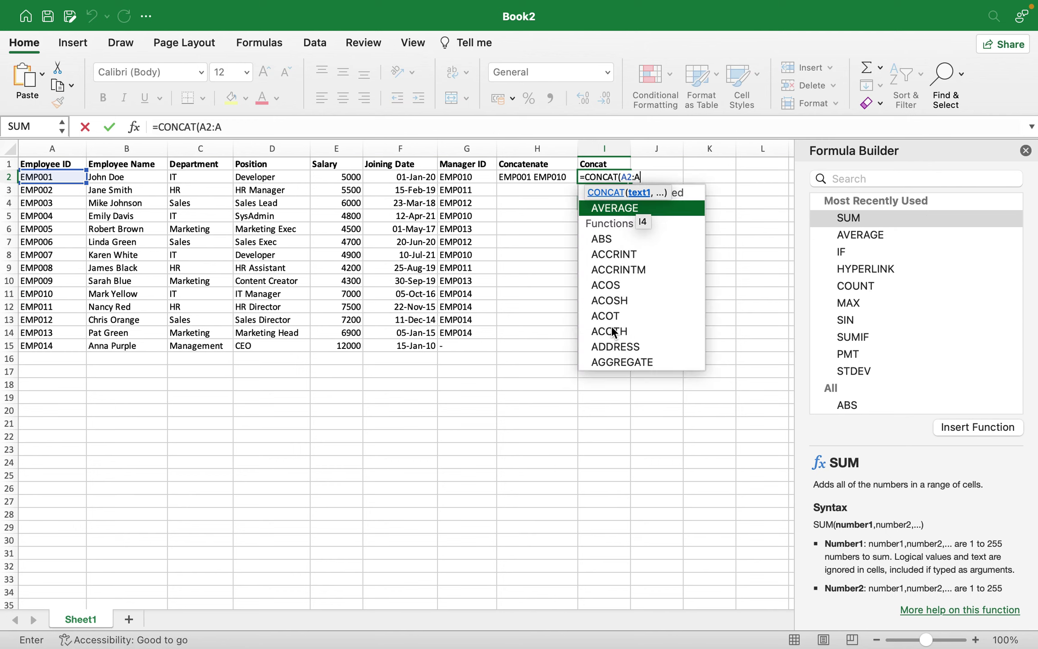
{"action": "type", "text": "5"}
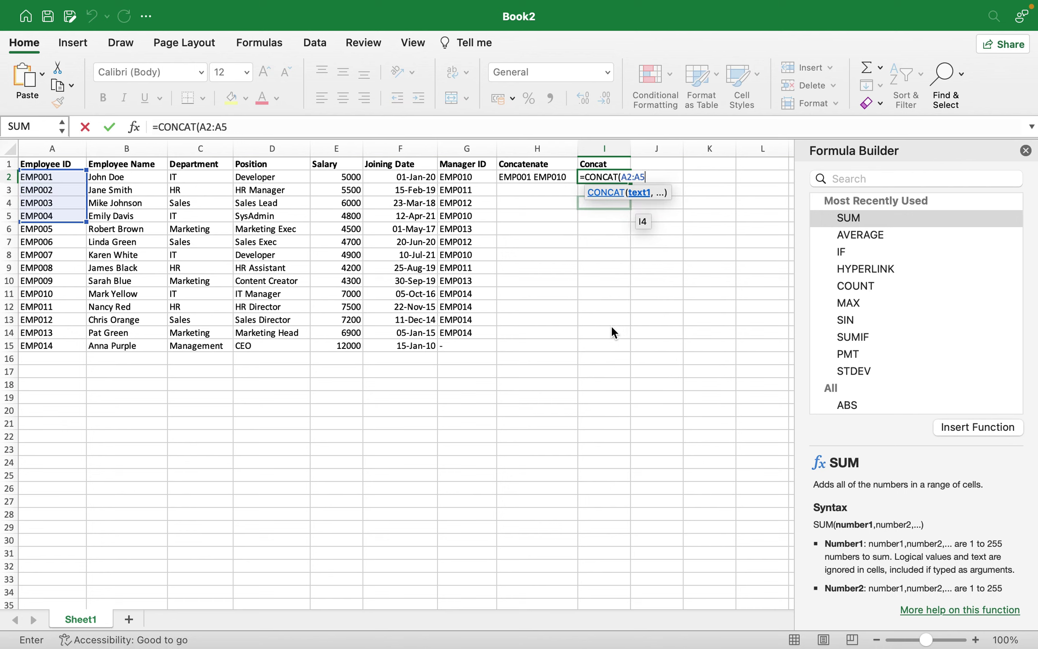
{"action": "type", "text": ")"}
{"action": "key", "text": "Return"}
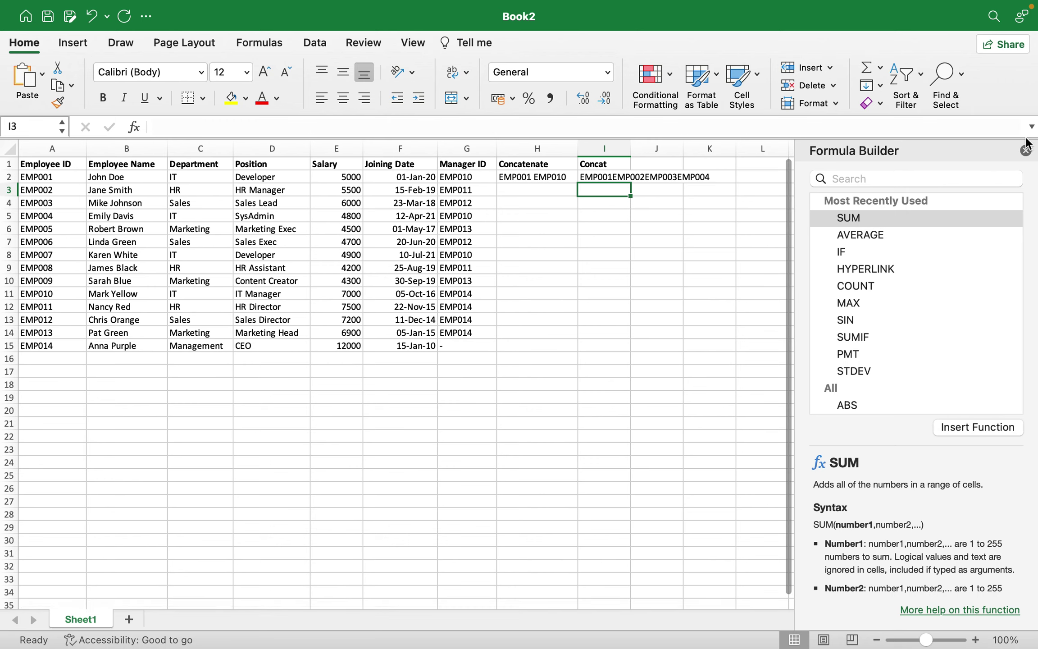
{"action": "left_click", "coordinate": [1026, 151]}
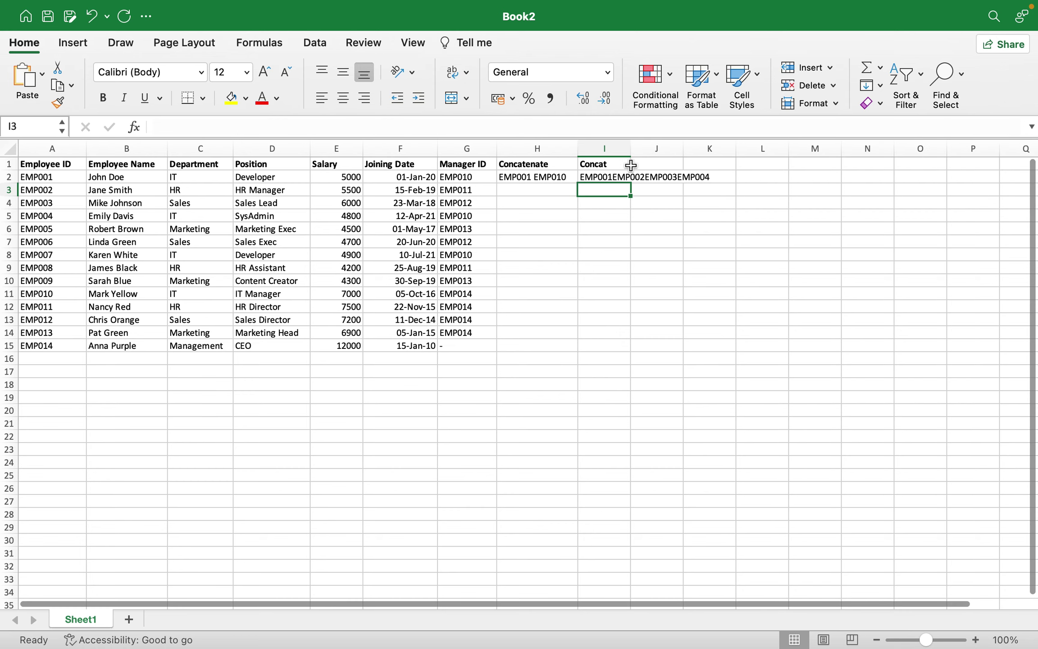
{"action": "left_click_drag", "start_coordinate": [629, 150], "coordinate": [717, 157]}
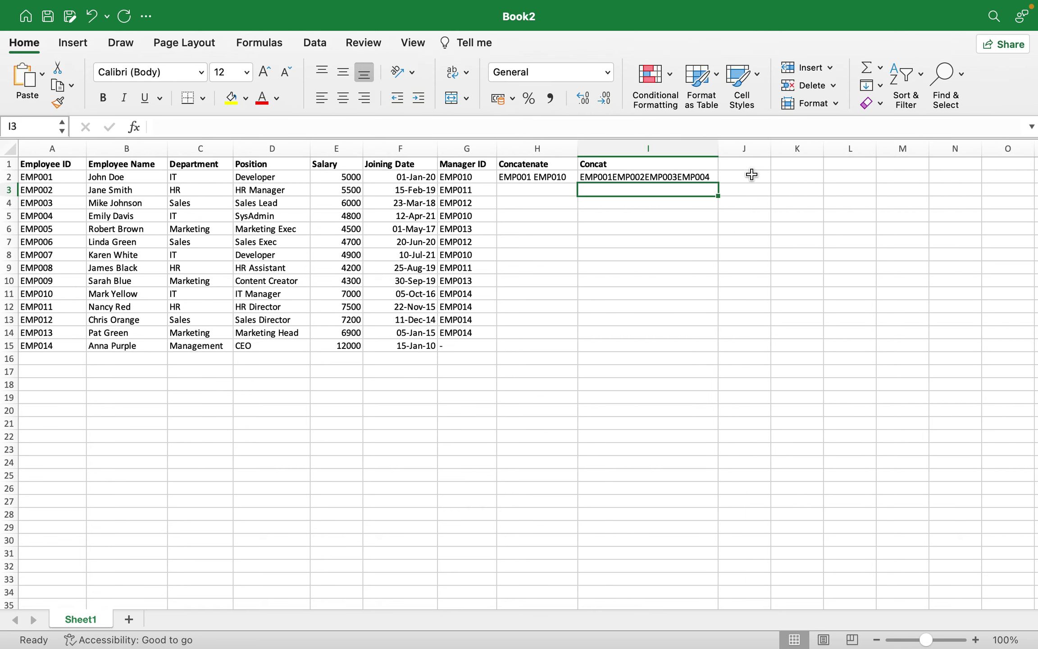
Add the header Text Join in J1 and start a TEXTJOIN formula in J2
{"action": "left_click", "coordinate": [730, 163]}
{"action": "type", "text": "Text Join"}
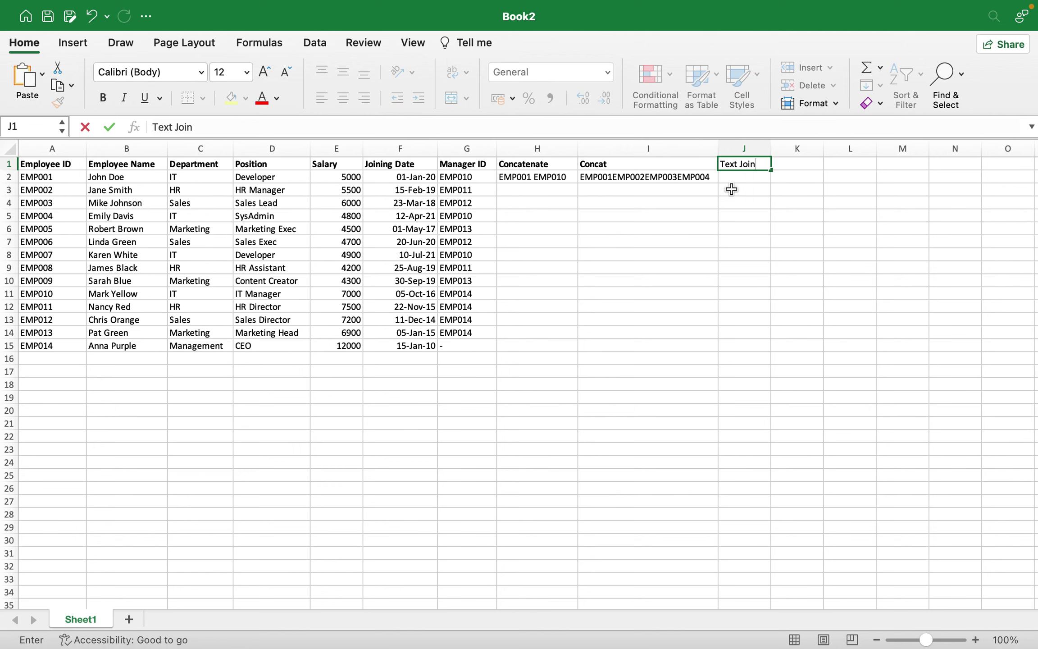
{"action": "left_click", "coordinate": [731, 182]}
{"action": "type", "text": "="}
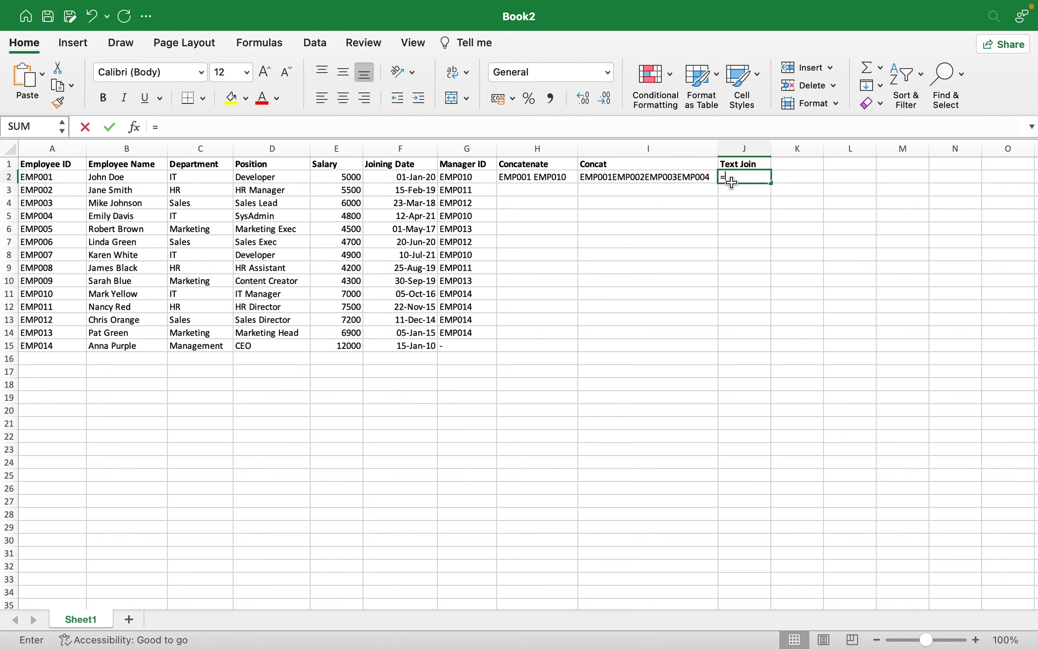
{"action": "type", "text": "y"}
{"action": "key", "text": "BackSpace"}
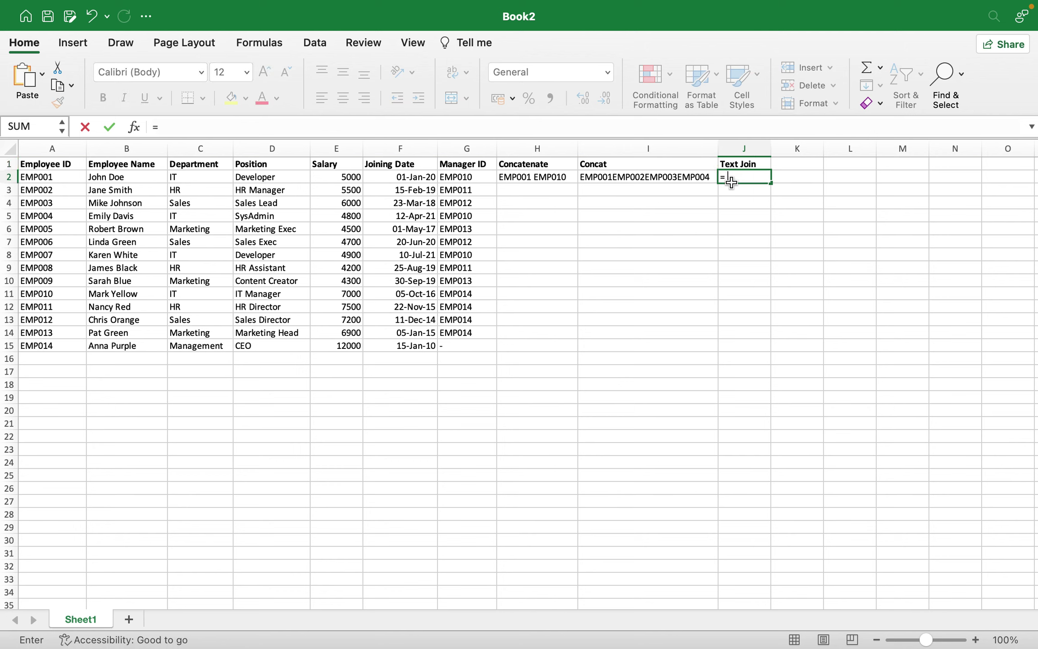
{"action": "type", "text": "Tex"}
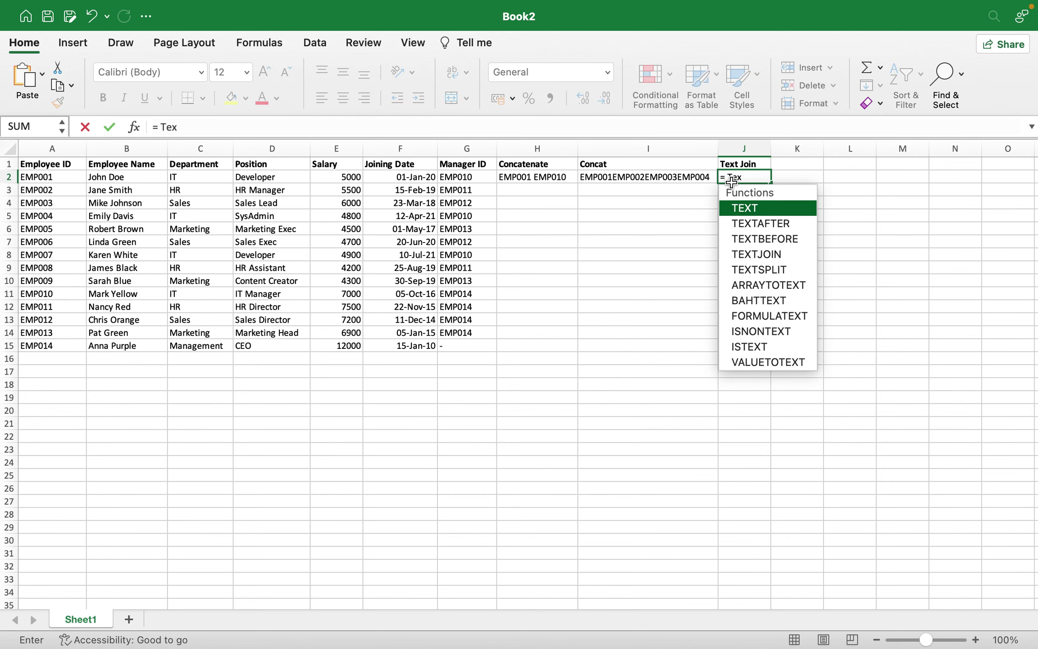
{"action": "double_click", "coordinate": [736, 253]}
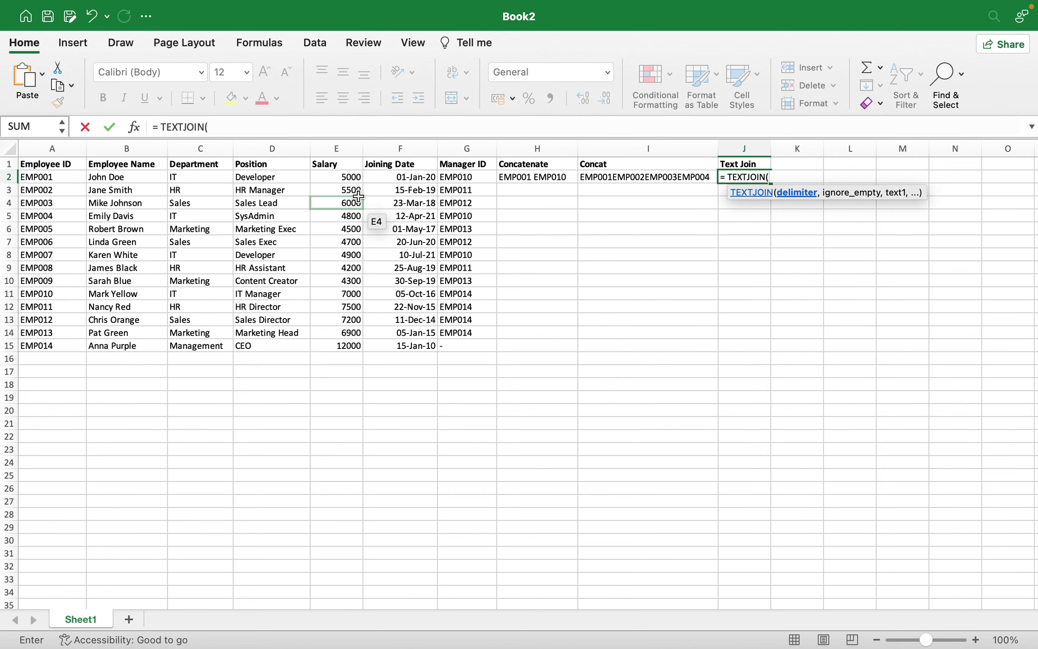
Complete the TEXTJOIN formula with the Formula Builder, using ", " as delimiter, True for ignoring empty cells and the range A2:A5 as text
{"action": "left_click", "coordinate": [135, 127]}
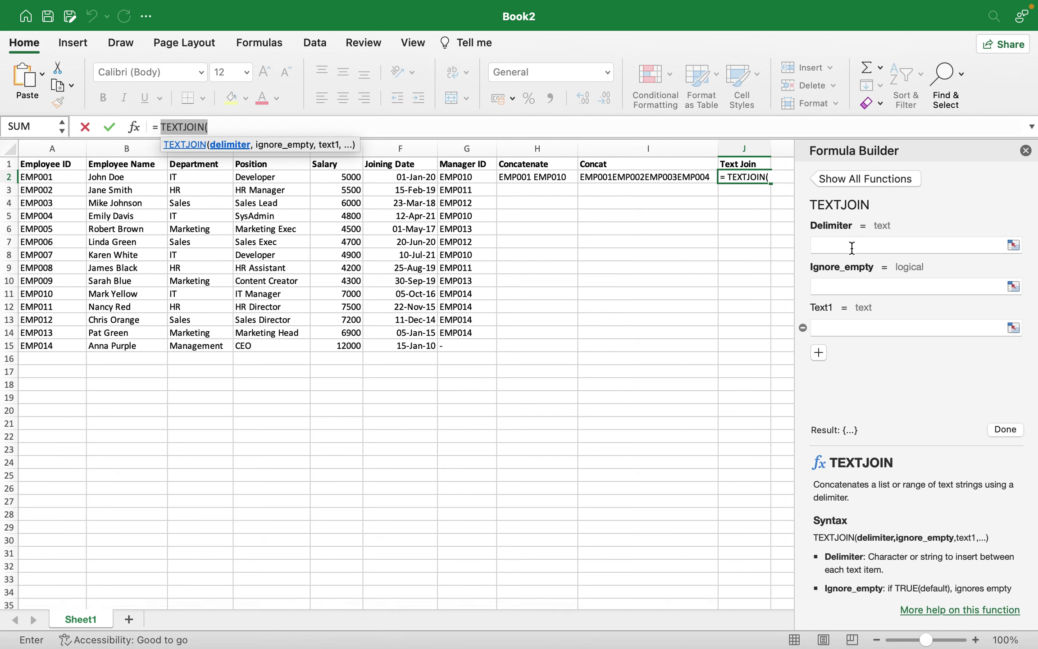
{"action": "left_click", "coordinate": [837, 245]}
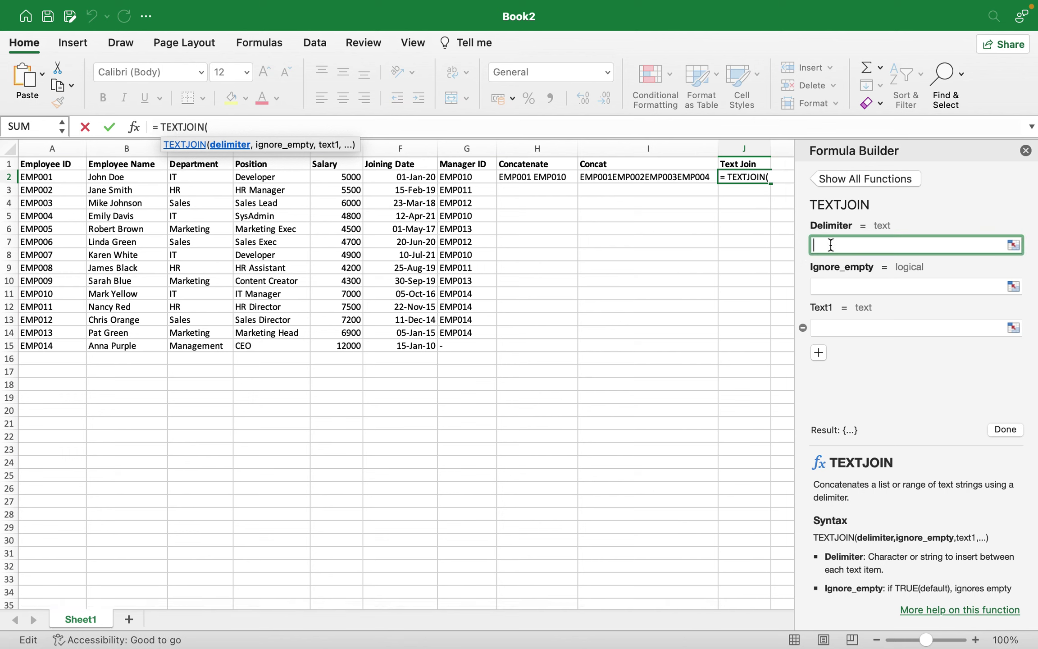
{"action": "type", "text": ","}
{"action": "left_click", "coordinate": [825, 284]}
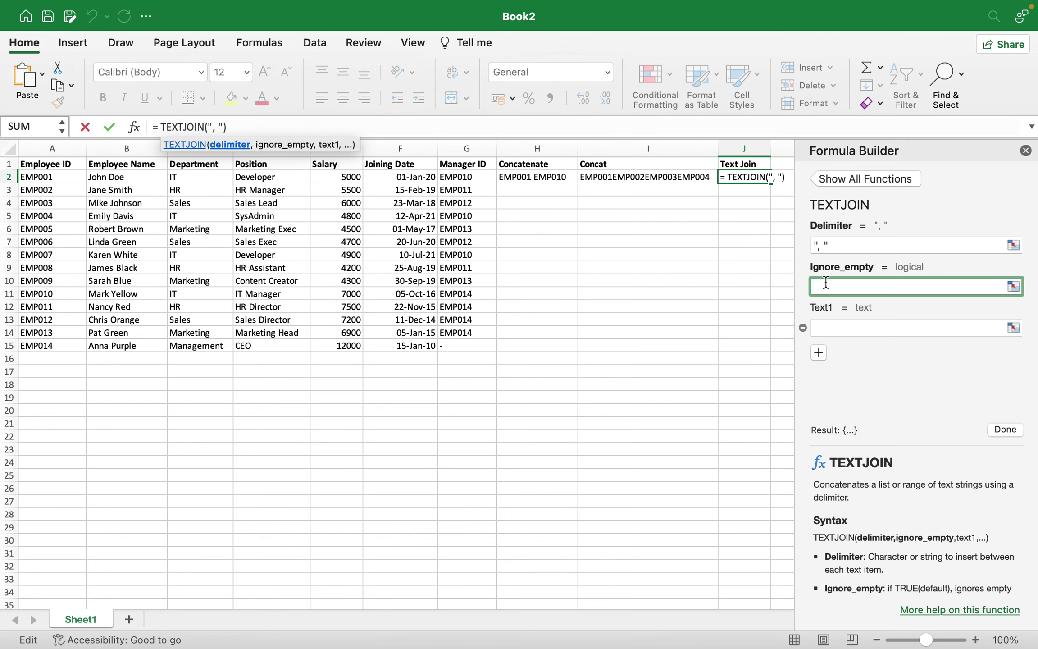
{"action": "type", "text": "True"}
{"action": "left_click", "coordinate": [837, 327]}
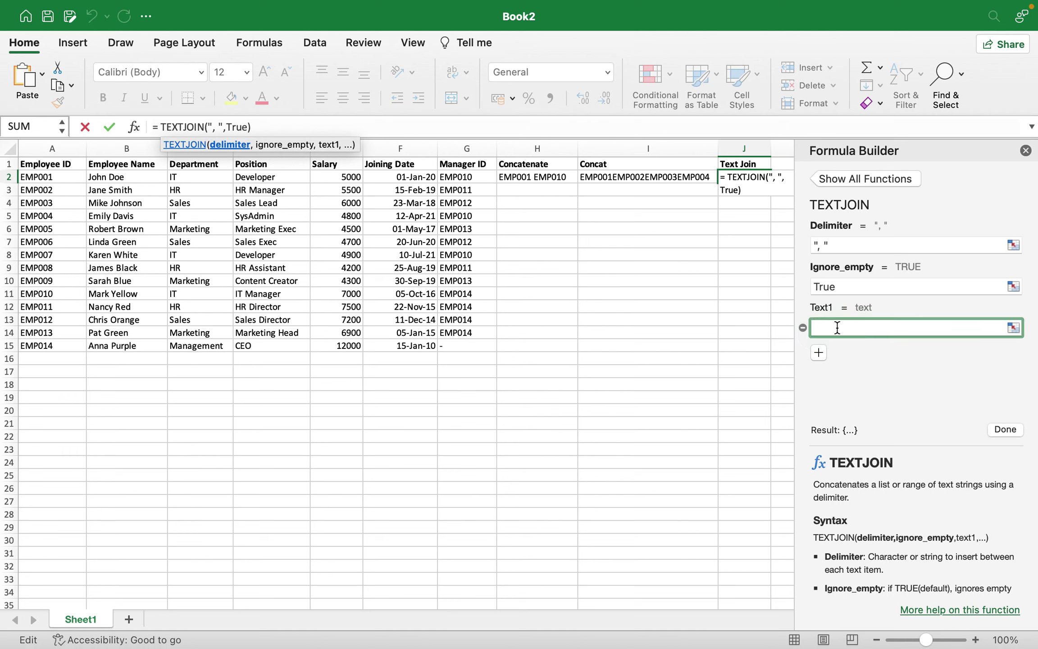
{"action": "left_click", "coordinate": [36, 177]}
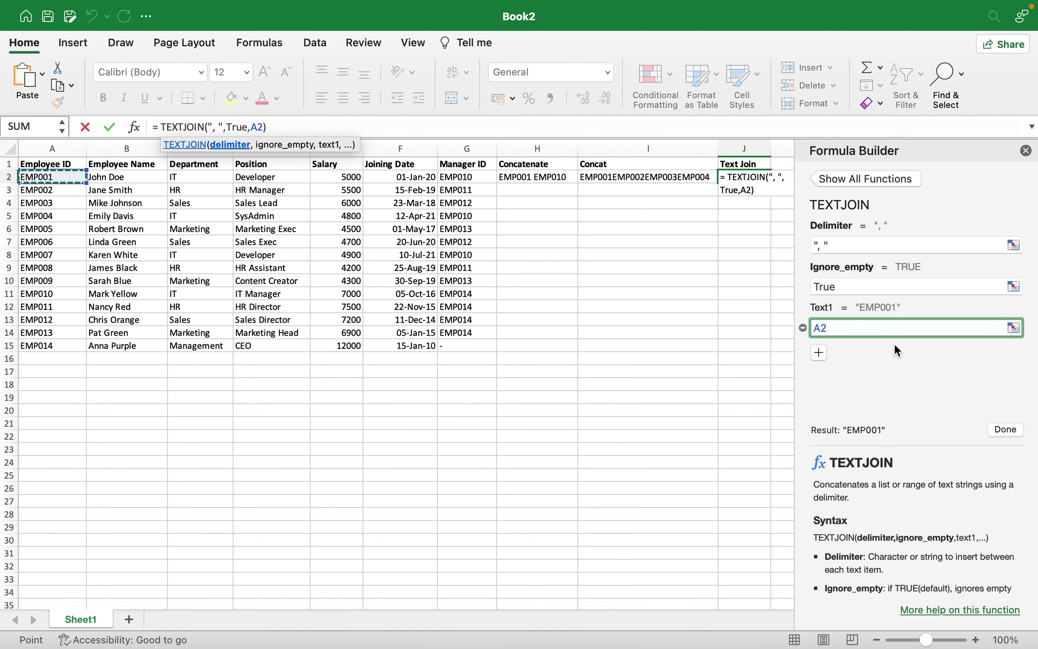
{"action": "type", "text": ":"}
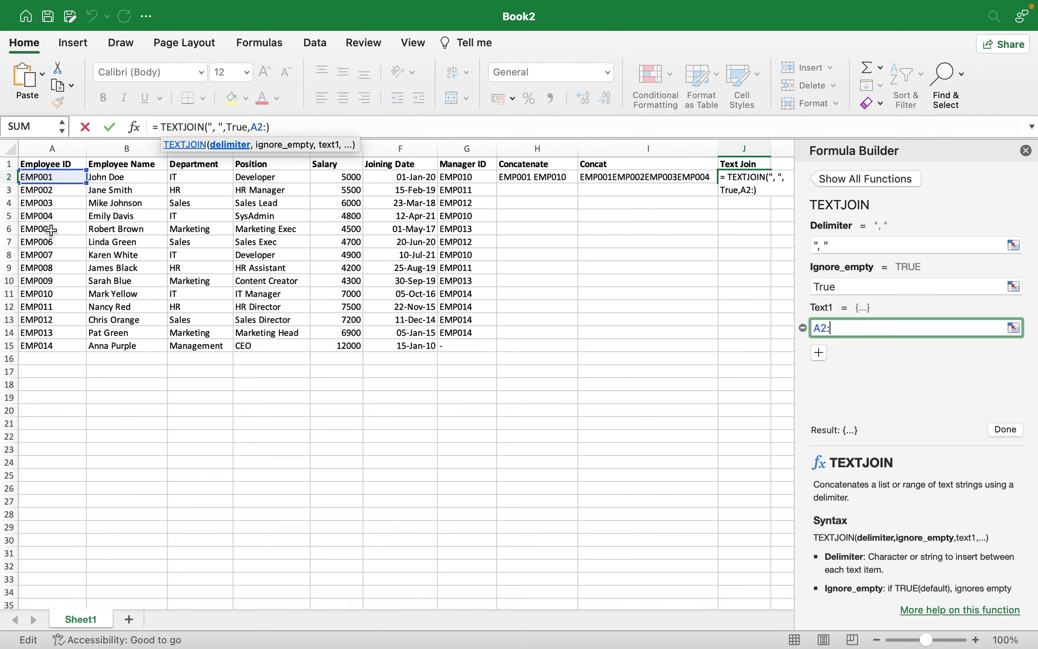
{"action": "left_click", "coordinate": [45, 213]}
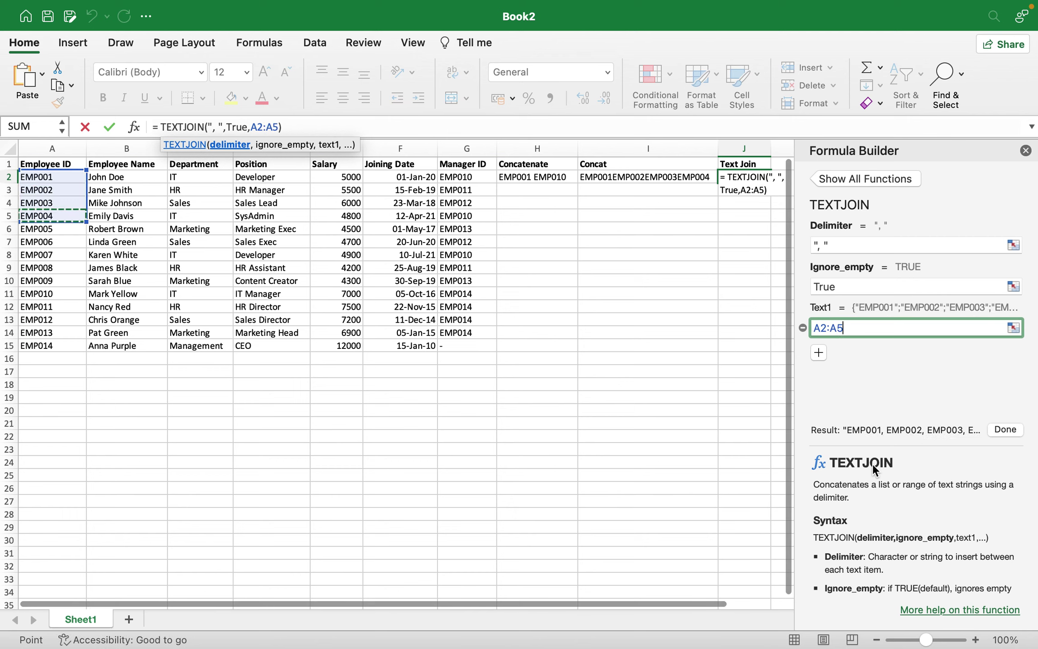
{"action": "left_click", "coordinate": [1004, 429]}
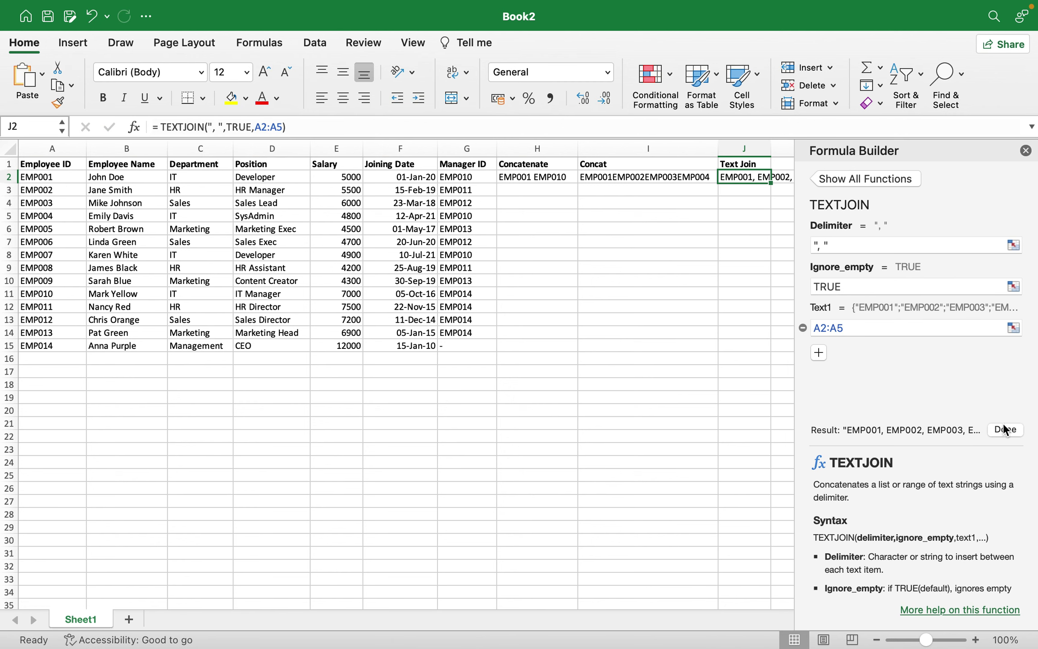
{"action": "scroll", "coordinate": [704, 248], "scroll_direction": "right", "scroll_amount": 5}
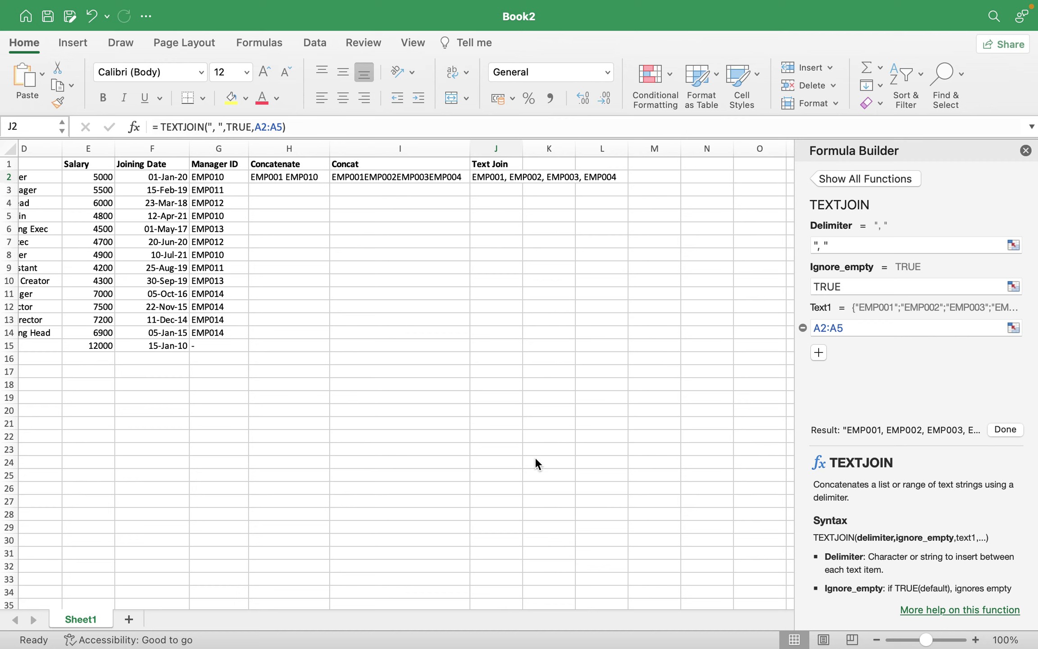
Examine the CONCATENATE formula in H2 and the TEXTJOIN formula in J2, and compare the joined results with the employee table
{"action": "double_click", "coordinate": [255, 178]}
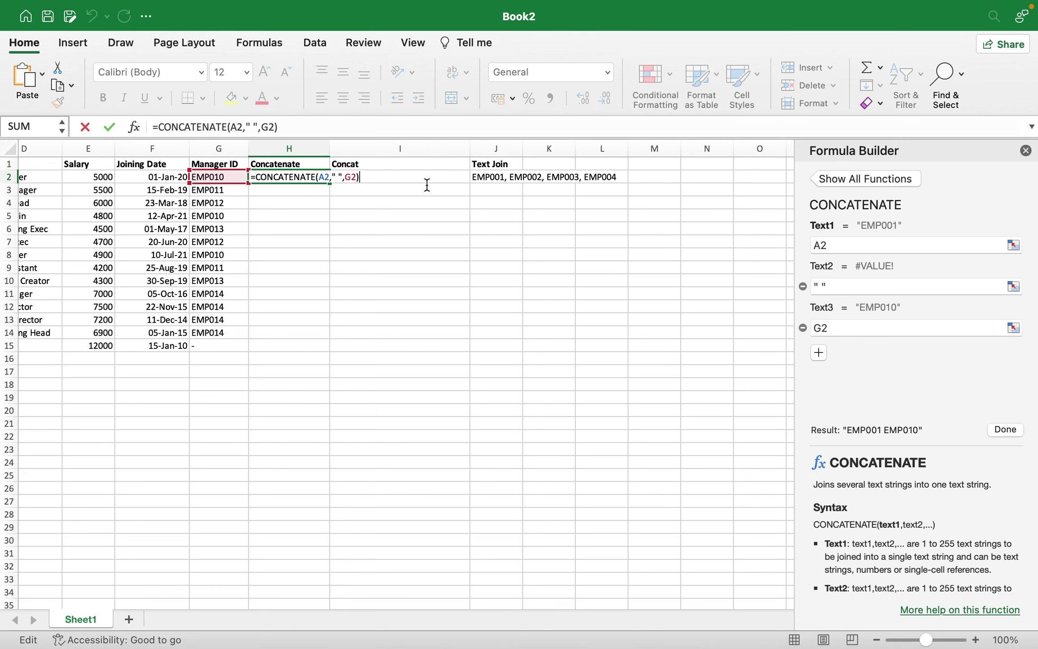
{"action": "key", "text": "Return"}
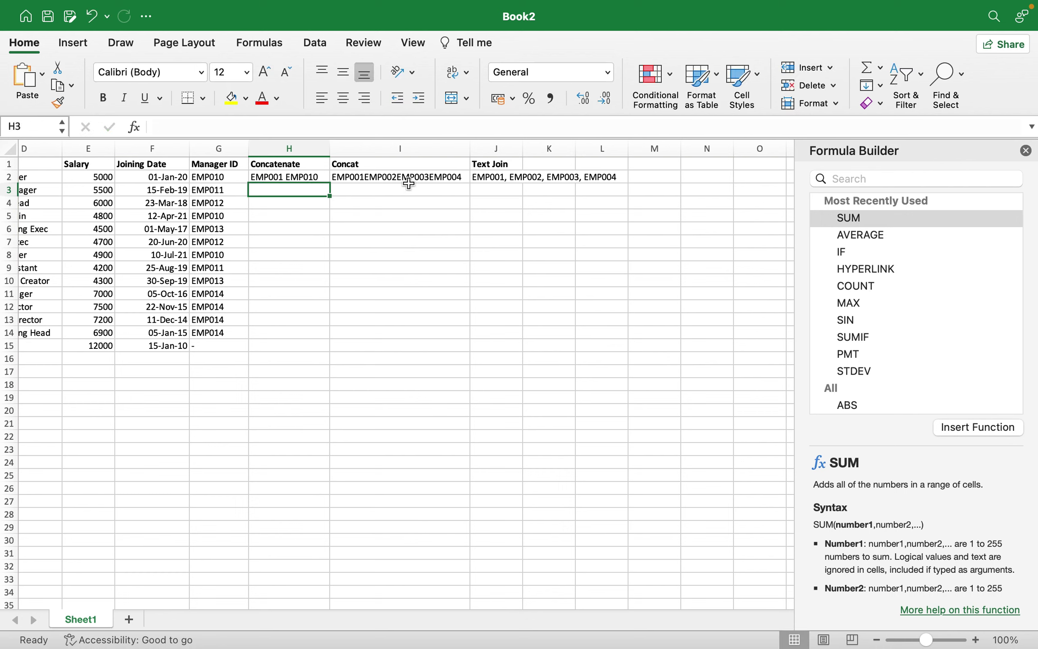
{"action": "double_click", "coordinate": [480, 179]}
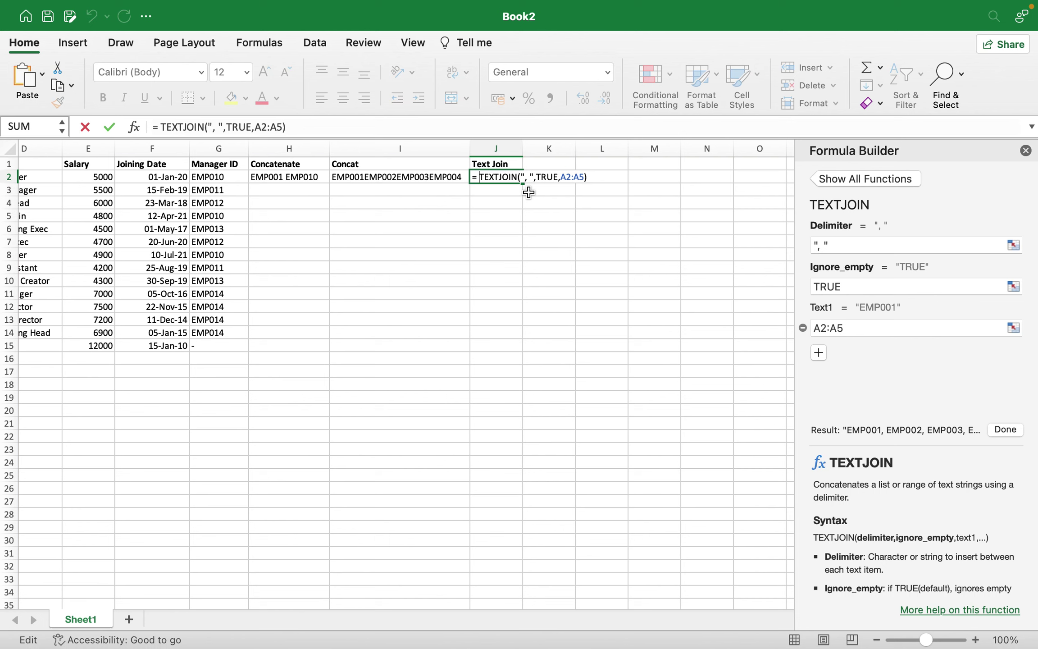
{"action": "key", "text": "Return"}
{"action": "scroll", "coordinate": [493, 171], "scroll_direction": "left", "scroll_amount": 2}
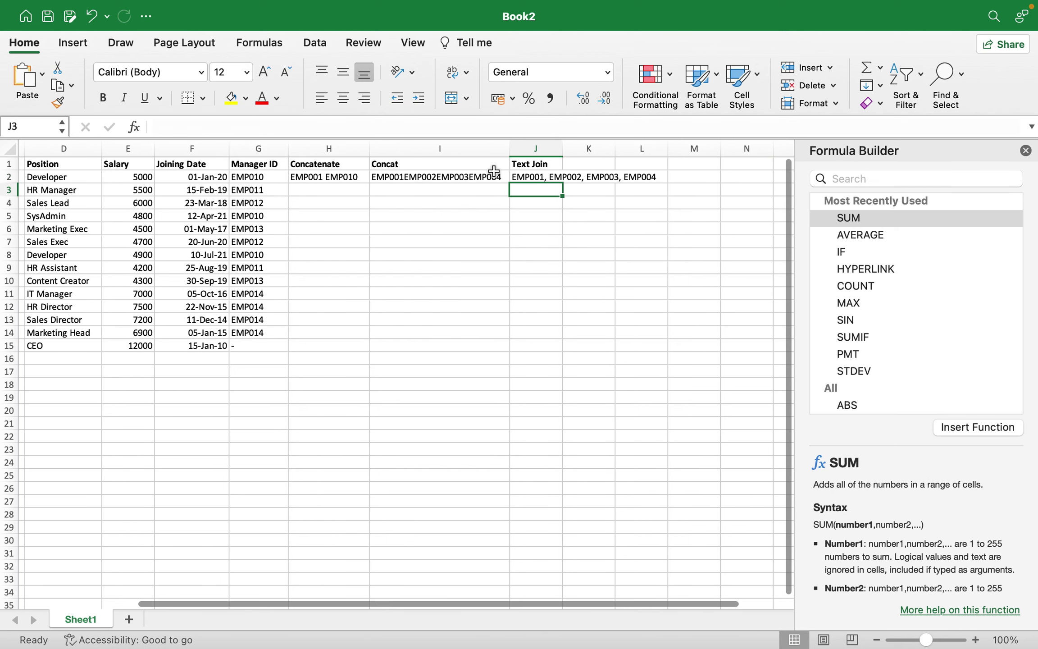
{"action": "scroll", "coordinate": [494, 171], "scroll_direction": "left", "scroll_amount": 4}
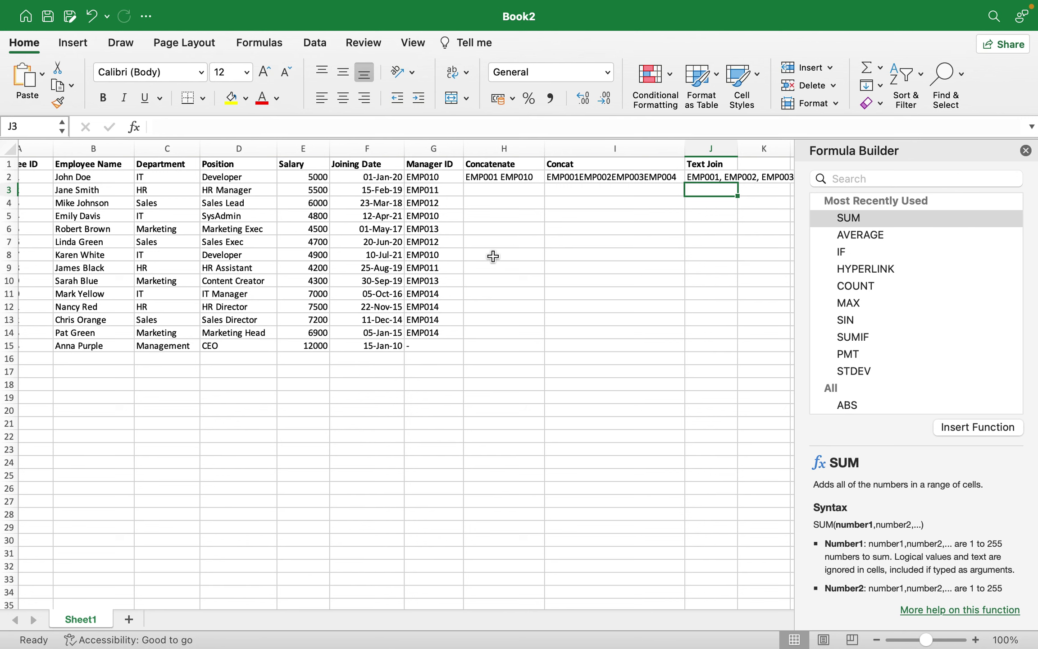
{"action": "scroll", "coordinate": [492, 256], "scroll_direction": "left", "scroll_amount": 2}
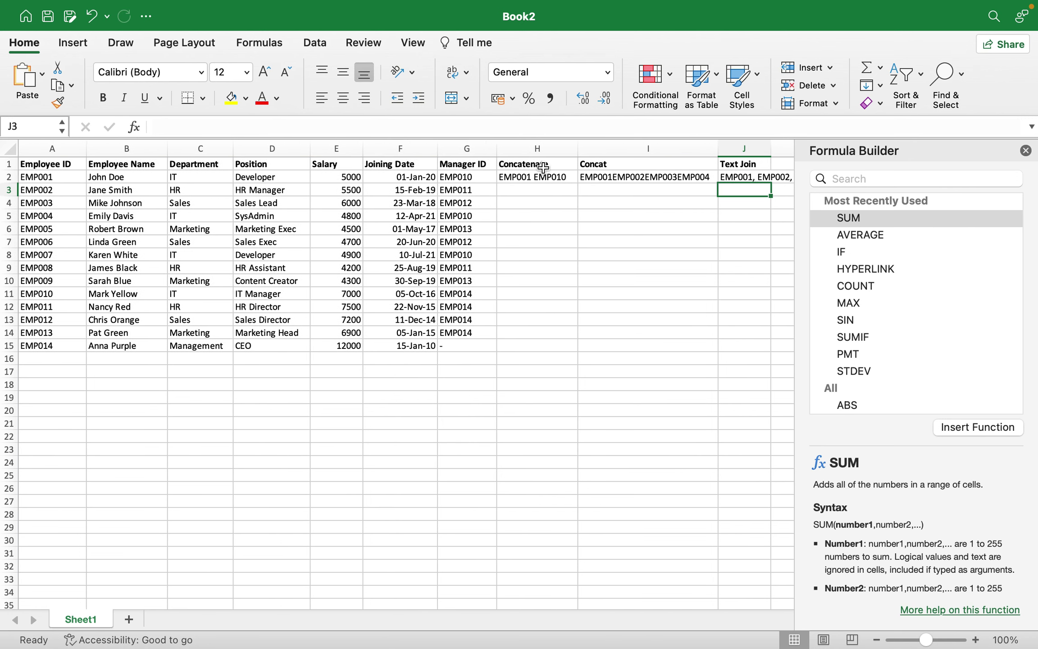
{"action": "scroll", "coordinate": [551, 213], "scroll_direction": "right", "scroll_amount": 2}
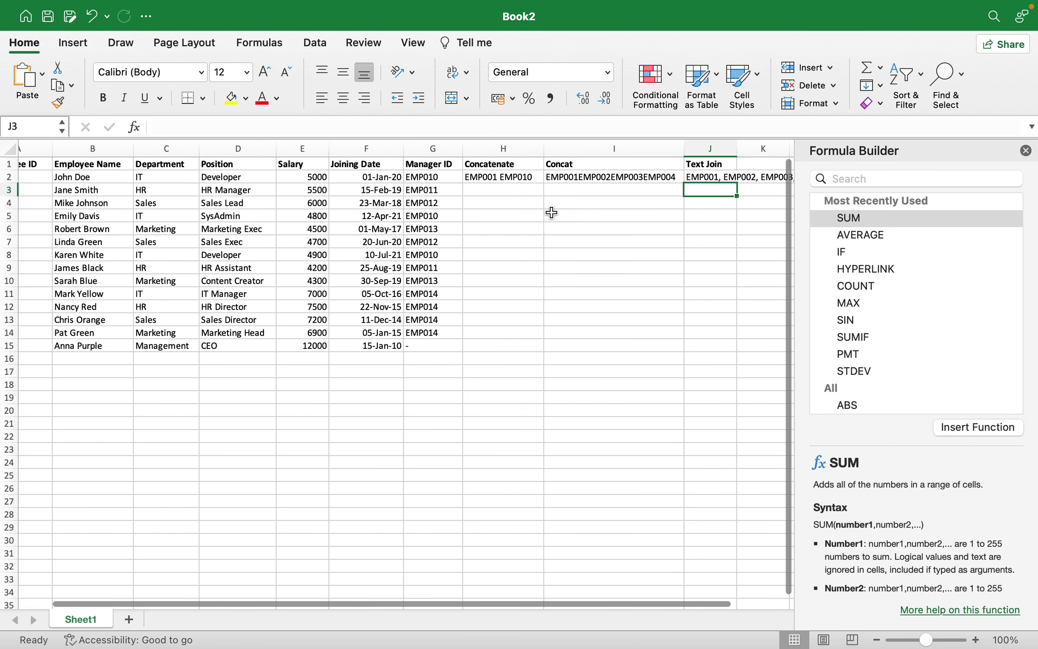
{"action": "scroll", "coordinate": [552, 212], "scroll_direction": "right", "scroll_amount": 4}
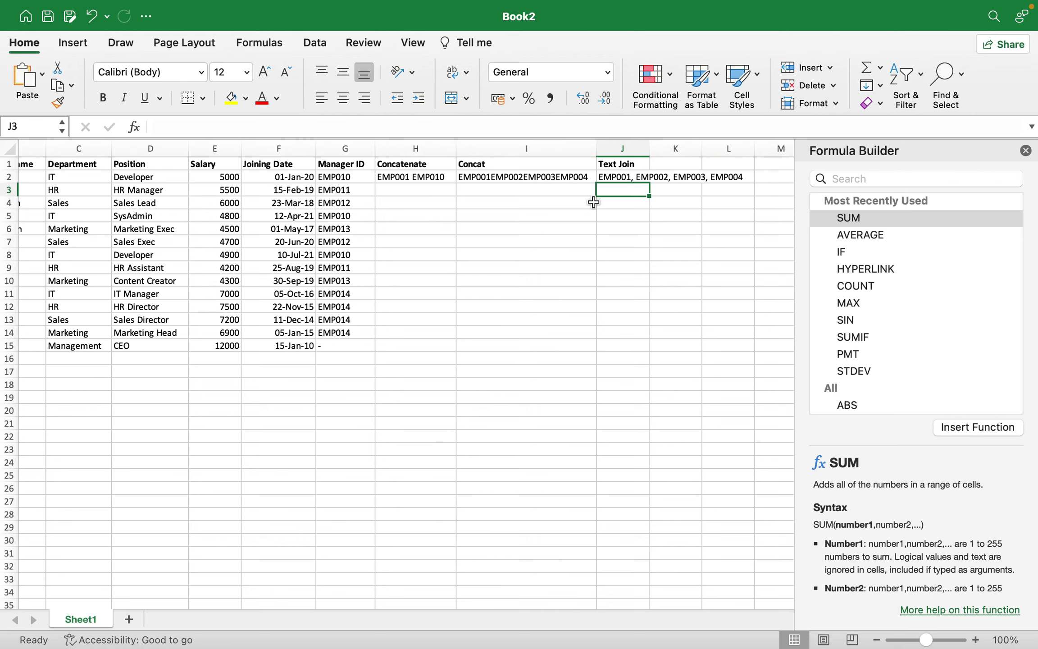
Start a TEXTJOIN formula in J3 with the Formula Builder, using ", " as delimiter and True for ignoring empty cells
{"action": "left_click", "coordinate": [684, 162]}
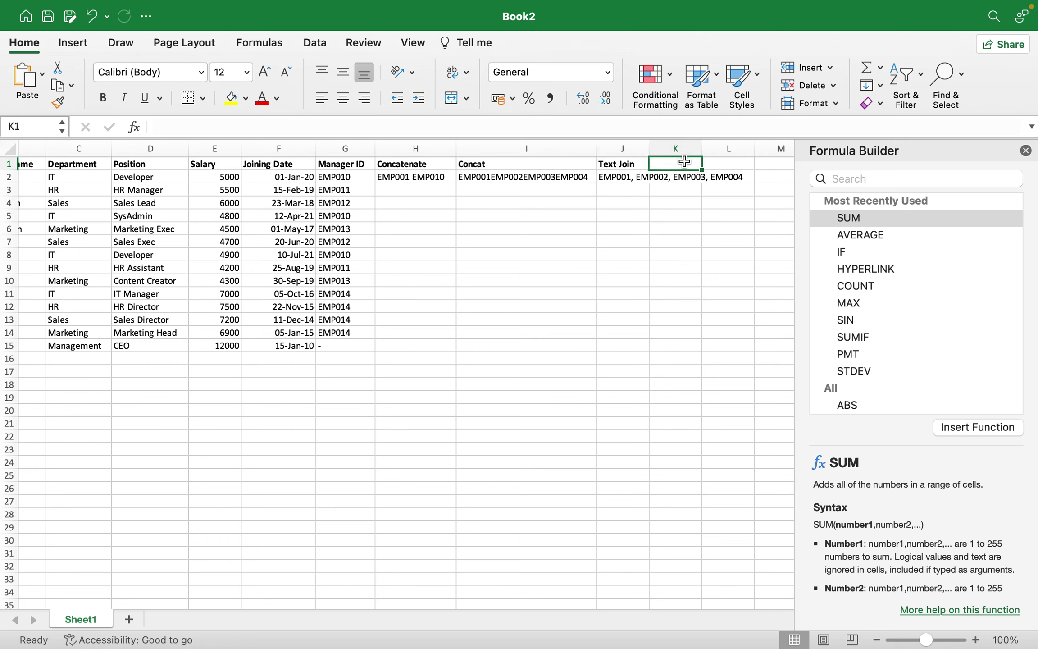
{"action": "left_click", "coordinate": [633, 194]}
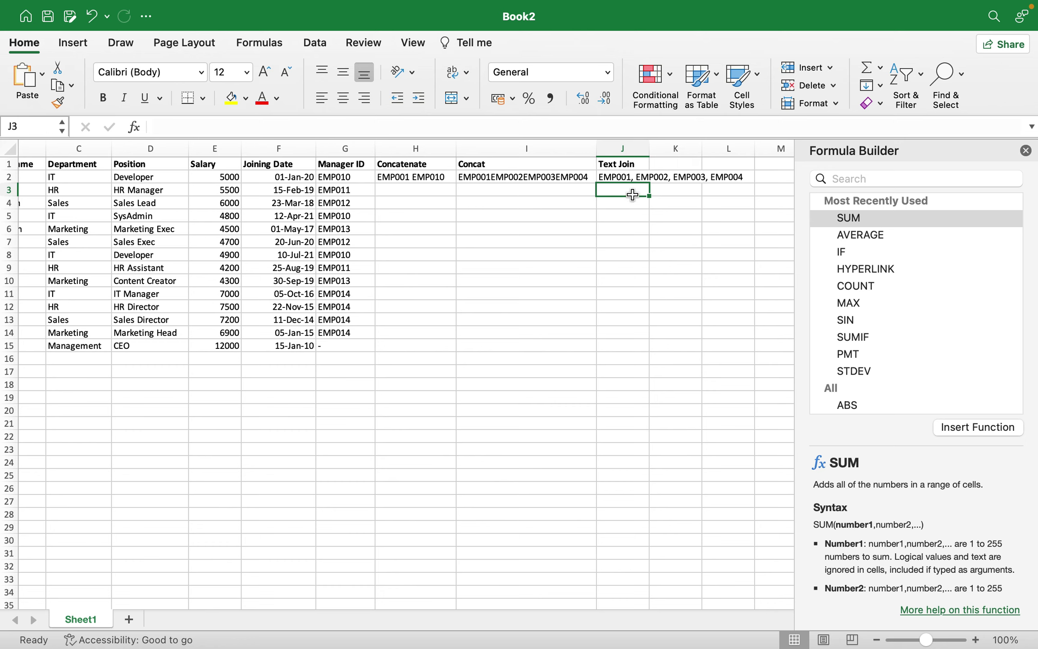
{"action": "type", "text": "=te"}
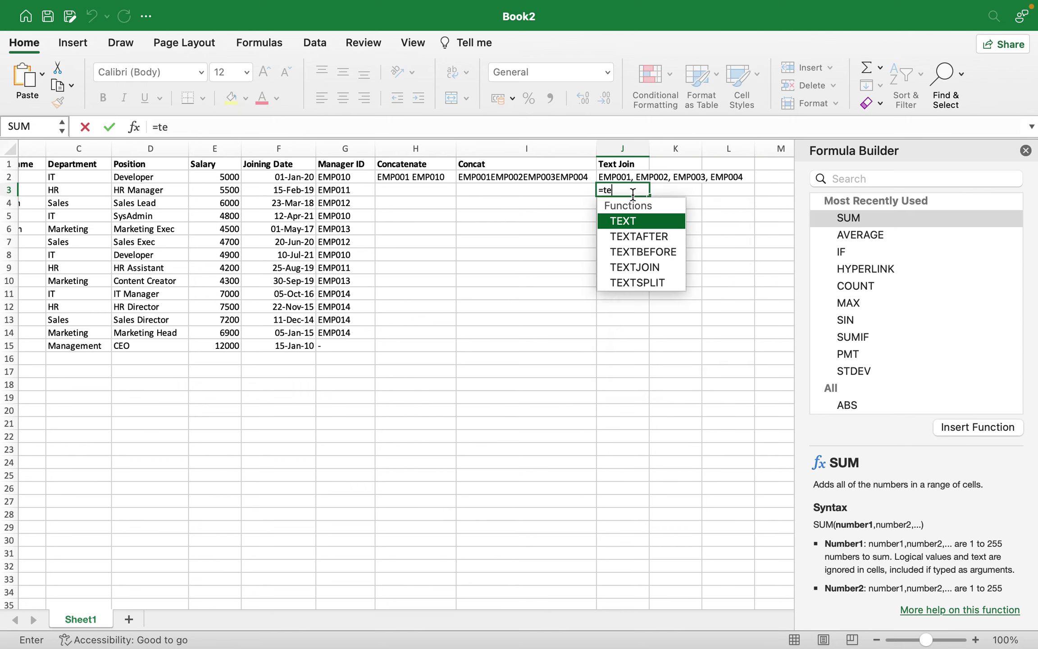
{"action": "double_click", "coordinate": [623, 267]}
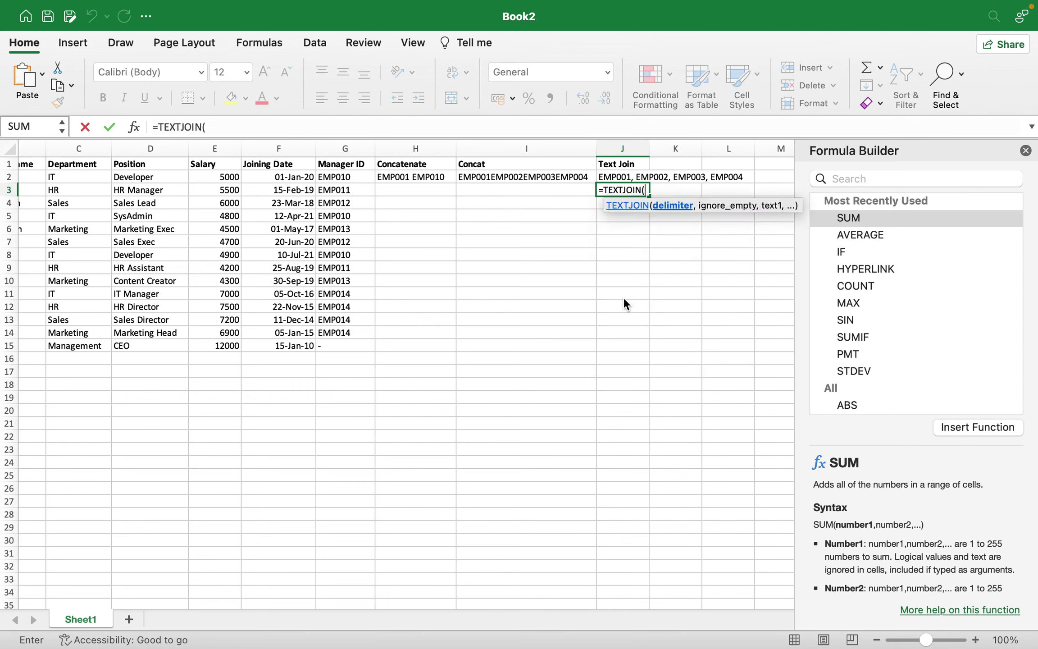
{"action": "left_click", "coordinate": [136, 127]}
{"action": "left_click", "coordinate": [845, 243]}
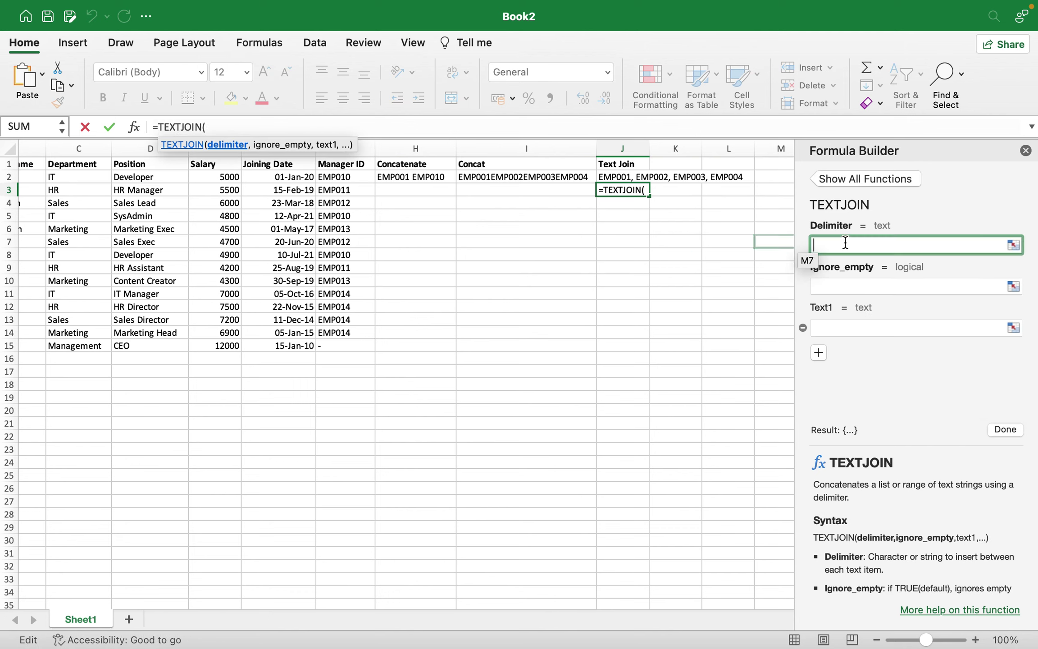
{"action": "type", "text": ","}
{"action": "key", "text": "Tab"}
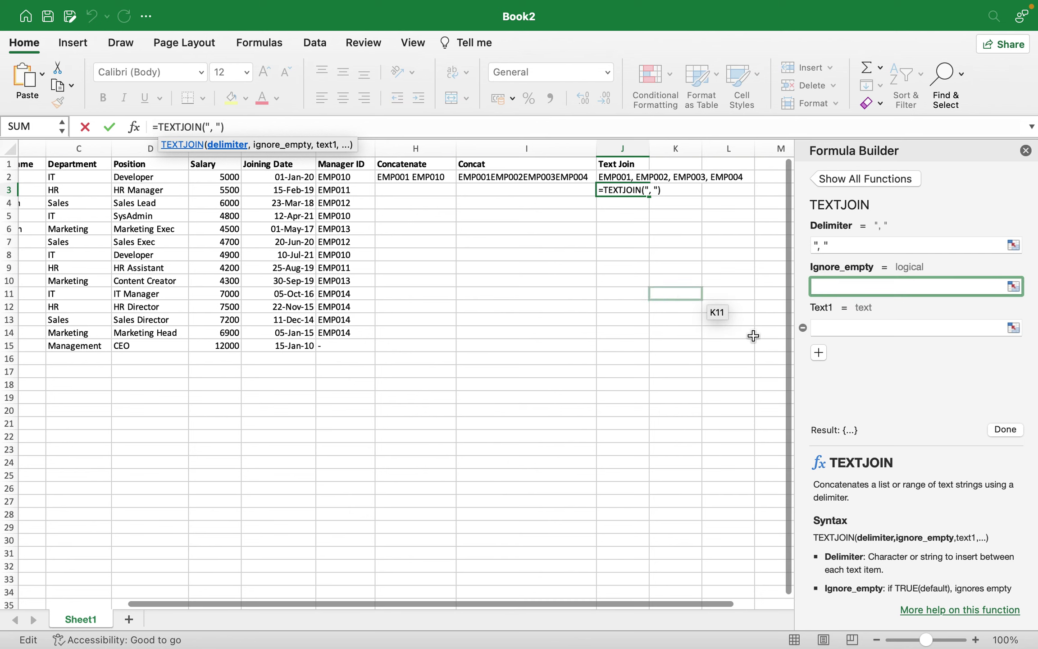
{"action": "type", "text": "True"}
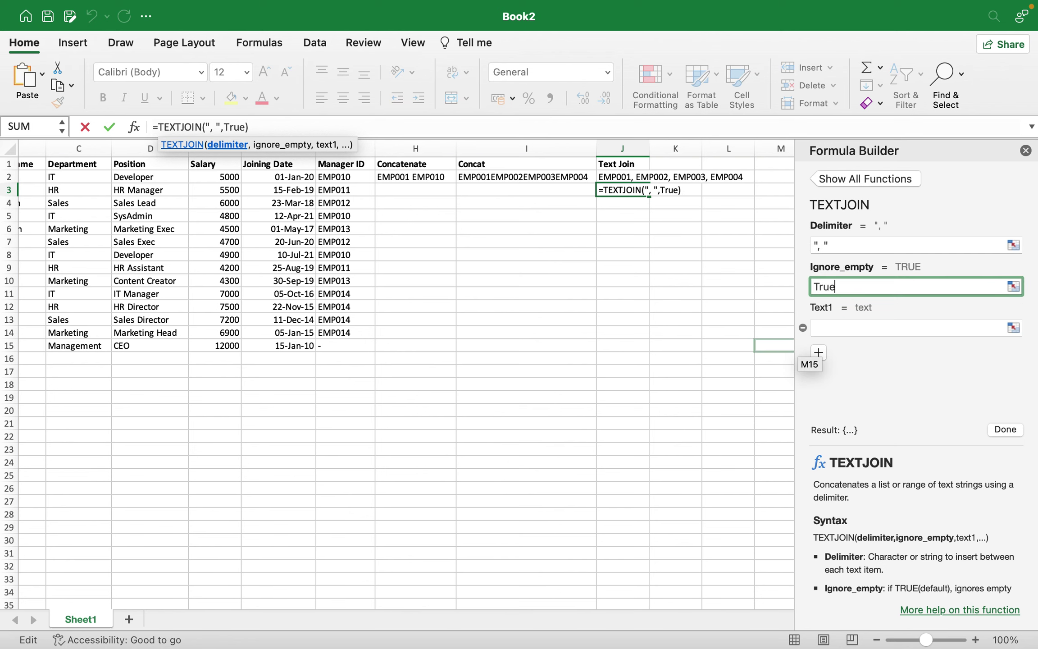
Set the Employee ID header A1 as Text1 and the Employee Name header B1 as Text2, and add a third text argument
{"action": "left_click", "coordinate": [833, 326]}
{"action": "scroll", "coordinate": [541, 301], "scroll_direction": "left", "scroll_amount": 3}
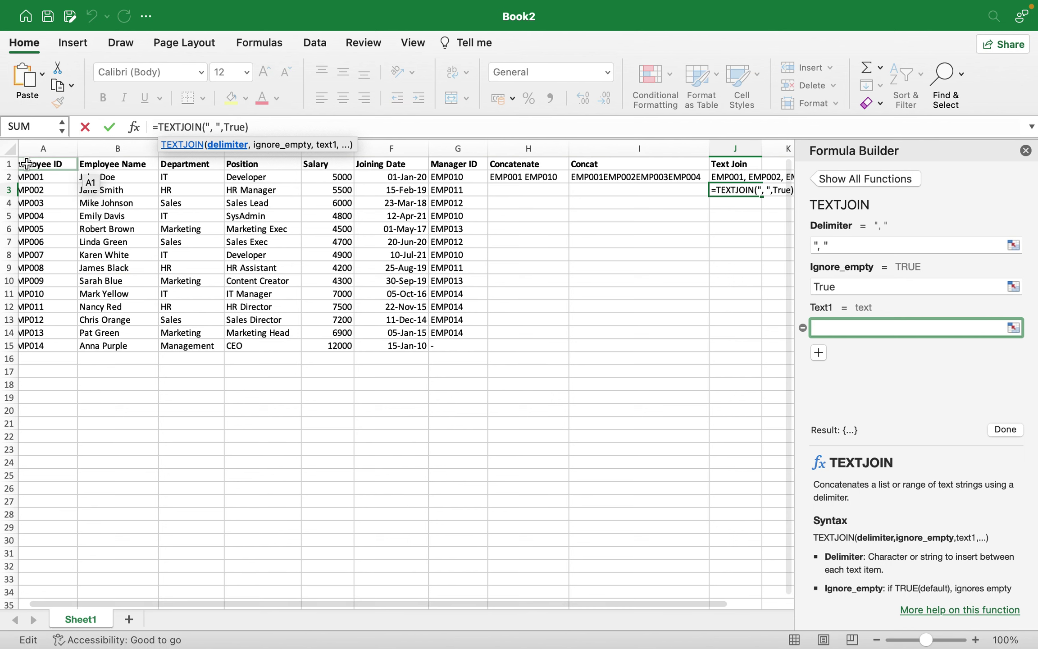
{"action": "left_click", "coordinate": [27, 164]}
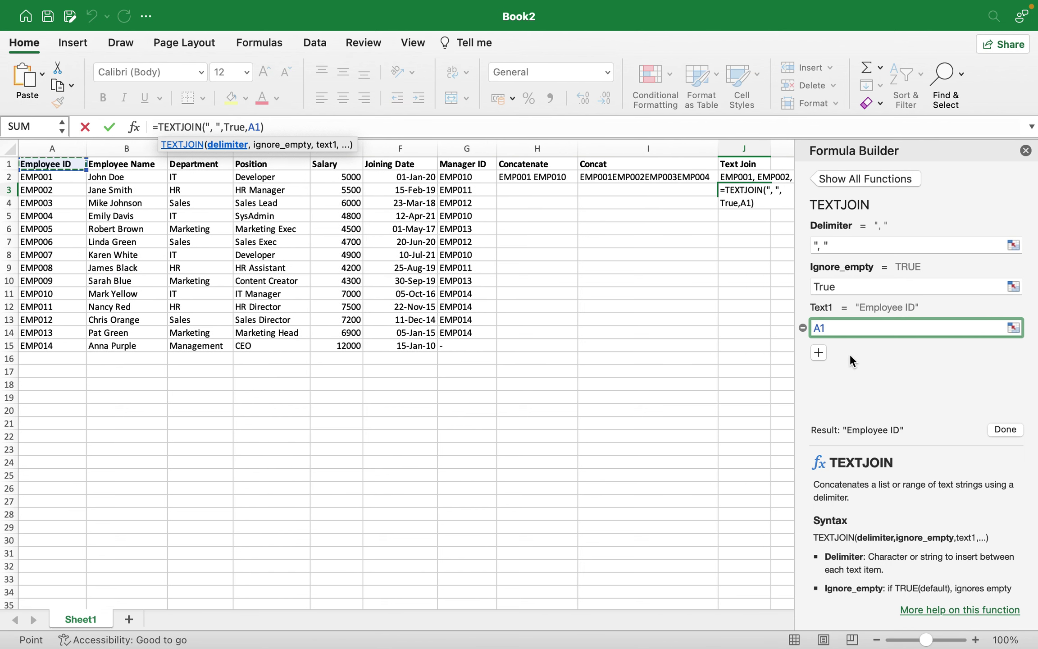
{"action": "left_click", "coordinate": [818, 352]}
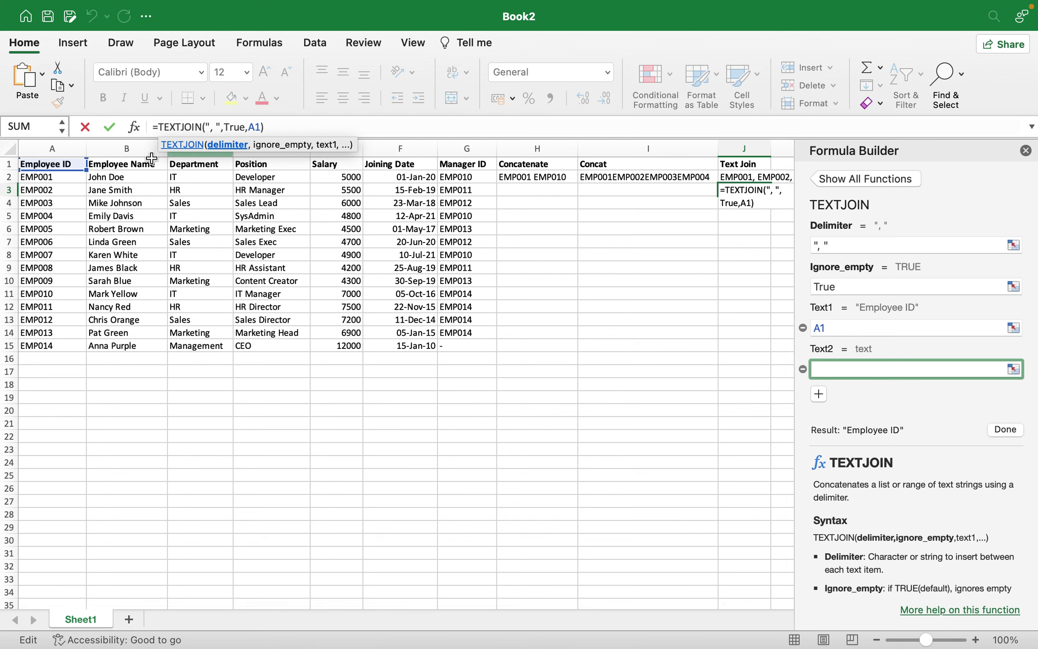
{"action": "left_click", "coordinate": [136, 164]}
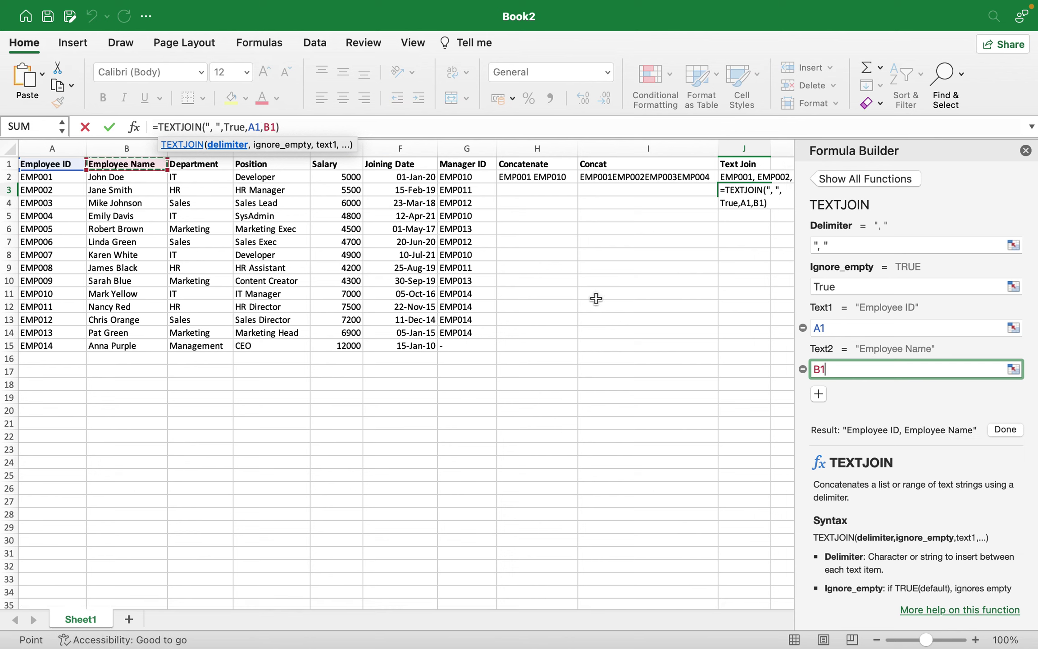
{"action": "left_click", "coordinate": [818, 392]}
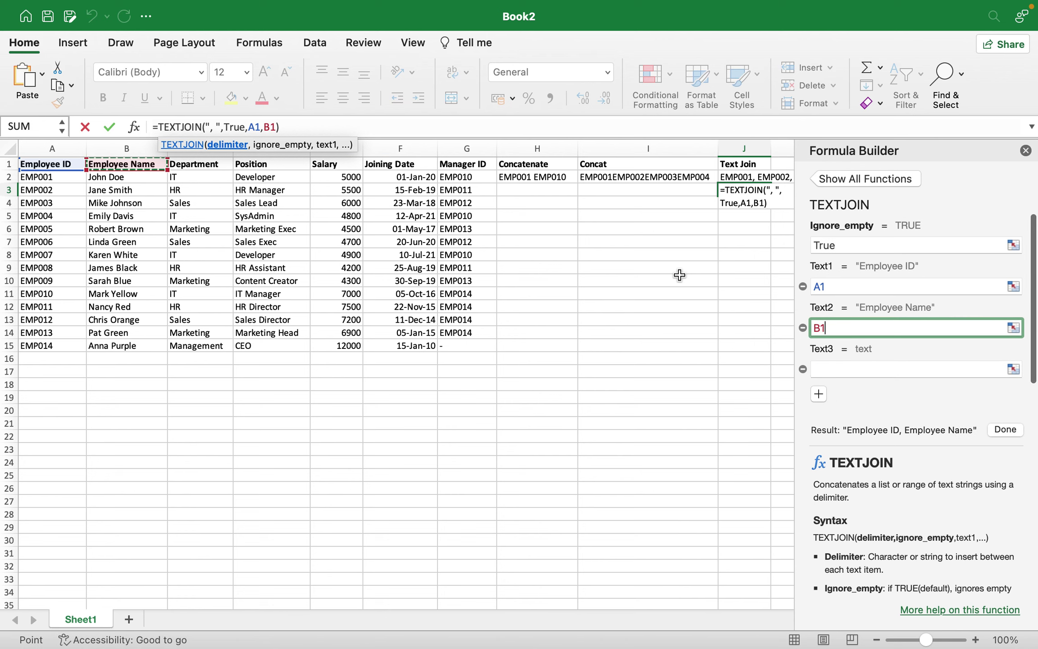
{"action": "type", "text": "+"}
{"action": "left_click", "coordinate": [214, 163]}
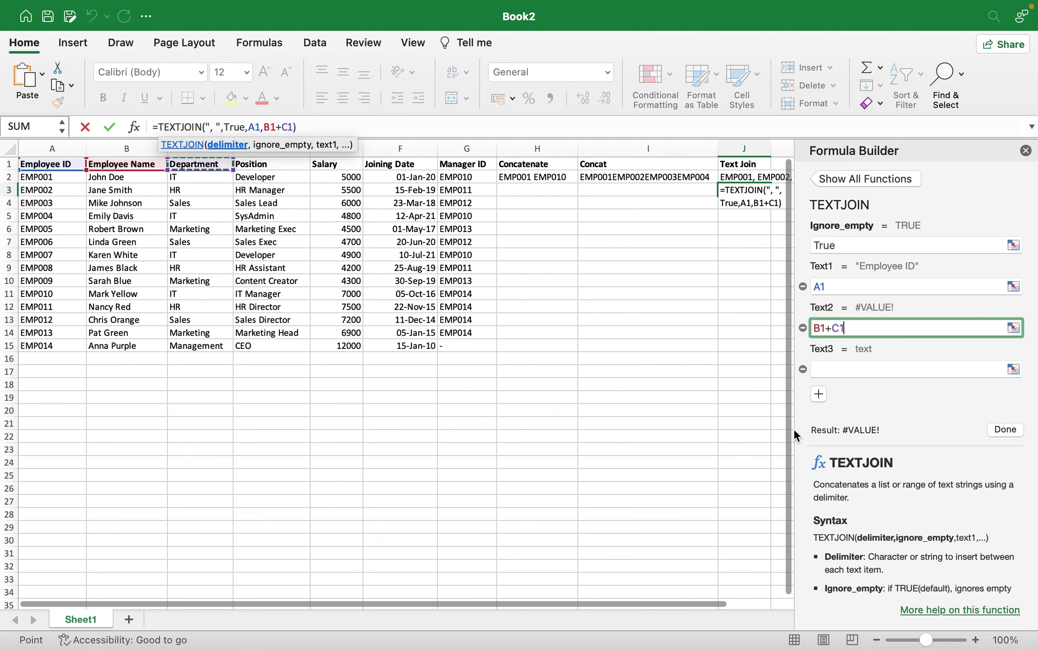
{"action": "key", "text": "BackSpace"}
{"action": "key", "text": "BackSpace"}
{"action": "key", "text": "BackSpace"}
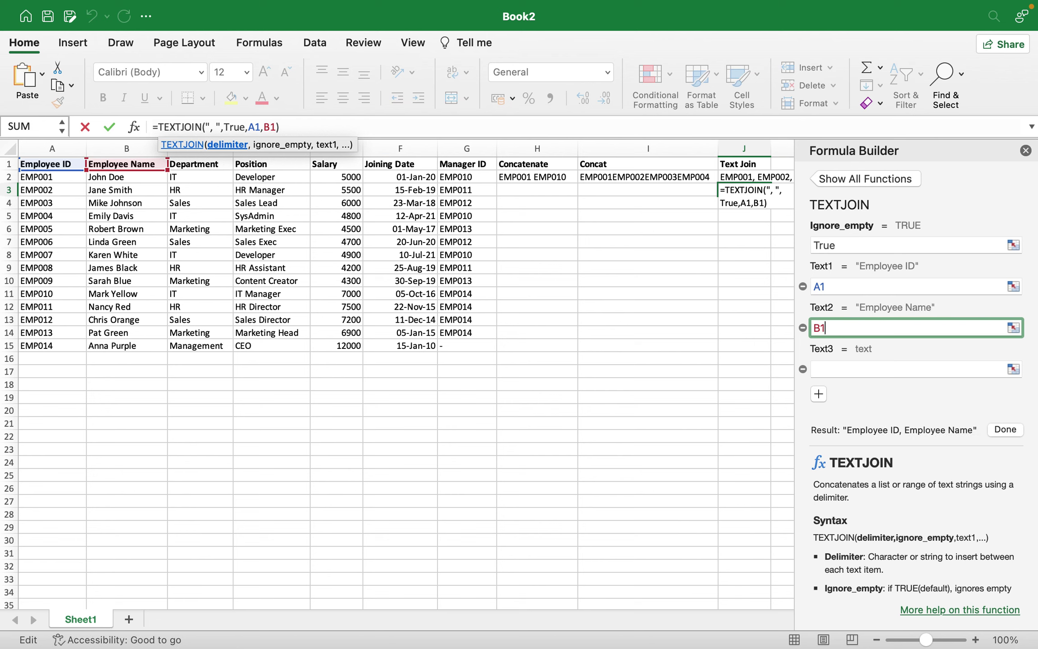
Set the Department header C1 as Text3 of the TEXTJOIN formula and add a fourth text argument
{"action": "left_click", "coordinate": [853, 368]}
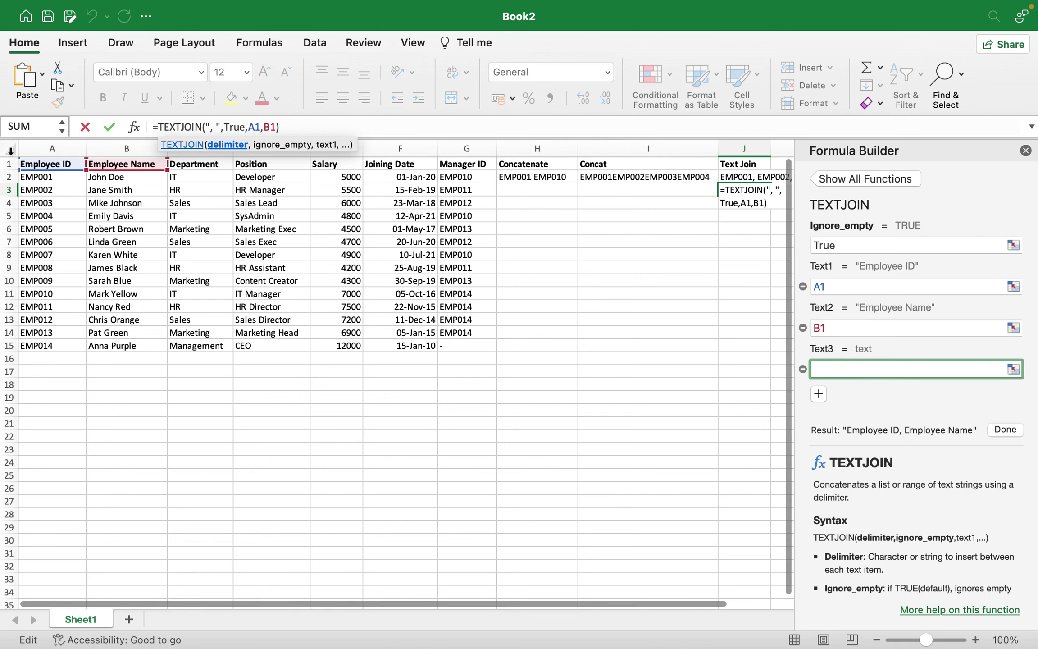
{"action": "left_click", "coordinate": [191, 161]}
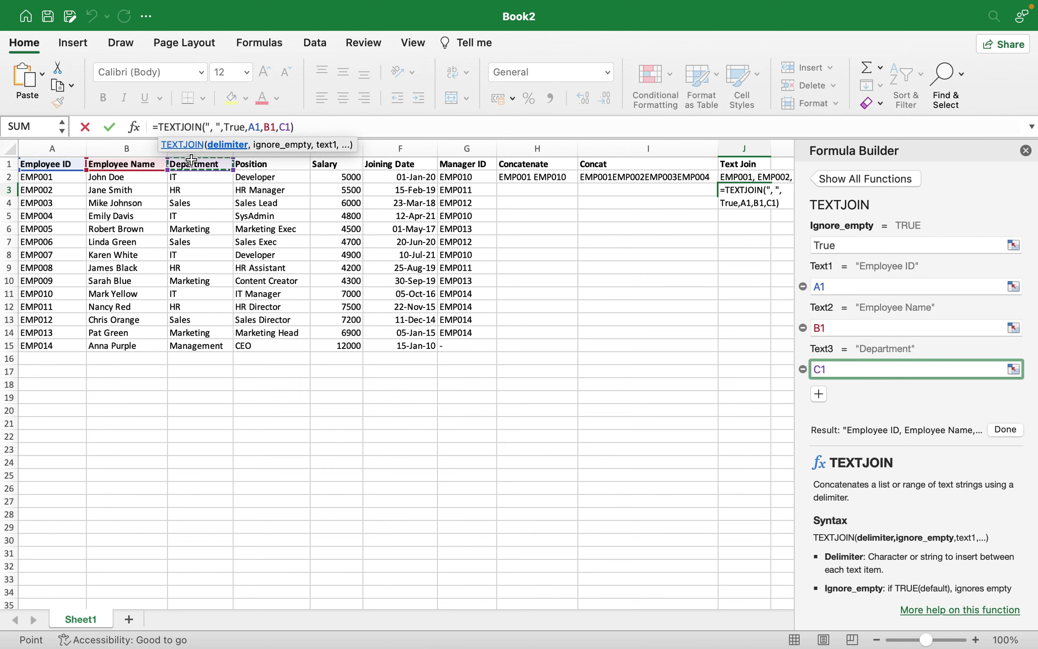
{"action": "left_click", "coordinate": [819, 394]}
{"action": "type", "text": "+"}
{"action": "left_click", "coordinate": [285, 165]}
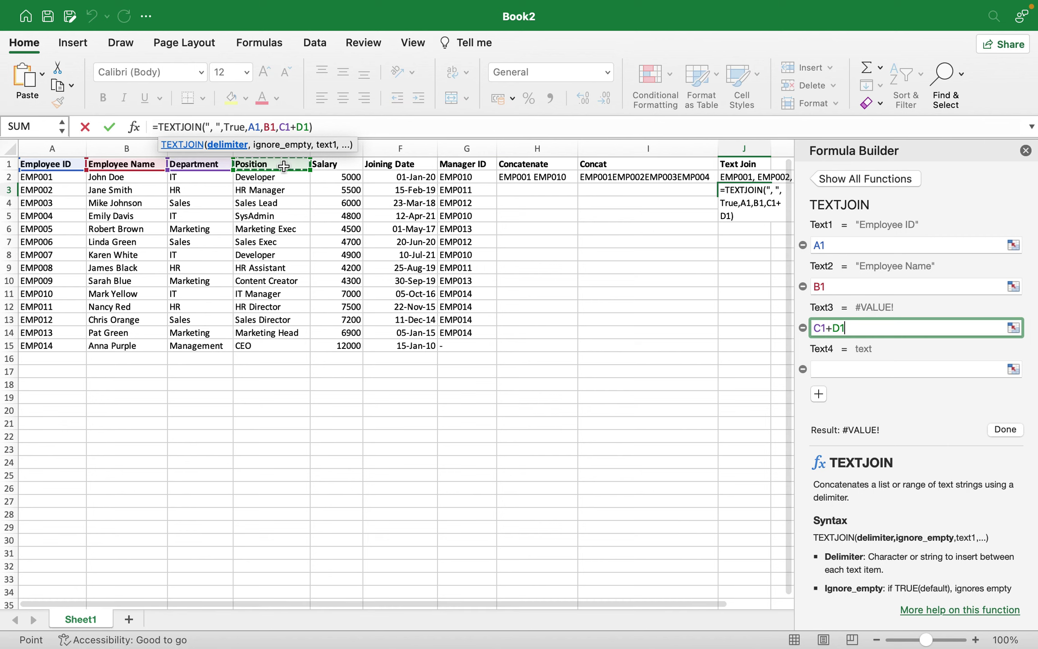
{"action": "key", "text": "BackSpace"}
{"action": "key", "text": "BackSpace"}
{"action": "key", "text": "BackSpace"}
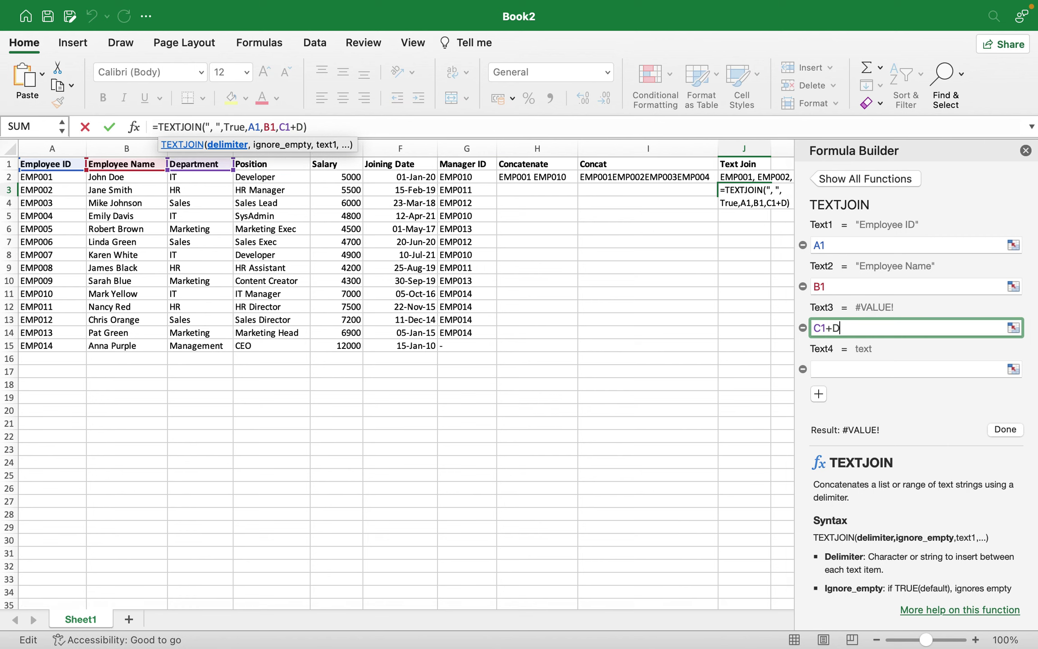
Set the Position header D1 as Text4 and complete the TEXTJOIN formula in J3
{"action": "left_click", "coordinate": [863, 365]}
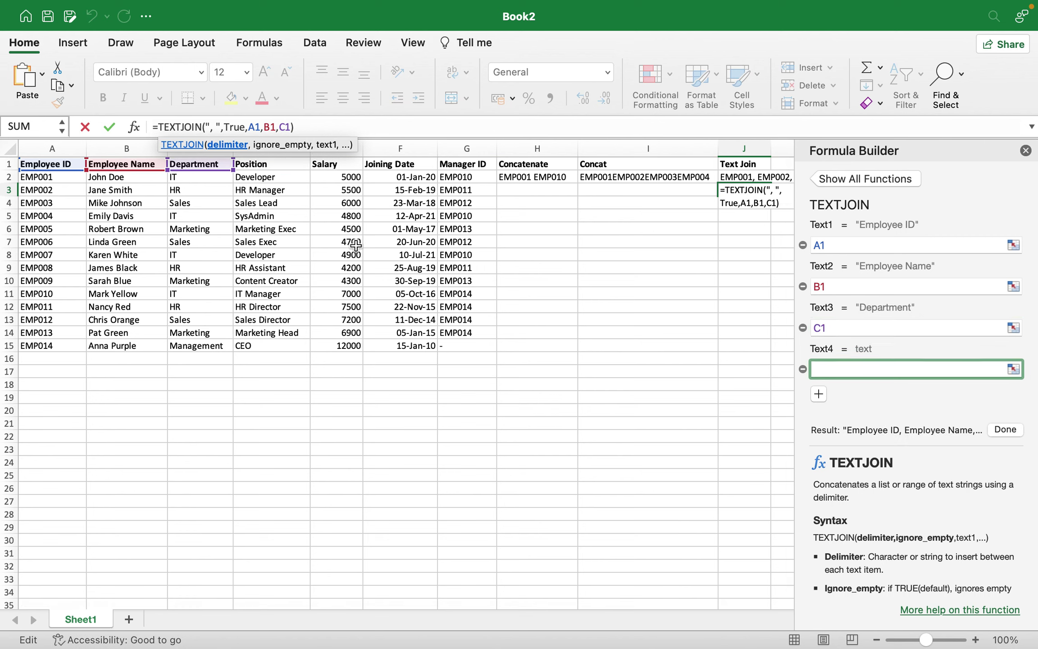
{"action": "left_click", "coordinate": [242, 168]}
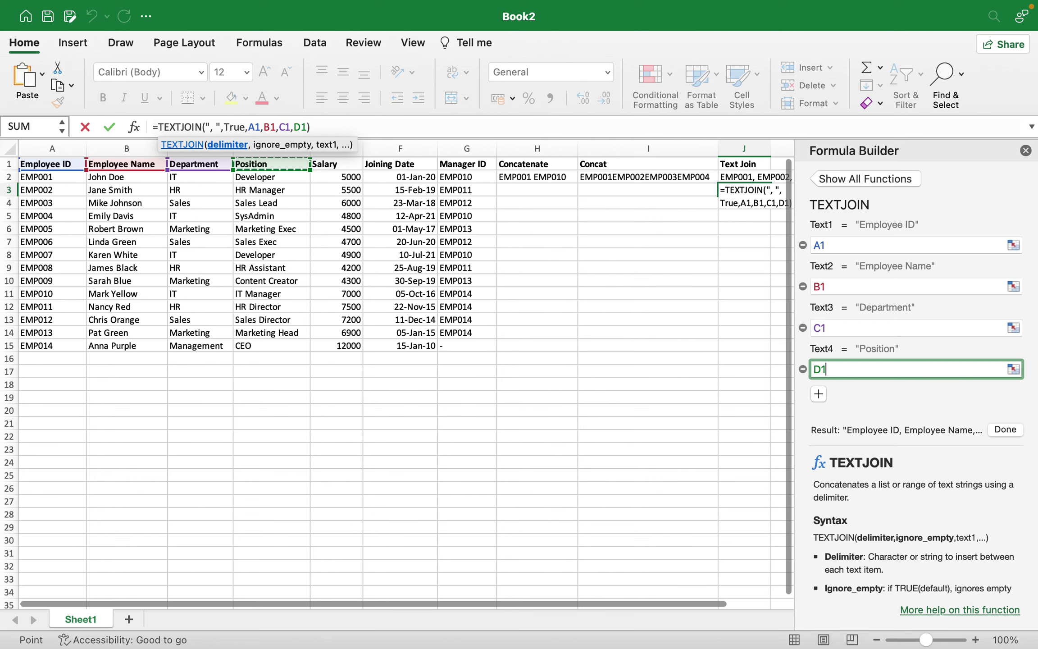
{"action": "left_click", "coordinate": [1009, 429]}
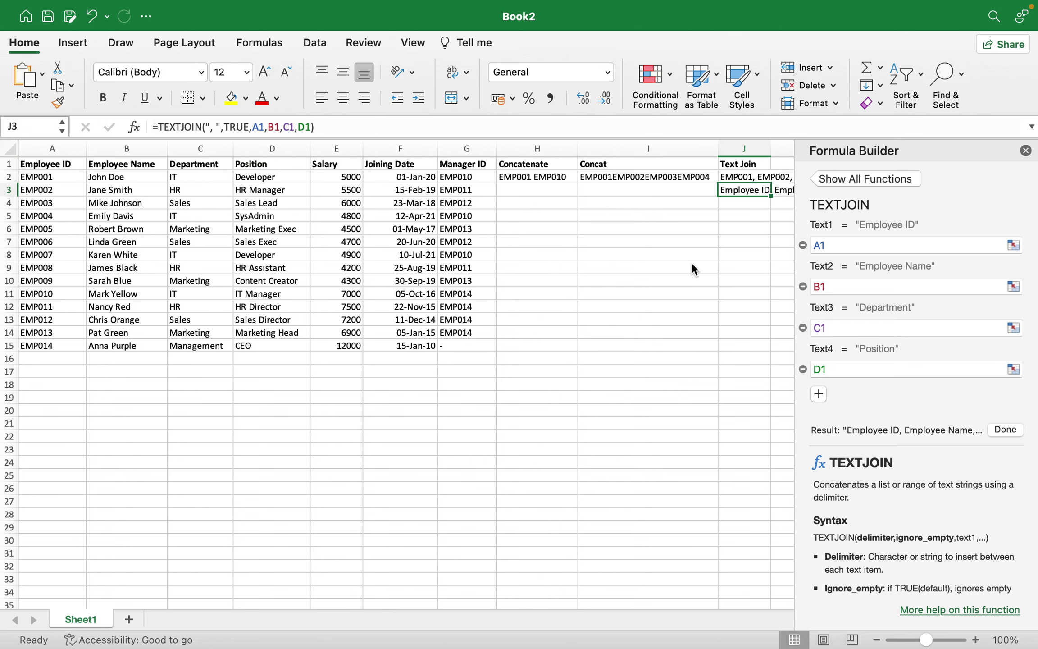
Widen column J to fit the joined header text in J3
{"action": "scroll", "coordinate": [687, 268], "scroll_direction": "right", "scroll_amount": 2}
{"action": "scroll", "coordinate": [687, 268], "scroll_direction": "right", "scroll_amount": 2}
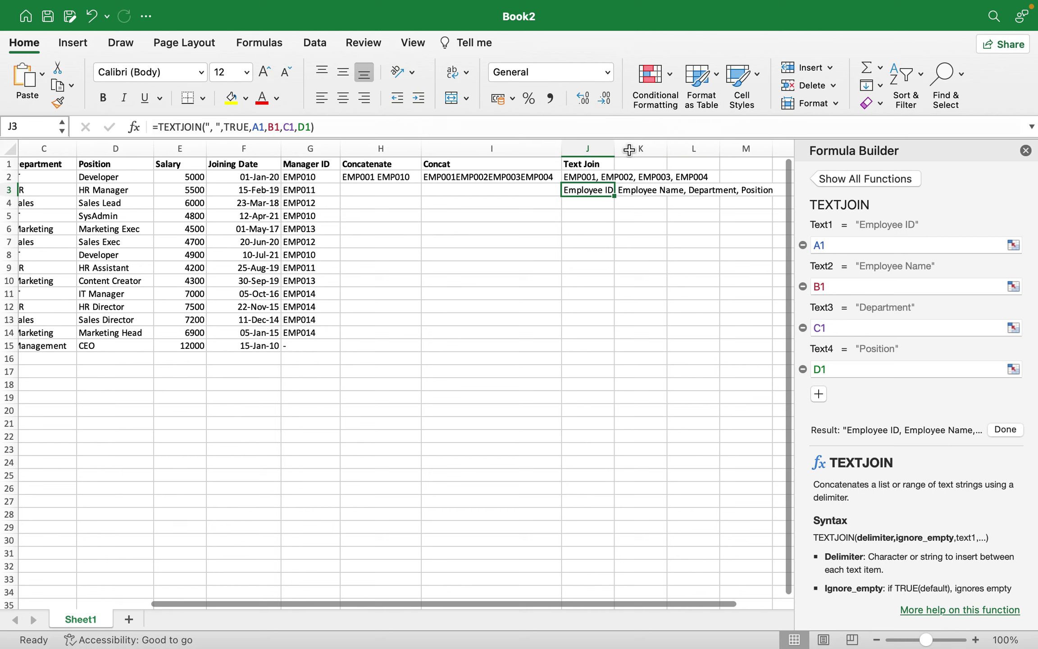
{"action": "left_click_drag", "start_coordinate": [616, 146], "coordinate": [785, 160]}
{"action": "scroll", "coordinate": [602, 209], "scroll_direction": "right", "scroll_amount": 2}
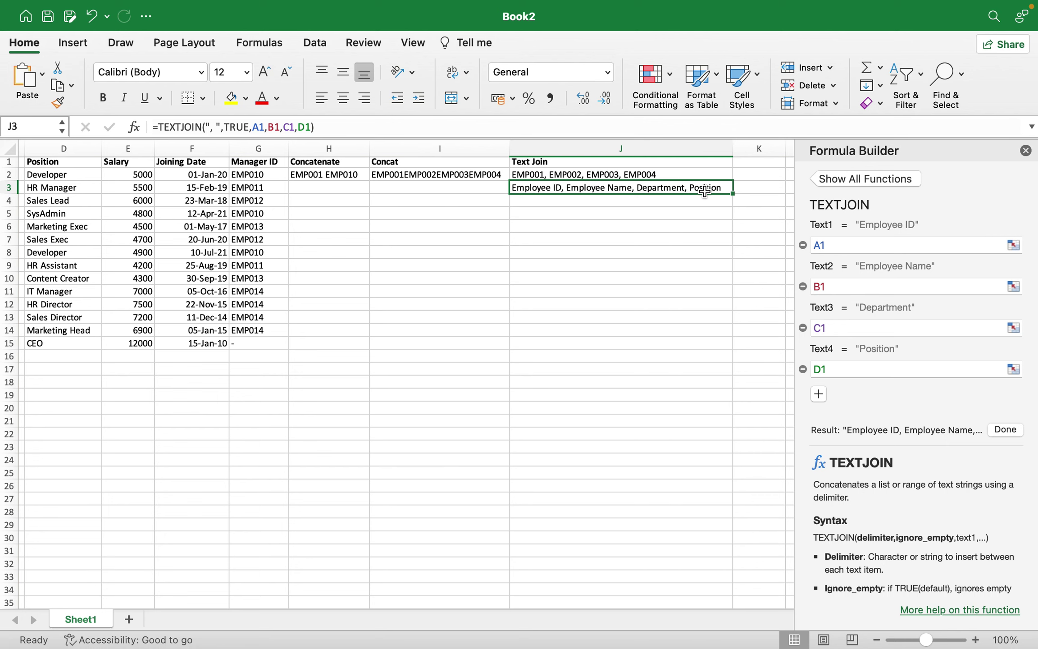
Change the Text1 and Text2 arguments of the TEXTJOIN formula in J3 to A3 and B3
{"action": "scroll", "coordinate": [688, 190], "scroll_direction": "left", "scroll_amount": 2}
{"action": "scroll", "coordinate": [523, 294], "scroll_direction": "left", "scroll_amount": 4}
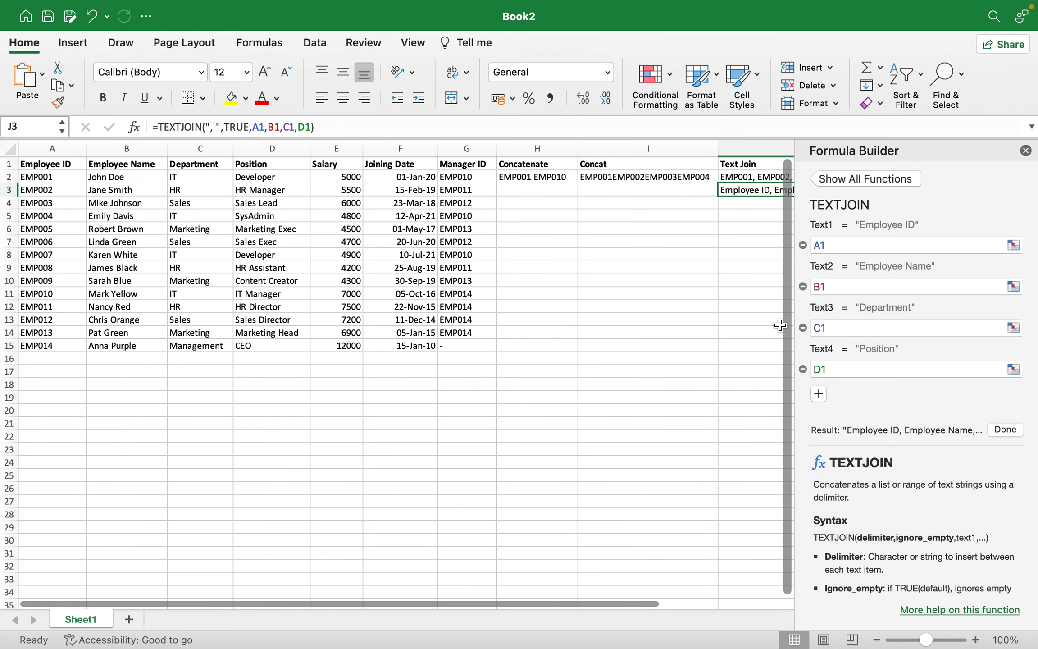
{"action": "left_click", "coordinate": [862, 246]}
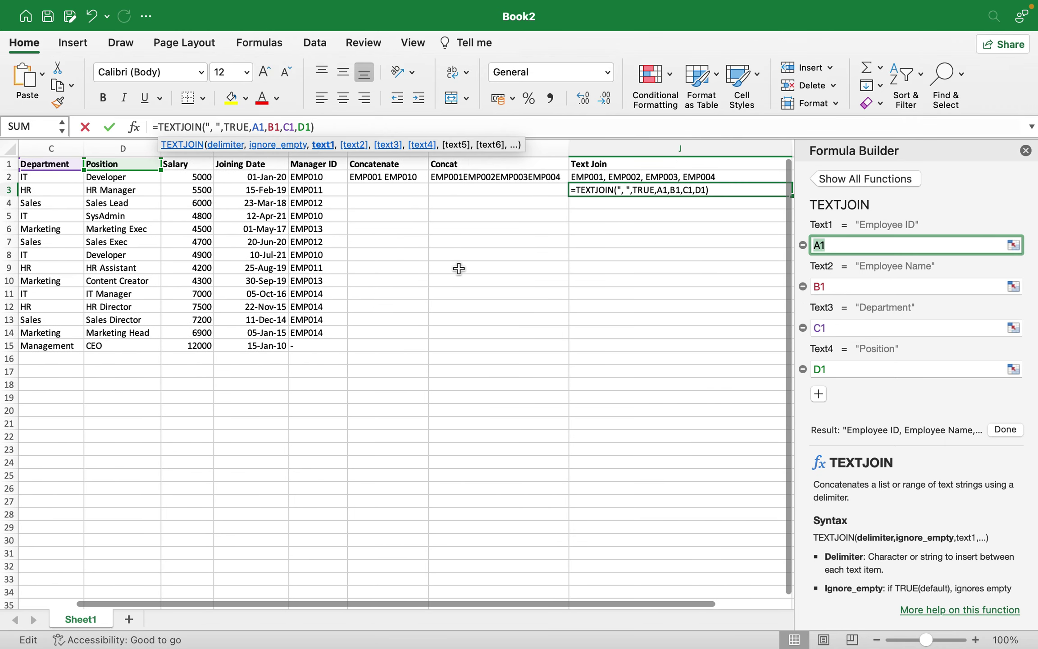
{"action": "scroll", "coordinate": [459, 270], "scroll_direction": "left", "scroll_amount": 5}
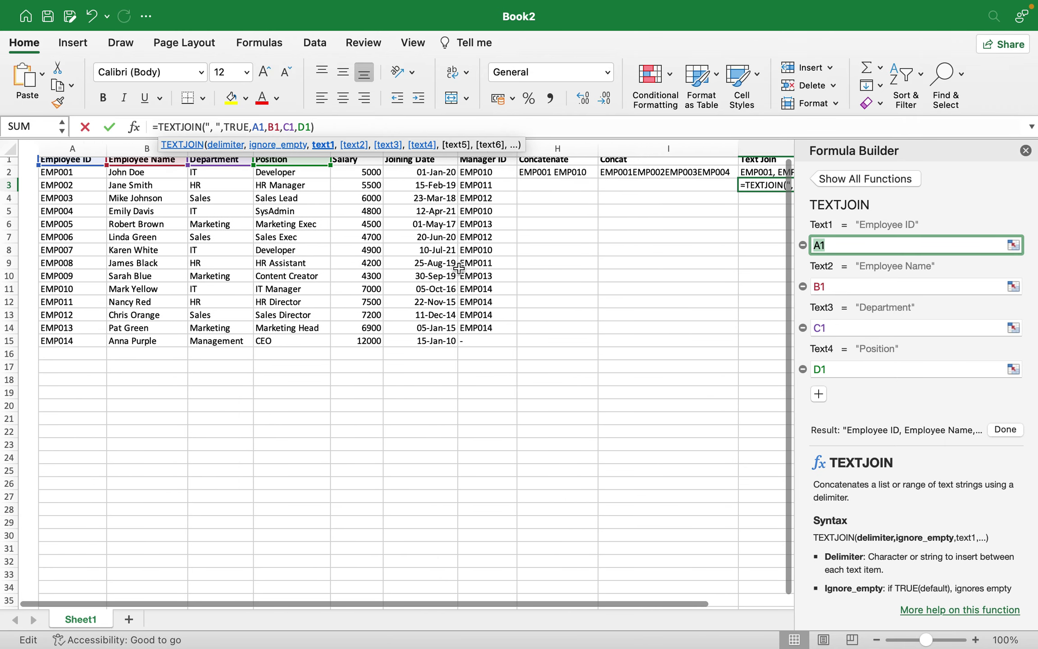
{"action": "left_click", "coordinate": [45, 185]}
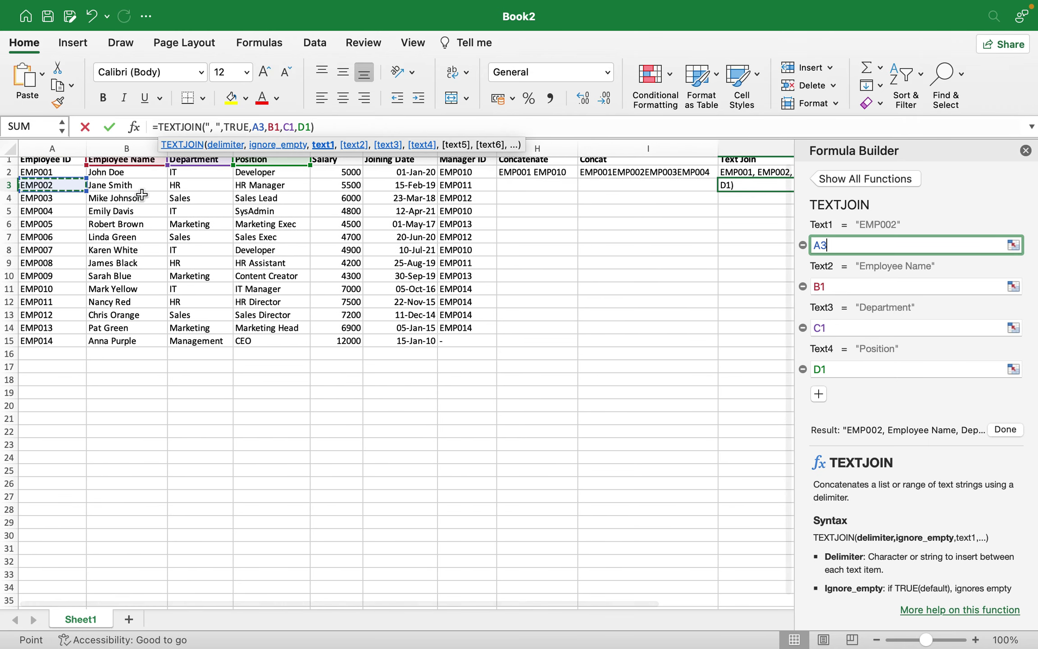
{"action": "left_click", "coordinate": [833, 286]}
{"action": "key", "text": "BackSpace"}
{"action": "type", "text": "3"}
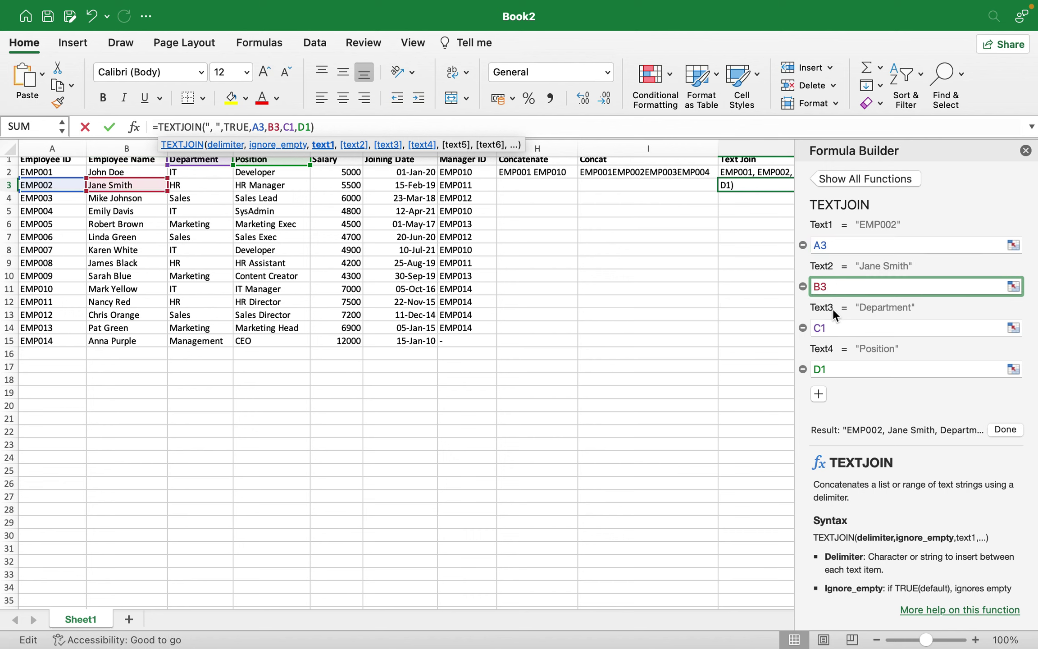
Change Text3 to C3 and Text4 to D3, and complete the TEXTJOIN formula in J3
{"action": "left_click", "coordinate": [827, 330]}
{"action": "key", "text": "BackSpace"}
{"action": "type", "text": "3"}
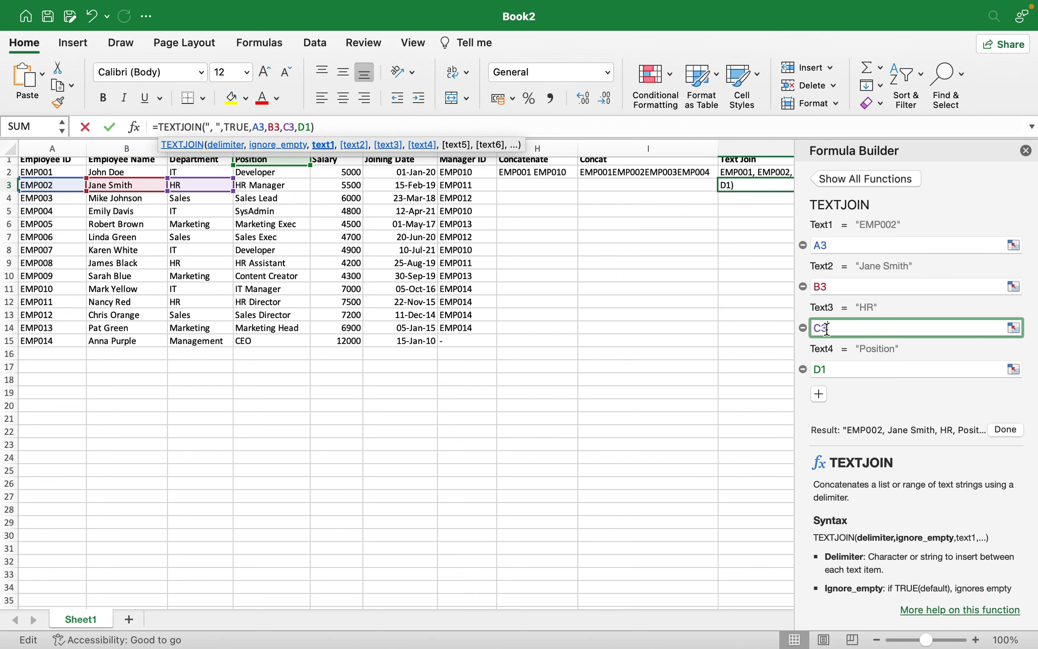
{"action": "left_click", "coordinate": [828, 370]}
{"action": "key", "text": "BackSpace"}
{"action": "type", "text": "3"}
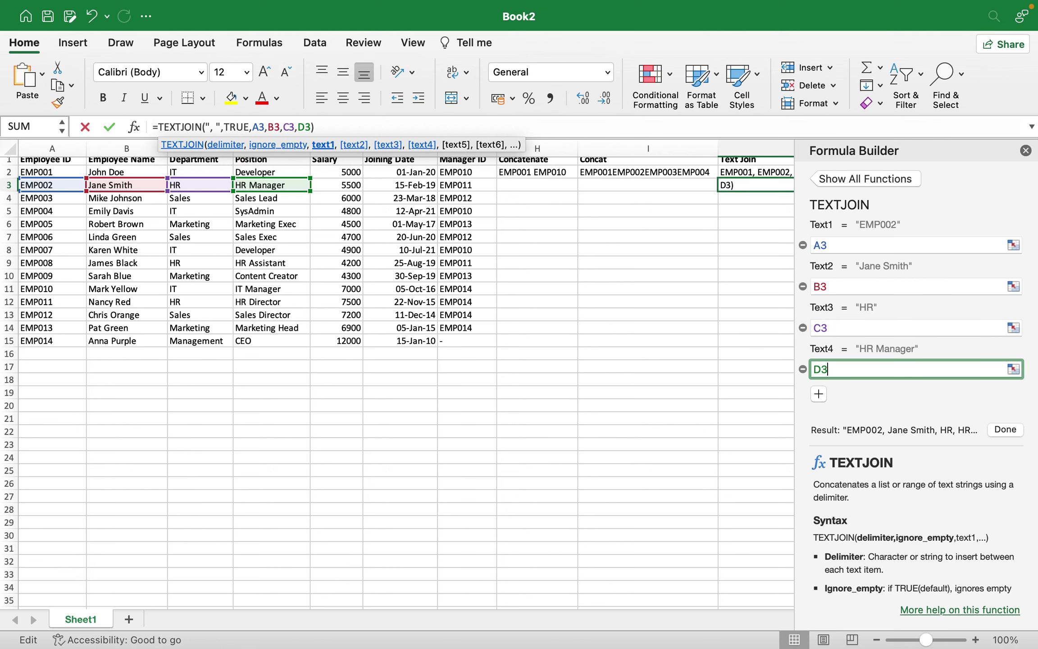
{"action": "key", "text": "Return"}
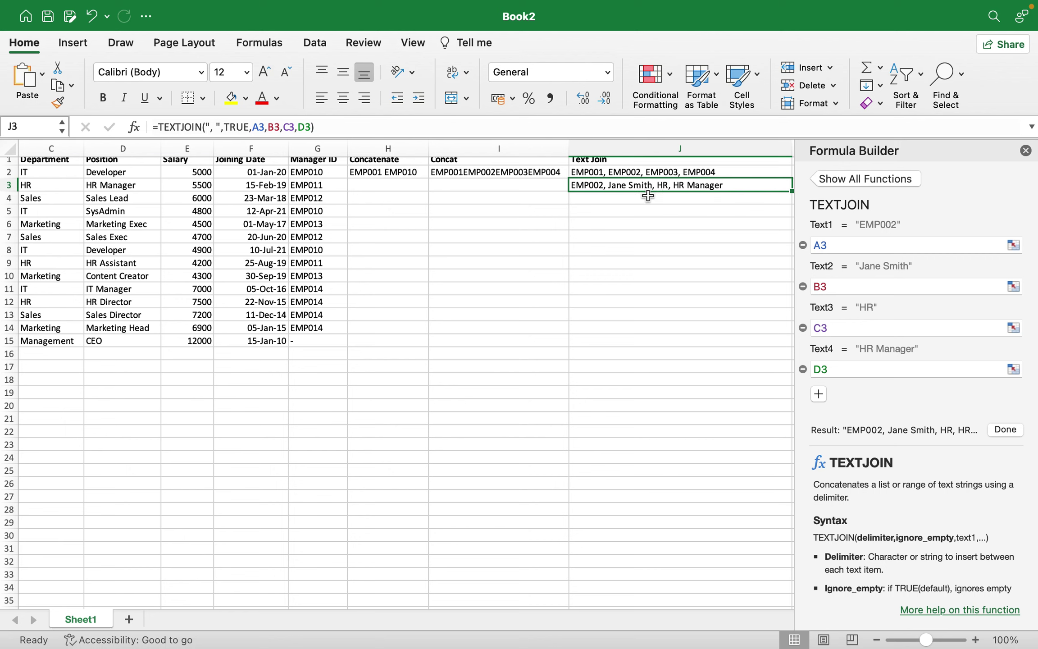
Close the Formula Builder and bring the whole employee table into view
{"action": "scroll", "coordinate": [232, 278], "scroll_direction": "left", "scroll_amount": 5}
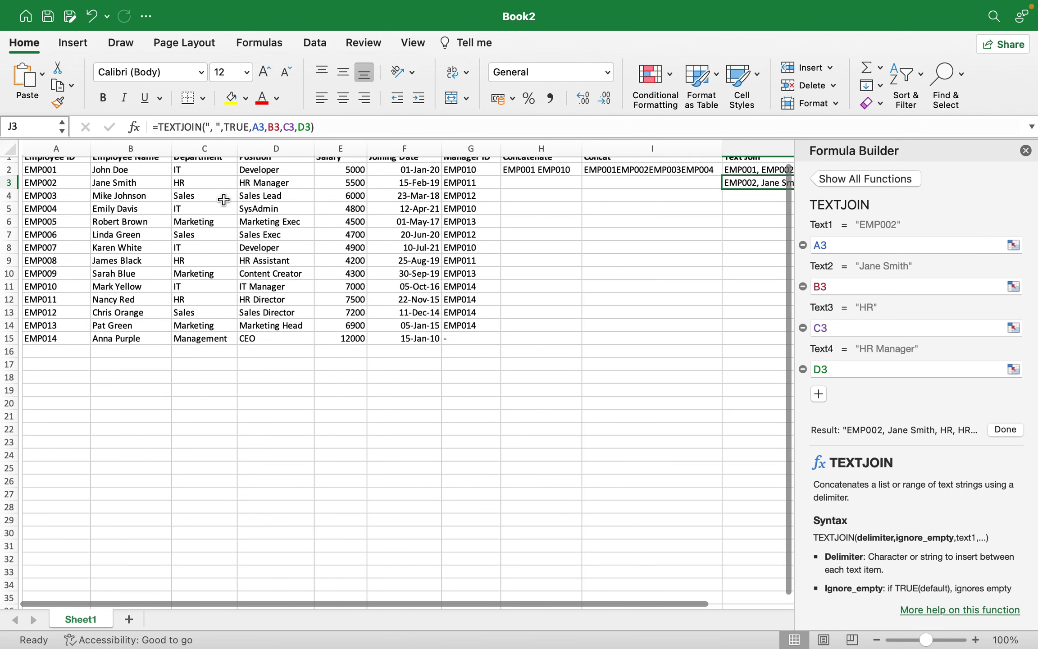
{"action": "double_click", "coordinate": [193, 184]}
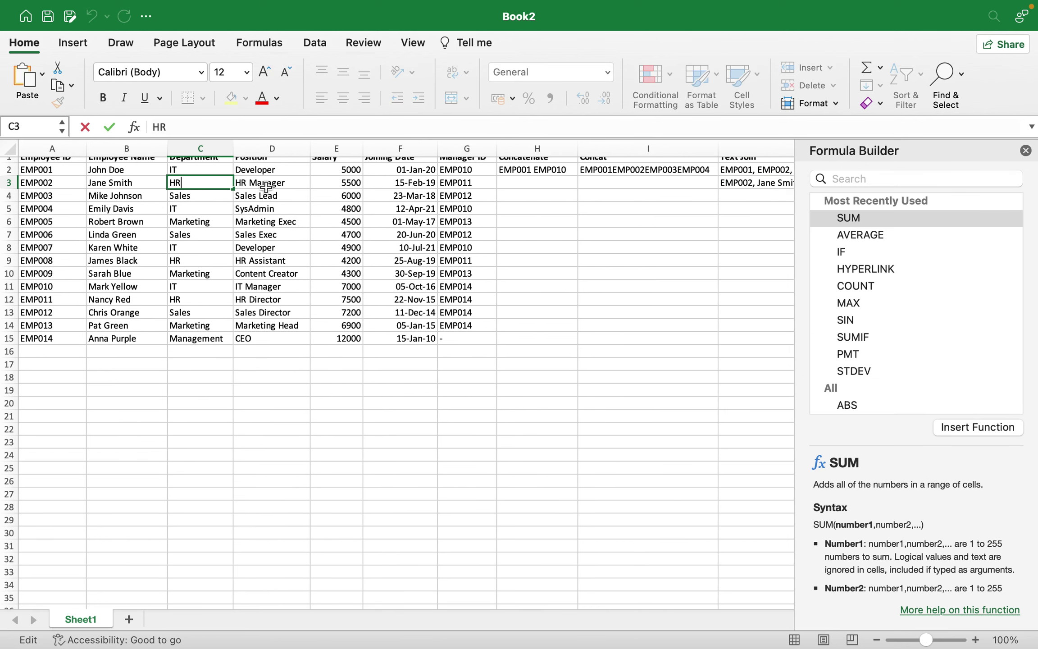
{"action": "left_click", "coordinate": [1026, 150]}
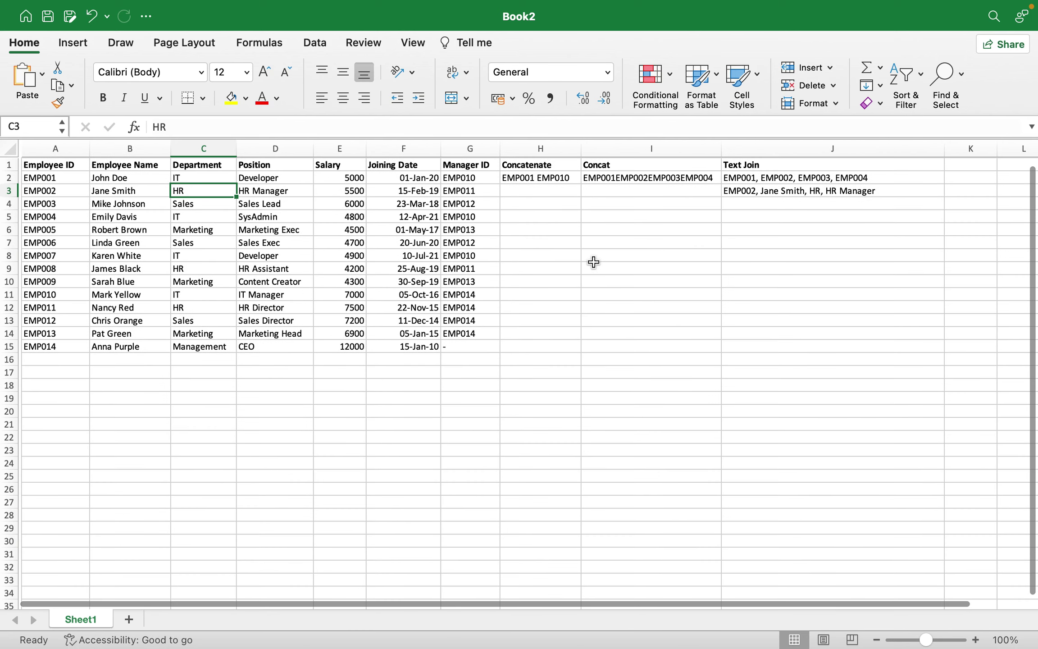
{"action": "left_click", "coordinate": [664, 187]}
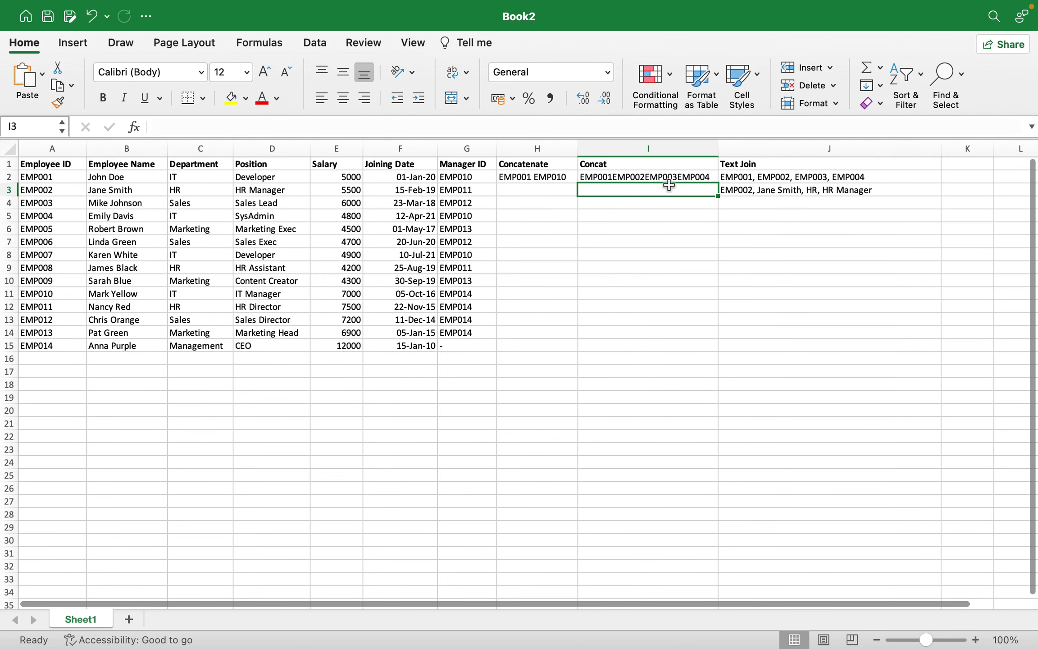
{"action": "double_click", "coordinate": [783, 177]}
{"action": "left_click", "coordinate": [833, 177]}
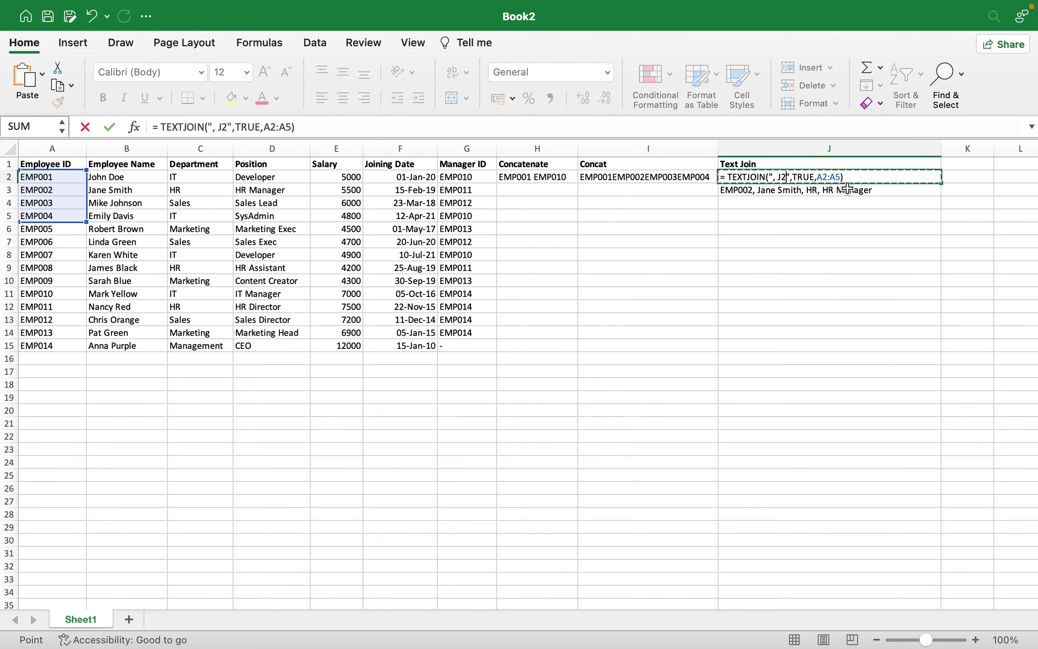
{"action": "key", "text": "super+z"}
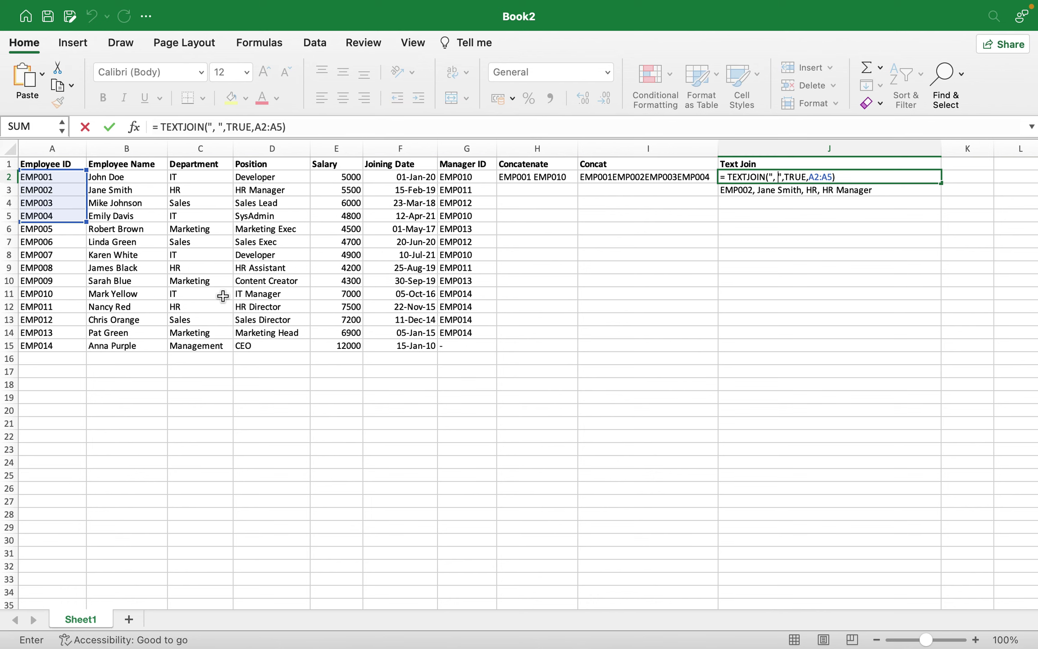
{"action": "scroll", "coordinate": [79, 250], "scroll_direction": "left", "scroll_amount": 2}
{"action": "key", "text": "Return"}
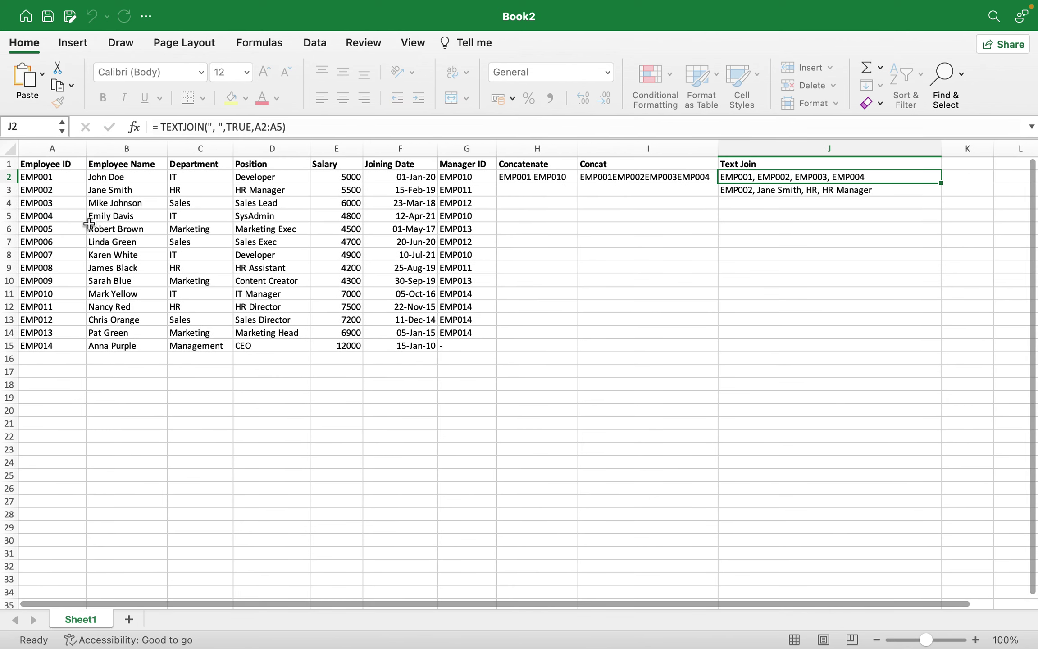
Clear the Employee ID in A4 and set the ignore_empty argument of the TEXTJOIN formula in J2 to FALSE
{"action": "left_click", "coordinate": [41, 203]}
{"action": "key", "text": "Delete"}
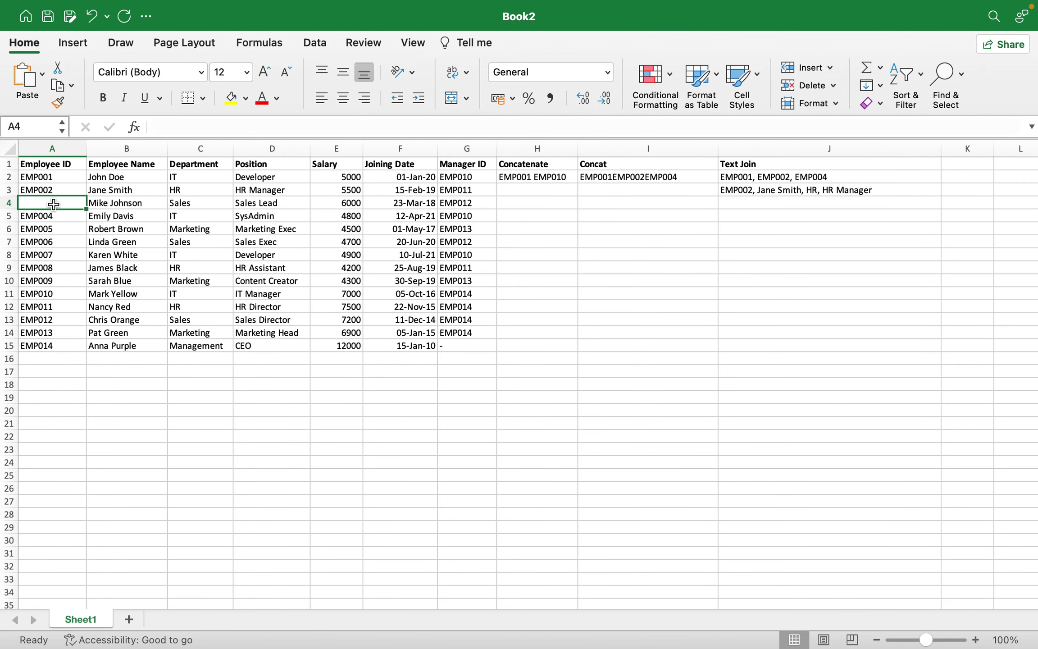
{"action": "double_click", "coordinate": [839, 176]}
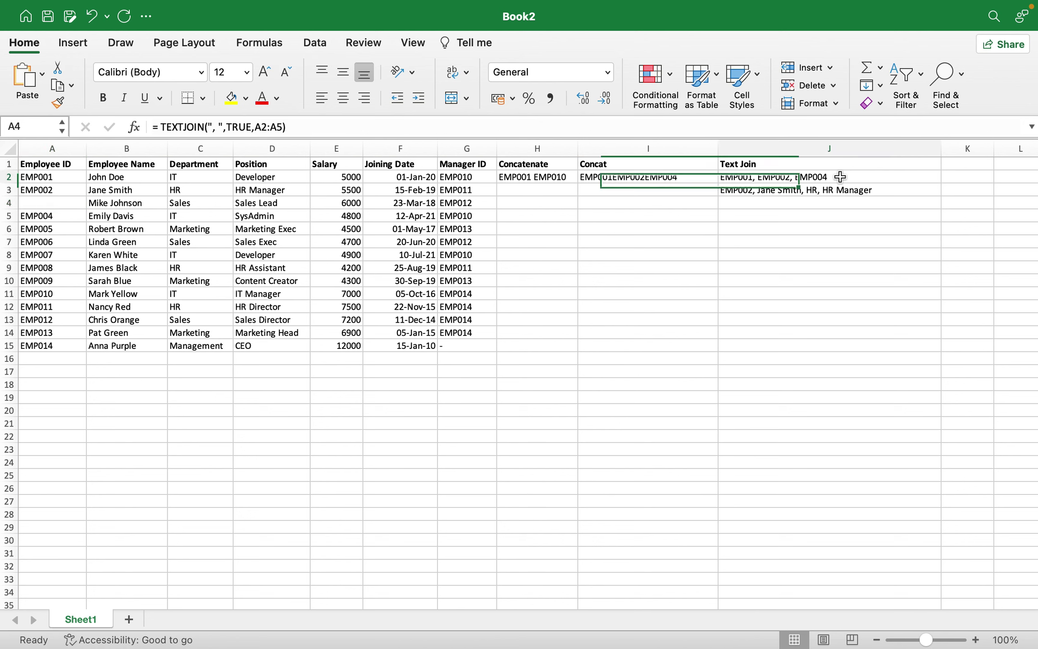
{"action": "double_click", "coordinate": [238, 127]}
{"action": "type", "text": "FA"}
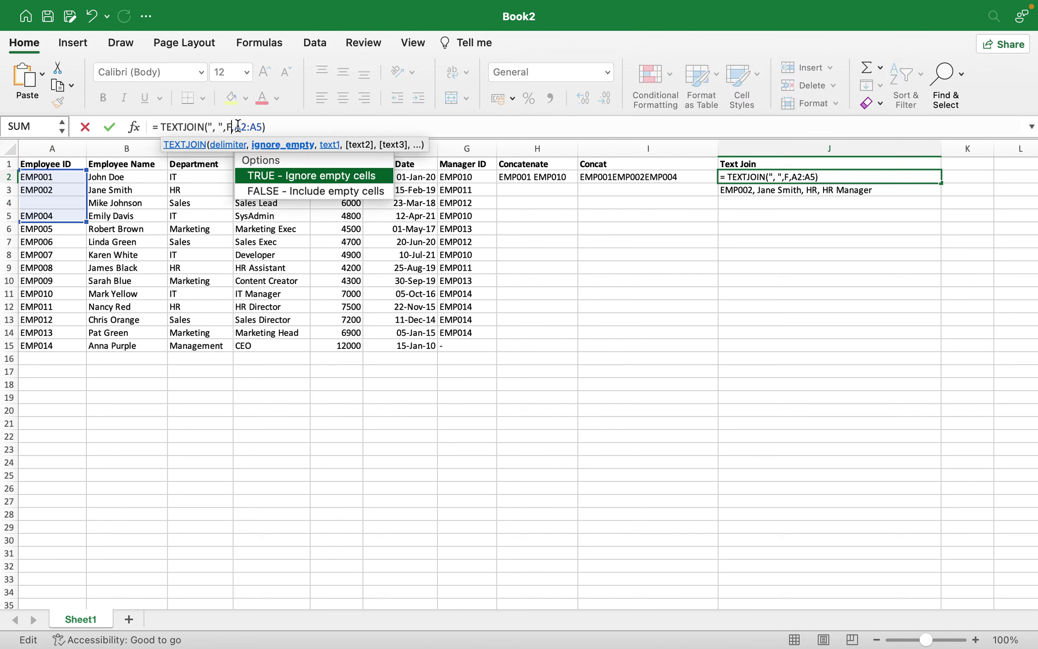
{"action": "double_click", "coordinate": [270, 191]}
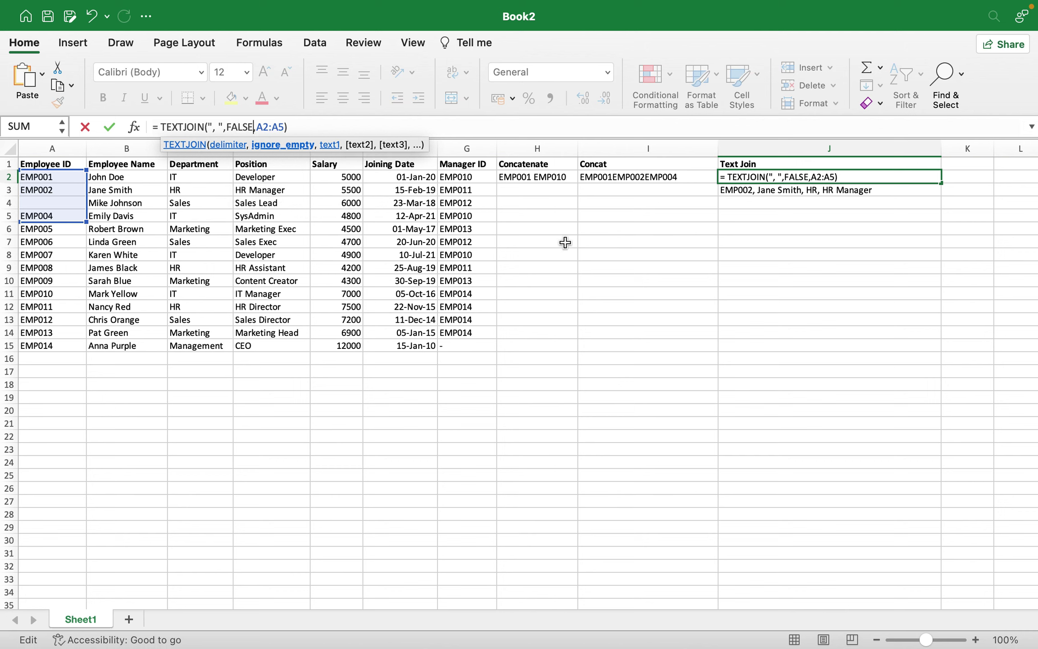
{"action": "key", "text": "Return"}
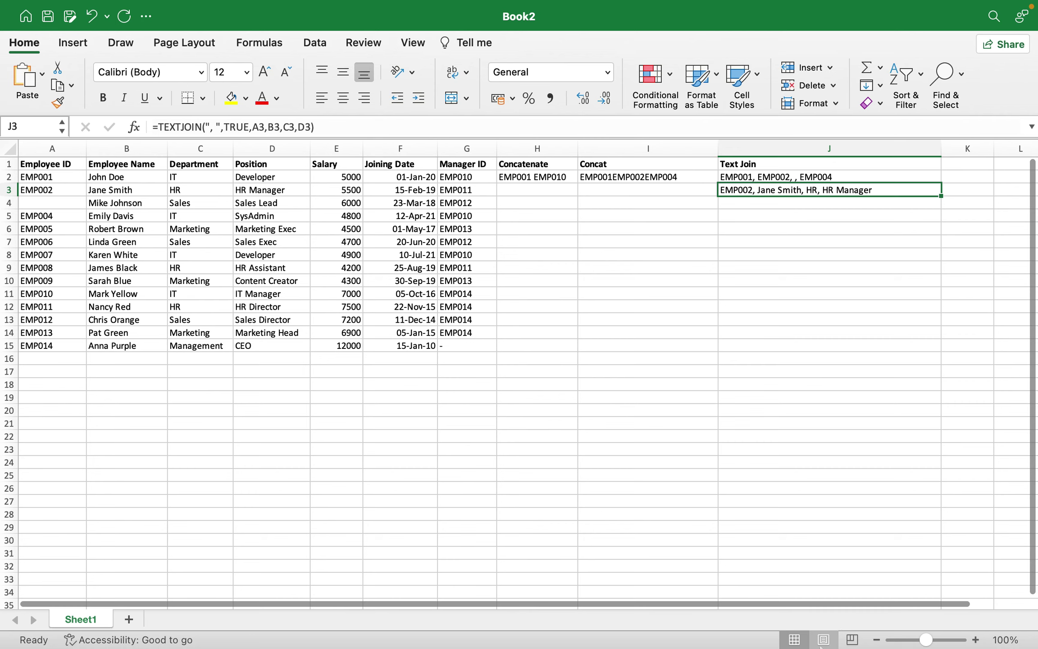
Switch to the Text Functions document in Google Chrome and look through its sections from CONCATENATE to FIND / SEARCH
{"action": "mouse_move", "coordinate": [835, 646]}
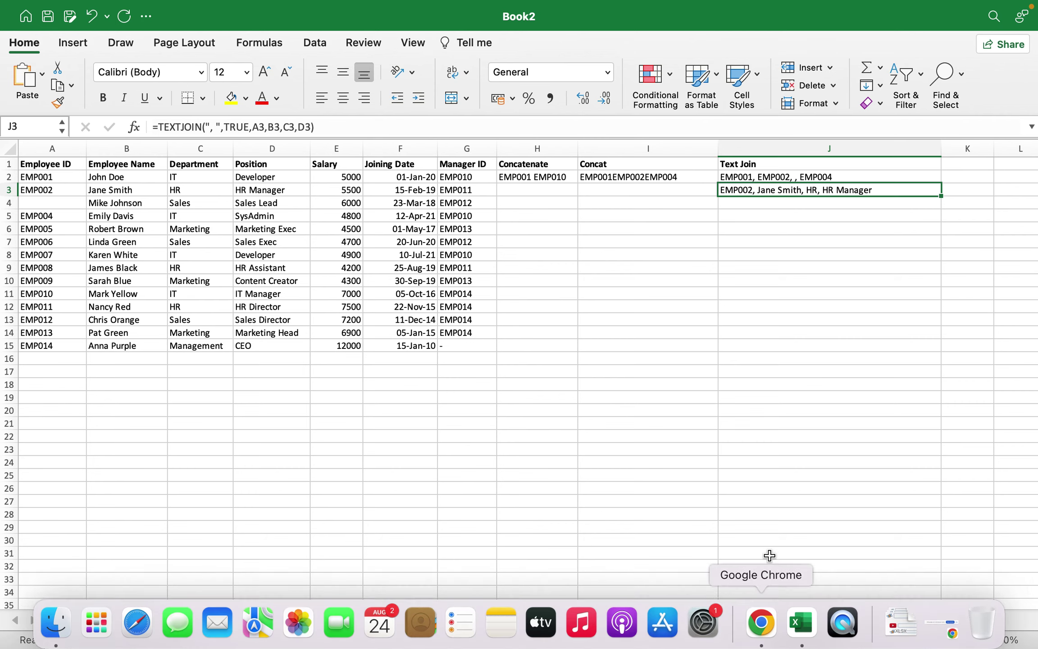
{"action": "mouse_move", "coordinate": [743, 647]}
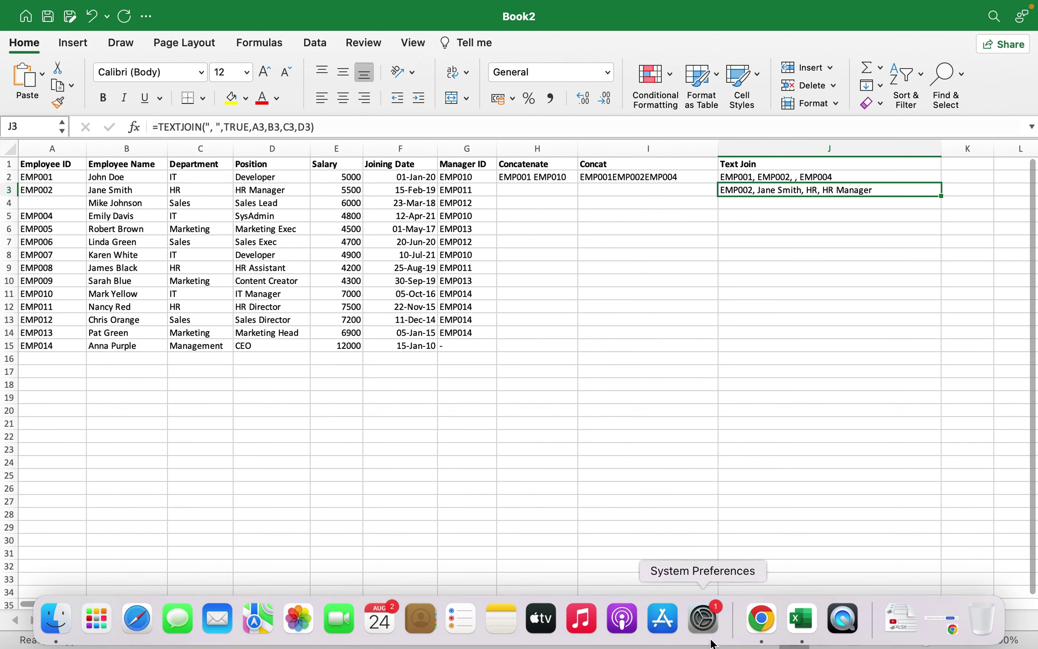
{"action": "left_click", "coordinate": [761, 619]}
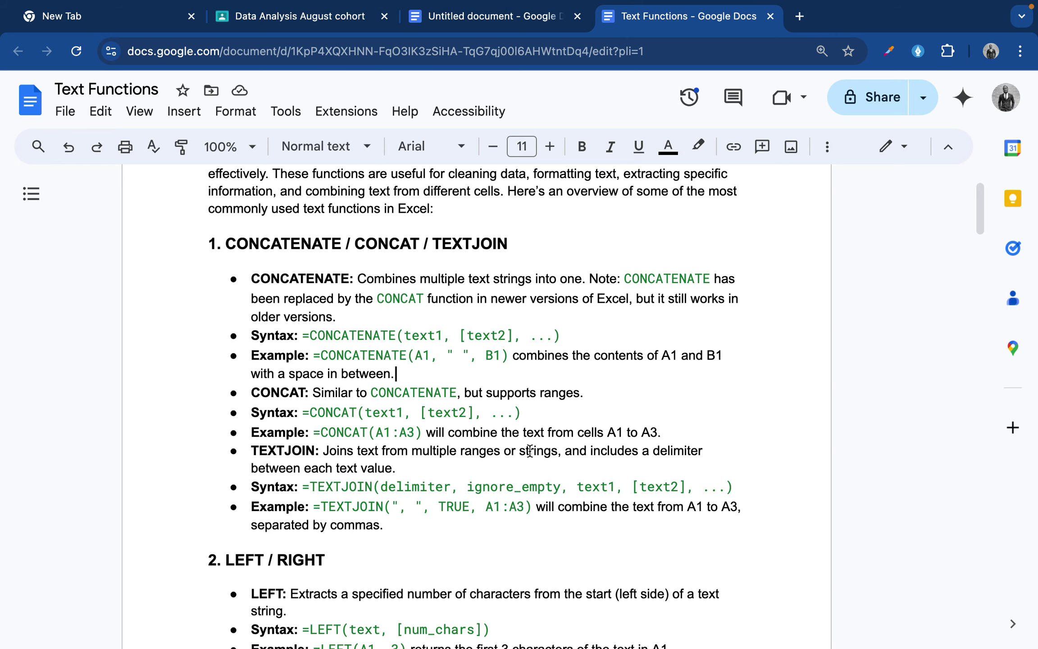
{"action": "scroll", "coordinate": [530, 451], "scroll_direction": "down", "scroll_amount": 9}
{"action": "scroll", "coordinate": [530, 451], "scroll_direction": "up", "scroll_amount": 2}
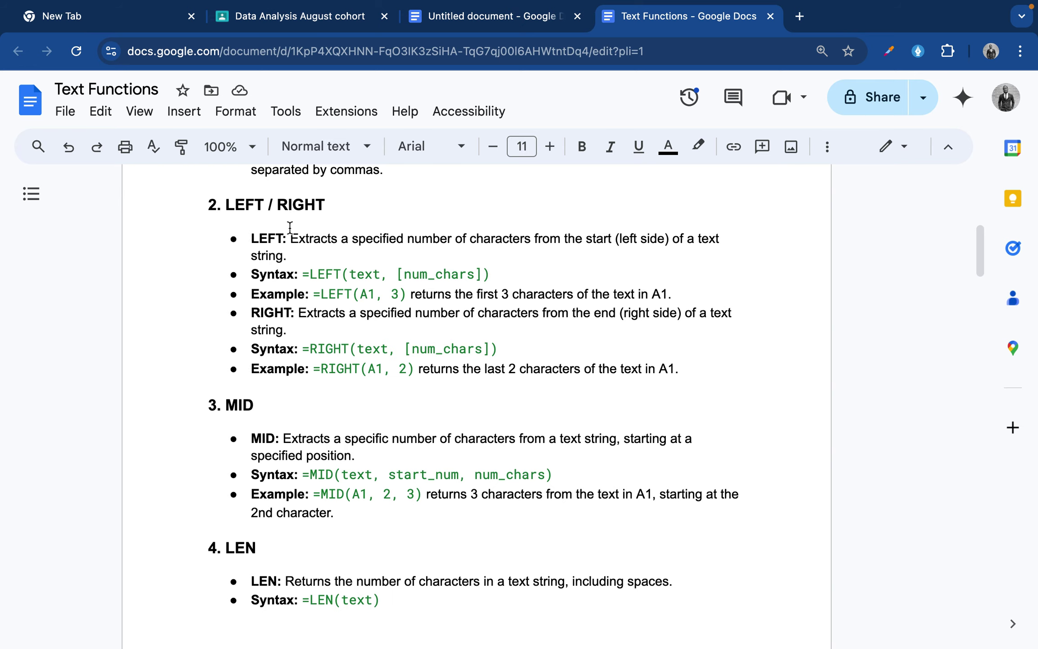
{"action": "scroll", "coordinate": [293, 536], "scroll_direction": "down", "scroll_amount": 10}
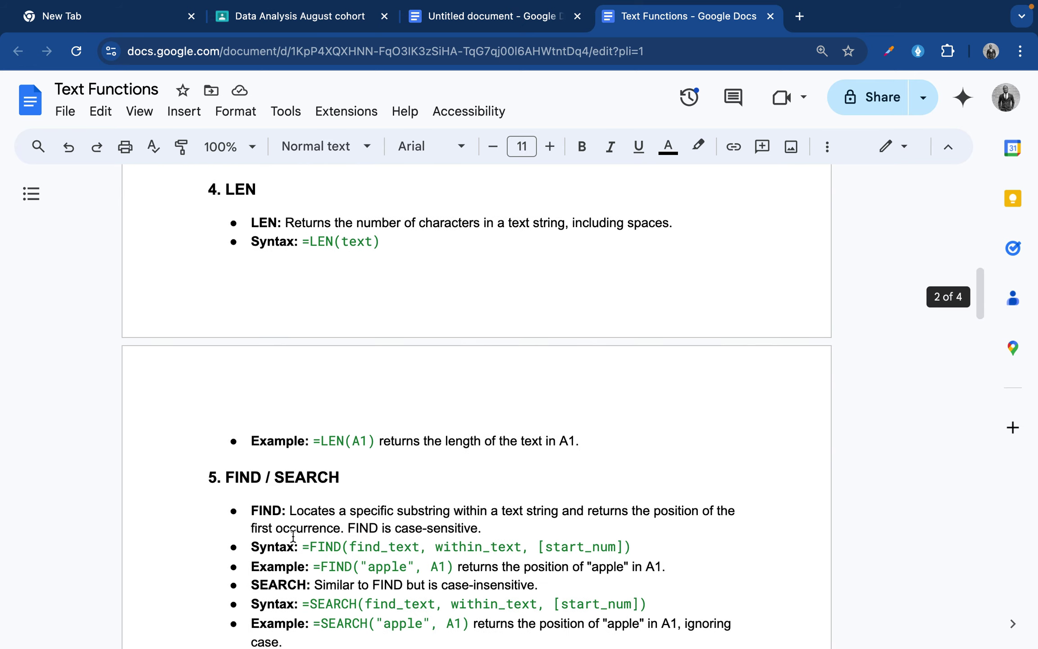
{"action": "scroll", "coordinate": [293, 537], "scroll_direction": "down", "scroll_amount": 8}
{"action": "scroll", "coordinate": [293, 537], "scroll_direction": "up", "scroll_amount": 20}
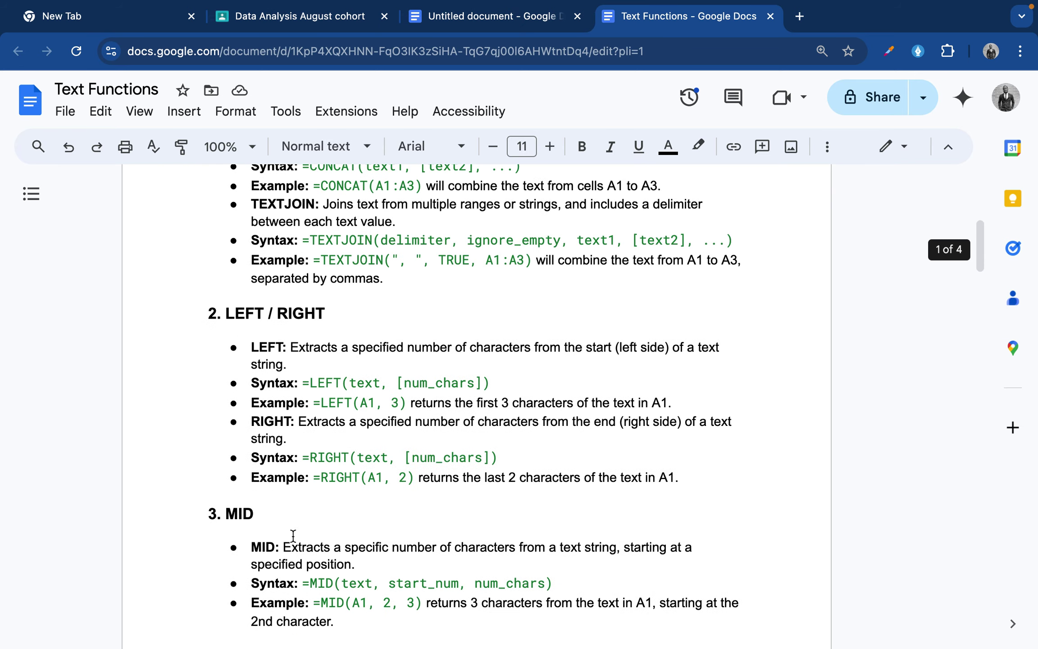
{"action": "scroll", "coordinate": [293, 536], "scroll_direction": "up", "scroll_amount": 10}
{"action": "scroll", "coordinate": [292, 541], "scroll_direction": "down", "scroll_amount": 4}
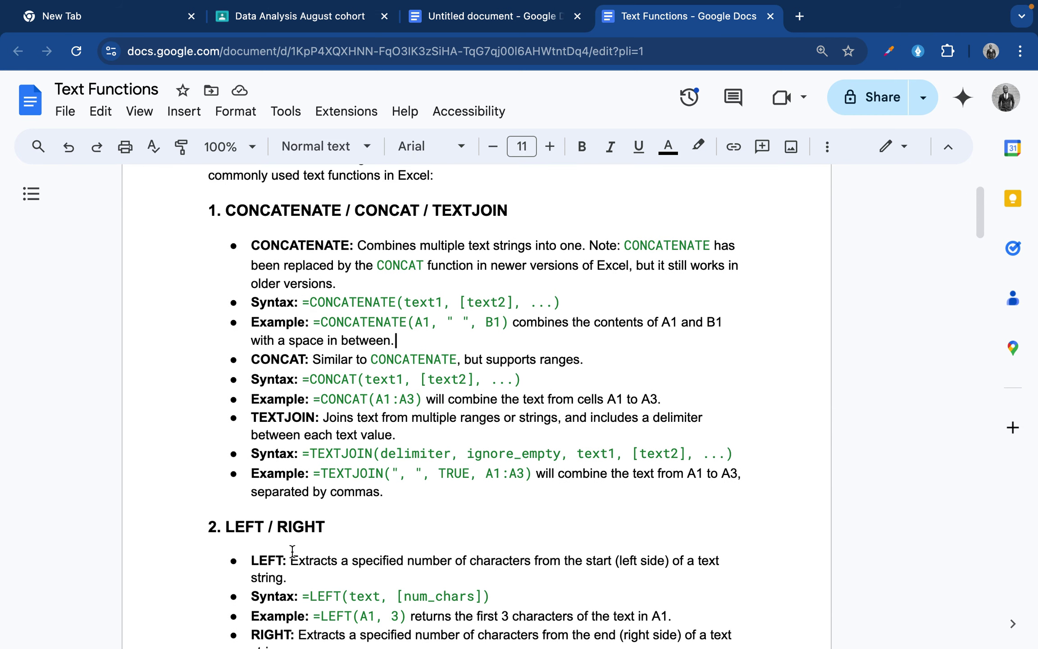
{"action": "scroll", "coordinate": [293, 550], "scroll_direction": "down", "scroll_amount": 2}
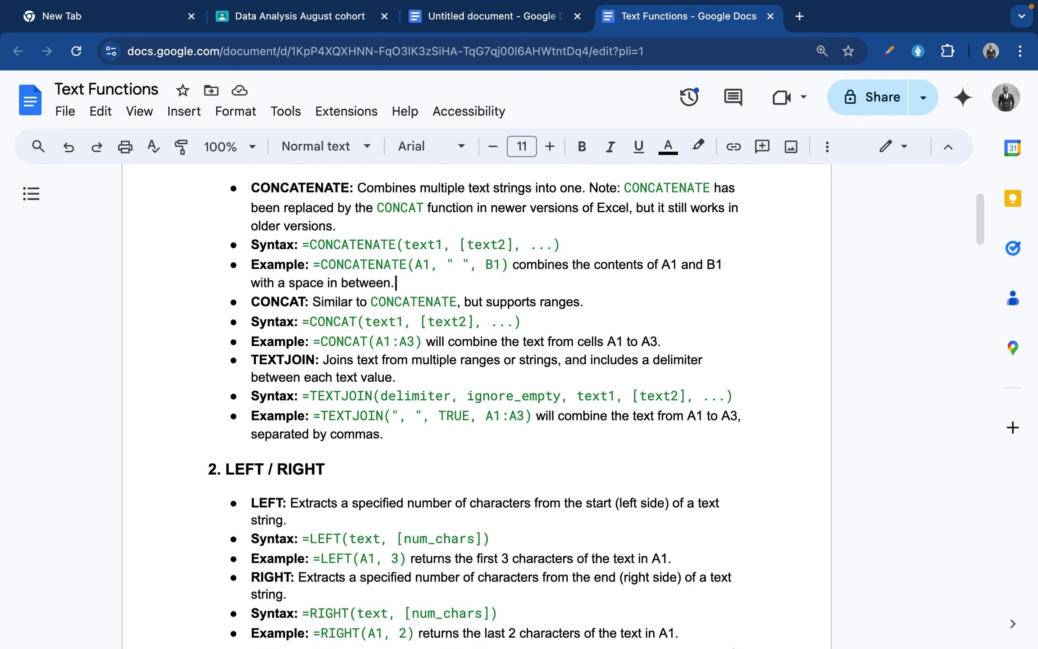
Return to Excel and switch to the open workbook Excel103ExtraPractice-01
{"action": "mouse_move", "coordinate": [761, 644]}
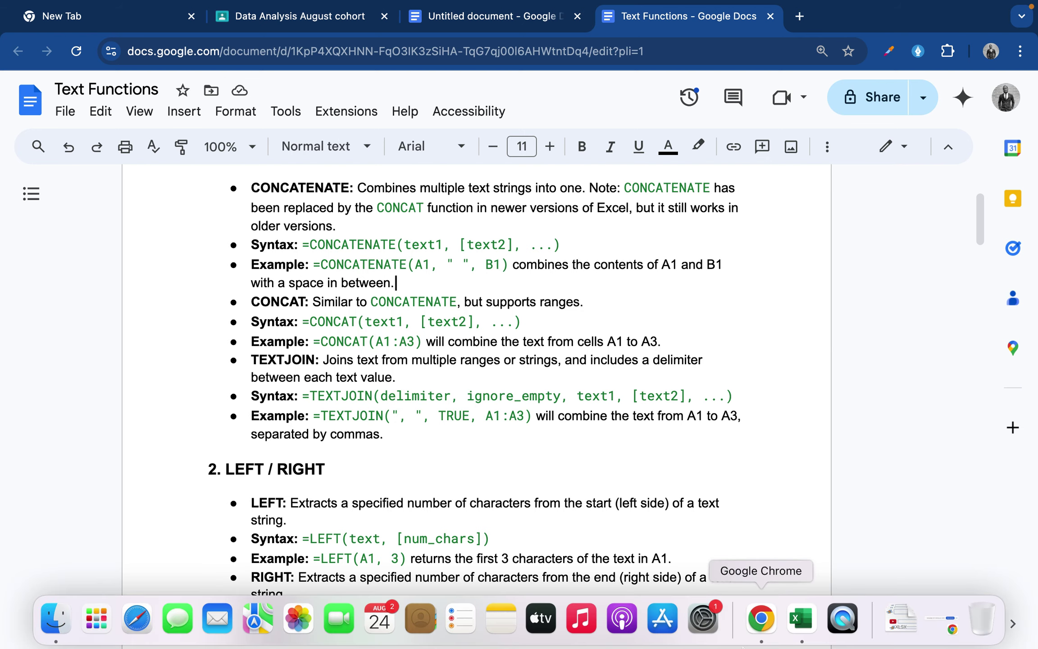
{"action": "left_click", "coordinate": [801, 635]}
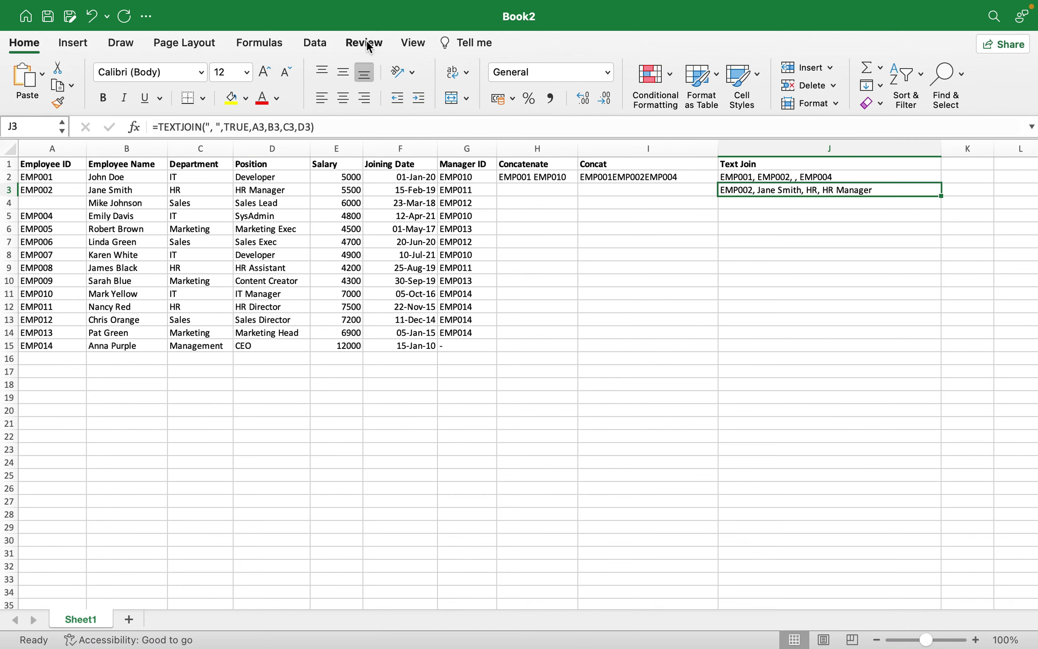
{"action": "left_click", "coordinate": [411, 44]}
{"action": "left_click", "coordinate": [773, 77]}
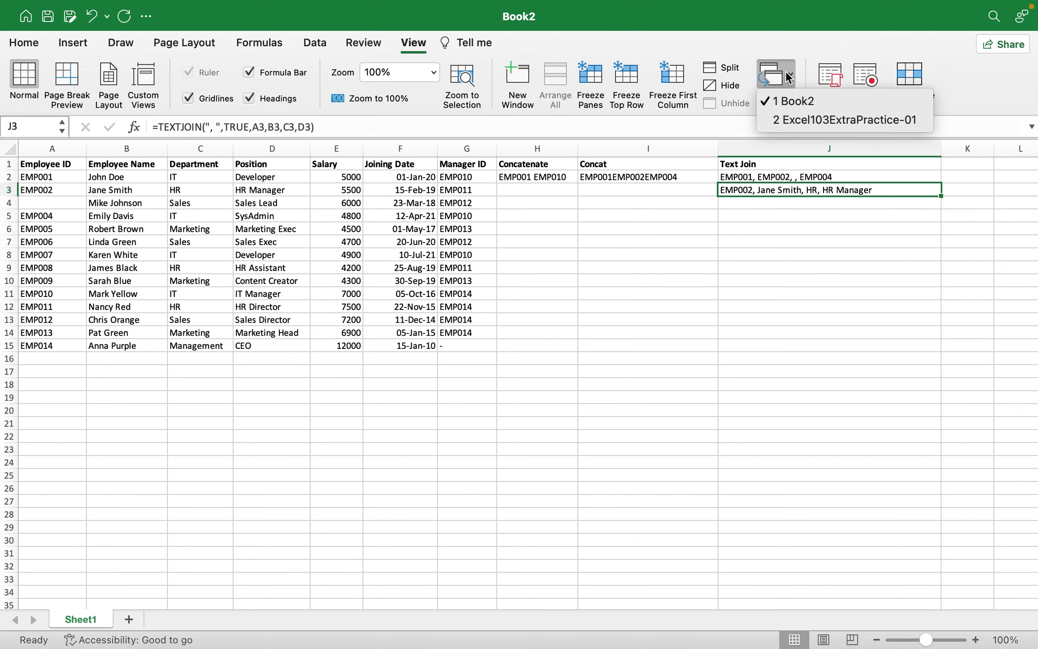
{"action": "left_click", "coordinate": [812, 121]}
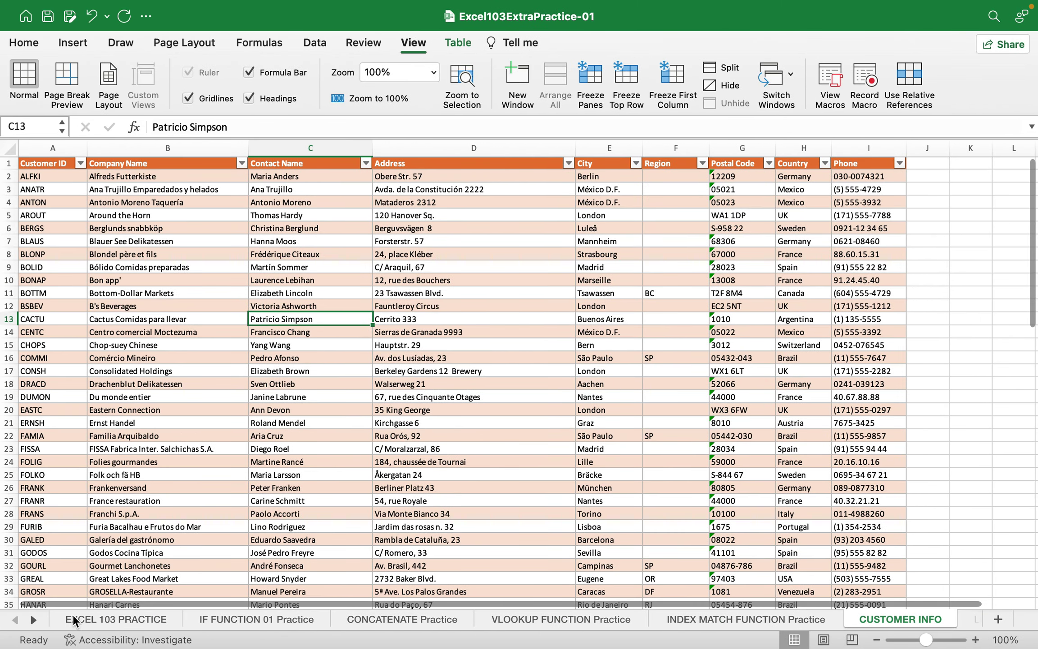
Look through the full list of sheets in the practice workbook without changing the active sheet
{"action": "right_click", "coordinate": [32, 620]}
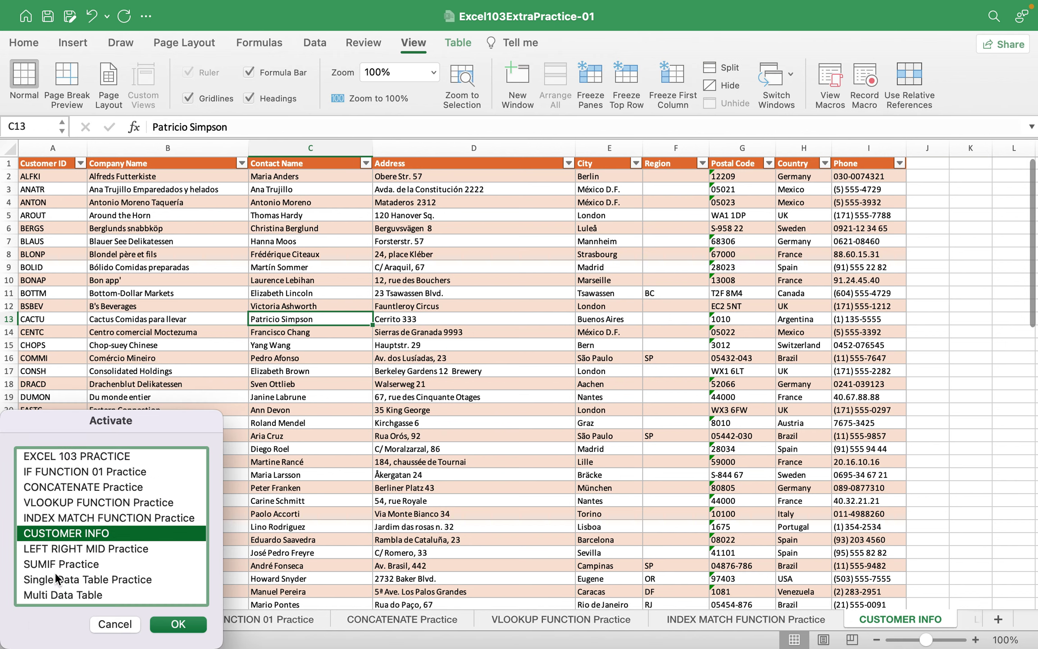
{"action": "scroll", "coordinate": [98, 498], "scroll_direction": "down", "scroll_amount": 1}
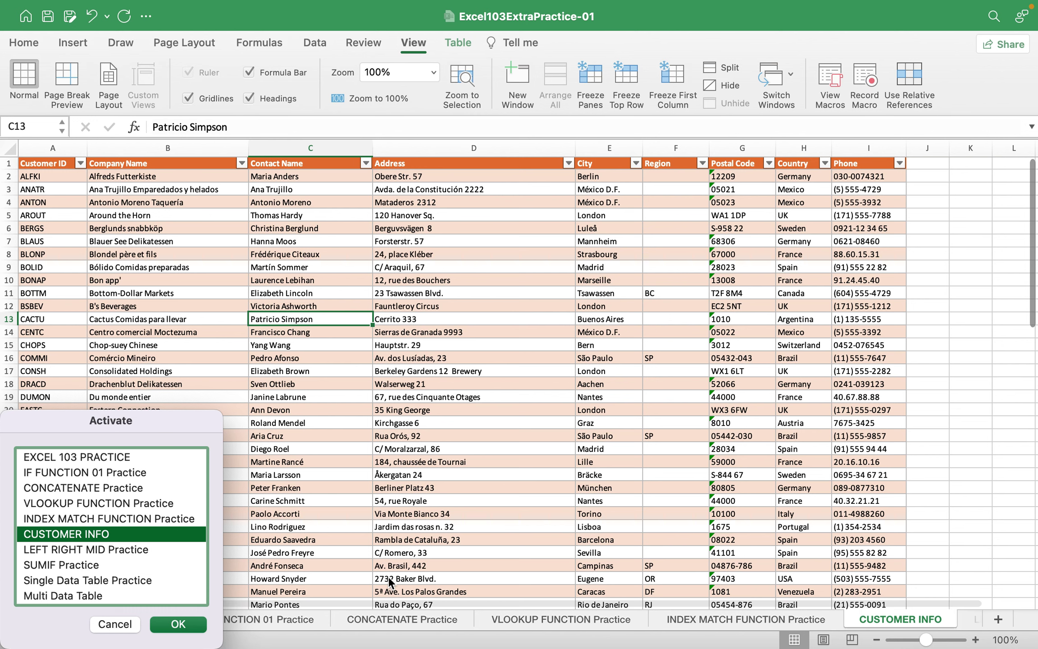
{"action": "left_click", "coordinate": [123, 624]}
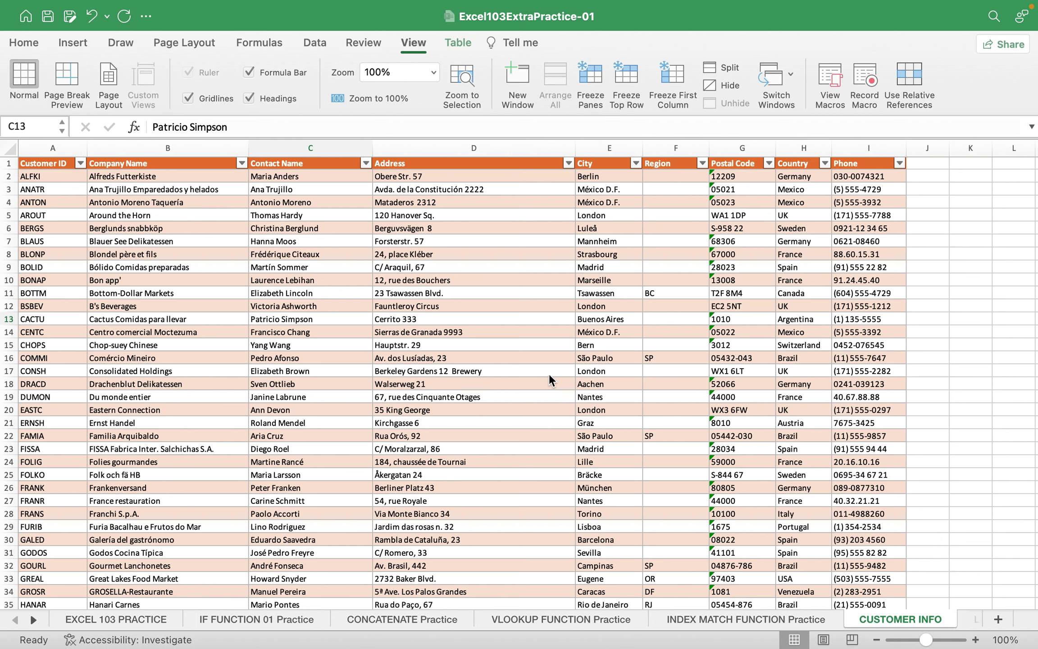
Switch to the Text Functions document in Google Chrome and read the LEFT / RIGHT section
{"action": "mouse_move", "coordinate": [576, 645]}
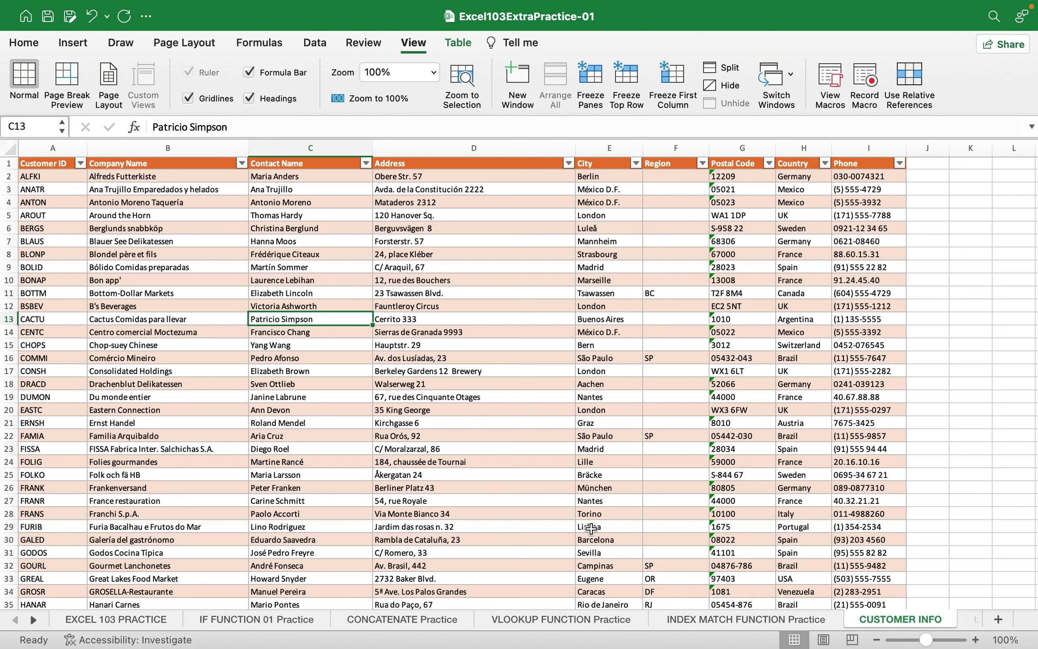
{"action": "mouse_move", "coordinate": [641, 645]}
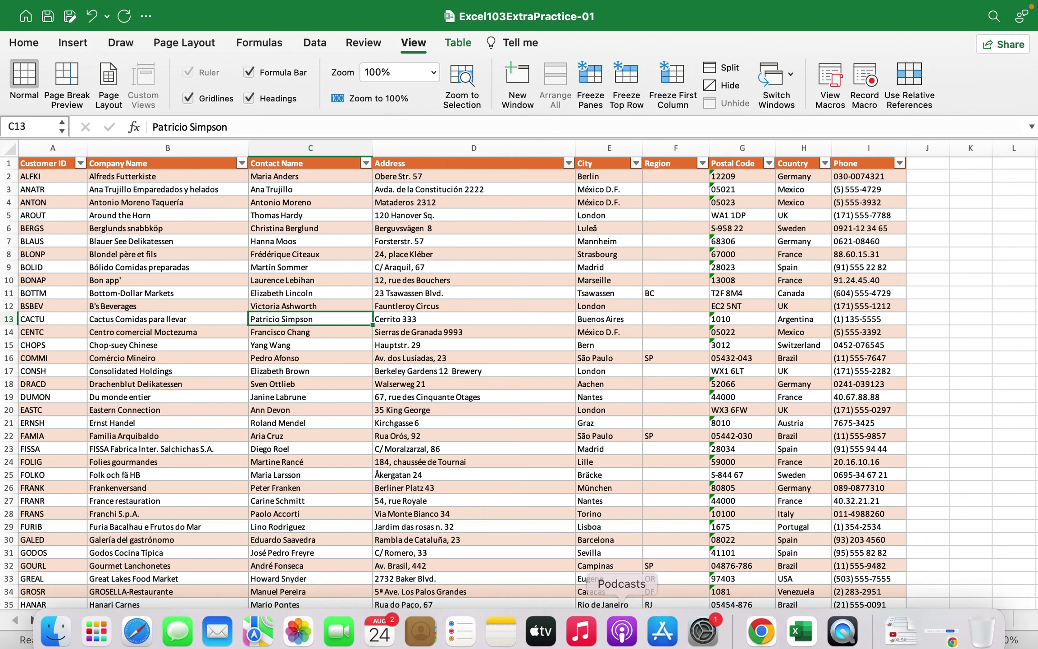
{"action": "left_click", "coordinate": [761, 628]}
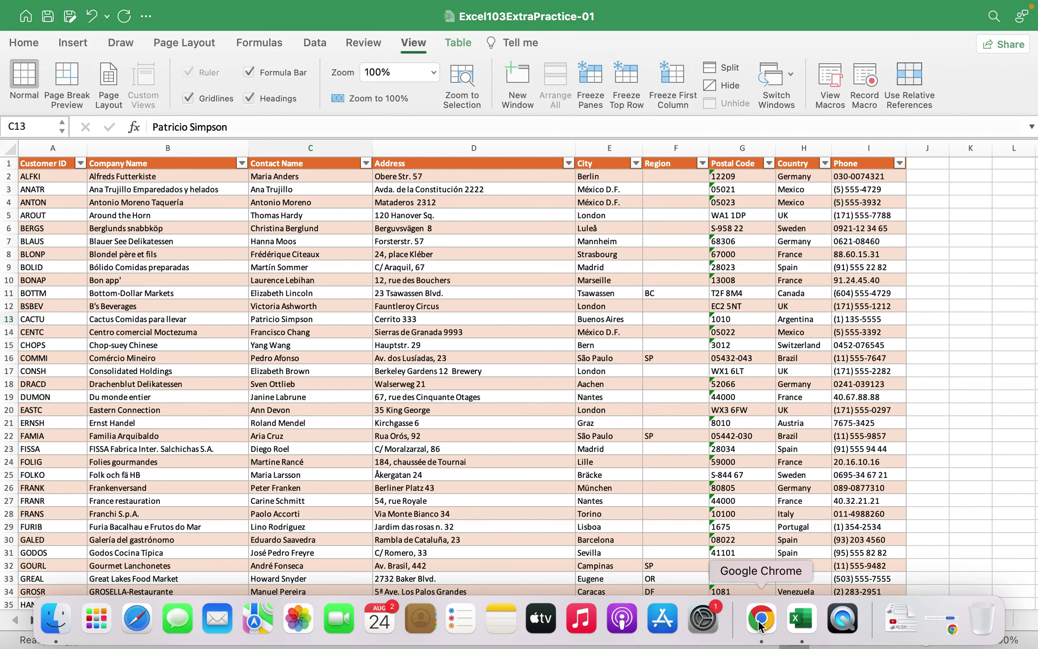
{"action": "left_click", "coordinate": [761, 629]}
{"action": "scroll", "coordinate": [346, 335], "scroll_direction": "down", "scroll_amount": 3}
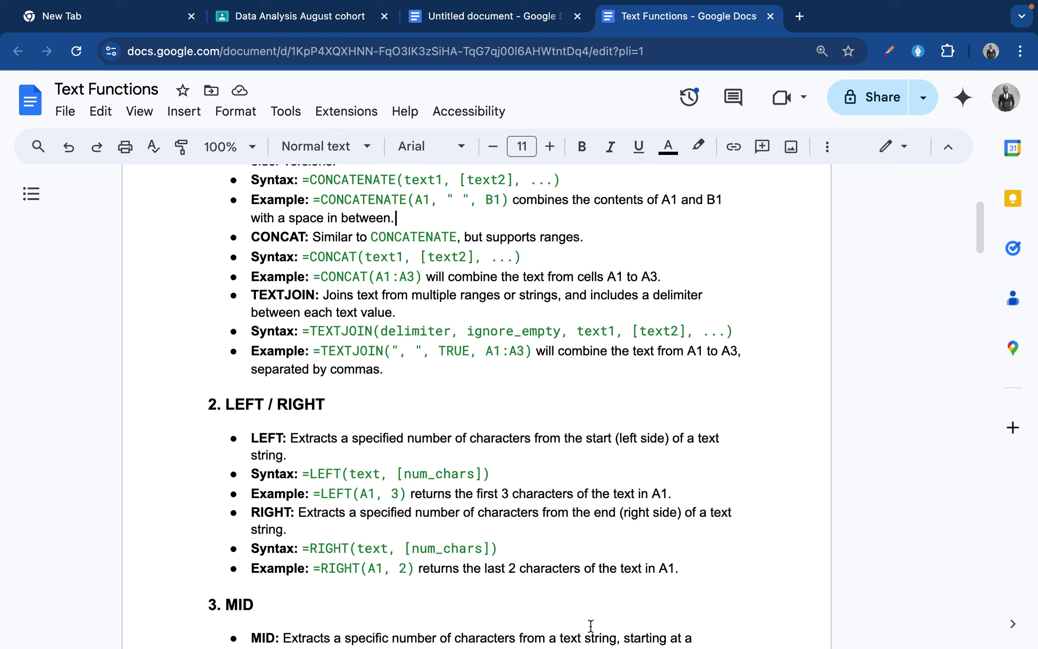
Return to Book2 in Excel and undo the last two edits, the ignore_empty change in J2 and the clearing of A4
{"action": "mouse_move", "coordinate": [622, 646]}
{"action": "left_click", "coordinate": [802, 618]}
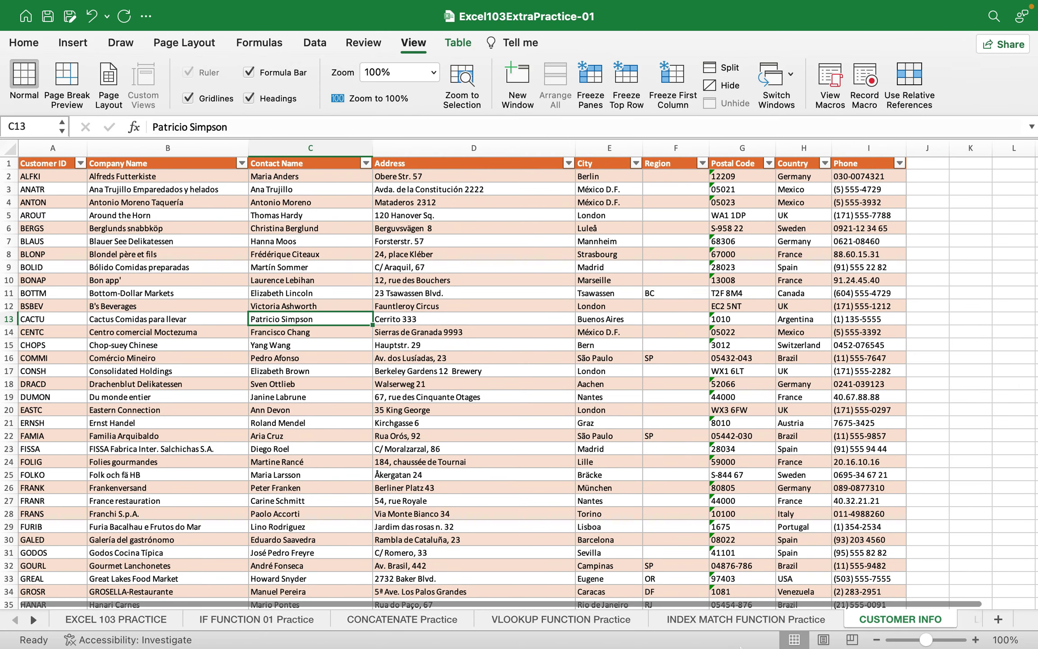
{"action": "mouse_move", "coordinate": [761, 630]}
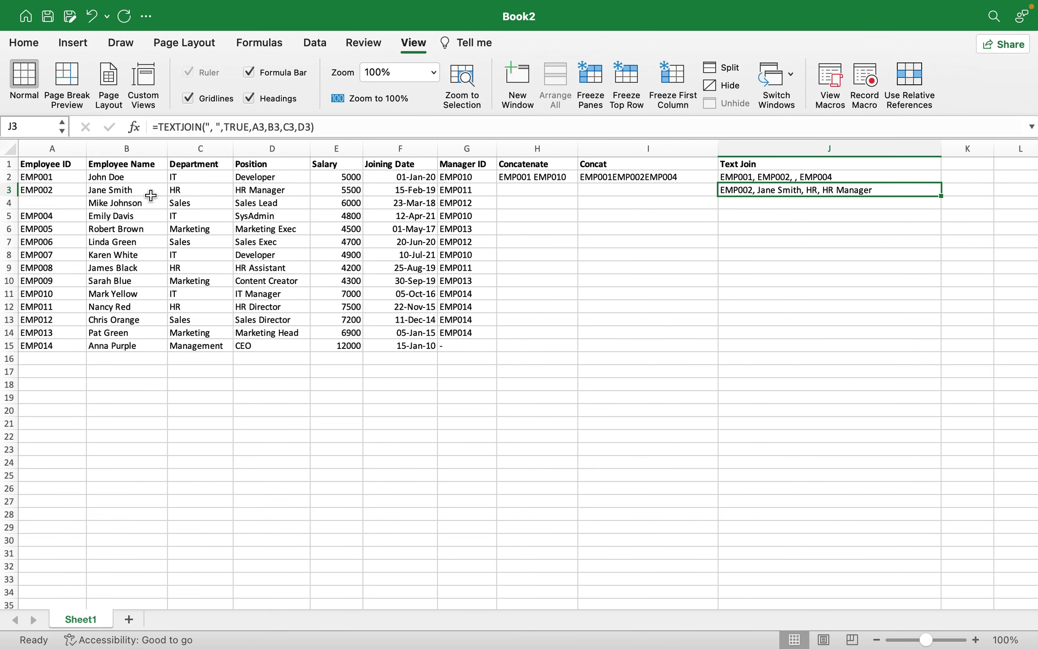
{"action": "key", "text": "super+z"}
{"action": "key", "text": "super+z"}
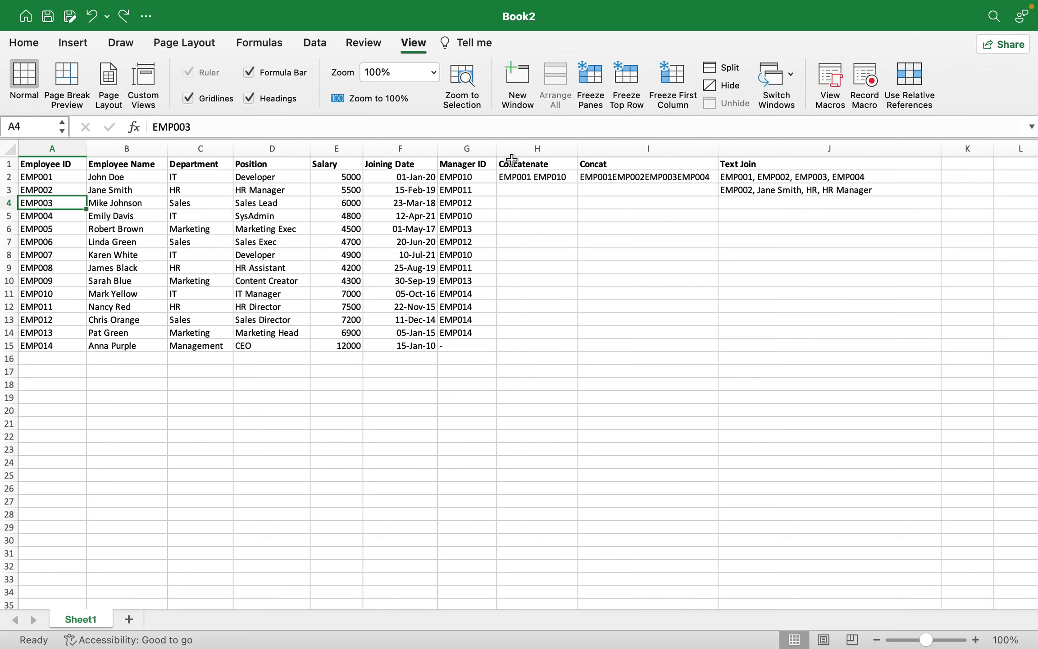
Clear the Concatenate, Concat and Text Join headings and formulas from the range H1:J5
{"action": "left_click", "coordinate": [532, 162], "text": "shift"}
{"action": "left_click", "coordinate": [560, 163]}
{"action": "left_click", "coordinate": [626, 161], "text": "shift"}
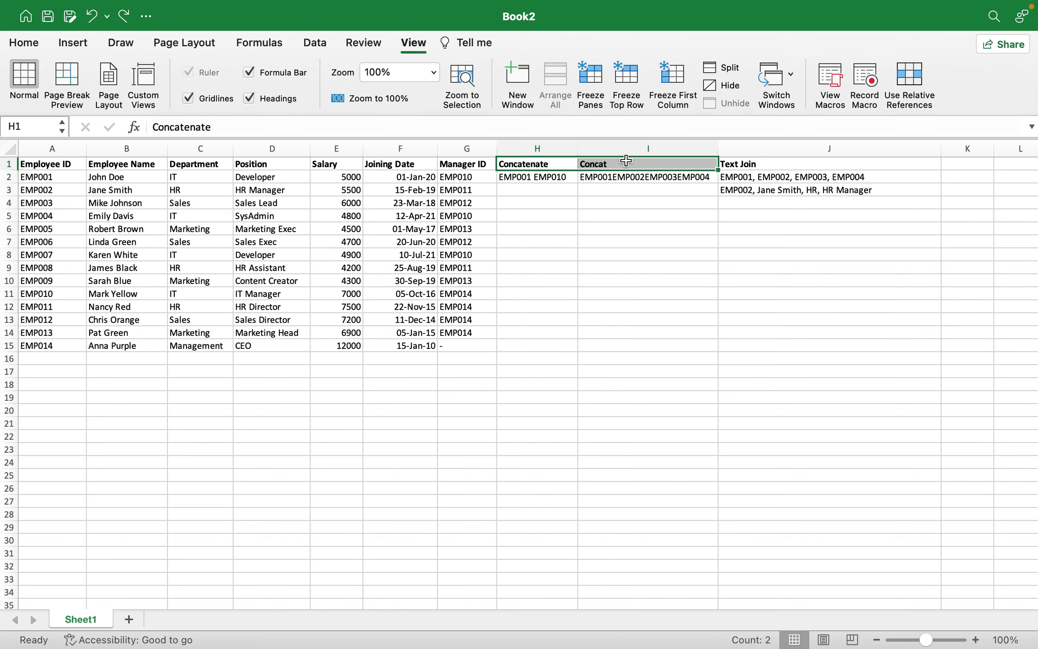
{"action": "left_click", "coordinate": [846, 179], "text": "shift"}
{"action": "left_click_drag", "start_coordinate": [846, 178], "coordinate": [871, 214]}
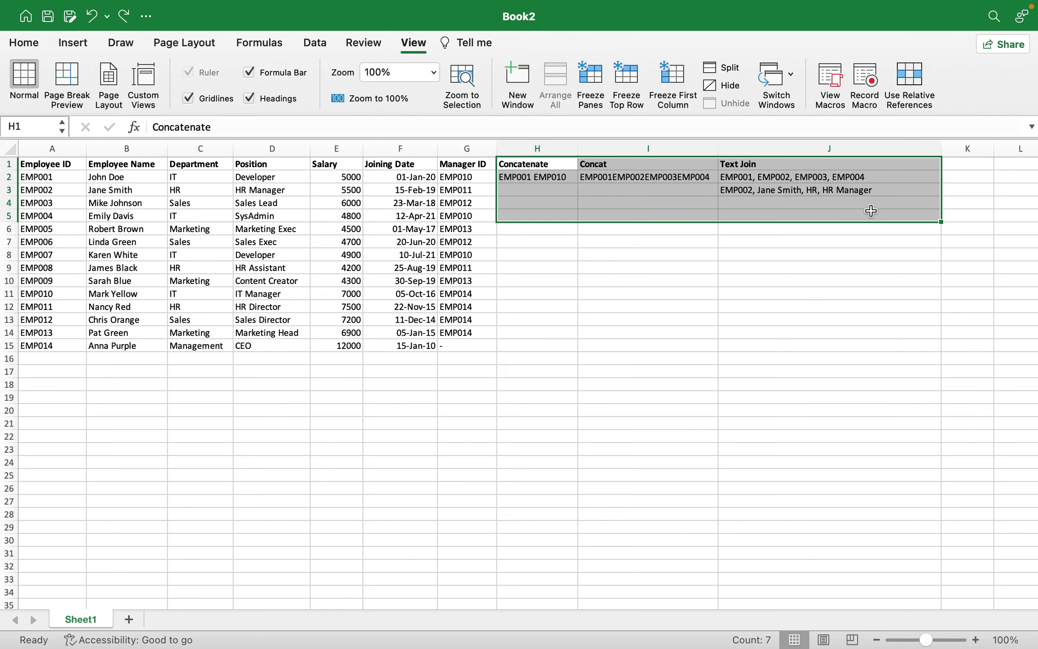
{"action": "key", "text": "Delete"}
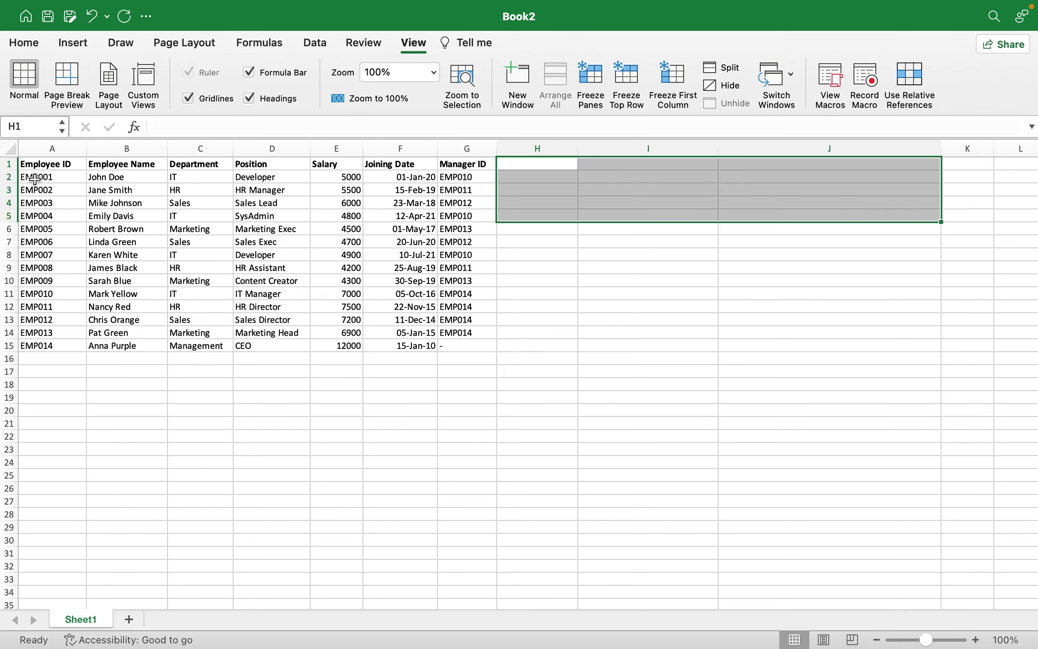
Enter the heading Left in H1, beside Manager ID
{"action": "left_click", "coordinate": [37, 177]}
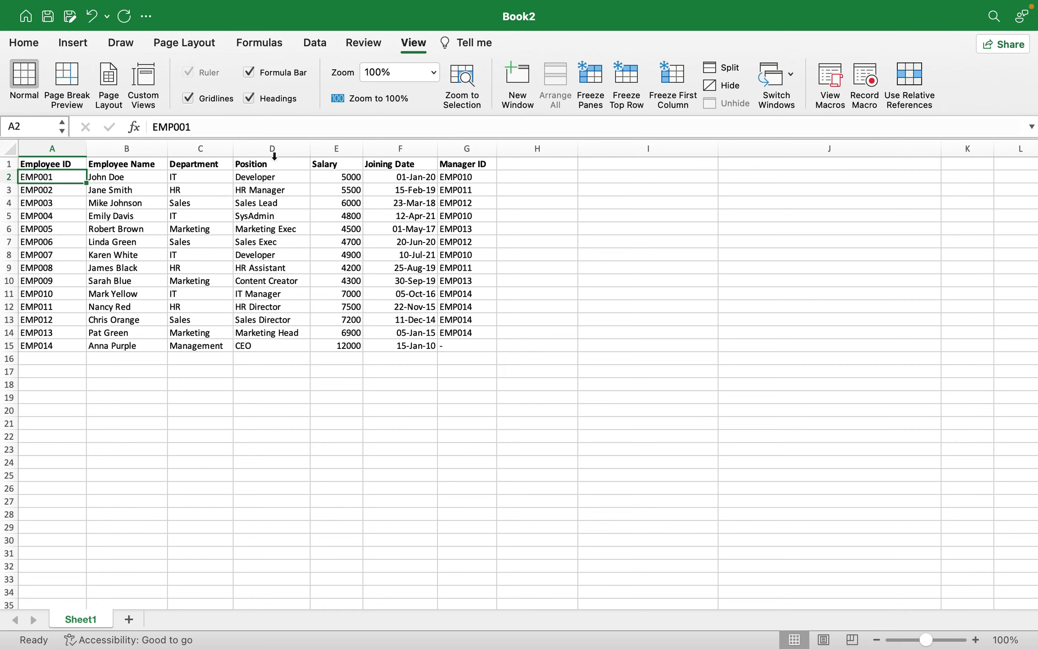
{"action": "left_click", "coordinate": [510, 163]}
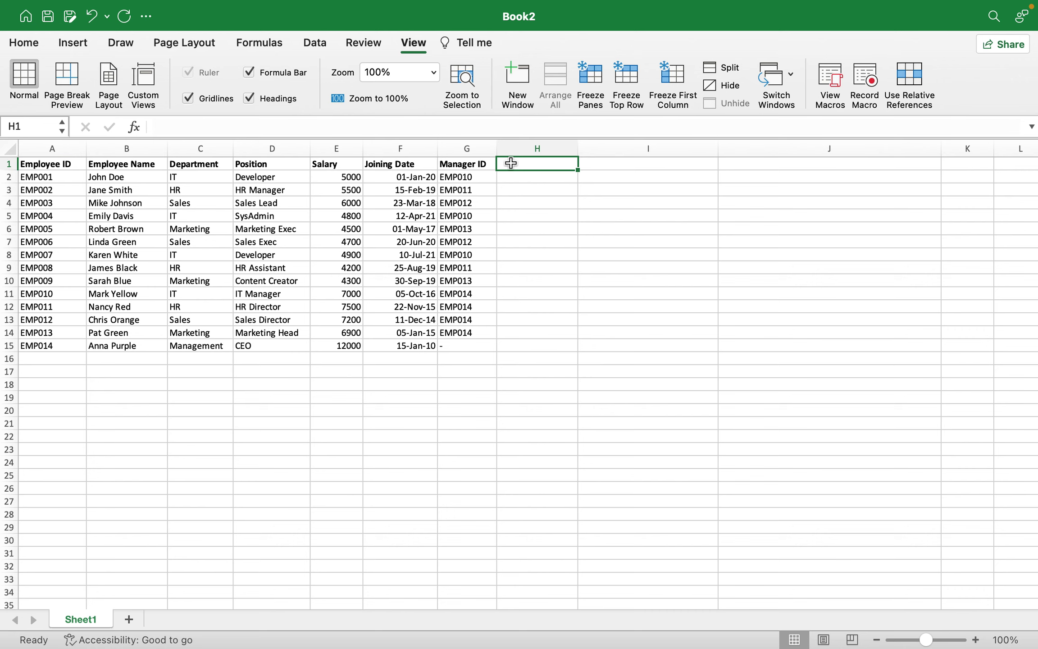
{"action": "type", "text": "Lef"}
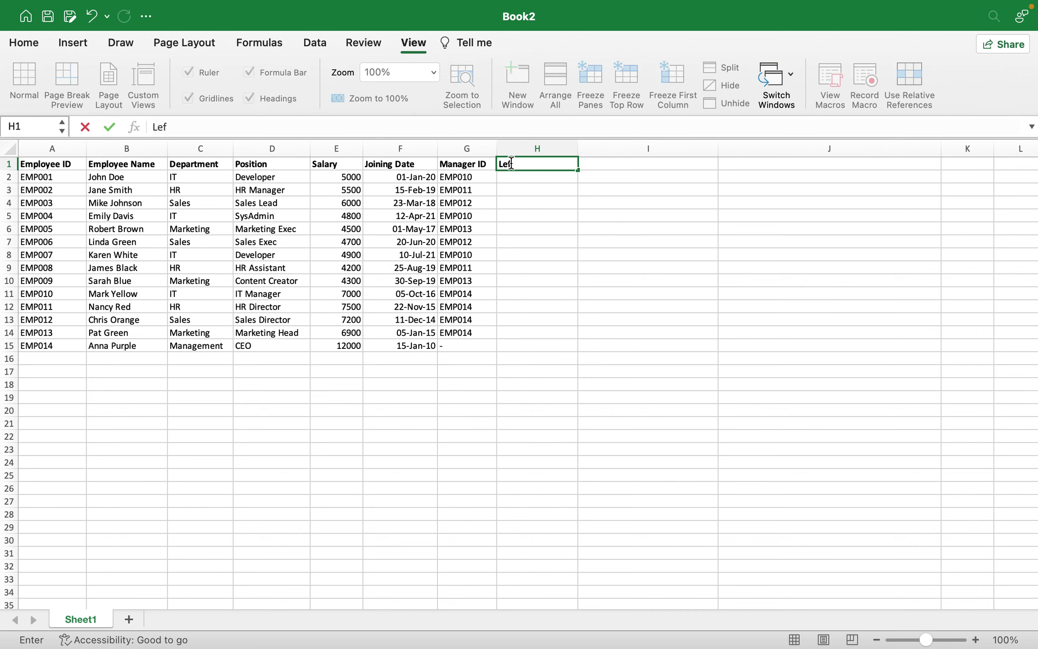
{"action": "type", "text": "t"}
{"action": "key", "text": "Return"}
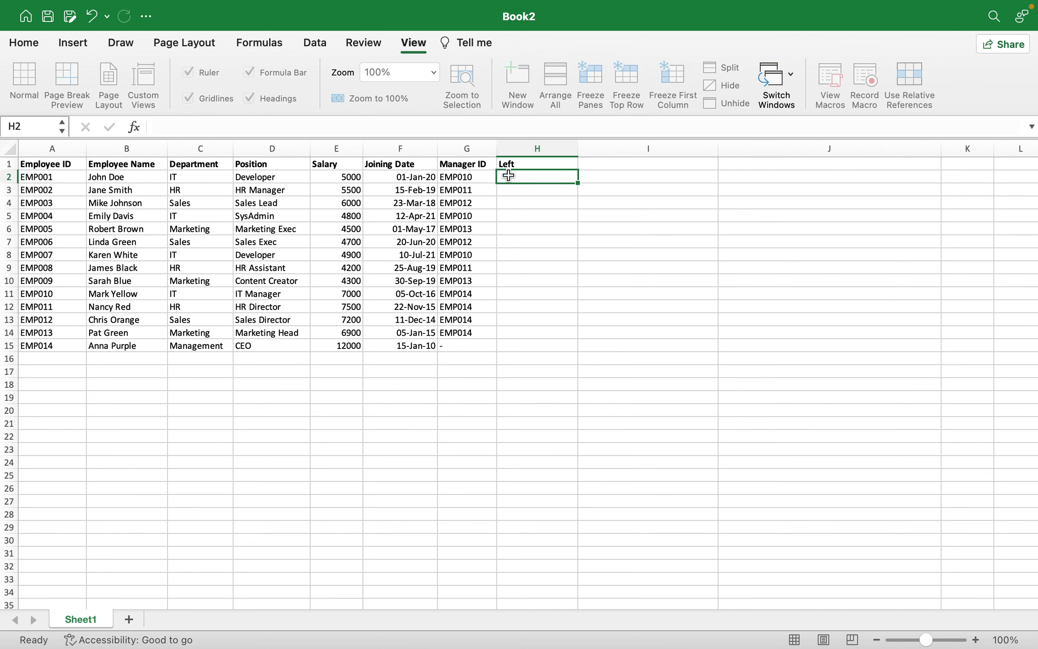
Build a LEFT formula in H2 with the Formula Builder, using A2 as Text and 3 as Num_chars
{"action": "type", "text": "= Le"}
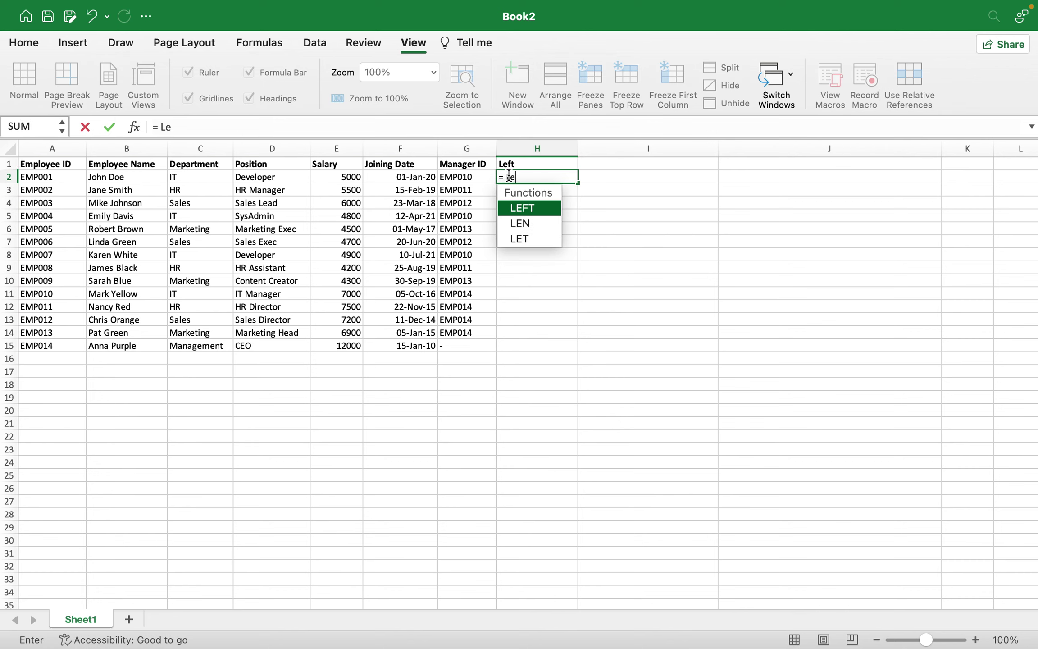
{"action": "double_click", "coordinate": [508, 208]}
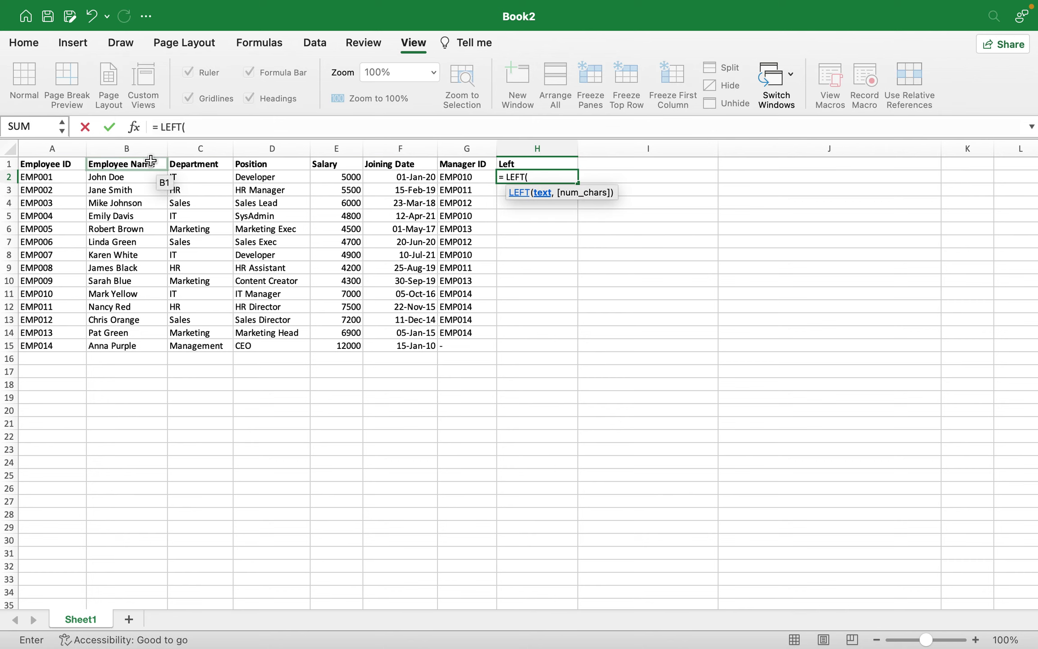
{"action": "left_click", "coordinate": [134, 131]}
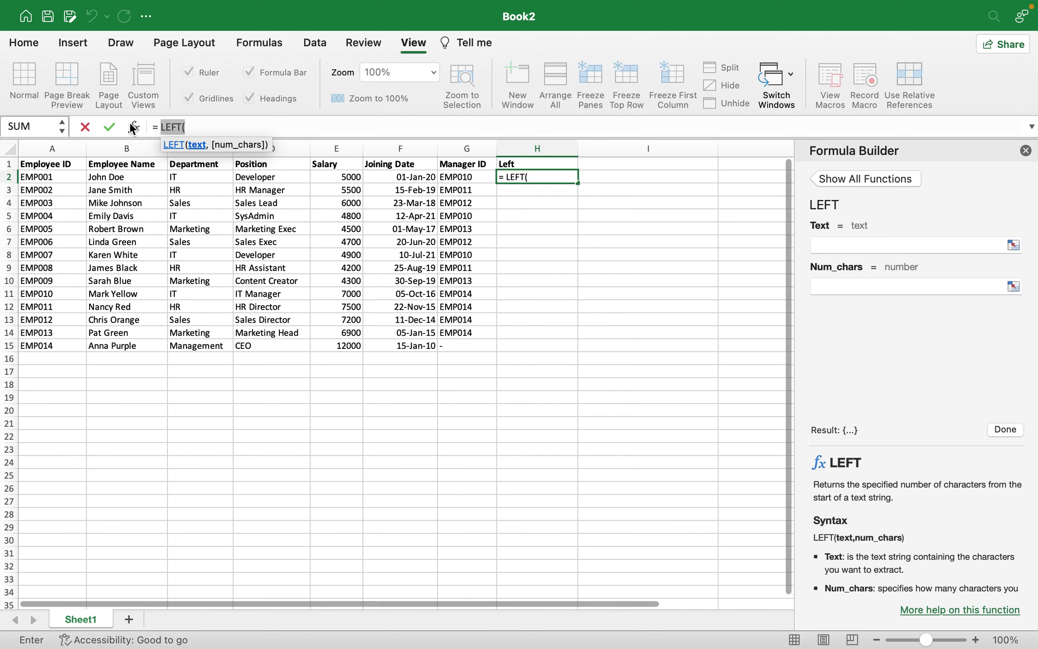
{"action": "left_click", "coordinate": [858, 244]}
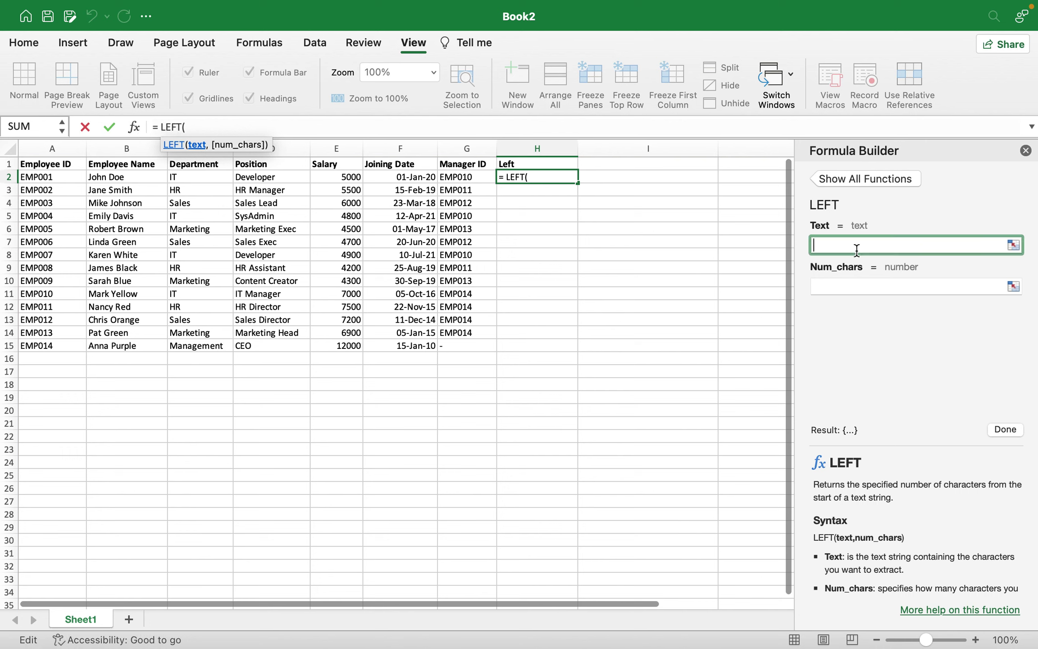
{"action": "left_click", "coordinate": [45, 177]}
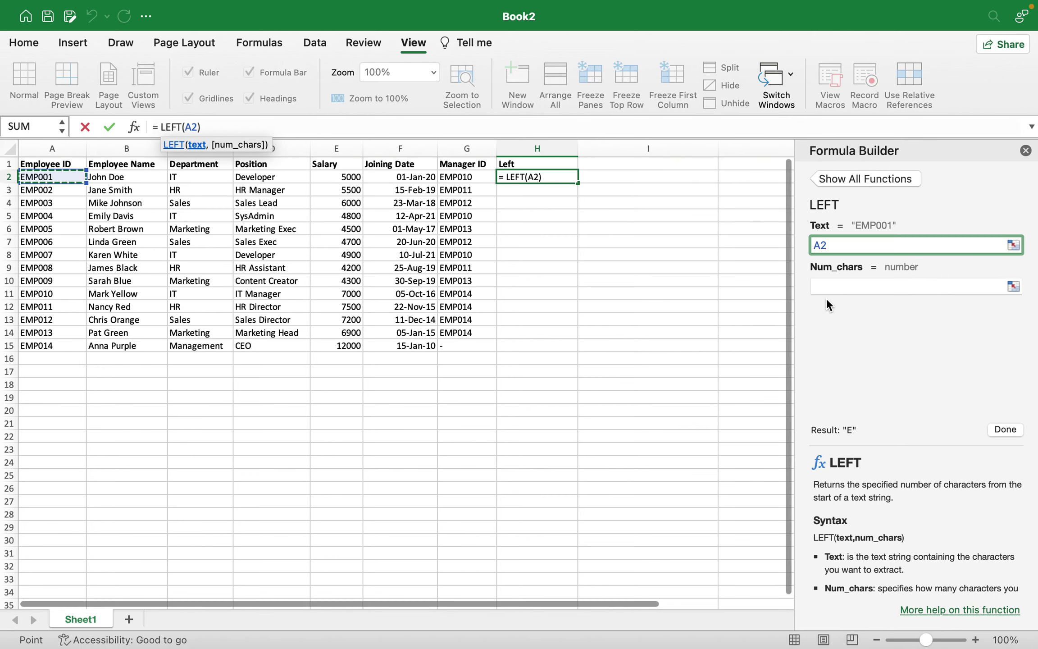
{"action": "left_click", "coordinate": [843, 284]}
{"action": "type", "text": "3"}
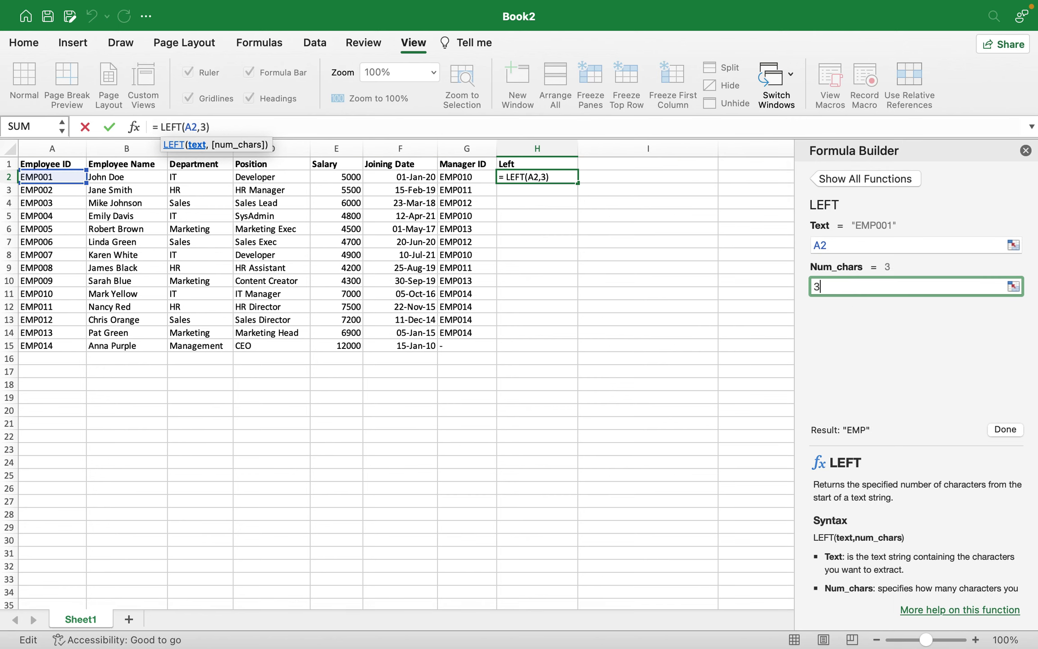
{"action": "left_click", "coordinate": [1004, 430]}
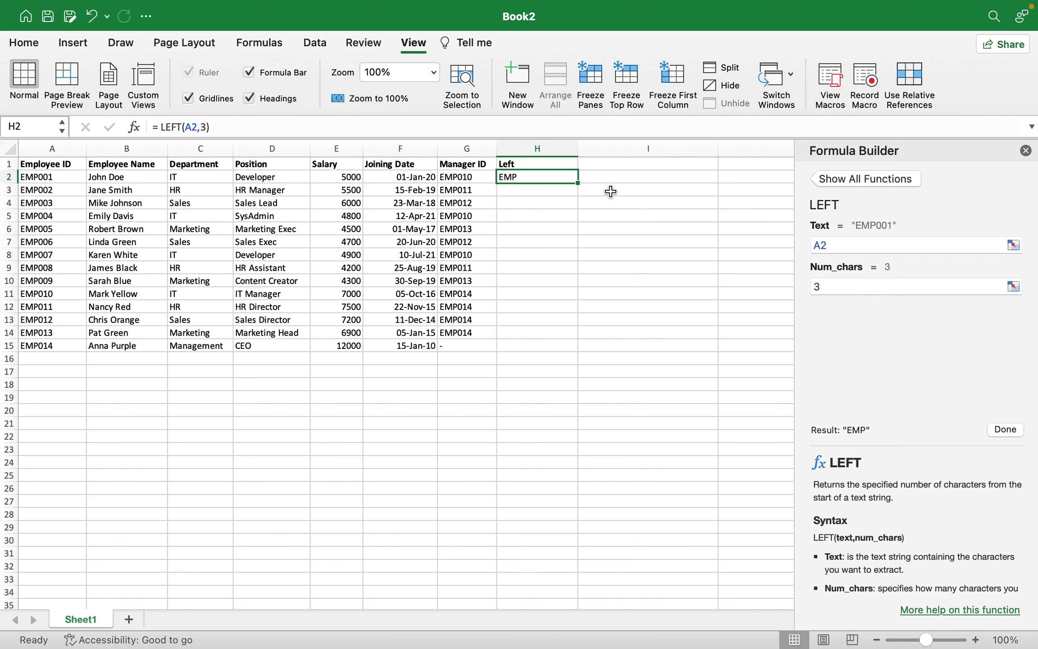
Enter the heading Right in I1
{"action": "left_click", "coordinate": [596, 162]}
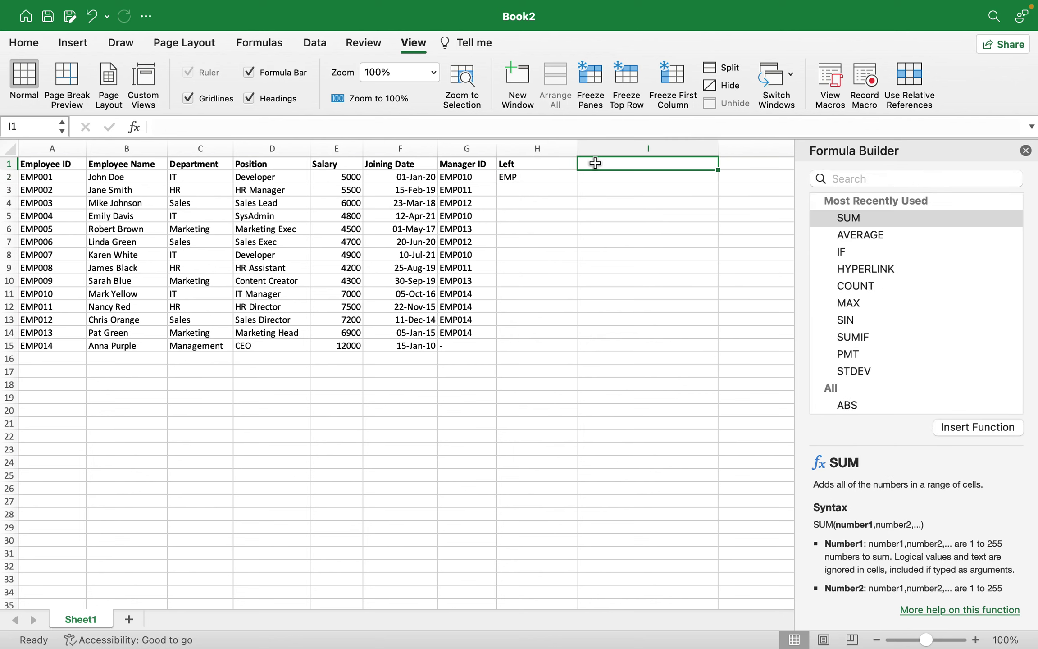
{"action": "type", "text": "Right"}
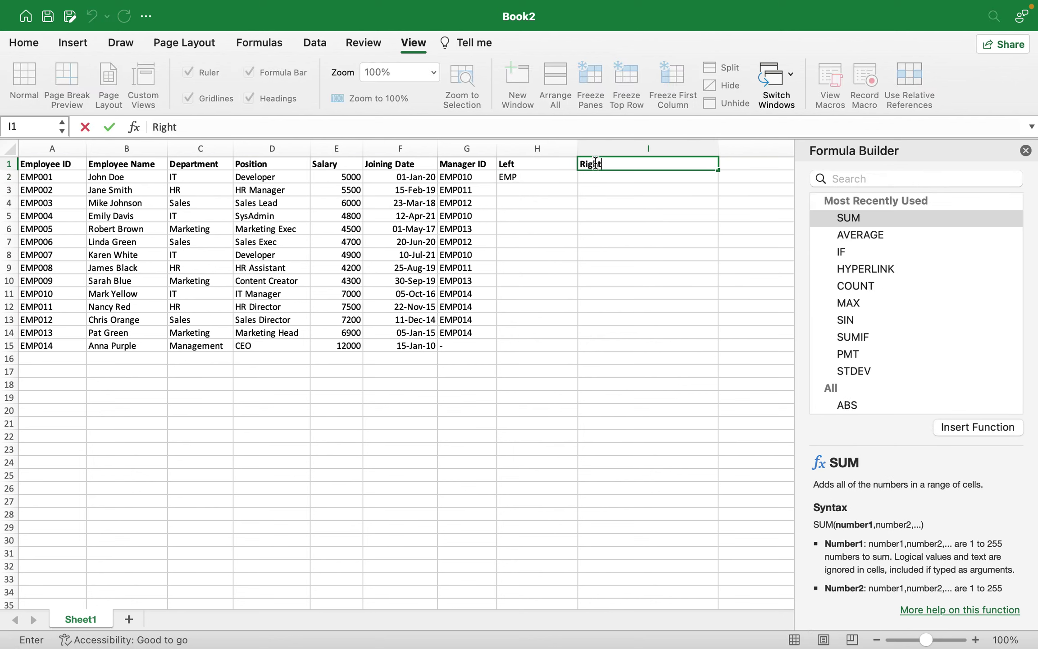
{"action": "left_click", "coordinate": [592, 177]}
Build a RIGHT formula in I2 with A2 as Text and 3 as Num_chars, and close the Formula Builder
{"action": "type", "text": "="}
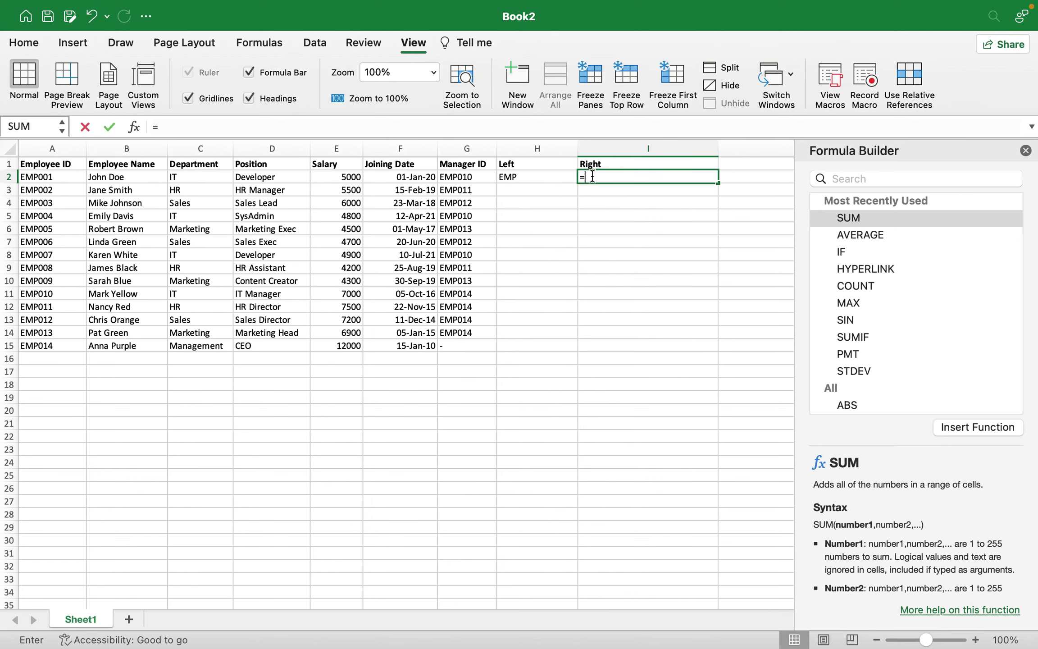
{"action": "type", "text": "ri"}
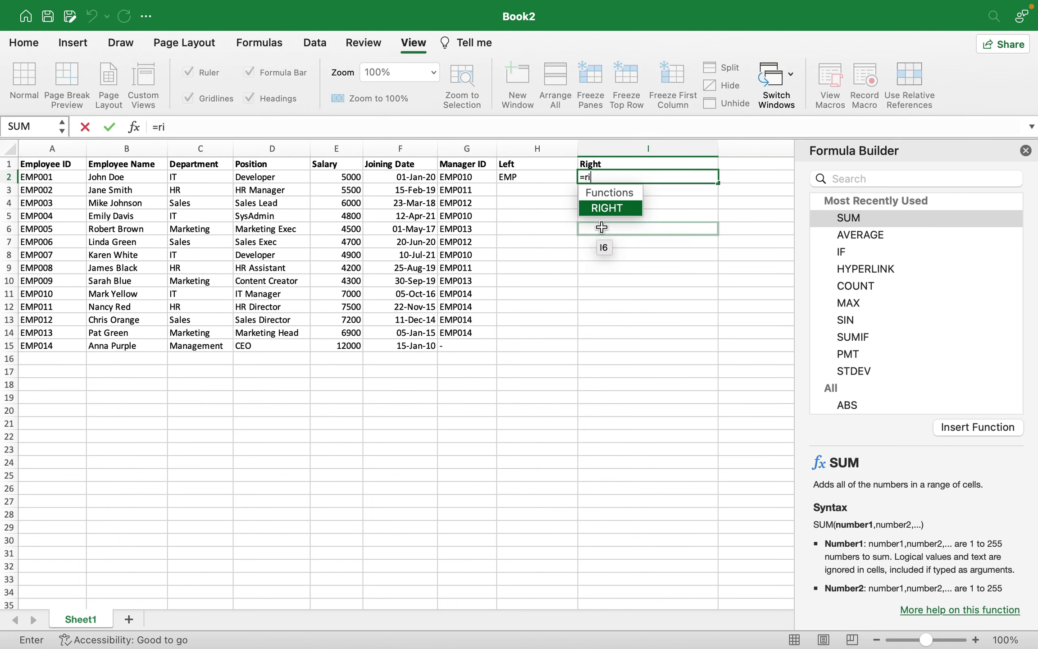
{"action": "double_click", "coordinate": [603, 206]}
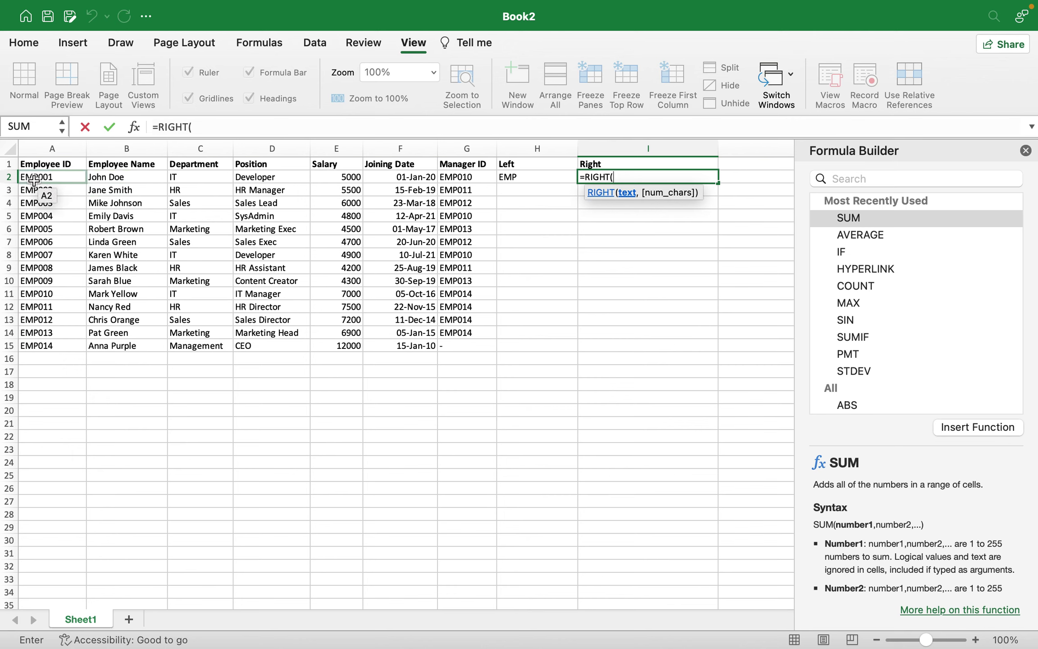
{"action": "left_click", "coordinate": [137, 128]}
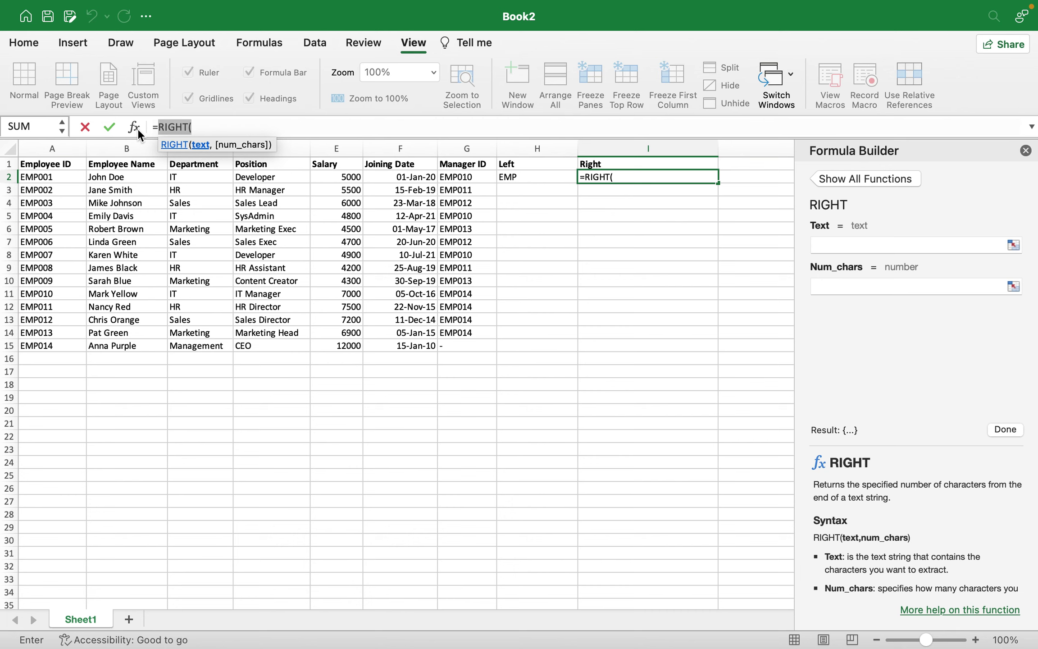
{"action": "left_click", "coordinate": [875, 241]}
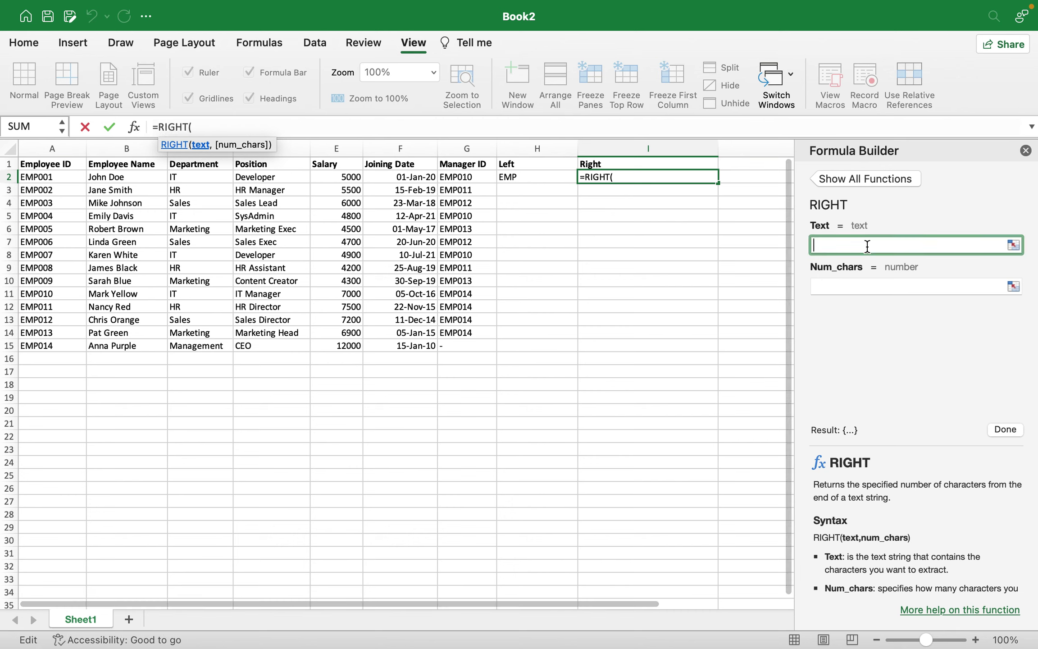
{"action": "left_click", "coordinate": [45, 177]}
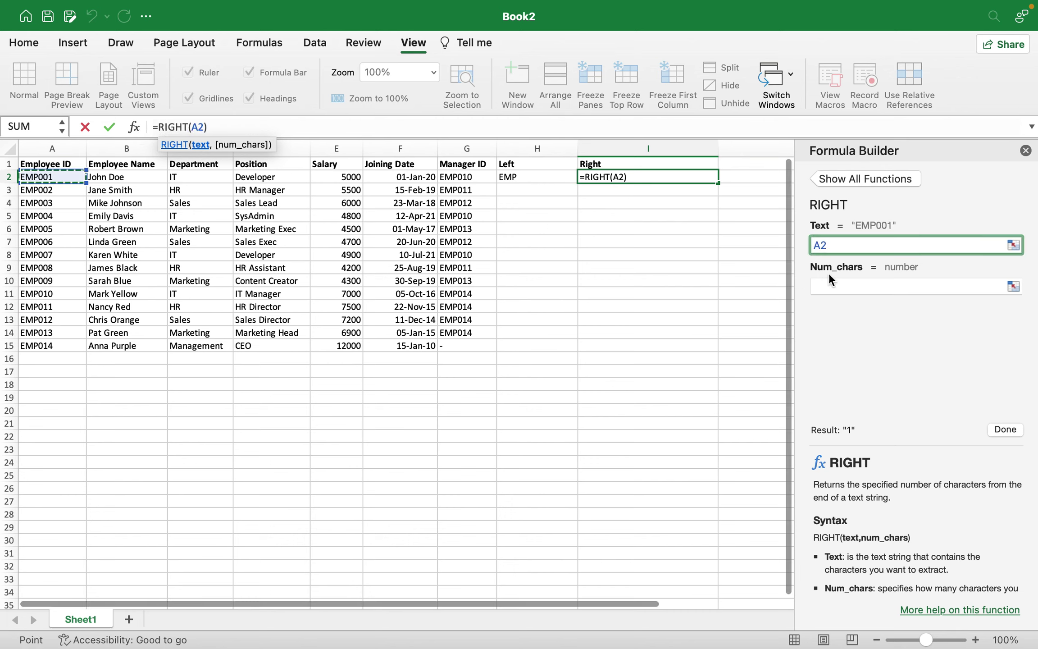
{"action": "left_click", "coordinate": [837, 286]}
{"action": "type", "text": "3"}
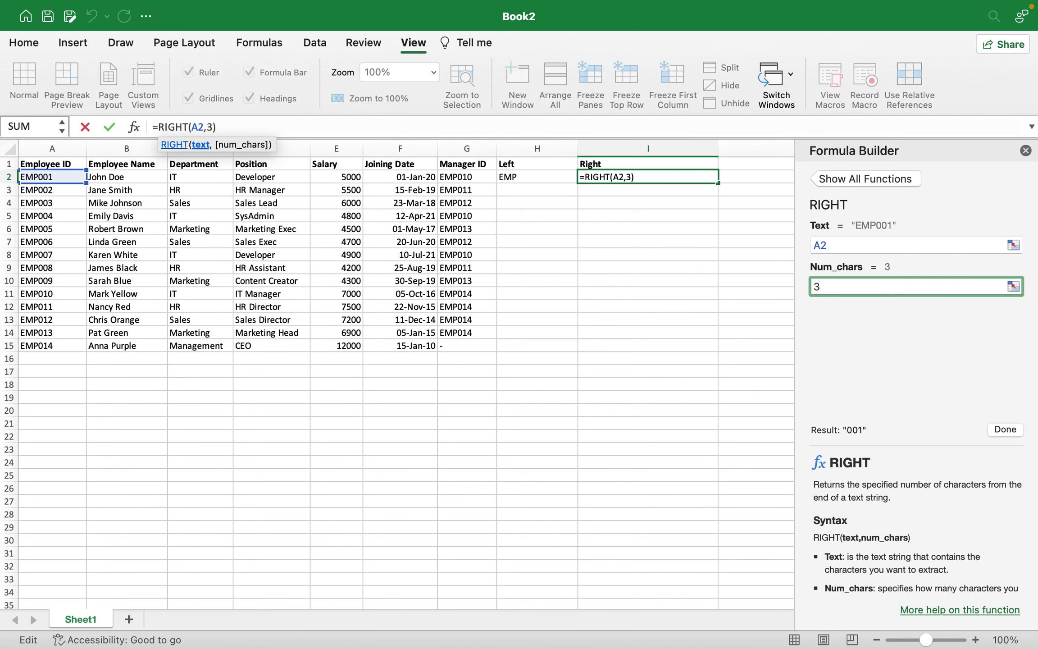
{"action": "left_click", "coordinate": [1011, 432]}
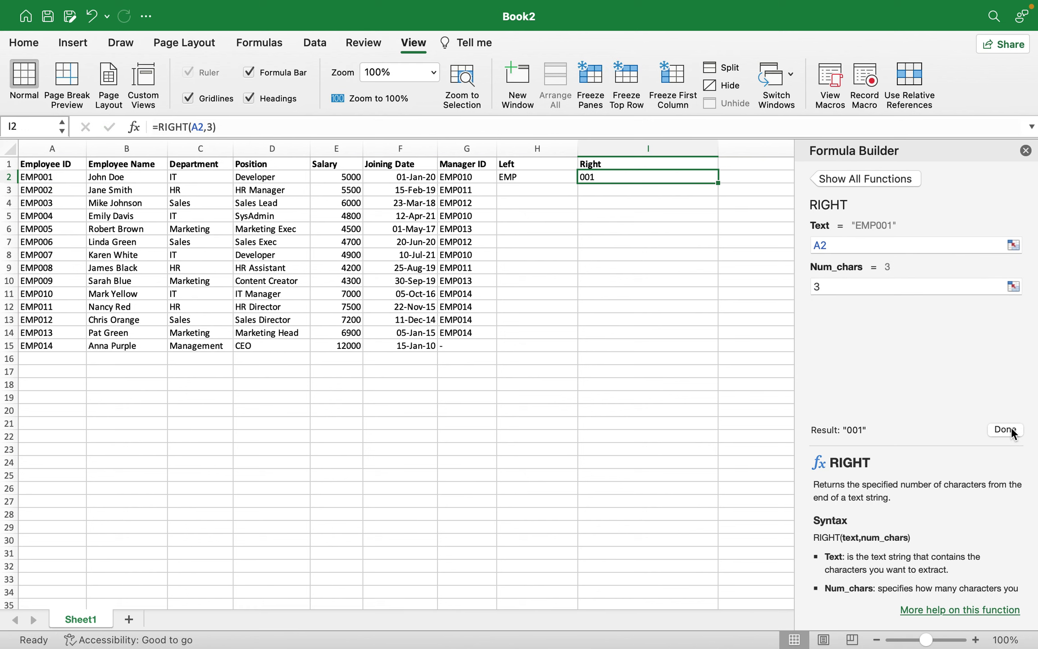
{"action": "left_click", "coordinate": [1011, 431]}
{"action": "left_click", "coordinate": [1026, 150]}
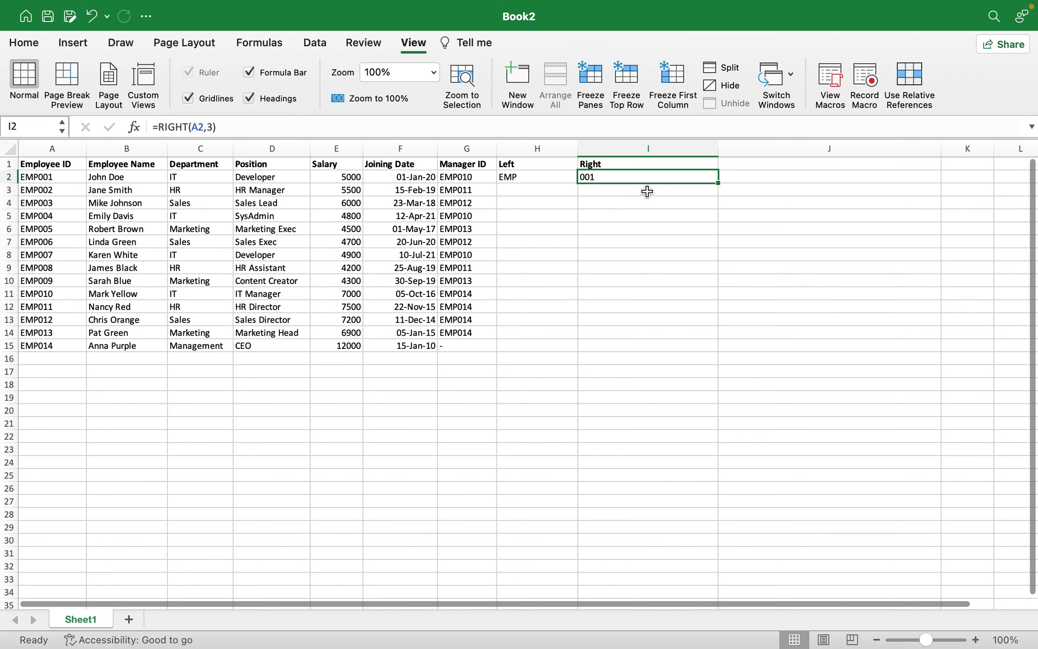
Enter the heading MID in J1 and select the cell beneath it
{"action": "left_click", "coordinate": [747, 168]}
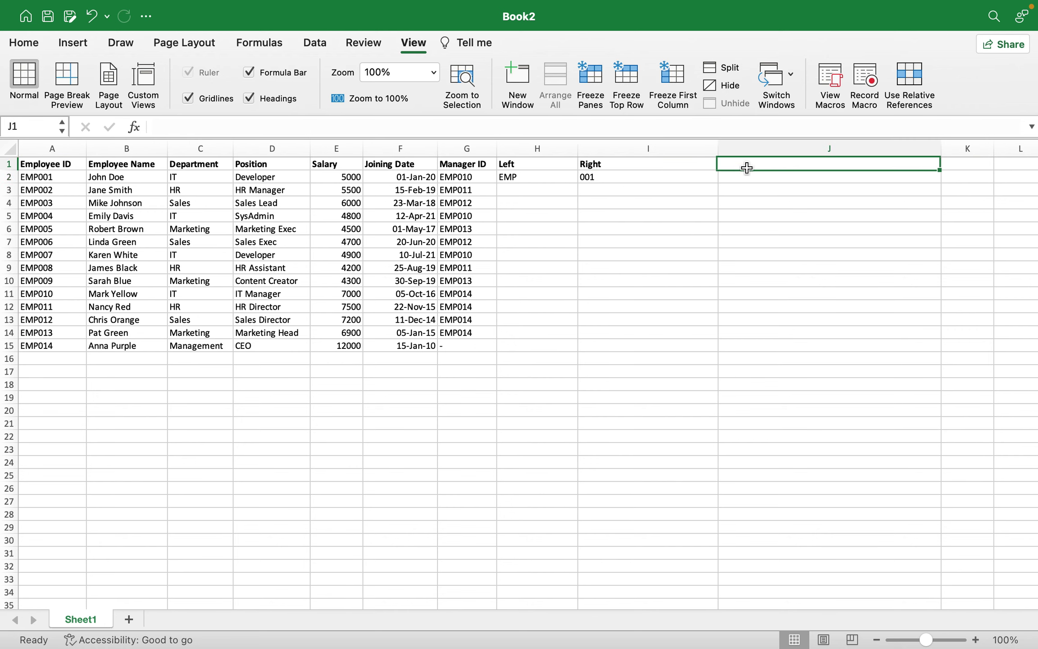
{"action": "type", "text": "MID"}
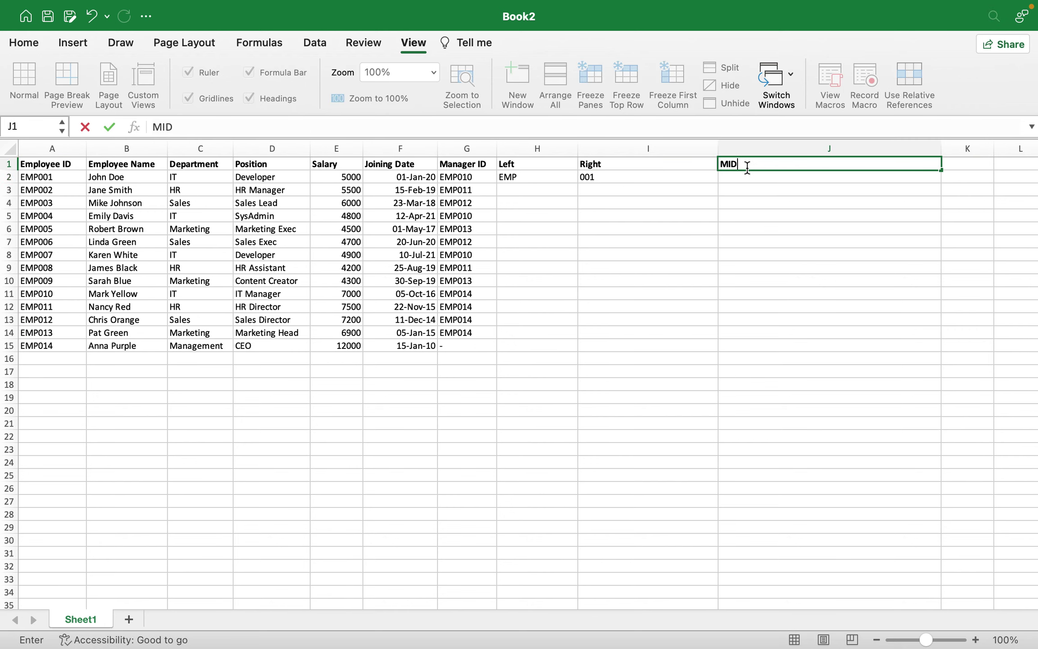
{"action": "left_click", "coordinate": [743, 179]}
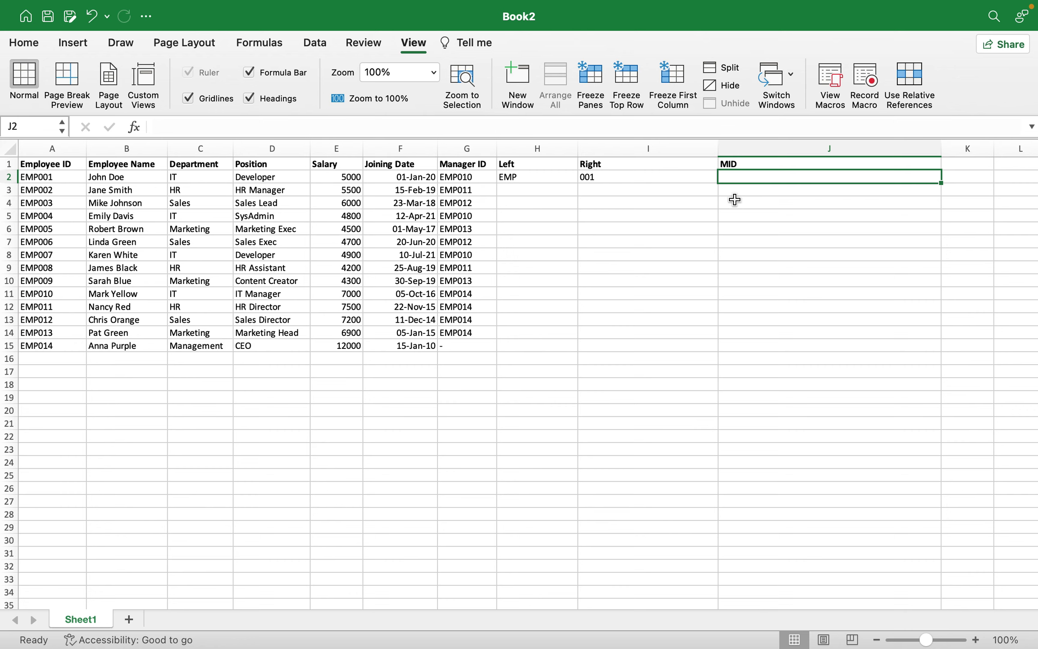
Build a MID formula in J2 with the Formula Builder, using F2 as Text, 4 as Start_num and 3 as Num_chars
{"action": "type", "text": "=mid"}
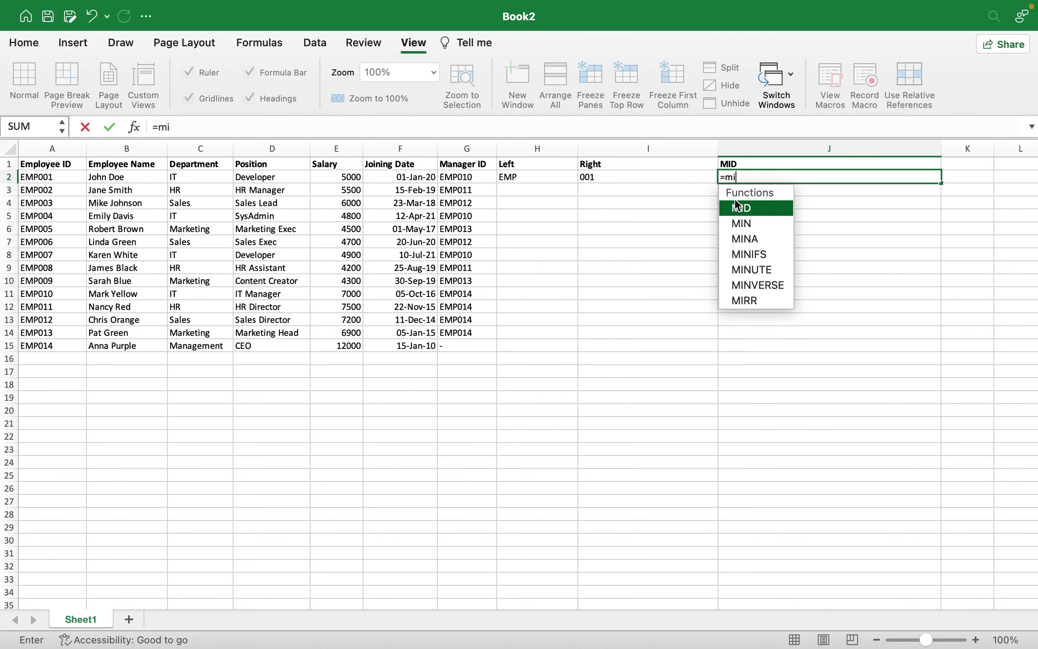
{"action": "key", "text": "Tab"}
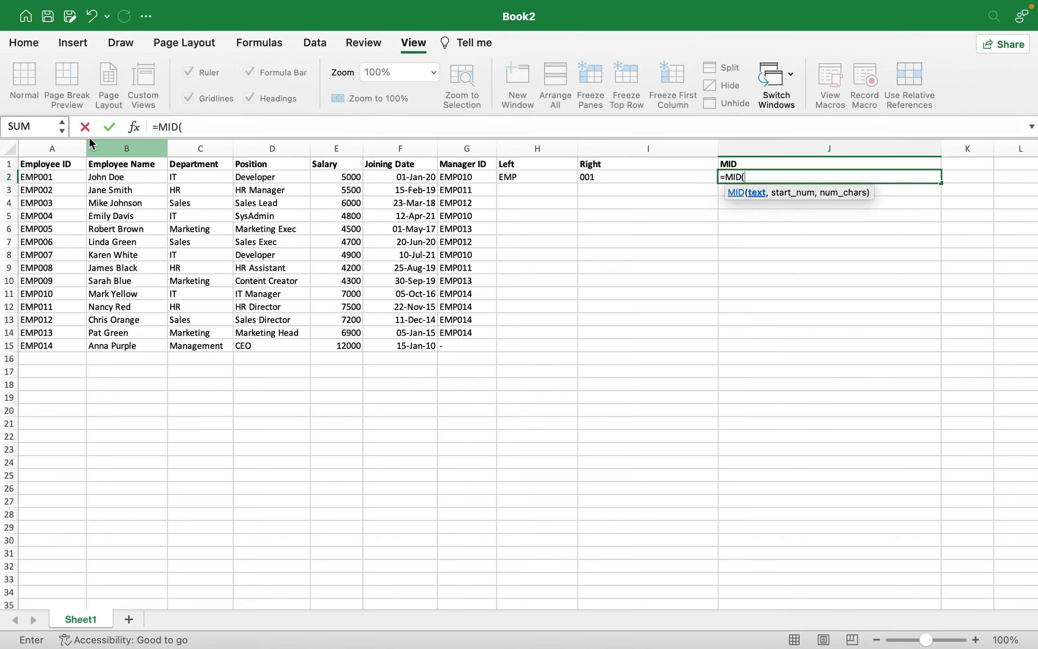
{"action": "left_click", "coordinate": [130, 127]}
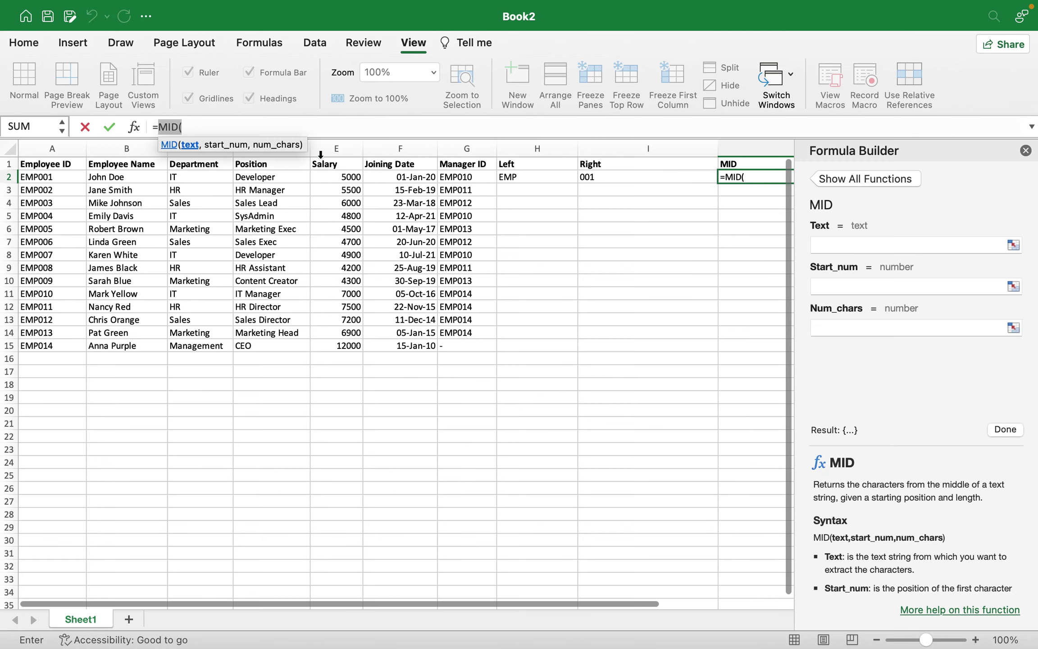
{"action": "left_click", "coordinate": [870, 249]}
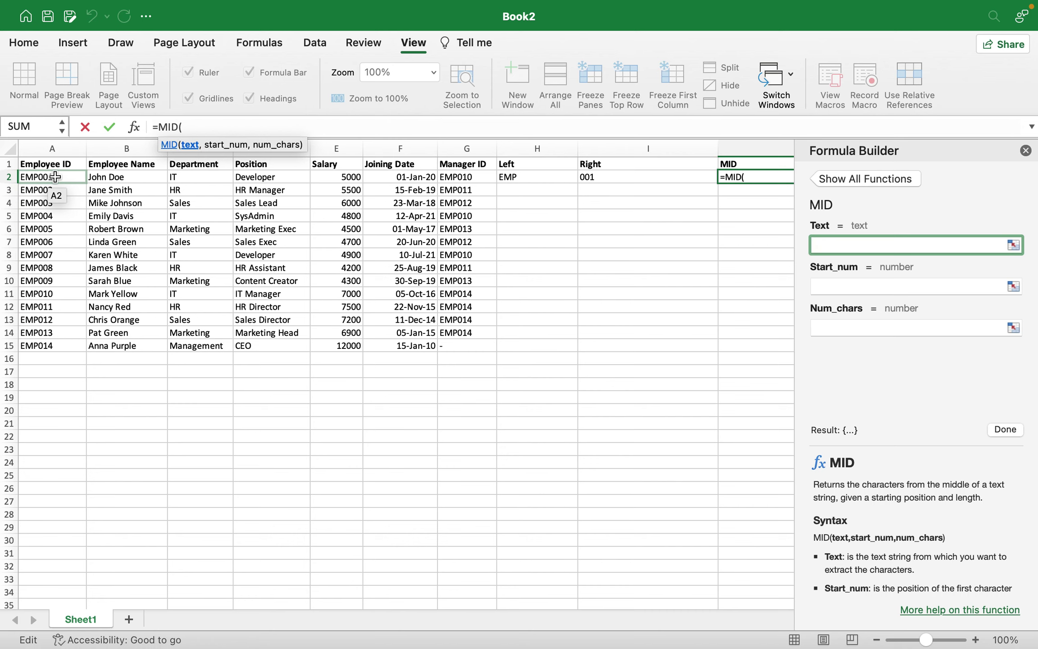
{"action": "left_click", "coordinate": [386, 179]}
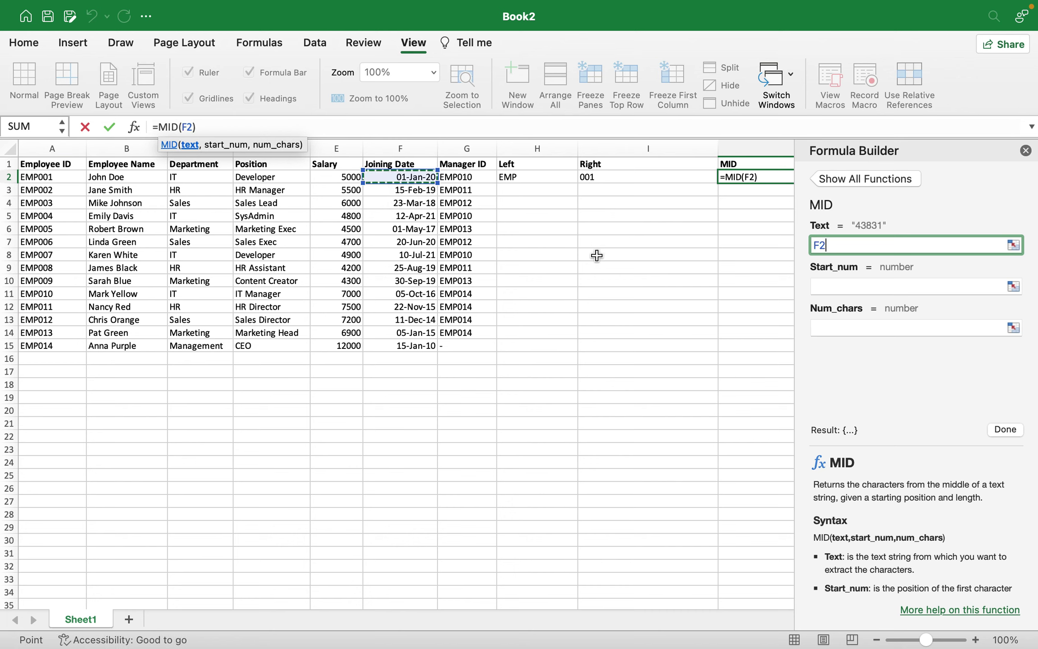
{"action": "left_click", "coordinate": [837, 286]}
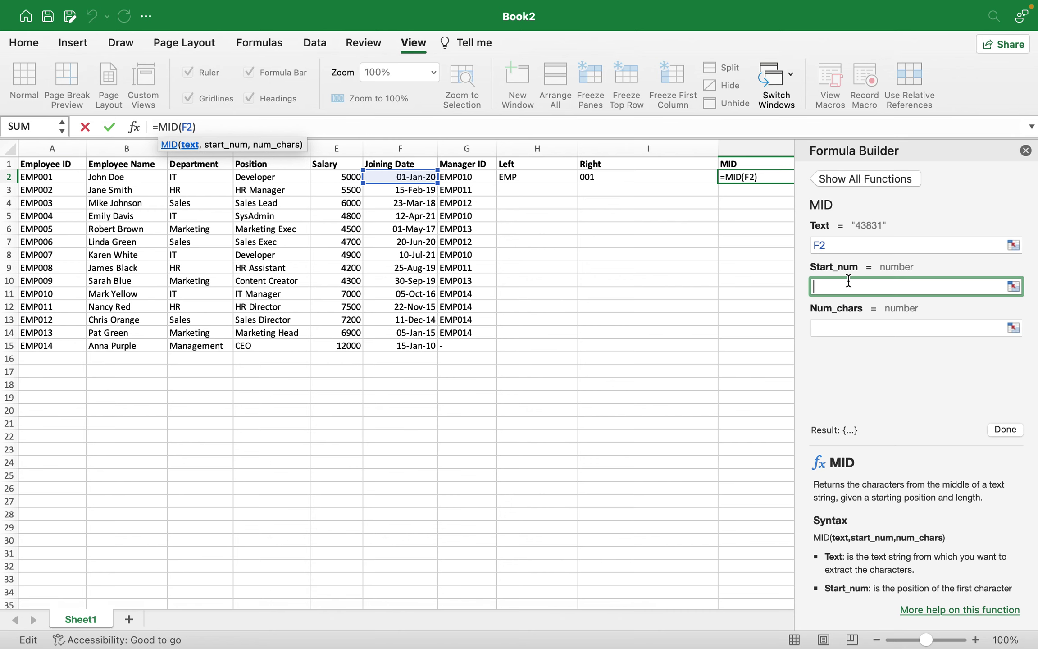
{"action": "type", "text": "4"}
{"action": "left_click", "coordinate": [844, 326]}
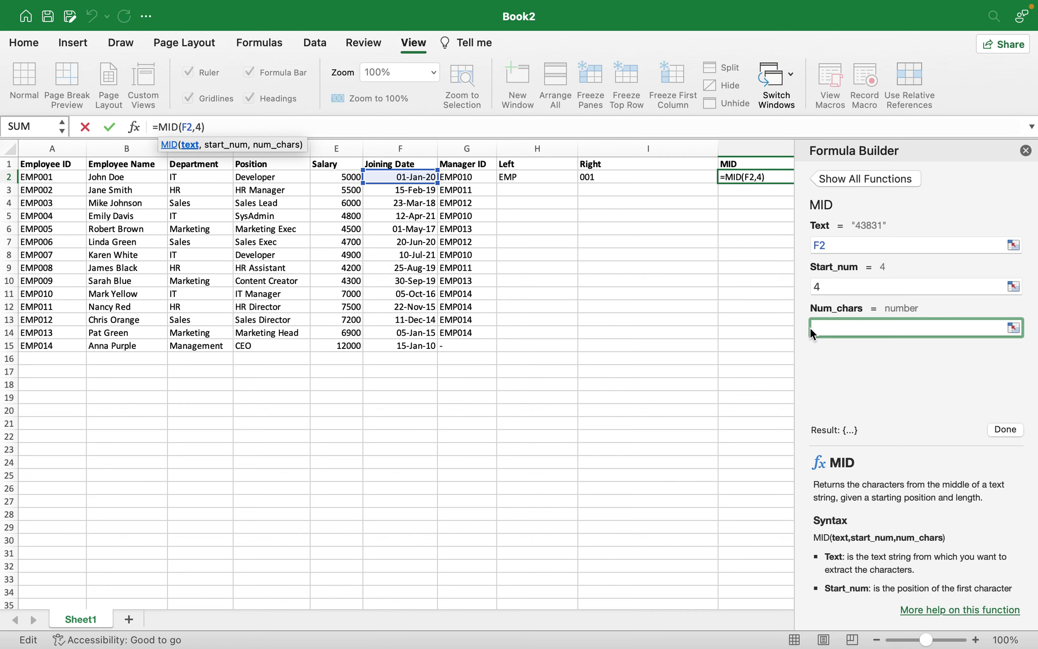
{"action": "type", "text": "3"}
{"action": "left_click", "coordinate": [1005, 429]}
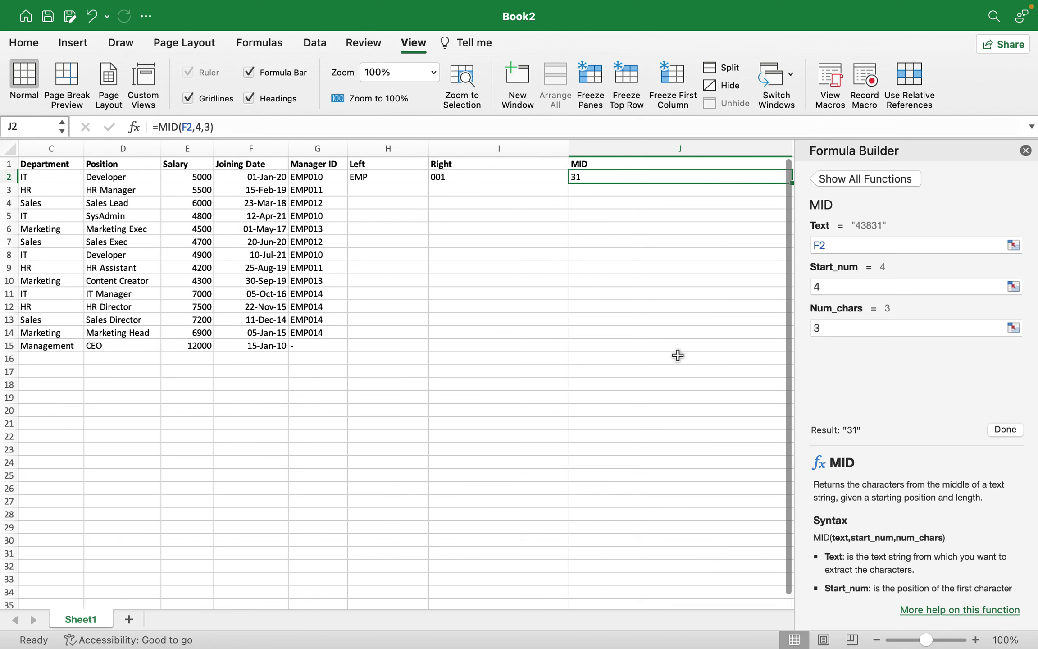
Apply the Short Date number format to the whole Joining Date column and reselect the MID formula cell J2
{"action": "scroll", "coordinate": [678, 355], "scroll_direction": "left", "scroll_amount": 2}
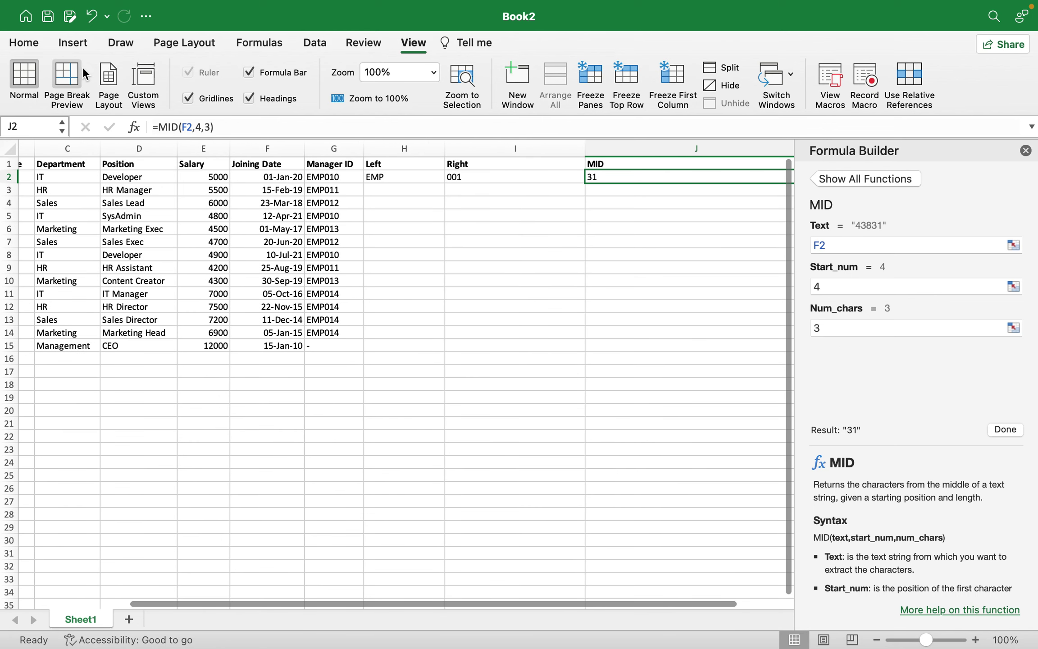
{"action": "left_click", "coordinate": [27, 43]}
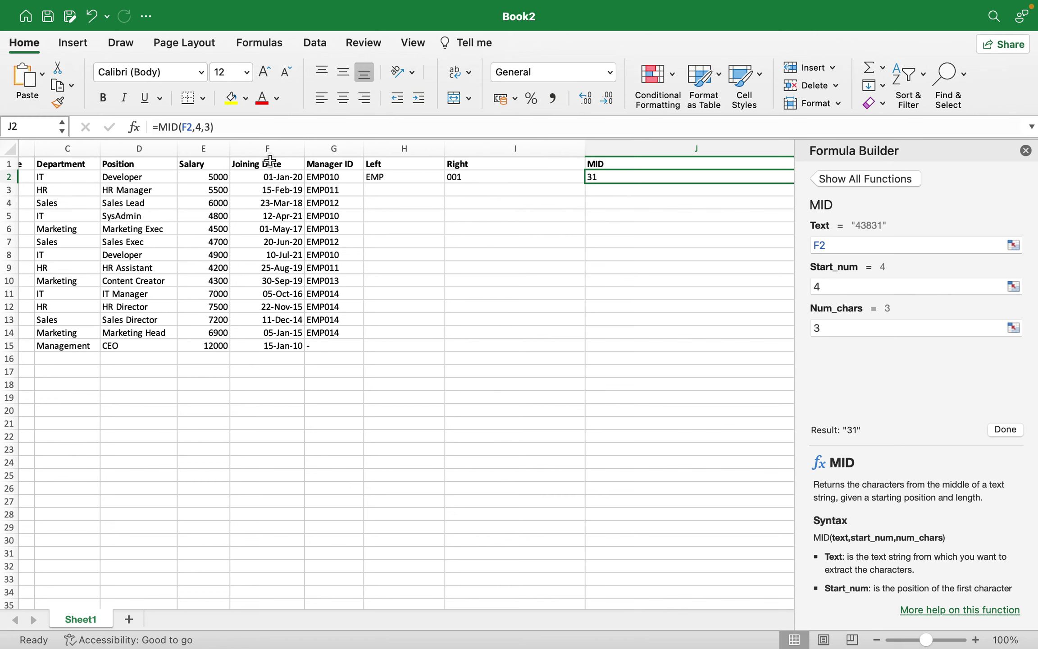
{"action": "left_click", "coordinate": [272, 191]}
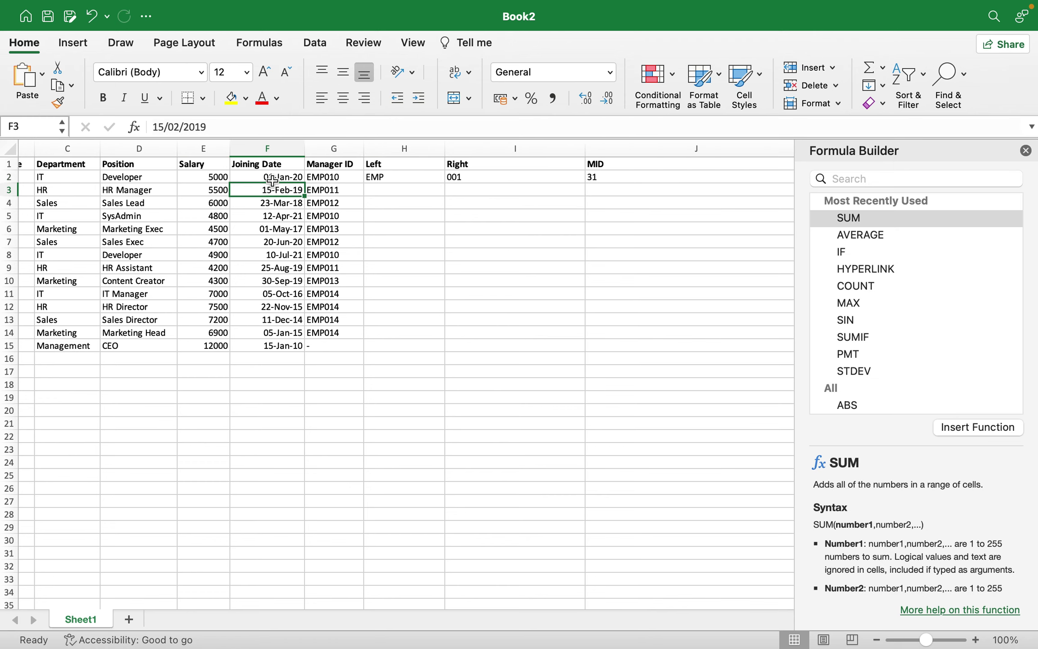
{"action": "left_click", "coordinate": [276, 165]}
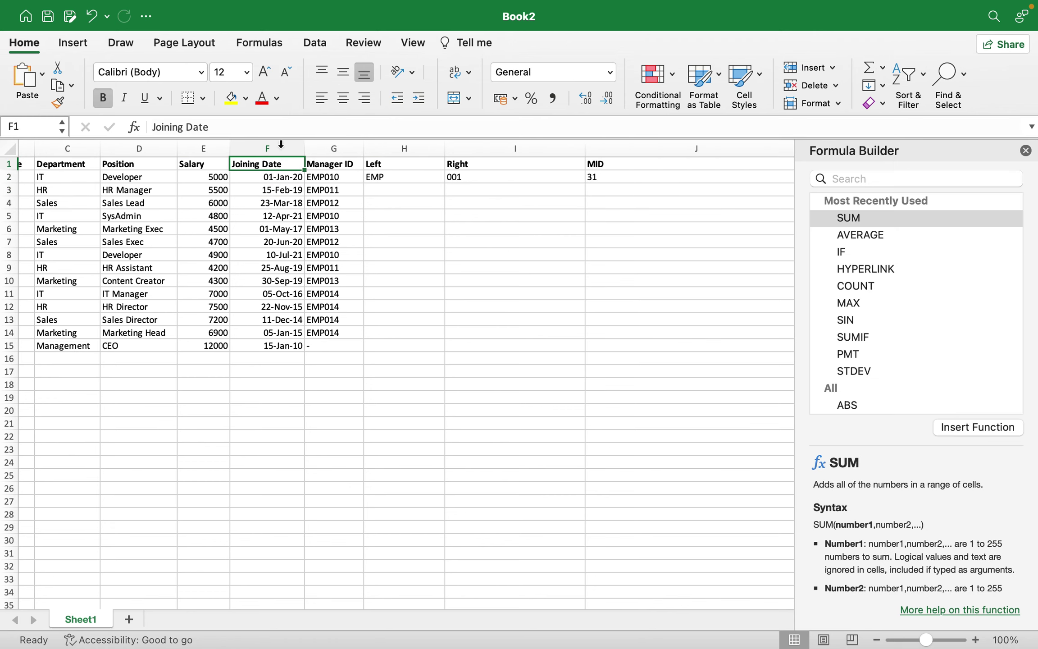
{"action": "left_click", "coordinate": [281, 144]}
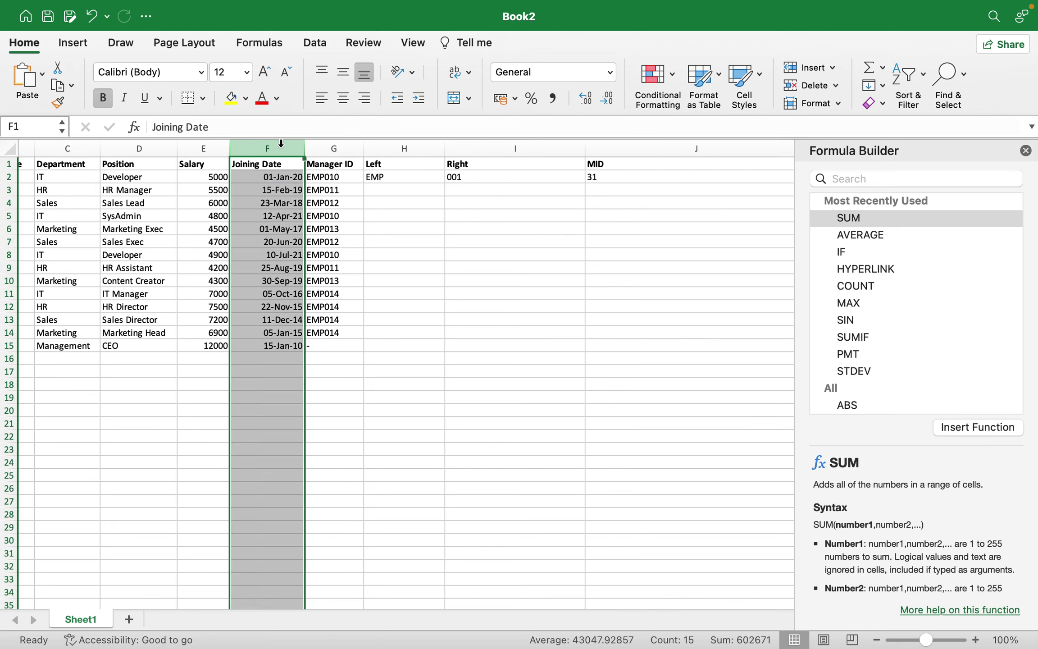
{"action": "left_click", "coordinate": [610, 70]}
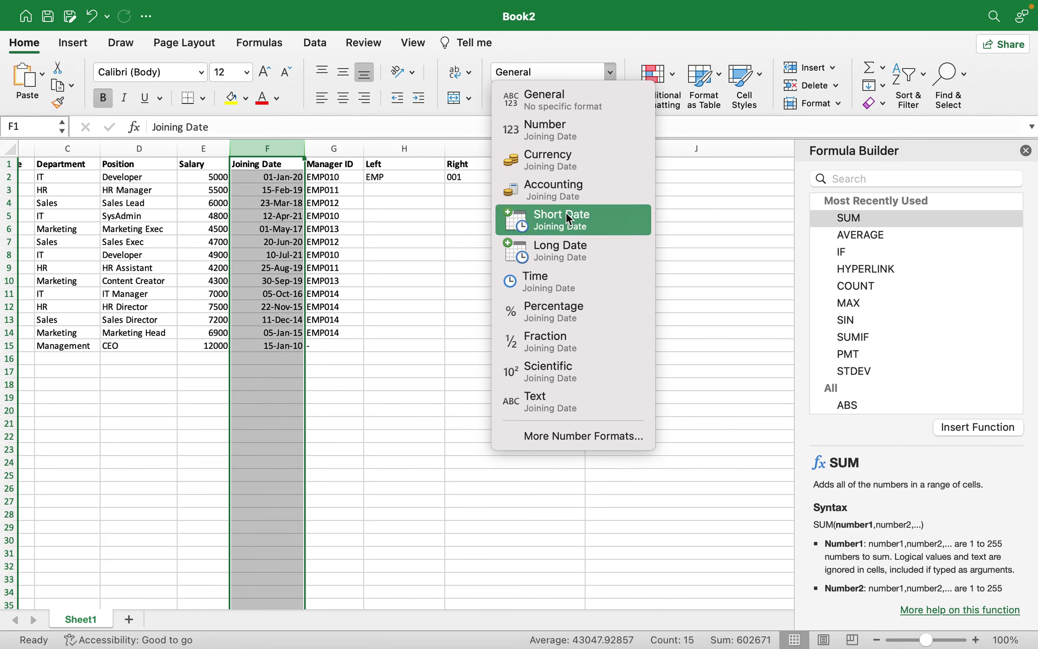
{"action": "key", "text": "Escape"}
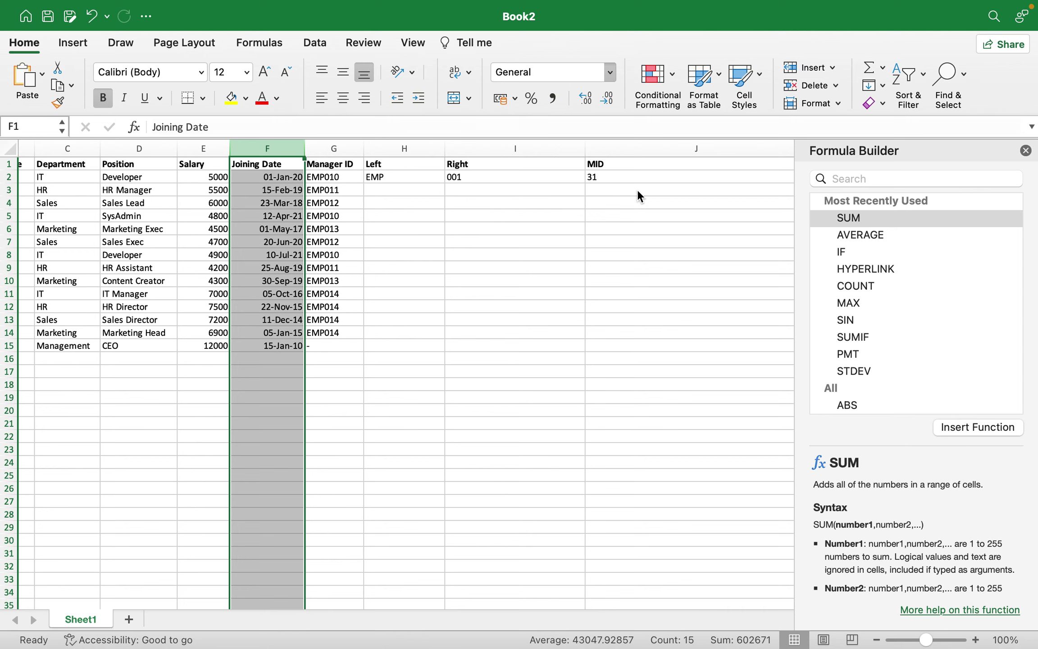
{"action": "left_click", "coordinate": [624, 178]}
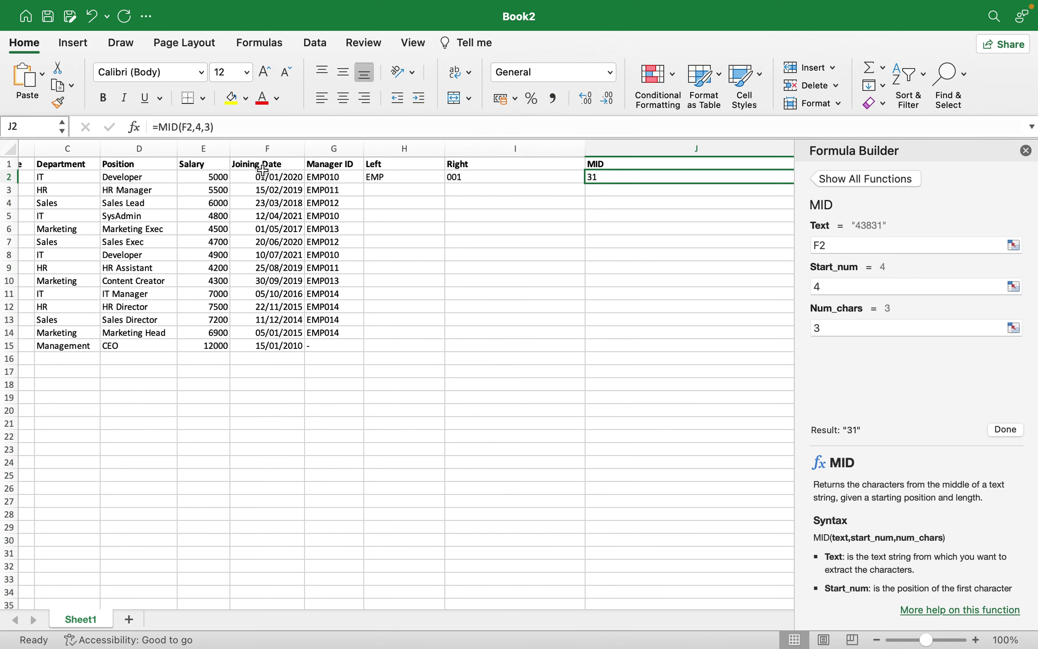
Apply the custom number format dd-mmm-yyyy to the whole Joining Date column
{"action": "left_click", "coordinate": [279, 148]}
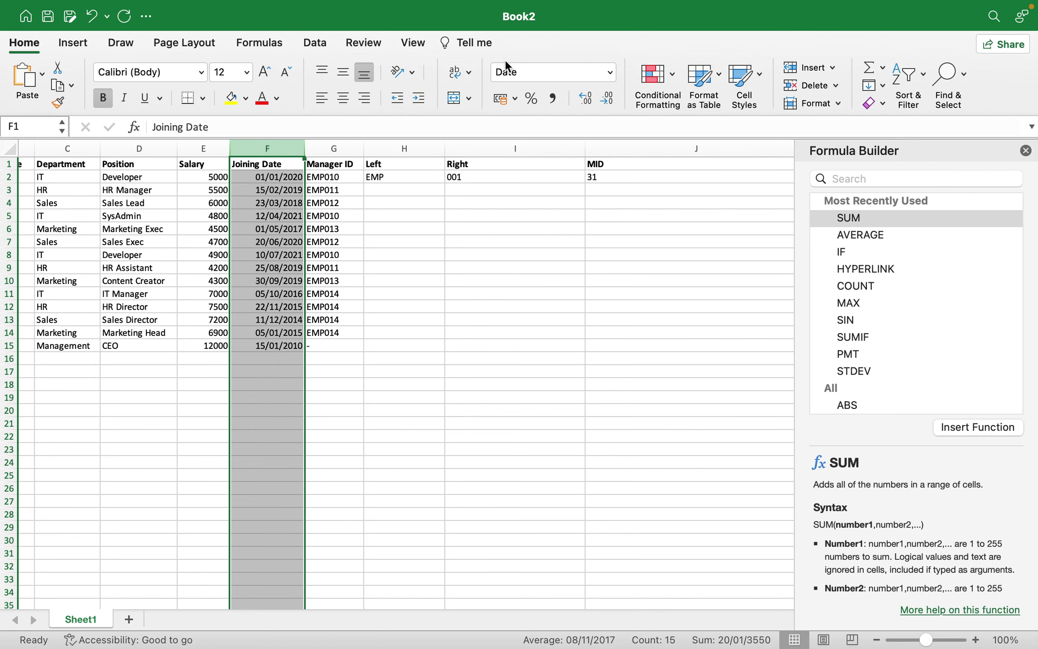
{"action": "left_click", "coordinate": [546, 71]}
{"action": "left_click", "coordinate": [611, 75]}
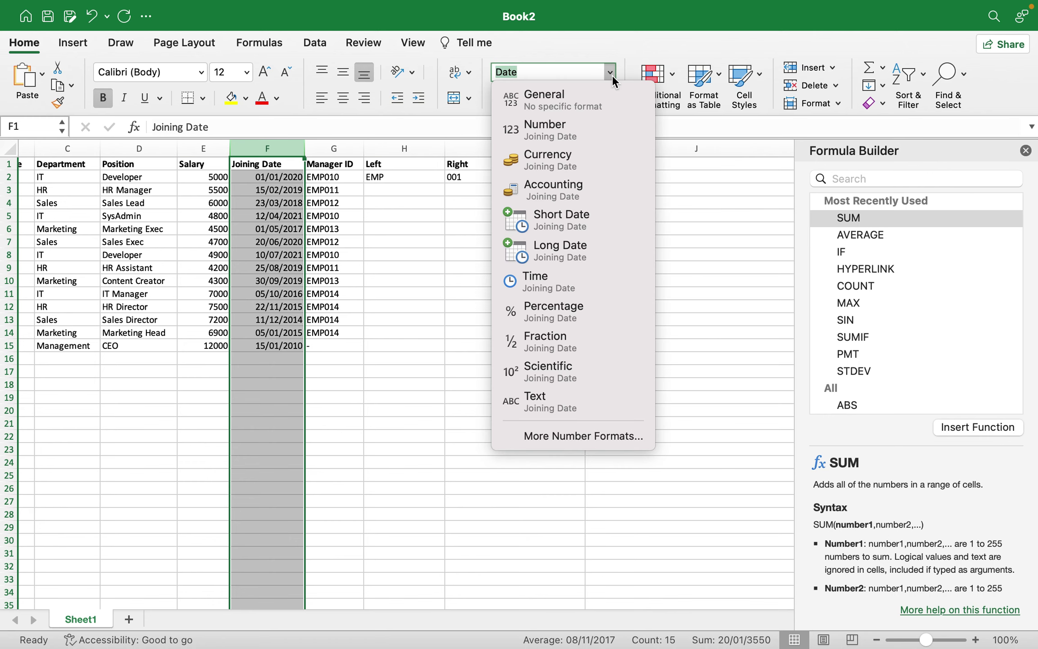
{"action": "left_click", "coordinate": [543, 435]}
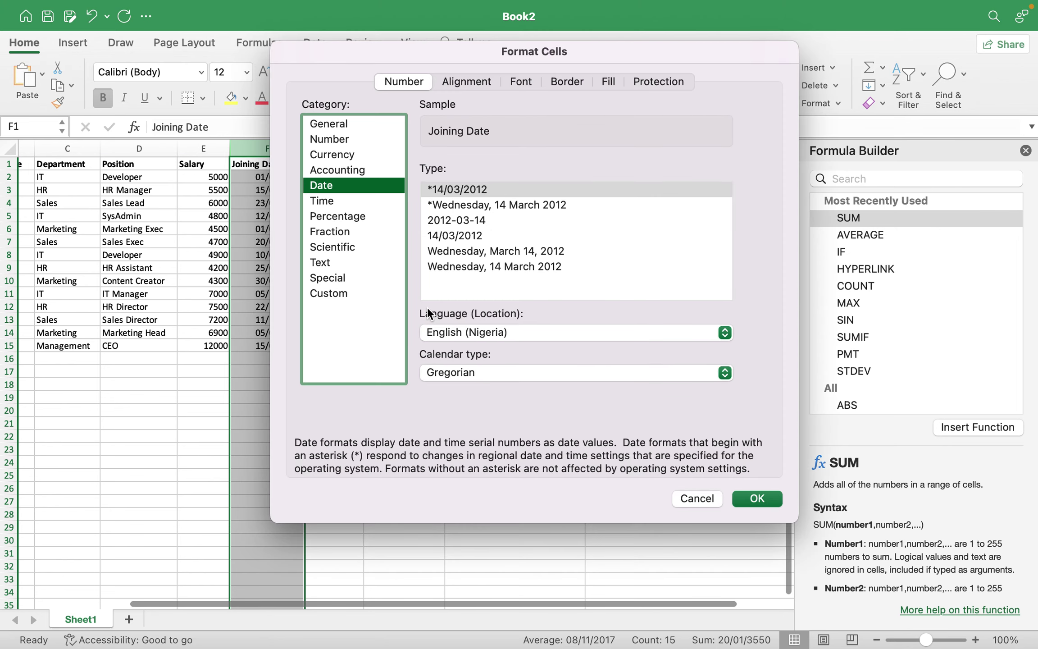
{"action": "left_click", "coordinate": [342, 294]}
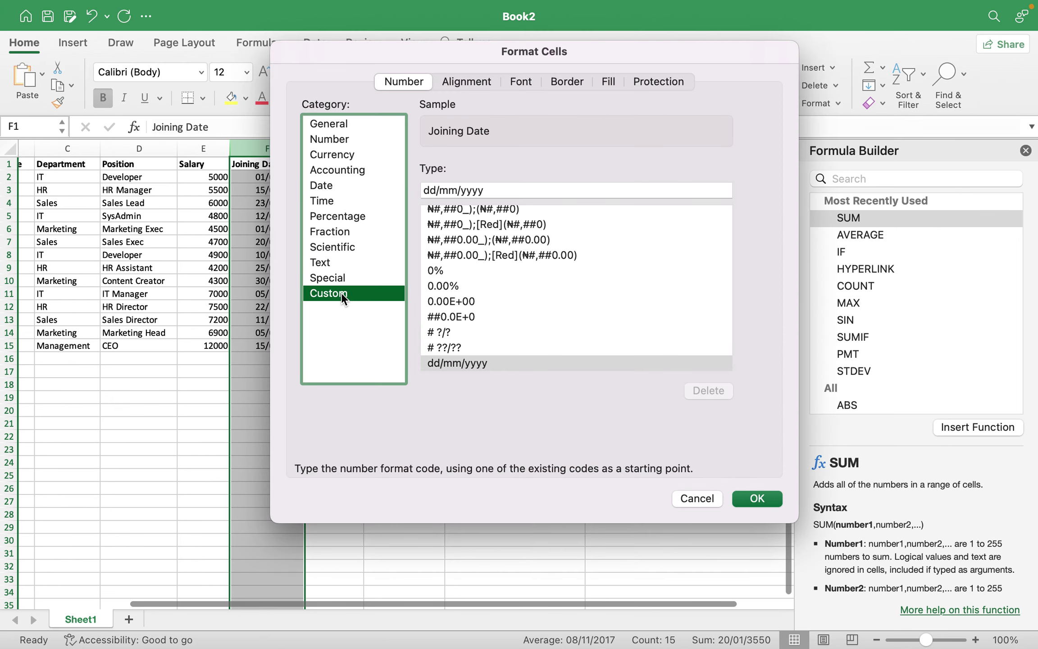
{"action": "left_click", "coordinate": [509, 182]}
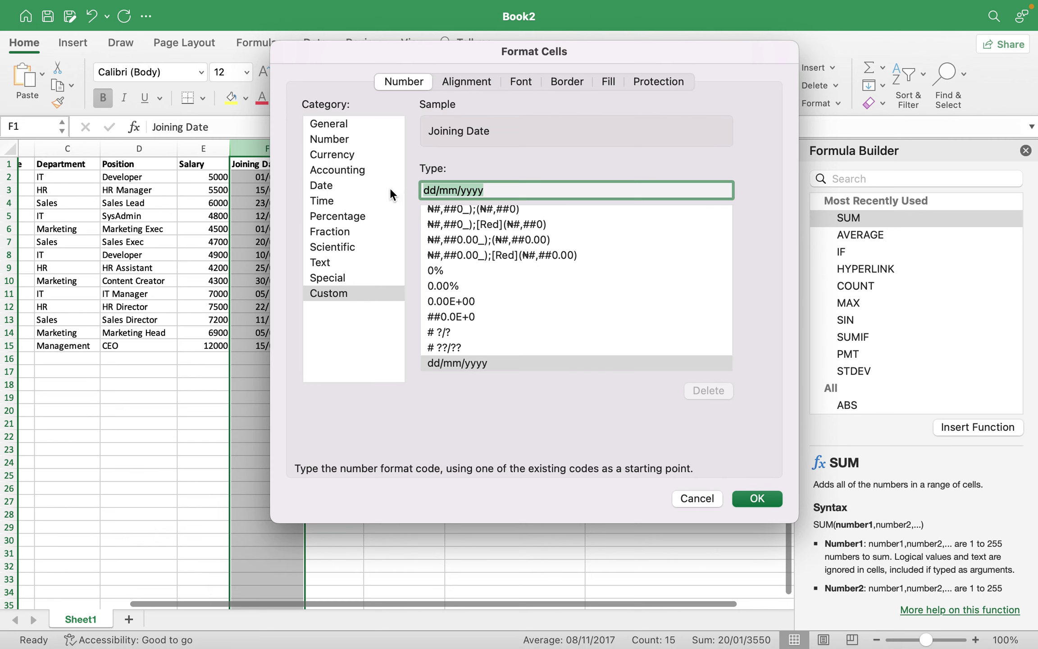
{"action": "type", "text": "dd-yyy"}
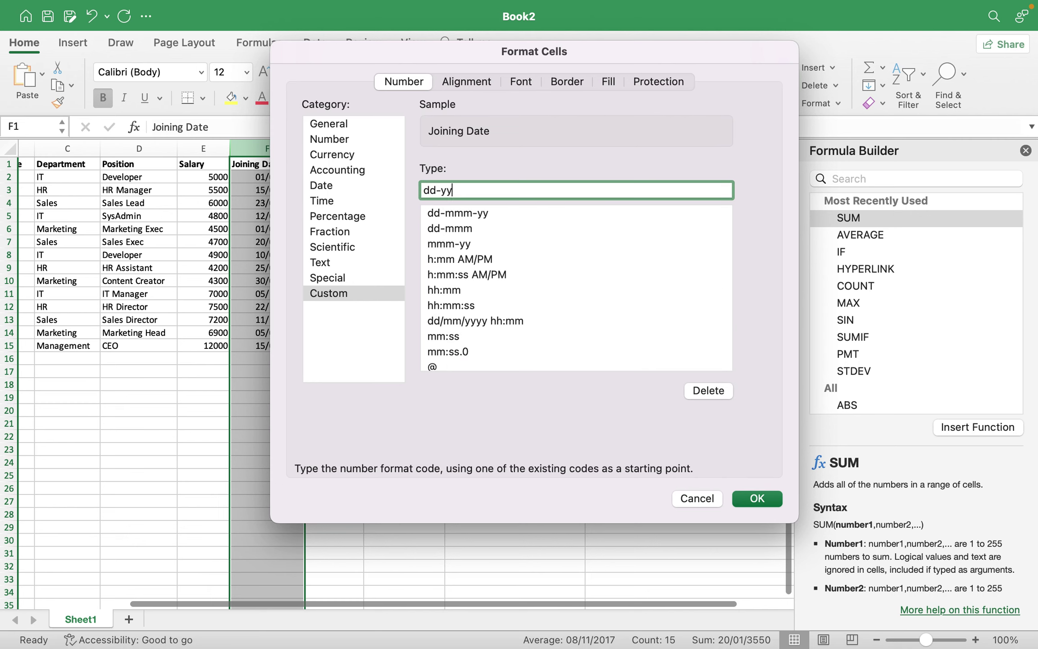
{"action": "key", "text": "BackSpace"}
{"action": "key", "text": "BackSpace"}
{"action": "type", "text": "mmm"}
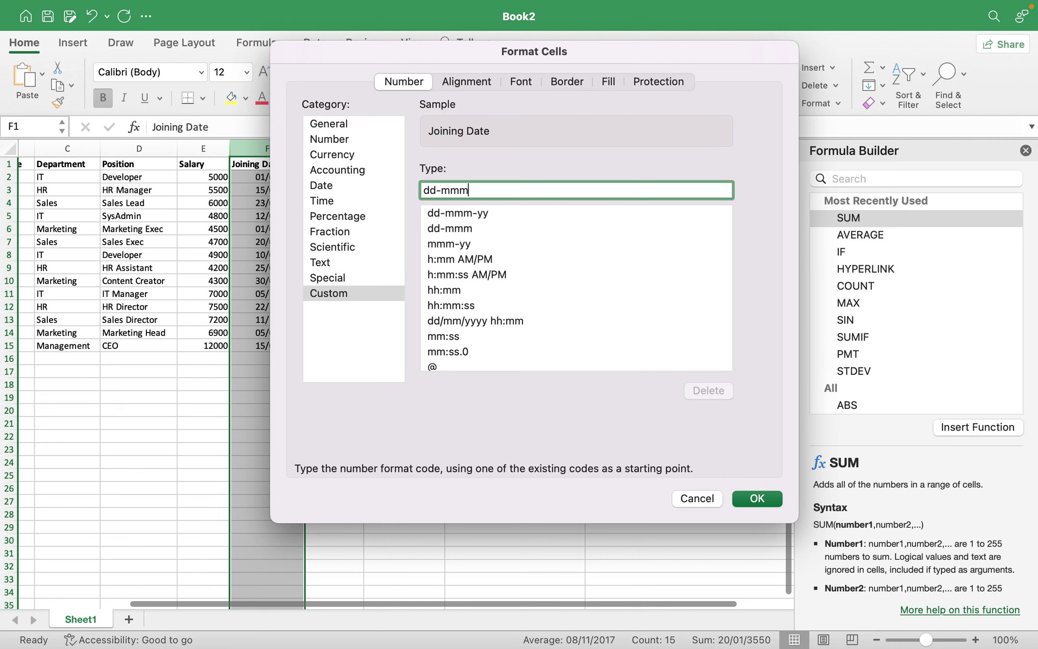
{"action": "type", "text": "-"}
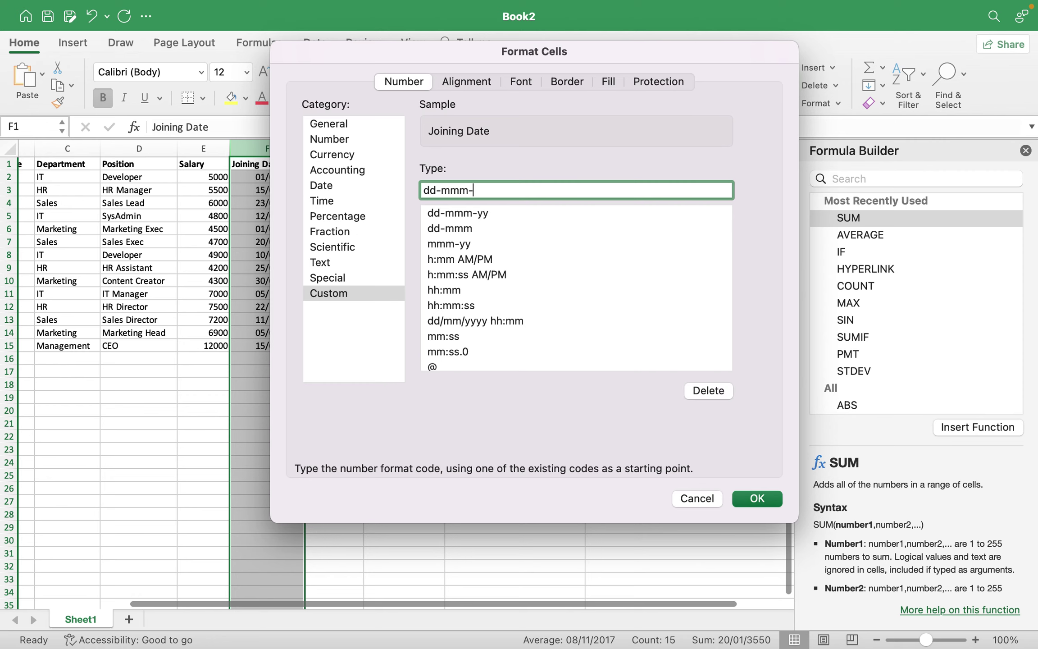
{"action": "type", "text": "yyyy"}
{"action": "left_click", "coordinate": [757, 498]}
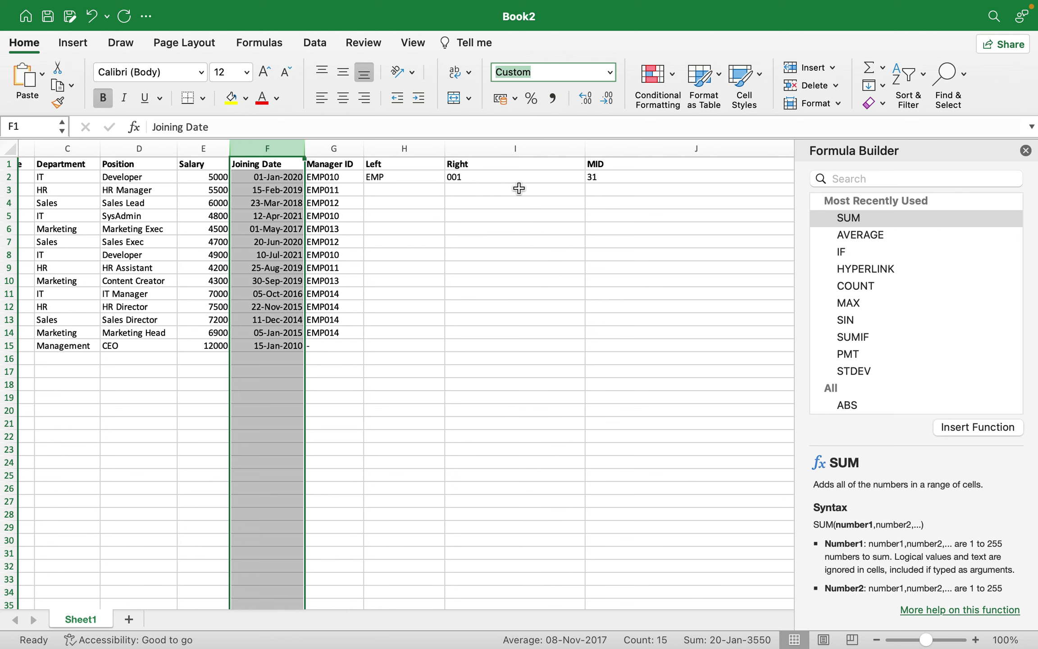
Delete the MID formula from J2
{"action": "left_click", "coordinate": [606, 174]}
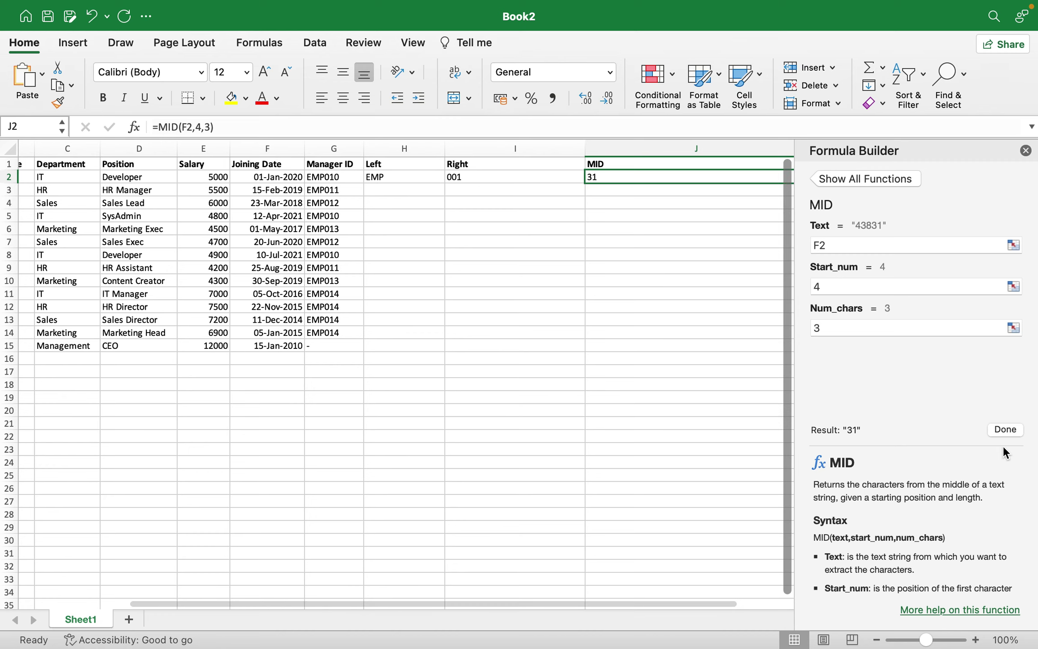
{"action": "left_click_drag", "start_coordinate": [681, 182], "coordinate": [680, 185]}
{"action": "key", "text": "Delete"}
Enter the formula =MID(F2, 4 , 3) directly in J2
{"action": "scroll", "coordinate": [680, 184], "scroll_direction": "right", "scroll_amount": 5}
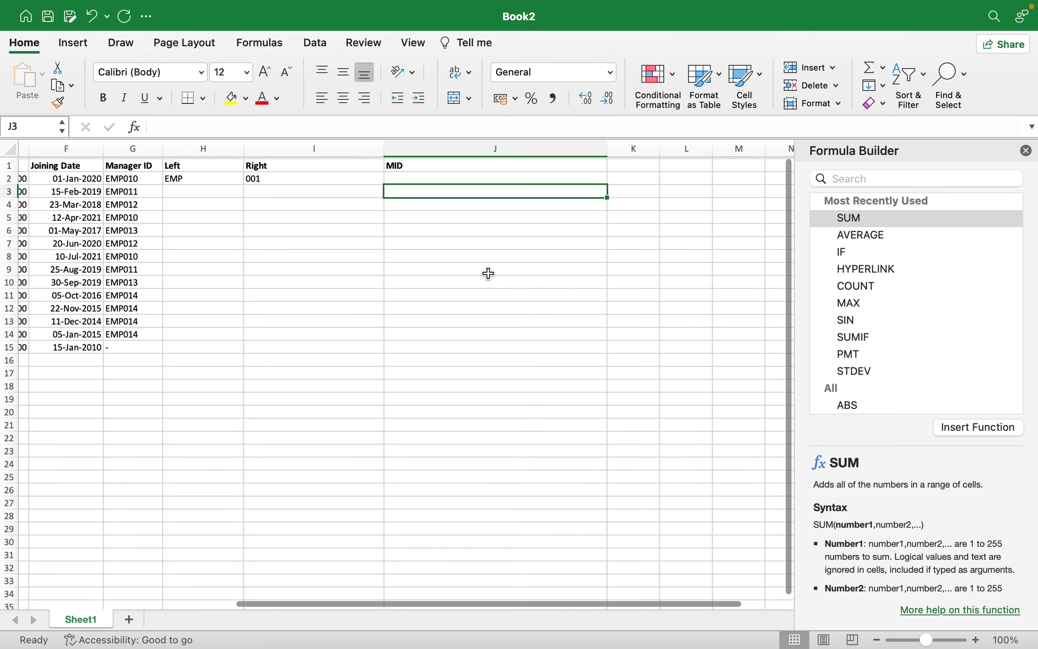
{"action": "scroll", "coordinate": [491, 252], "scroll_direction": "left", "scroll_amount": 2}
{"action": "left_click", "coordinate": [441, 175]}
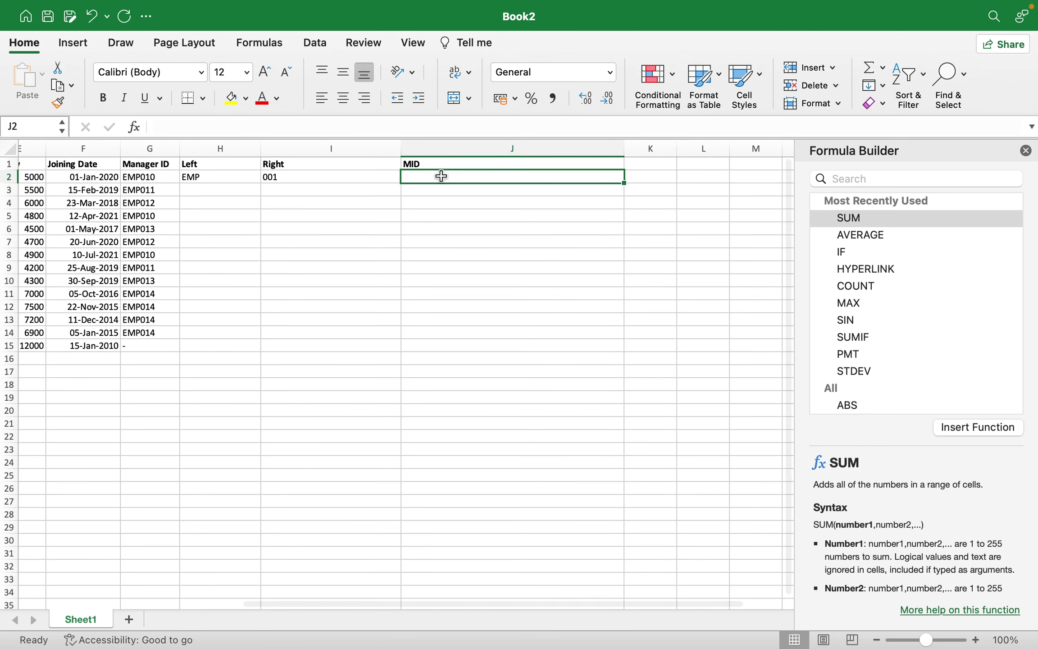
{"action": "type", "text": "=mi"}
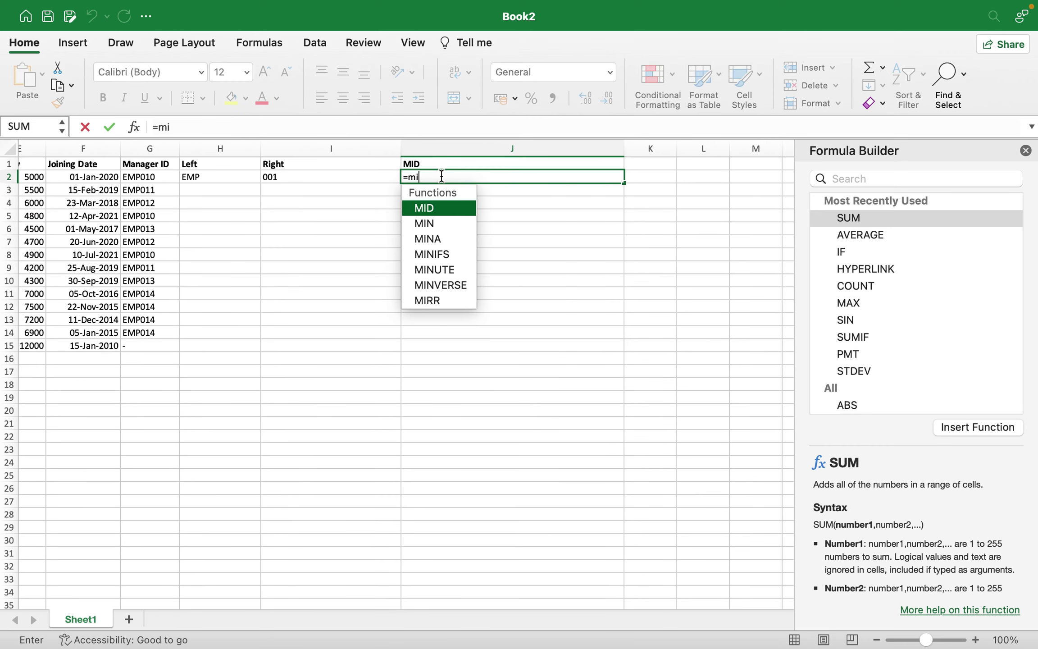
{"action": "double_click", "coordinate": [424, 205]}
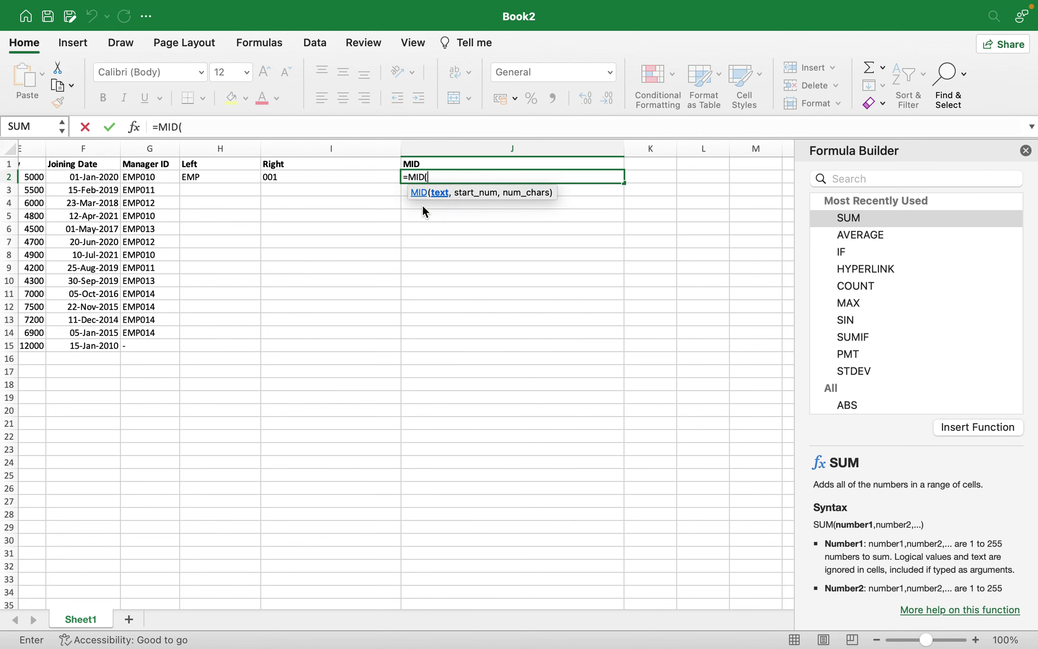
{"action": "scroll", "coordinate": [135, 180], "scroll_direction": "left", "scroll_amount": 1}
{"action": "left_click", "coordinate": [112, 176]}
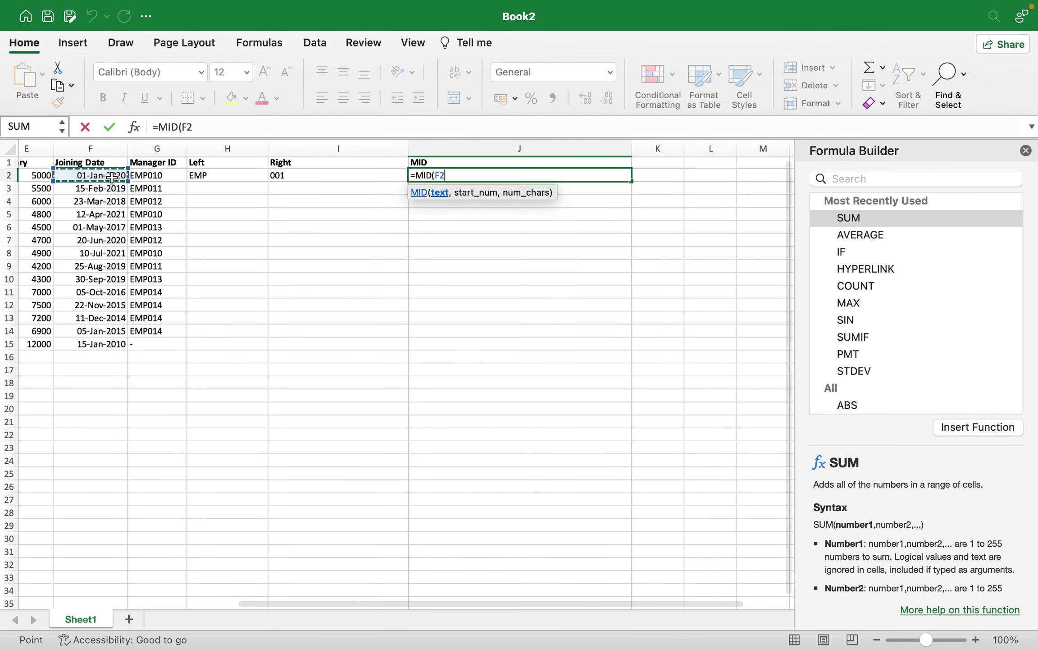
{"action": "type", "text": ", 4"}
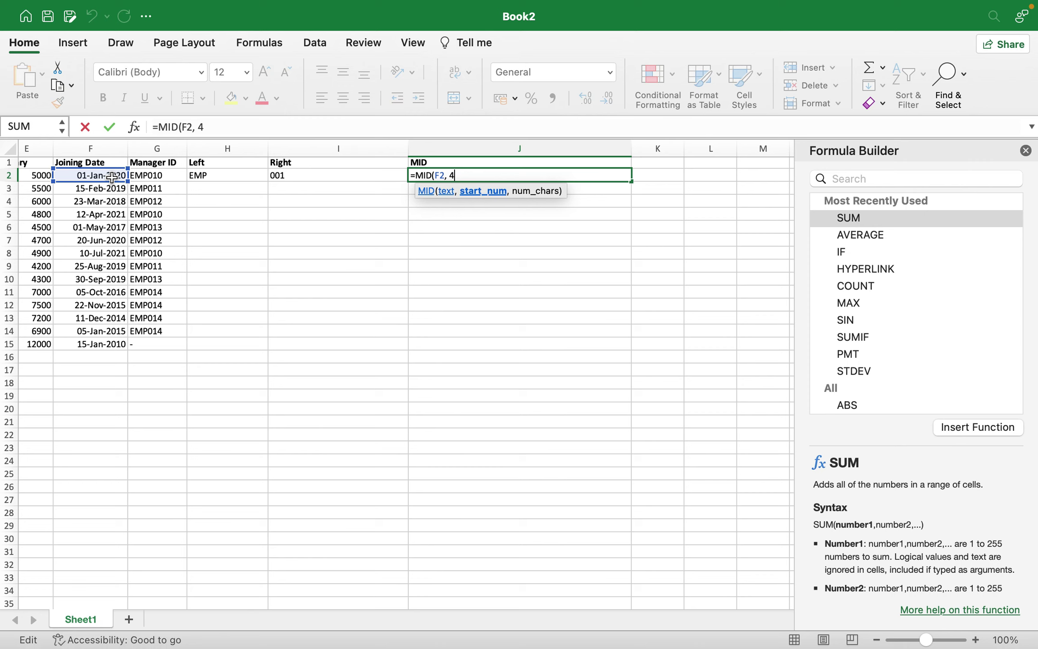
{"action": "type", "text": " ,"}
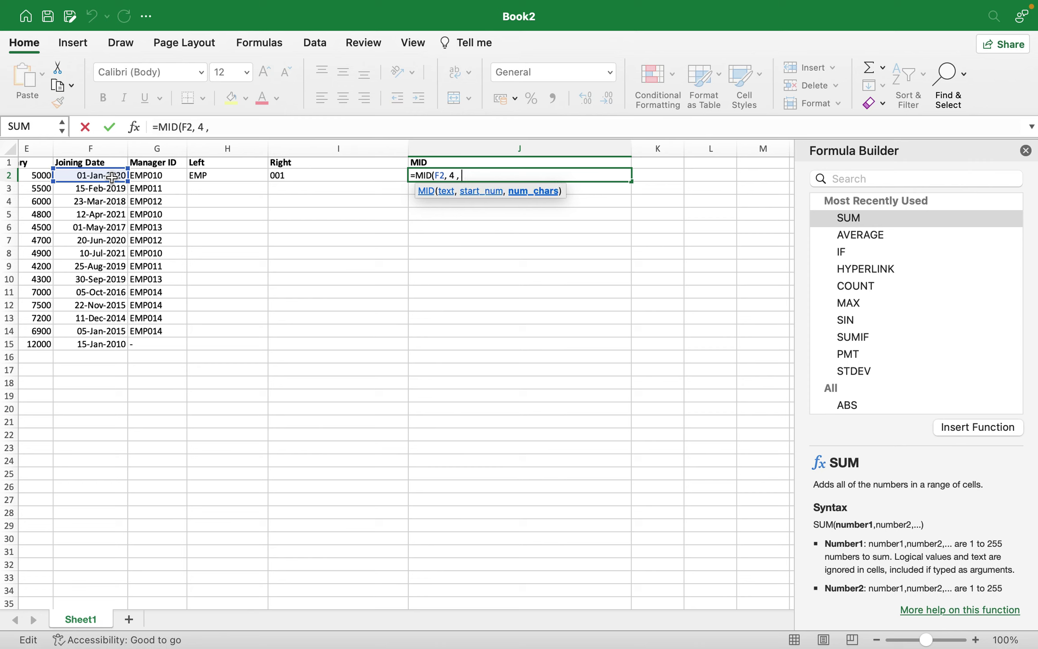
{"action": "type", "text": " 3)"}
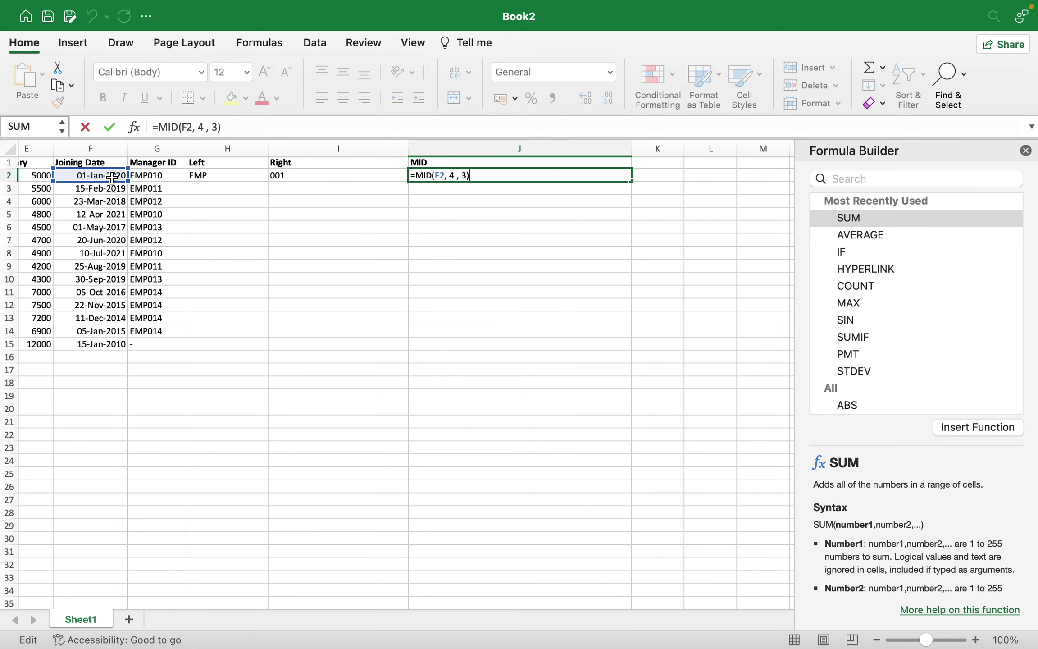
{"action": "key", "text": "Return"}
{"action": "scroll", "coordinate": [161, 201], "scroll_direction": "left", "scroll_amount": 5}
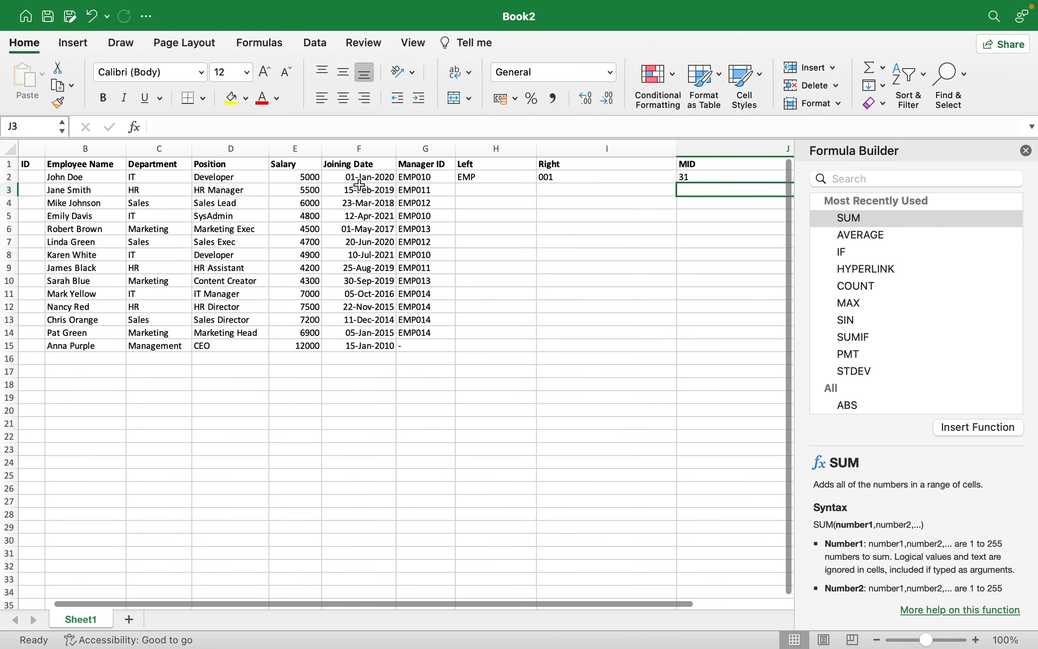
Set the start number of the MID formula in J2 to 3
{"action": "double_click", "coordinate": [363, 178]}
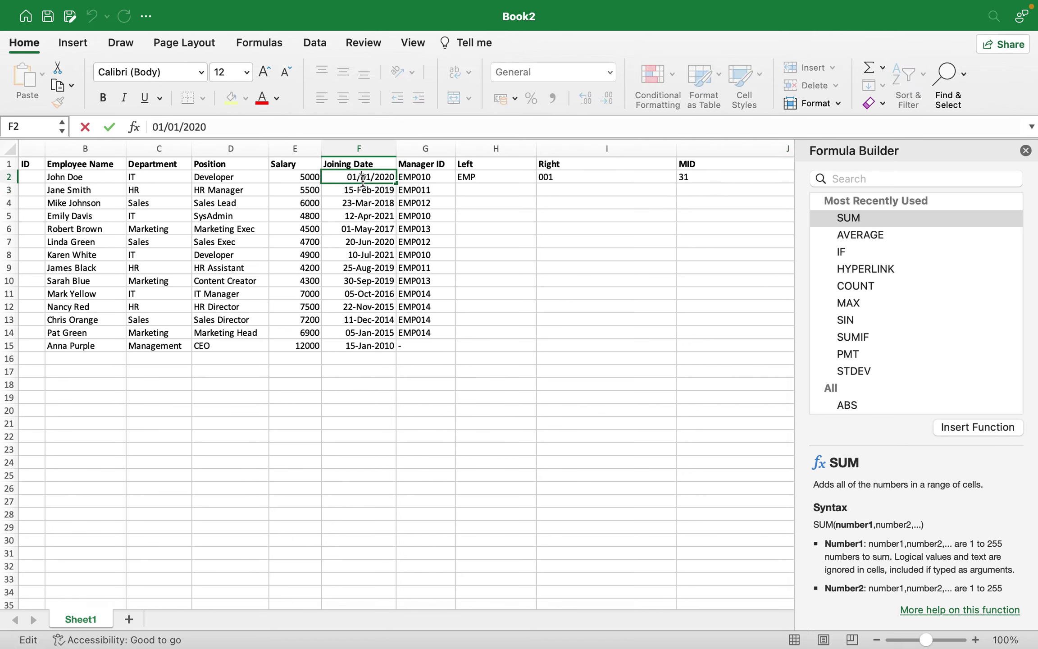
{"action": "left_click", "coordinate": [727, 177]}
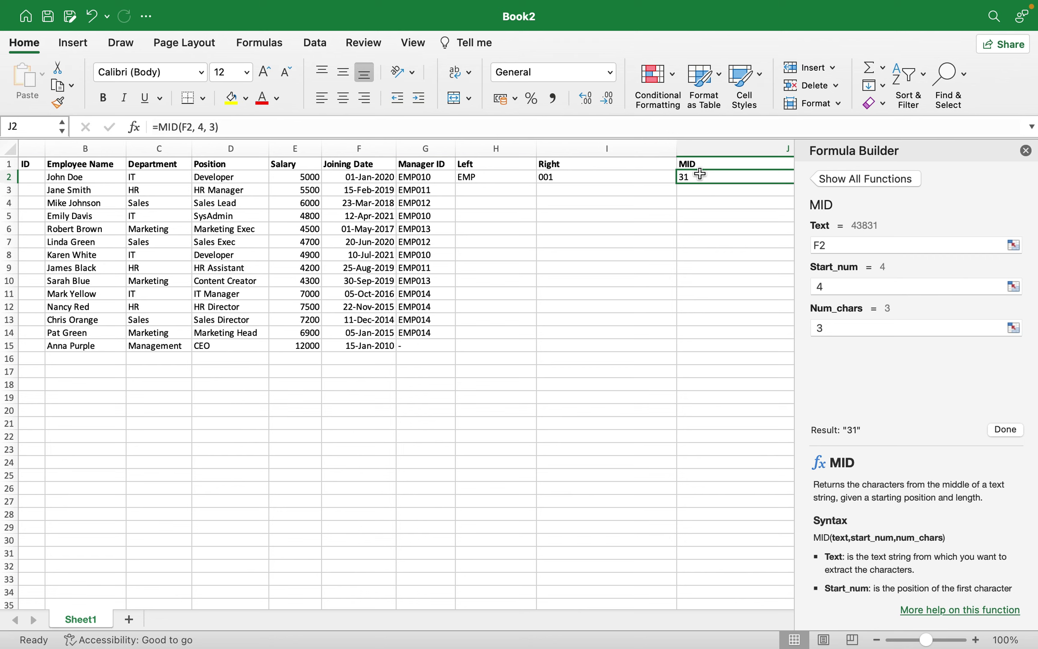
{"action": "left_click", "coordinate": [823, 286]}
{"action": "key", "text": "BackSpace"}
{"action": "type", "text": "3"}
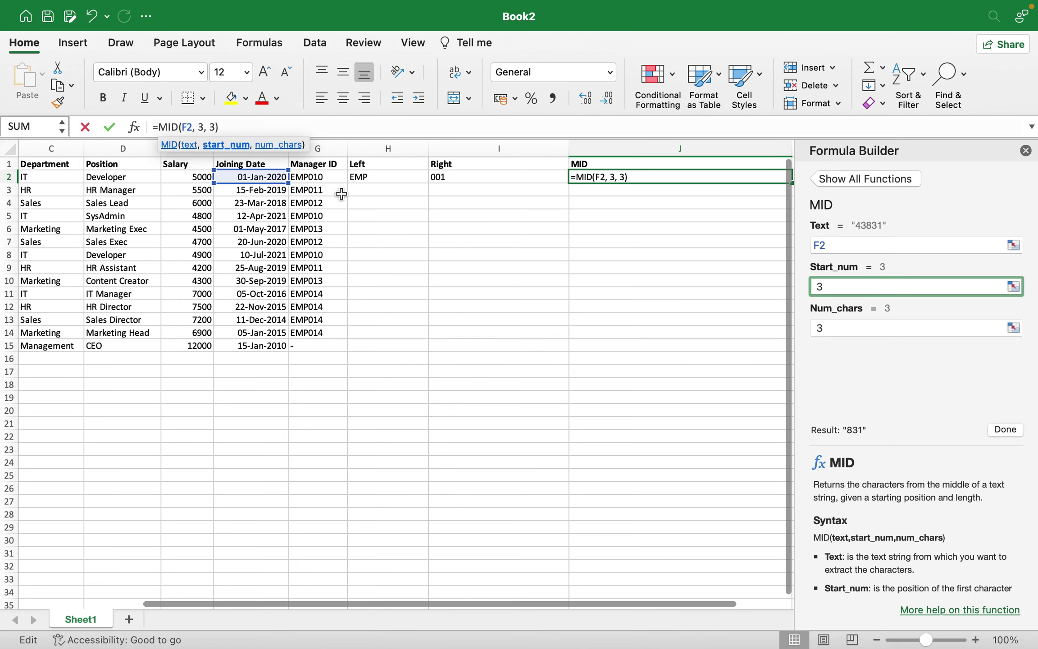
Point the MID formula in J2 at the Manager ID in G2 with start number 2, and close the Formula Builder
{"action": "left_click", "coordinate": [854, 244]}
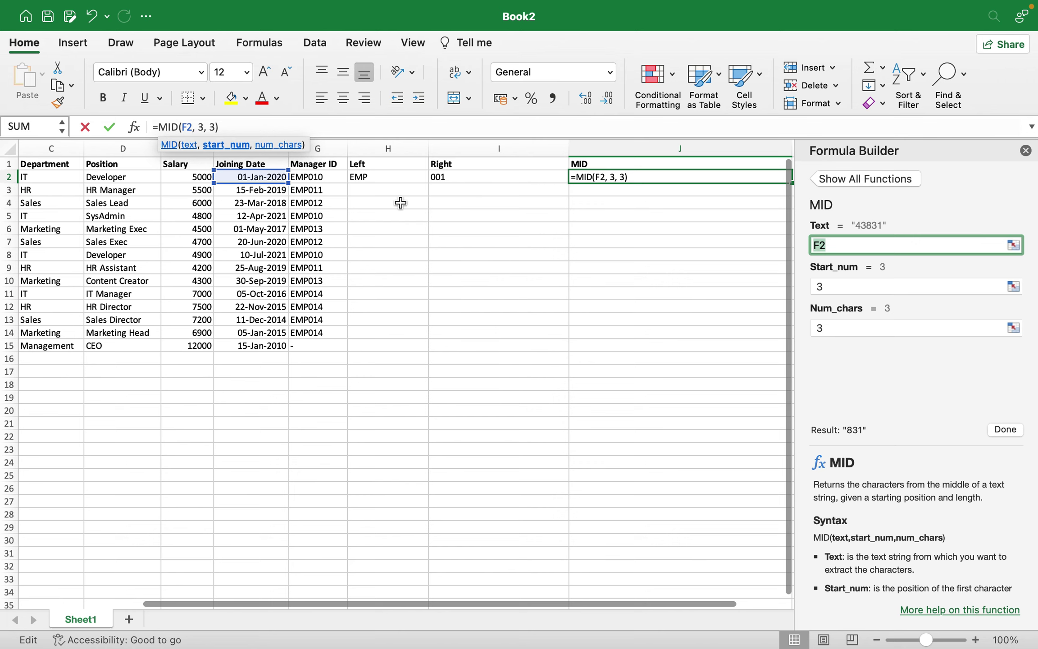
{"action": "key", "text": "BackSpace"}
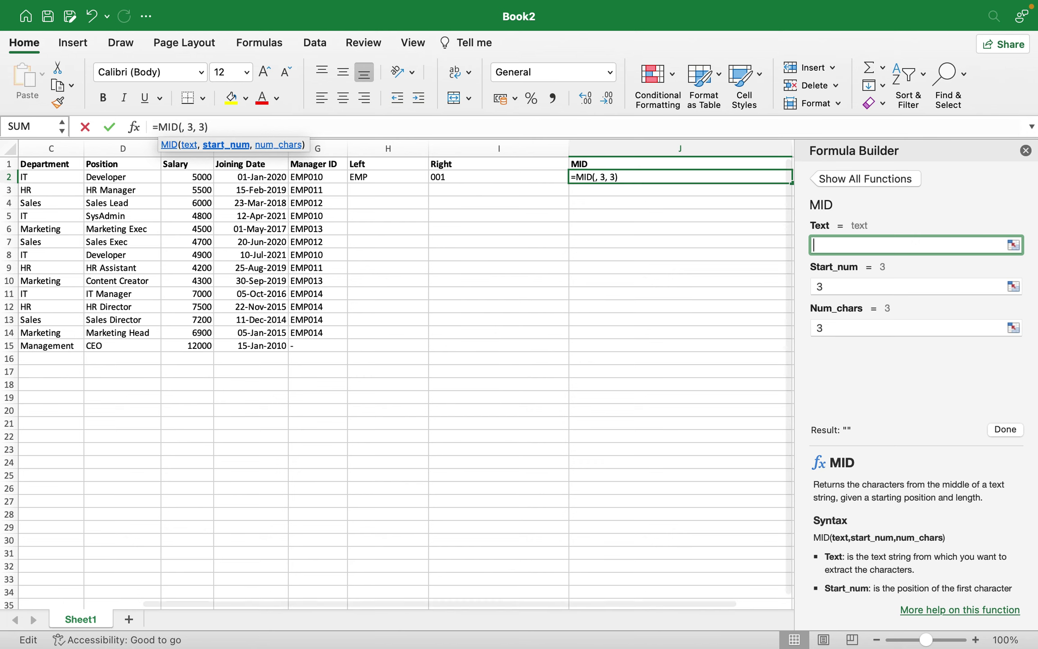
{"action": "left_click", "coordinate": [310, 176]}
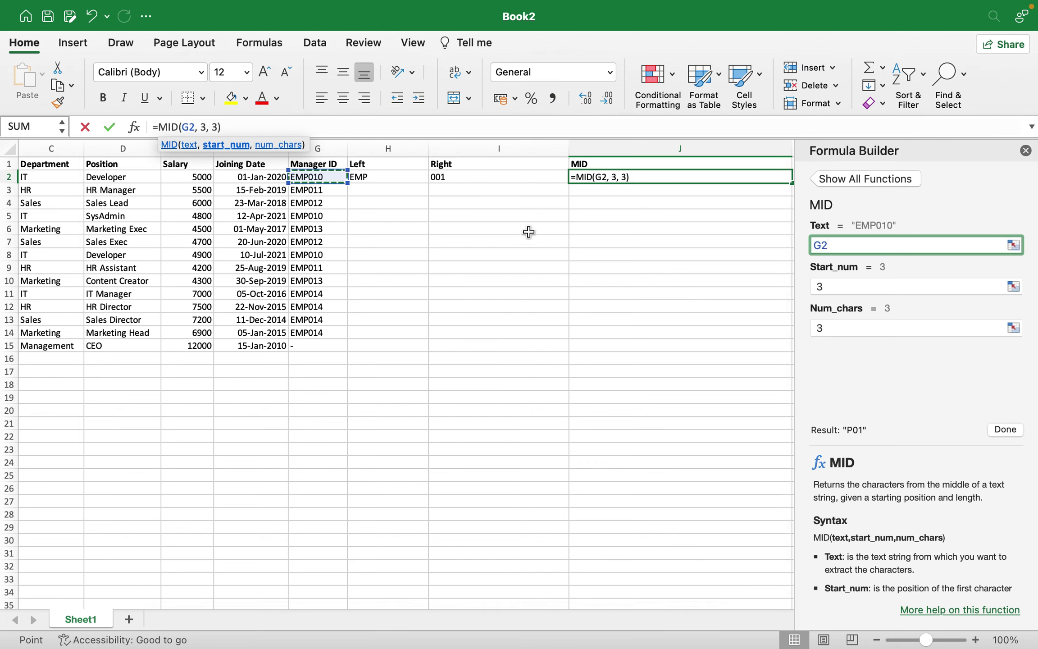
{"action": "left_click", "coordinate": [831, 287]}
{"action": "key", "text": "BackSpace"}
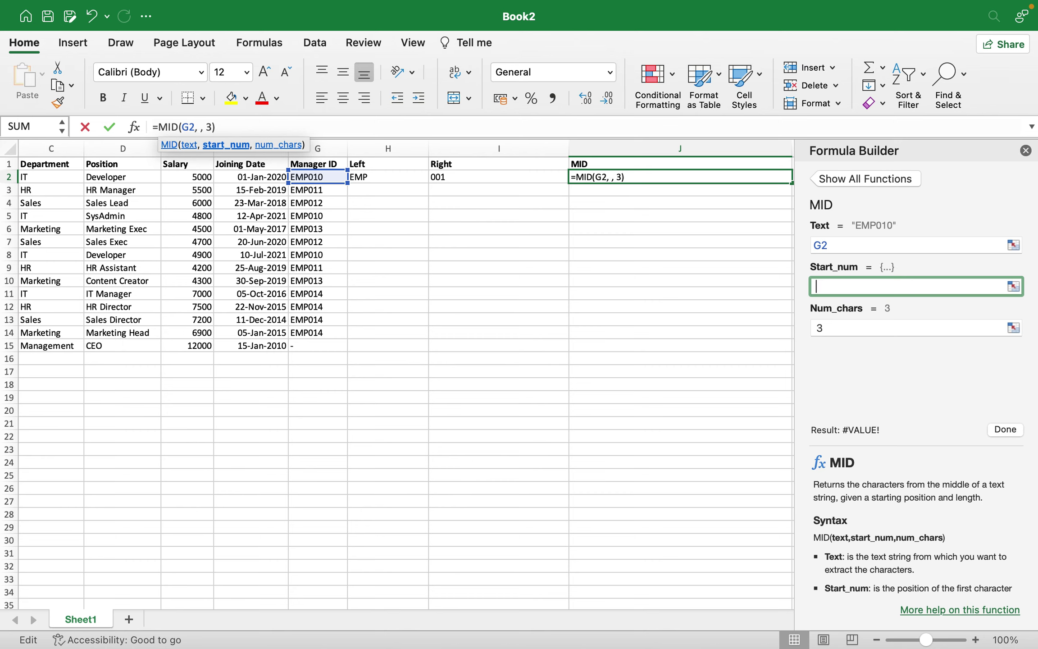
{"action": "type", "text": "2"}
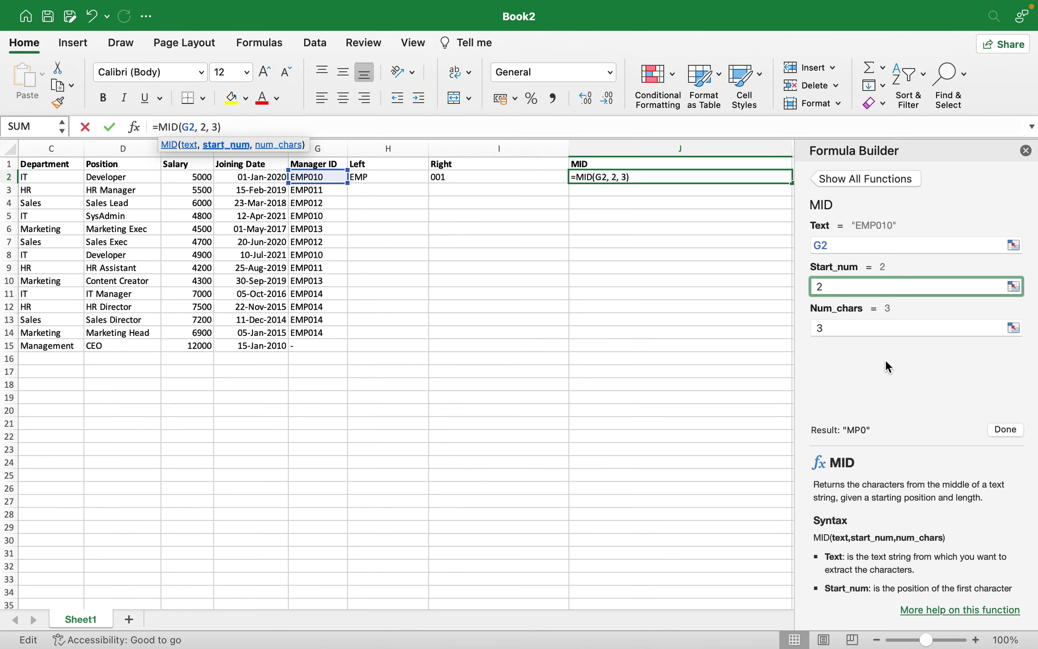
{"action": "left_click", "coordinate": [997, 428]}
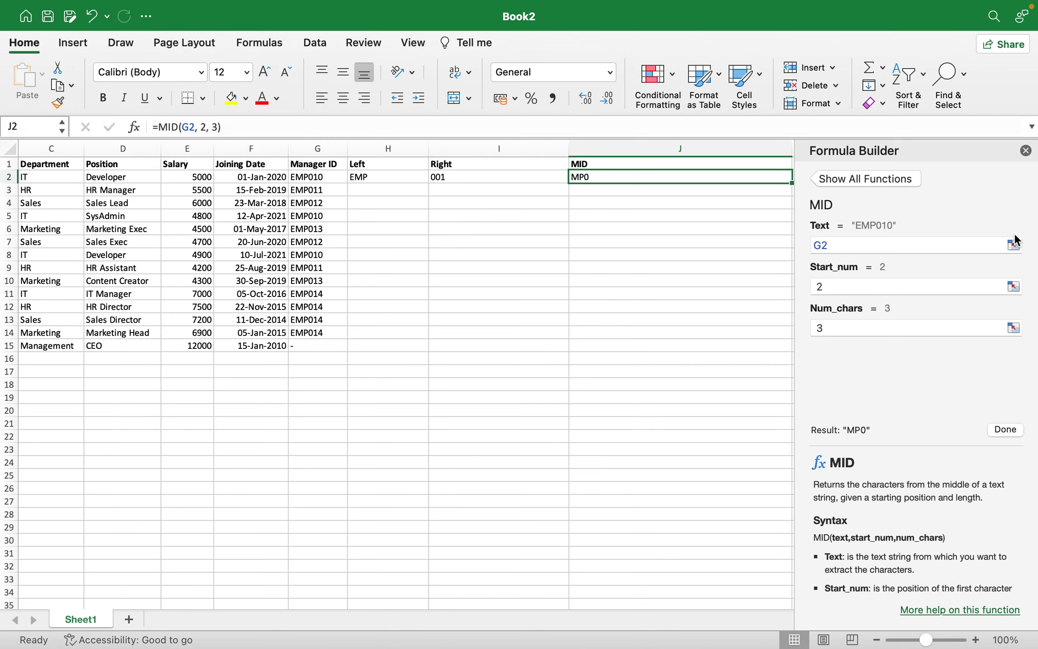
{"action": "left_click", "coordinate": [1025, 151]}
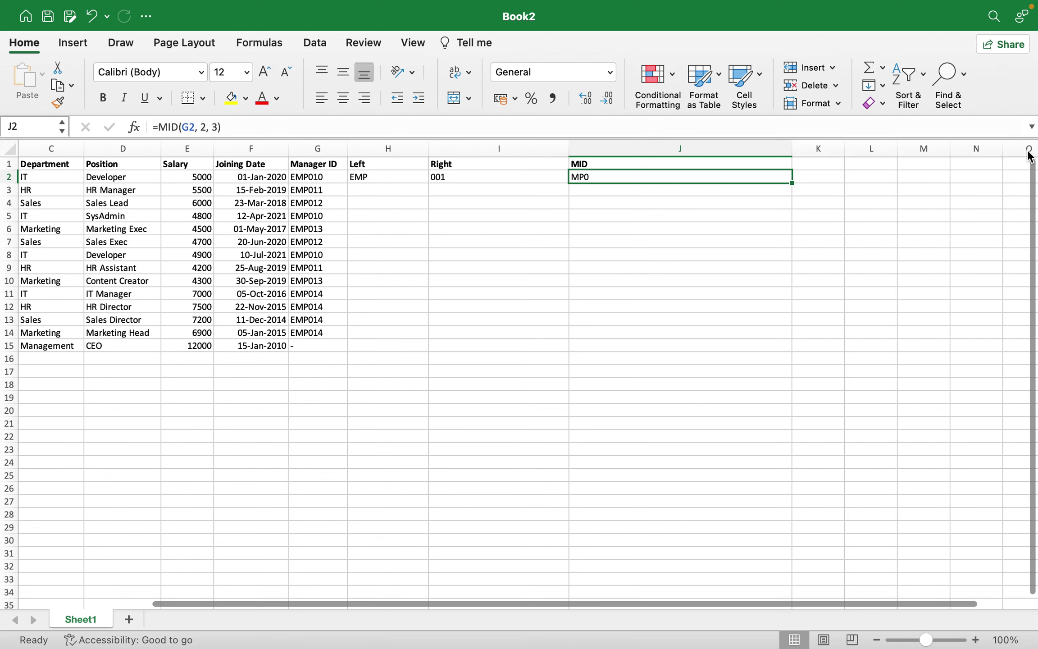
{"action": "scroll", "coordinate": [859, 250], "scroll_direction": "left", "scroll_amount": 5}
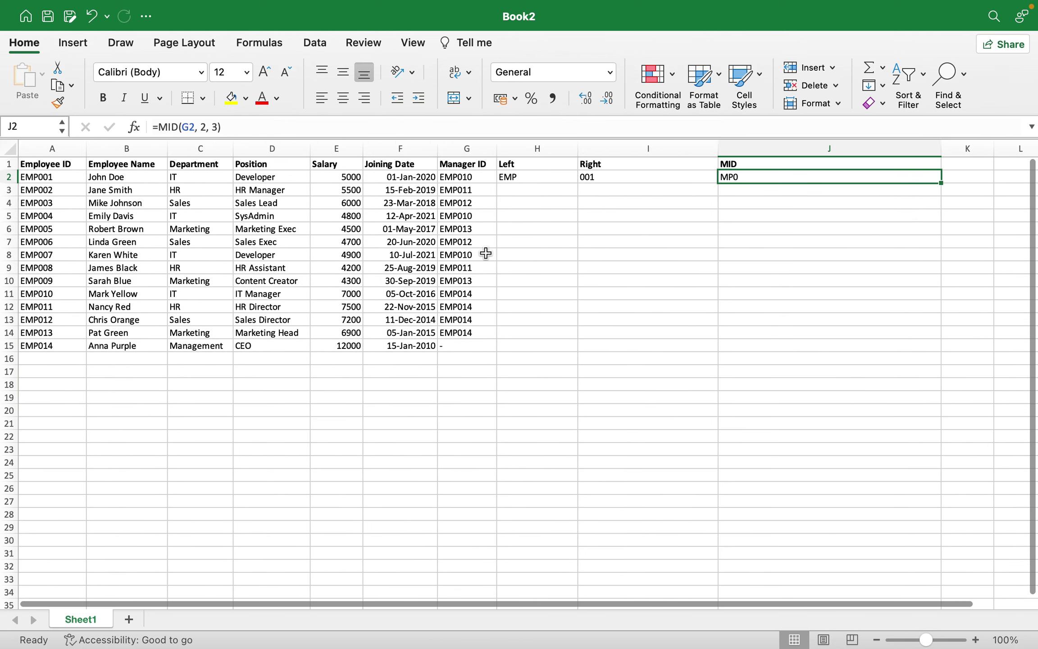
{"action": "left_click", "coordinate": [397, 203]}
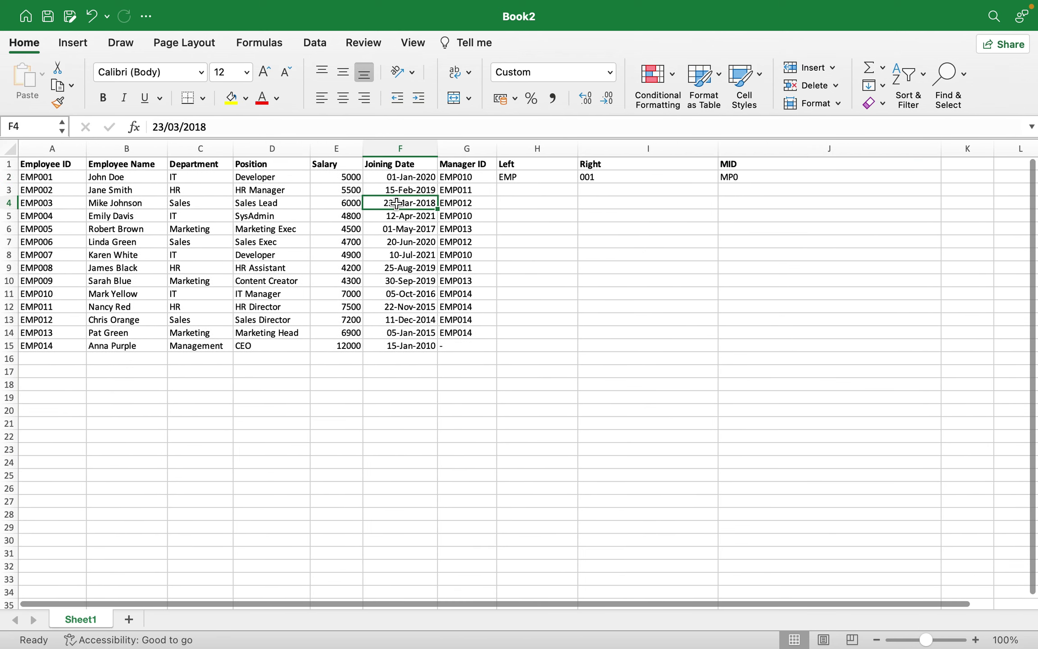
{"action": "left_click", "coordinate": [403, 176]}
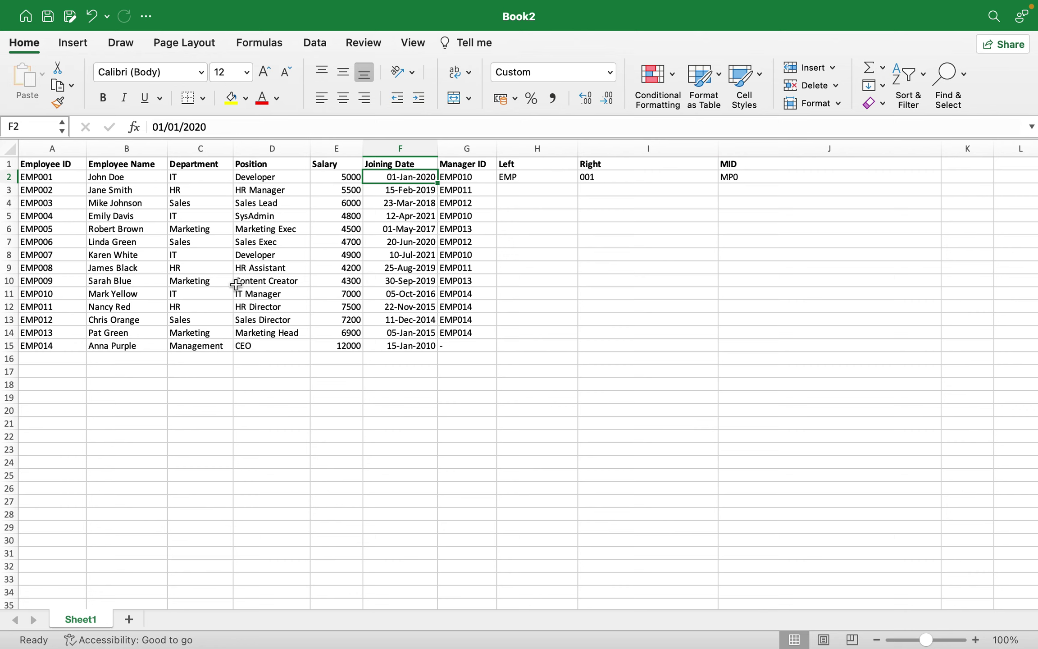
{"action": "mouse_move", "coordinate": [285, 647]}
{"action": "left_click", "coordinate": [728, 177]}
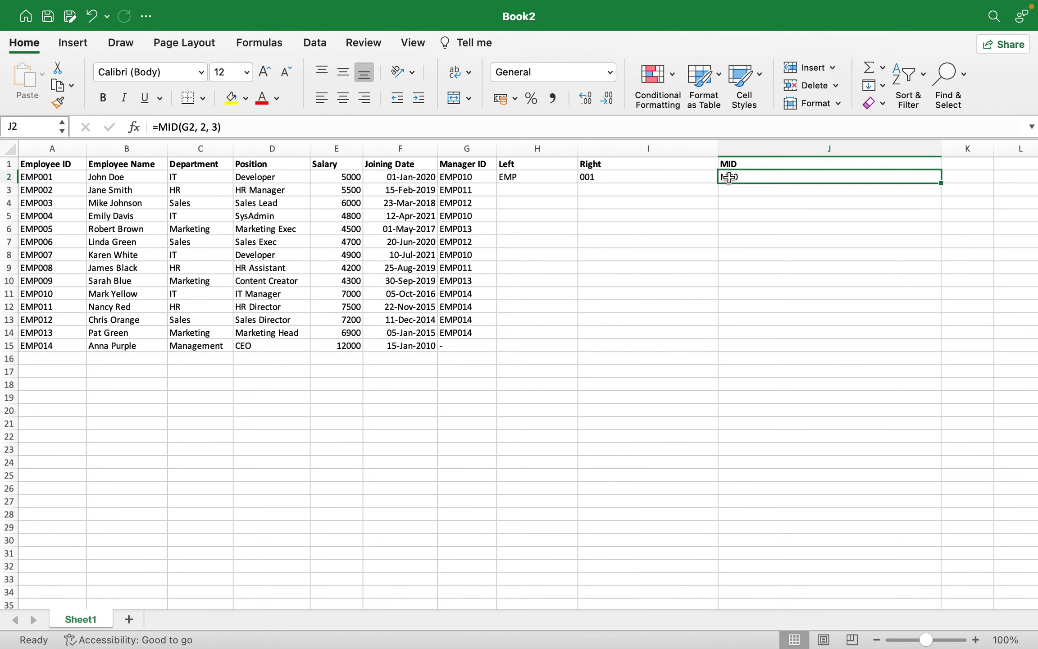
{"action": "double_click", "coordinate": [728, 177]}
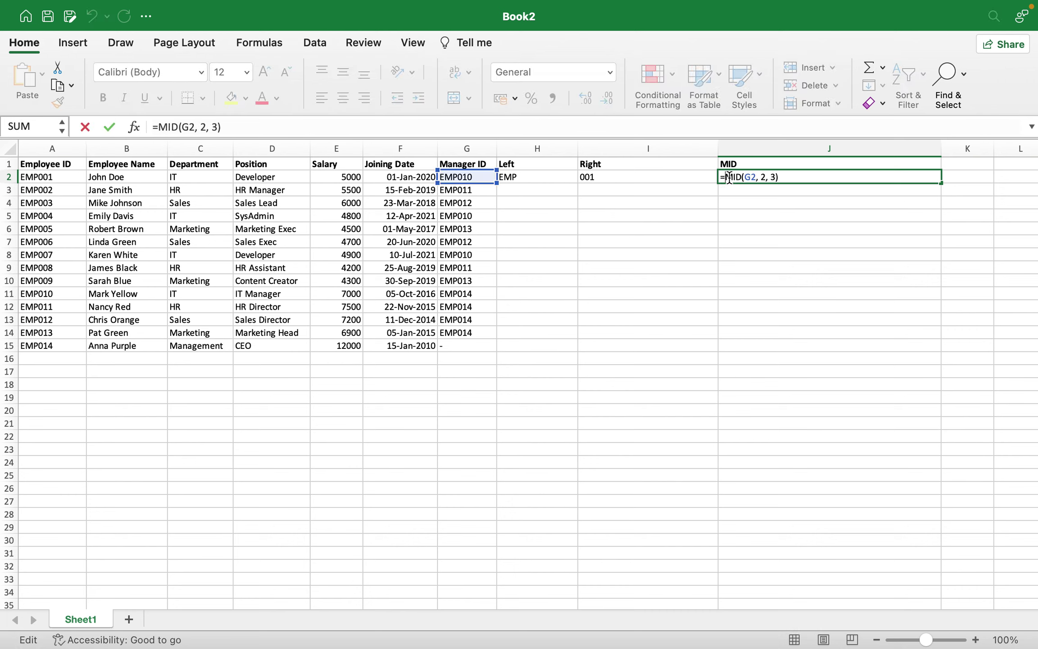
{"action": "key", "text": "super+a"}
{"action": "key", "text": "BackSpace"}
{"action": "type", "text": "="}
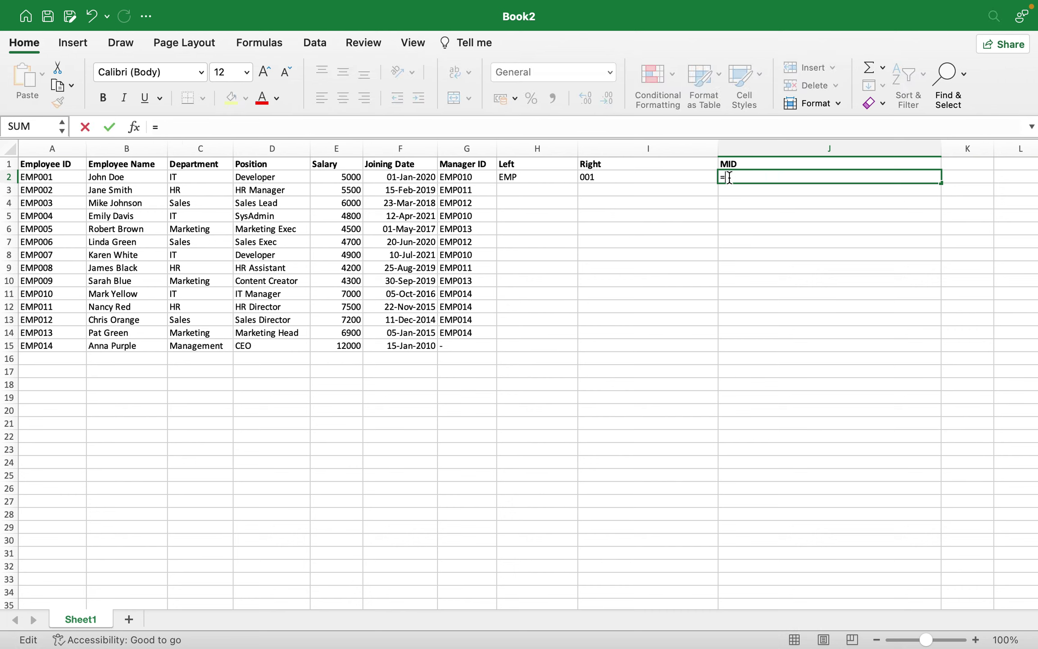
{"action": "type", "text": "MI"}
{"action": "double_click", "coordinate": [750, 210]}
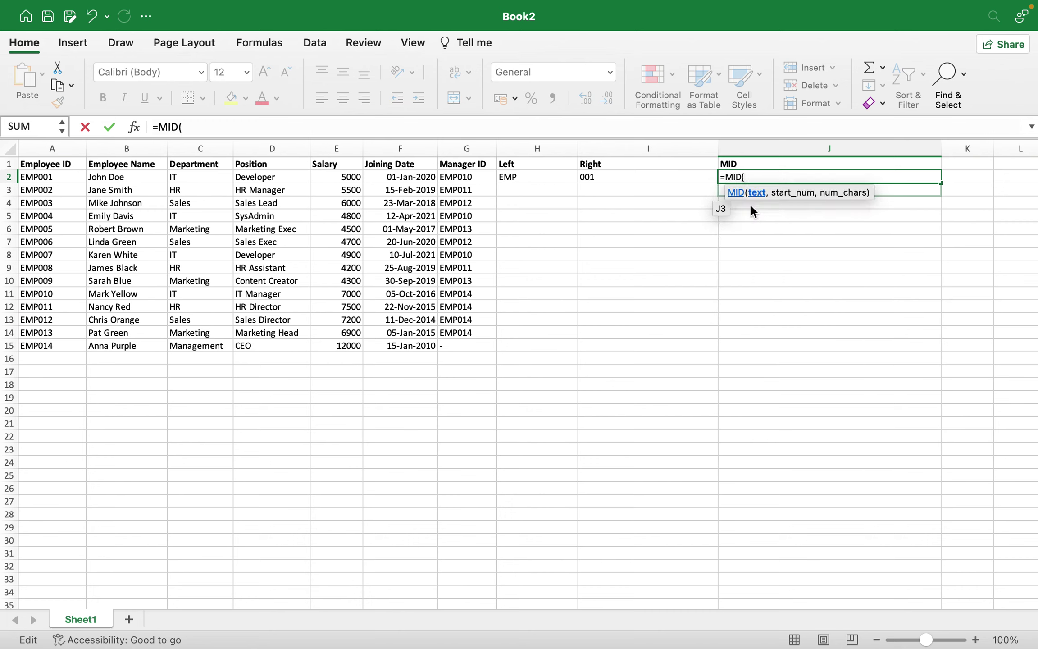
Switch to Chrome to check the Meet call window and return to the Excel workbook
{"action": "mouse_move", "coordinate": [702, 643]}
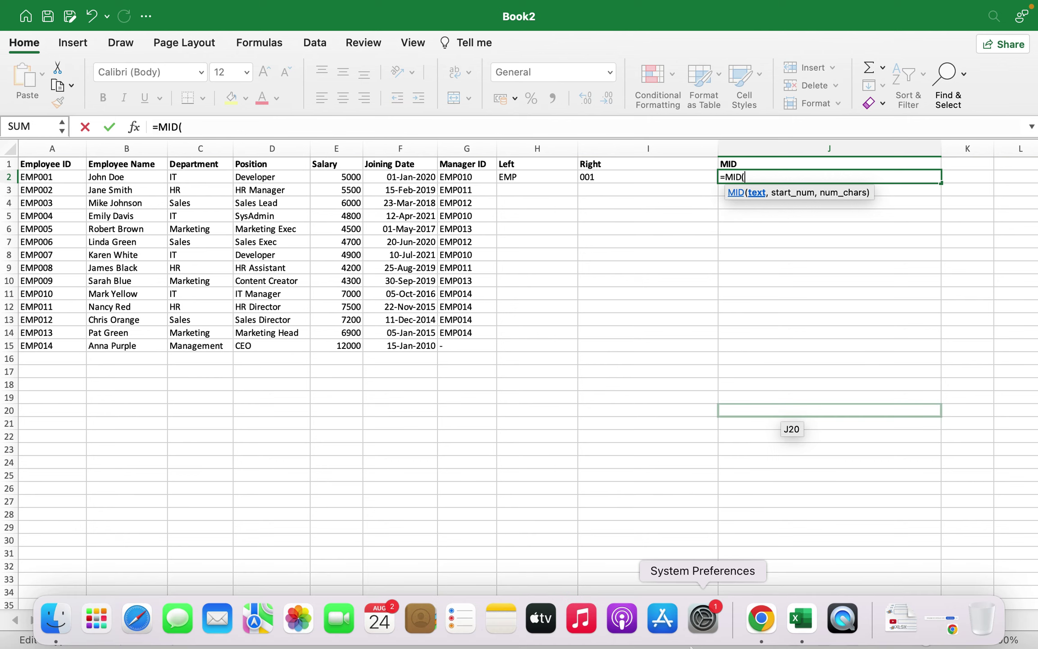
{"action": "left_click", "coordinate": [766, 633]}
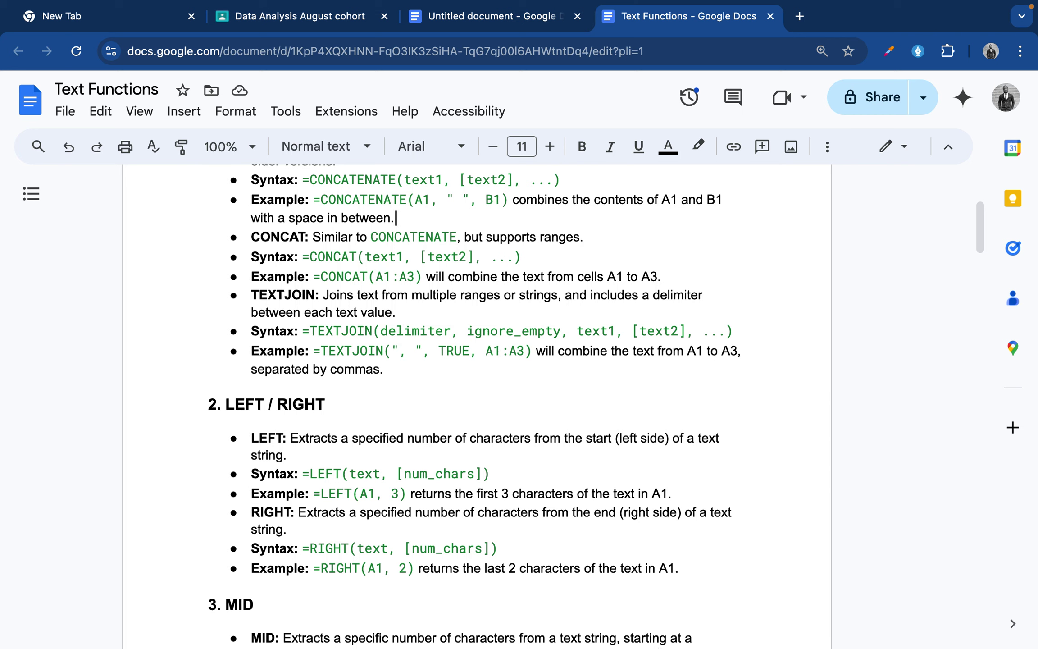
{"action": "mouse_move", "coordinate": [764, 631]}
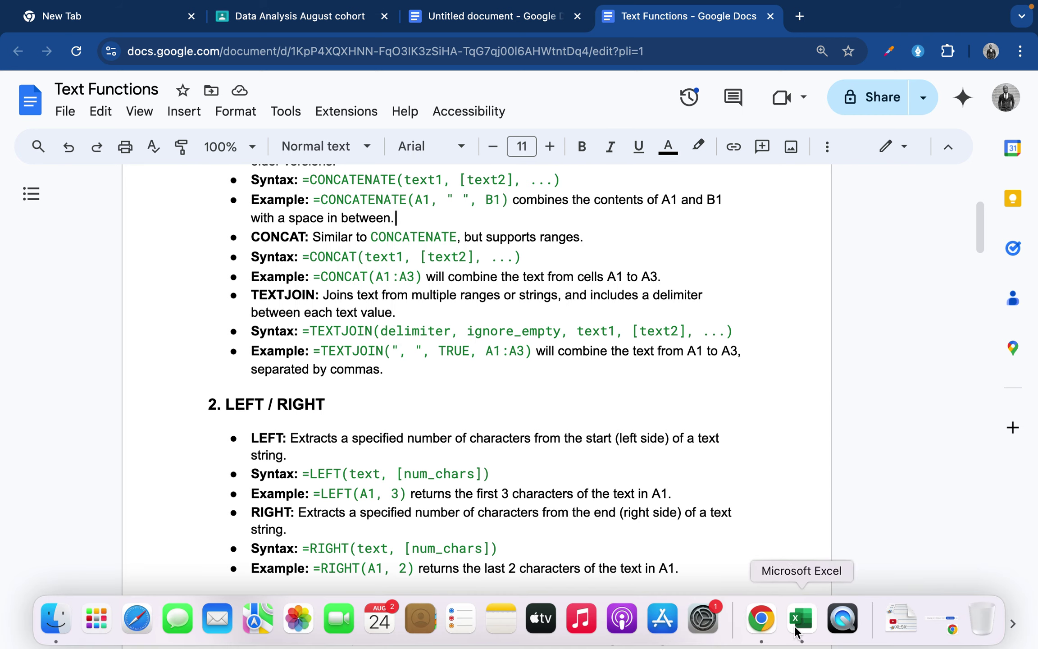
{"action": "right_click", "coordinate": [763, 629]}
{"action": "right_click", "coordinate": [761, 626]}
{"action": "right_click", "coordinate": [762, 626]}
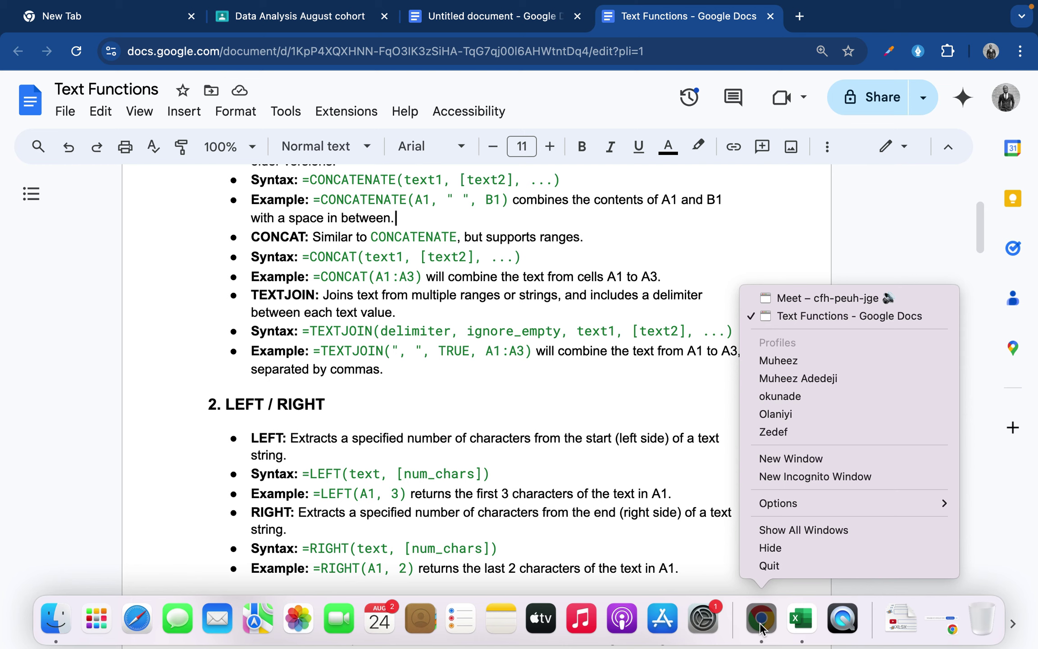
{"action": "left_click", "coordinate": [776, 299]}
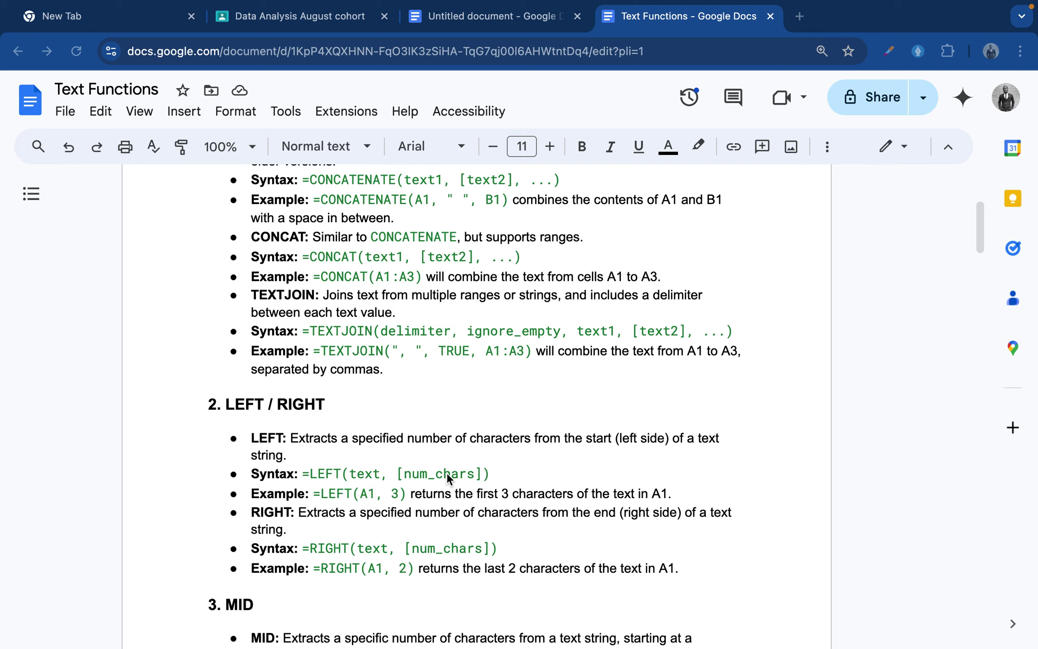
{"action": "mouse_move", "coordinate": [518, 647]}
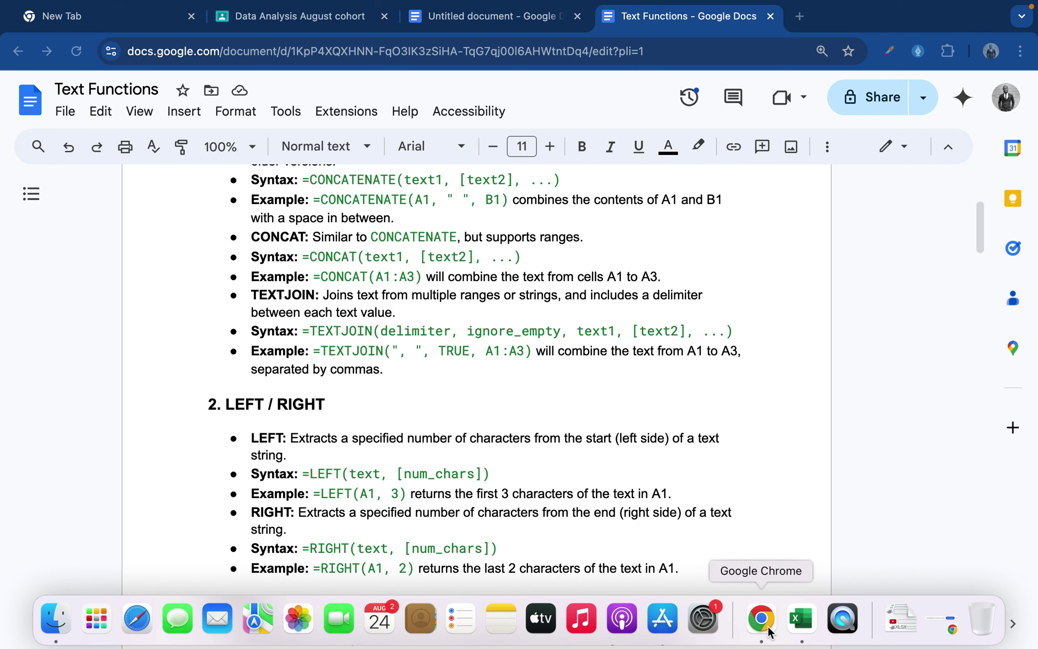
{"action": "left_click", "coordinate": [802, 624]}
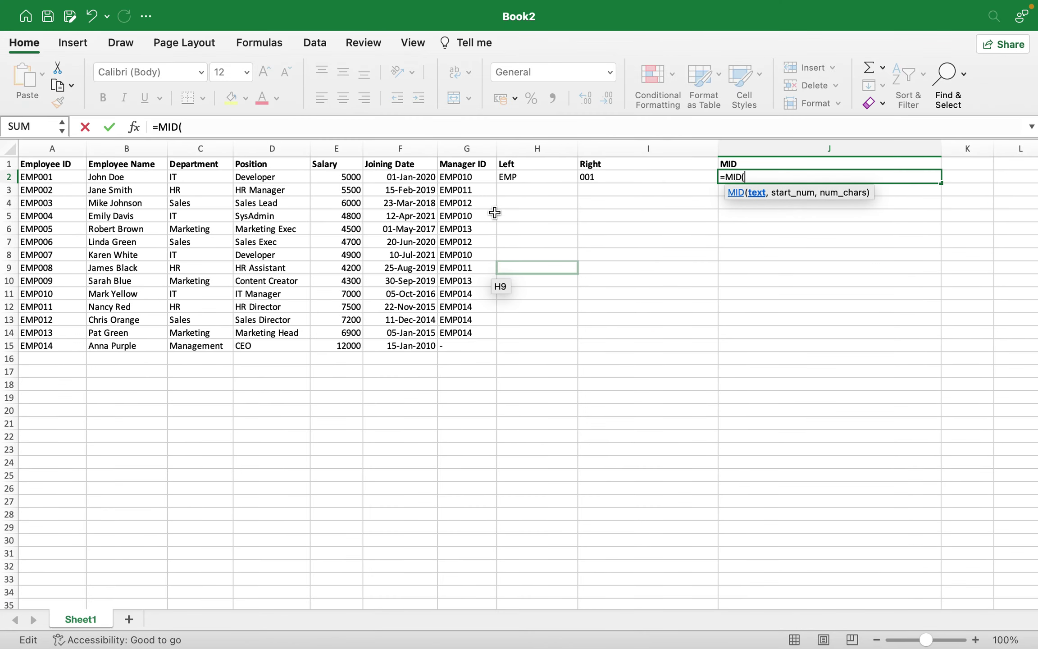
{"action": "left_click", "coordinate": [535, 177]}
{"action": "key", "text": "BackSpace"}
{"action": "key", "text": "BackSpace"}
{"action": "key", "text": "BackSpace"}
{"action": "key", "text": "BackSpace"}
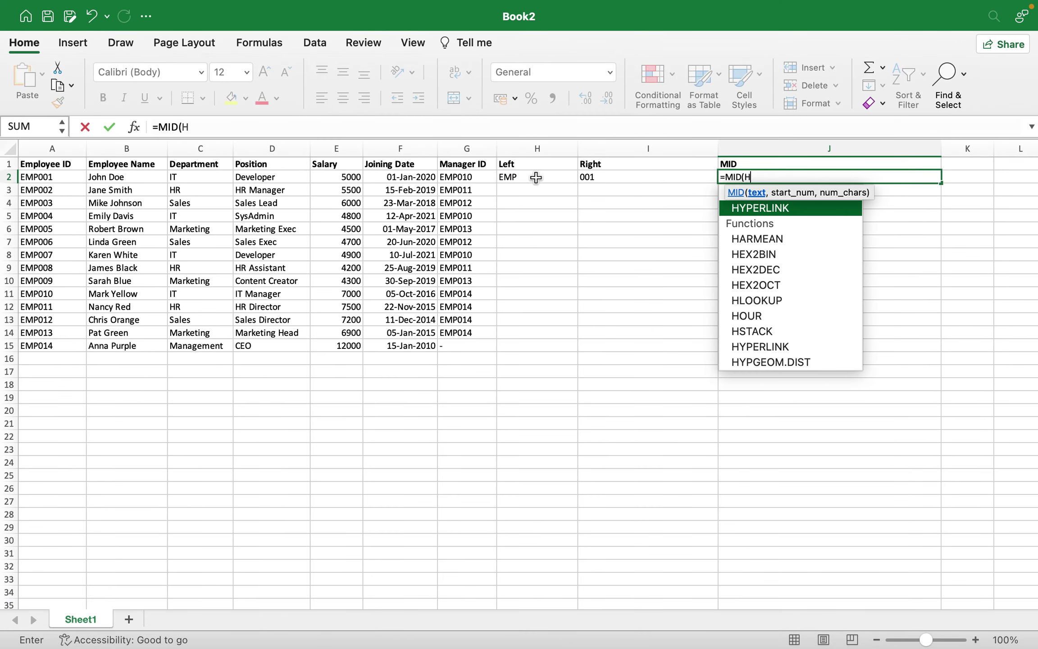
{"action": "key", "text": "Escape"}
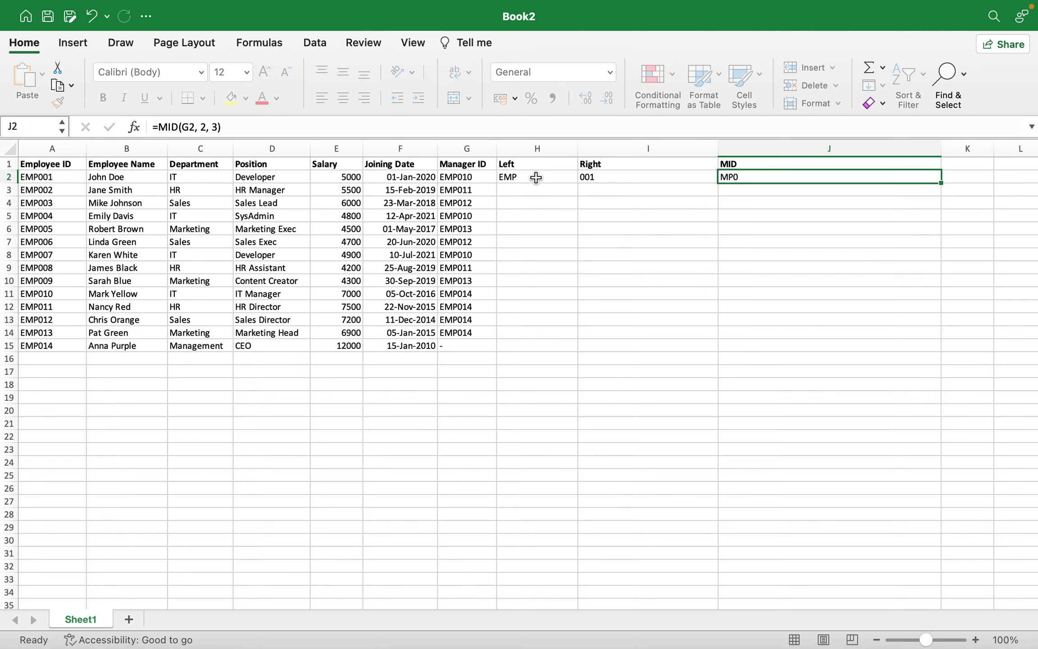
Clear the formula in H2 and insert a new LEFT function there
{"action": "double_click", "coordinate": [538, 178]}
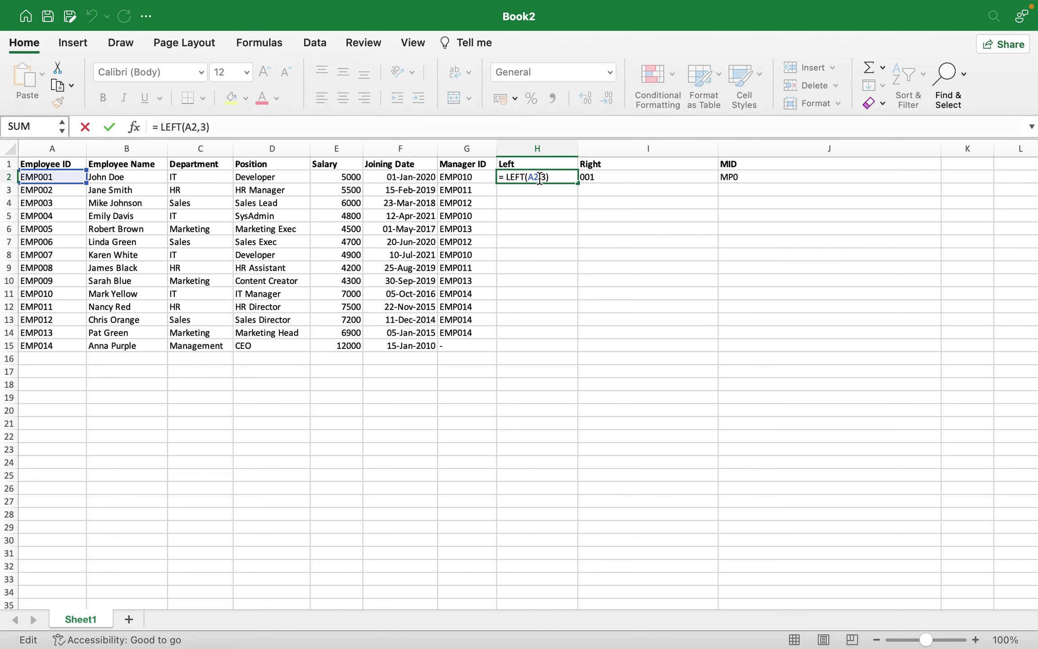
{"action": "key", "text": "super+a"}
{"action": "key", "text": "BackSpace"}
{"action": "type", "text": "-"}
{"action": "key", "text": "BackSpace"}
{"action": "type", "text": "=;lef"}
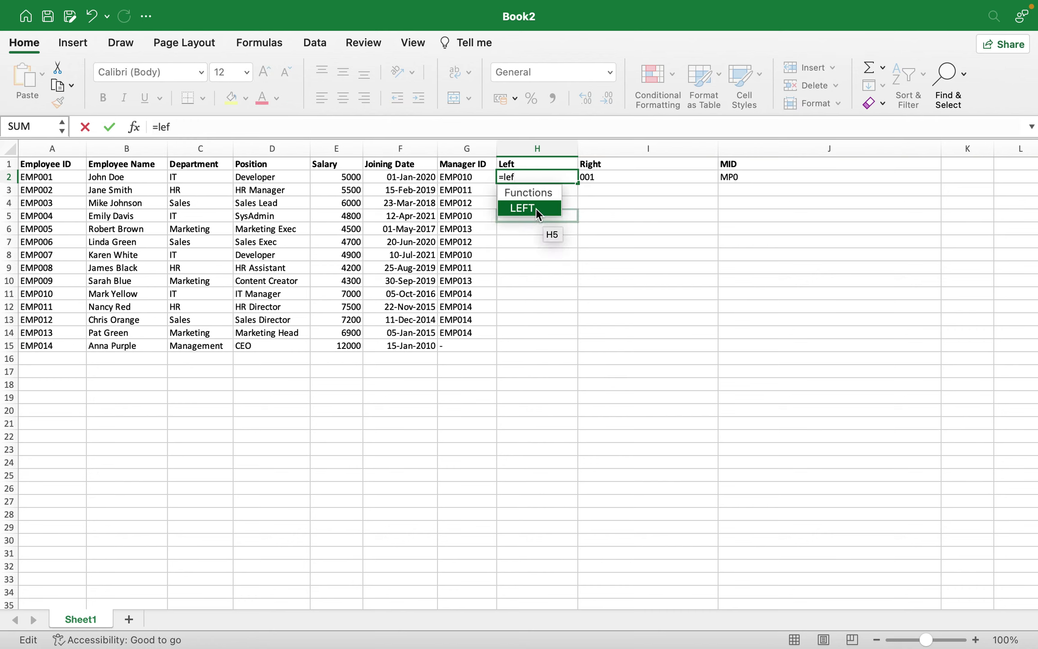
{"action": "double_click", "coordinate": [536, 208]}
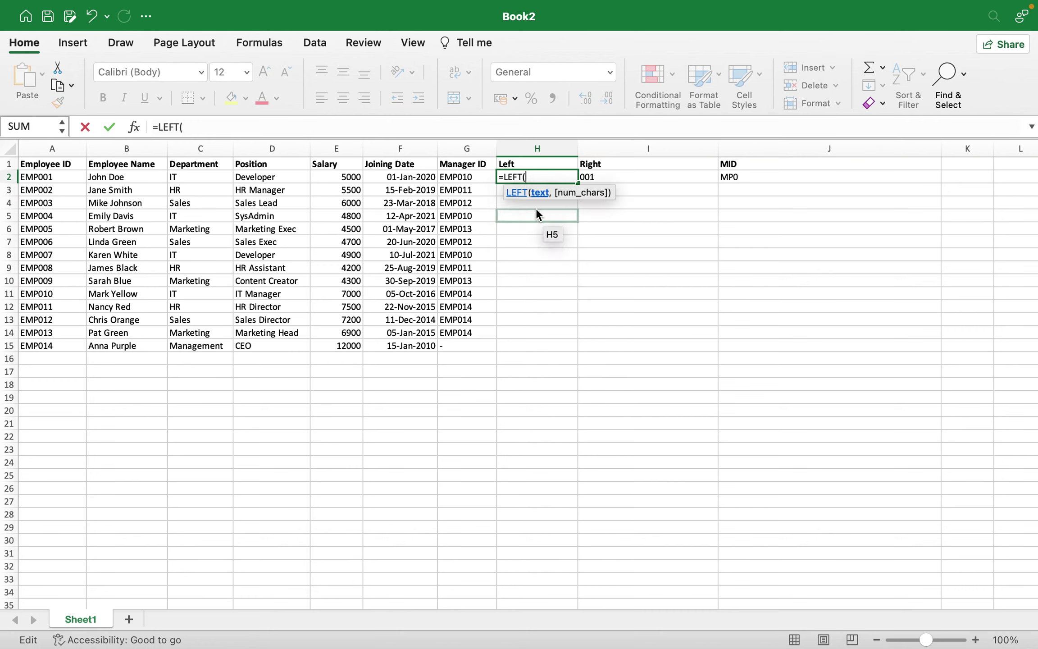
Complete the LEFT function in H2 through the Formula Builder with text A2 and 3 characters
{"action": "left_click", "coordinate": [136, 125]}
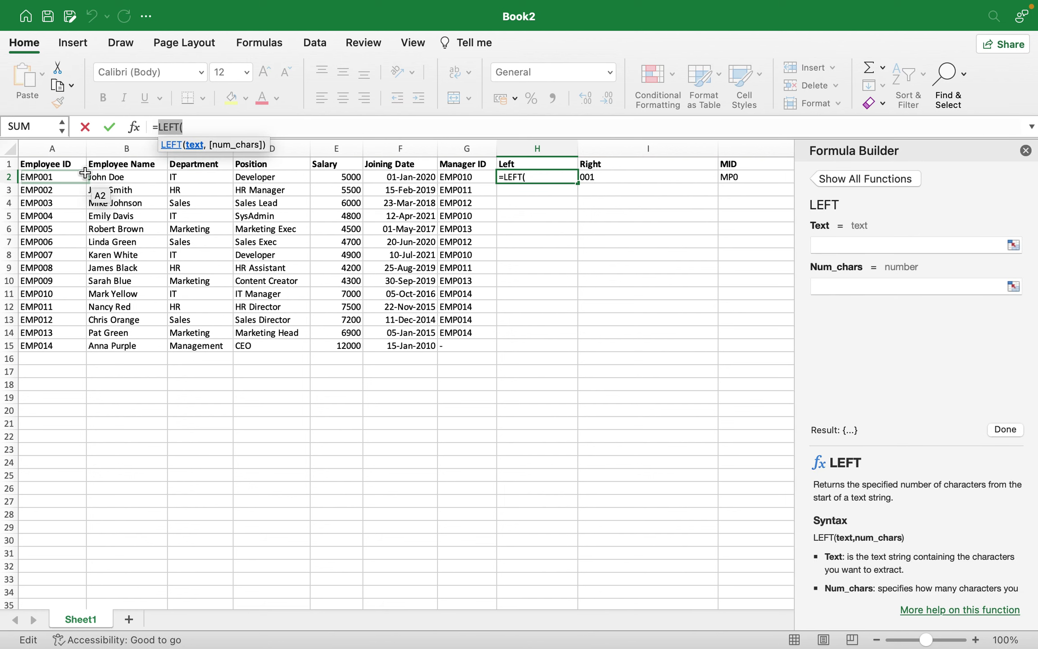
{"action": "left_click", "coordinate": [865, 244]}
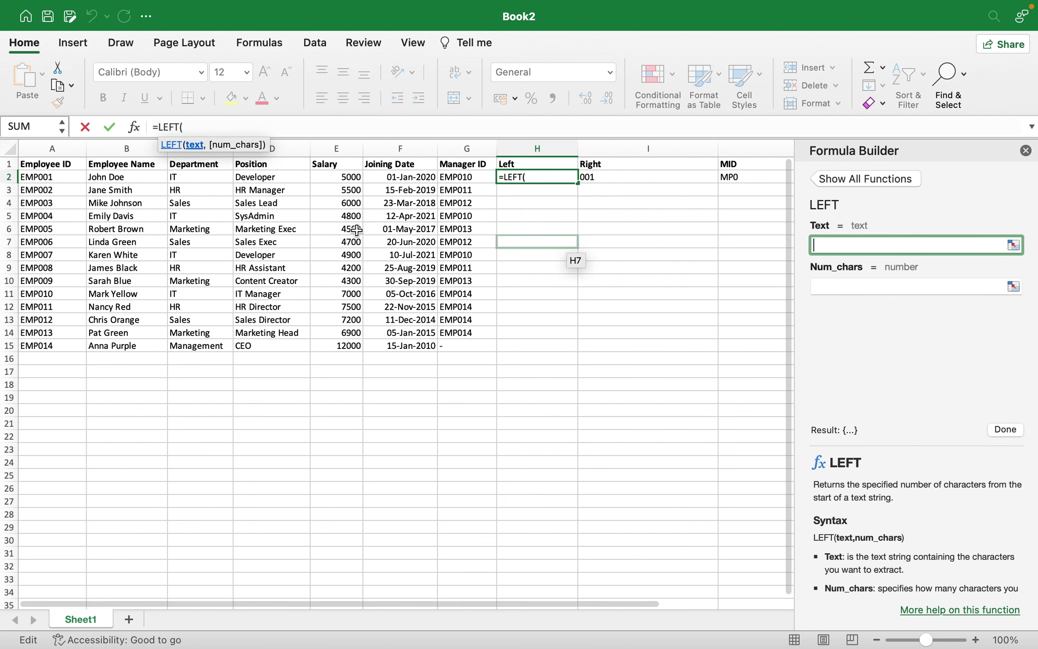
{"action": "left_click", "coordinate": [45, 179]}
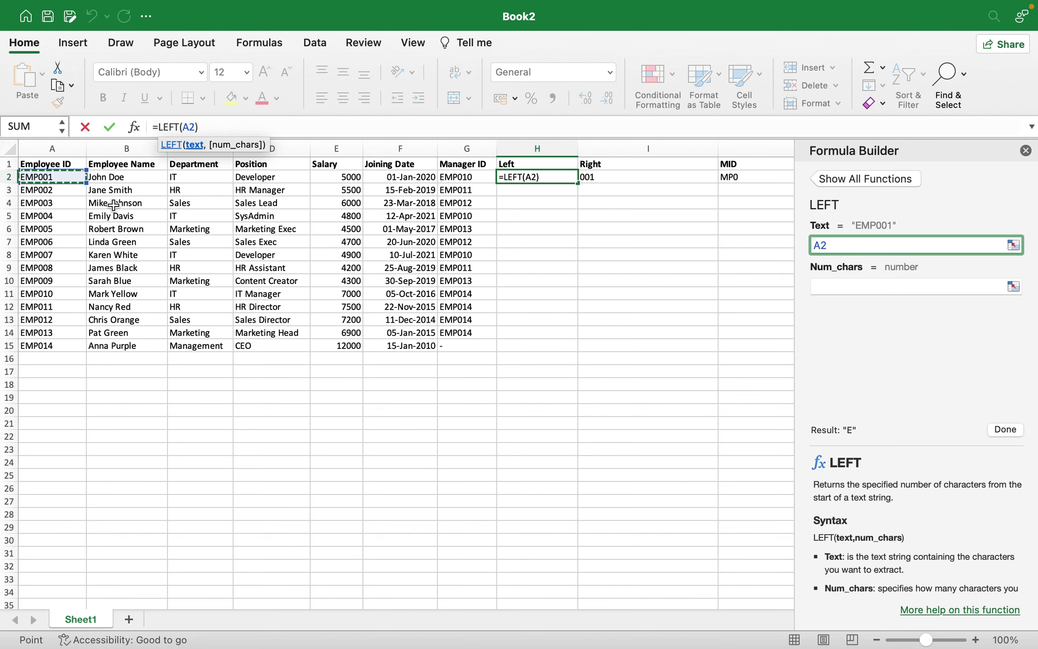
{"action": "left_click", "coordinate": [823, 285]}
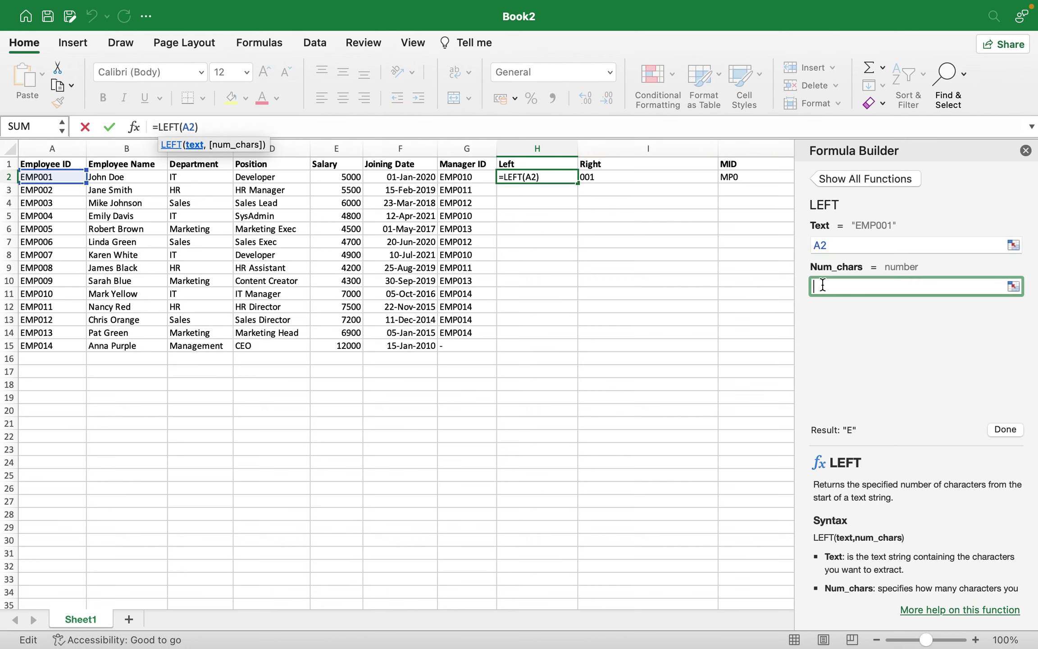
{"action": "type", "text": "3"}
{"action": "left_click", "coordinate": [999, 430]}
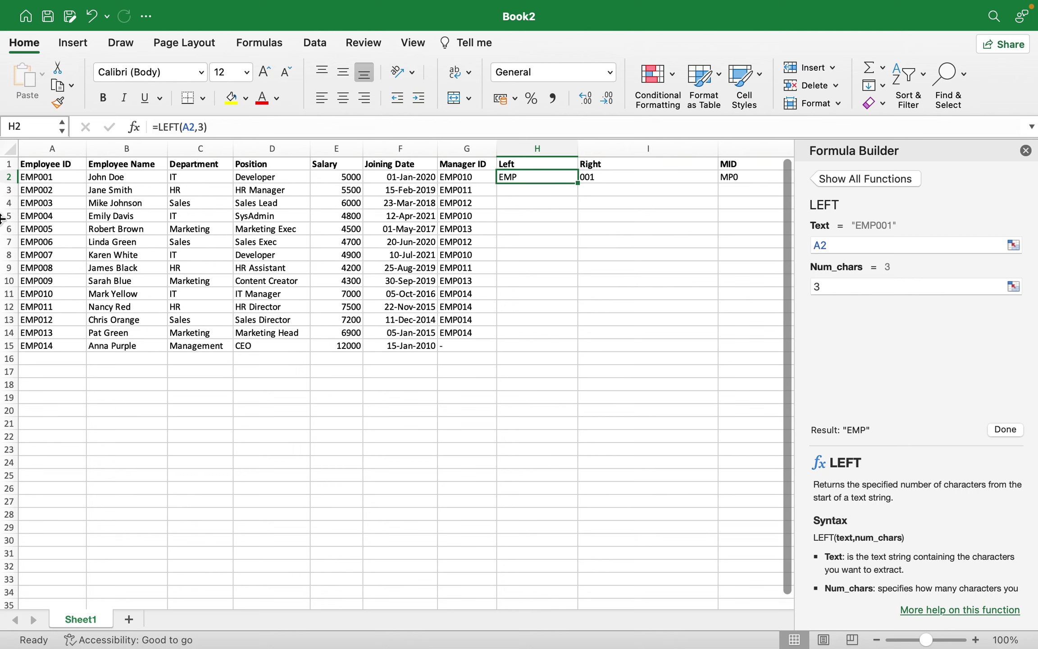
{"action": "mouse_move", "coordinate": [597, 647]}
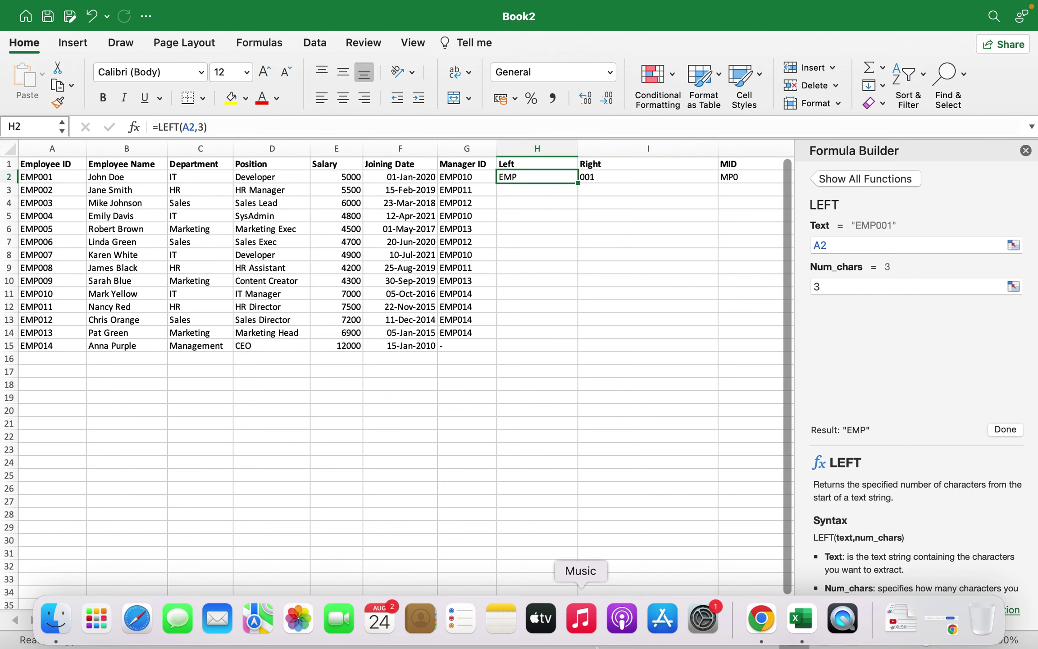
Switch to Chrome and review the LEFT / RIGHT, MID and LEN sections of the Text Functions document
{"action": "left_click", "coordinate": [761, 624]}
{"action": "left_click", "coordinate": [762, 622]}
{"action": "scroll", "coordinate": [555, 432], "scroll_direction": "down", "scroll_amount": 3}
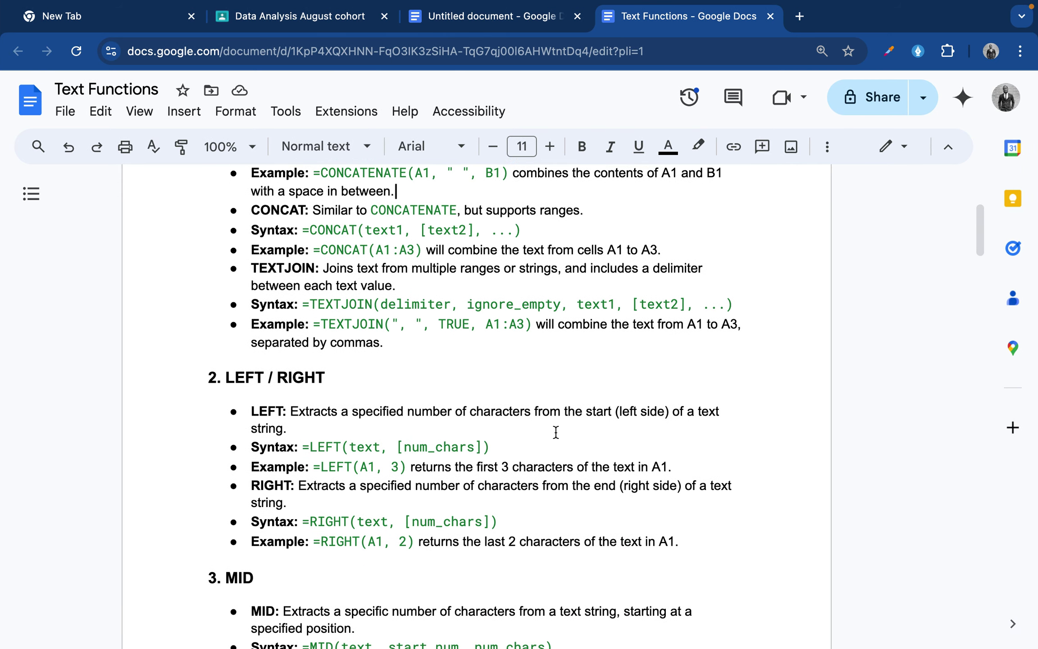
{"action": "scroll", "coordinate": [555, 432], "scroll_direction": "down", "scroll_amount": 3}
{"action": "scroll", "coordinate": [555, 433], "scroll_direction": "up", "scroll_amount": 4}
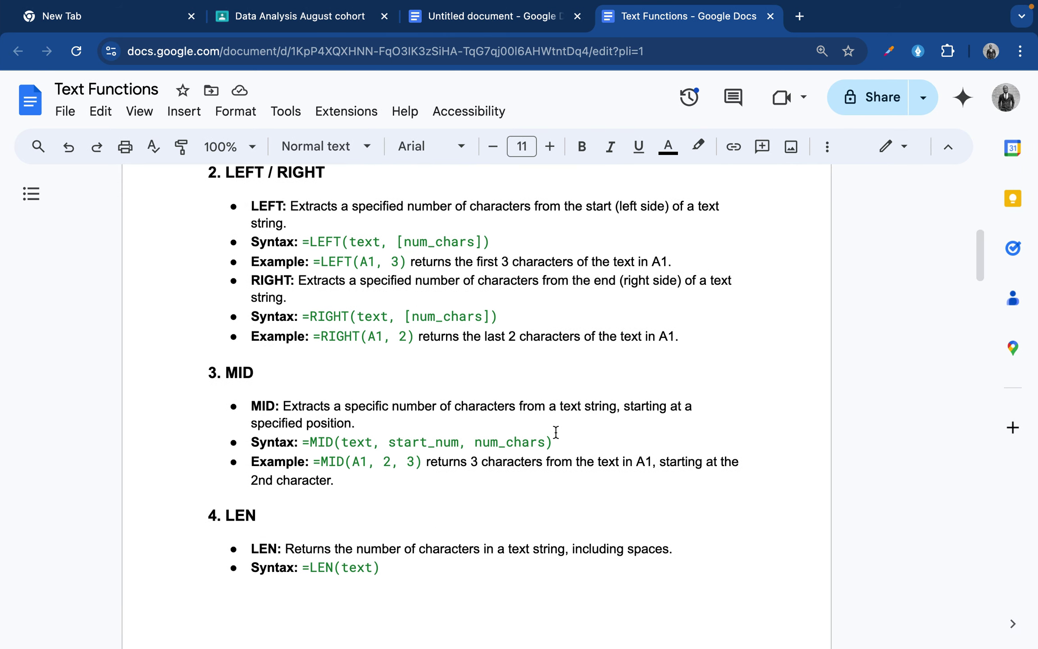
{"action": "scroll", "coordinate": [555, 433], "scroll_direction": "up", "scroll_amount": 6}
{"action": "scroll", "coordinate": [556, 432], "scroll_direction": "down", "scroll_amount": 14}
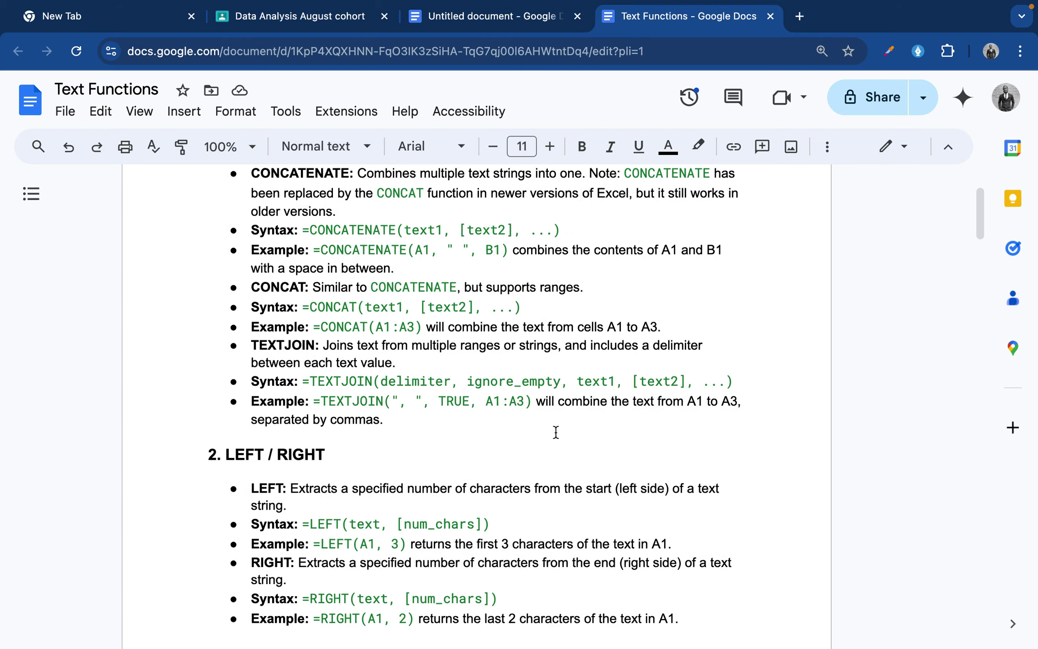
{"action": "scroll", "coordinate": [556, 432], "scroll_direction": "up", "scroll_amount": 3}
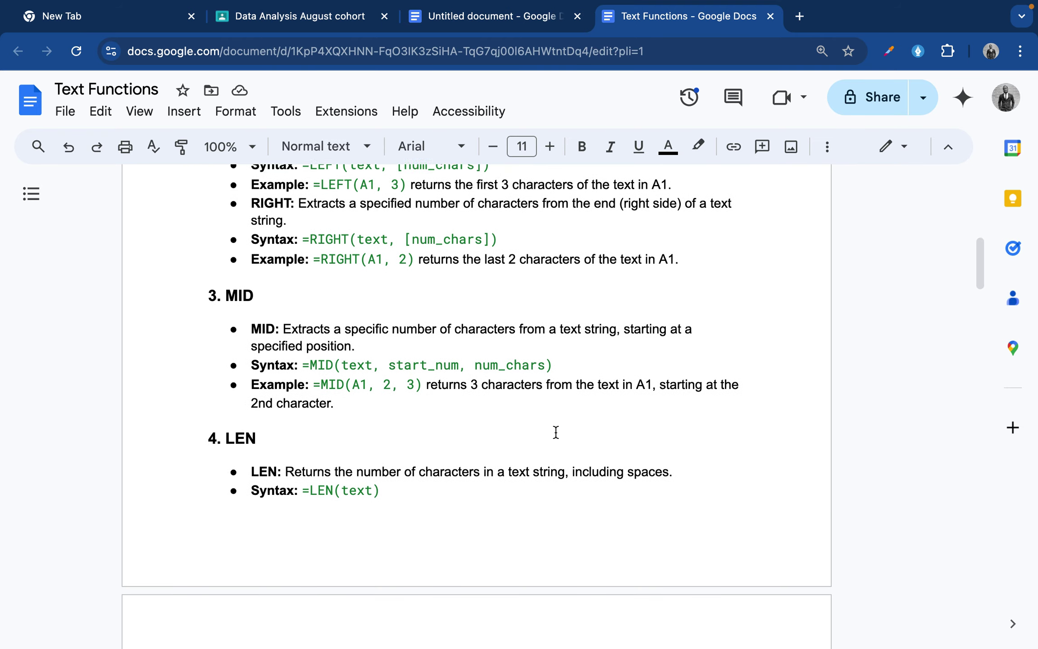
{"action": "scroll", "coordinate": [556, 432], "scroll_direction": "down", "scroll_amount": 1}
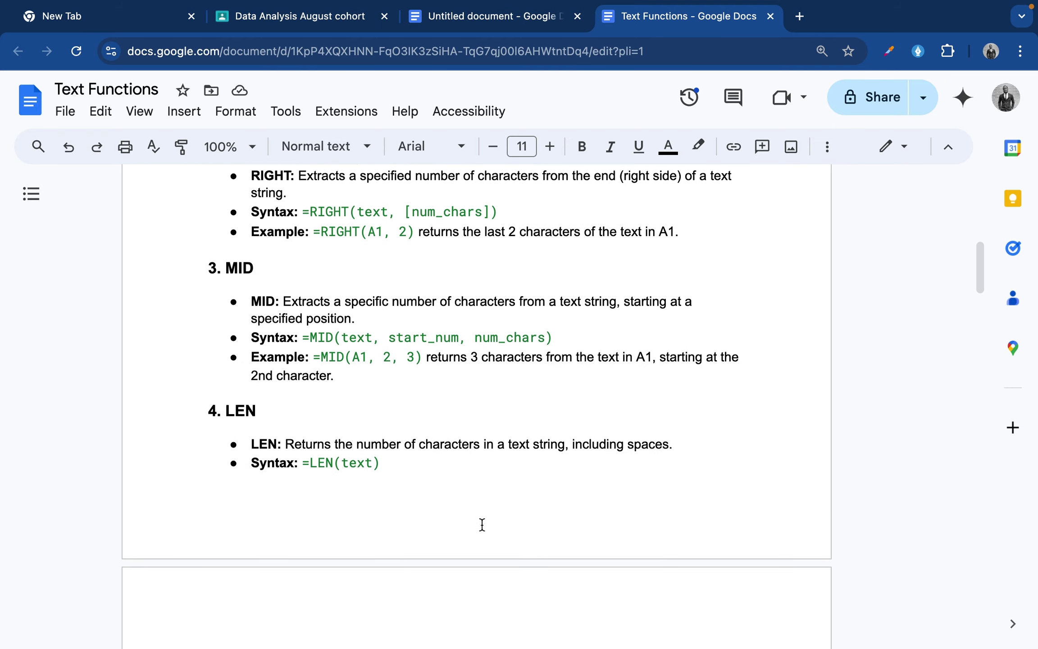
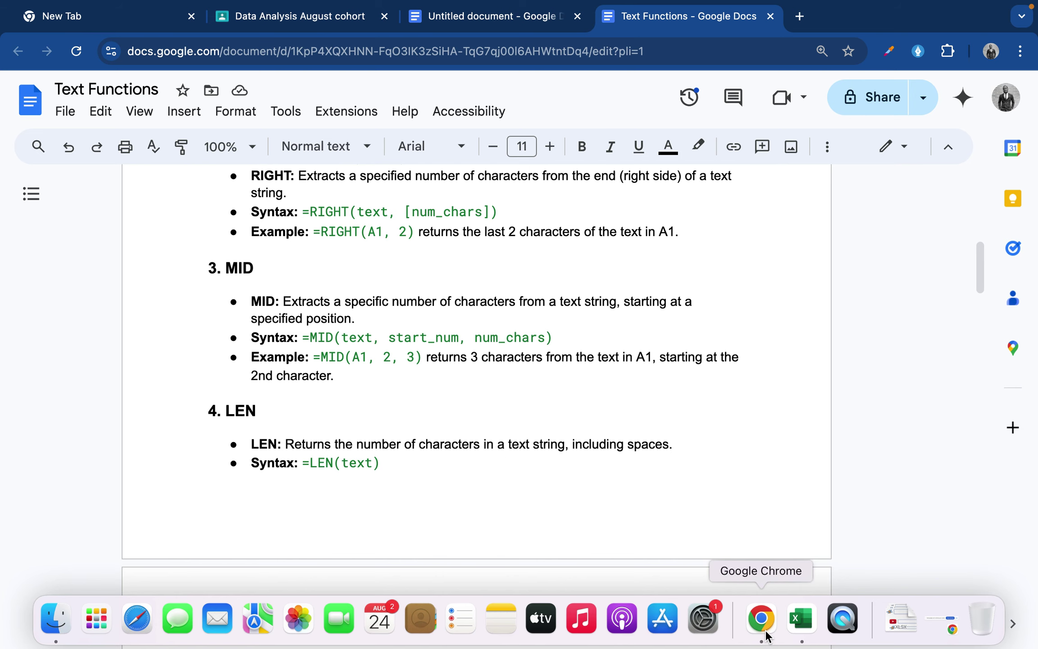
Switch back to the Excel workbook, narrow the MID column J, and enter the header "len" in K1
{"action": "left_click", "coordinate": [800, 626]}
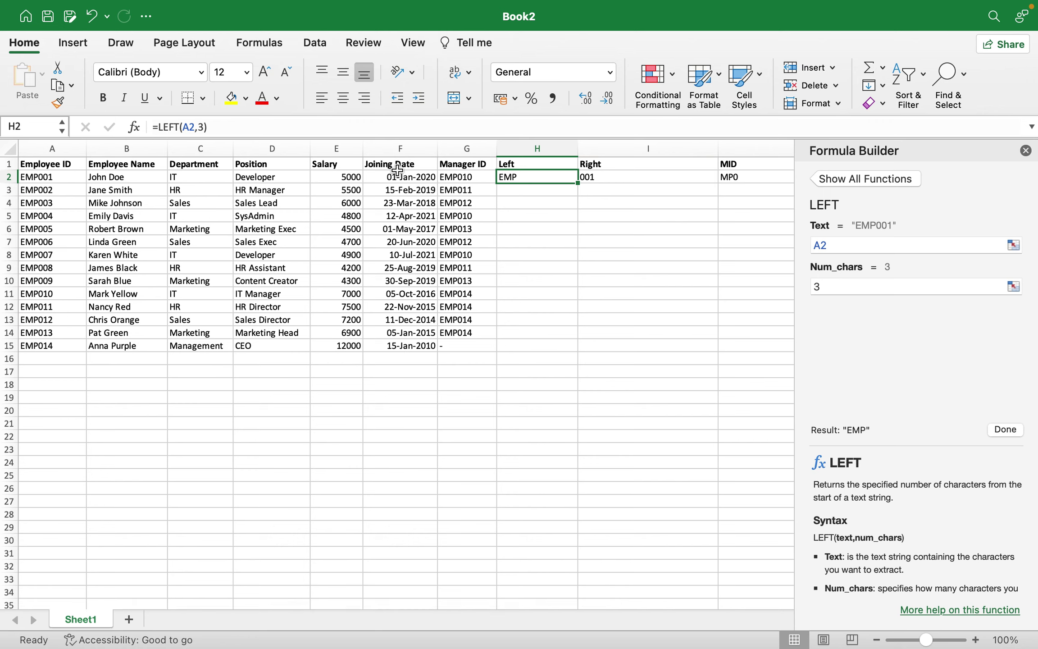
{"action": "scroll", "coordinate": [577, 204], "scroll_direction": "right", "scroll_amount": 5}
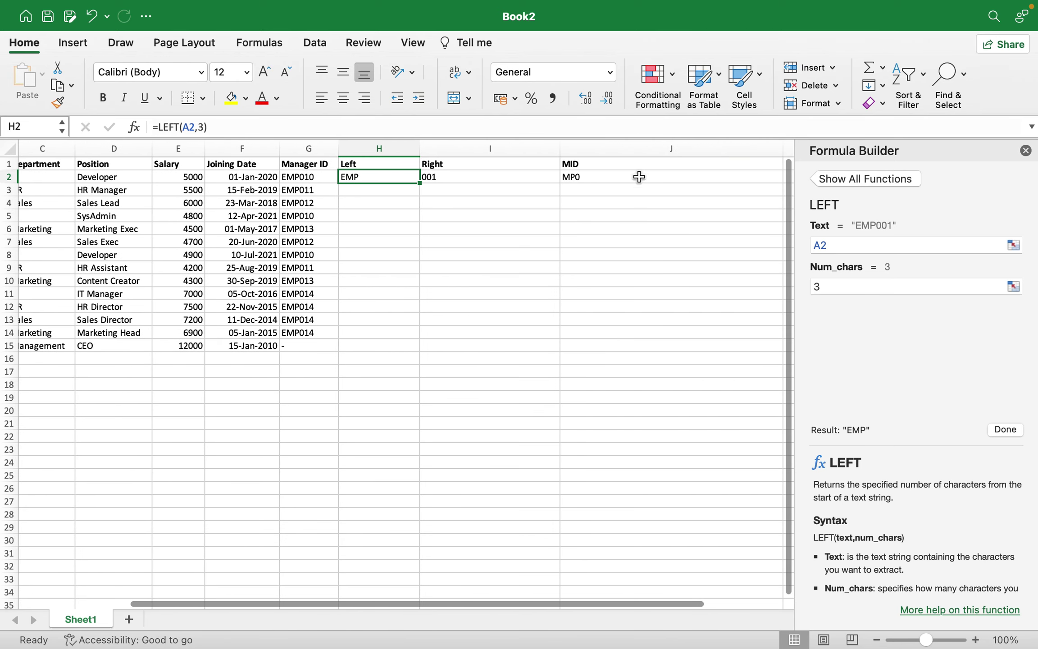
{"action": "scroll", "coordinate": [675, 167], "scroll_direction": "right", "scroll_amount": 3}
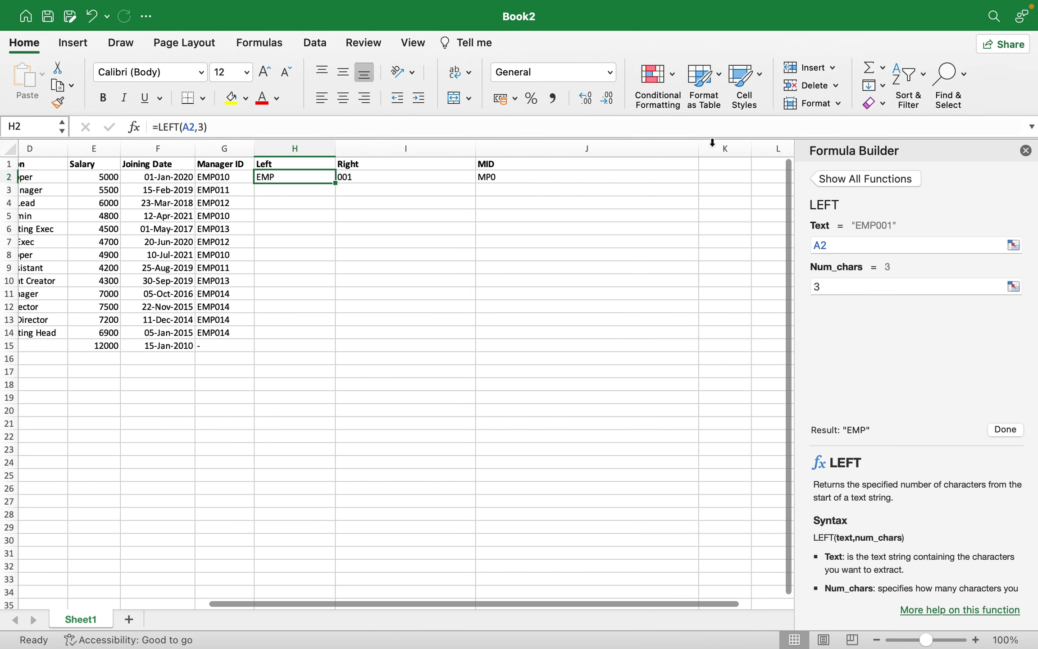
{"action": "left_click_drag", "start_coordinate": [696, 140], "coordinate": [522, 154]}
{"action": "left_click", "coordinate": [545, 166]}
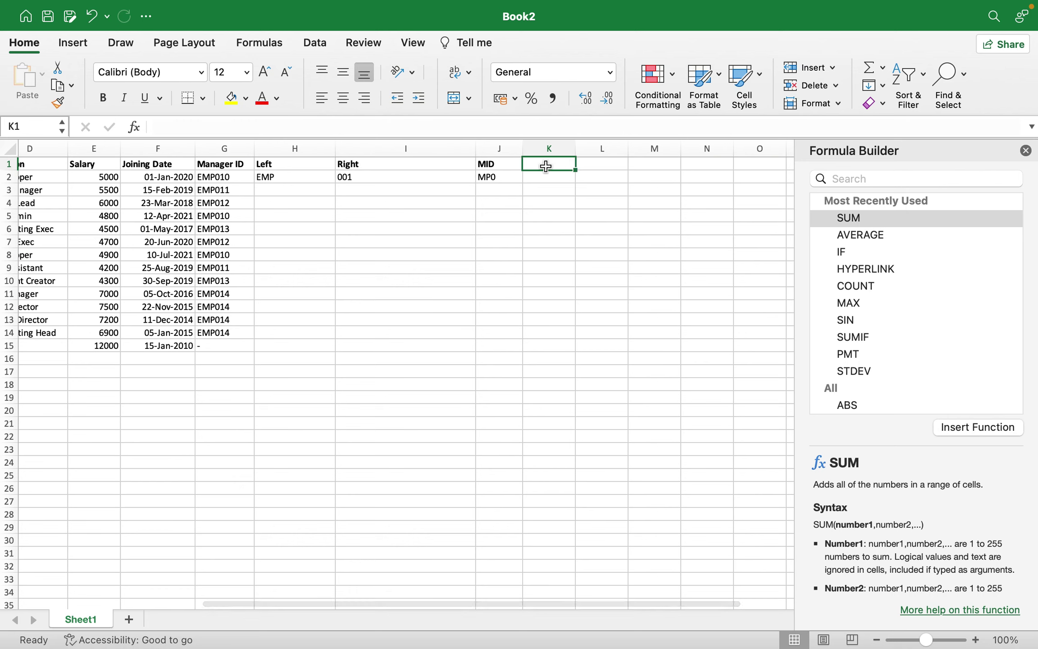
{"action": "type", "text": "len"}
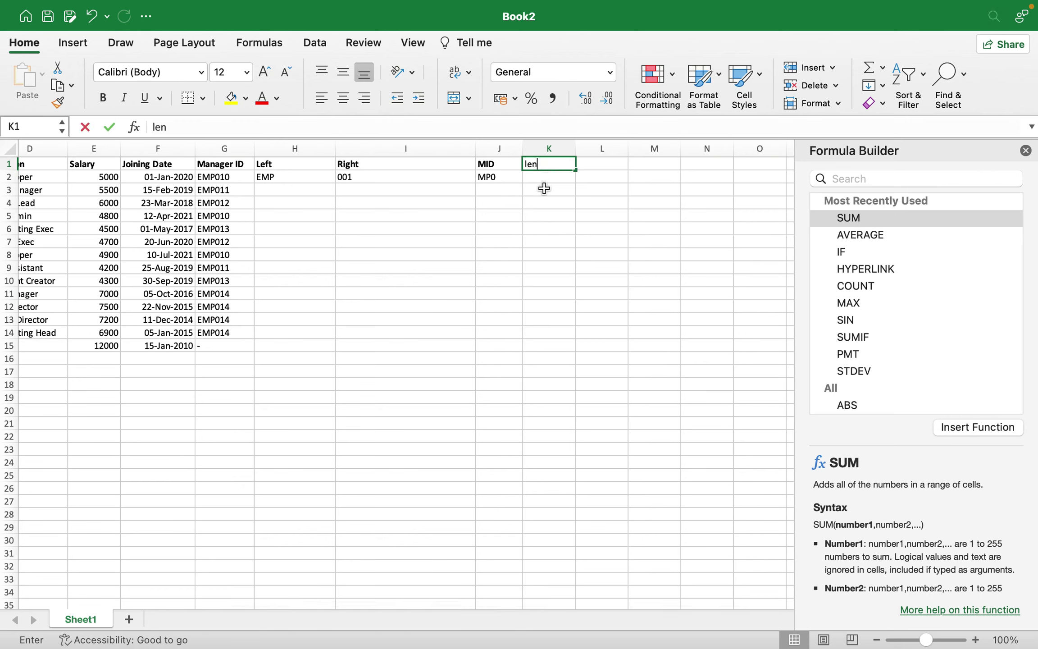
Try to build a LEN formula in K2 on the Position in D2 with the Formula Builder, and undo the entry
{"action": "left_click", "coordinate": [541, 182]}
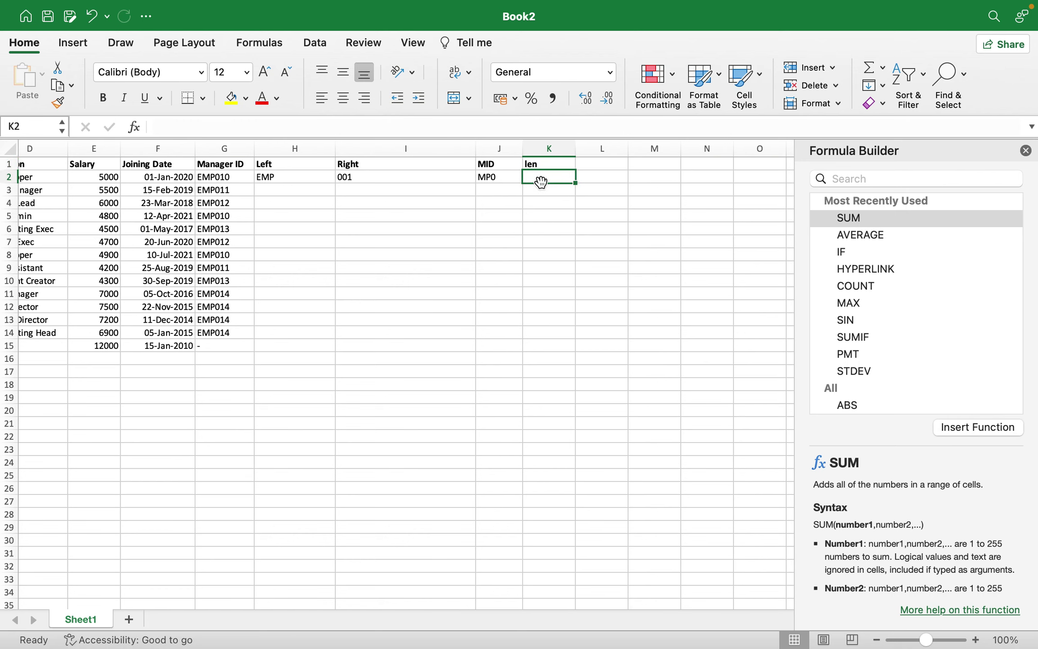
{"action": "type", "text": "=len"}
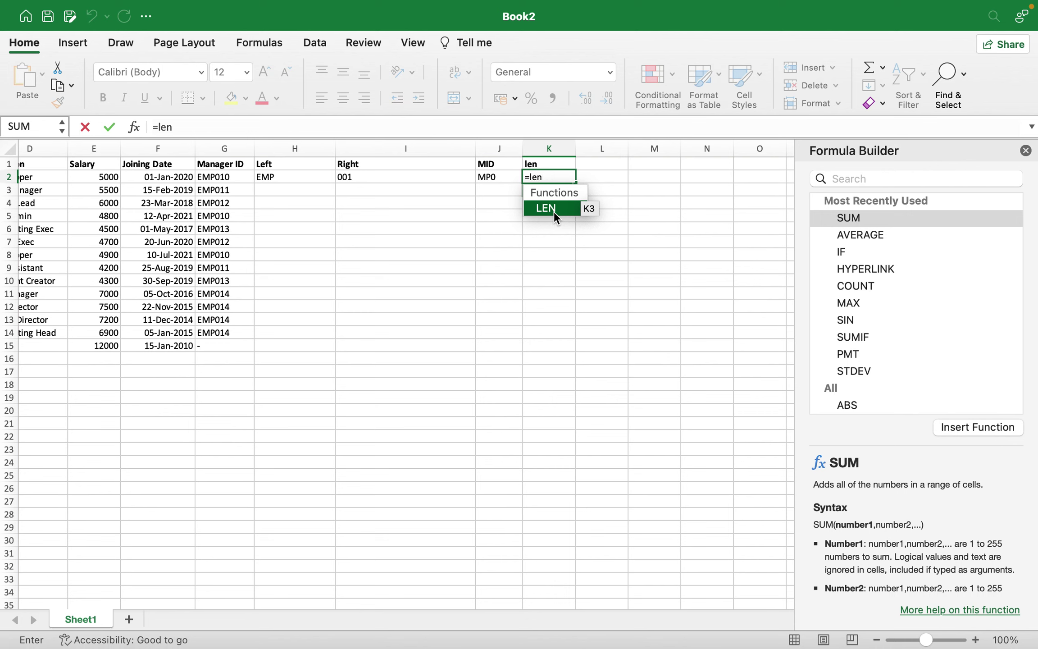
{"action": "double_click", "coordinate": [553, 208]}
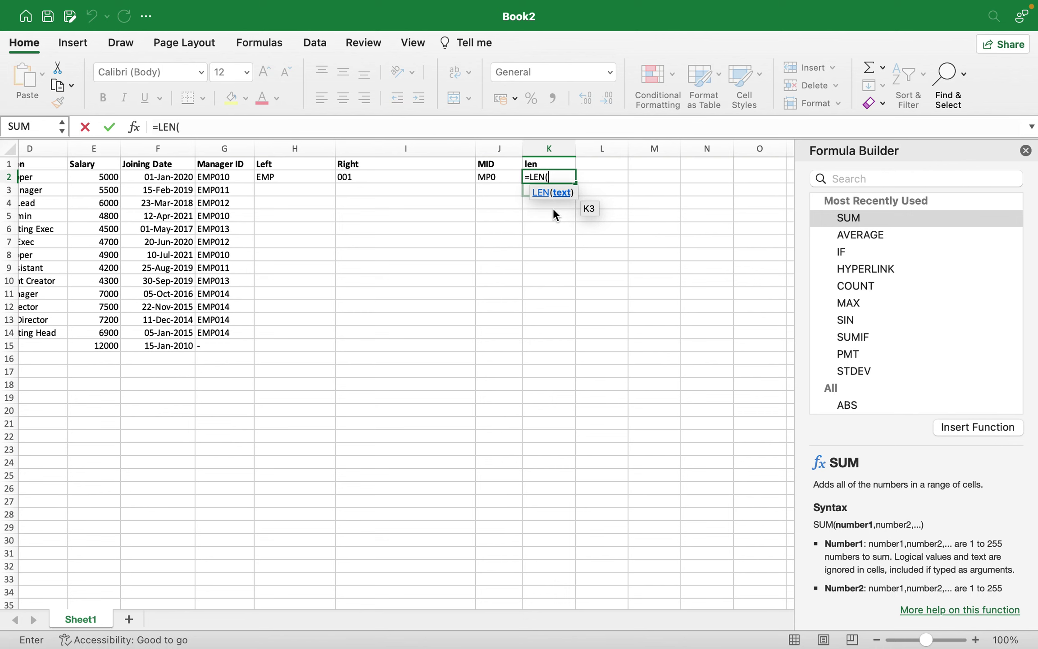
{"action": "left_click", "coordinate": [137, 122]}
{"action": "scroll", "coordinate": [212, 319], "scroll_direction": "left", "scroll_amount": 5}
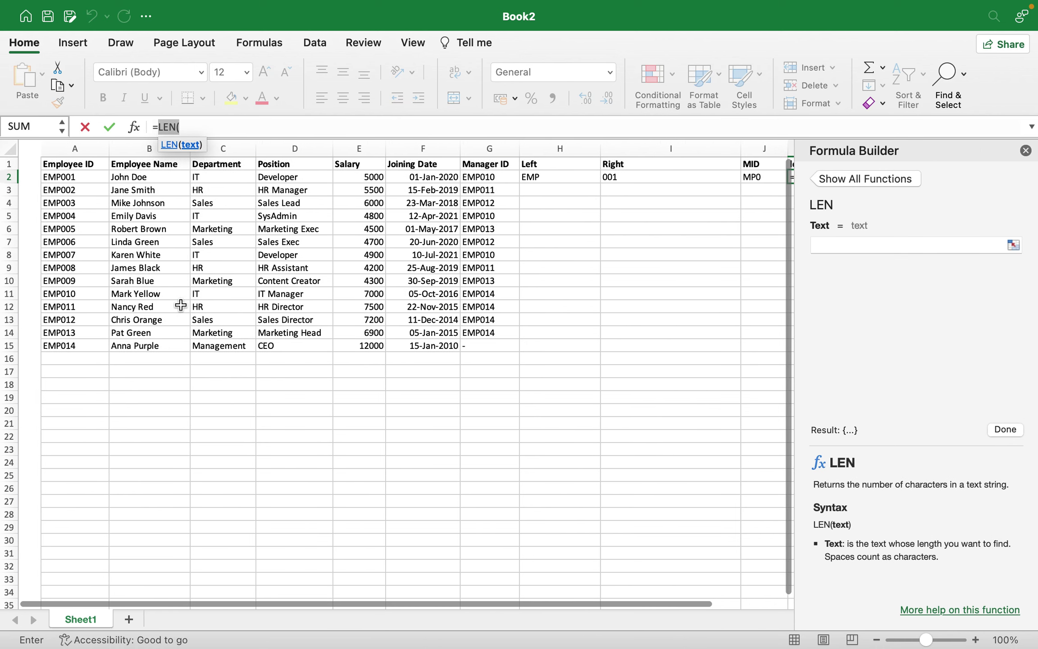
{"action": "scroll", "coordinate": [260, 193], "scroll_direction": "right", "scroll_amount": 2}
{"action": "left_click", "coordinate": [256, 177]}
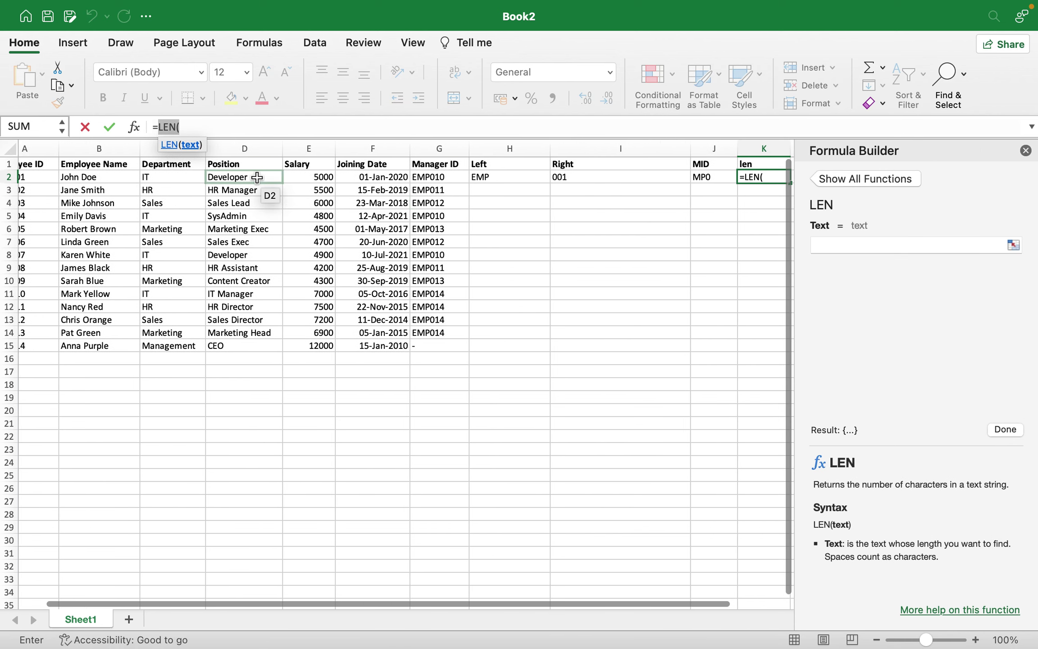
{"action": "key", "text": "Return"}
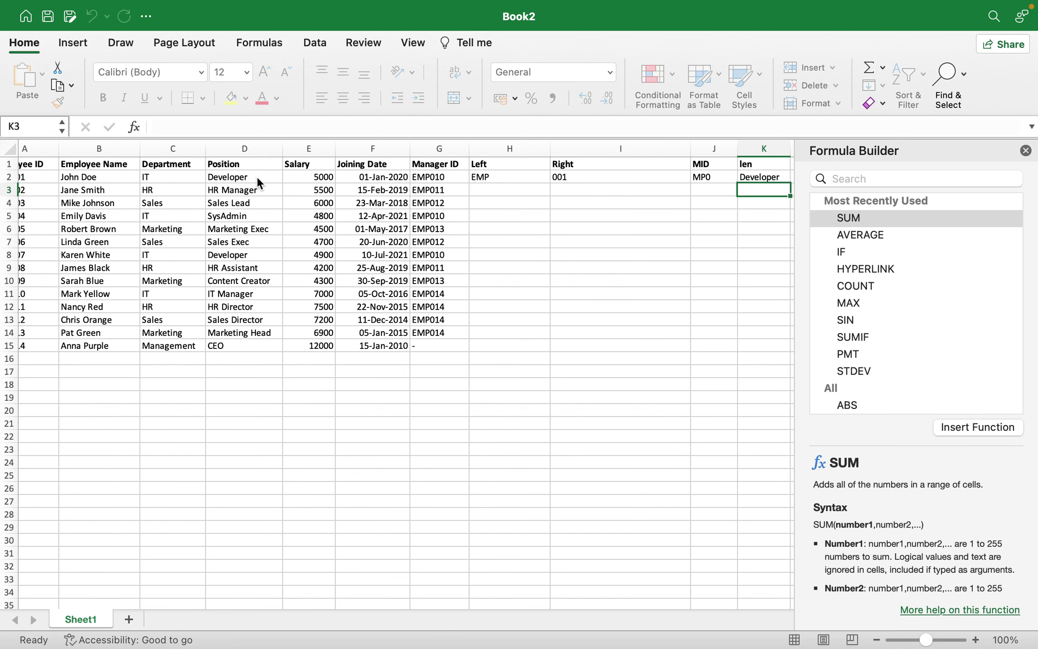
{"action": "scroll", "coordinate": [394, 229], "scroll_direction": "right", "scroll_amount": 1}
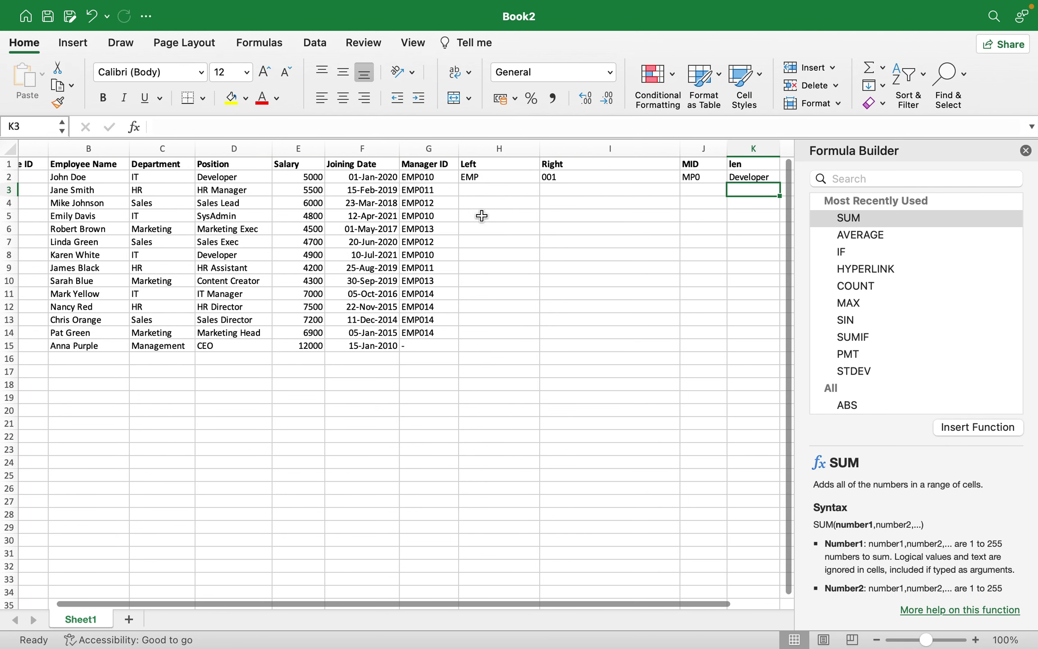
{"action": "key", "text": "super+z"}
Insert a LEN function in K2 through the Formula Builder with D2 as its text
{"action": "type", "text": "="}
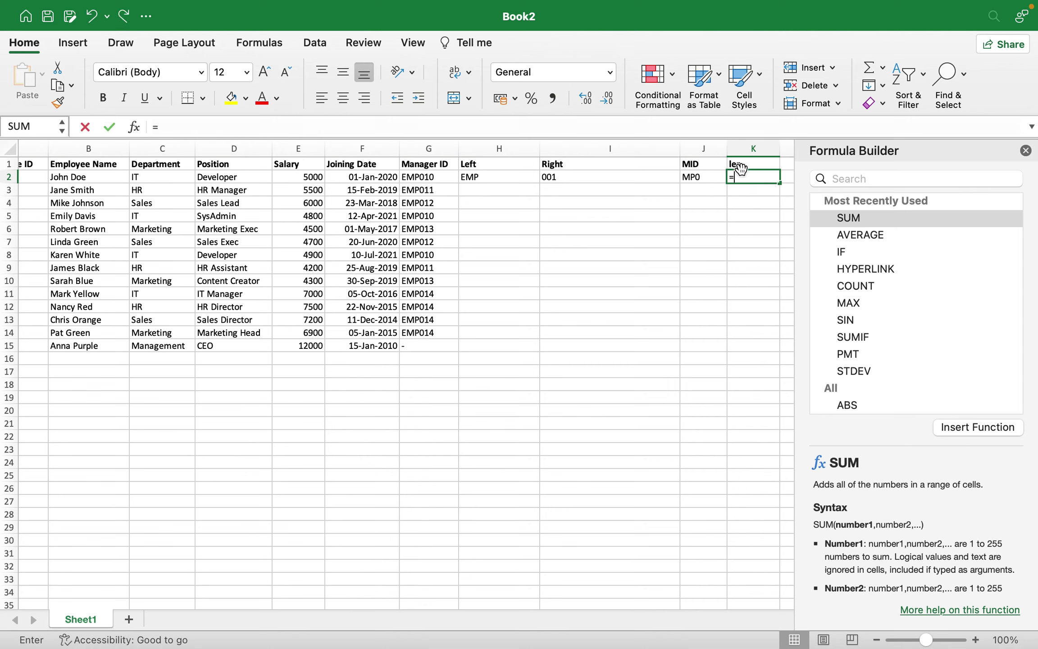
{"action": "type", "text": "le"}
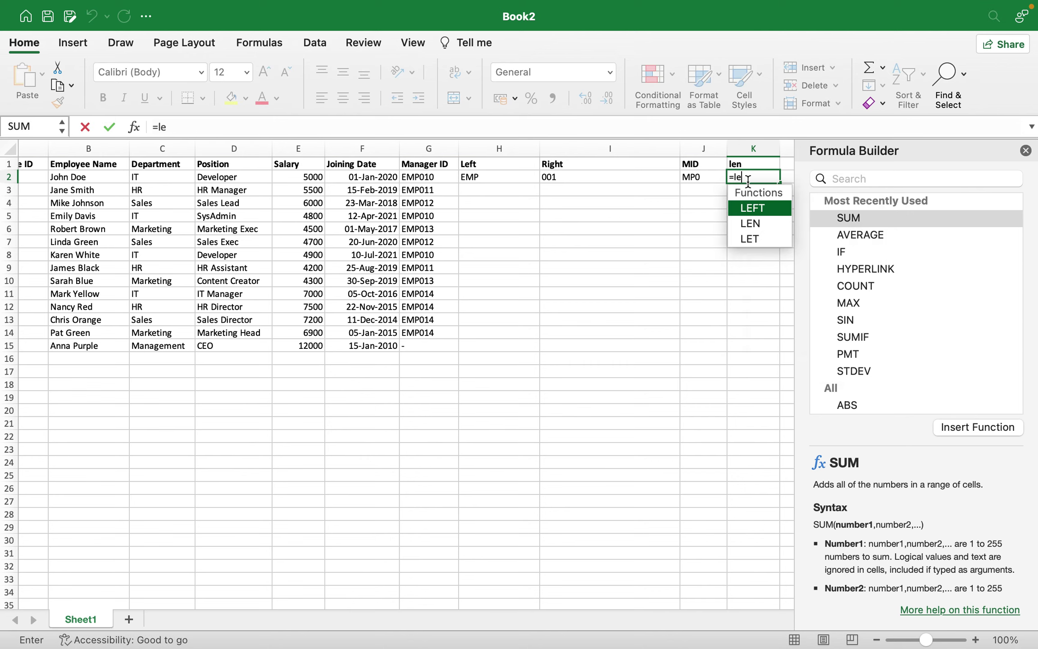
{"action": "double_click", "coordinate": [749, 223]}
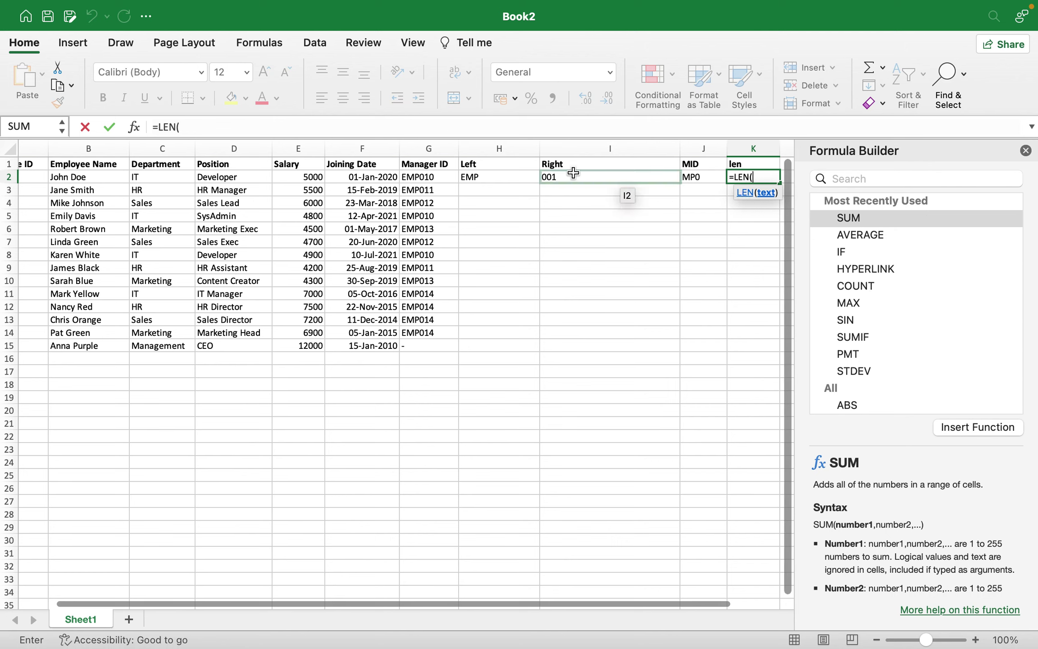
{"action": "left_click", "coordinate": [131, 131]}
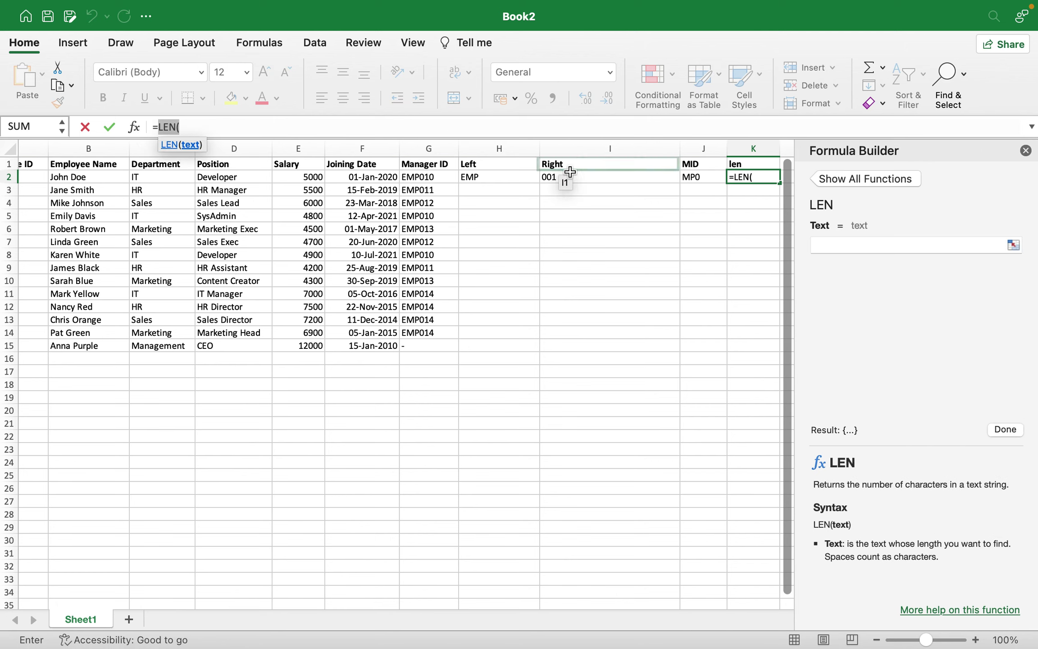
{"action": "left_click", "coordinate": [844, 244]}
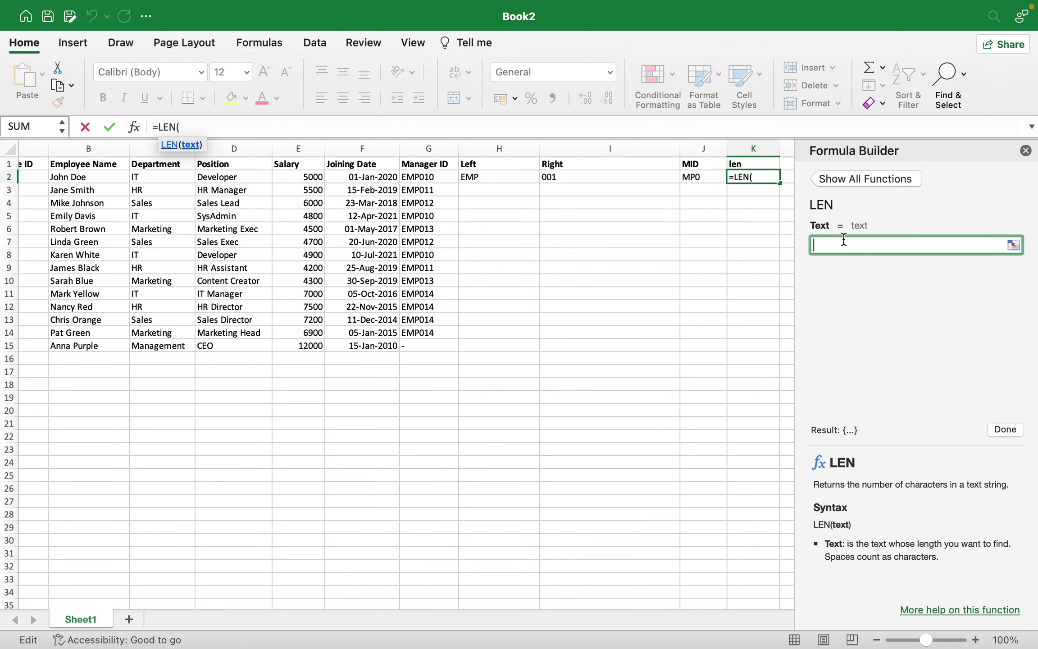
{"action": "left_click", "coordinate": [210, 178]}
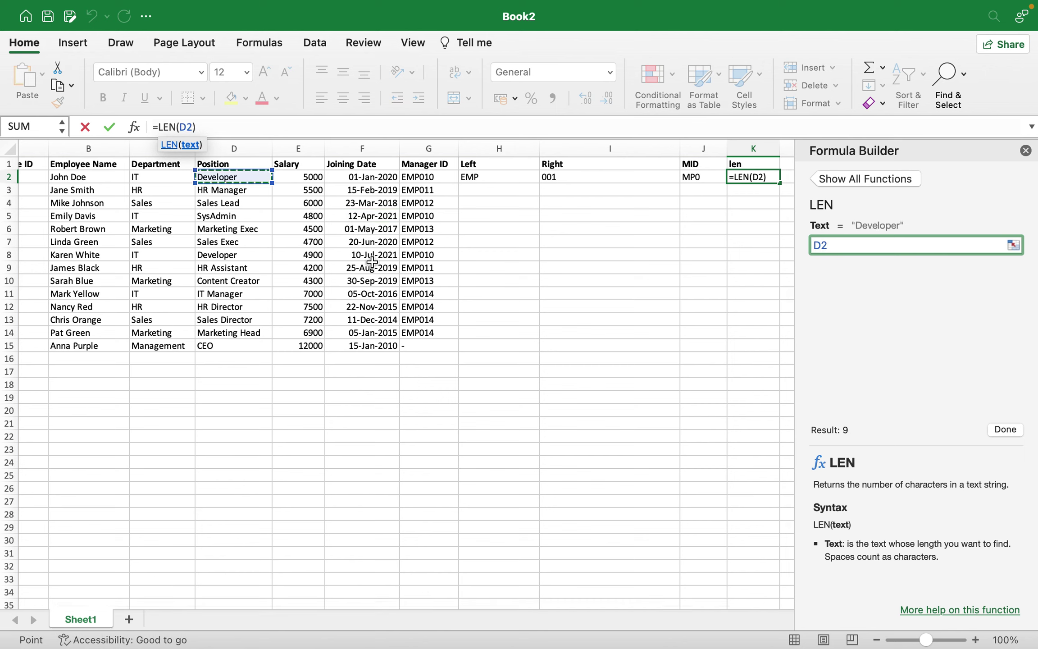
{"action": "left_click", "coordinate": [1007, 429]}
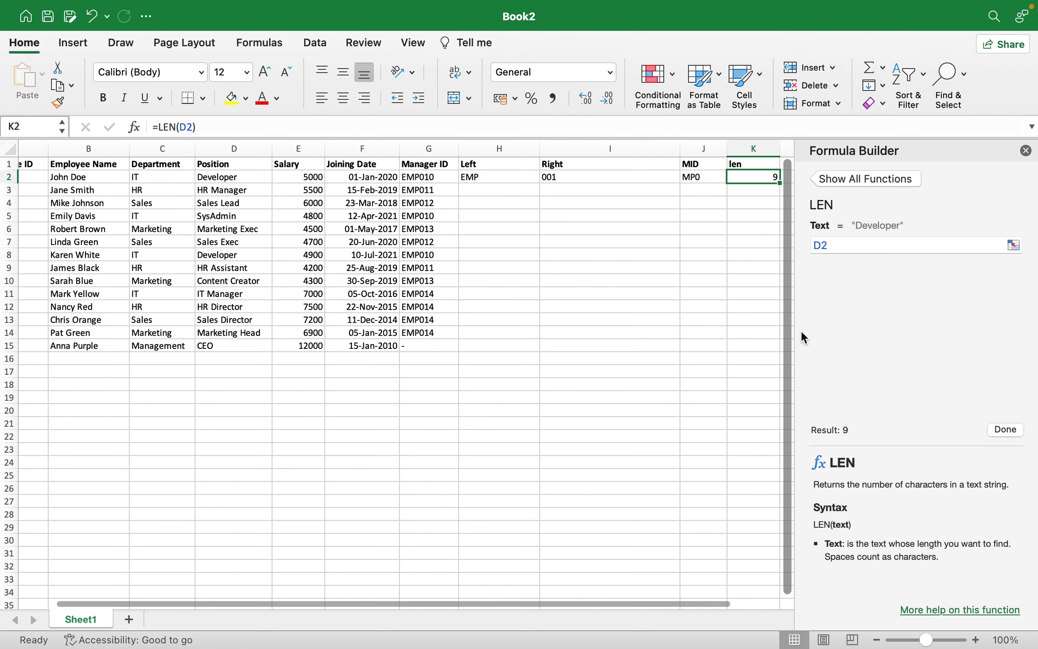
Switch to Chrome and read the FIND / SEARCH section of the Text Functions document
{"action": "mouse_move", "coordinate": [758, 642]}
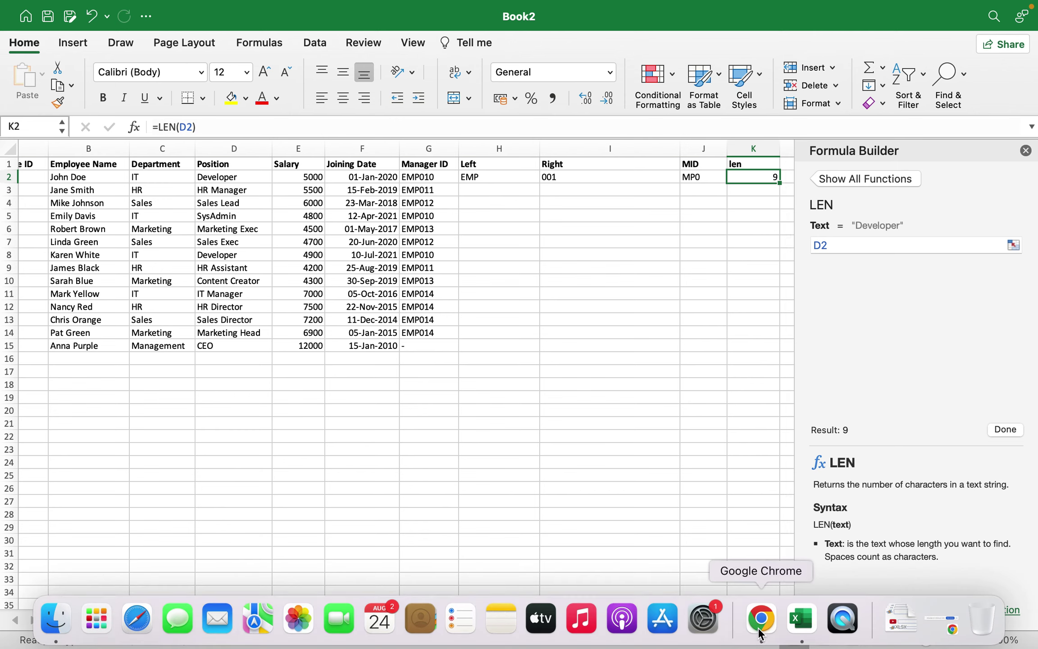
{"action": "mouse_move", "coordinate": [810, 5]}
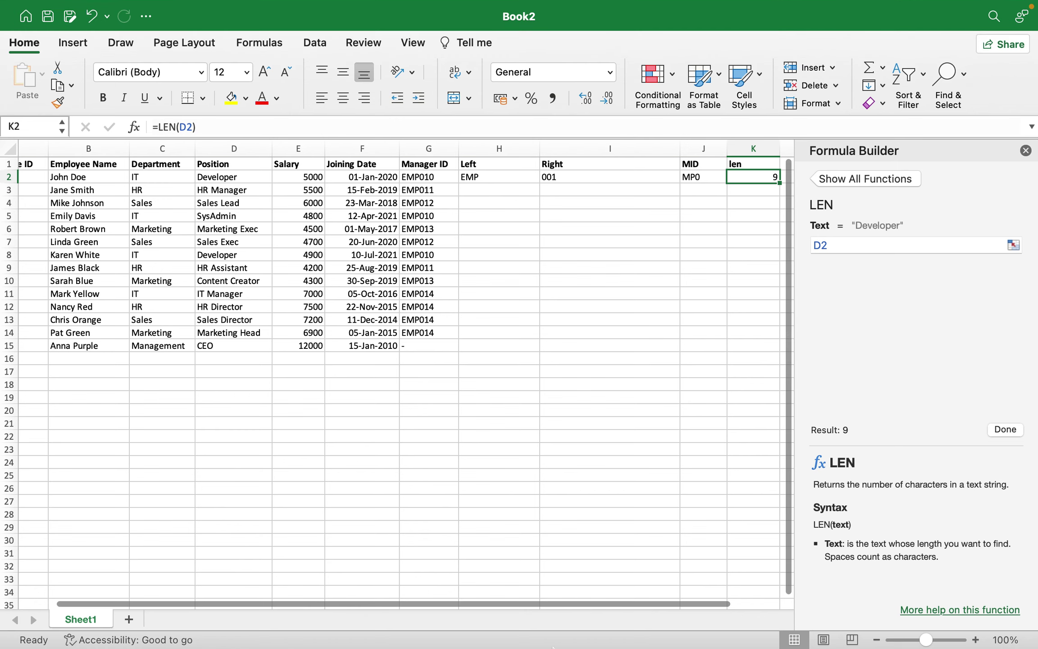
{"action": "mouse_move", "coordinate": [715, 647]}
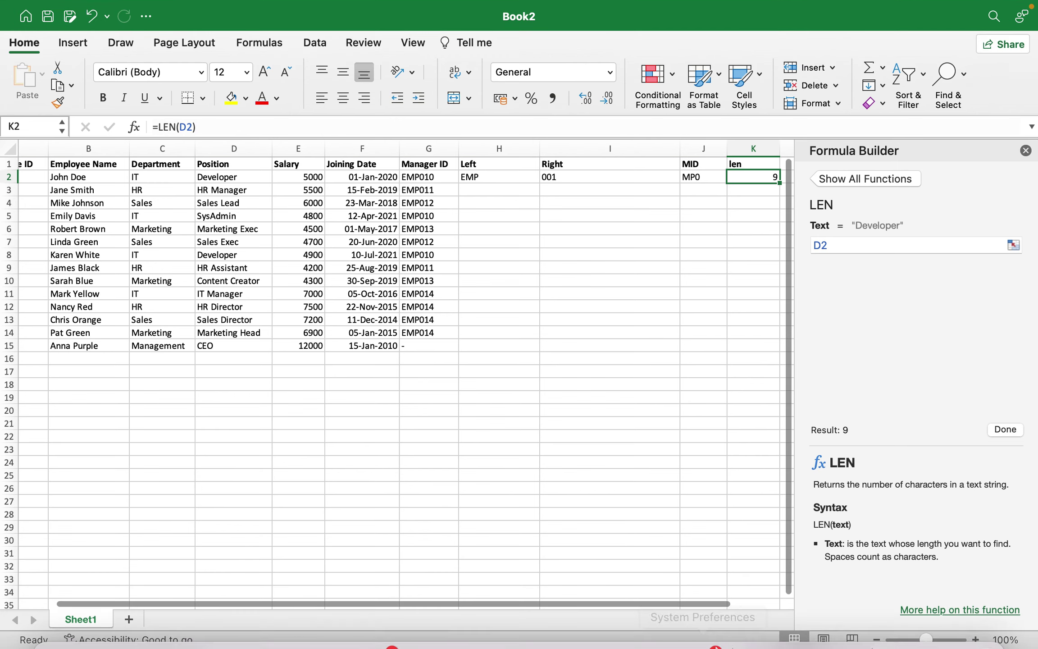
{"action": "left_click", "coordinate": [760, 620]}
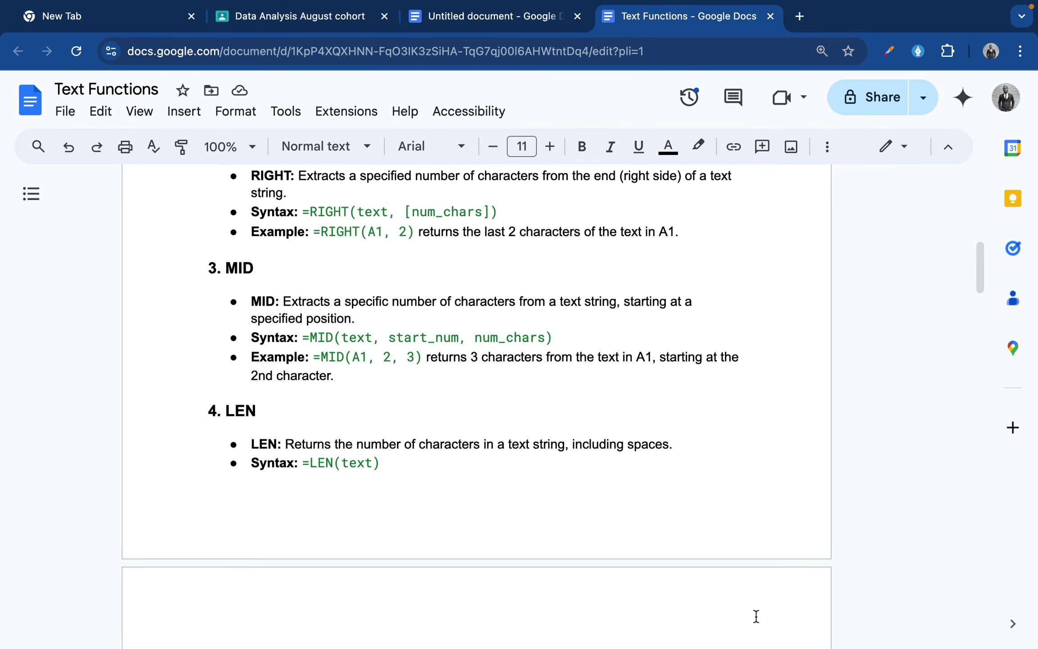
{"action": "scroll", "coordinate": [574, 473], "scroll_direction": "down", "scroll_amount": 3}
{"action": "scroll", "coordinate": [574, 473], "scroll_direction": "down", "scroll_amount": 9}
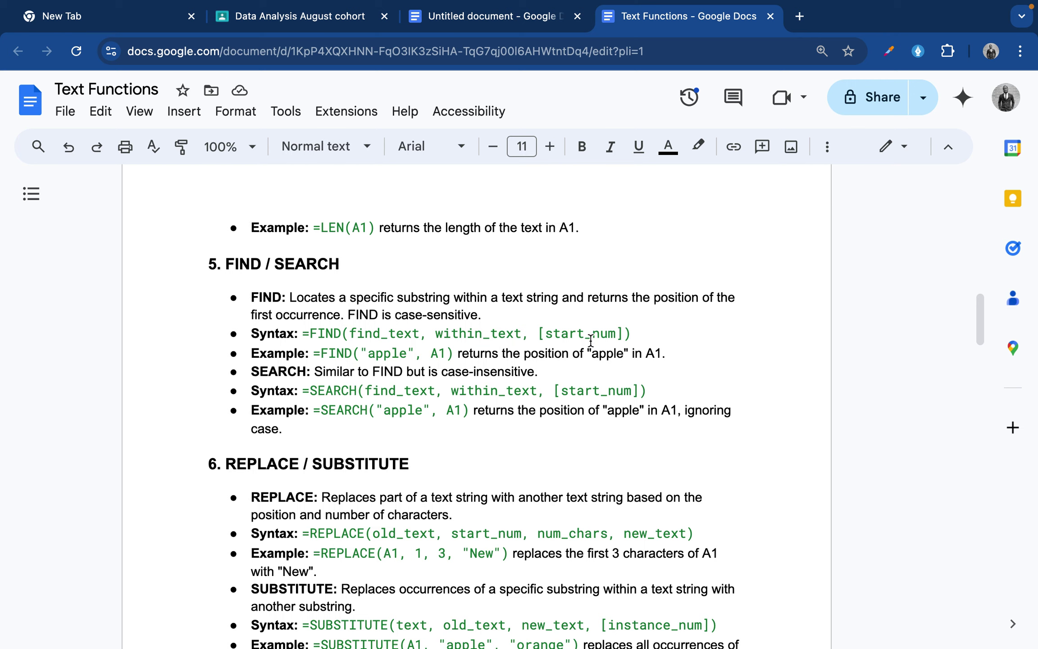
{"action": "mouse_move", "coordinate": [609, 644]}
{"action": "mouse_move", "coordinate": [647, 644]}
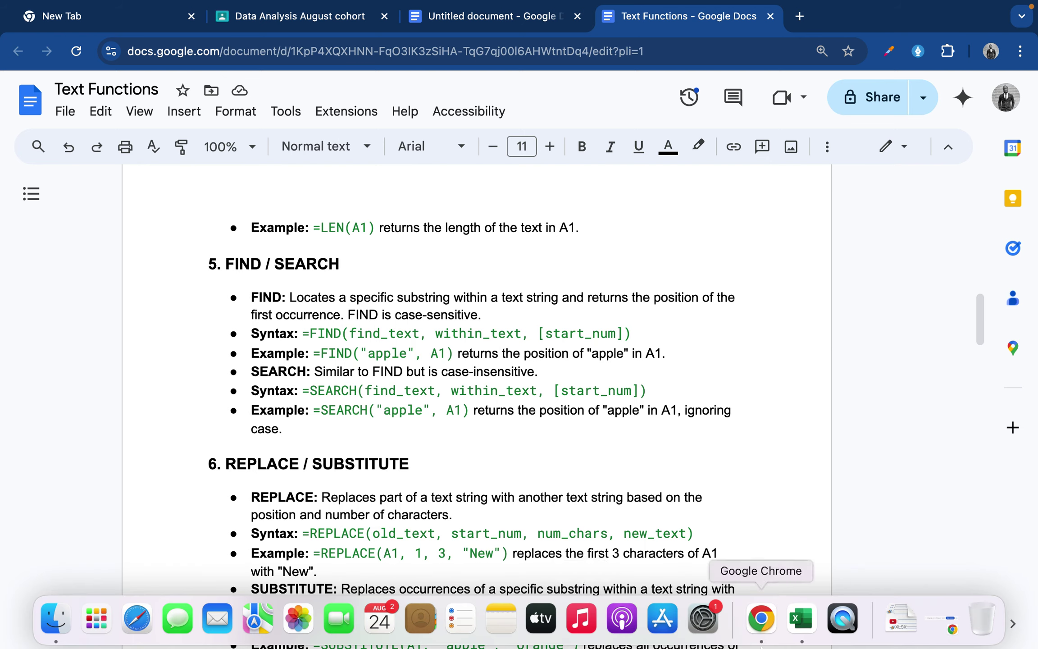
Switch back to the Excel workbook and insert a FIND function in H3 through the Formula Builder, looking for "Dev" within D2
{"action": "left_click", "coordinate": [801, 618]}
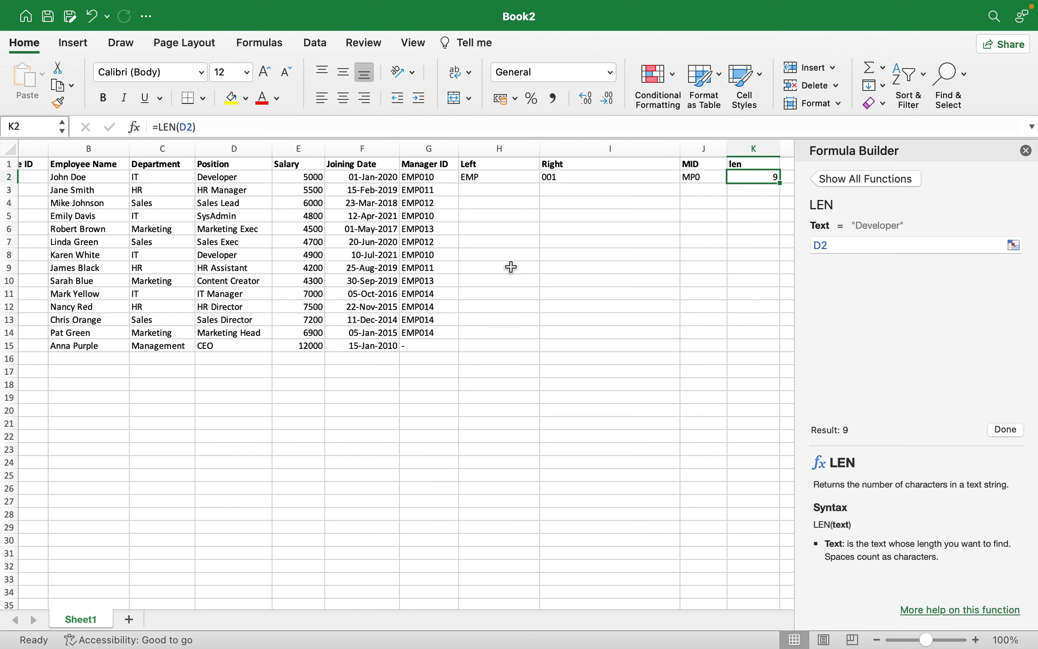
{"action": "scroll", "coordinate": [510, 267], "scroll_direction": "right", "scroll_amount": 1}
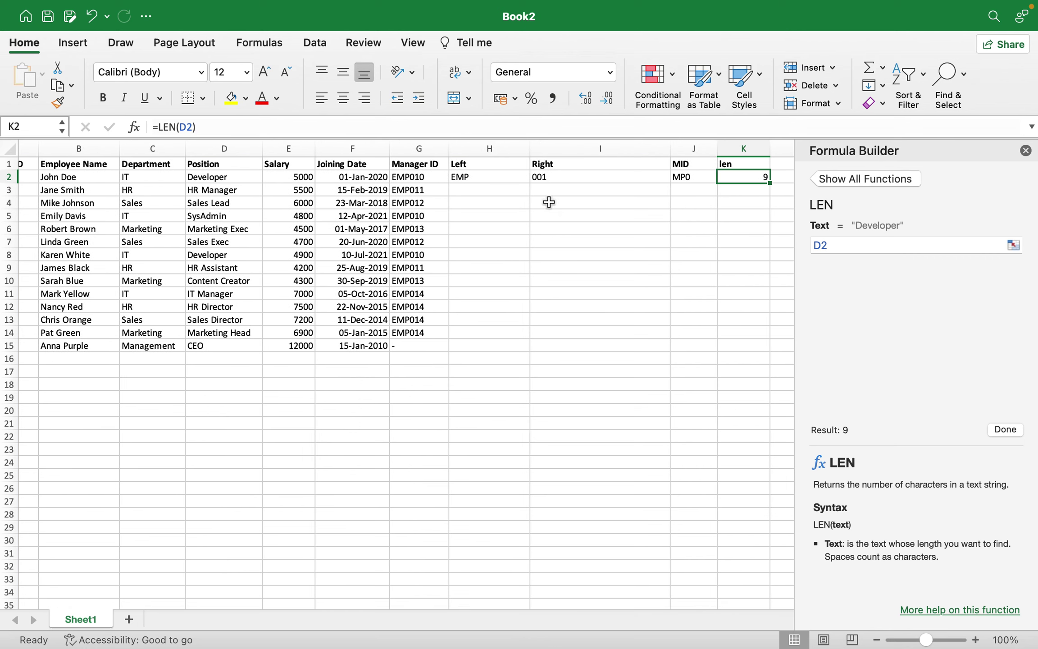
{"action": "left_click", "coordinate": [493, 188]}
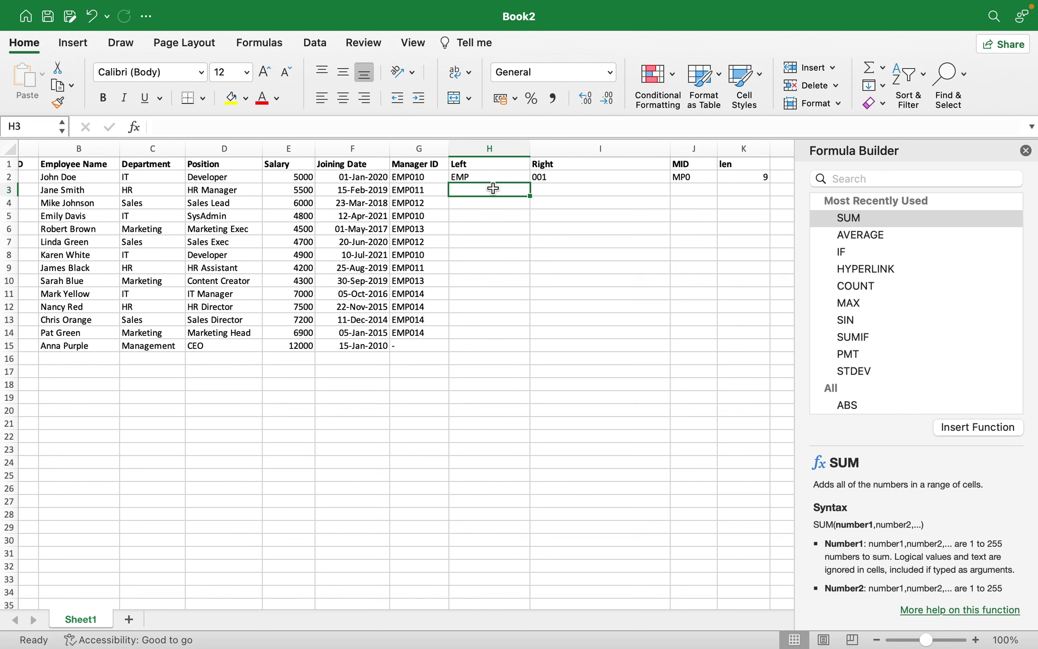
{"action": "type", "text": "=f"}
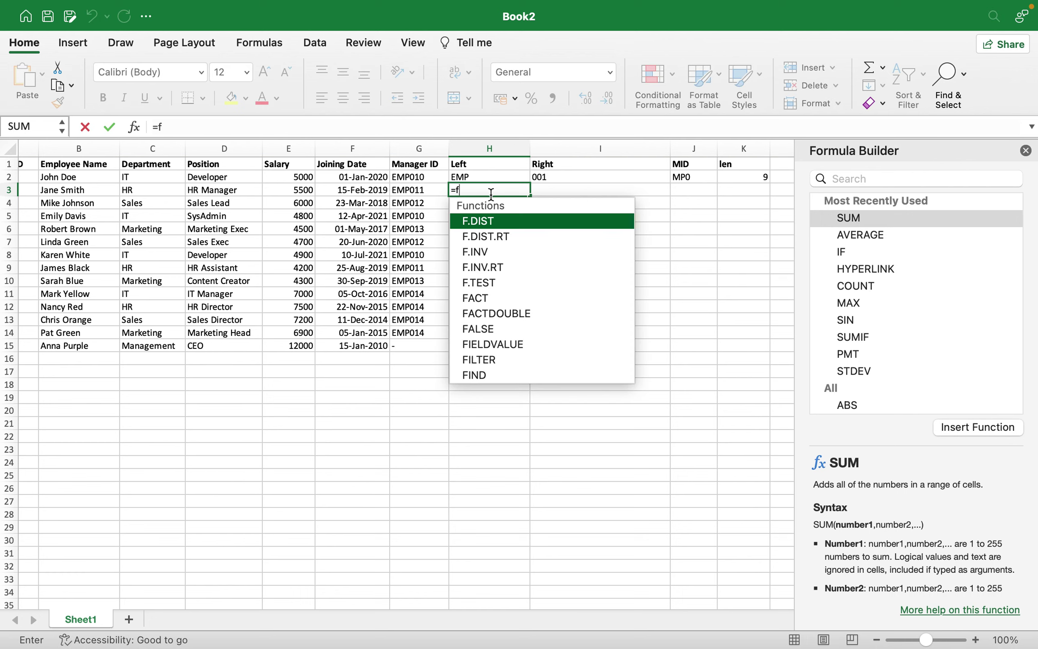
{"action": "type", "text": "in"}
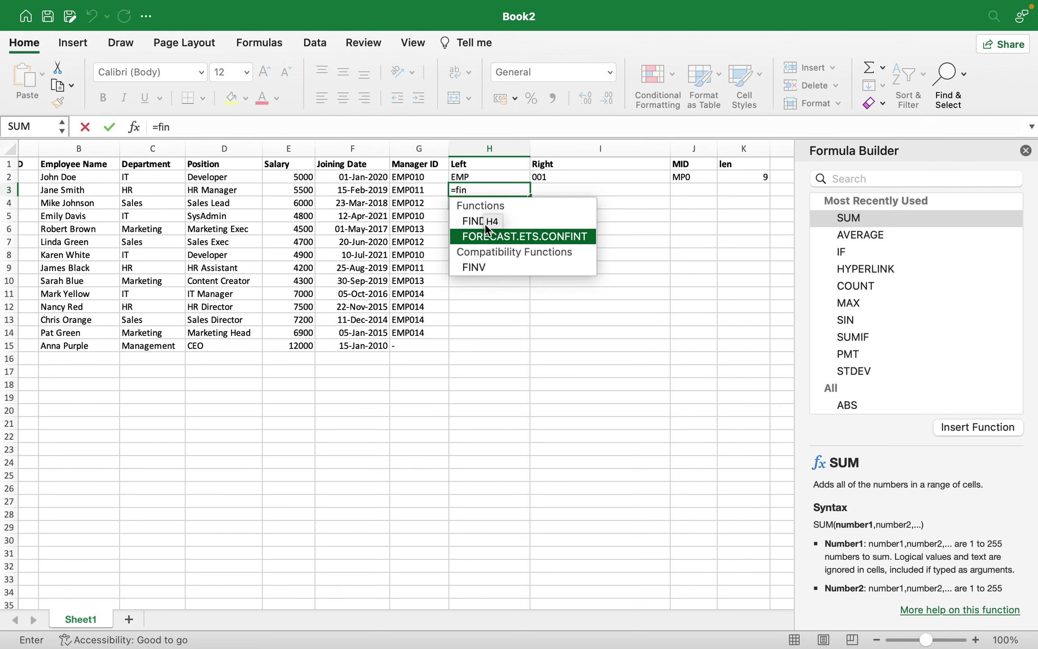
{"action": "double_click", "coordinate": [559, 221]}
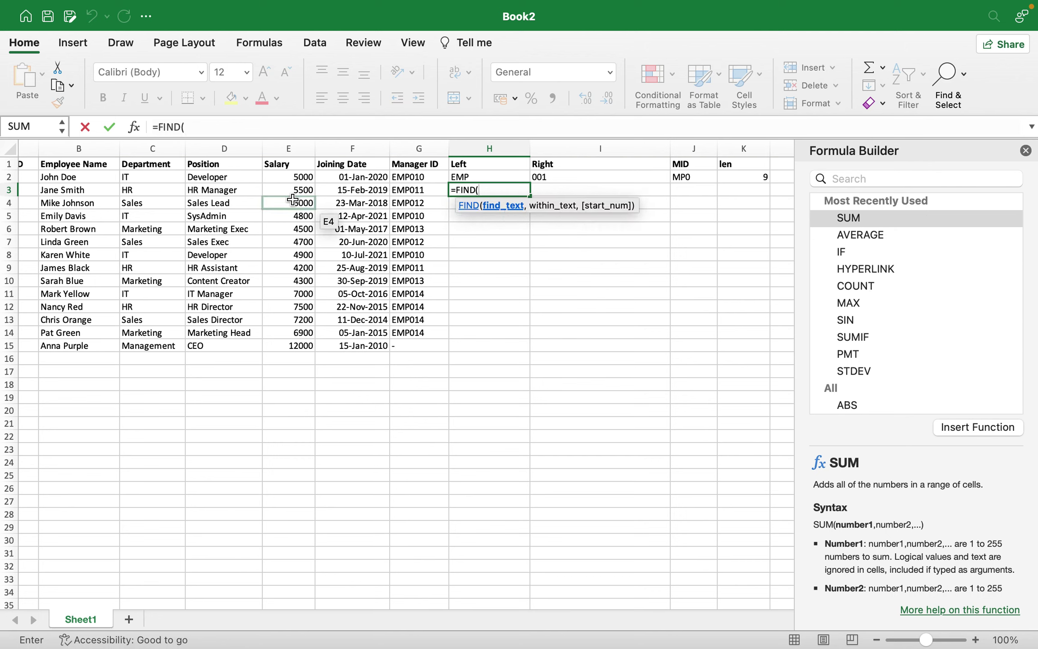
{"action": "left_click", "coordinate": [134, 127]}
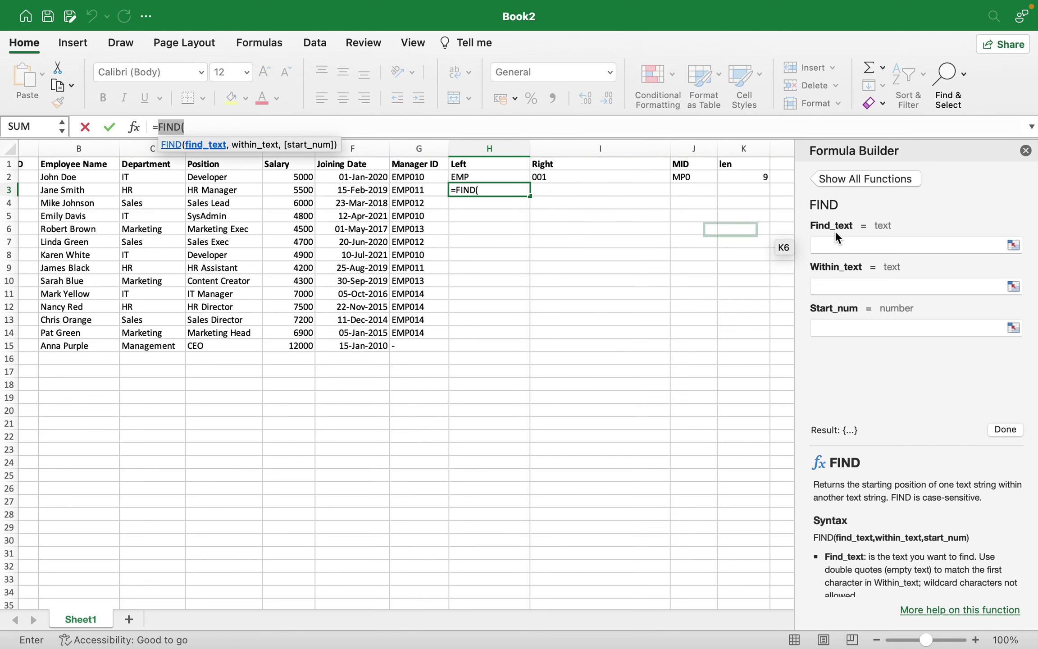
{"action": "left_click", "coordinate": [836, 250]}
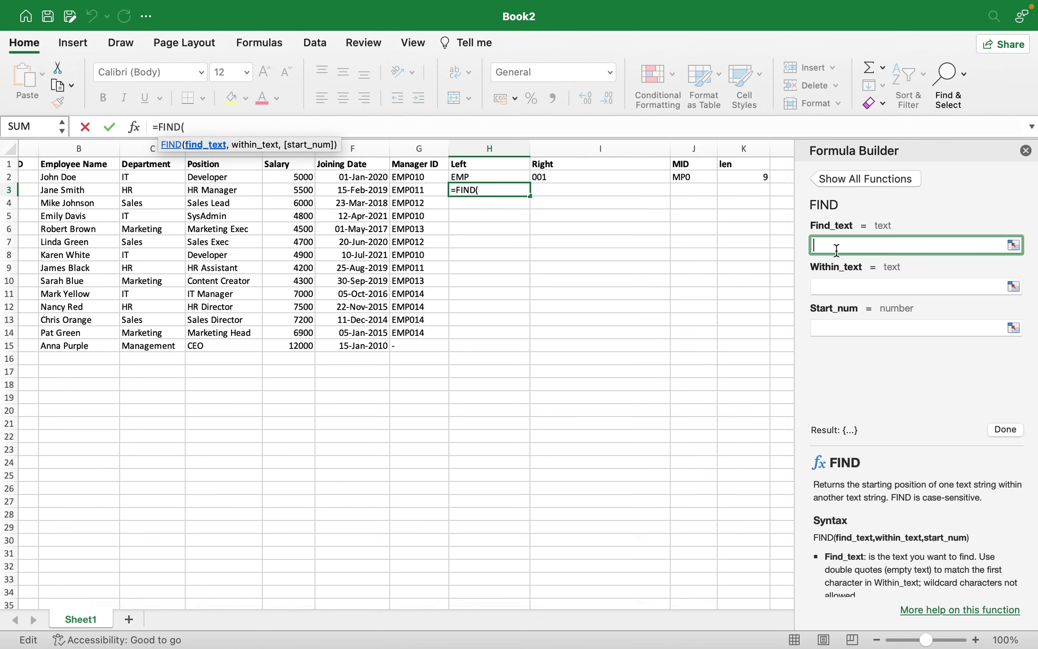
{"action": "type", "text": "Dev"}
{"action": "left_click", "coordinate": [859, 286]}
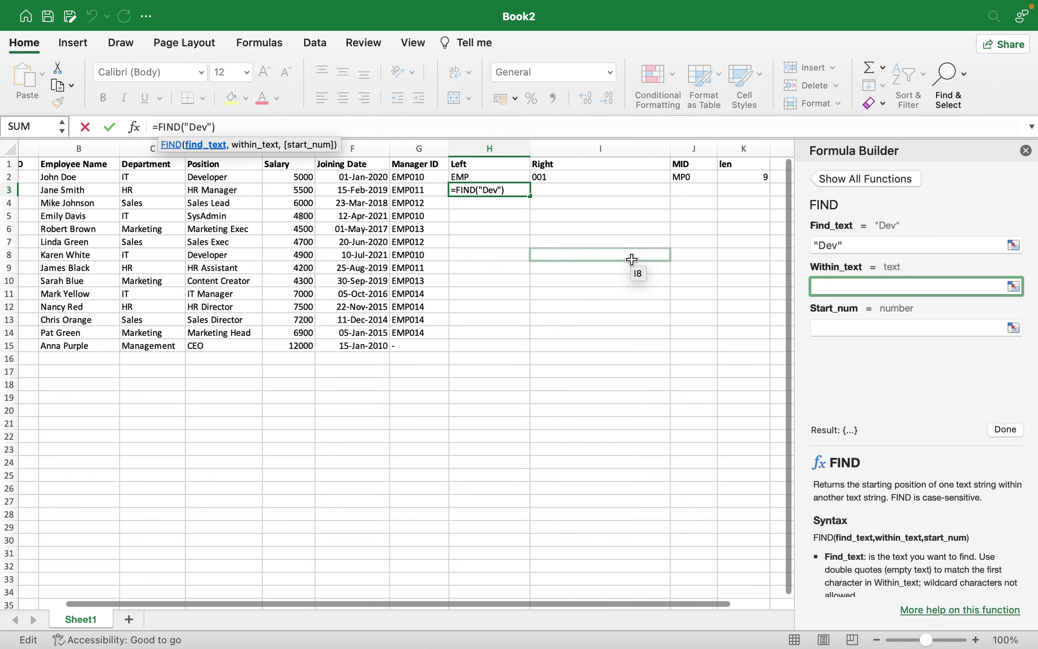
{"action": "left_click", "coordinate": [239, 177]}
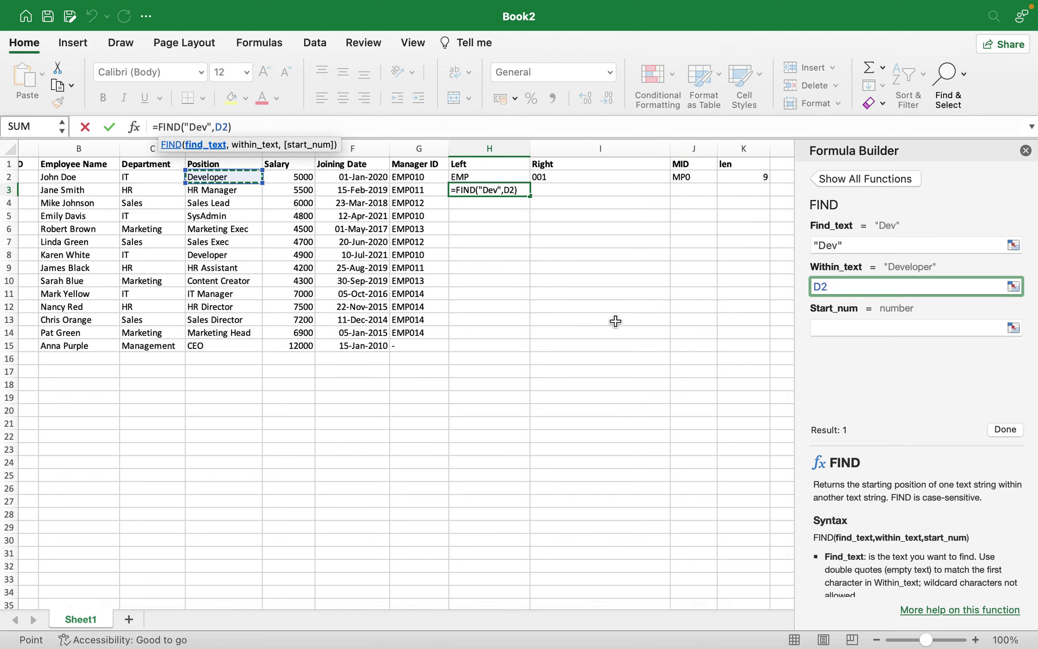
{"action": "left_click", "coordinate": [1007, 429]}
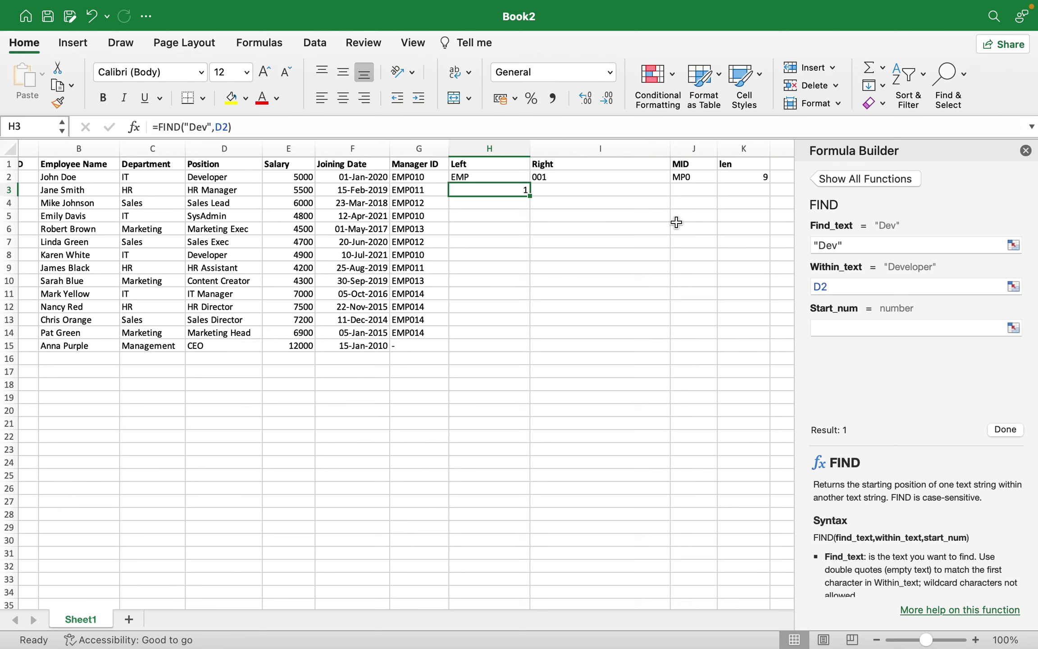
Change the find text of the FIND function in H3 to "e" and apply it
{"action": "double_click", "coordinate": [832, 244]}
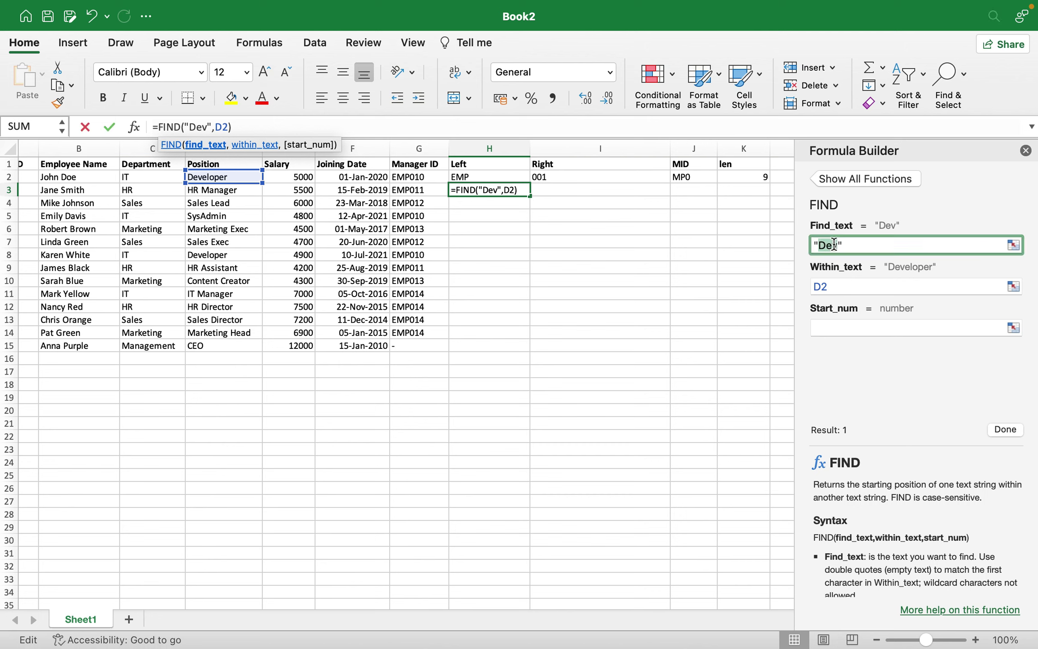
{"action": "type", "text": "e"}
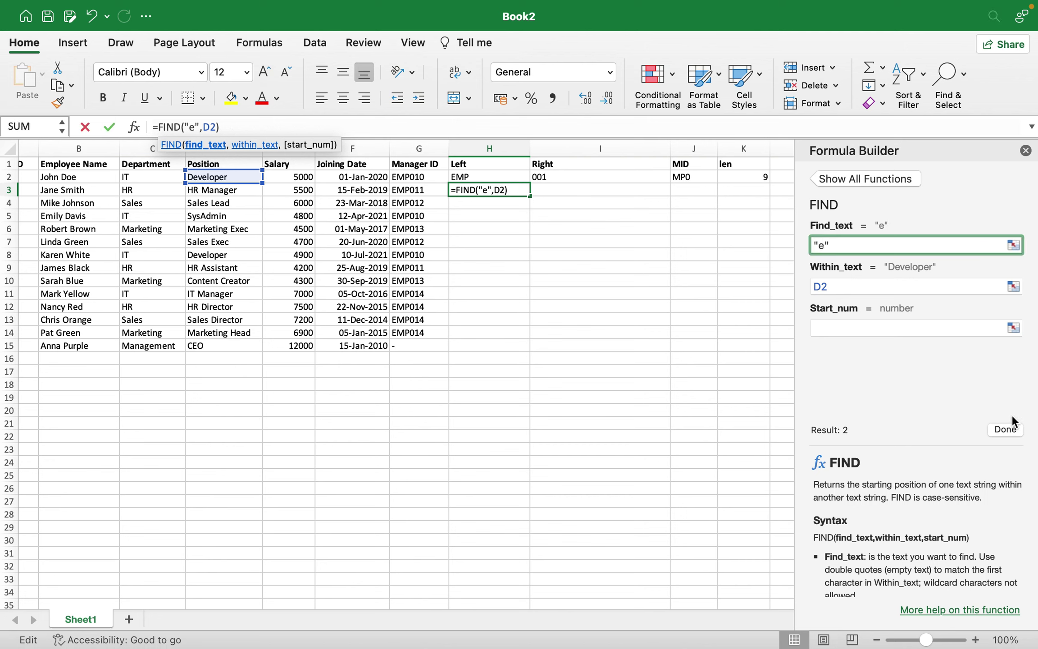
{"action": "left_click", "coordinate": [1003, 429]}
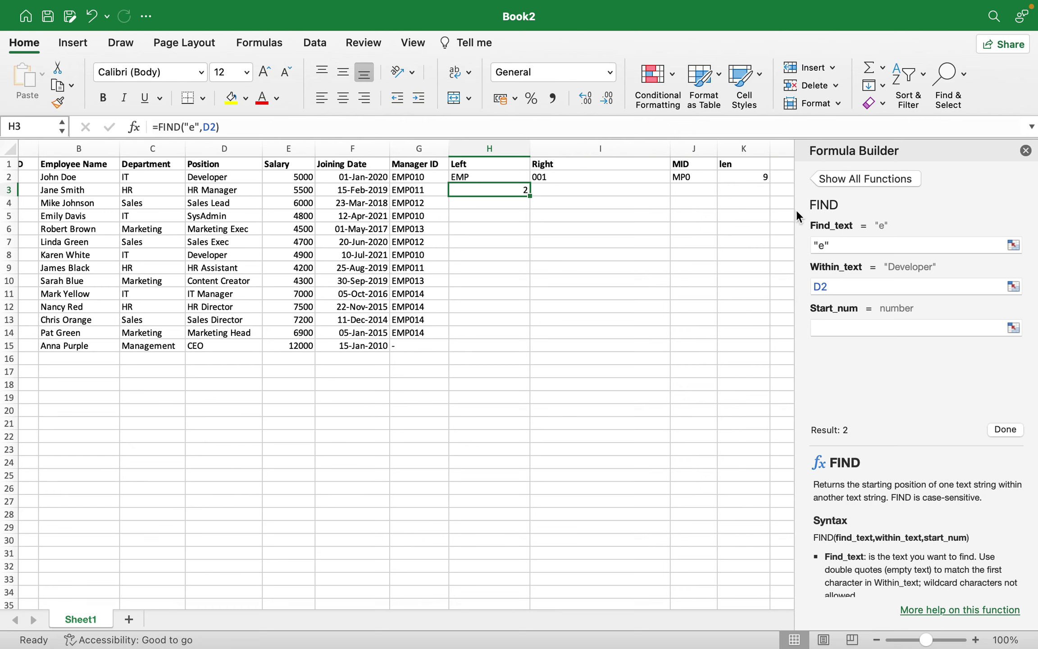
Try "d" and "D" as the find text of the FIND function in H3, and close the Formula Builder
{"action": "left_click", "coordinate": [821, 245]}
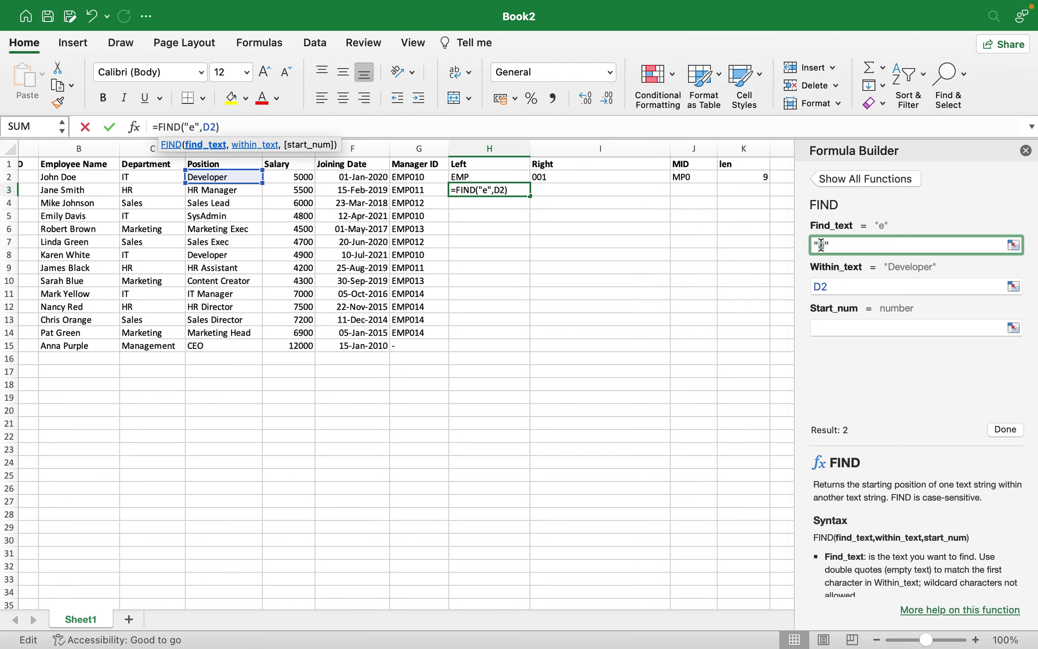
{"action": "key", "text": "BackSpace"}
{"action": "type", "text": "d"}
{"action": "key", "text": "BackSpace"}
{"action": "type", "text": "D"}
{"action": "left_click", "coordinate": [1028, 148]}
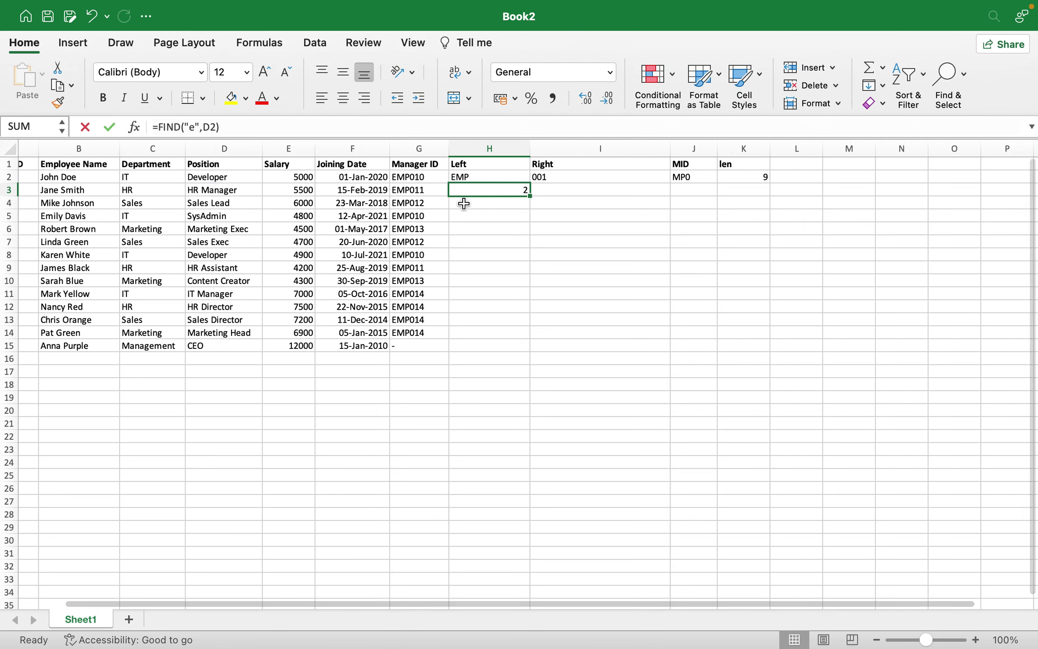
{"action": "left_click", "coordinate": [463, 201]}
{"action": "left_click", "coordinate": [470, 195]}
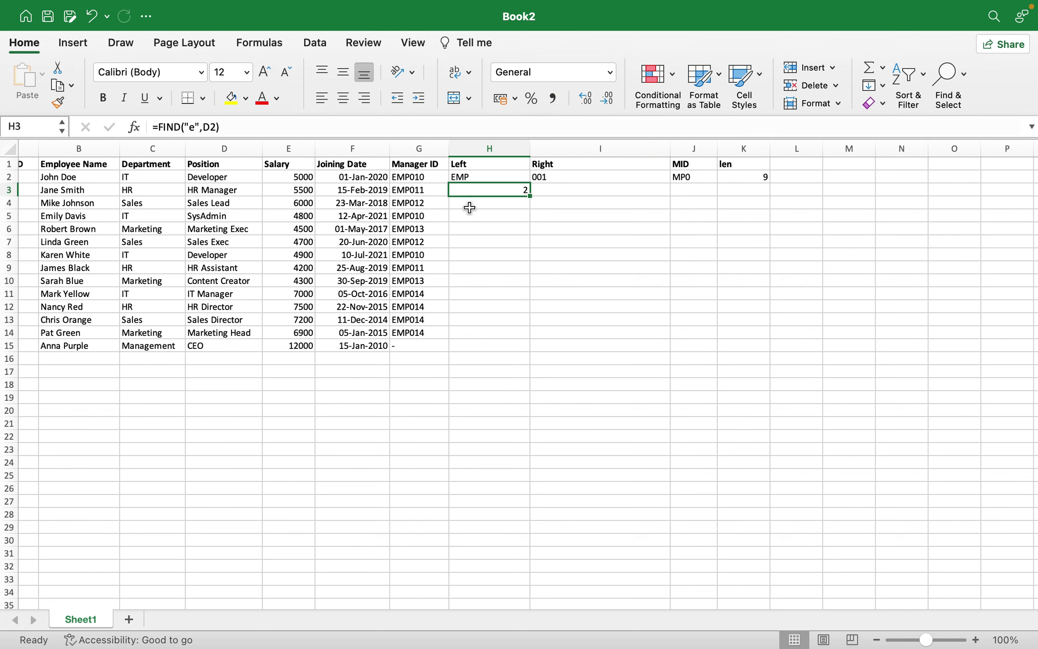
Start a SEARCH function in H4 and open its find text for entry in the Formula Builder
{"action": "left_click", "coordinate": [468, 206]}
{"action": "type", "text": "="}
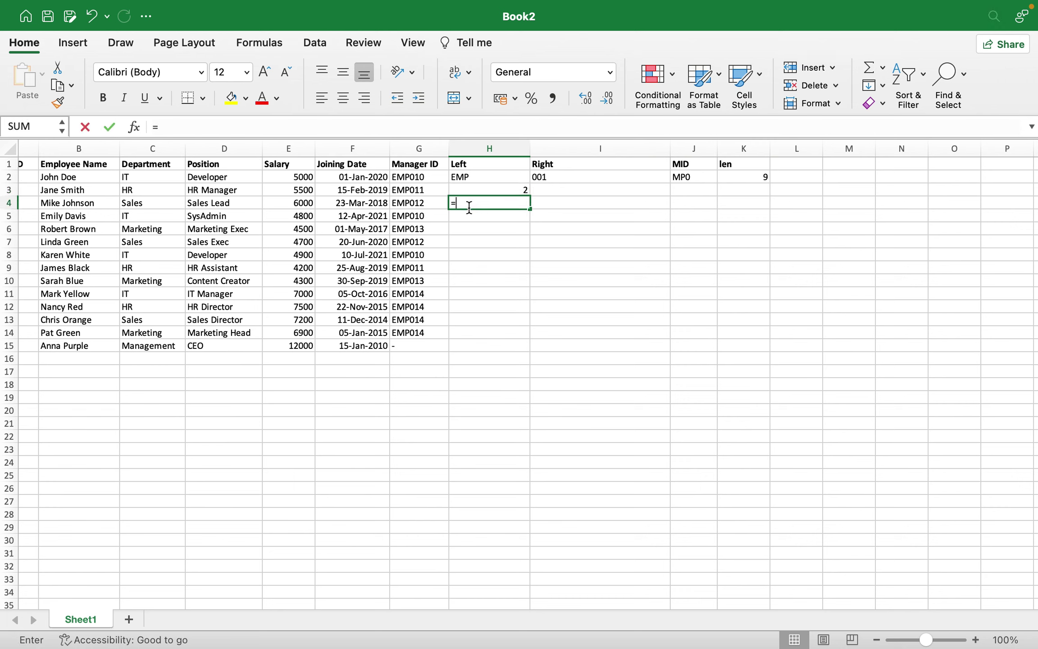
{"action": "type", "text": "search"}
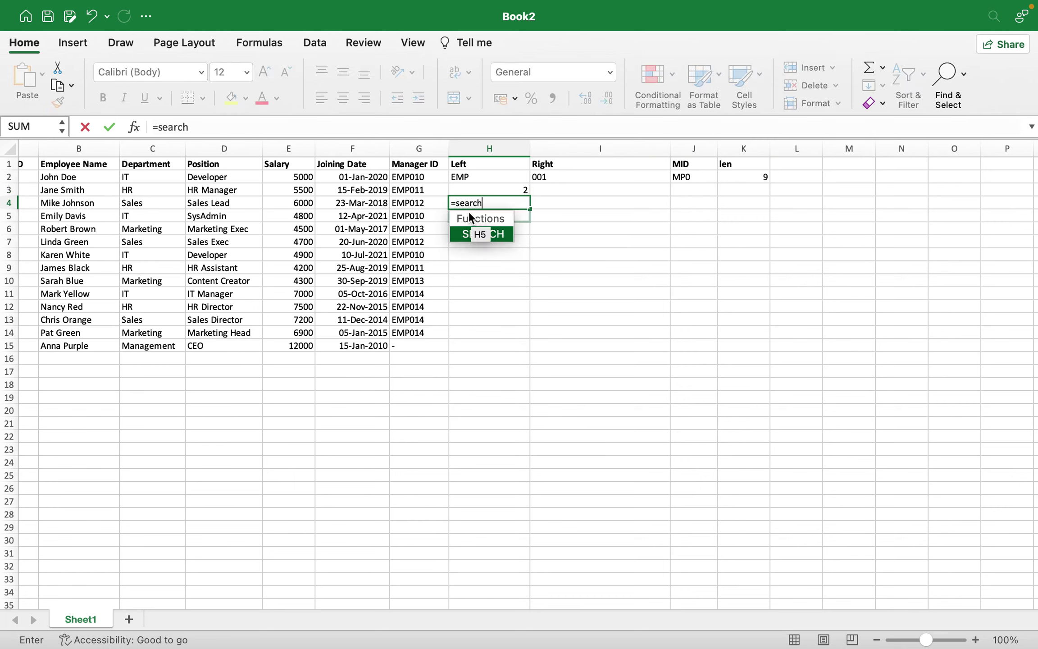
{"action": "double_click", "coordinate": [467, 234]}
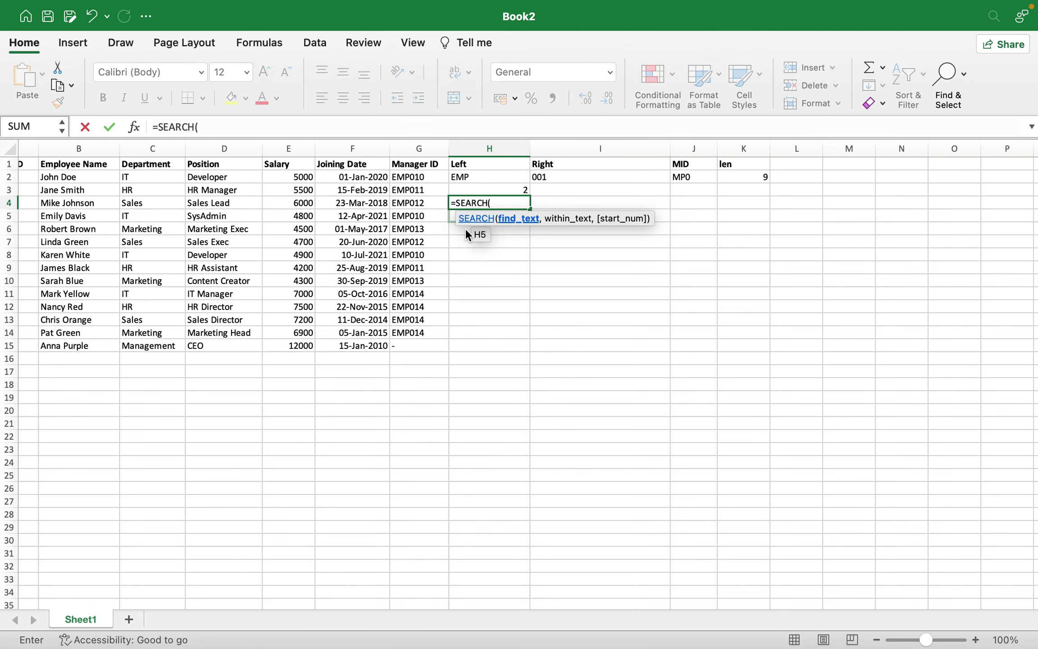
{"action": "left_click", "coordinate": [134, 128]}
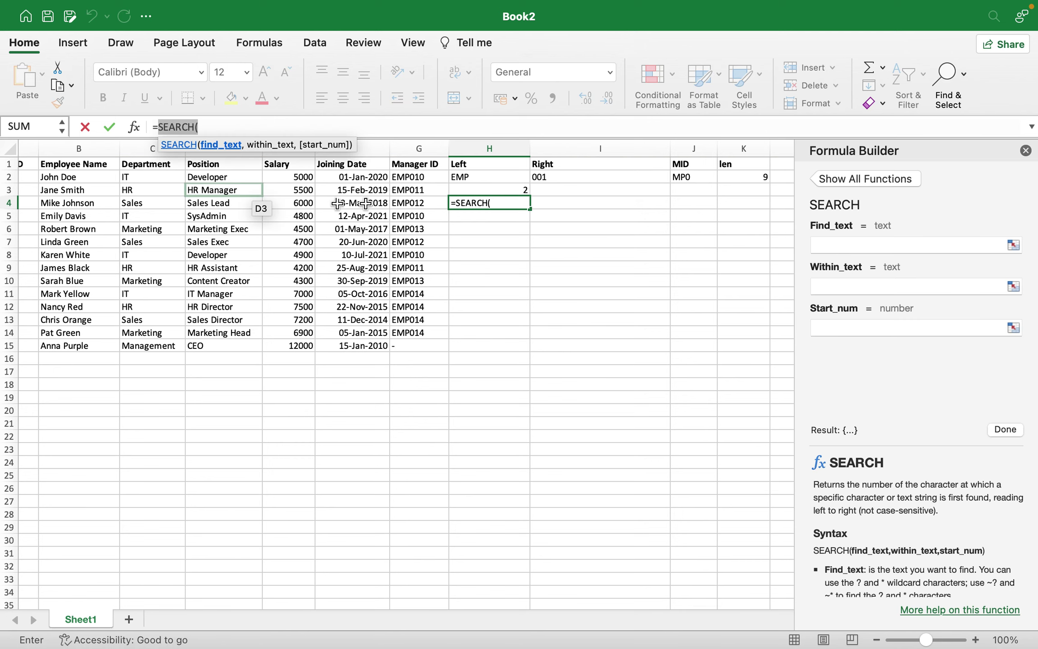
{"action": "left_click", "coordinate": [870, 242]}
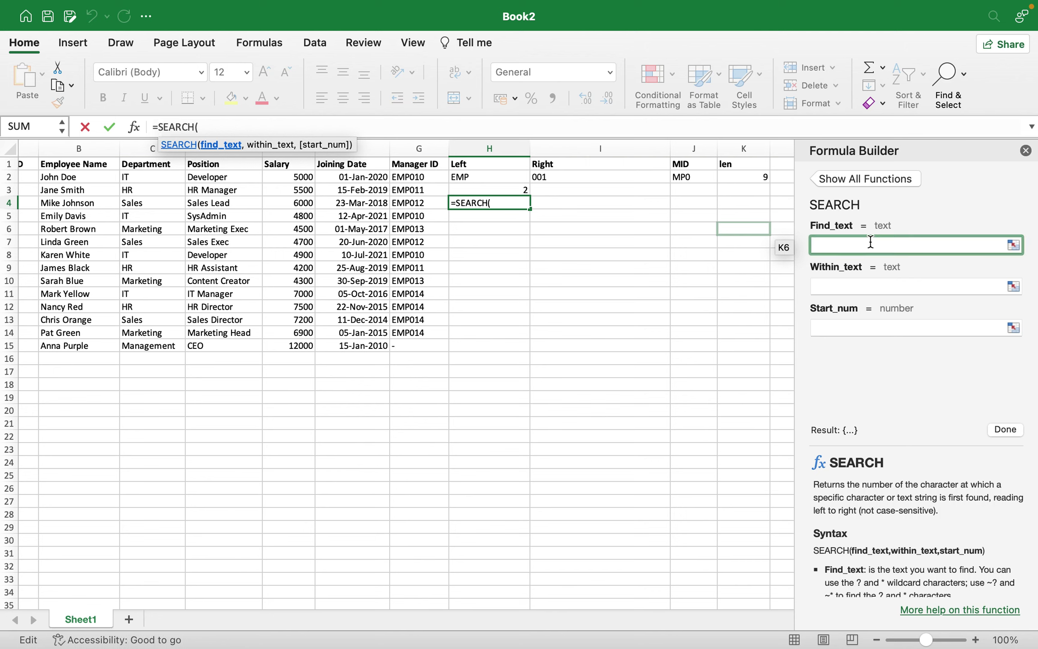
Fill in the SEARCH formula in H4 to find "d" within cell D2
{"action": "type", "text": "\"d\""}
{"action": "left_click", "coordinate": [869, 291]}
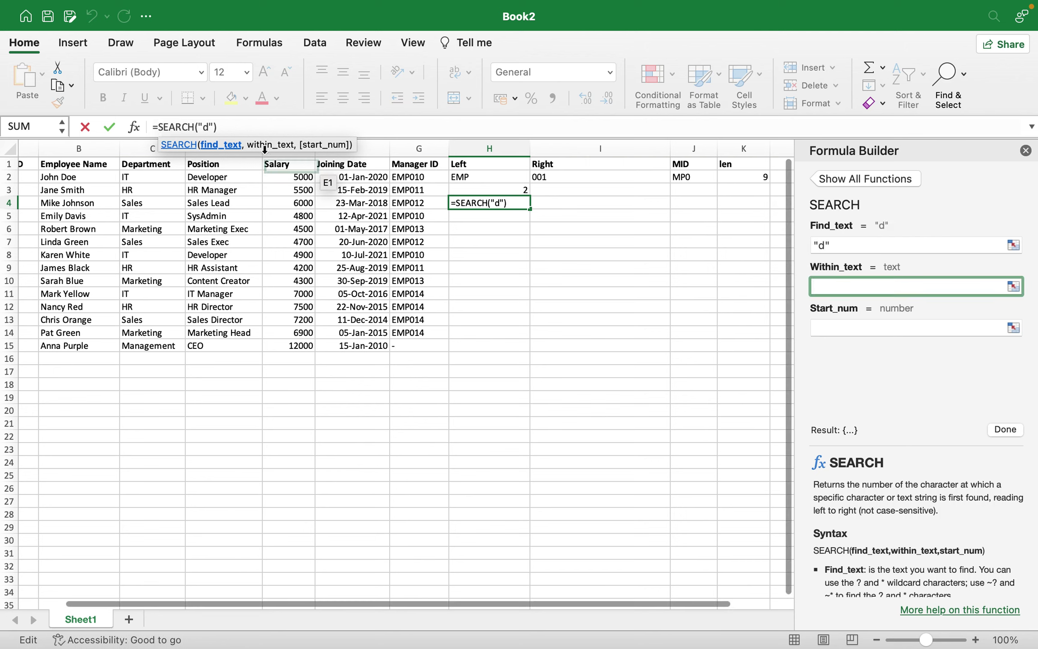
{"action": "left_click", "coordinate": [216, 178]}
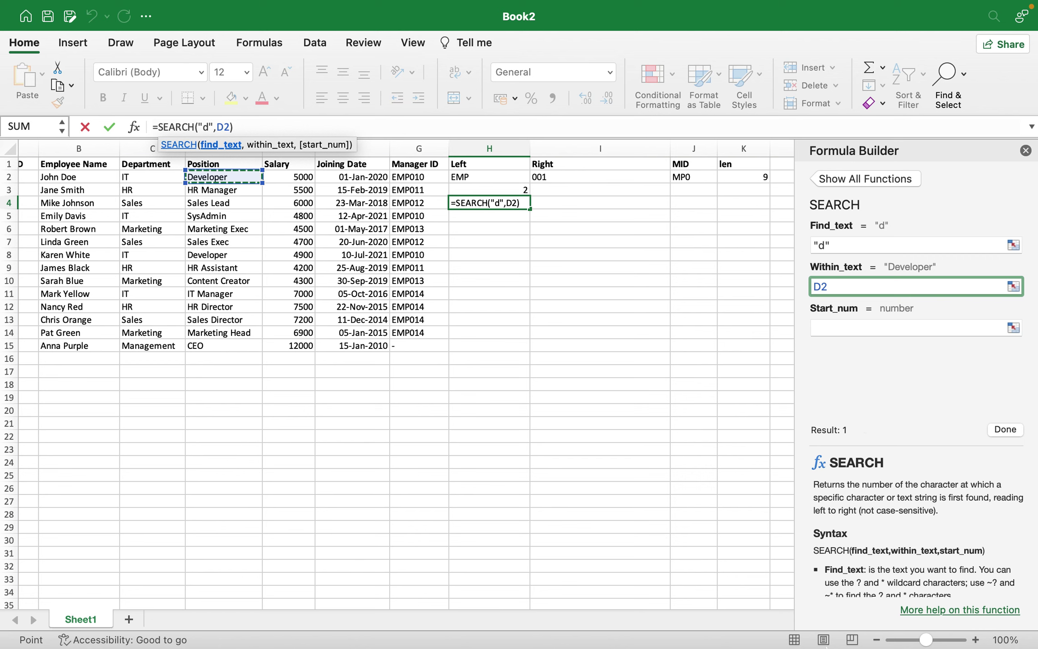
Switch to Chrome and review the FIND / SEARCH and REPLACE / SUBSTITUTE sections of the Text Functions document
{"action": "mouse_move", "coordinate": [825, 647]}
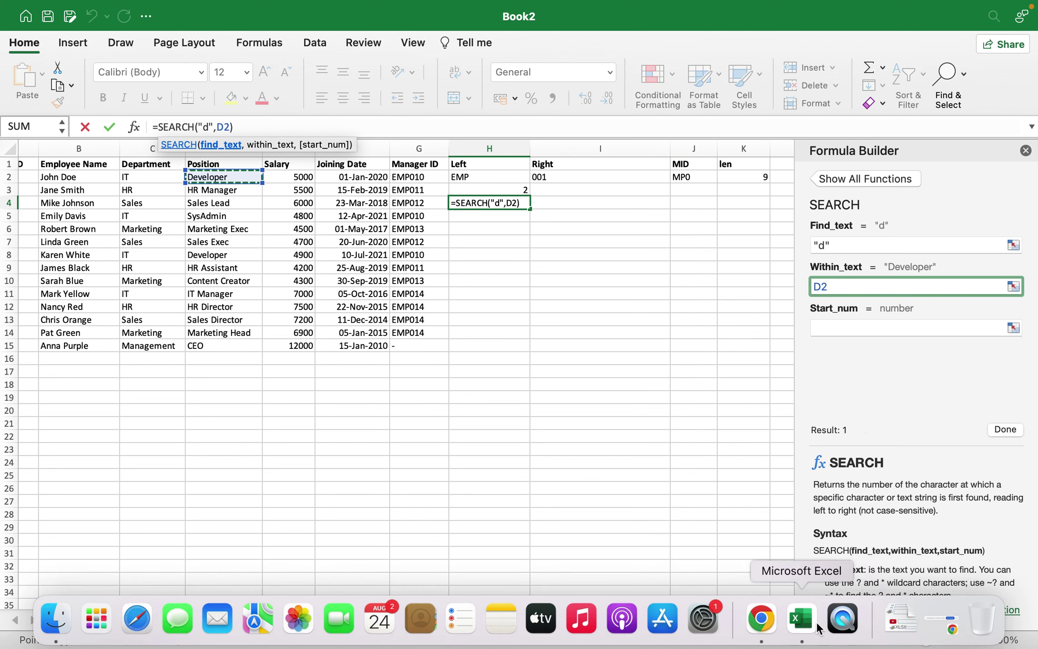
{"action": "left_click", "coordinate": [763, 624]}
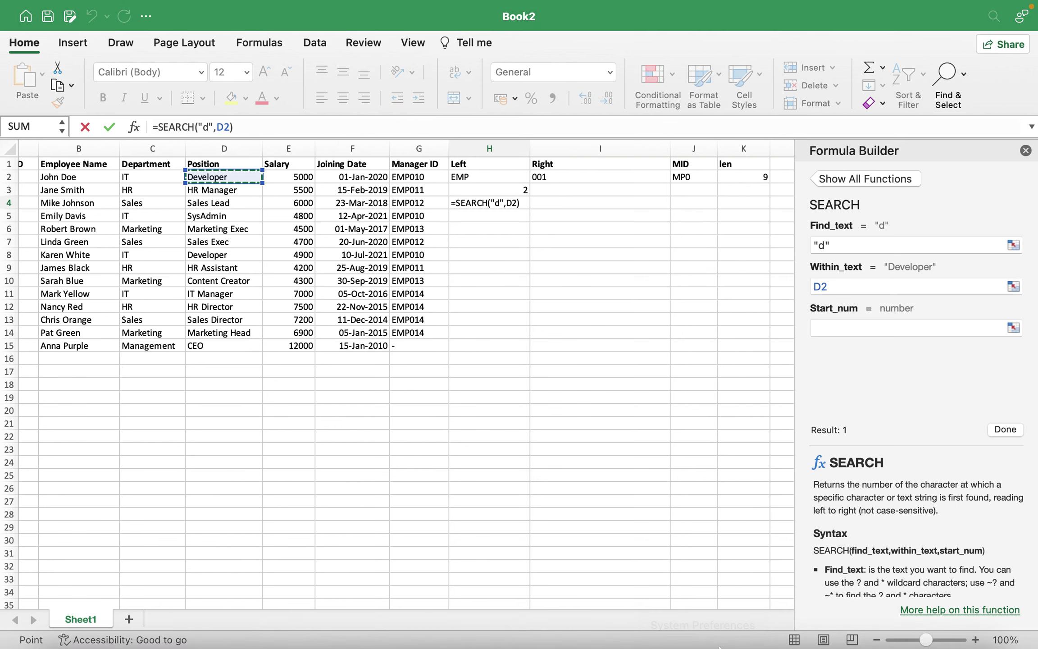
{"action": "left_click", "coordinate": [762, 622]}
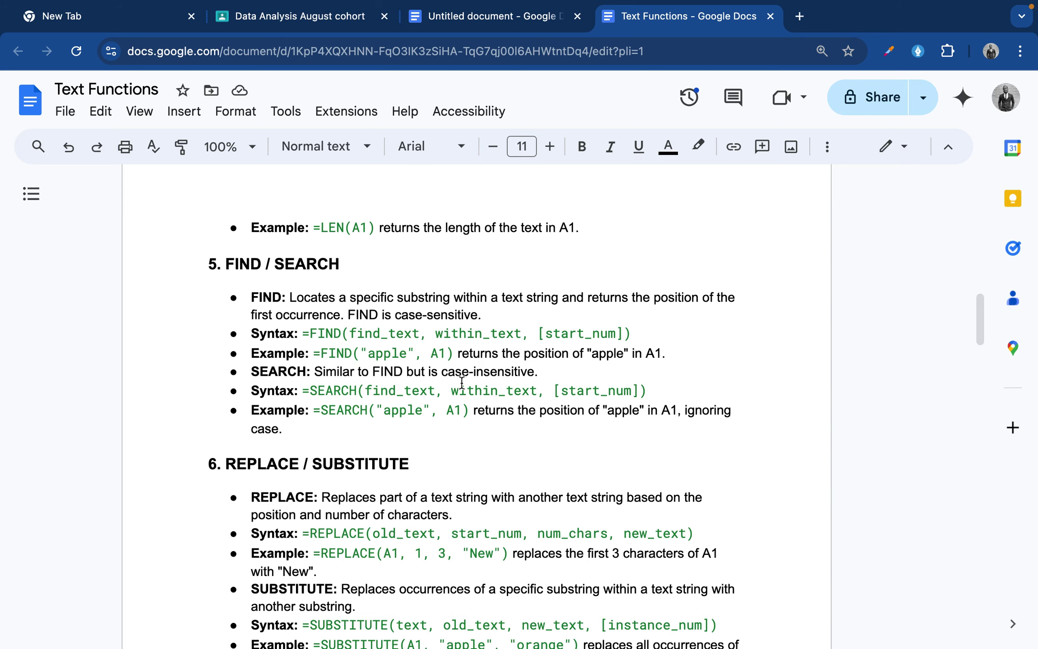
{"action": "scroll", "coordinate": [462, 383], "scroll_direction": "down", "scroll_amount": 6}
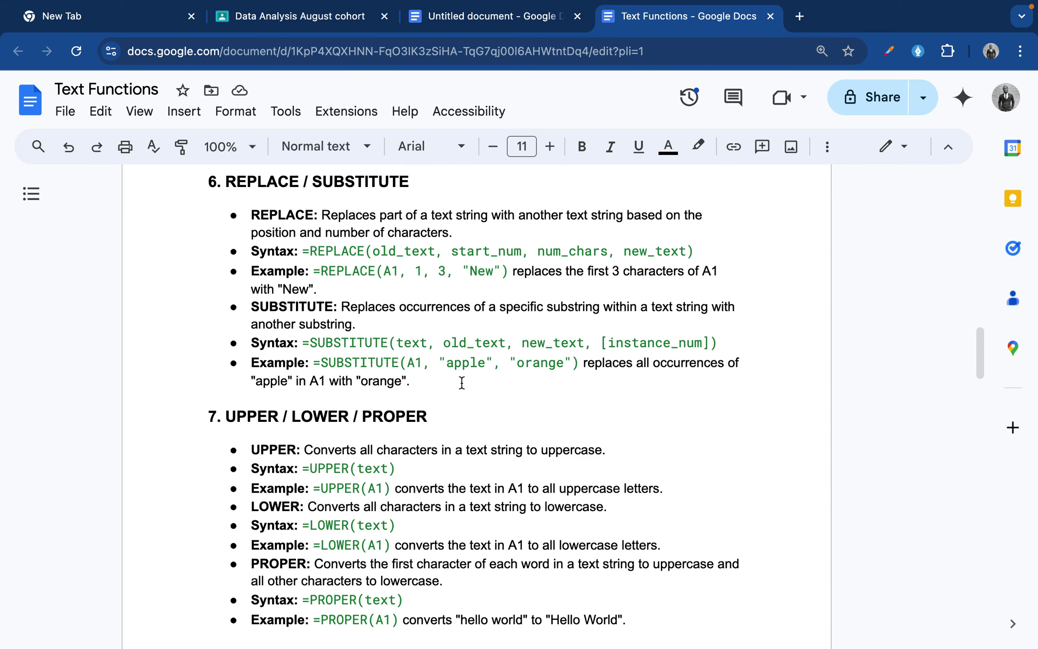
{"action": "scroll", "coordinate": [462, 383], "scroll_direction": "down", "scroll_amount": 5}
{"action": "scroll", "coordinate": [462, 383], "scroll_direction": "up", "scroll_amount": 5}
{"action": "scroll", "coordinate": [461, 383], "scroll_direction": "up", "scroll_amount": 6}
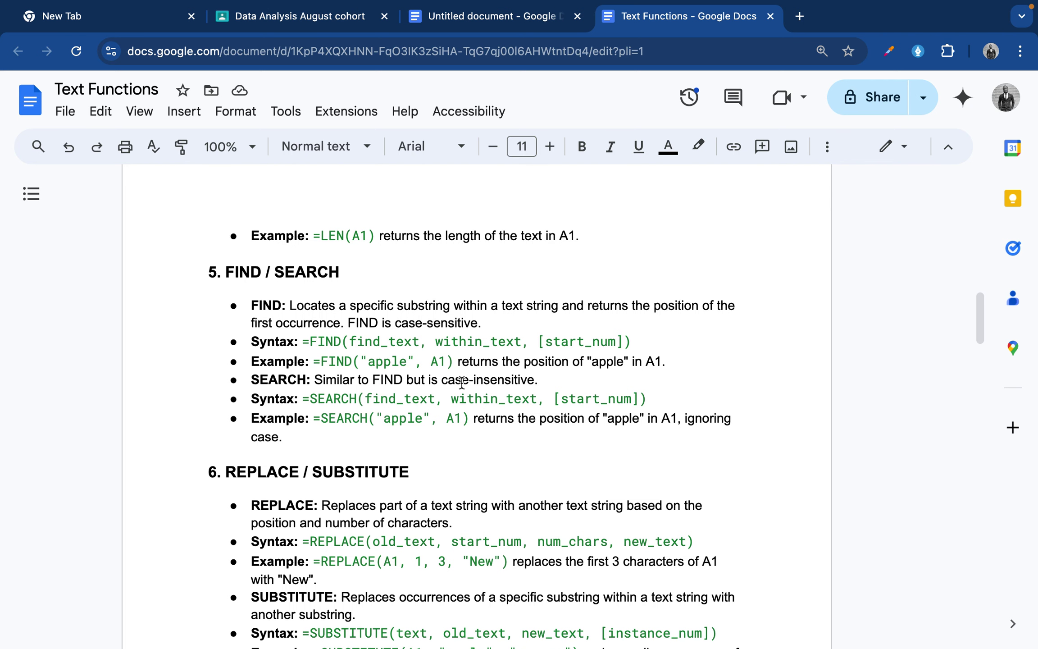
{"action": "scroll", "coordinate": [462, 382], "scroll_direction": "down", "scroll_amount": 3}
{"action": "scroll", "coordinate": [462, 382], "scroll_direction": "down", "scroll_amount": 1}
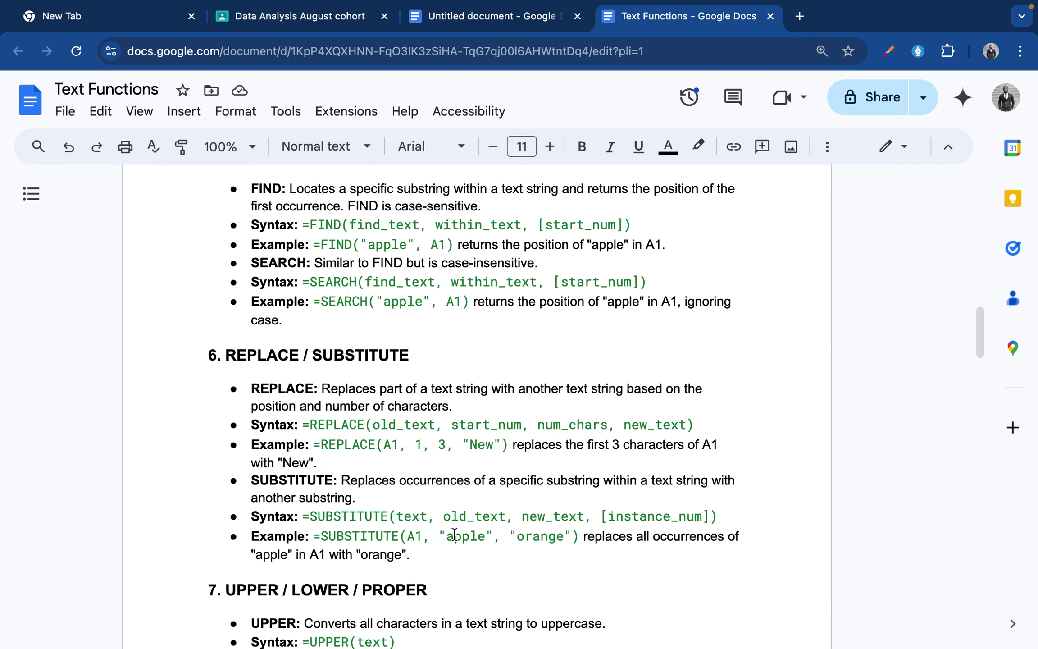
Switch back to Excel and discard the uncommitted SEARCH formula in H4
{"action": "mouse_move", "coordinate": [460, 644]}
{"action": "left_click", "coordinate": [802, 618]}
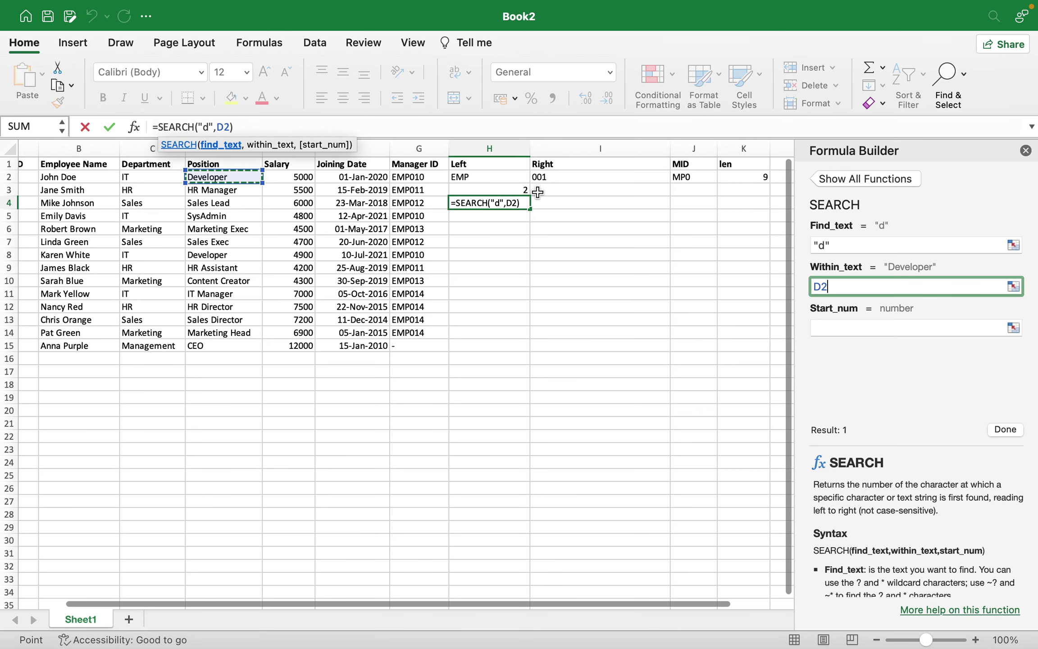
{"action": "left_click", "coordinate": [503, 218]}
{"action": "key", "text": "Escape"}
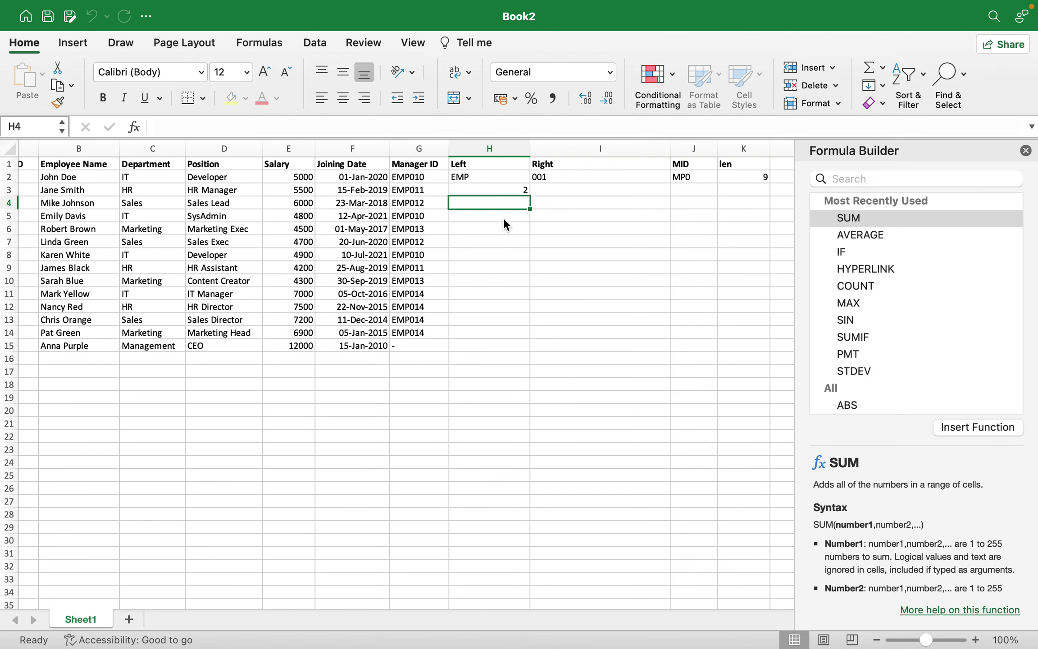
Start a REPLACE formula in H4 using the Formula Builder, with cell D2 as the old text
{"action": "type", "text": "["}
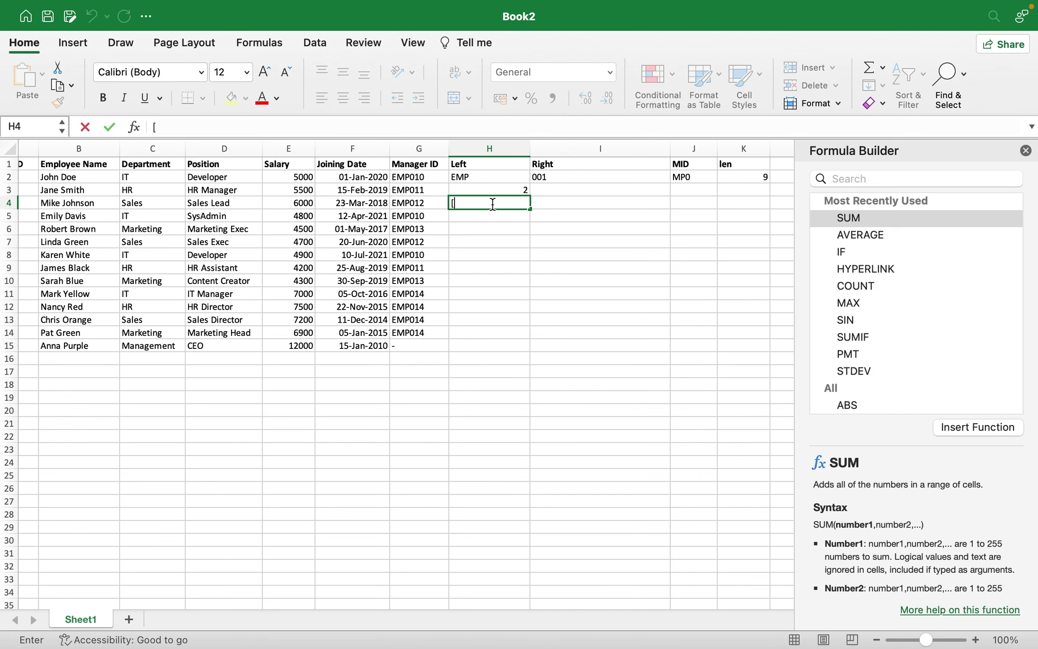
{"action": "key", "text": "BackSpace"}
{"action": "type", "text": "=re"}
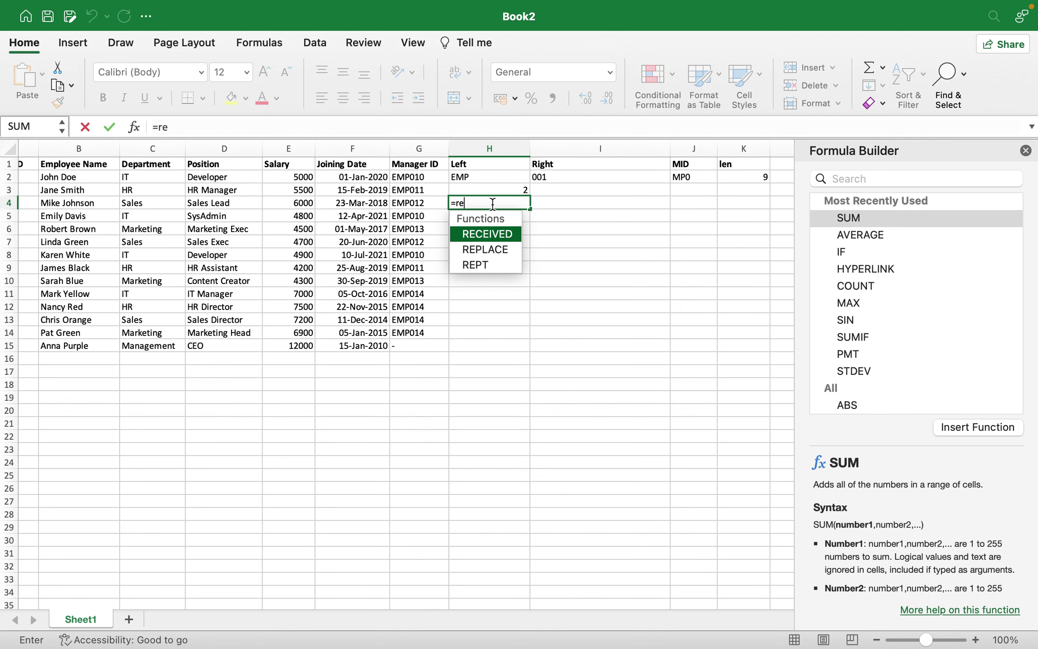
{"action": "double_click", "coordinate": [492, 248]}
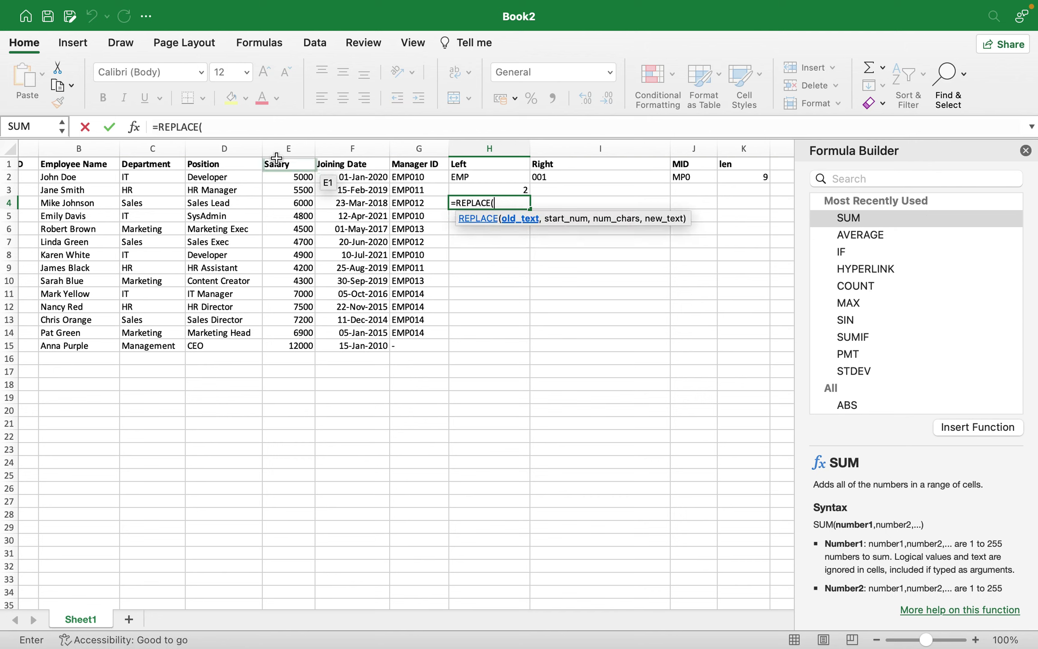
{"action": "left_click", "coordinate": [135, 128]}
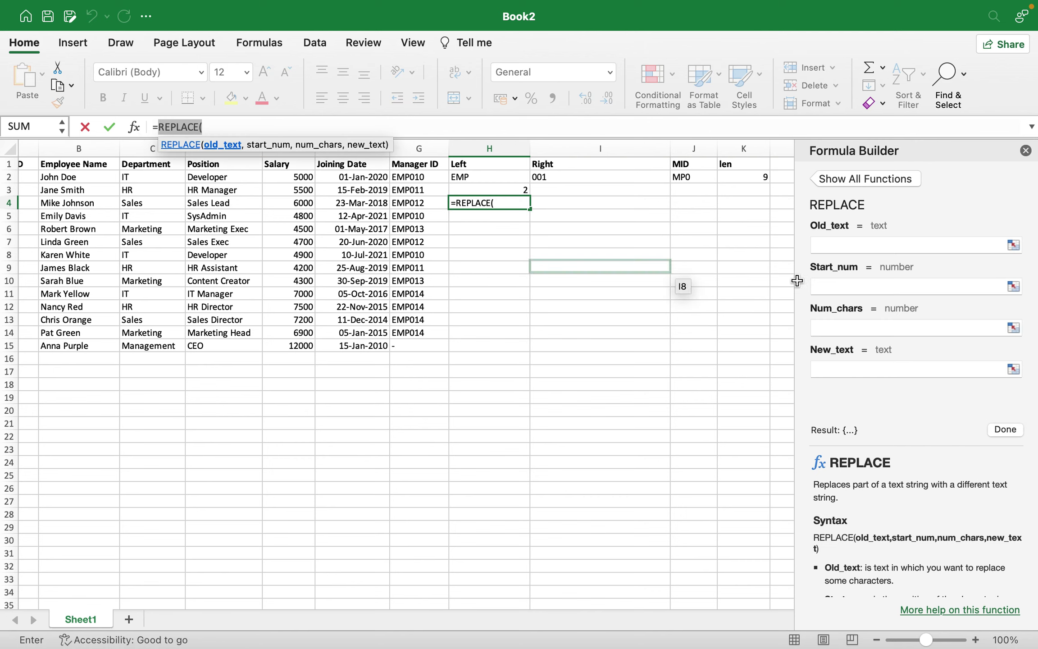
{"action": "left_click", "coordinate": [842, 238]}
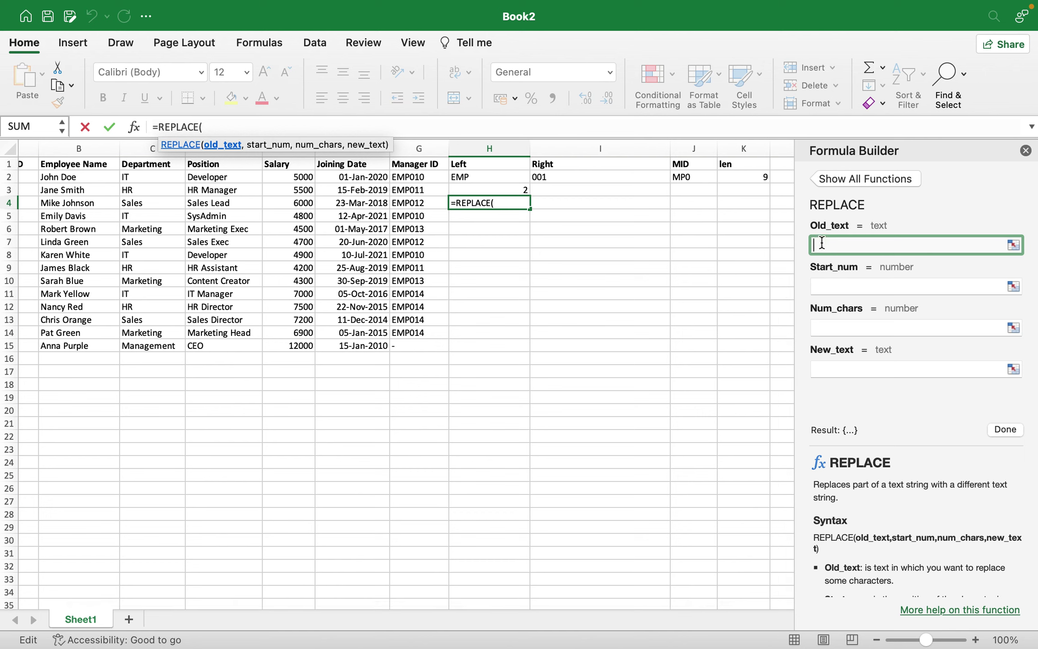
{"action": "left_click", "coordinate": [223, 177]}
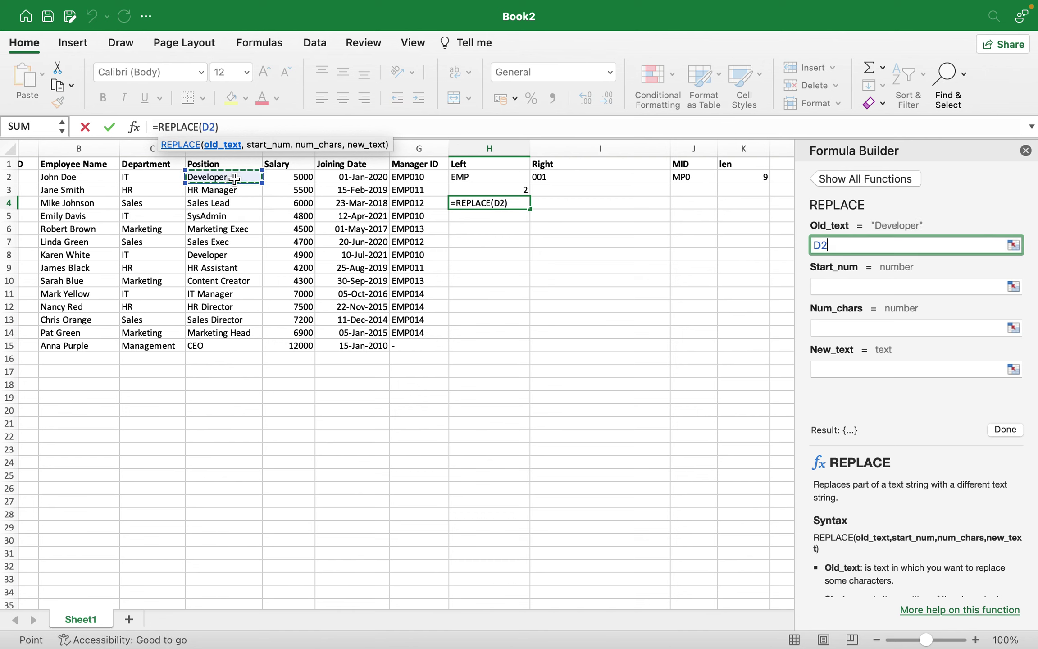
Set the REPLACE arguments to start number 1, 3 characters and new text "pyh"
{"action": "left_click", "coordinate": [831, 284]}
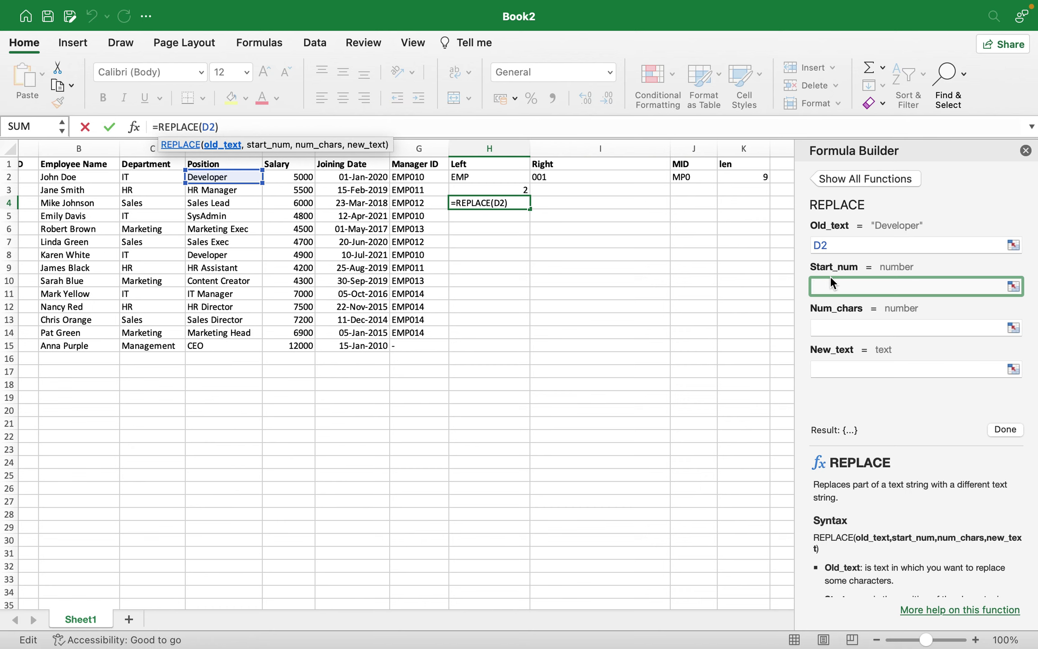
{"action": "type", "text": "1"}
{"action": "left_click", "coordinate": [837, 324]}
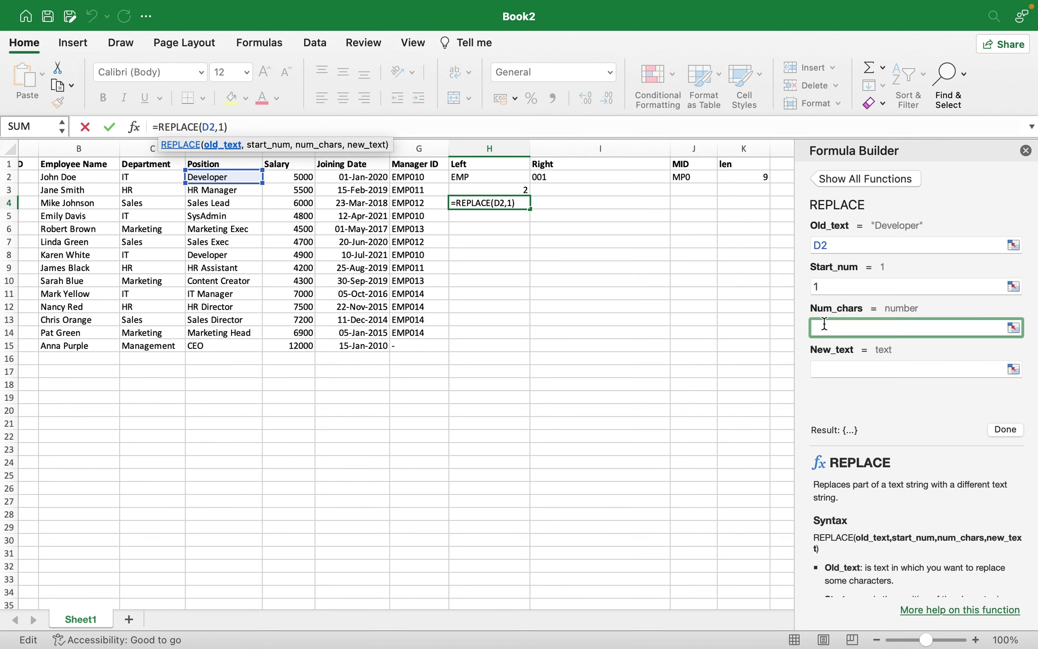
{"action": "type", "text": "3"}
{"action": "left_click", "coordinate": [822, 360]}
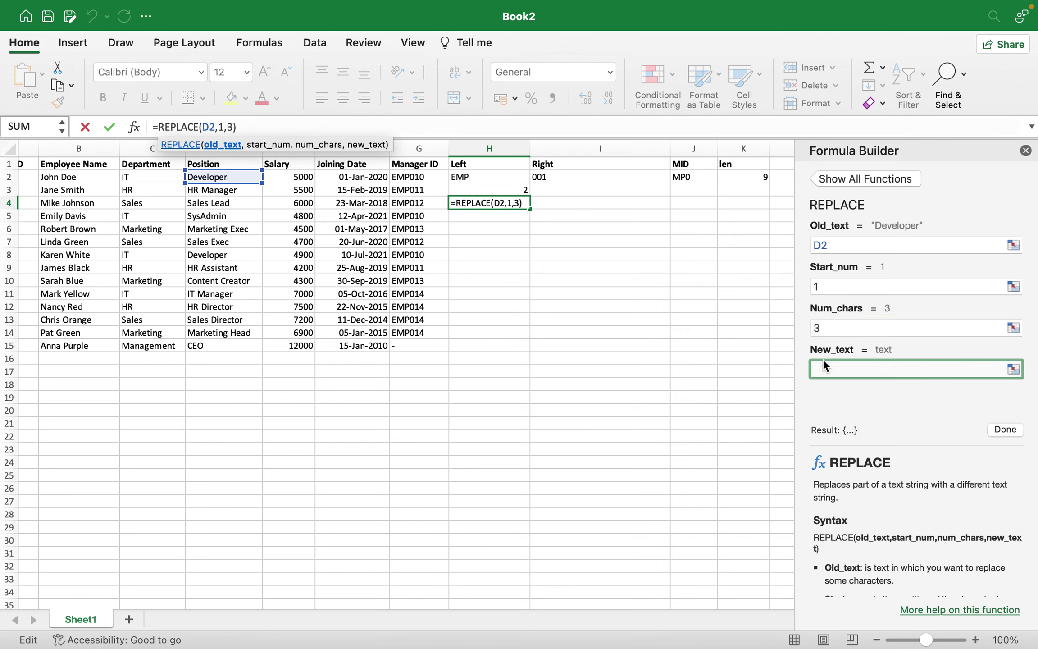
{"action": "type", "text": "p"}
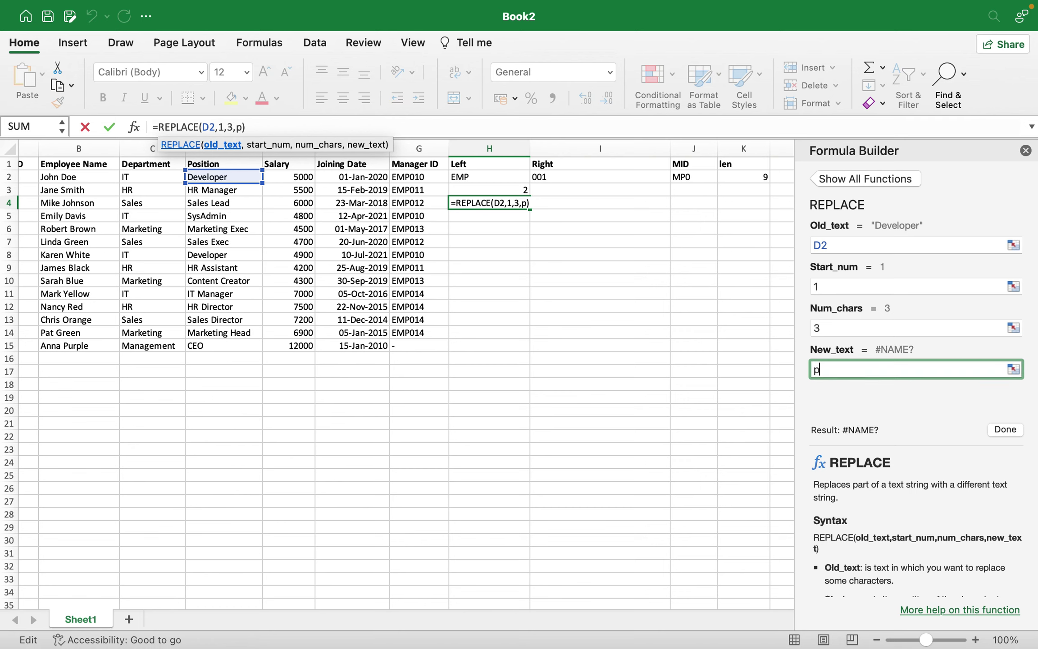
{"action": "type", "text": "yh"}
{"action": "left_click", "coordinate": [860, 328]}
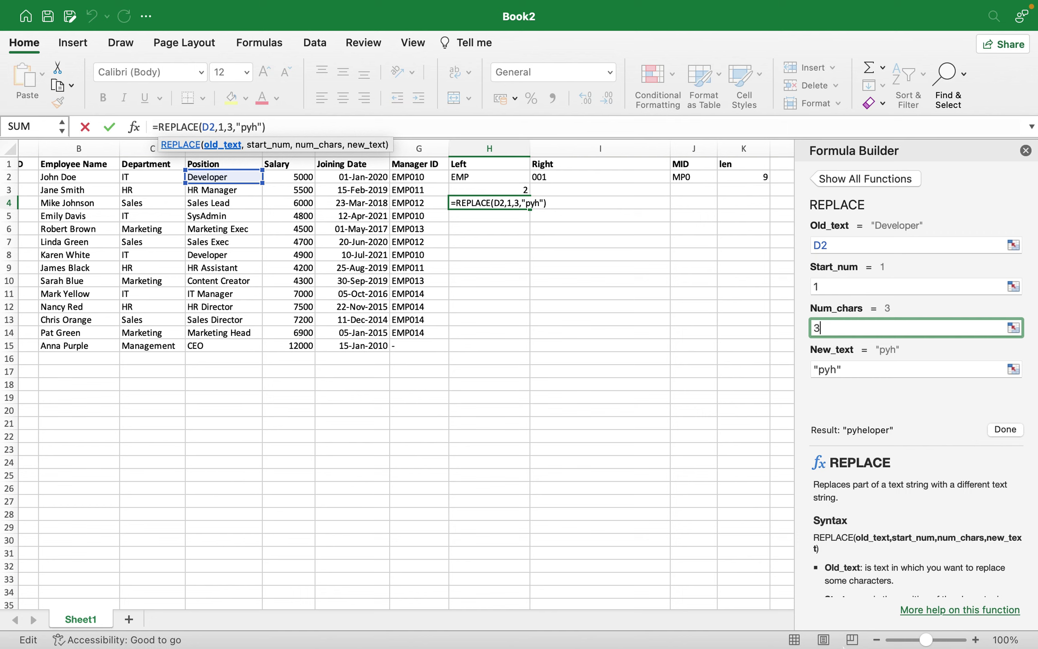
Switch to Chrome and review the REPLACE / SUBSTITUTE, UPPER / LOWER / PROPER and TRIM sections of the Text Functions document
{"action": "mouse_move", "coordinate": [840, 644]}
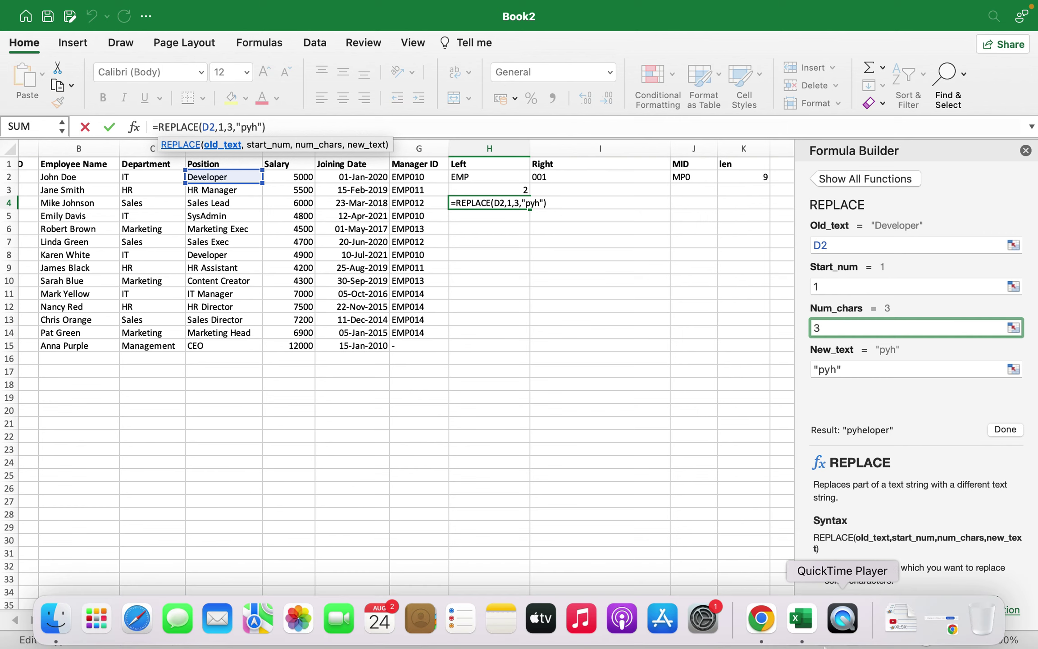
{"action": "left_click", "coordinate": [766, 631]}
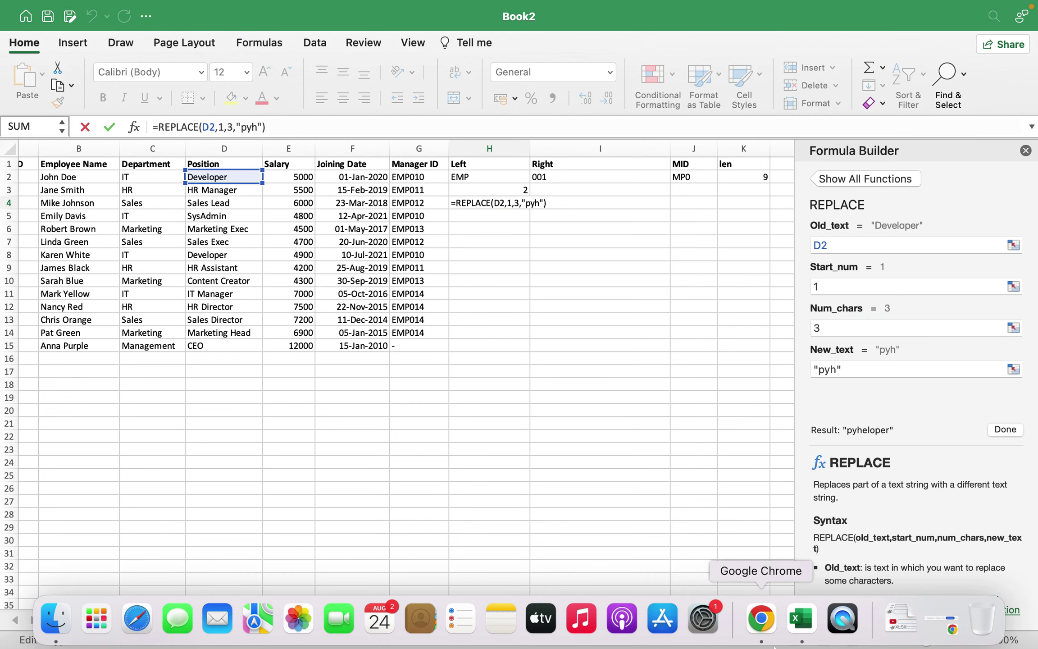
{"action": "left_click", "coordinate": [759, 617]}
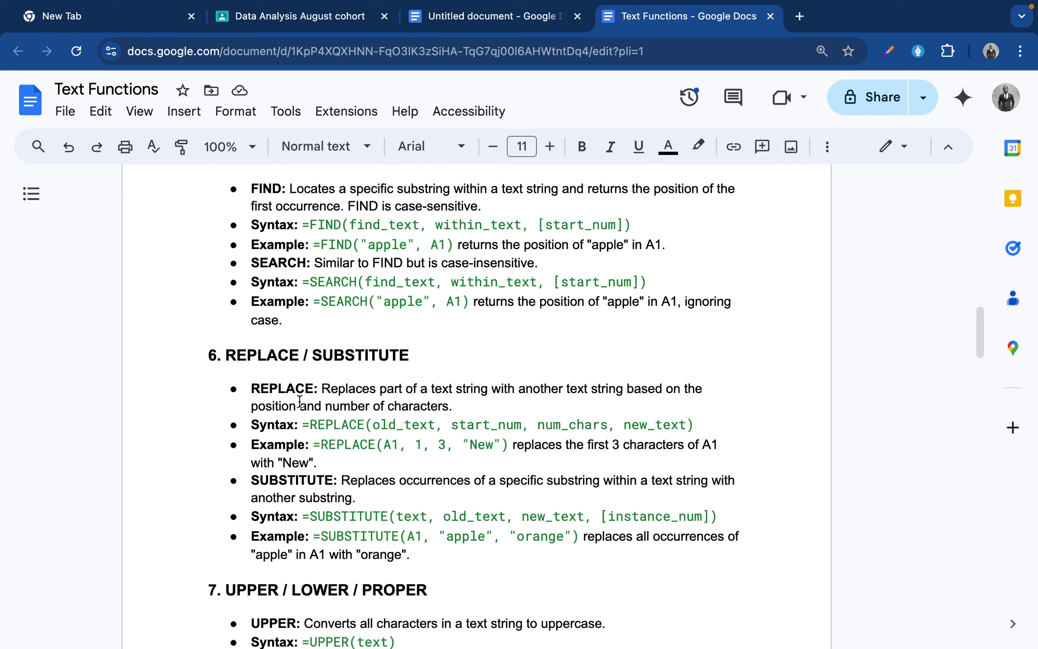
{"action": "scroll", "coordinate": [316, 405], "scroll_direction": "down", "scroll_amount": 3}
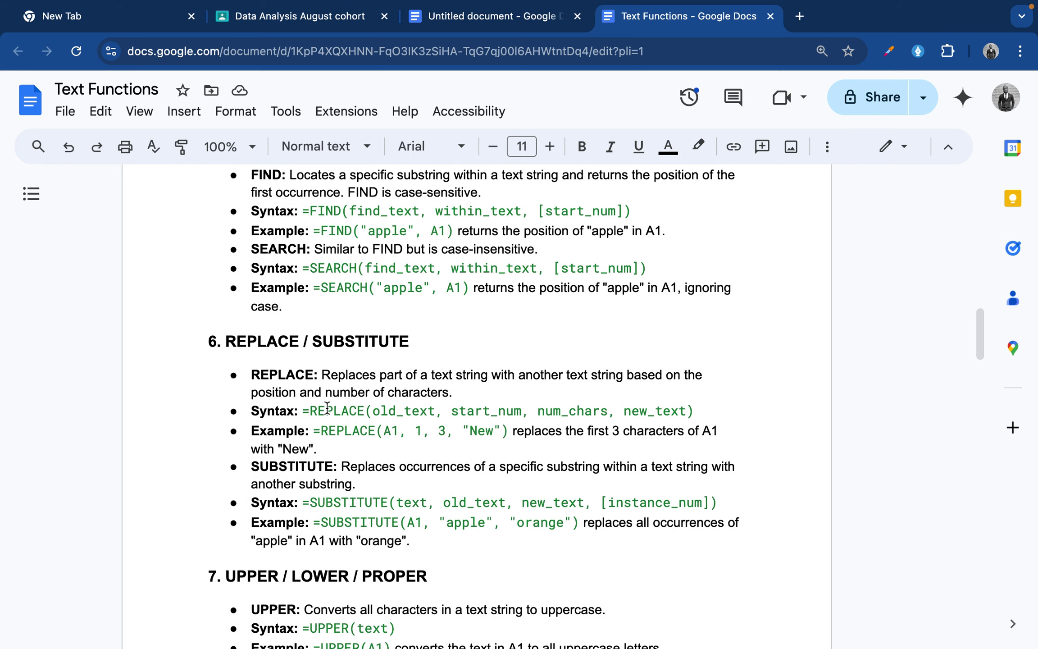
{"action": "scroll", "coordinate": [327, 408], "scroll_direction": "down", "scroll_amount": 10}
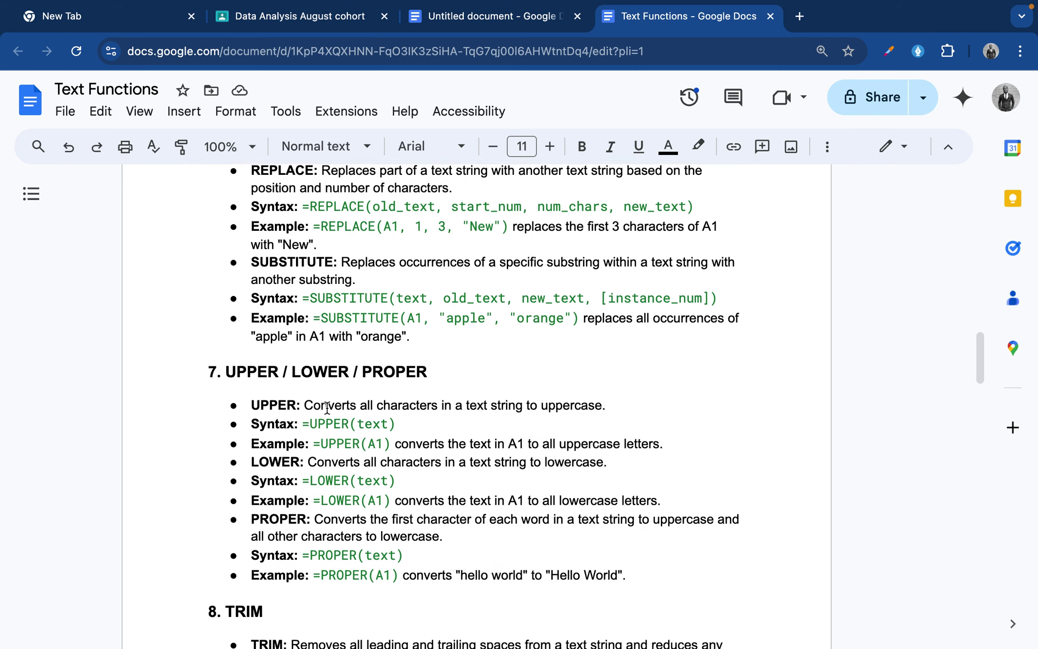
{"action": "scroll", "coordinate": [327, 407], "scroll_direction": "down", "scroll_amount": 1}
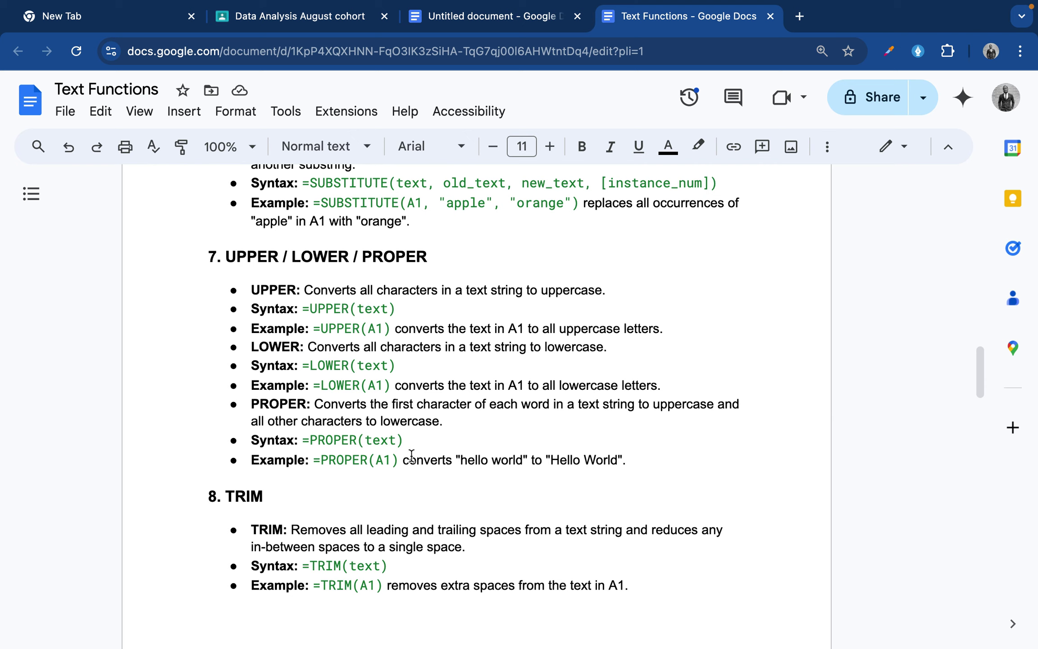
Switch back to Excel and discard the uncommitted REPLACE formula in H4
{"action": "mouse_move", "coordinate": [460, 647]}
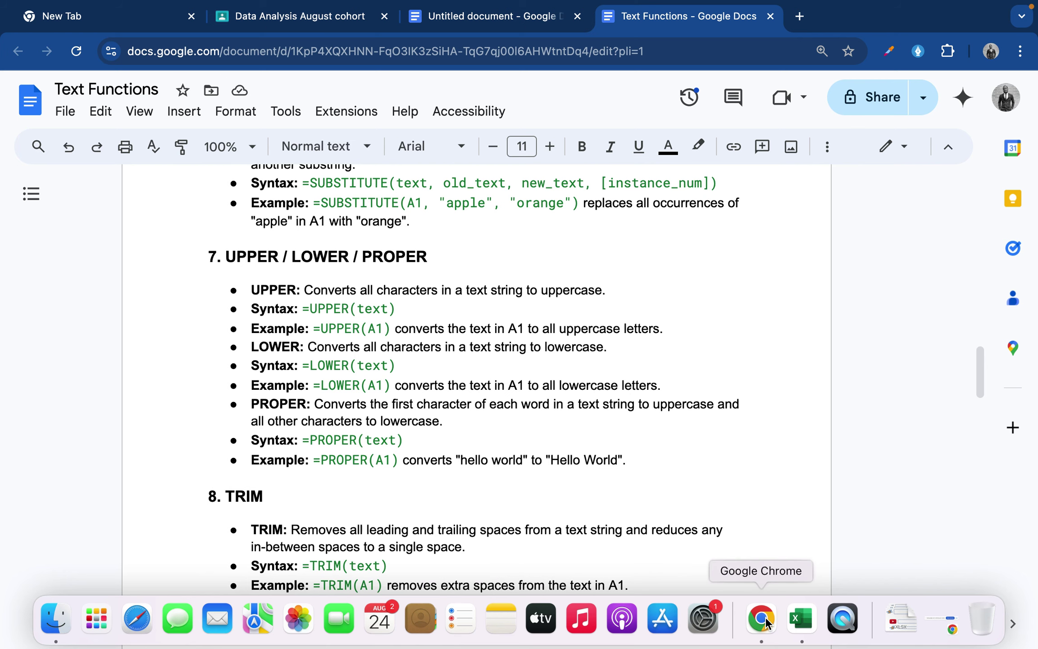
{"action": "left_click", "coordinate": [796, 623]}
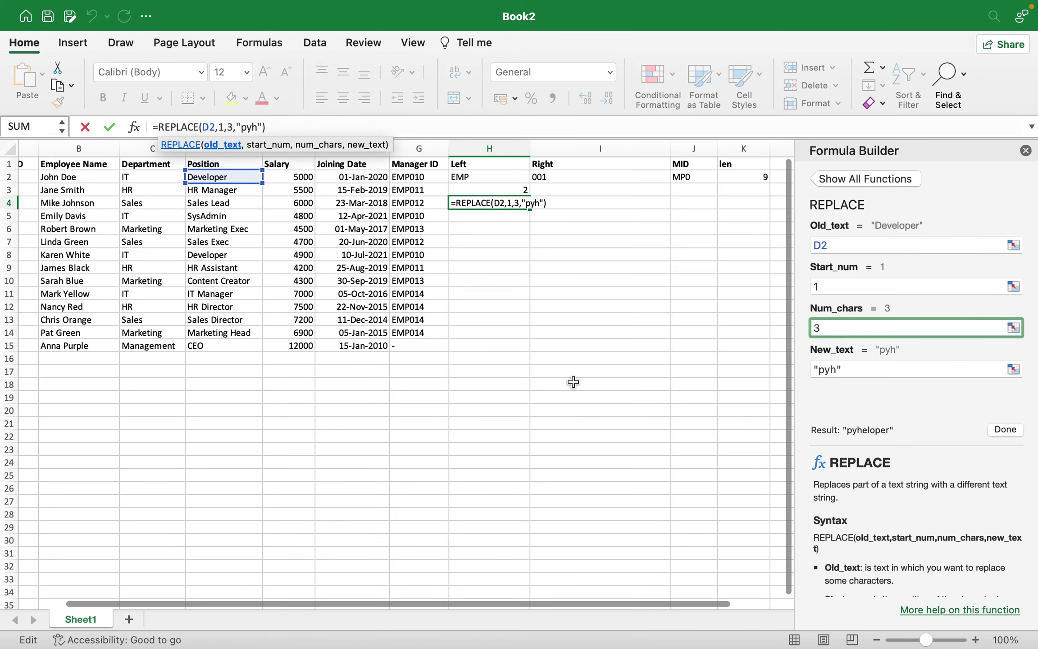
{"action": "type", "text": "+"}
{"action": "left_click", "coordinate": [508, 216]}
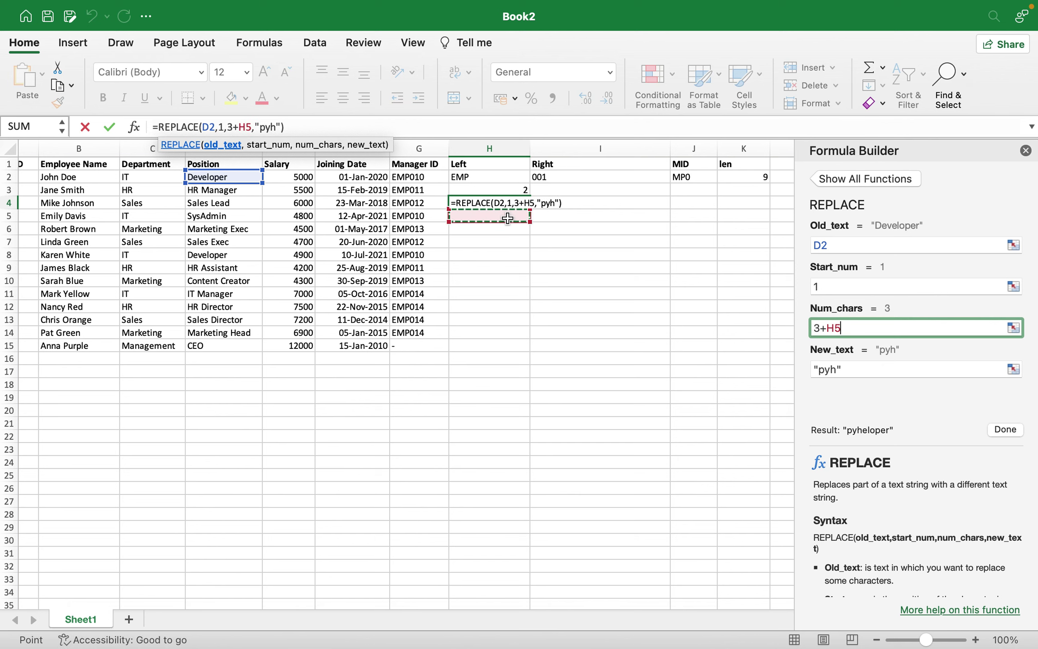
{"action": "key", "text": "Escape"}
Enter a PROPER formula in H4 that references the position in D4
{"action": "type", "text": "="}
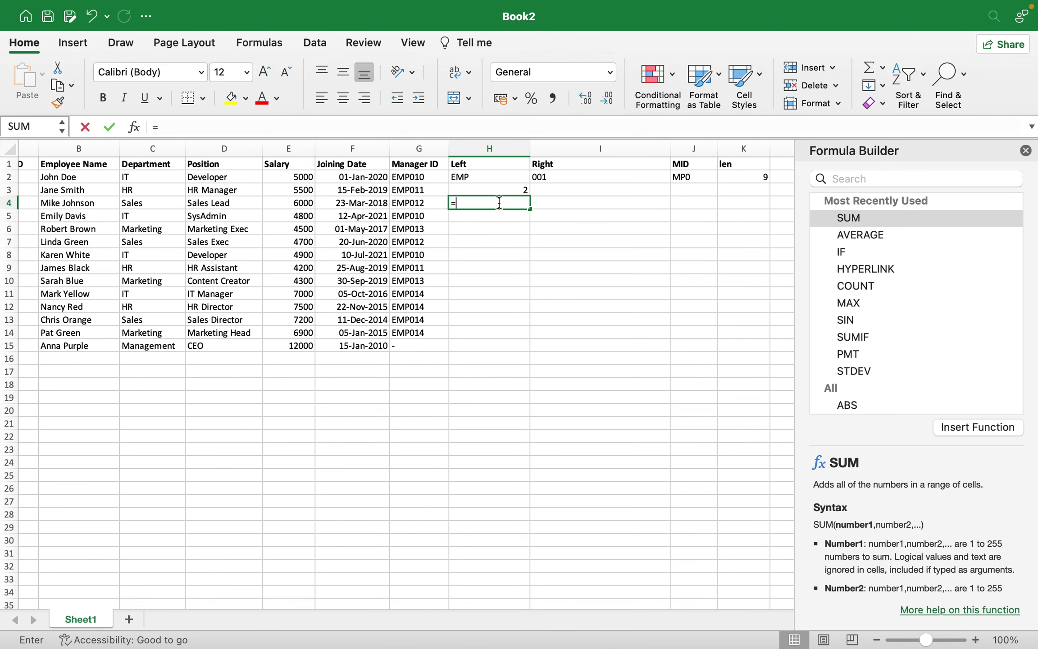
{"action": "type", "text": "pr"}
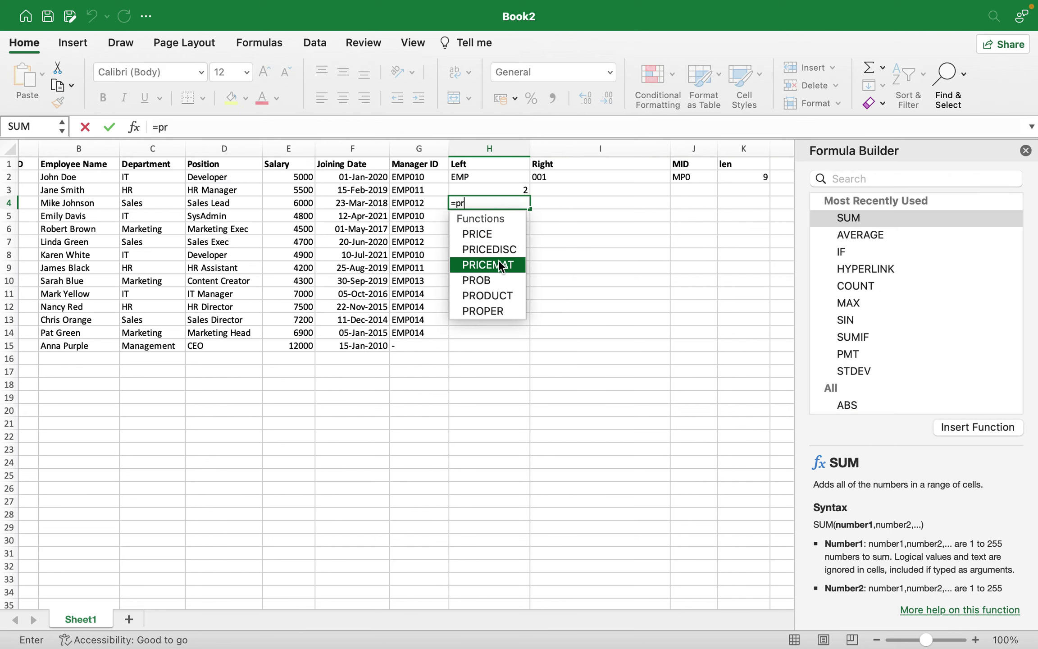
{"action": "double_click", "coordinate": [476, 310]}
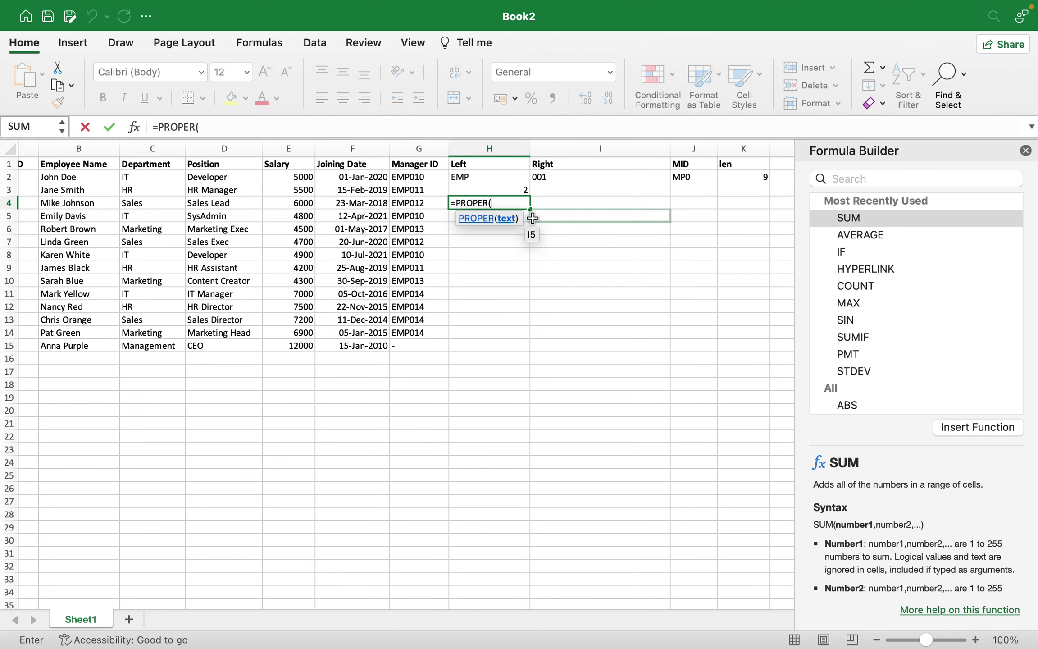
{"action": "left_click", "coordinate": [220, 205]}
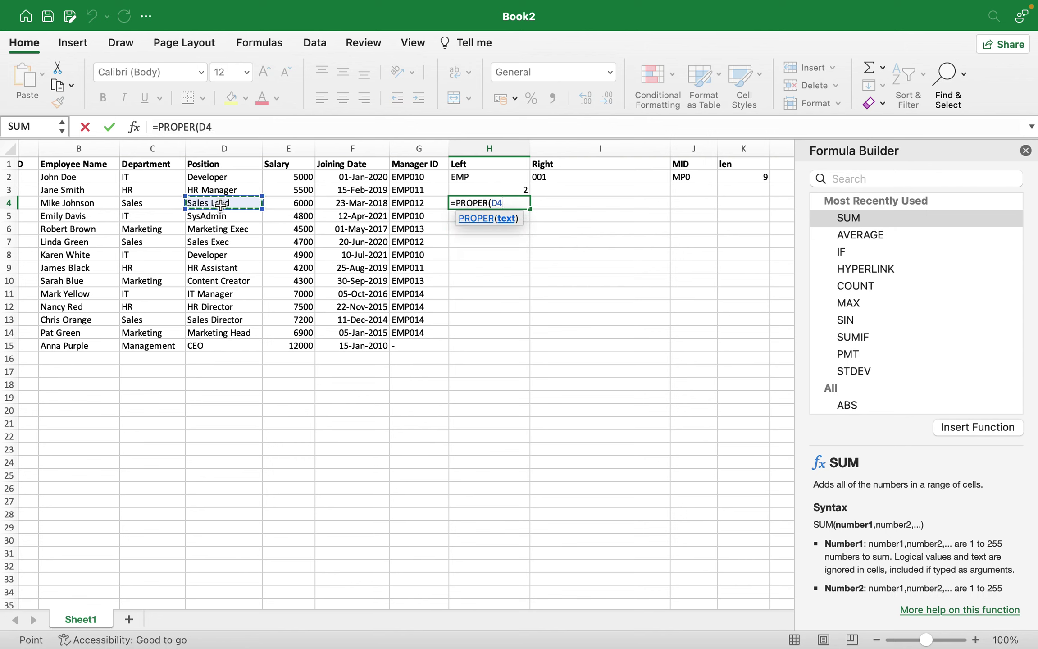
{"action": "key", "text": "Return"}
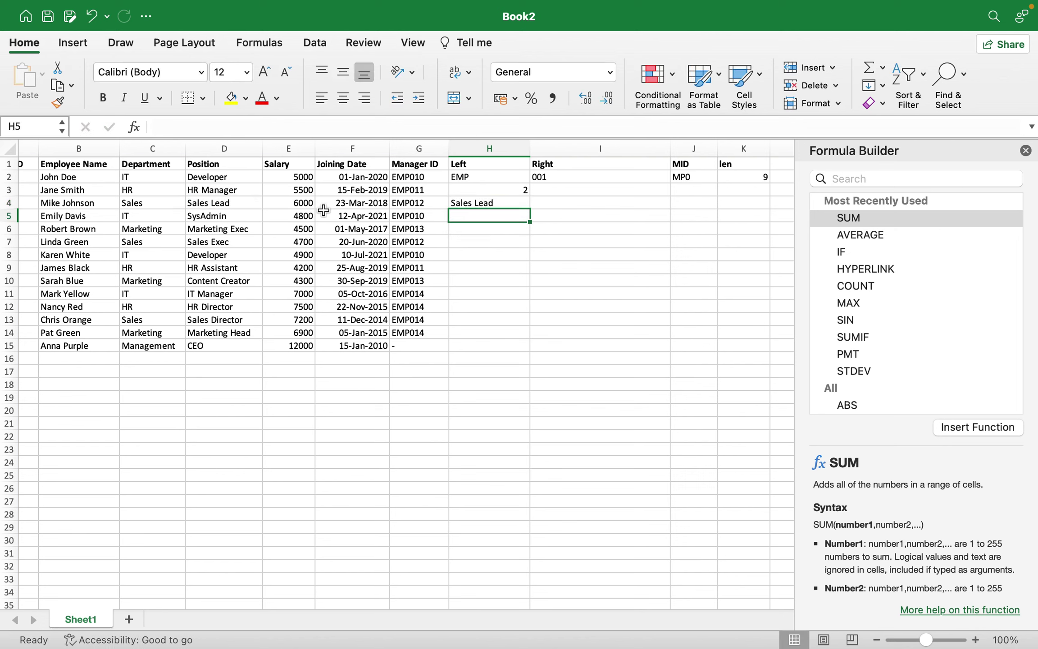
Replace PROPER with UPPER in the H4 formula, keeping the reference to D4
{"action": "double_click", "coordinate": [469, 203]}
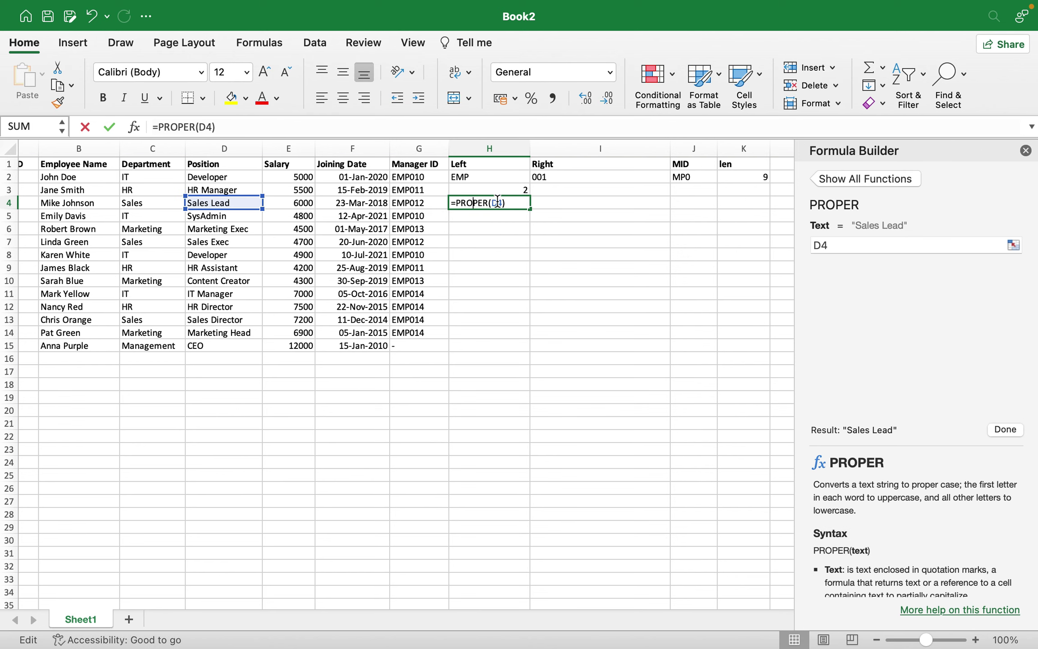
{"action": "double_click", "coordinate": [477, 203]}
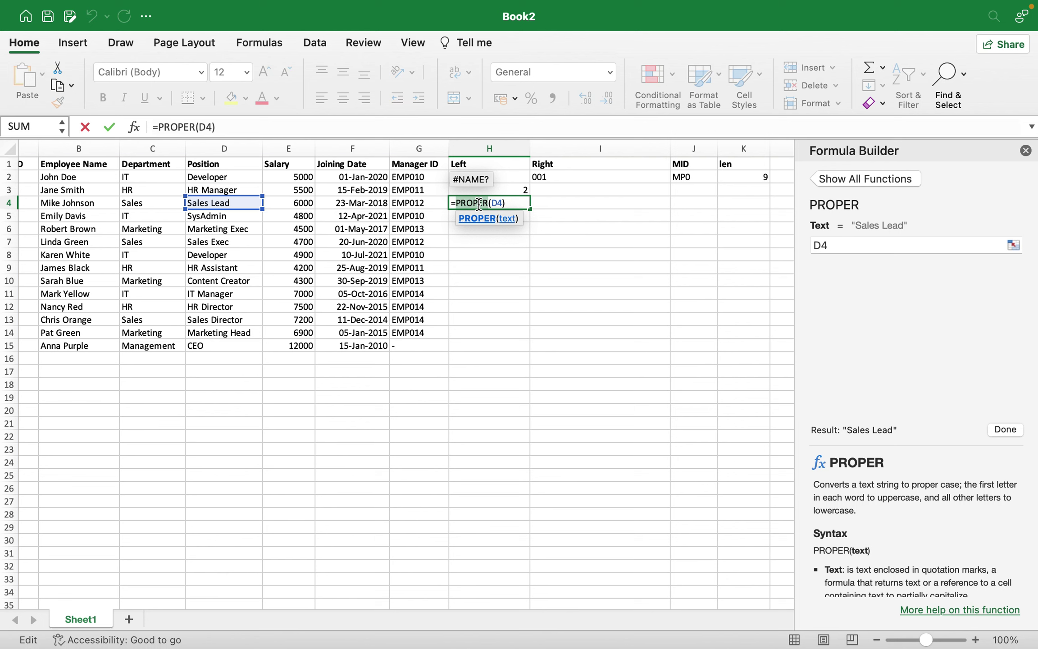
{"action": "type", "text": "U"}
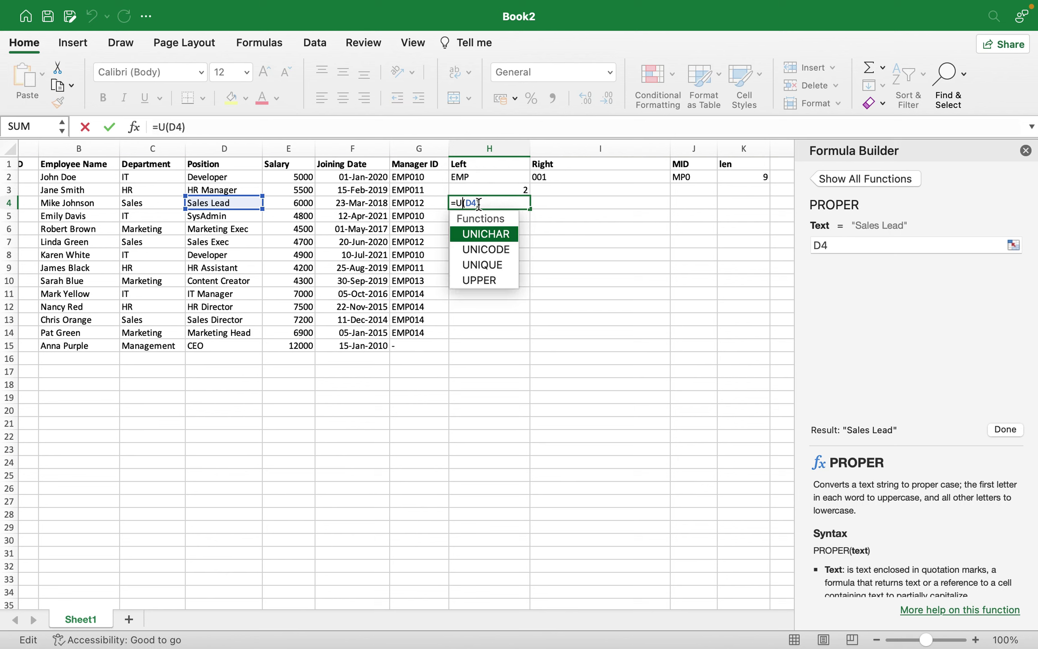
{"action": "double_click", "coordinate": [463, 281]}
{"action": "key", "text": "Return"}
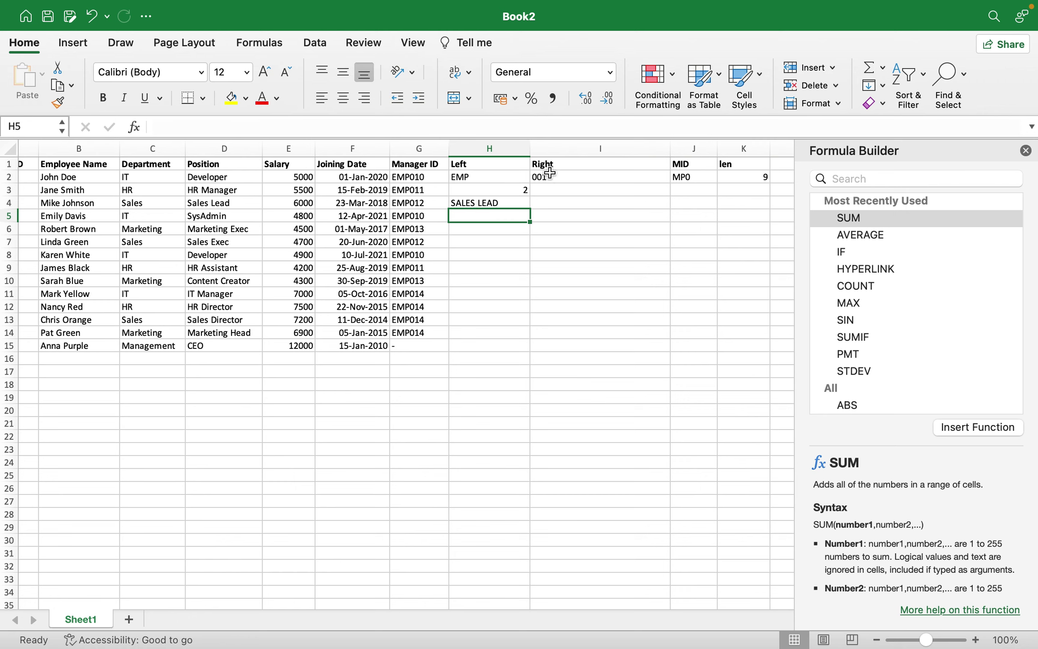
Switch to Chrome, review the TRIM section of the Text Functions document, and return to Excel
{"action": "mouse_move", "coordinate": [540, 631]}
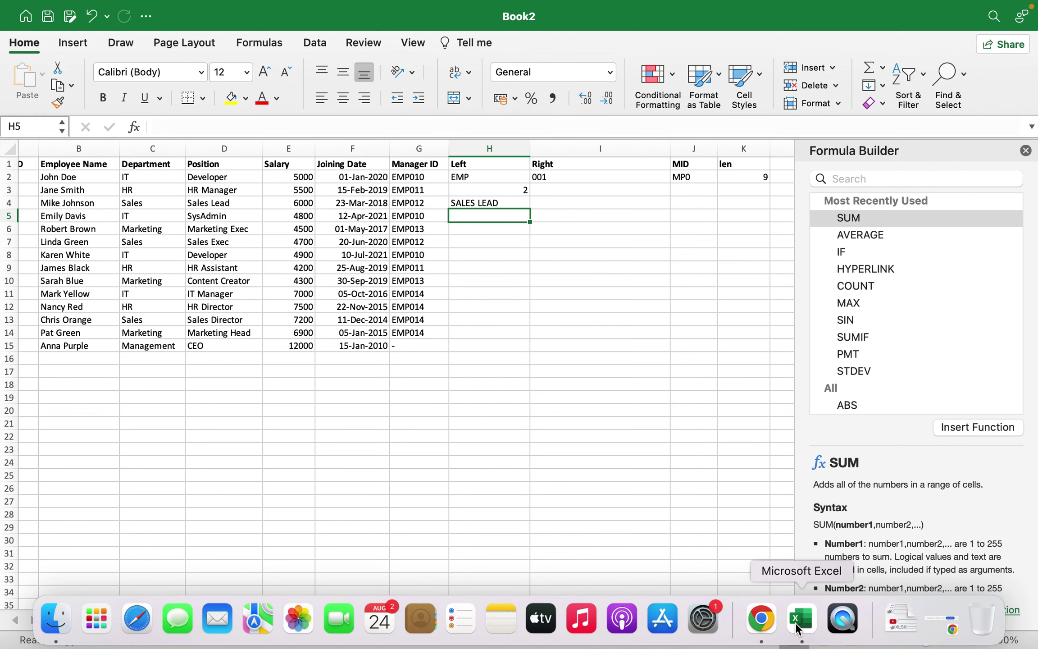
{"action": "left_click", "coordinate": [762, 631]}
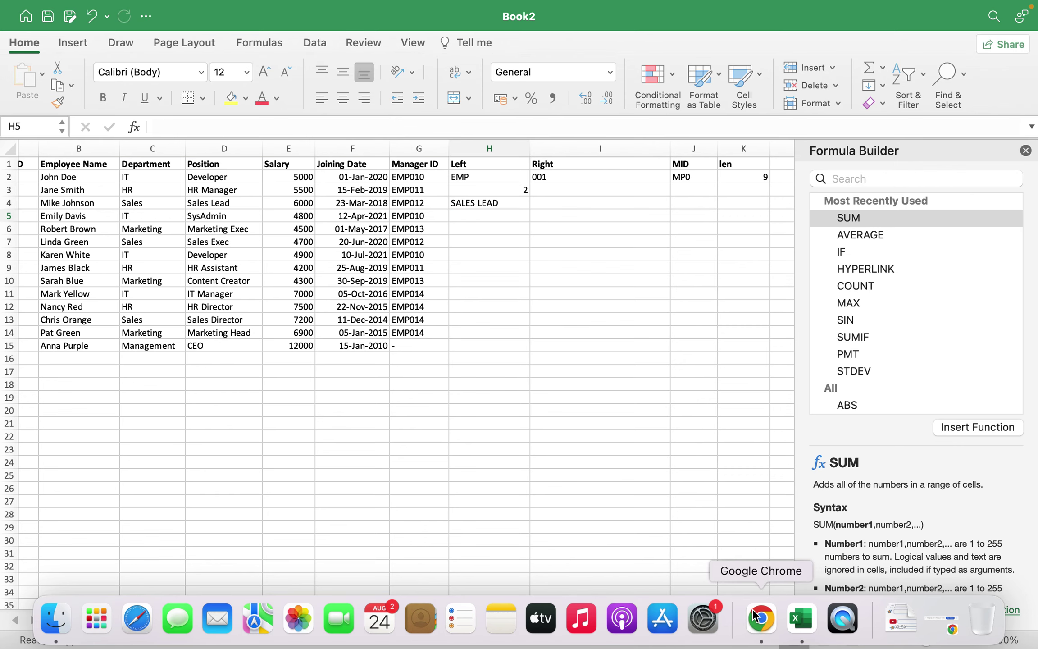
{"action": "scroll", "coordinate": [535, 472], "scroll_direction": "down", "scroll_amount": 5}
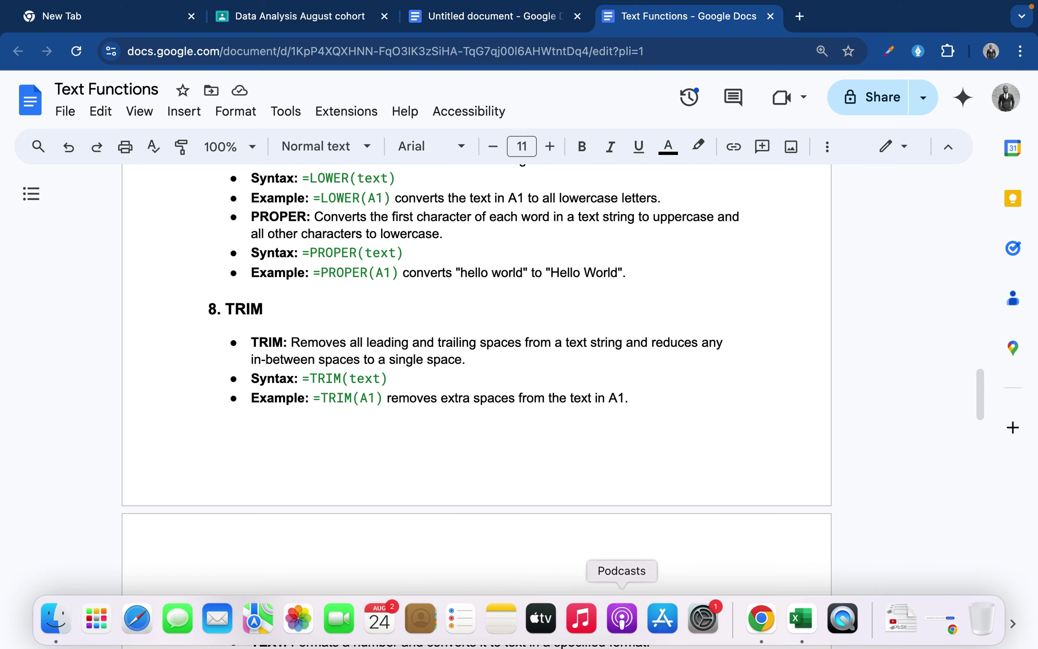
{"action": "left_click", "coordinate": [793, 627]}
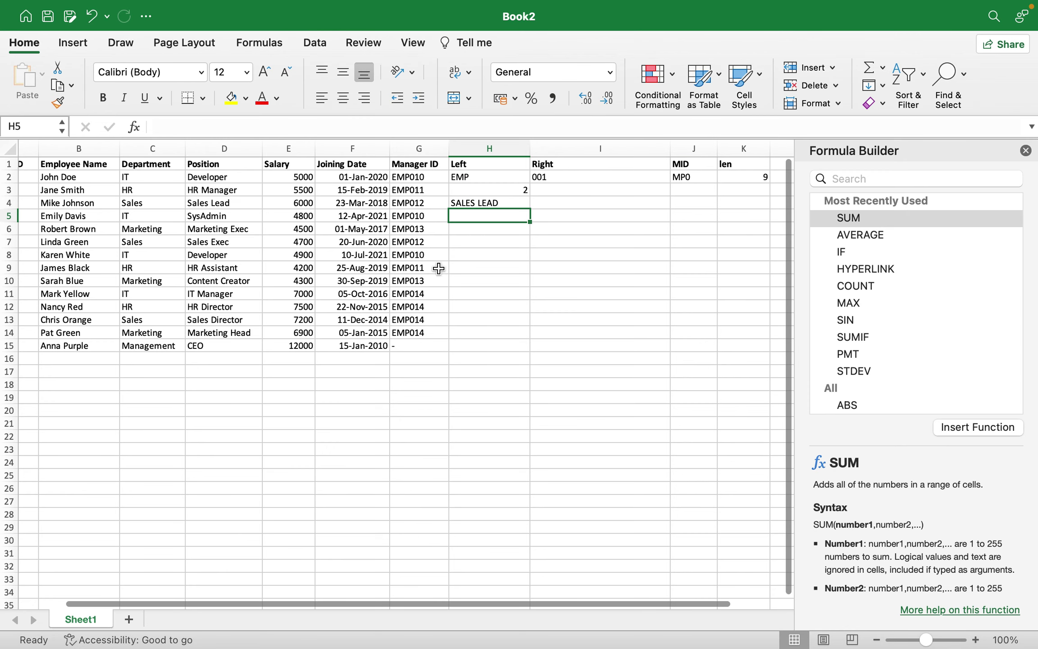
Add a period and trailing spaces after "Developer" in D2, and check the LEN formula in K2
{"action": "double_click", "coordinate": [219, 175]}
{"action": "double_click", "coordinate": [215, 175]}
{"action": "left_click", "coordinate": [246, 176]}
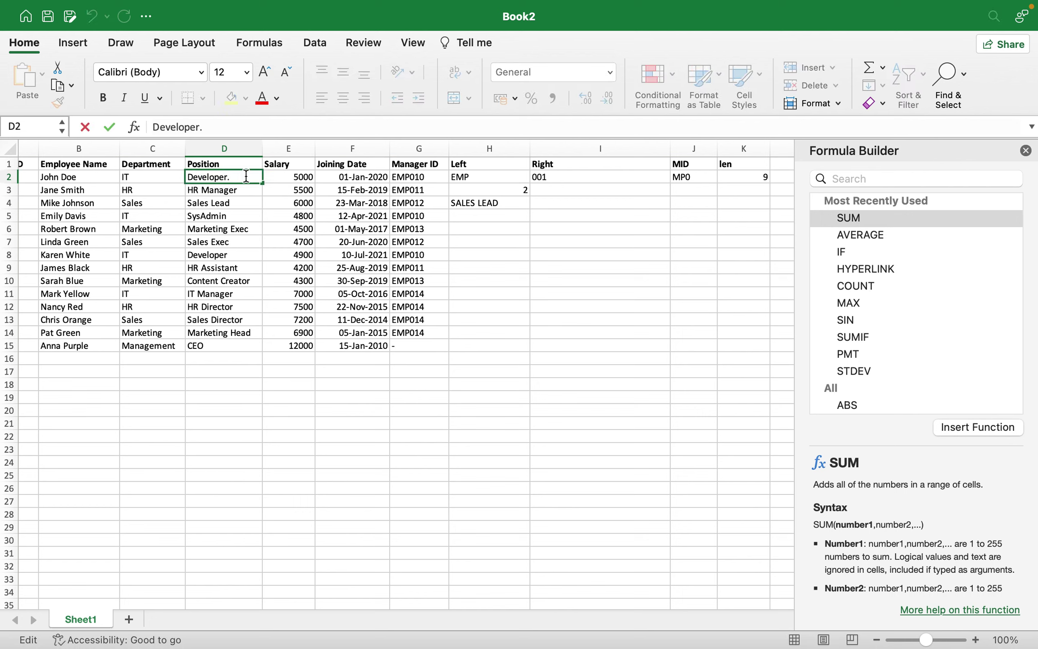
{"action": "type", "text": "."}
{"action": "key", "text": "Return"}
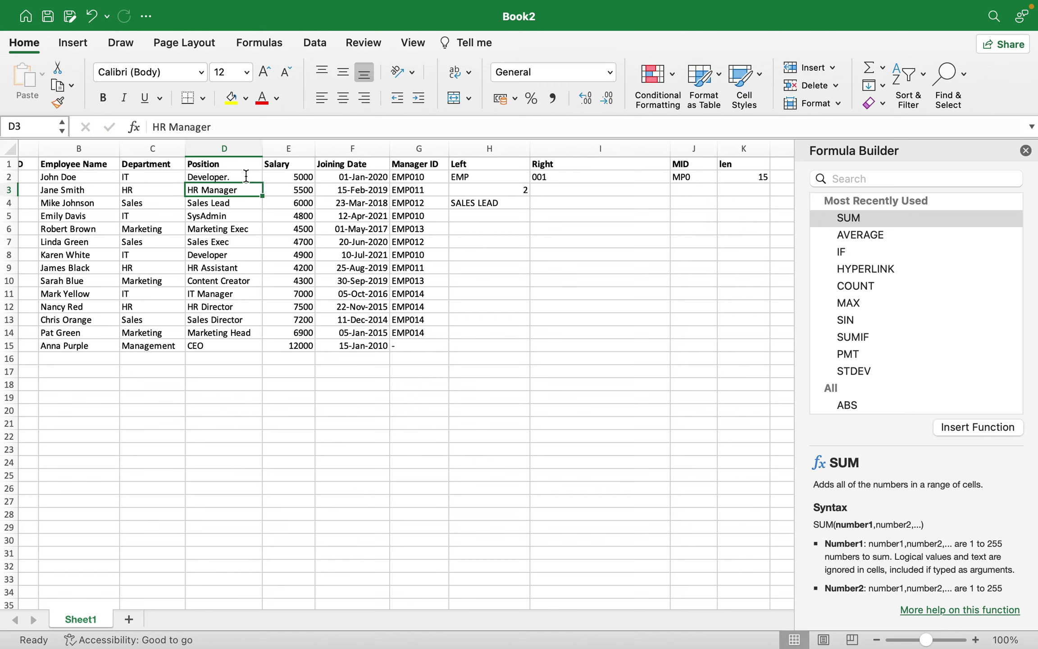
{"action": "left_click", "coordinate": [734, 177]}
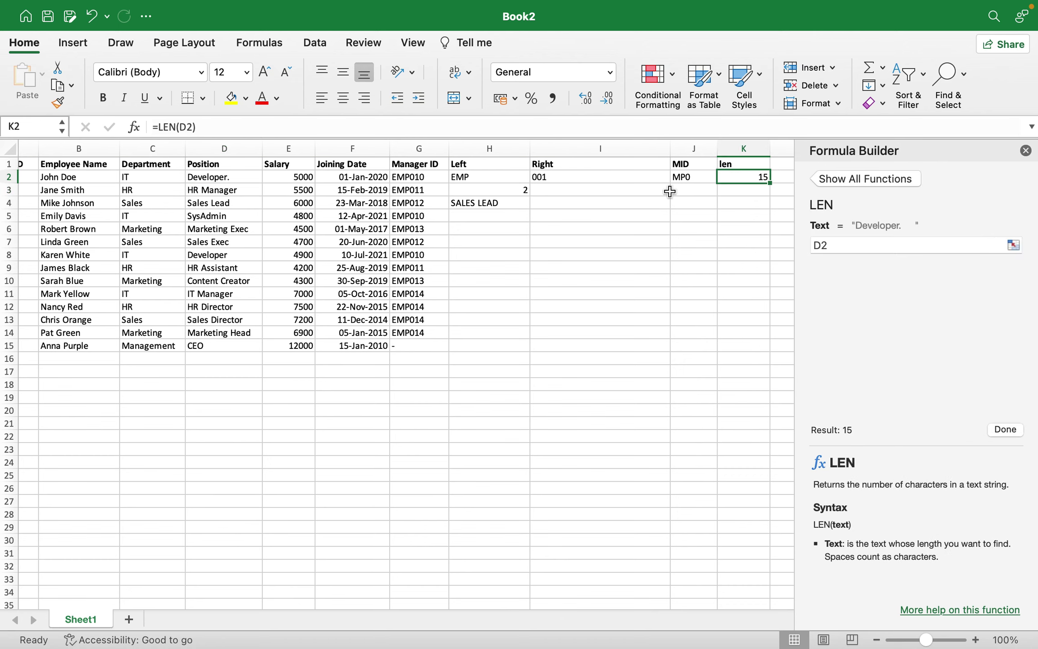
Enter a TRIM formula in I4 that references the position in D2, and inspect that cell
{"action": "left_click", "coordinate": [588, 199]}
{"action": "type", "text": "=tr"}
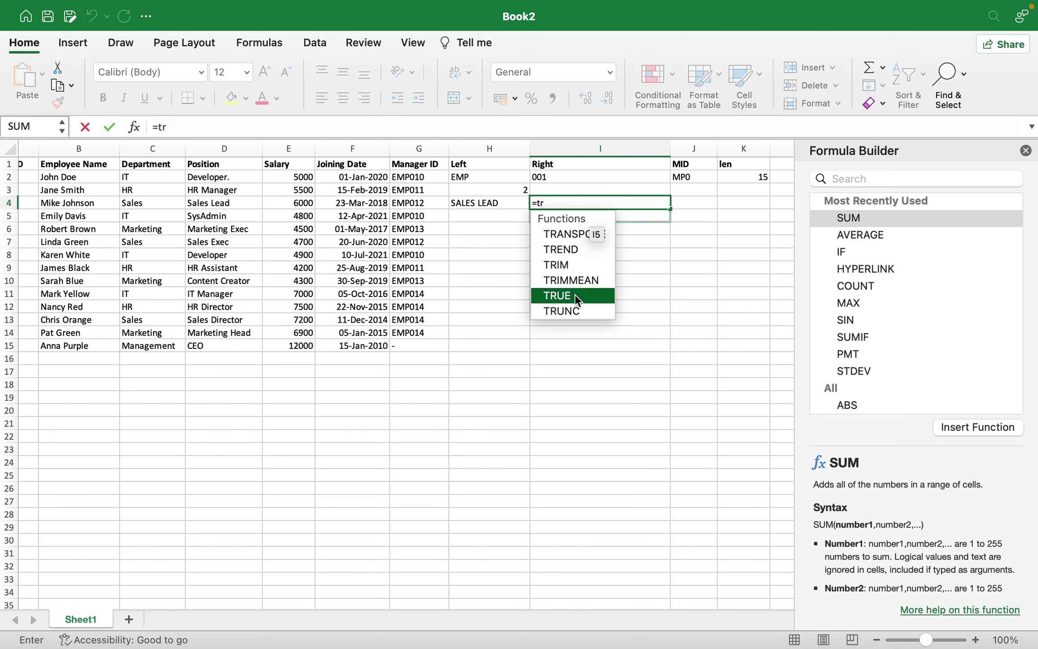
{"action": "double_click", "coordinate": [562, 266]}
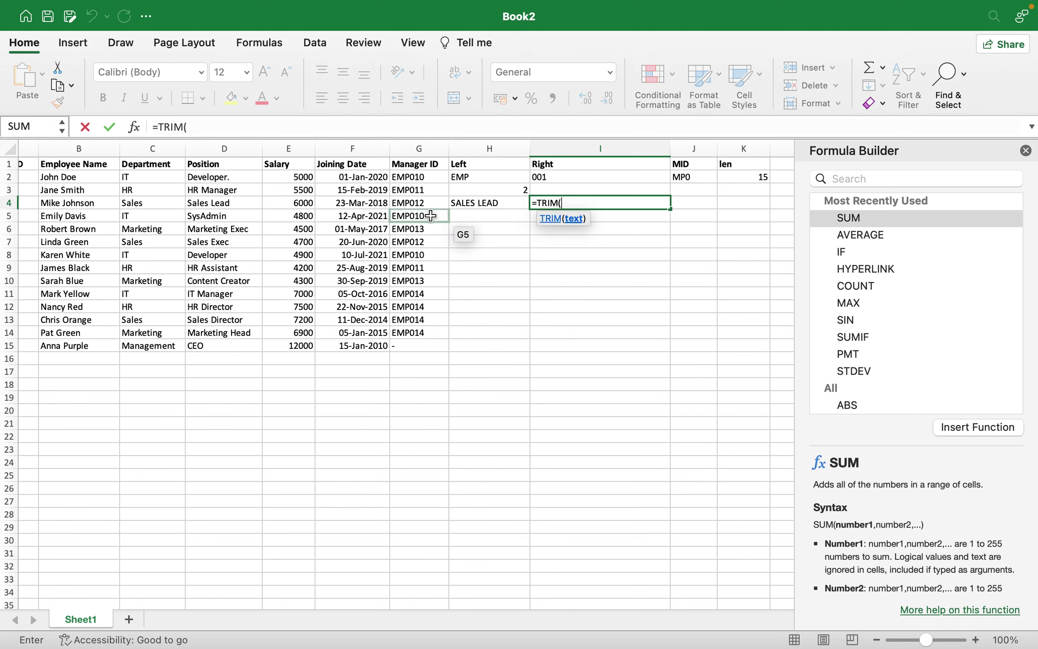
{"action": "left_click", "coordinate": [237, 176]}
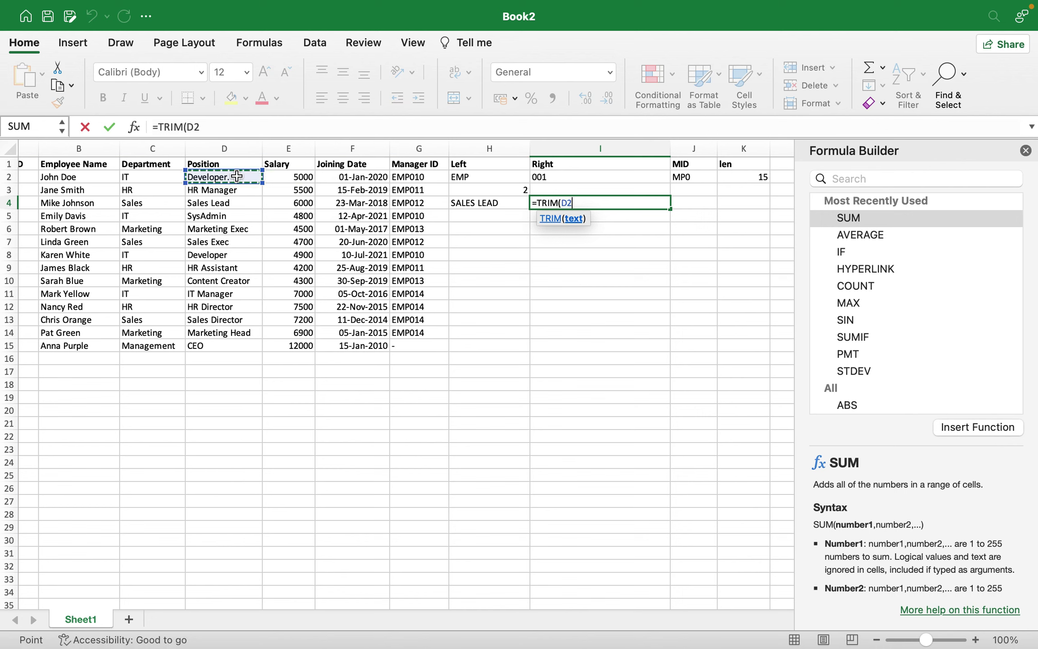
{"action": "type", "text": ")"}
{"action": "key", "text": "Return"}
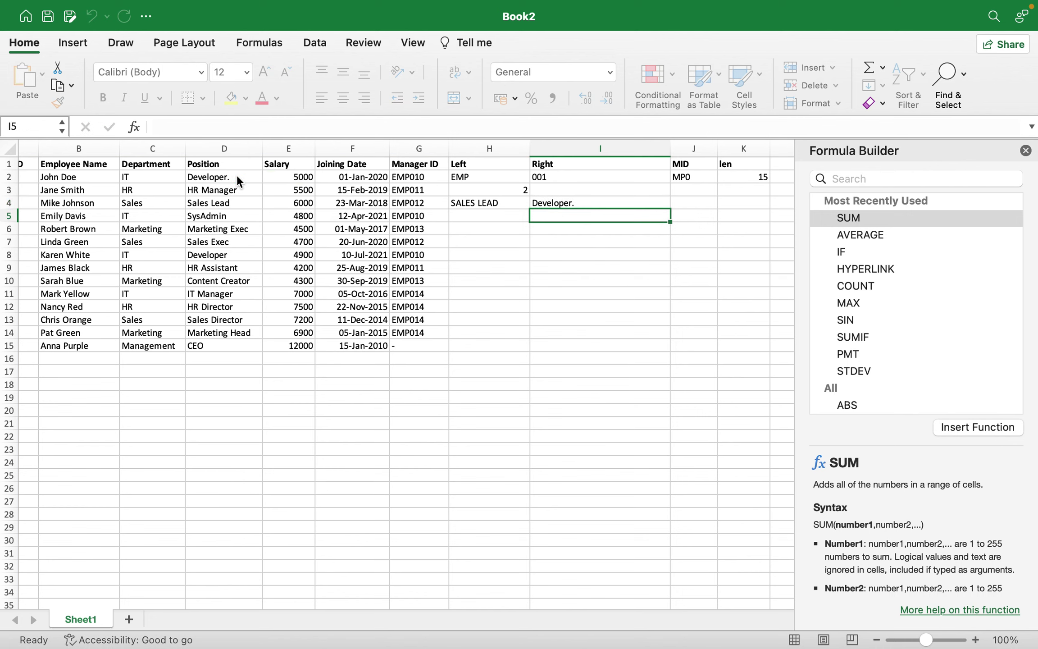
{"action": "left_click_drag", "start_coordinate": [549, 209], "coordinate": [551, 204]}
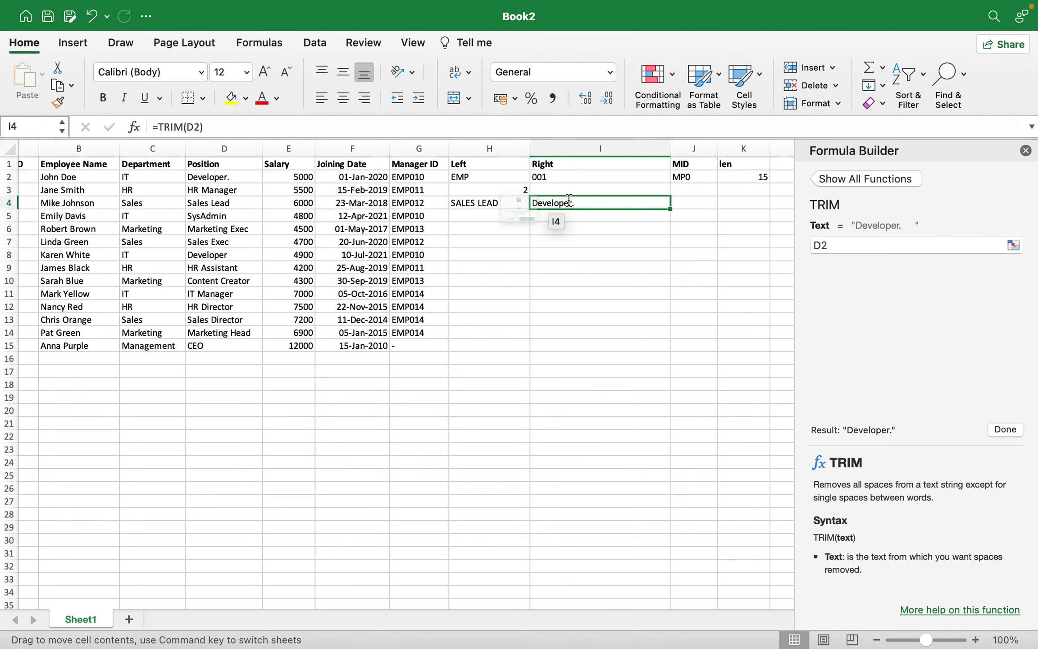
{"action": "left_click", "coordinate": [459, 277]}
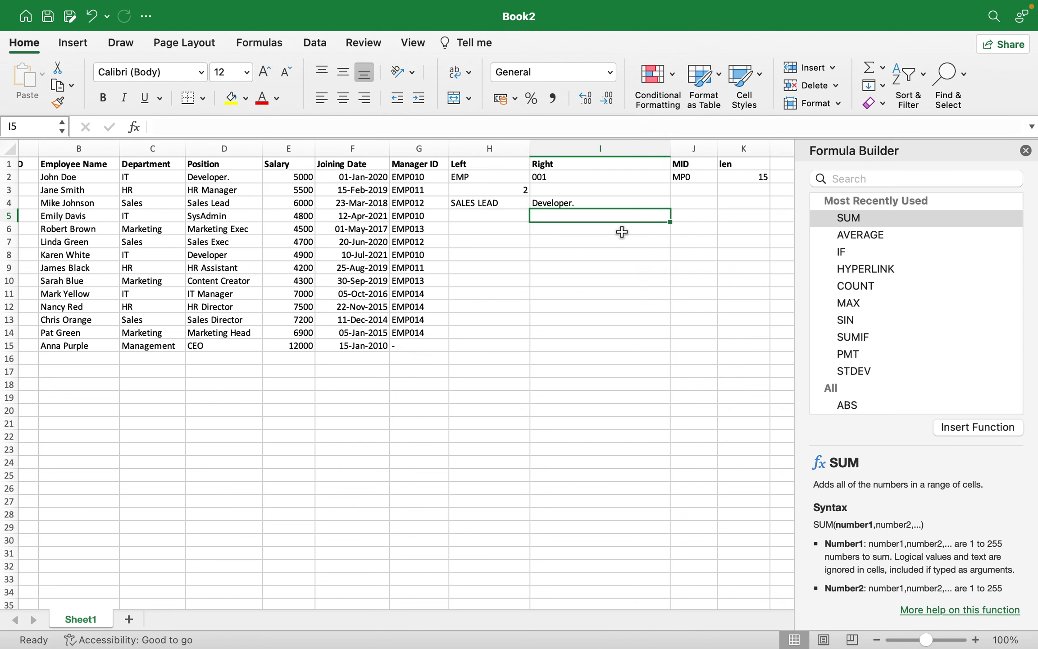
{"action": "left_click", "coordinate": [621, 199]}
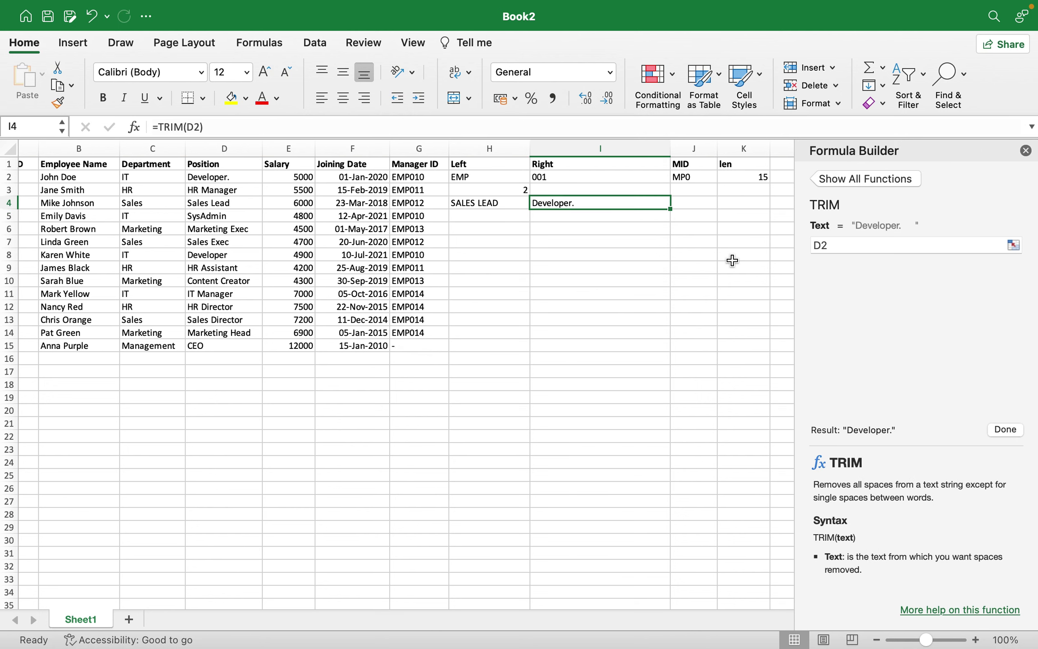
Enter a LEN formula in J4 that counts the characters of the trimmed text in I4
{"action": "left_click", "coordinate": [694, 204]}
{"action": "type", "text": "len"}
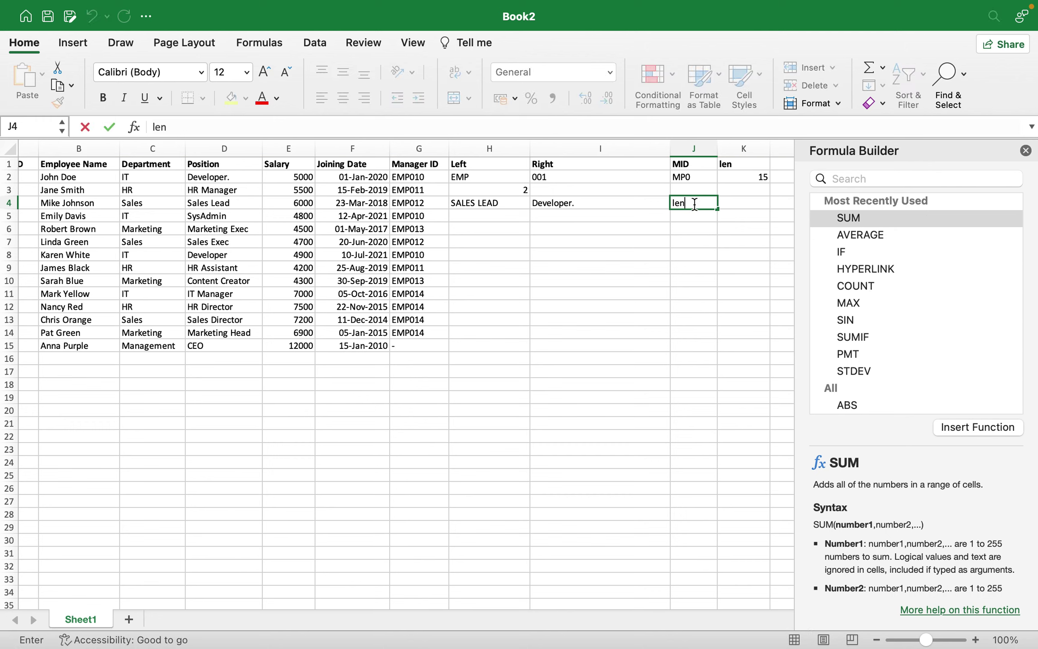
{"action": "key", "text": "BackSpace"}
{"action": "type", "text": "=le"}
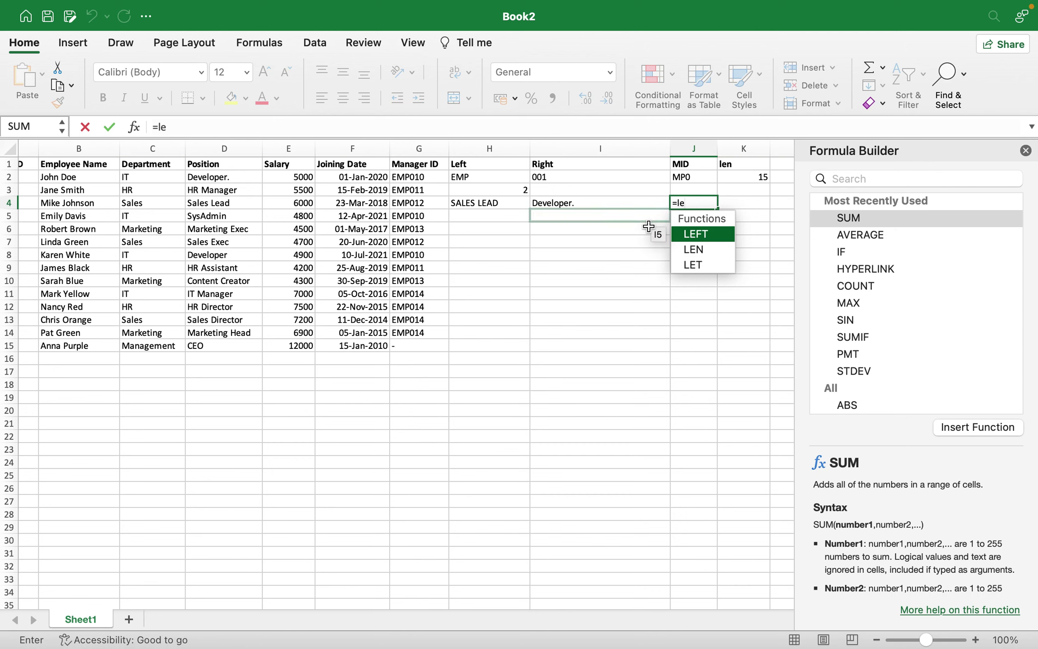
{"action": "double_click", "coordinate": [696, 251]}
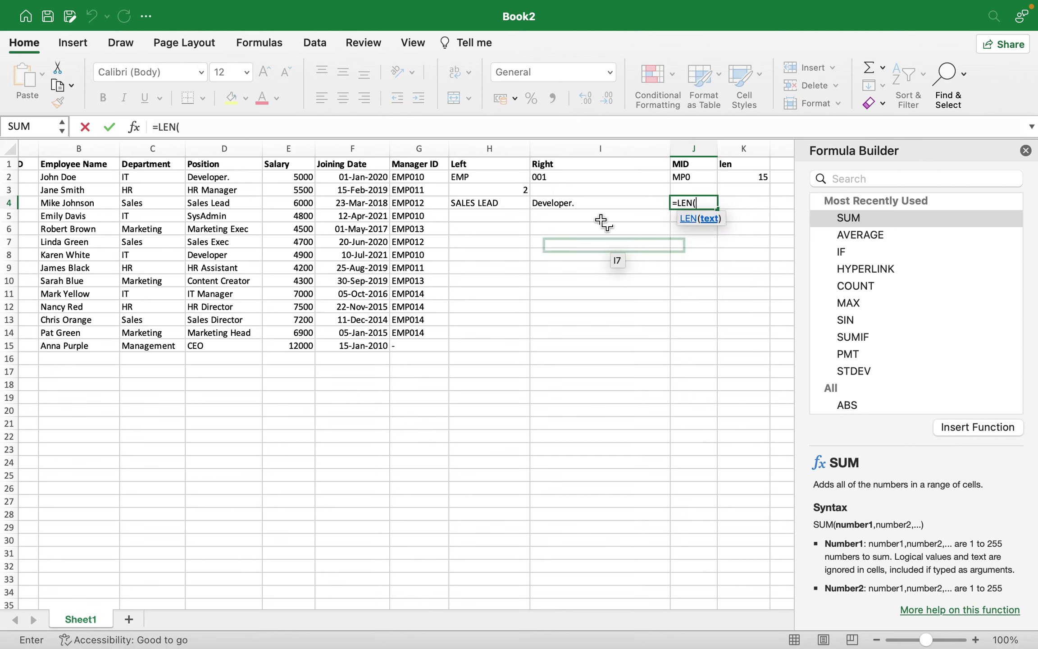
{"action": "left_click", "coordinate": [582, 204]}
{"action": "type", "text": ")"}
{"action": "key", "text": "Return"}
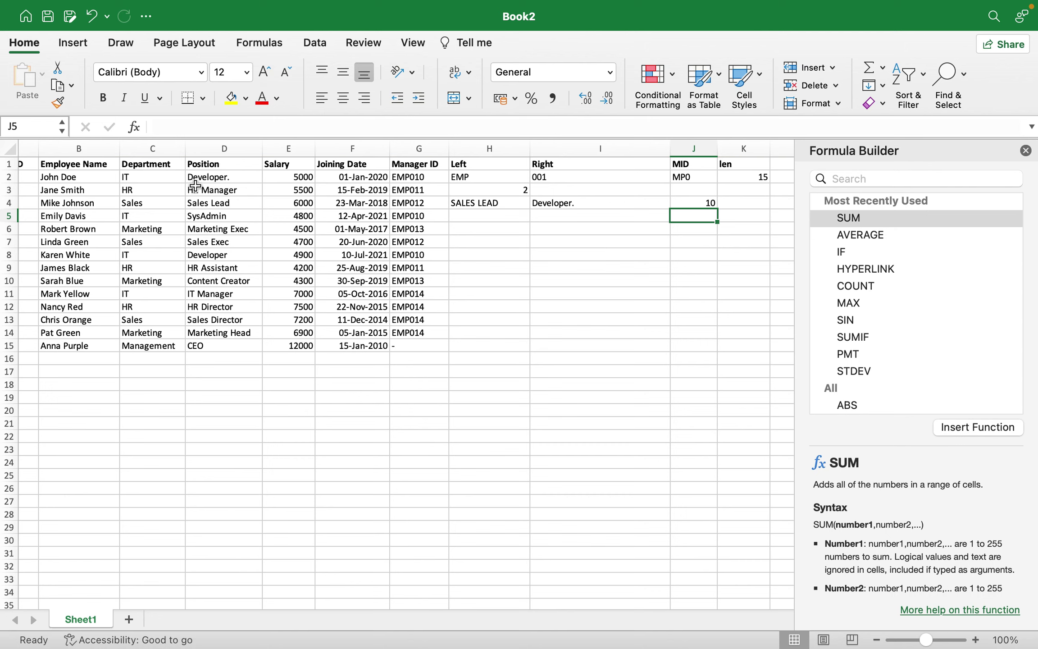
Insert a period and several extra spaces between "Sales" and "Lead" in D4
{"action": "double_click", "coordinate": [208, 203]}
{"action": "type", "text": "."}
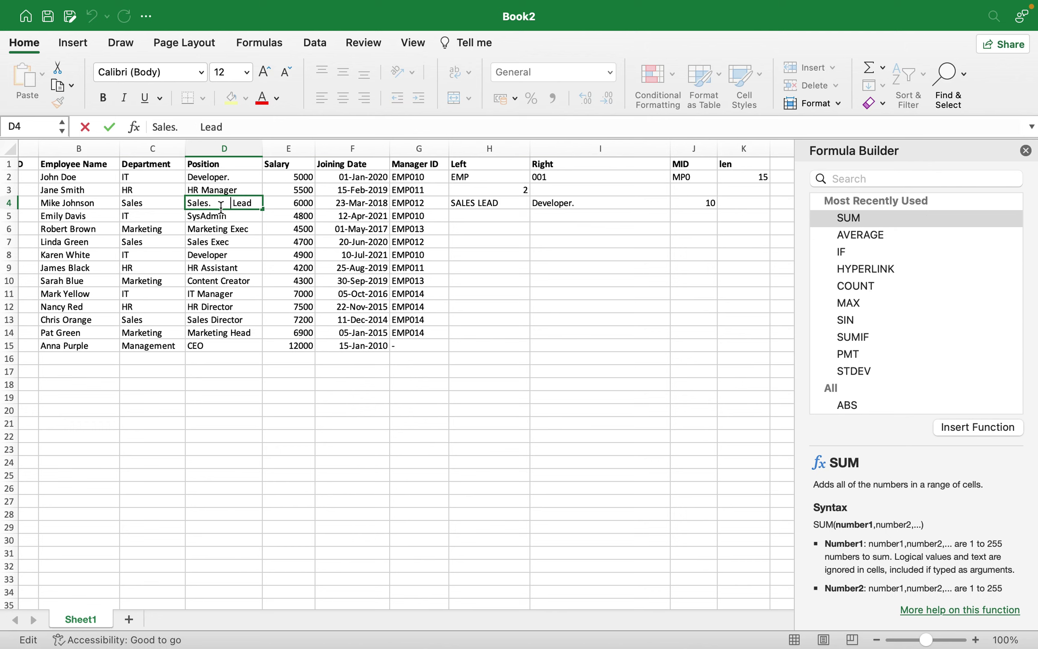
{"action": "left_click", "coordinate": [564, 229]}
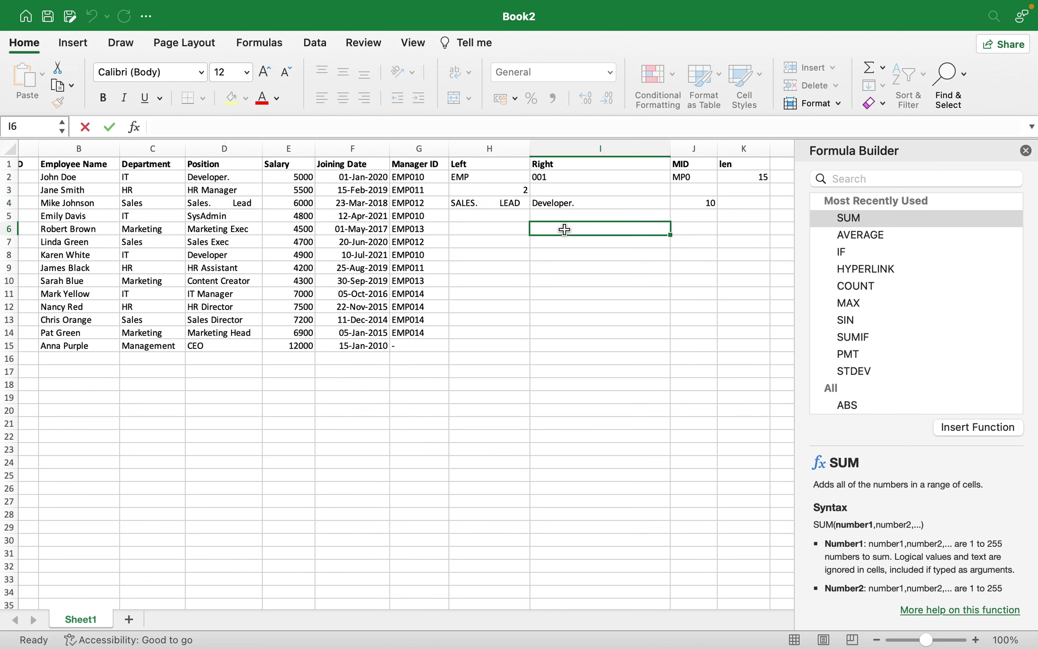
Enter a TRIM formula in I6 that references the position in D4
{"action": "type", "text": "=tri"}
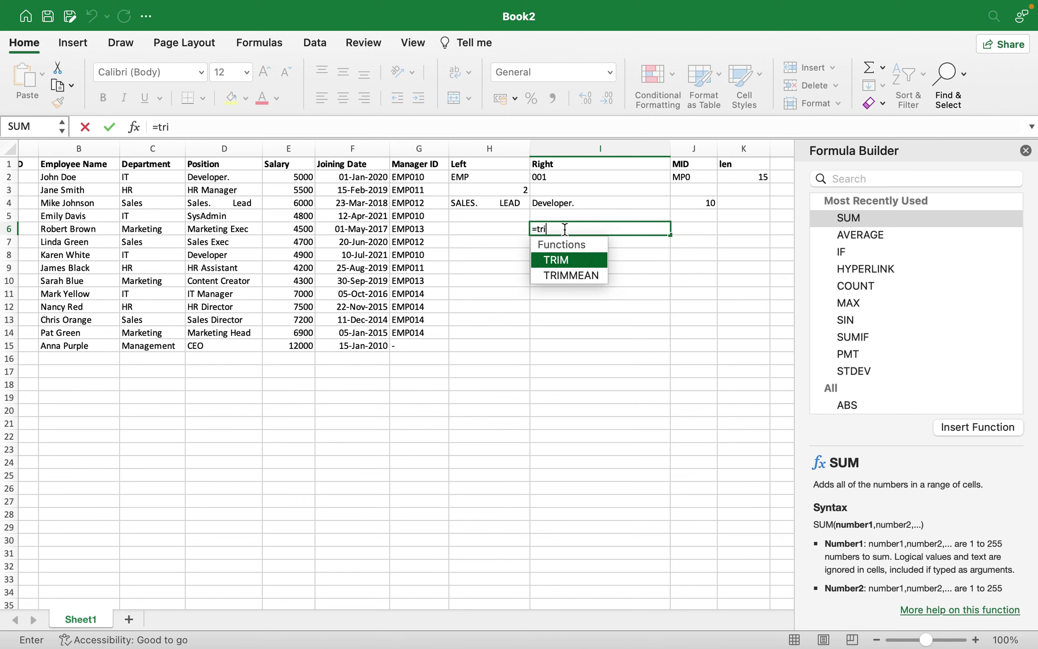
{"action": "double_click", "coordinate": [561, 260]}
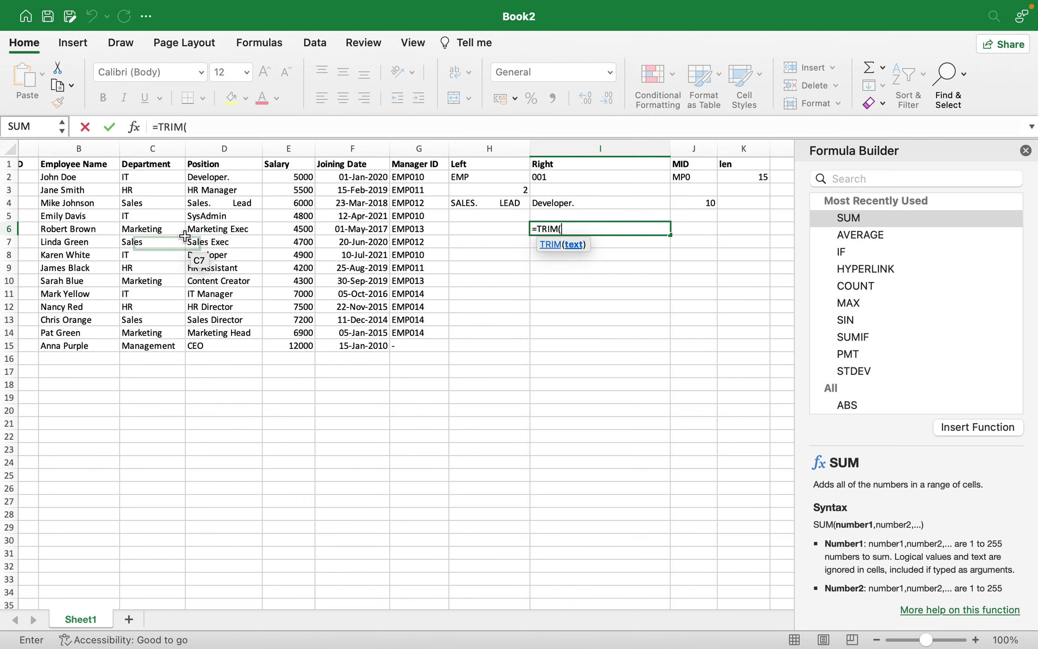
{"action": "left_click", "coordinate": [219, 205]}
{"action": "key", "text": "Return"}
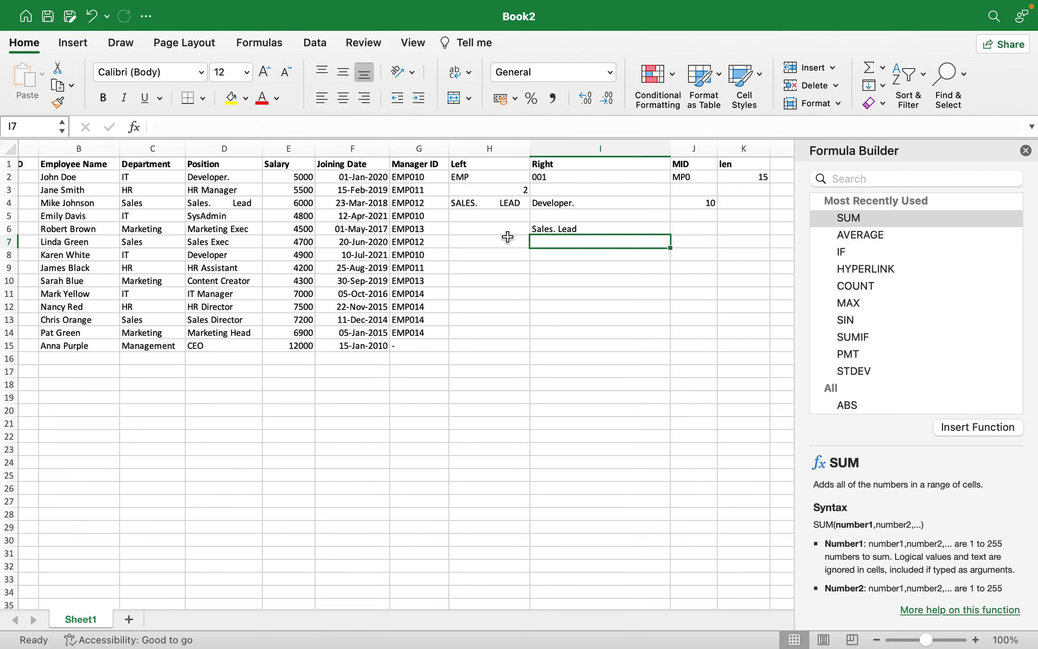
Switch to Chrome, review the TEXT section of the Text Functions document, and return to Excel
{"action": "mouse_move", "coordinate": [540, 636]}
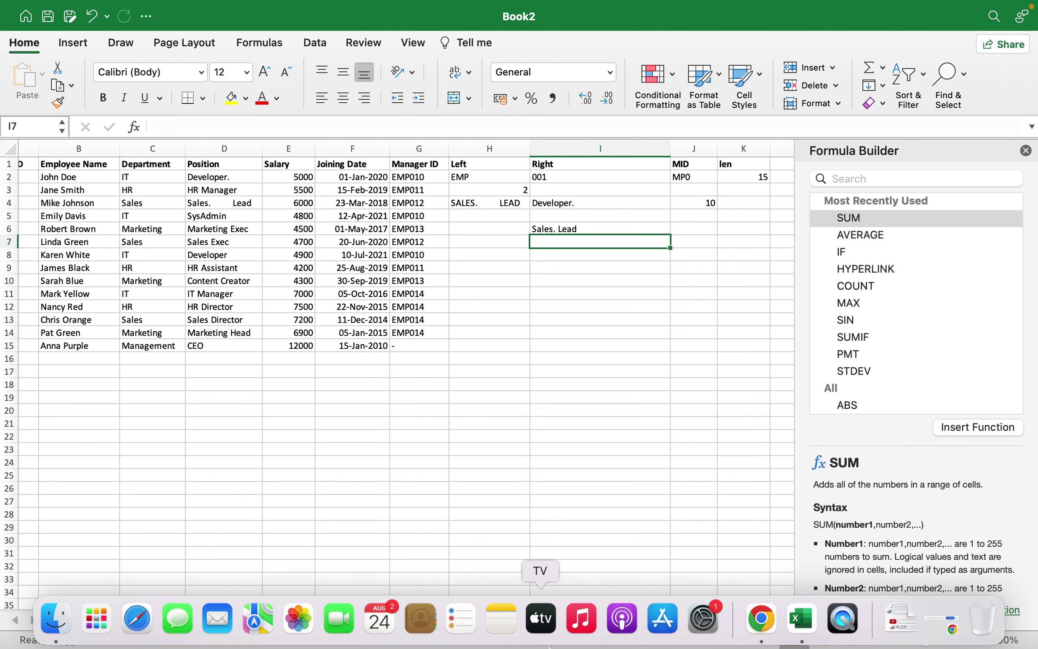
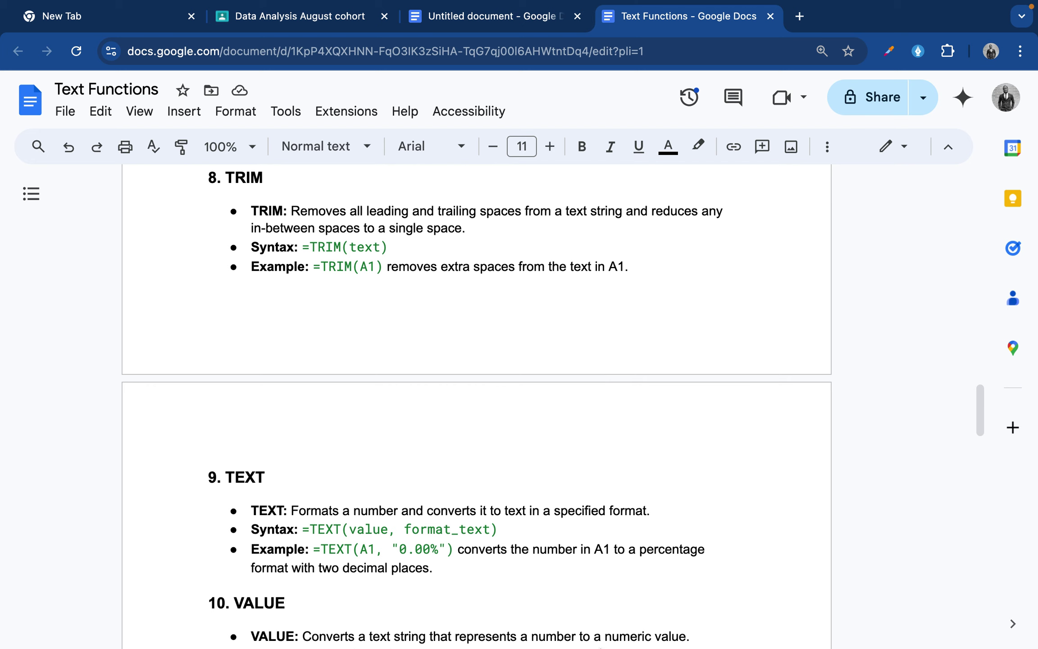
{"action": "mouse_move", "coordinate": [601, 647]}
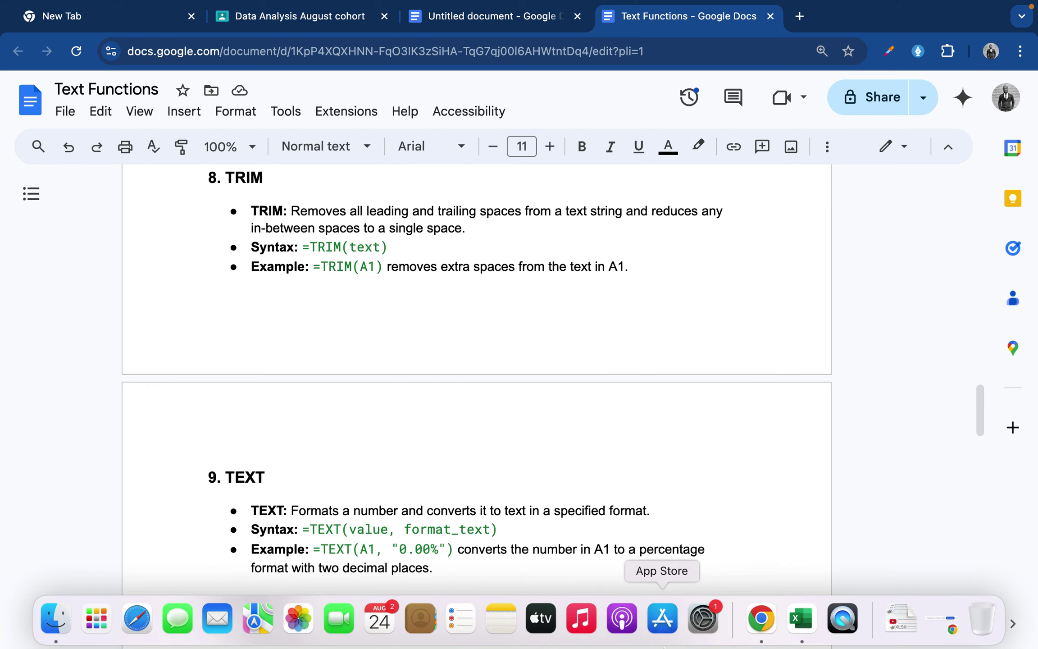
{"action": "left_click", "coordinate": [789, 633]}
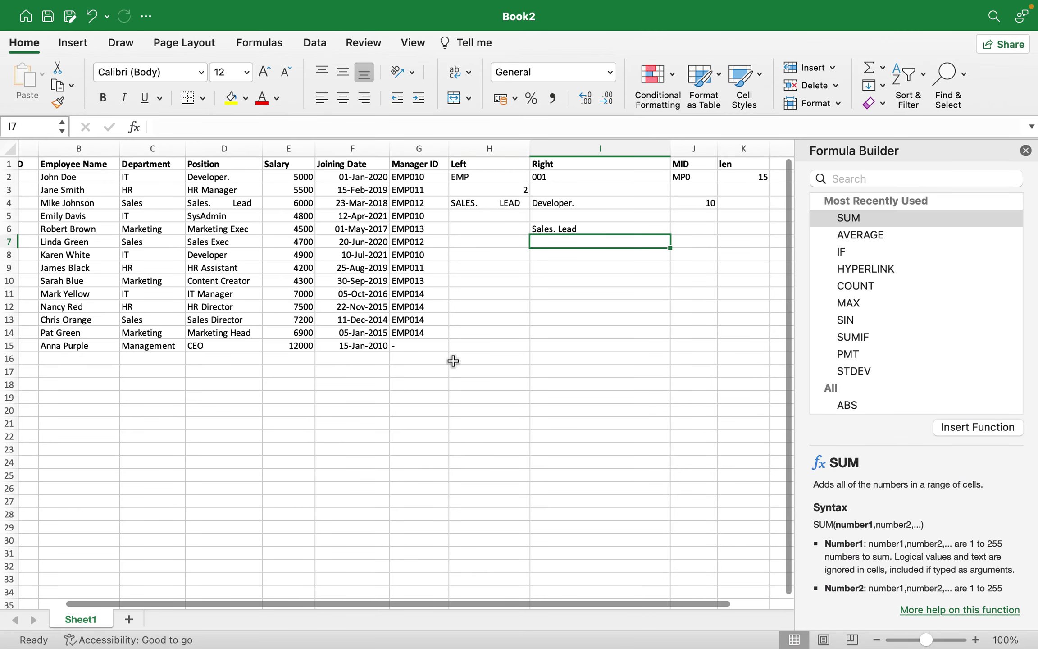
Insert a blank column between the Manager ID and Left columns, and select its header cell H1
{"action": "left_click", "coordinate": [72, 405]}
{"action": "scroll", "coordinate": [73, 405], "scroll_direction": "left", "scroll_amount": 2}
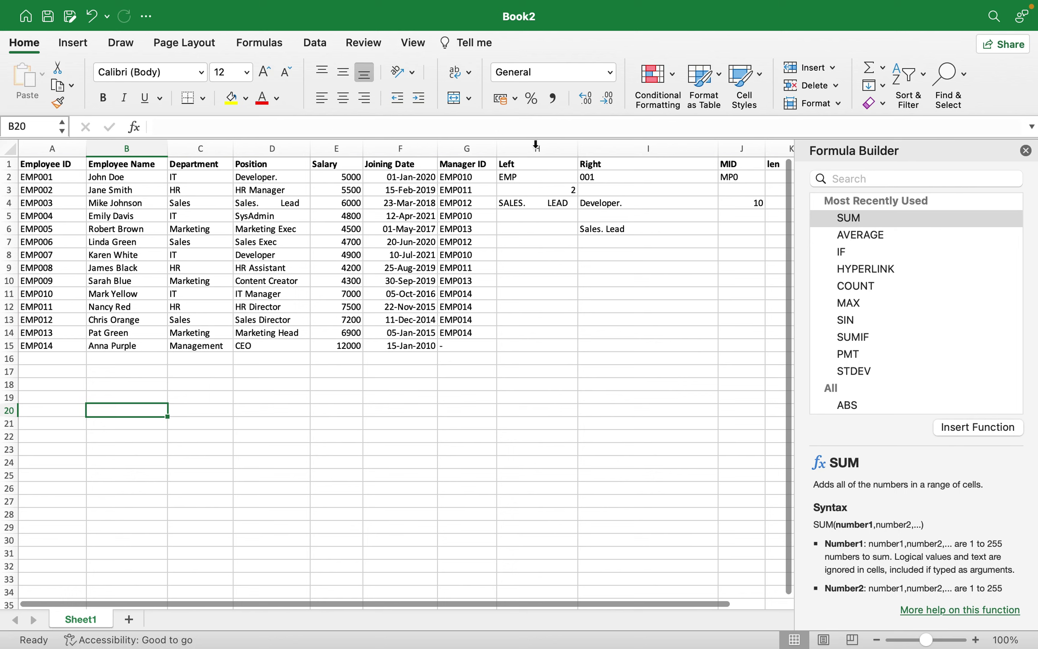
{"action": "left_click", "coordinate": [536, 145]}
{"action": "right_click", "coordinate": [525, 148]}
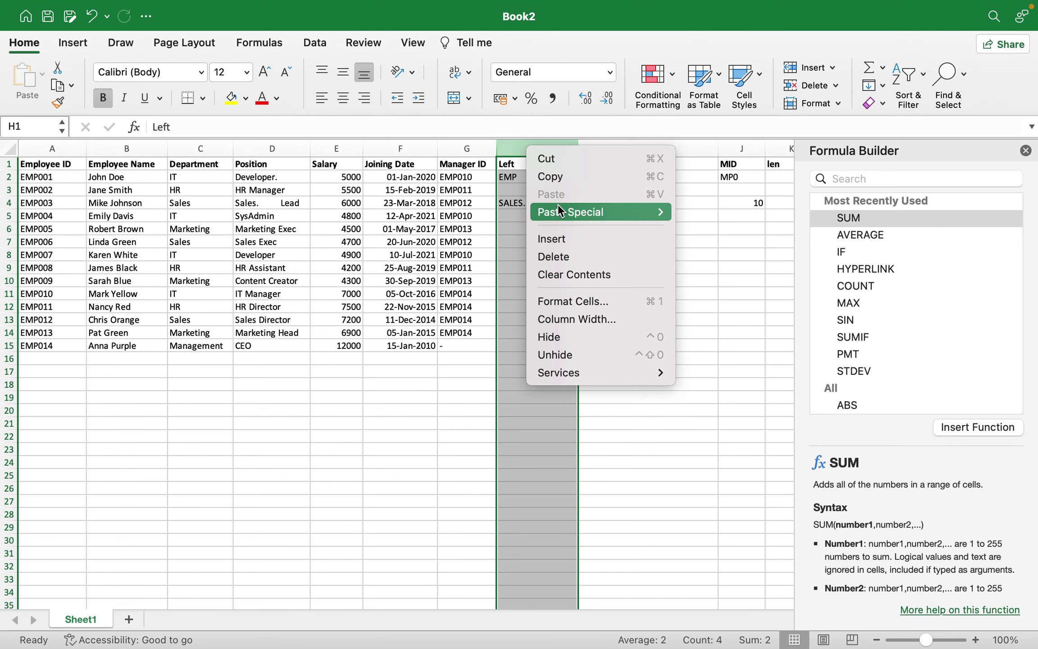
{"action": "left_click", "coordinate": [556, 240]}
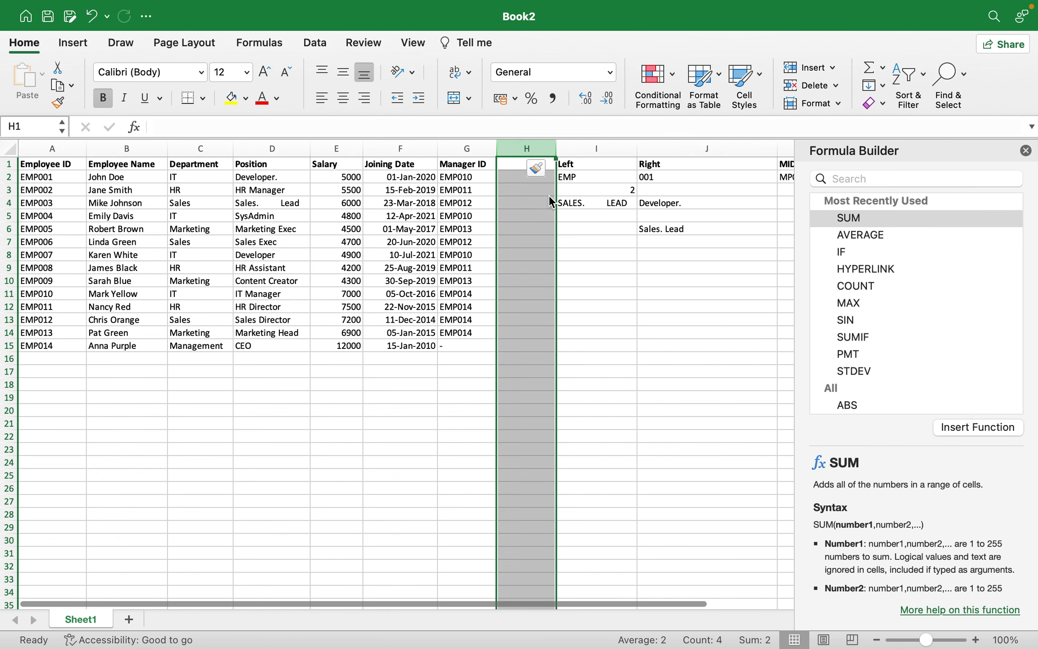
{"action": "left_click", "coordinate": [507, 168]}
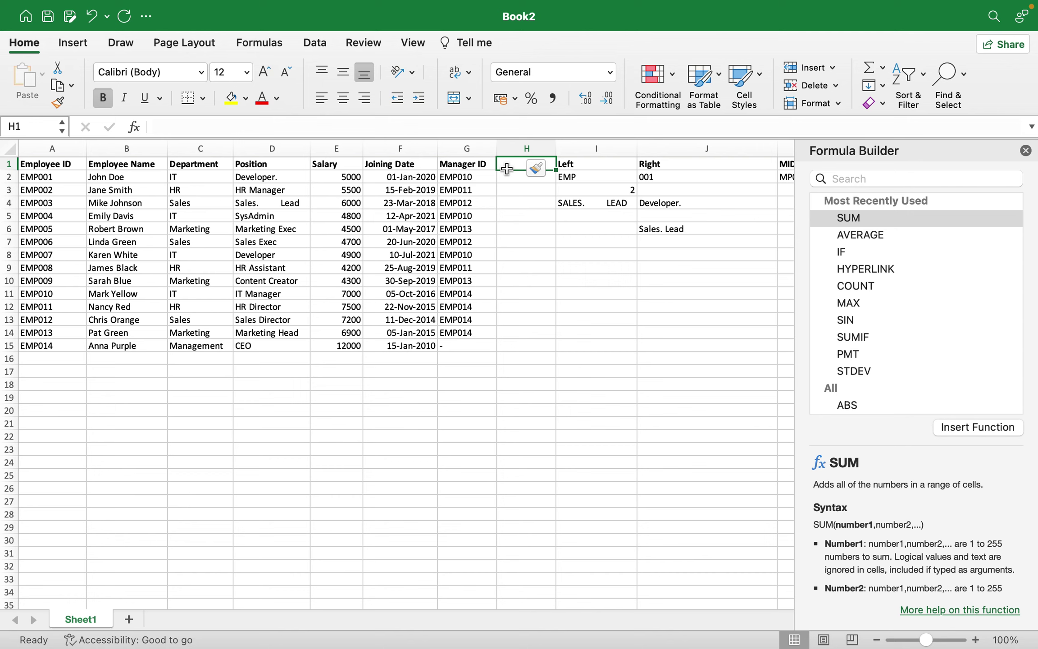
Enter the header "Phone Ext" in H1 and the value 112 in H2
{"action": "type", "text": "Zipx"}
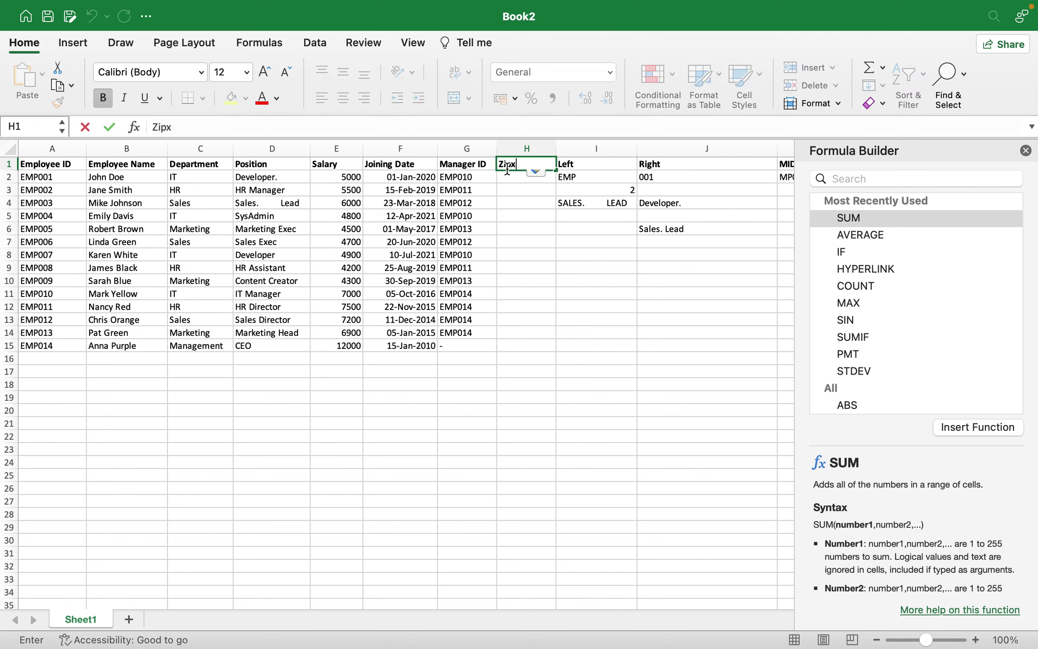
{"action": "key", "text": "BackSpace"}
{"action": "key", "text": "BackSpace"}
{"action": "key", "text": "BackSpace"}
{"action": "key", "text": "BackSpace"}
{"action": "key", "text": "BackSpace"}
{"action": "type", "text": "Phone Ext"}
{"action": "left_click", "coordinate": [510, 177]}
{"action": "type", "text": "112"}
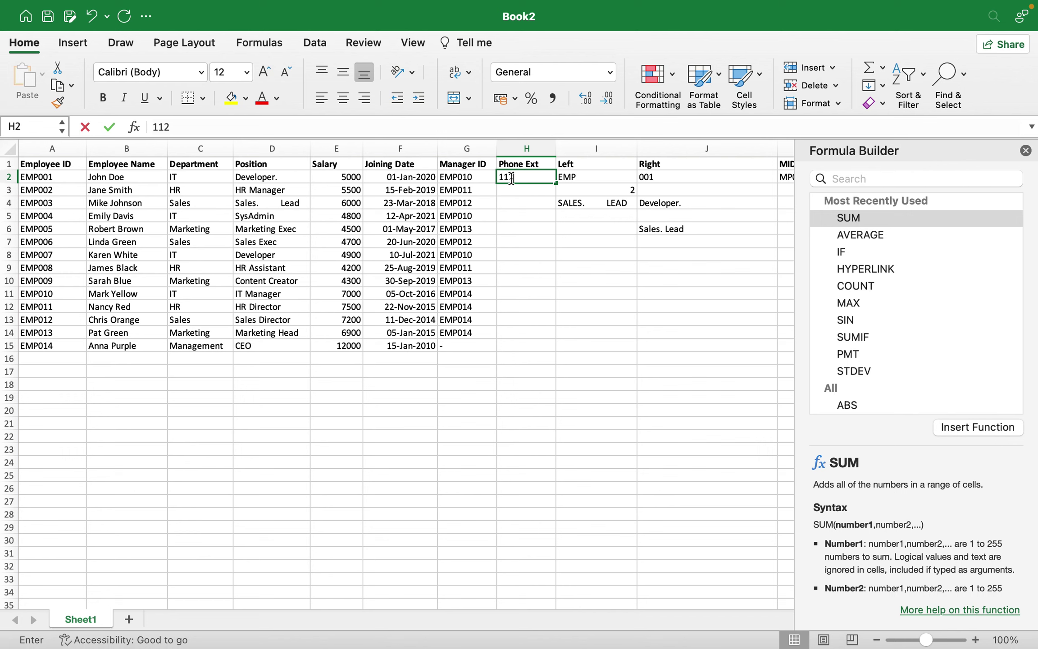
{"action": "key", "text": "Return"}
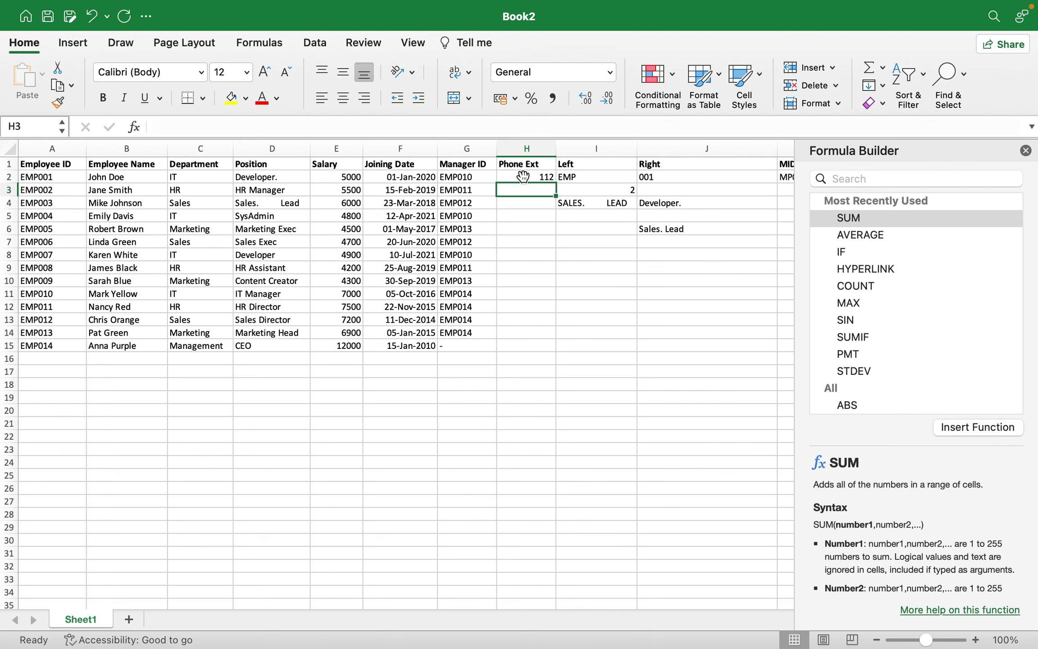
View the available number formats for the value in H2 without changing its format
{"action": "left_click", "coordinate": [523, 177]}
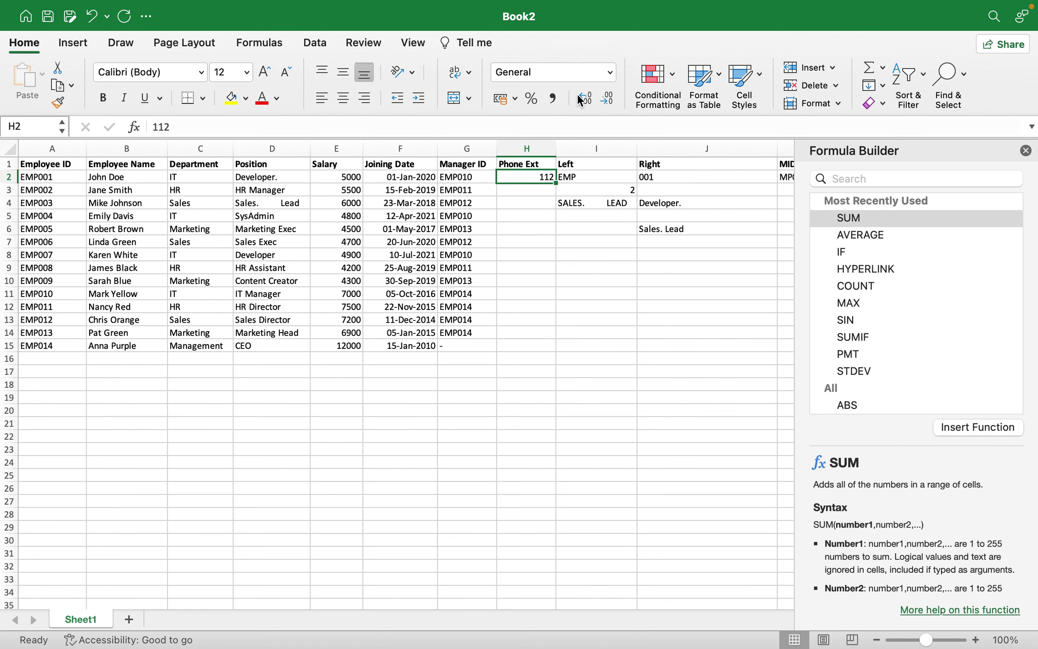
{"action": "left_click", "coordinate": [580, 73]}
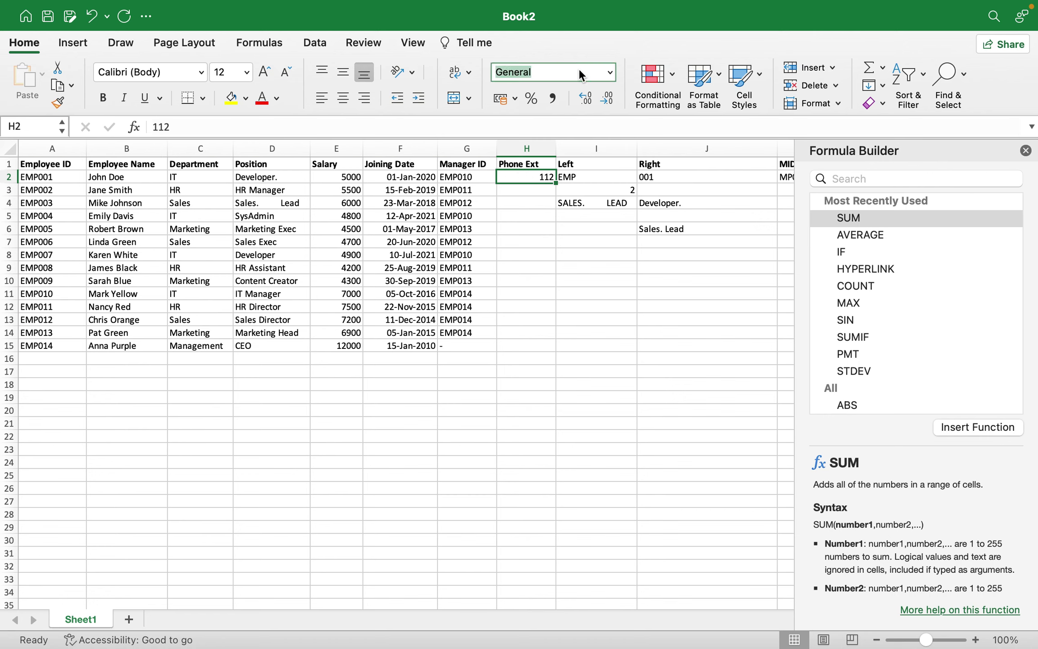
{"action": "left_click", "coordinate": [610, 72]}
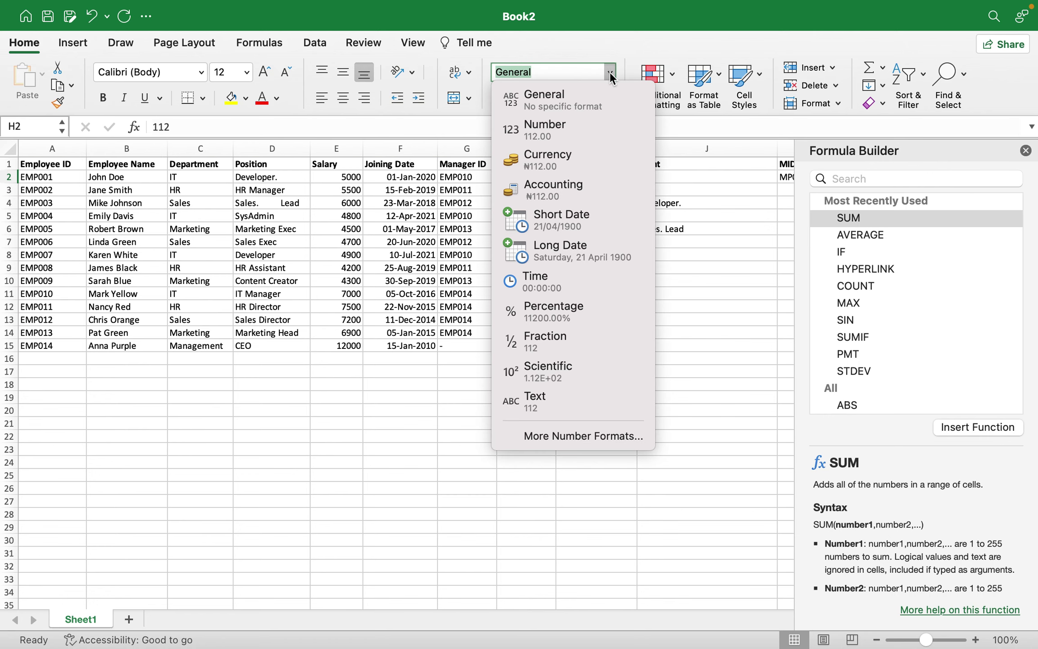
{"action": "left_click", "coordinate": [610, 71]}
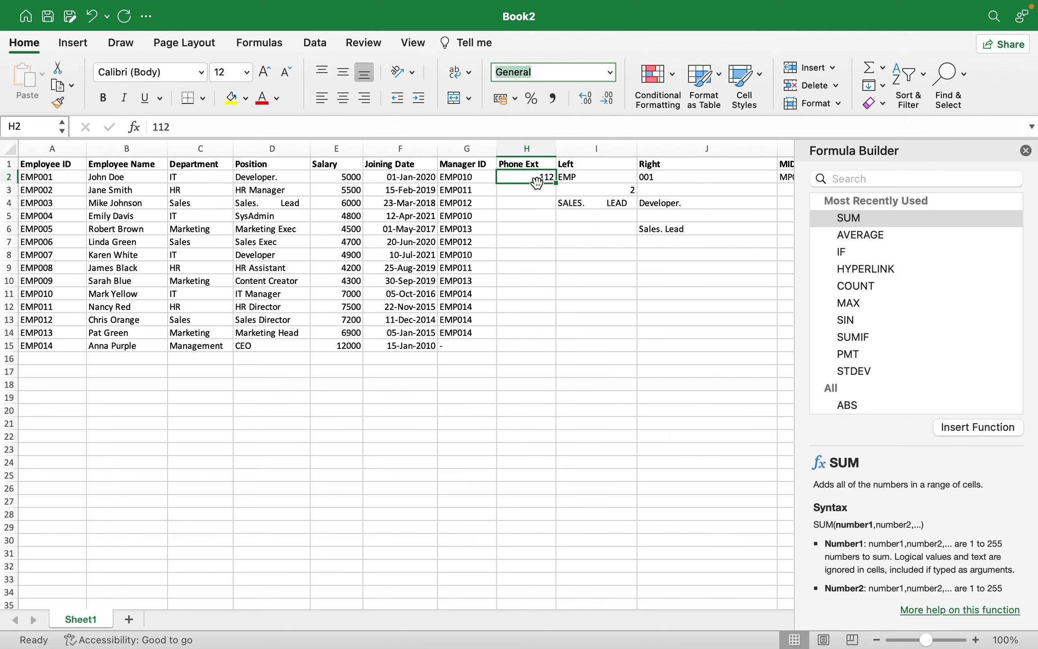
Insert a blank column between the Phone Ext and Left columns
{"action": "left_click", "coordinate": [581, 153]}
{"action": "right_click", "coordinate": [581, 149]}
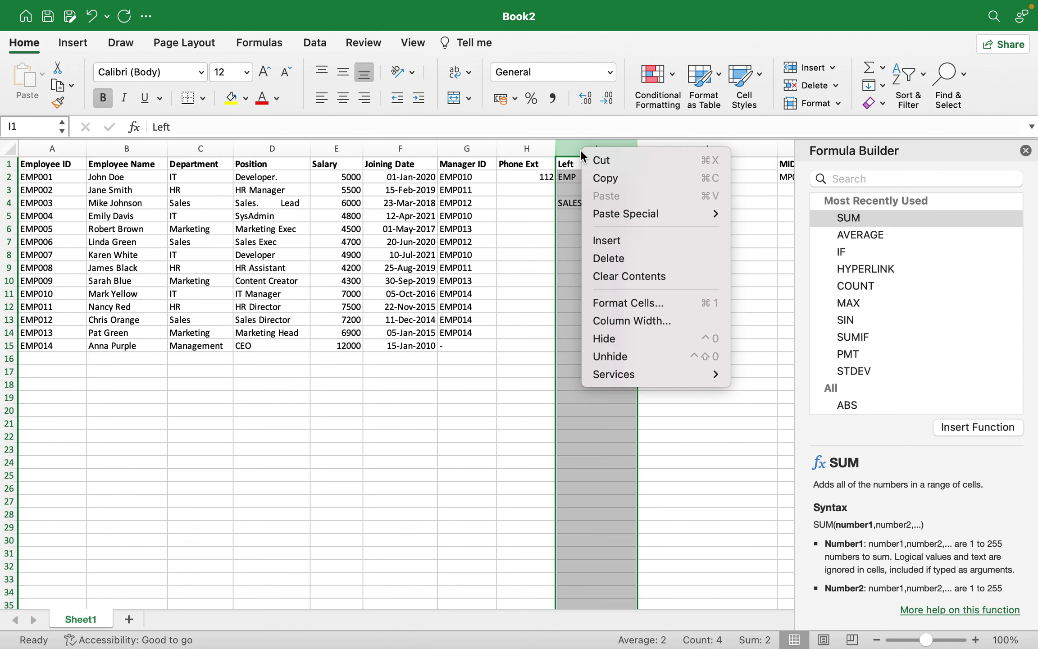
{"action": "left_click", "coordinate": [608, 240]}
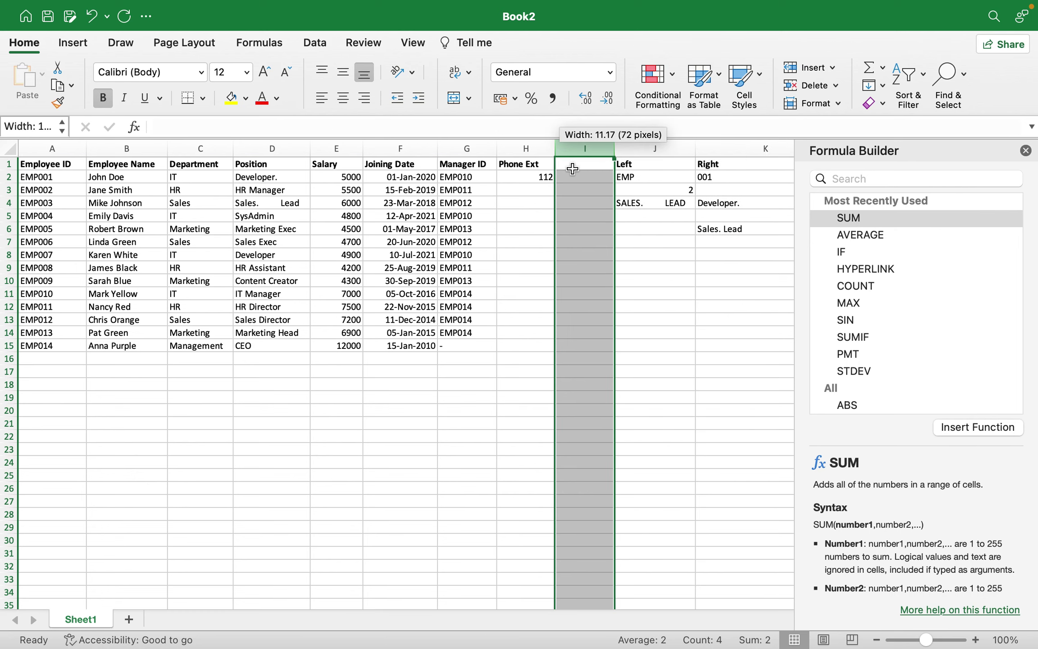
{"action": "left_click", "coordinate": [572, 168]}
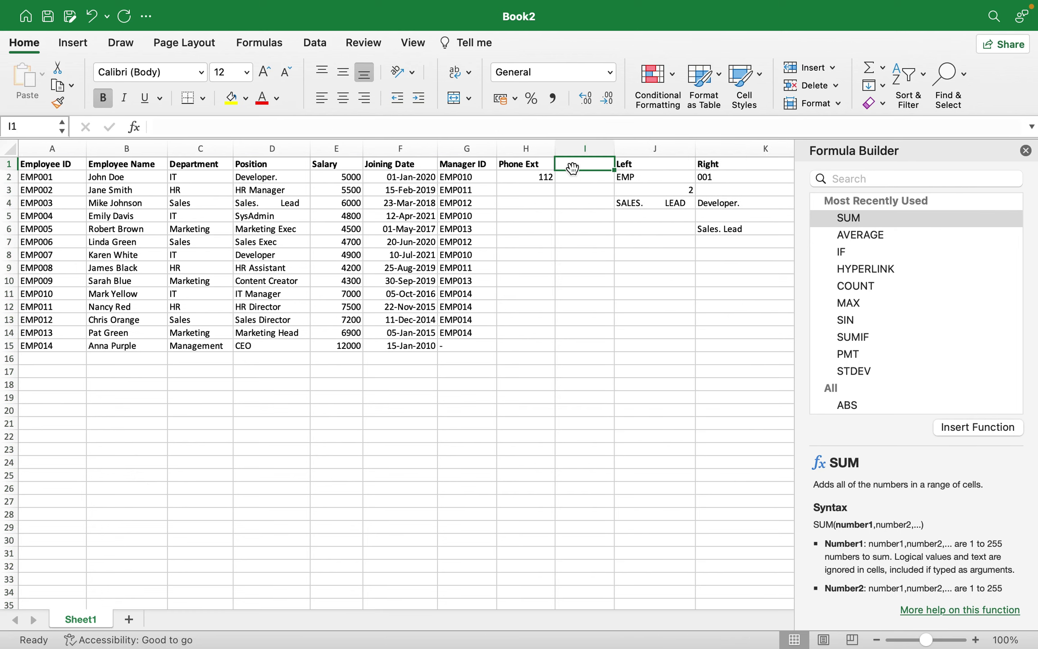
{"action": "type", "text": "="}
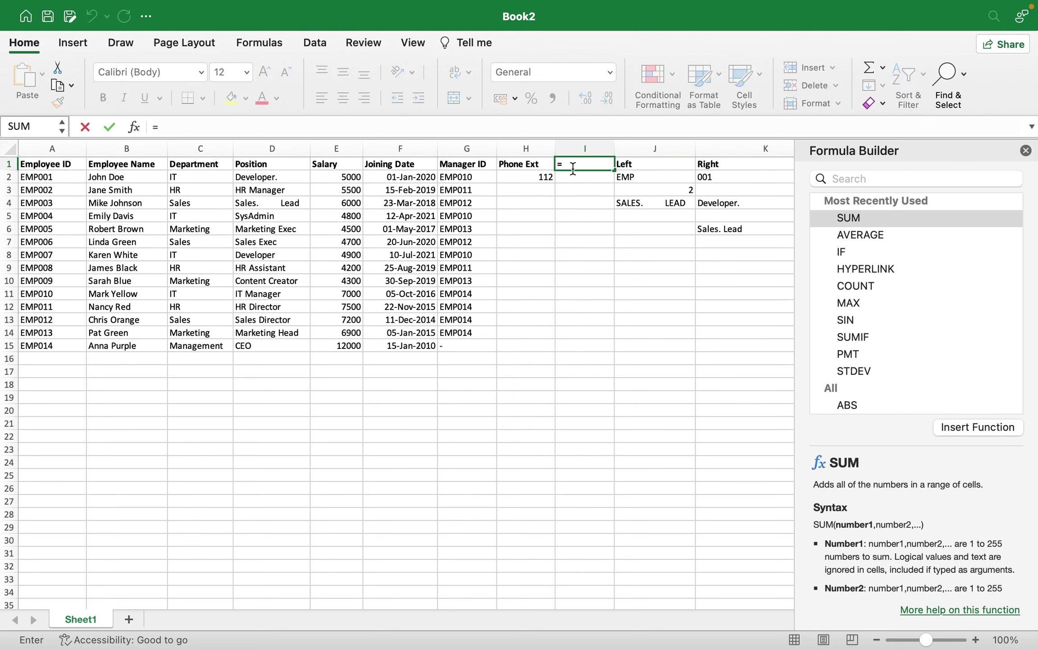
{"action": "type", "text": "te"}
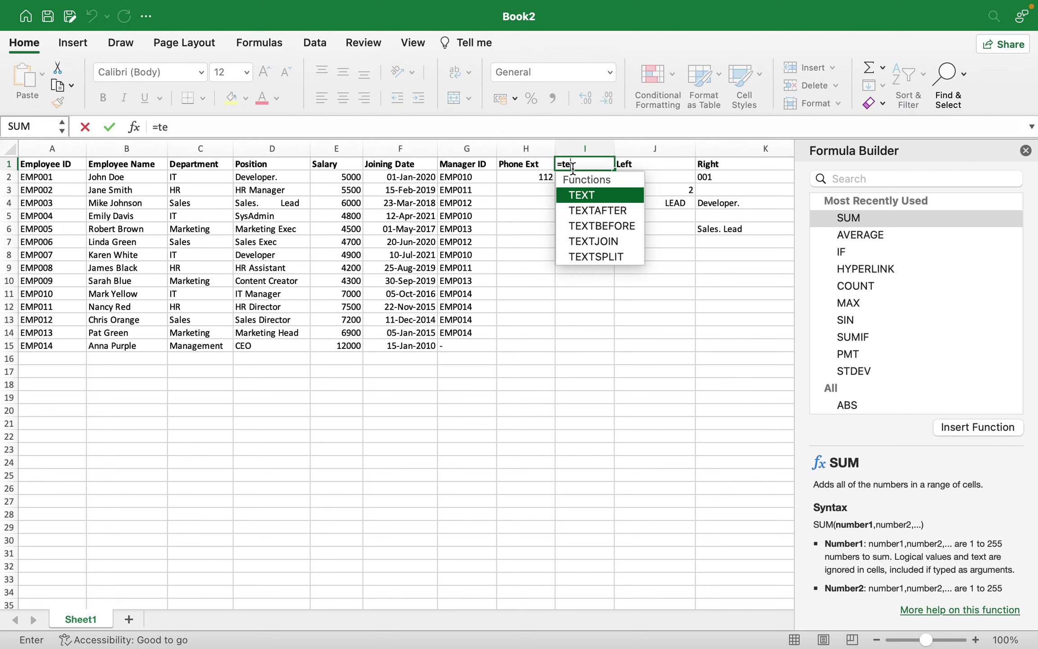
{"action": "key", "text": "Escape"}
{"action": "left_click", "coordinate": [573, 184]}
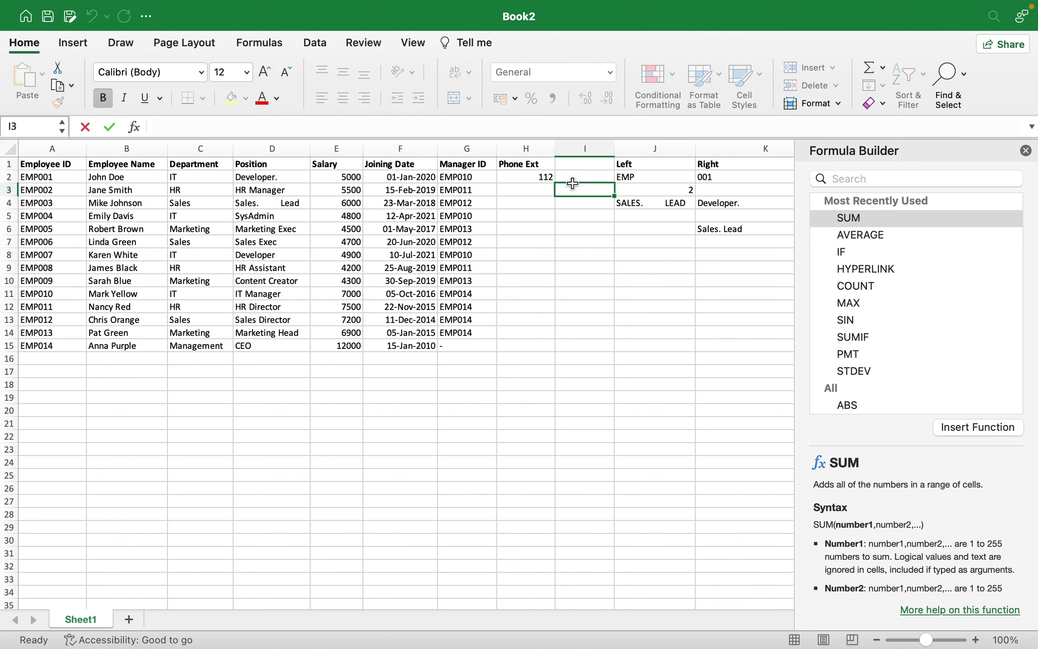
Try to enter the formula =TEXT(H2) in I2, referencing the phone extension
{"action": "left_click", "coordinate": [573, 182]}
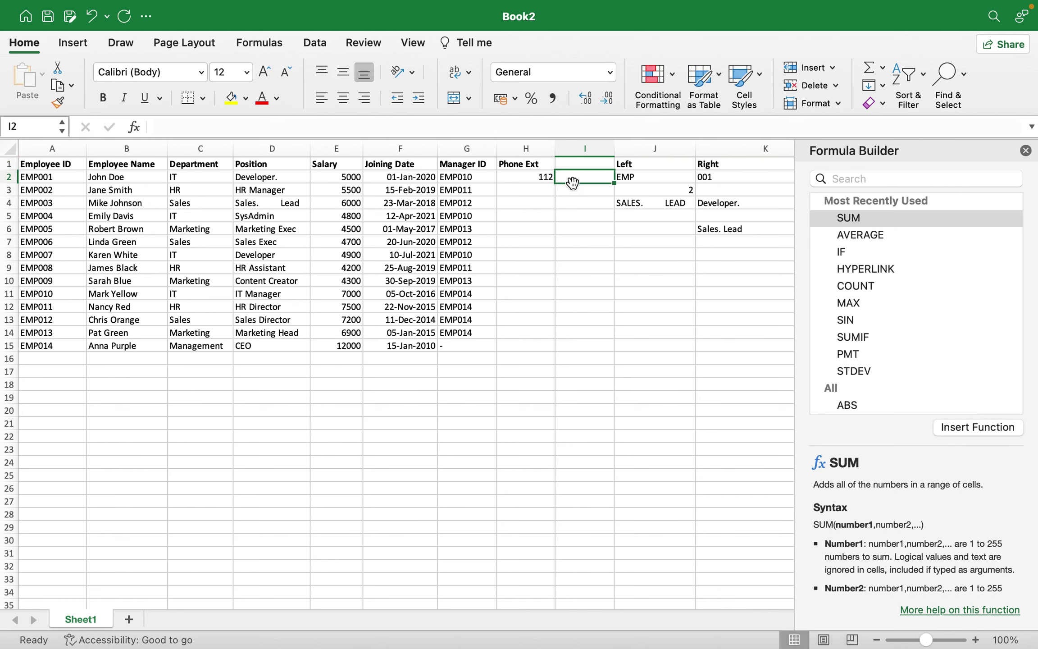
{"action": "type", "text": "=tex"}
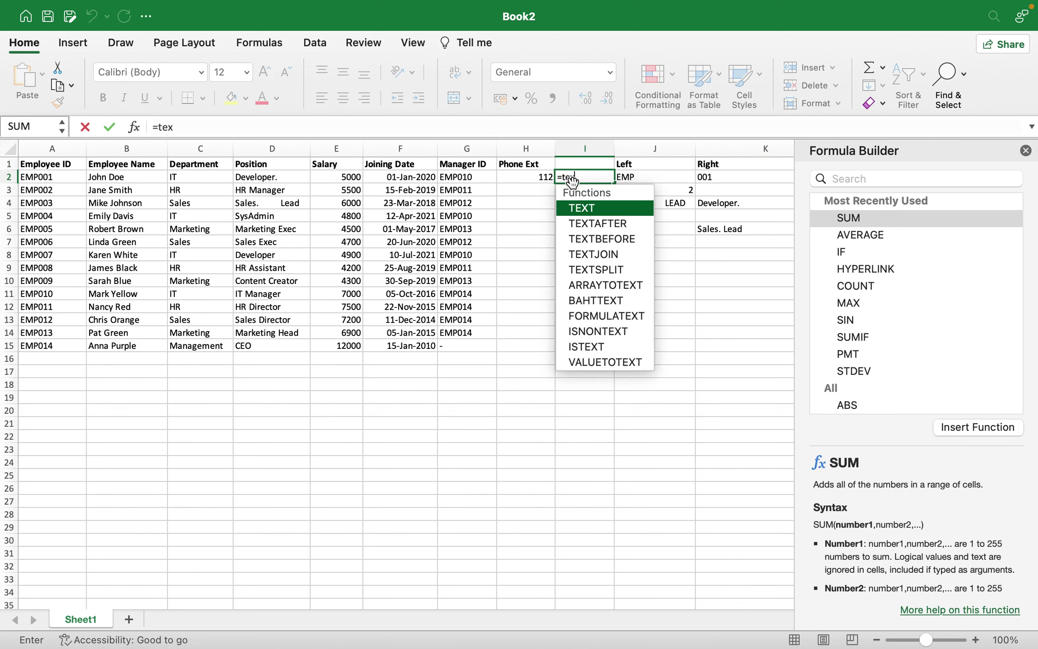
{"action": "double_click", "coordinate": [580, 203]}
{"action": "left_click", "coordinate": [525, 174]}
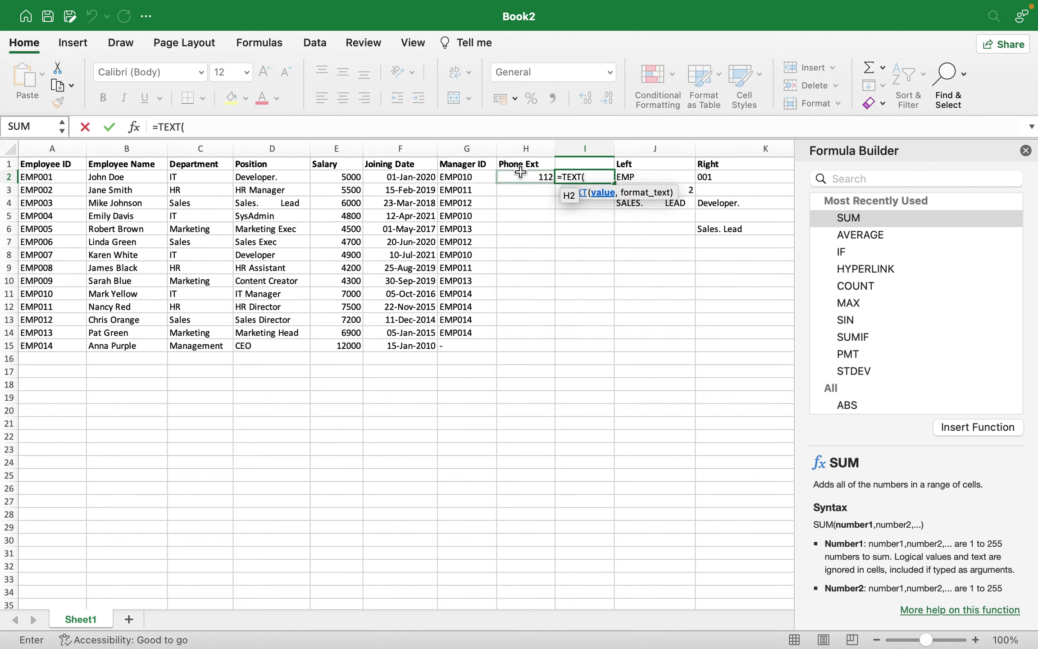
{"action": "type", "text": ")"}
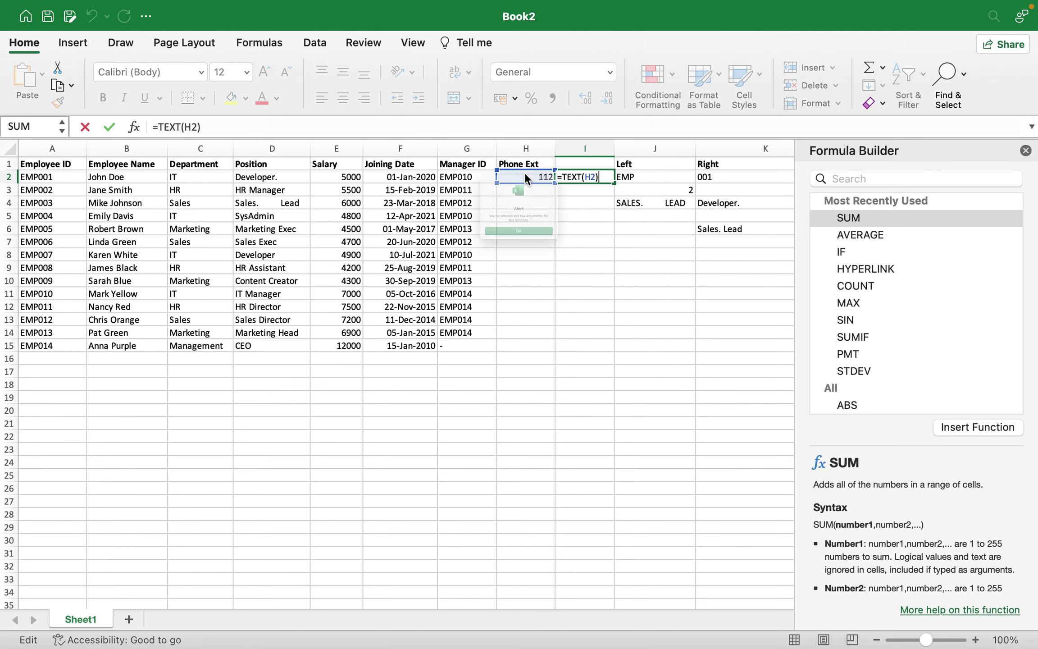
{"action": "key", "text": "Return"}
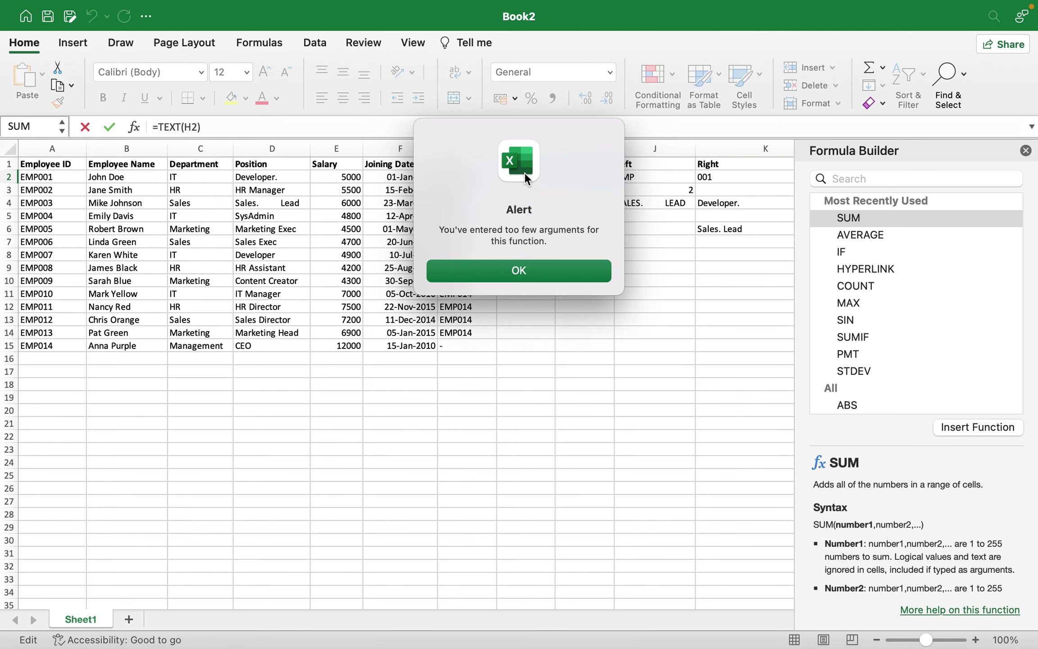
{"action": "left_click", "coordinate": [524, 274]}
Read the TEXT argument help in the Formula Builder and complete the I2 formula as =TEXT(H2,H2), then close the builder
{"action": "left_click", "coordinate": [590, 177]}
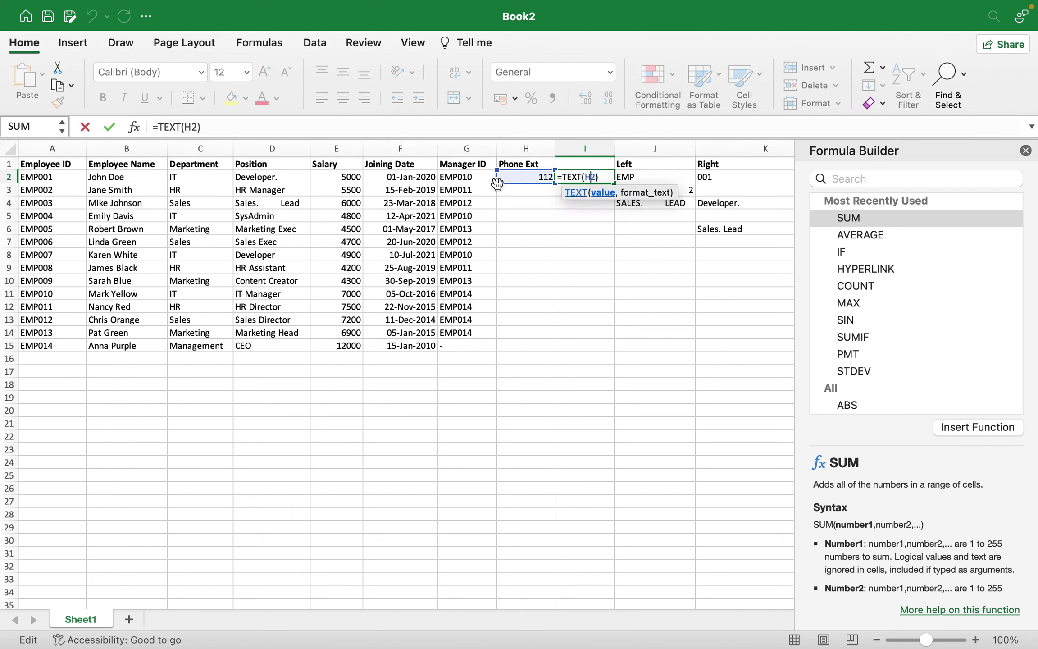
{"action": "left_click", "coordinate": [133, 127]}
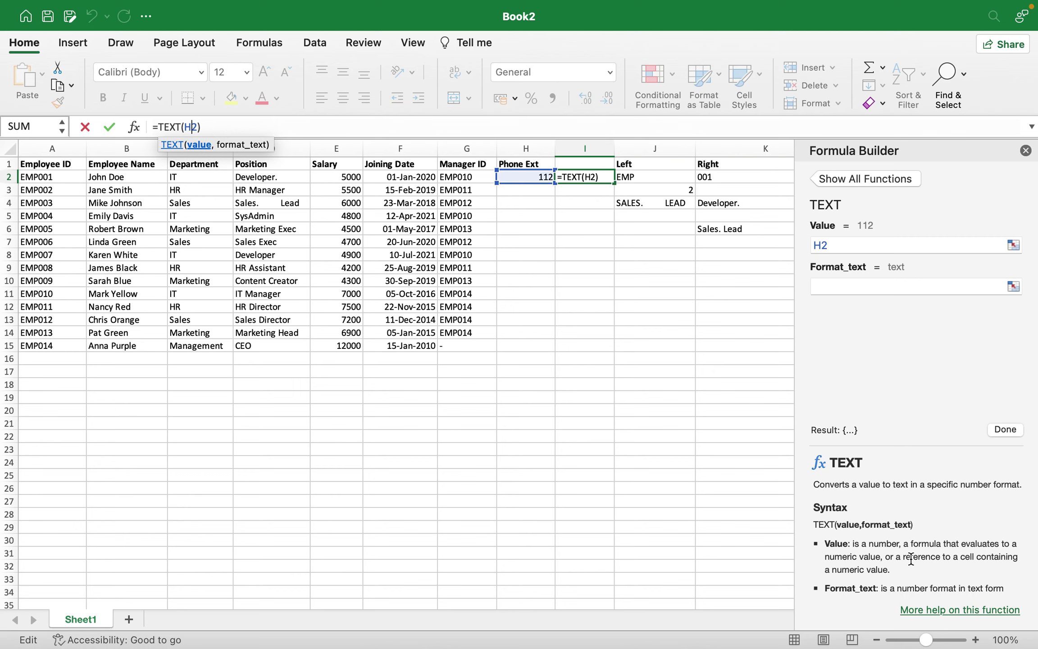
{"action": "scroll", "coordinate": [910, 559], "scroll_direction": "down", "scroll_amount": 1}
{"action": "scroll", "coordinate": [910, 558], "scroll_direction": "down", "scroll_amount": 2}
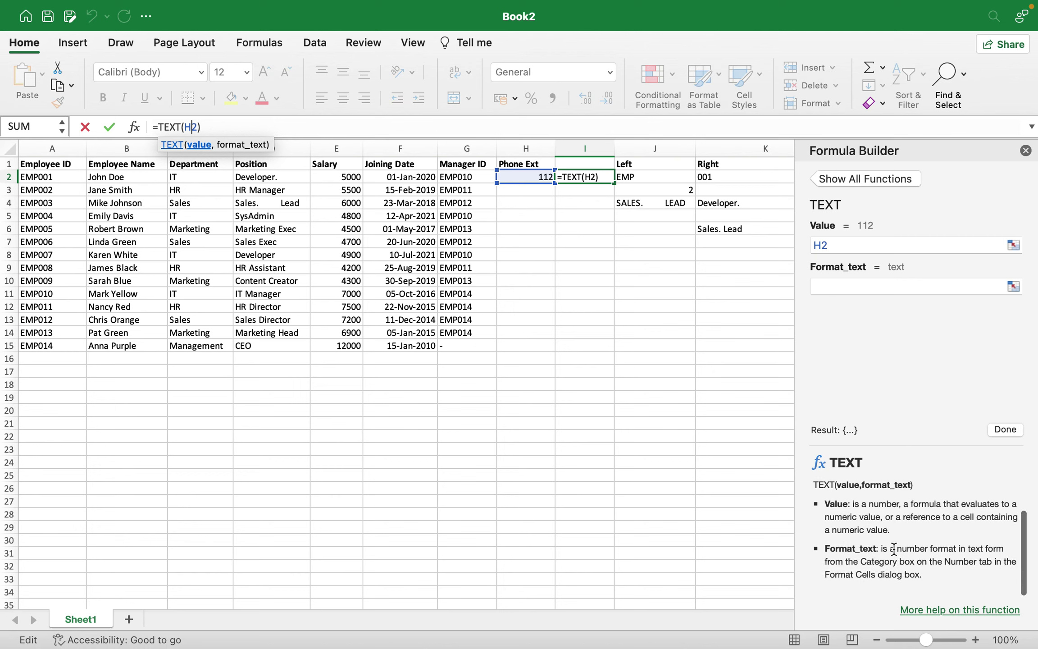
{"action": "scroll", "coordinate": [889, 519], "scroll_direction": "up", "scroll_amount": 2}
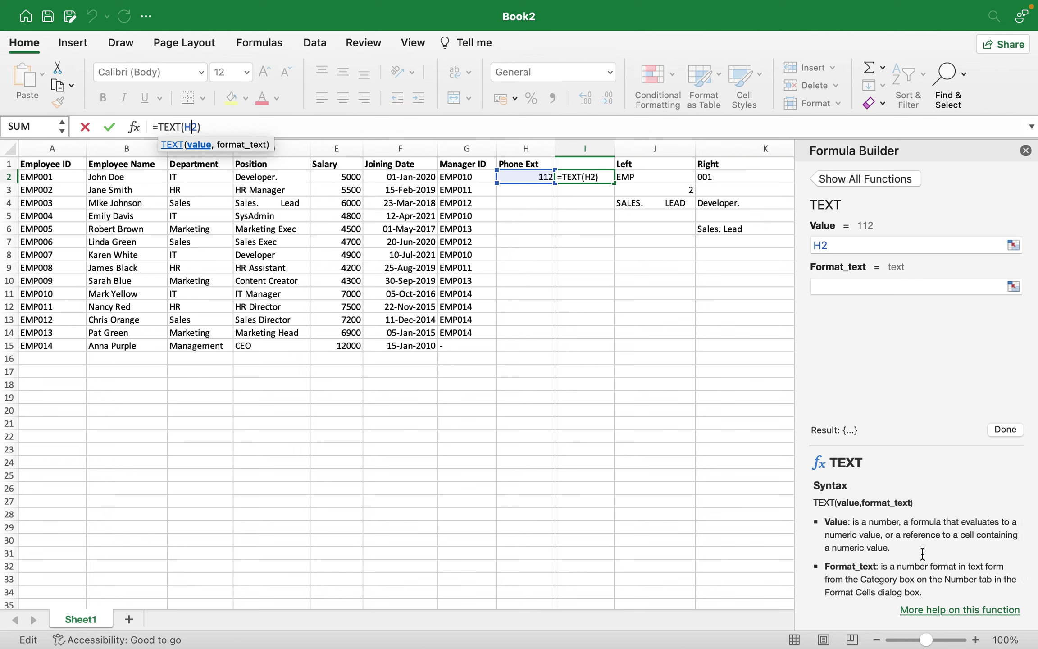
{"action": "scroll", "coordinate": [905, 570], "scroll_direction": "down", "scroll_amount": 2}
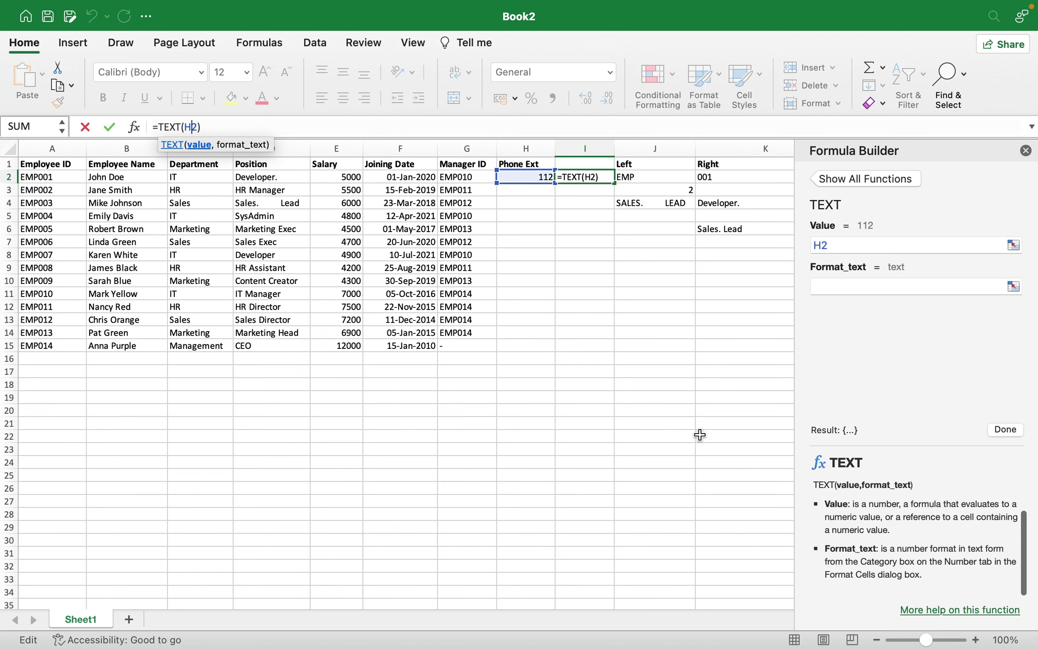
{"action": "left_click", "coordinate": [841, 287]}
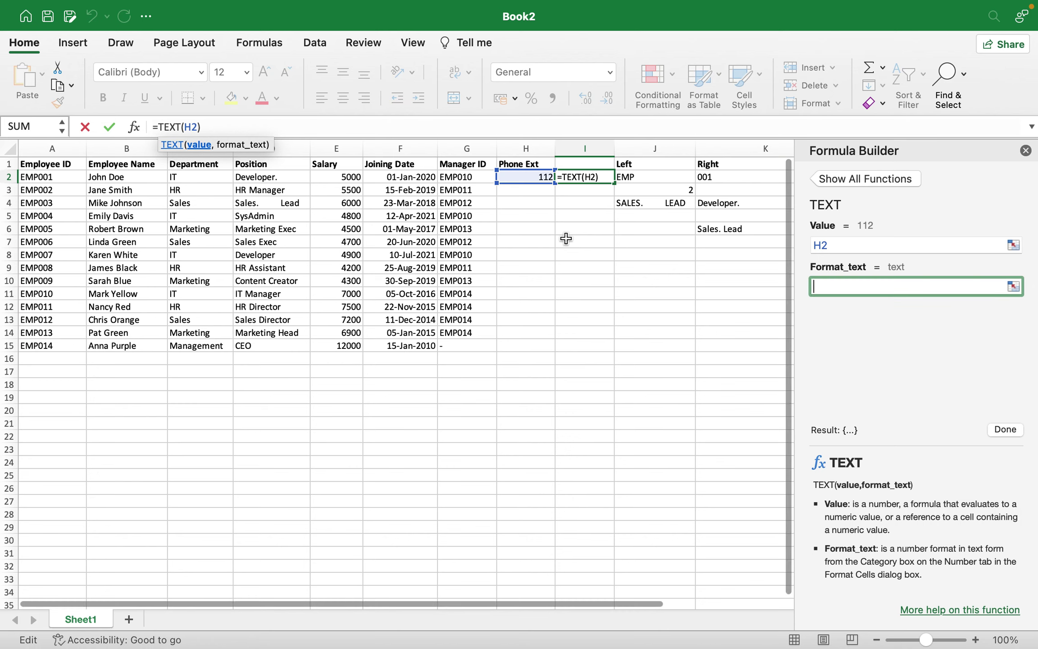
{"action": "left_click", "coordinate": [532, 176]}
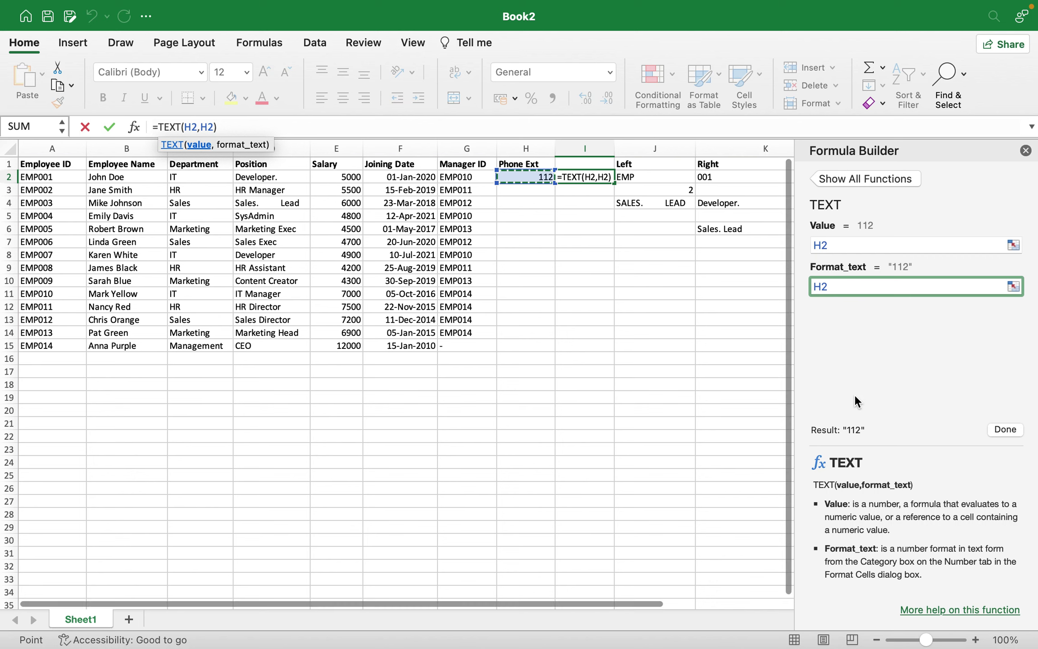
{"action": "left_click", "coordinate": [1005, 429]}
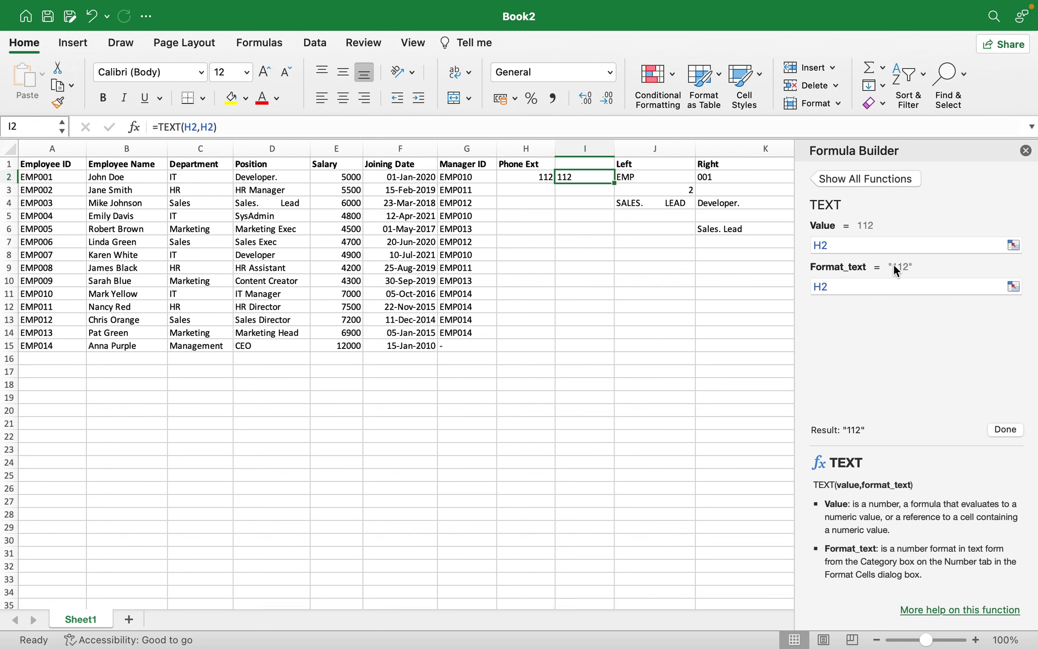
{"action": "mouse_move", "coordinate": [894, 267]}
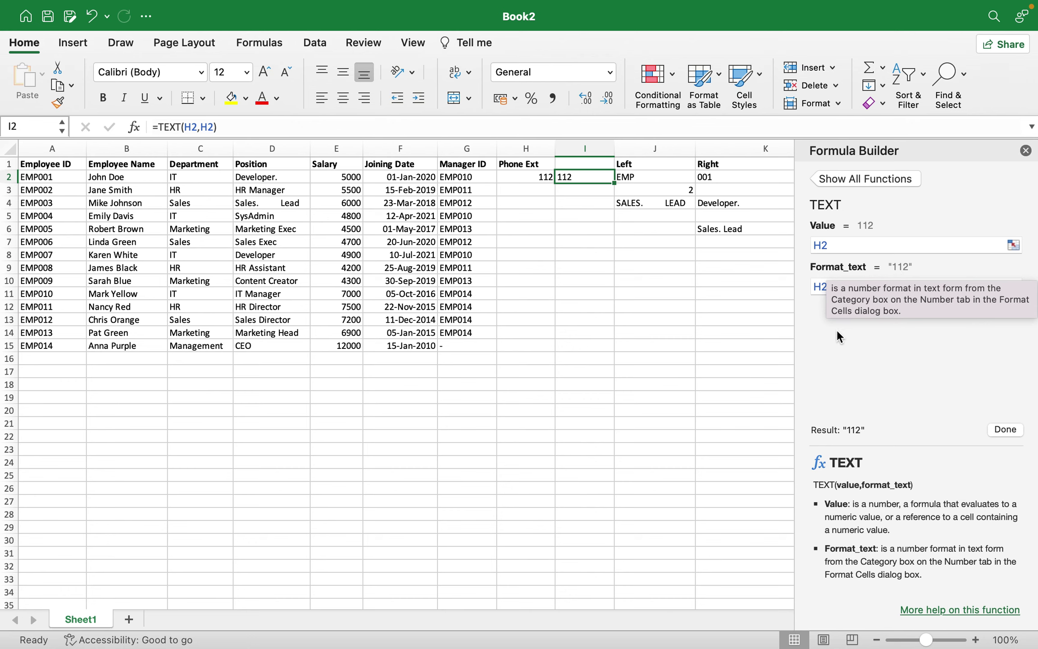
{"action": "left_click", "coordinate": [1025, 151]}
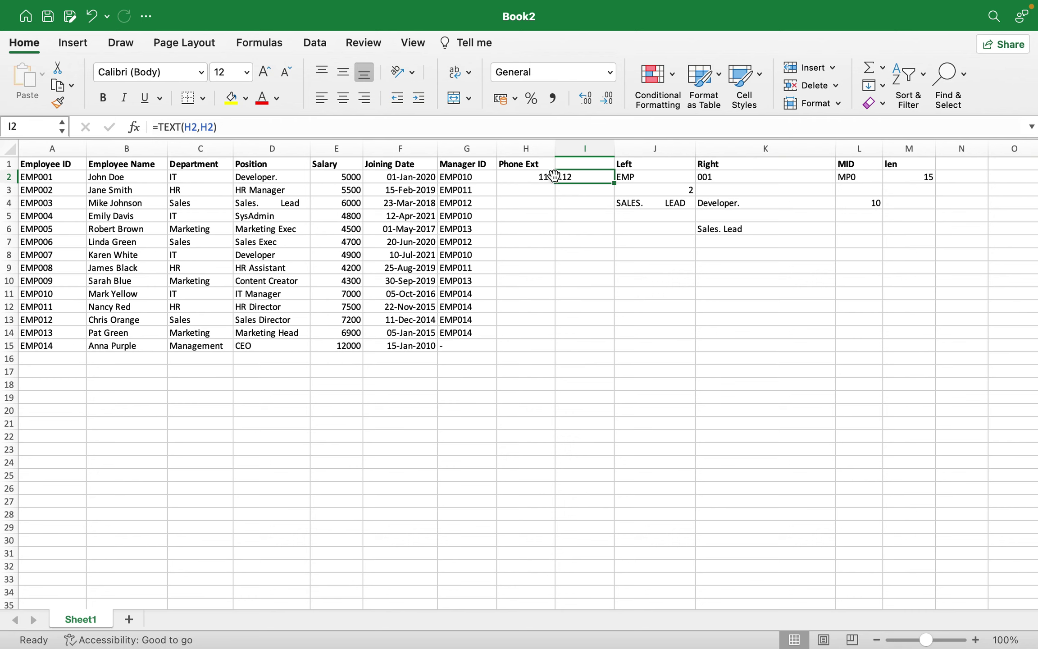
Switch to Chrome and review the TEXT, VALUE and TEXTSPLIT sections and the practical examples in the Text Functions document
{"action": "mouse_move", "coordinate": [523, 647]}
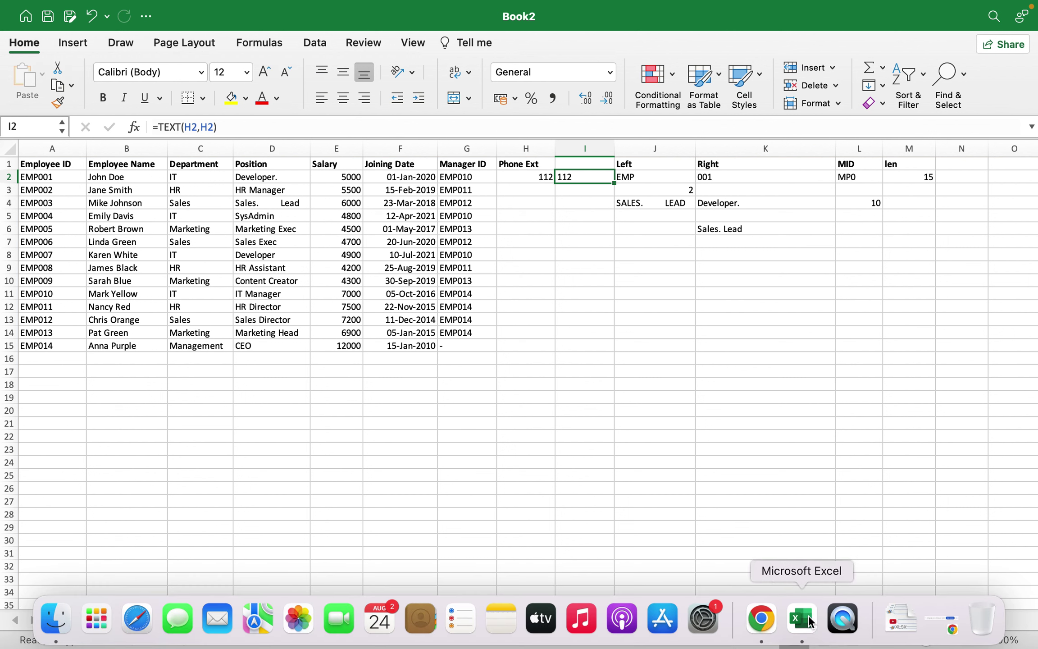
{"action": "left_click", "coordinate": [766, 618]}
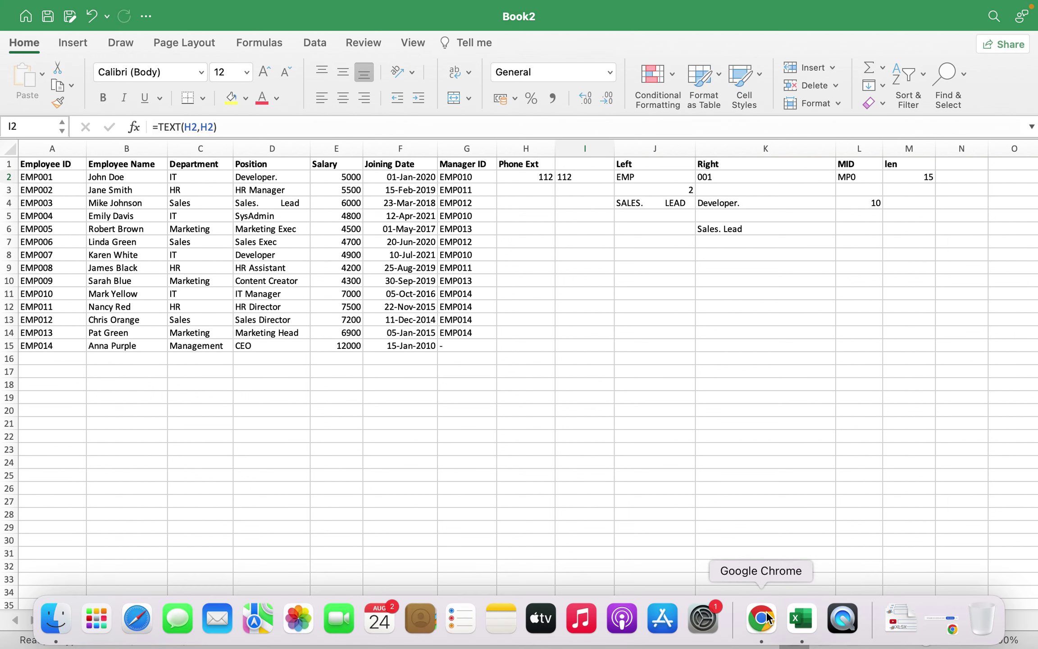
{"action": "left_click", "coordinate": [767, 618]}
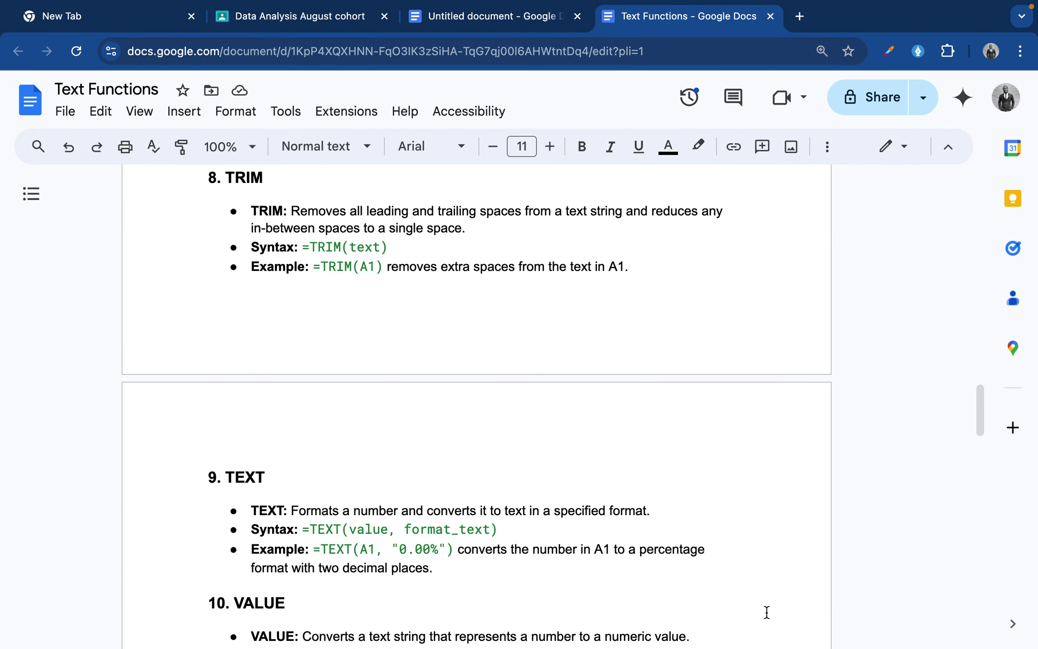
{"action": "scroll", "coordinate": [522, 470], "scroll_direction": "down", "scroll_amount": 5}
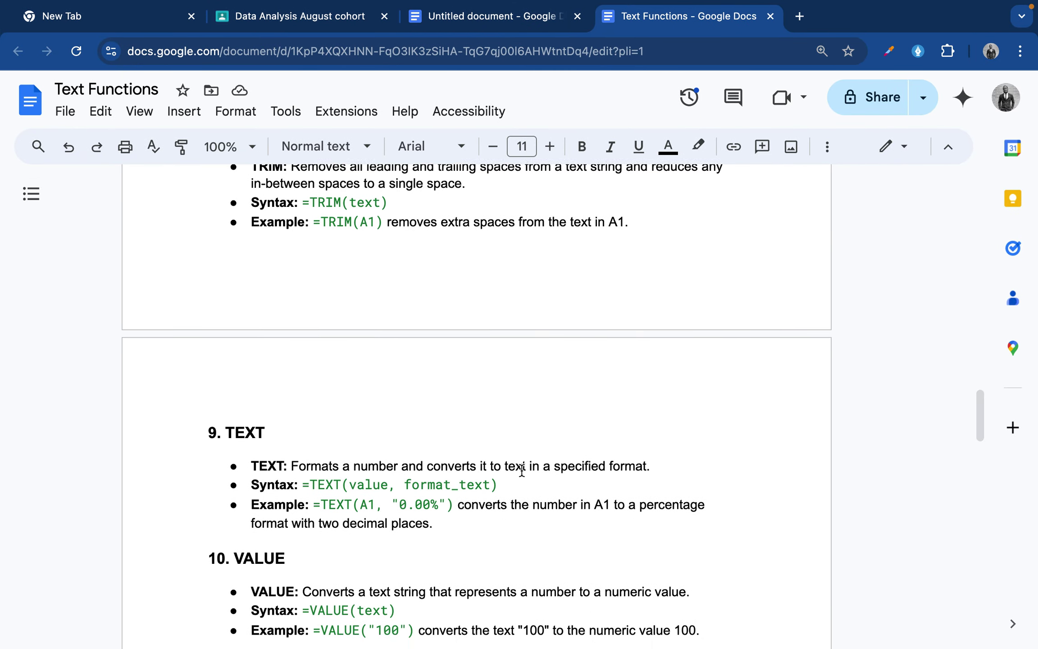
{"action": "scroll", "coordinate": [521, 470], "scroll_direction": "down", "scroll_amount": 9}
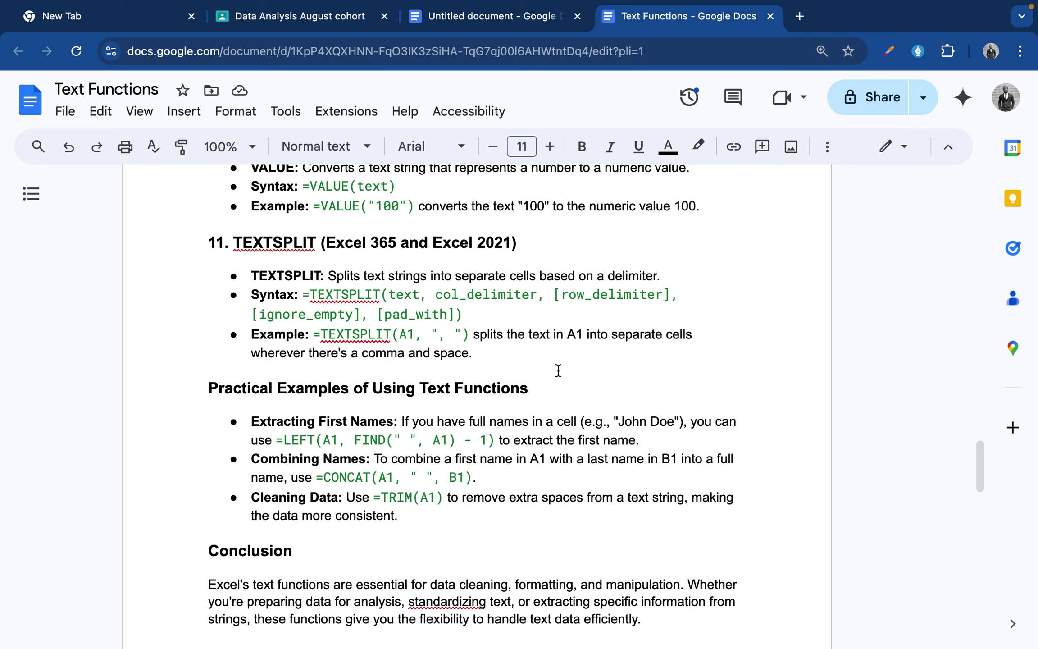
{"action": "scroll", "coordinate": [561, 370], "scroll_direction": "up", "scroll_amount": 2}
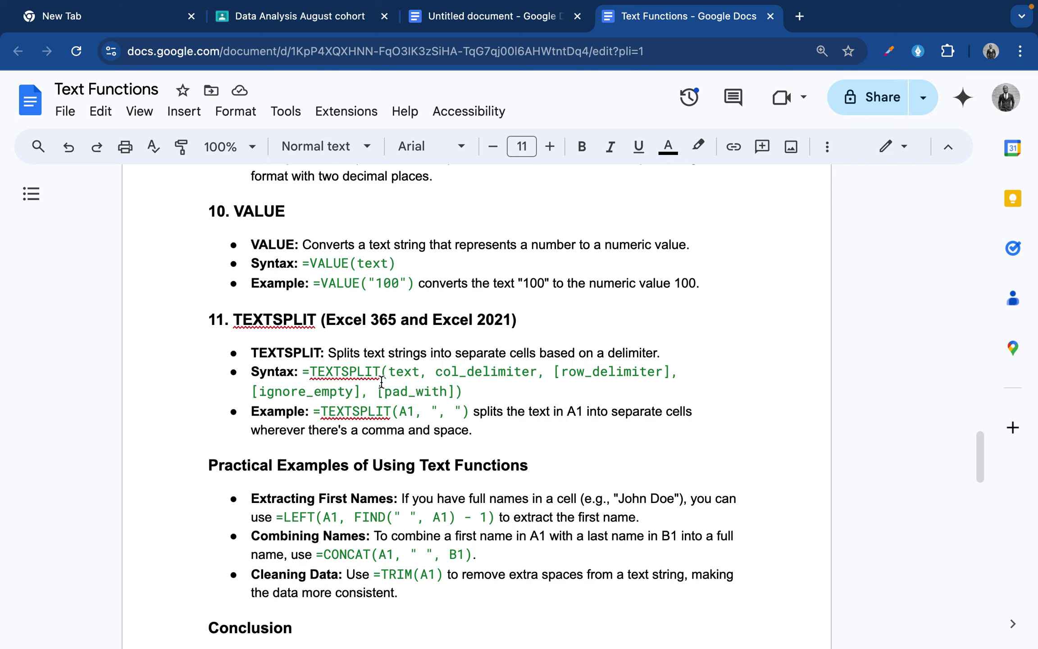
{"action": "scroll", "coordinate": [382, 381], "scroll_direction": "down", "scroll_amount": 1}
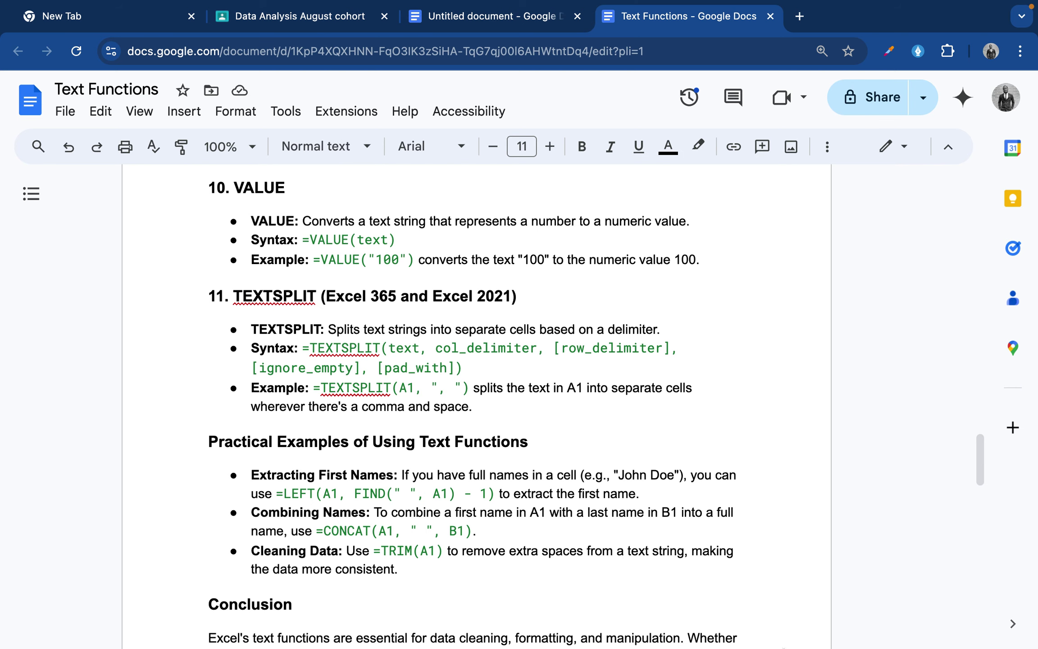
Switch to Excel, insert a blank column after Phone Ext, and title it "First name" in I1
{"action": "mouse_move", "coordinate": [771, 647]}
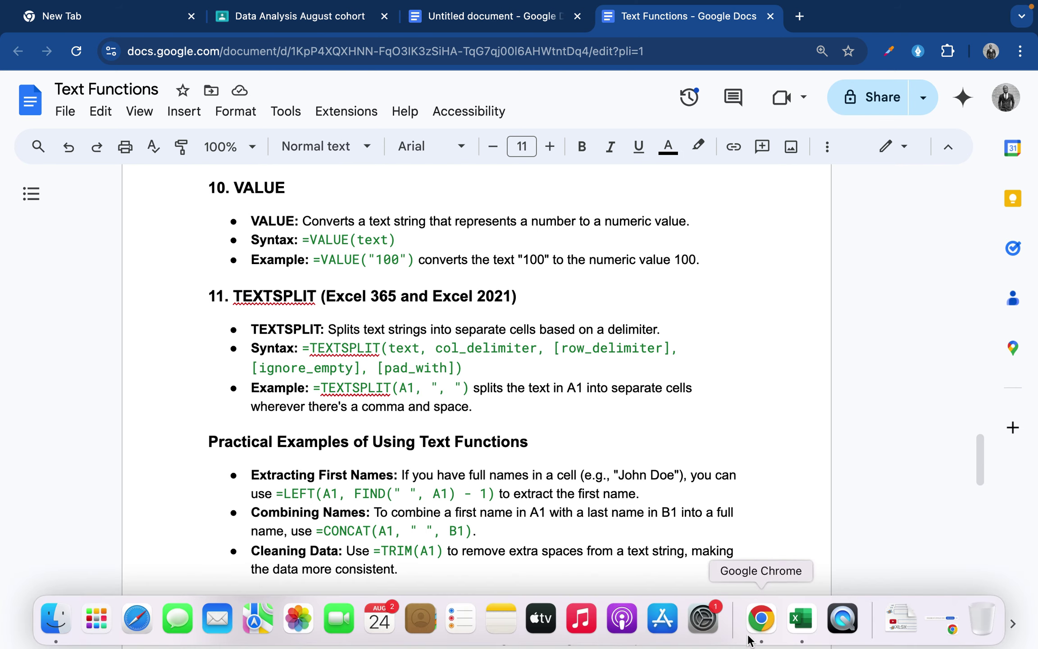
{"action": "left_click", "coordinate": [802, 618]}
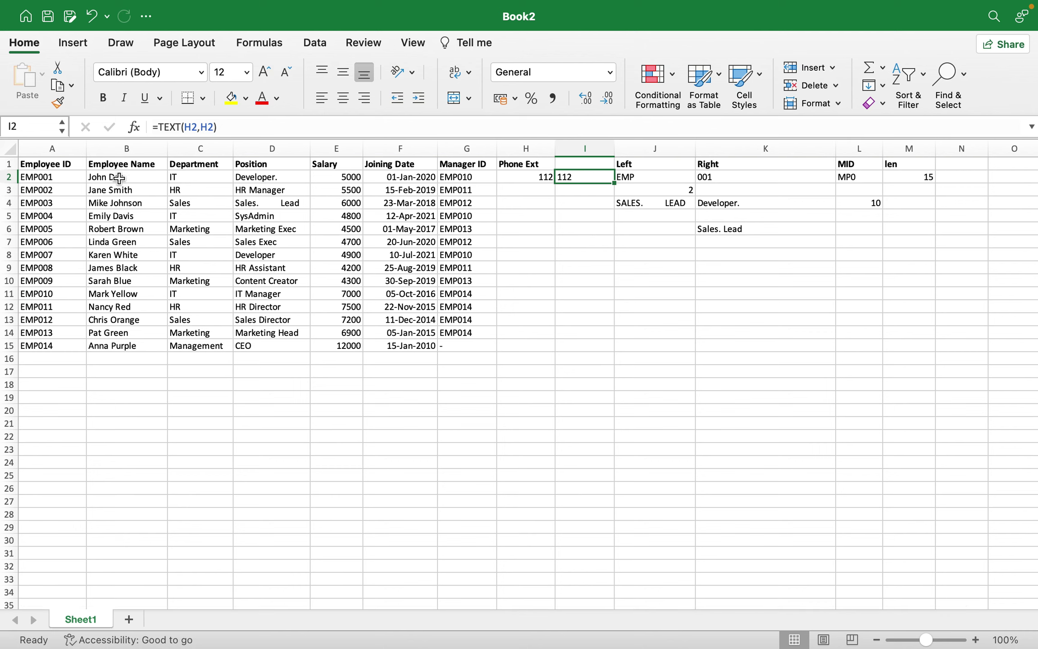
{"action": "right_click", "coordinate": [582, 145]}
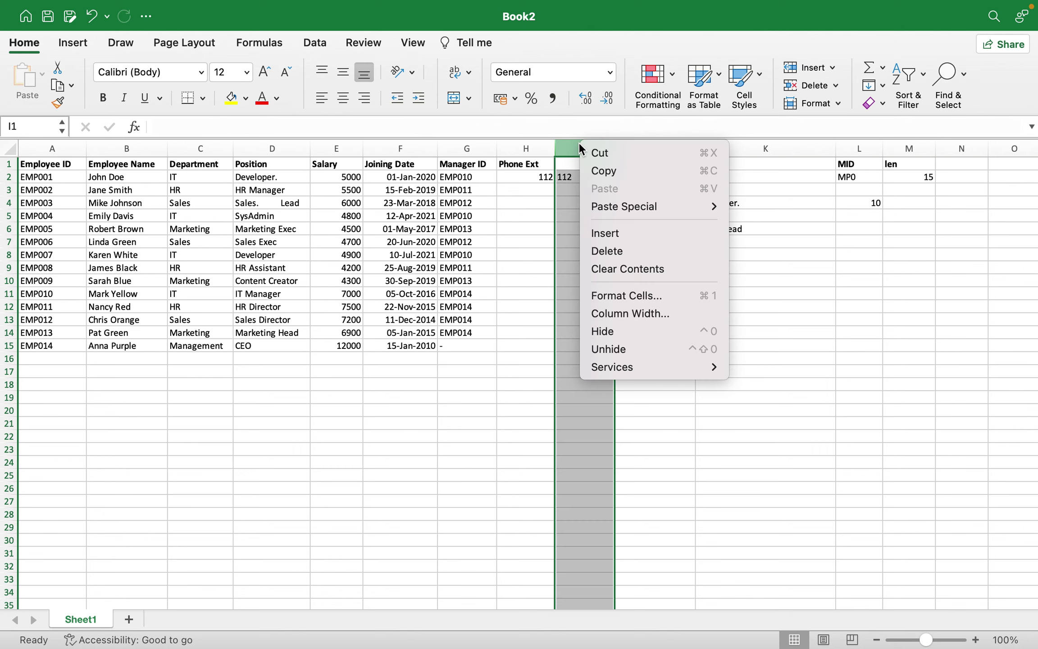
{"action": "left_click", "coordinate": [609, 235]}
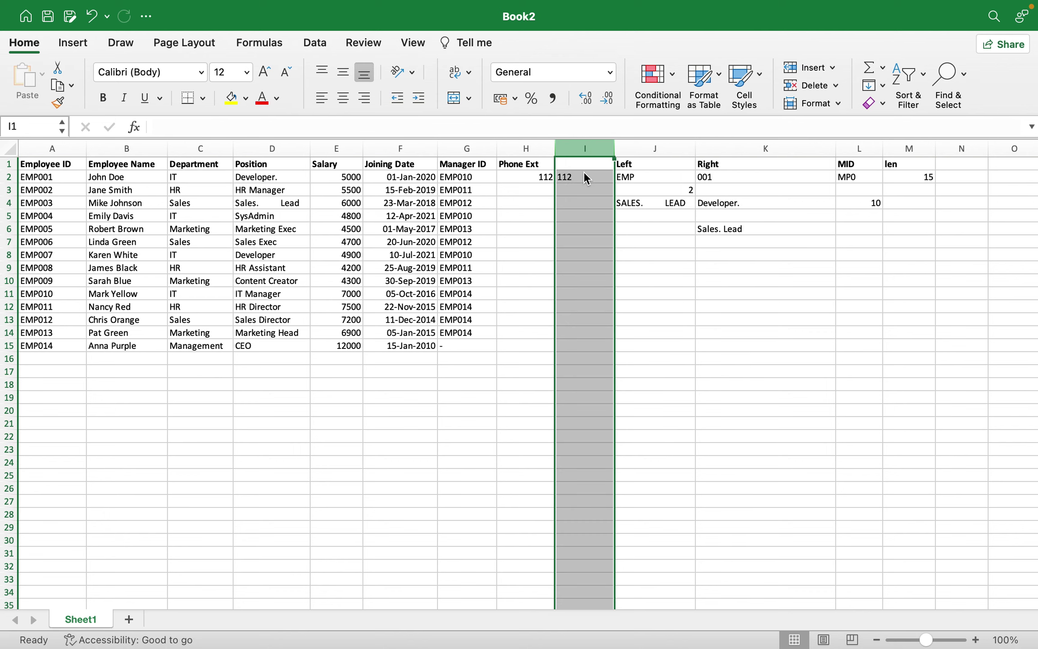
{"action": "left_click", "coordinate": [571, 163]}
{"action": "type", "text": "F"}
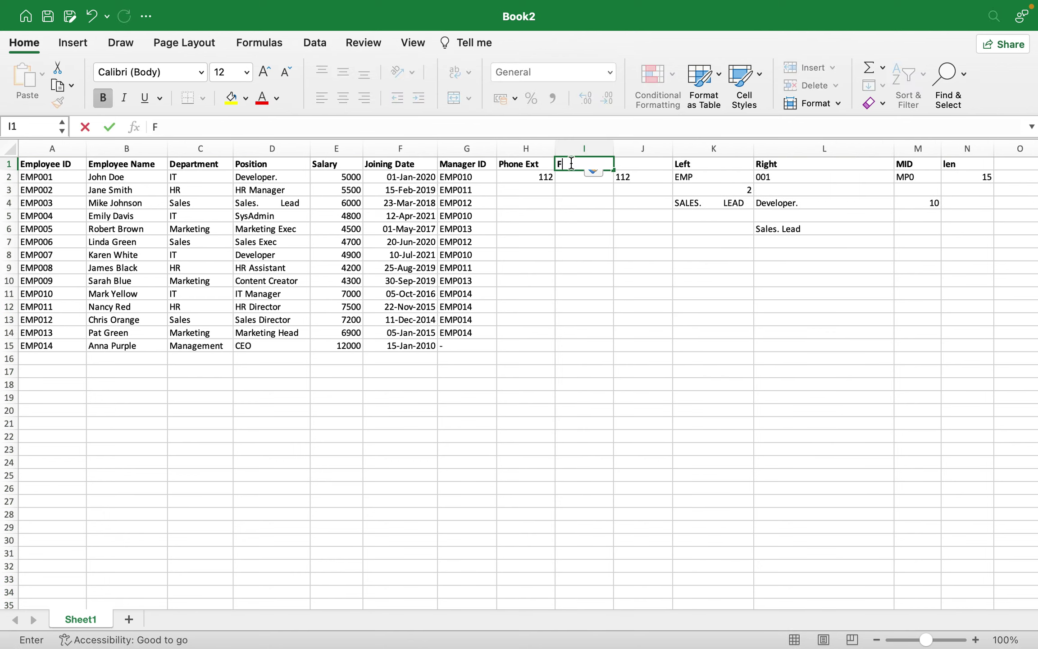
{"action": "type", "text": "irst name"}
Insert another blank column right after First name and title it "Last Name" in J1
{"action": "right_click", "coordinate": [637, 154]}
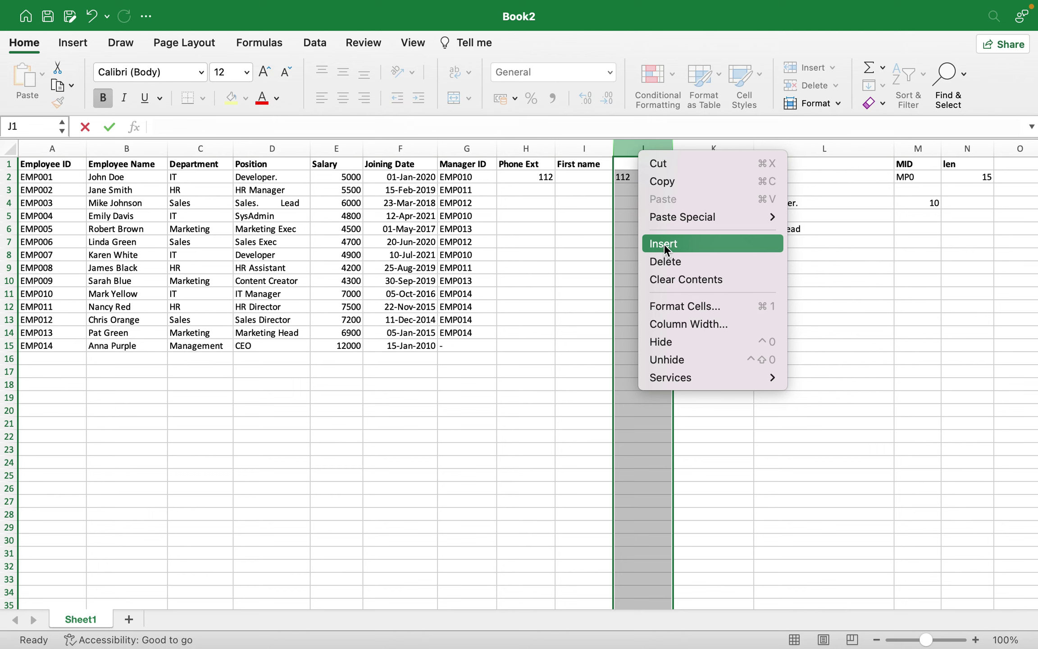
{"action": "left_click", "coordinate": [663, 244]}
{"action": "left_click", "coordinate": [627, 163]}
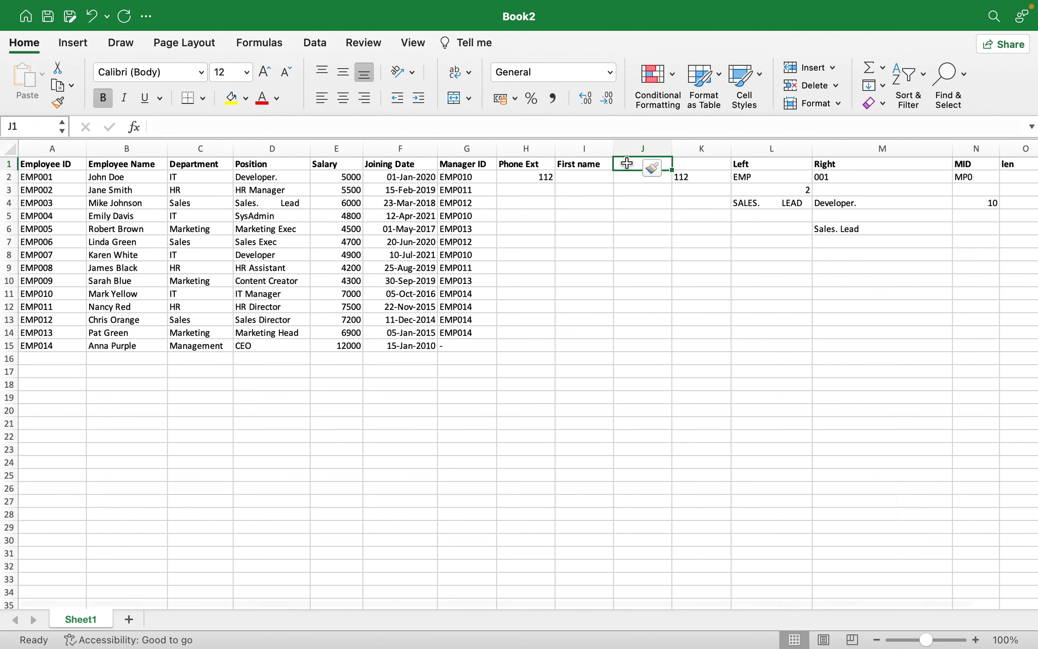
{"action": "type", "text": "Last"}
{"action": "type", "text": "Name"}
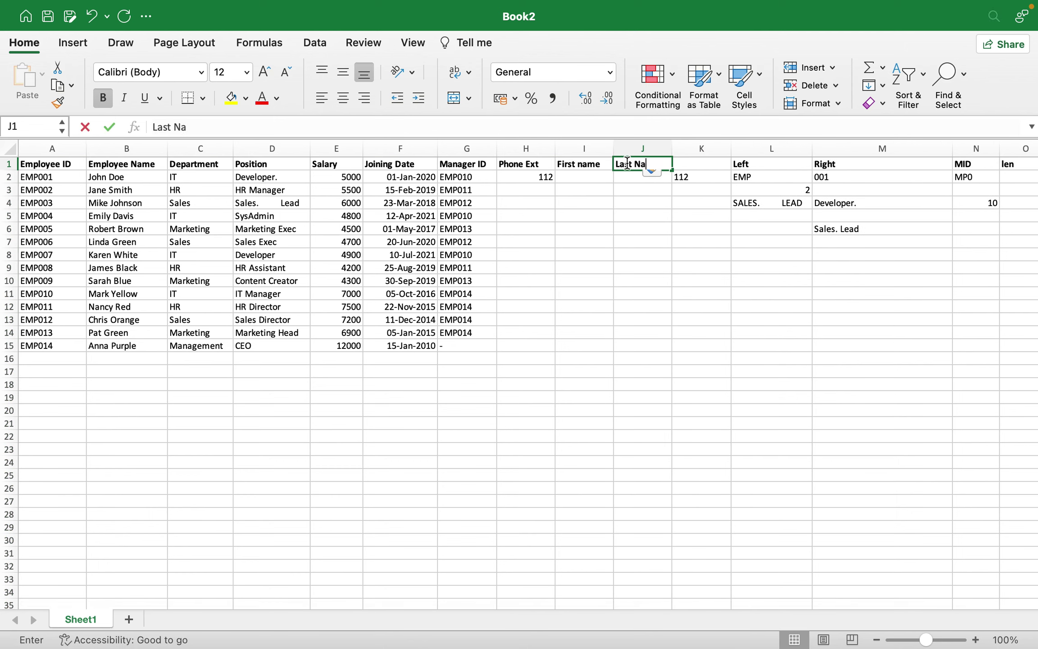
Enter =TEXTSPLIT(B1," ") in I2 with the Formula Builder, using a space as the column delimiter
{"action": "left_click", "coordinate": [588, 180]}
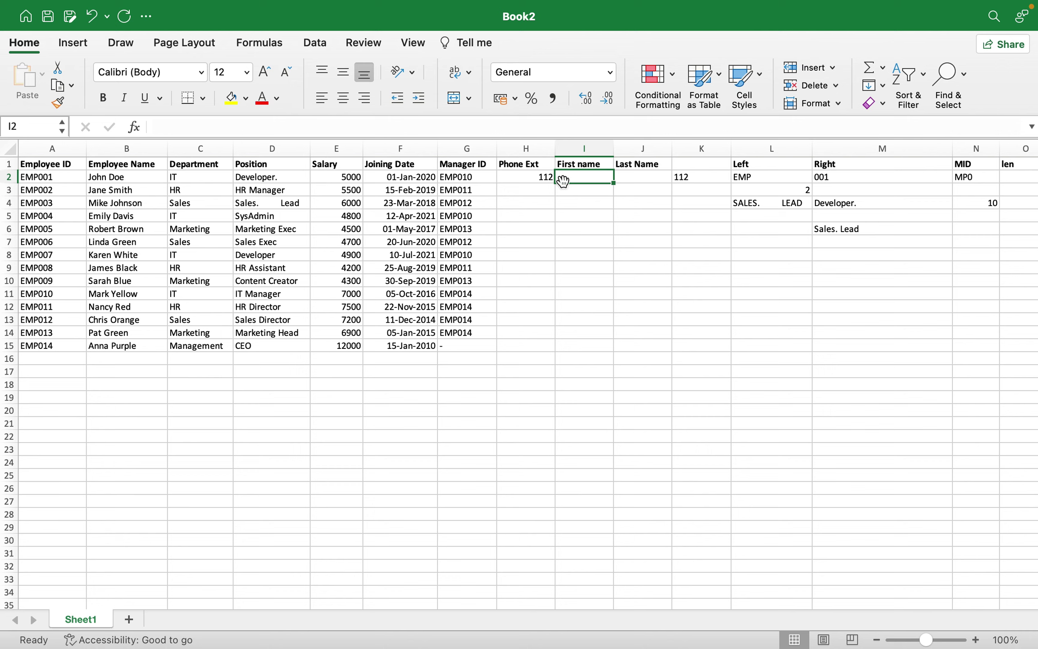
{"action": "type", "text": "=te"}
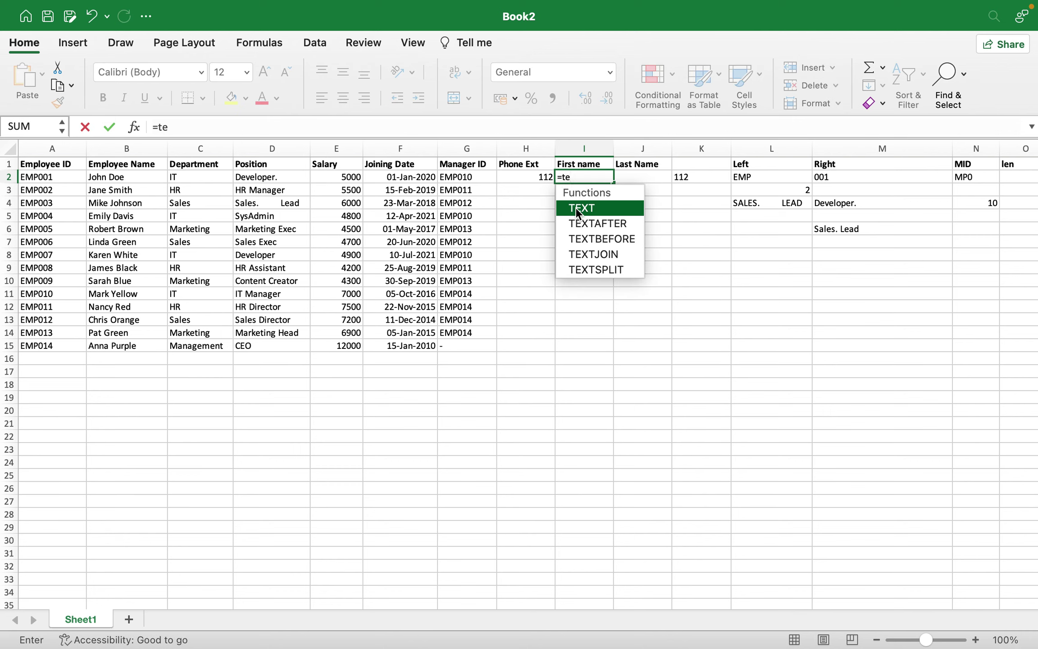
{"action": "double_click", "coordinate": [591, 268]}
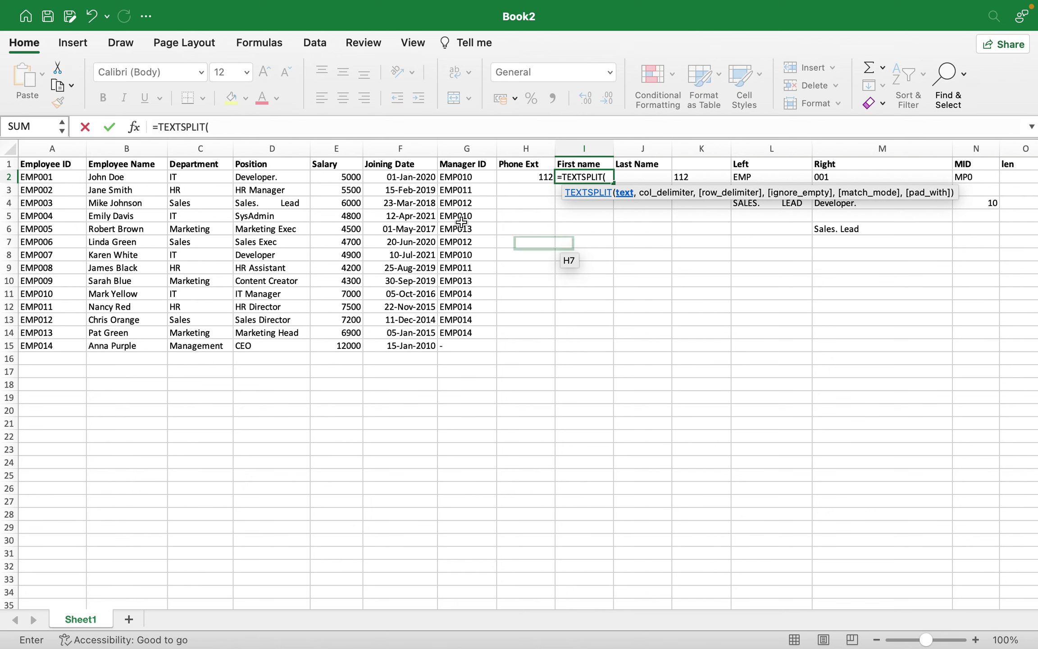
{"action": "left_click", "coordinate": [134, 127]}
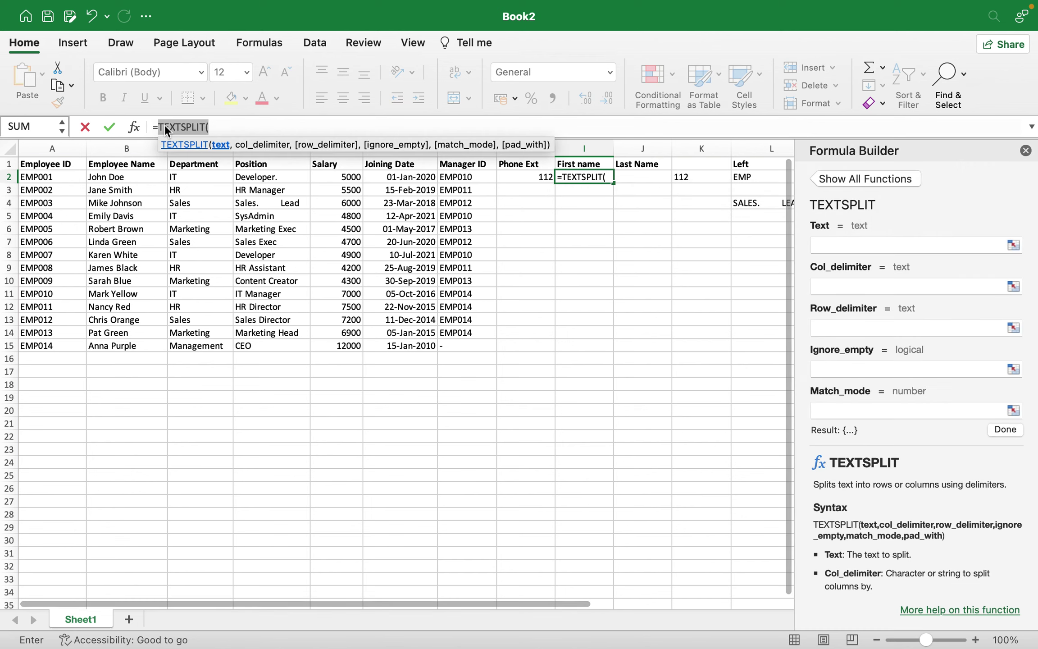
{"action": "left_click", "coordinate": [854, 245]}
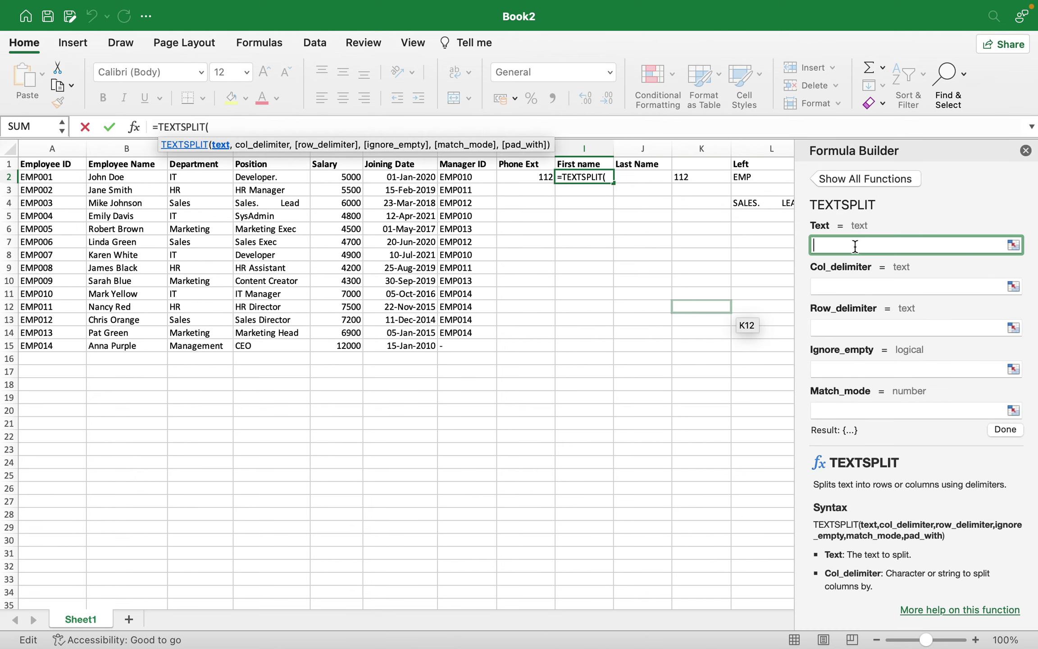
{"action": "left_click", "coordinate": [120, 165]}
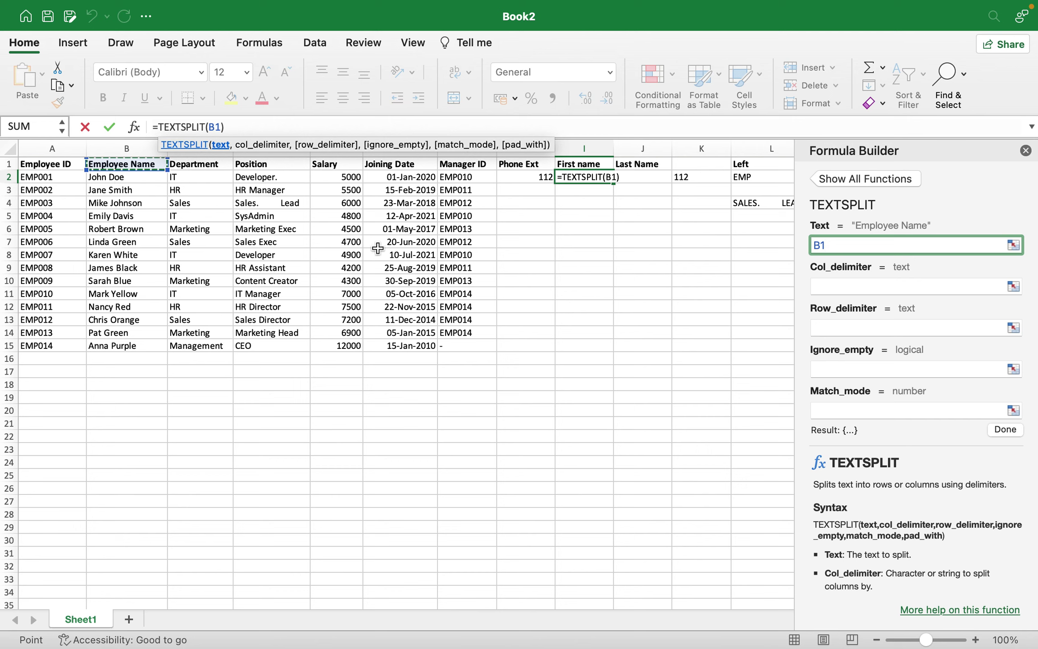
{"action": "key", "text": "Tab"}
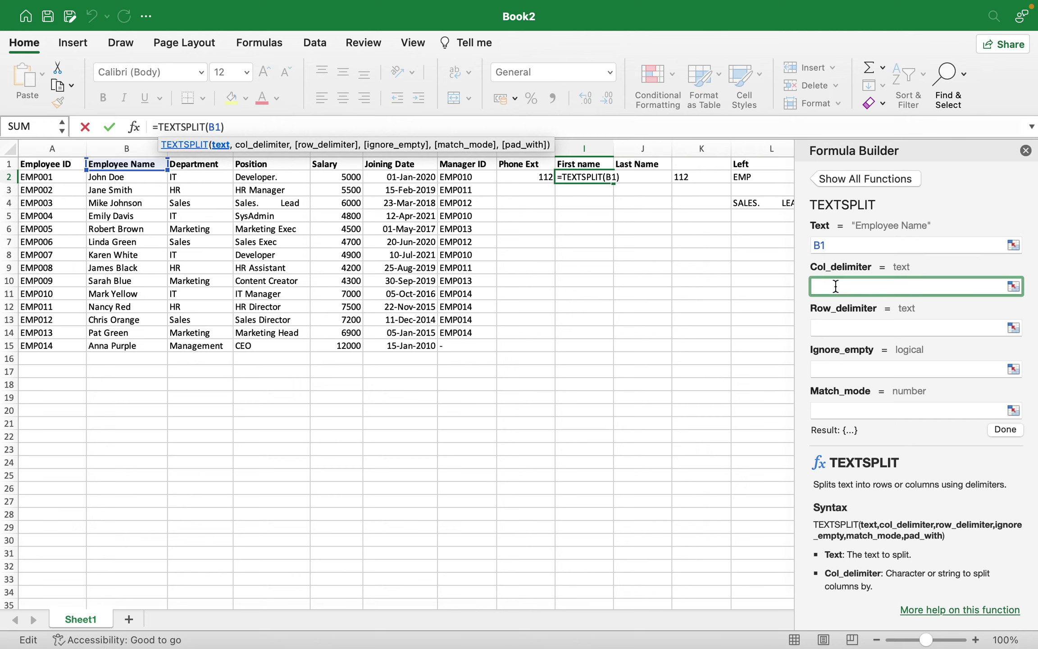
{"action": "type", "text": "\" \""}
{"action": "left_click", "coordinate": [830, 320]}
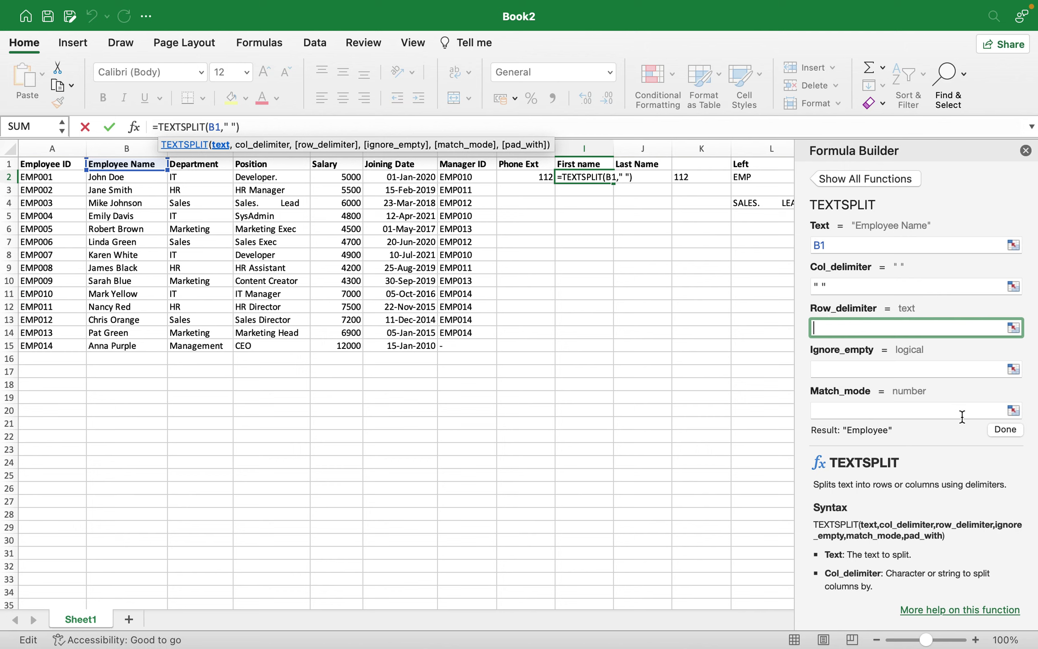
{"action": "left_click", "coordinate": [1003, 428]}
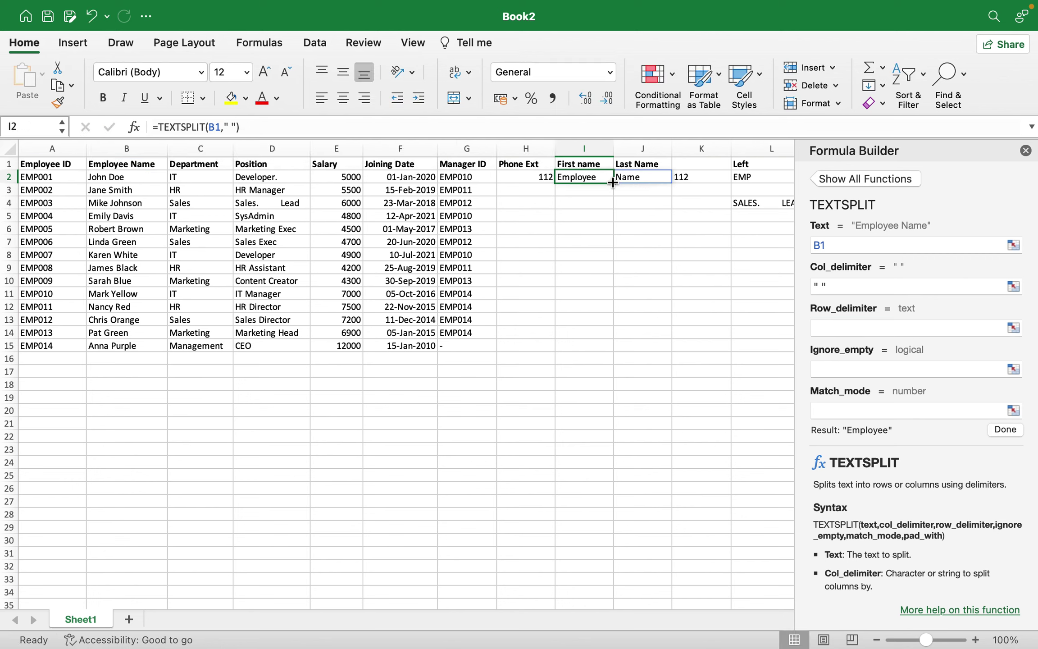
Fill the TEXTSPLIT formula from I2 down to I15 and close the Formula Builder
{"action": "left_click_drag", "start_coordinate": [613, 183], "coordinate": [601, 350]}
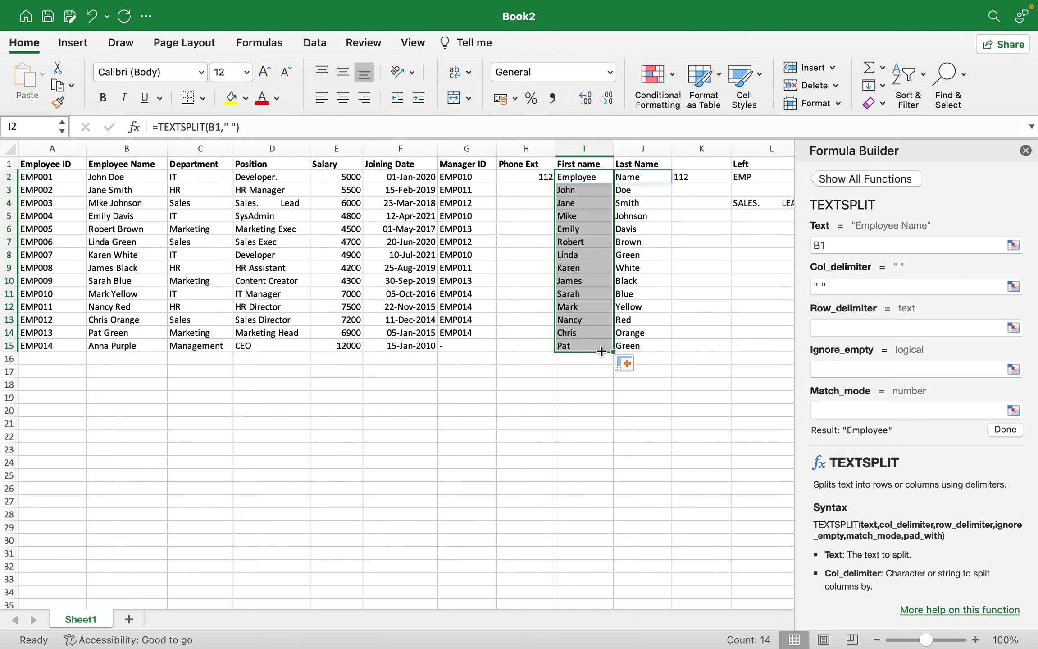
{"action": "left_click", "coordinate": [670, 395]}
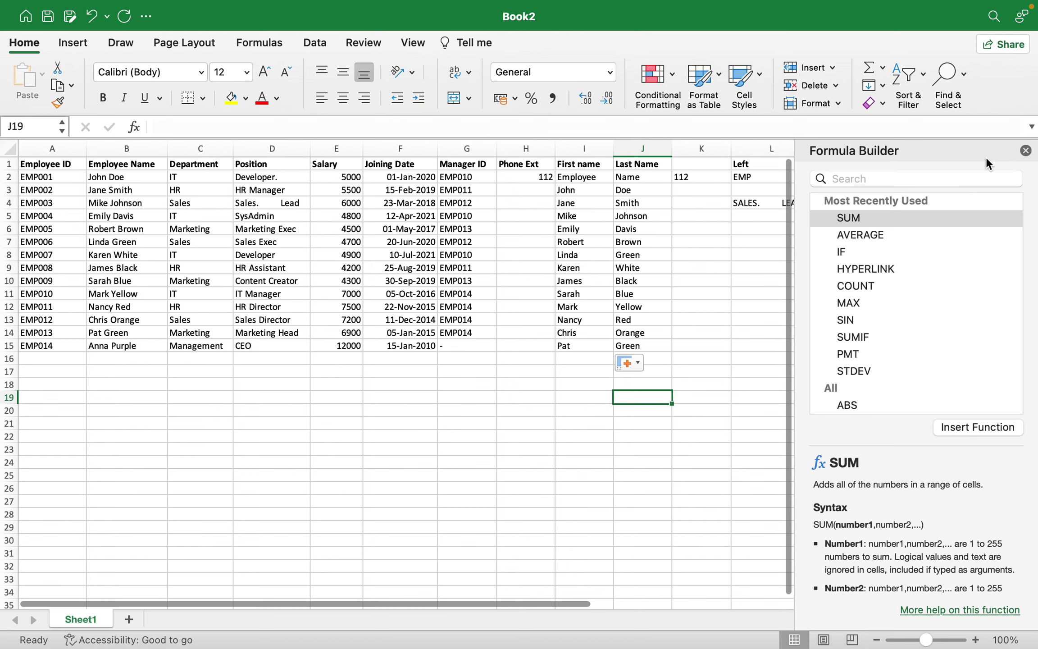
{"action": "left_click", "coordinate": [1025, 152]}
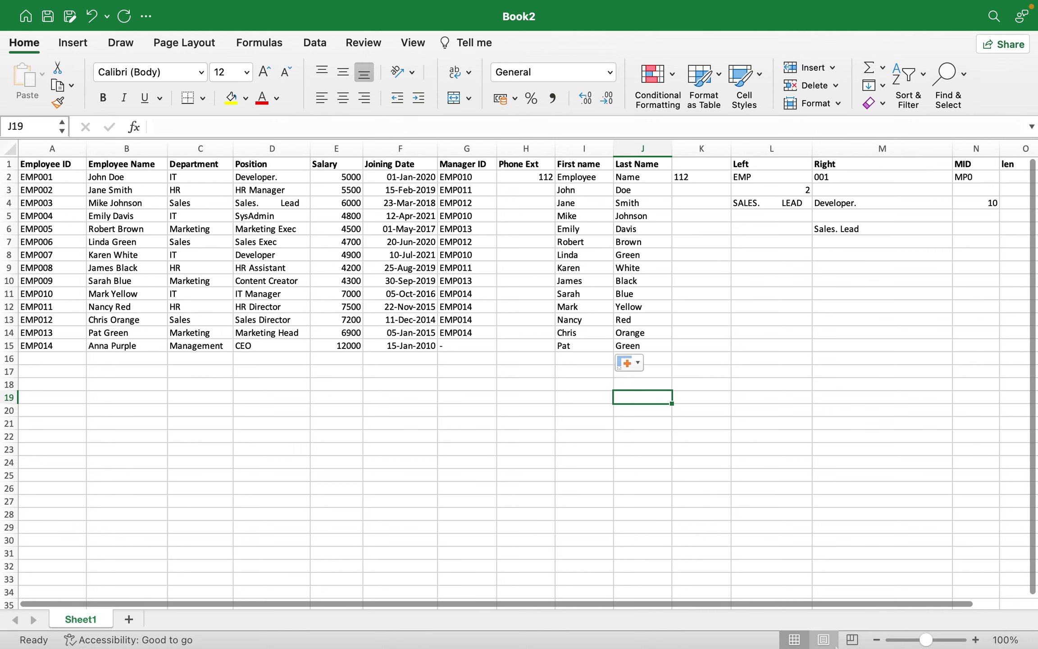
Switch to Chrome and review the rest of the Text Functions document, including its dataset examples and practice activities
{"action": "mouse_move", "coordinate": [843, 647]}
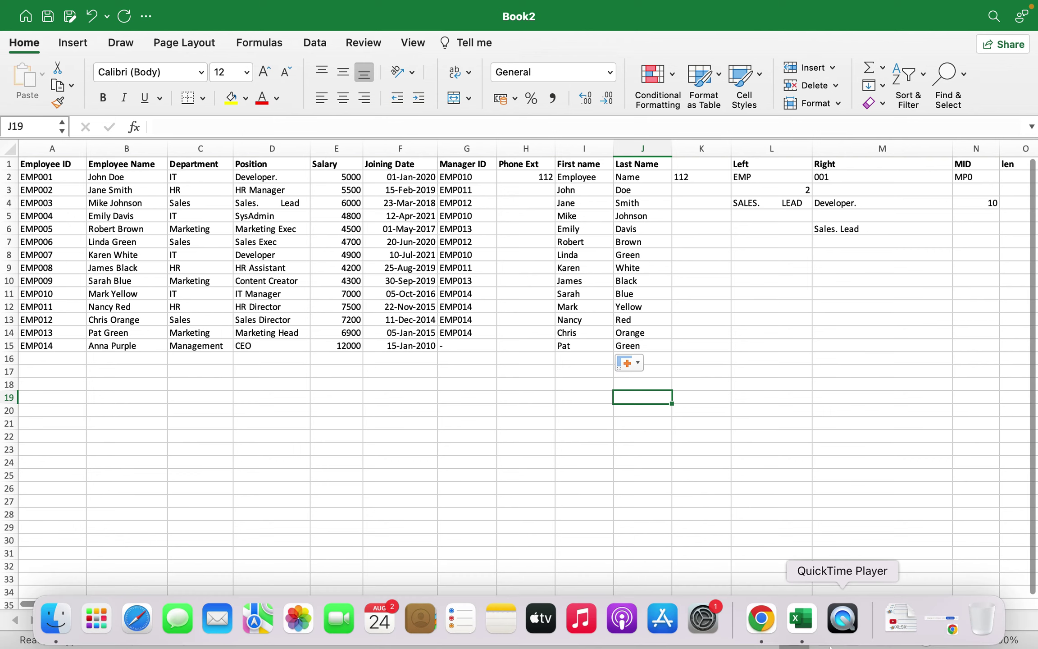
{"action": "left_click", "coordinate": [762, 618]}
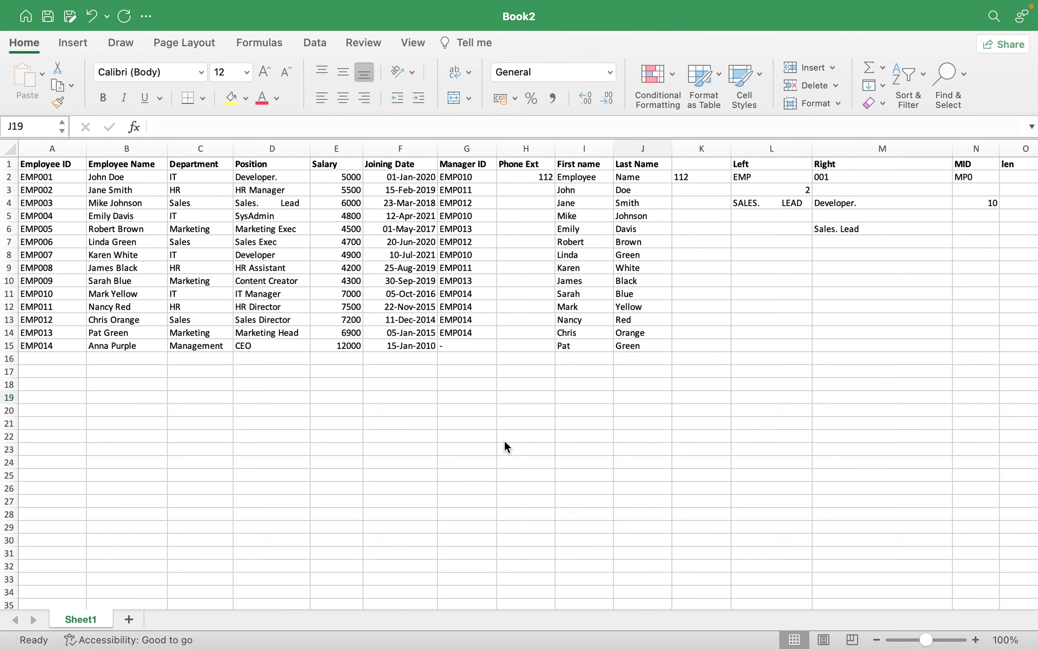
{"action": "mouse_move", "coordinate": [715, 644]}
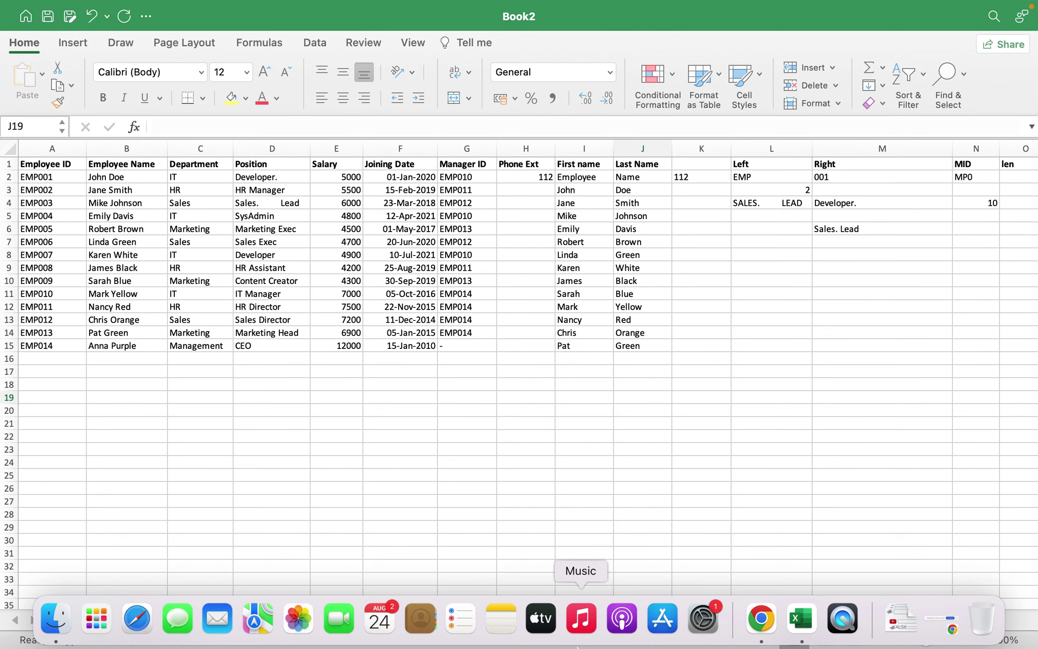
{"action": "left_click", "coordinate": [762, 618]}
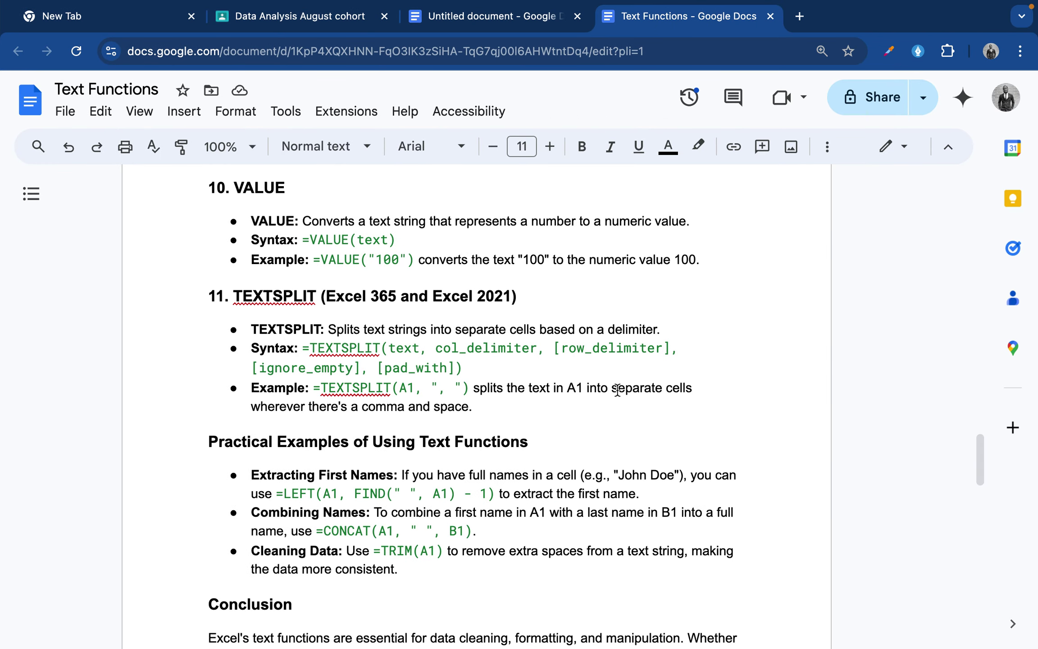
{"action": "scroll", "coordinate": [617, 390], "scroll_direction": "down", "scroll_amount": 5}
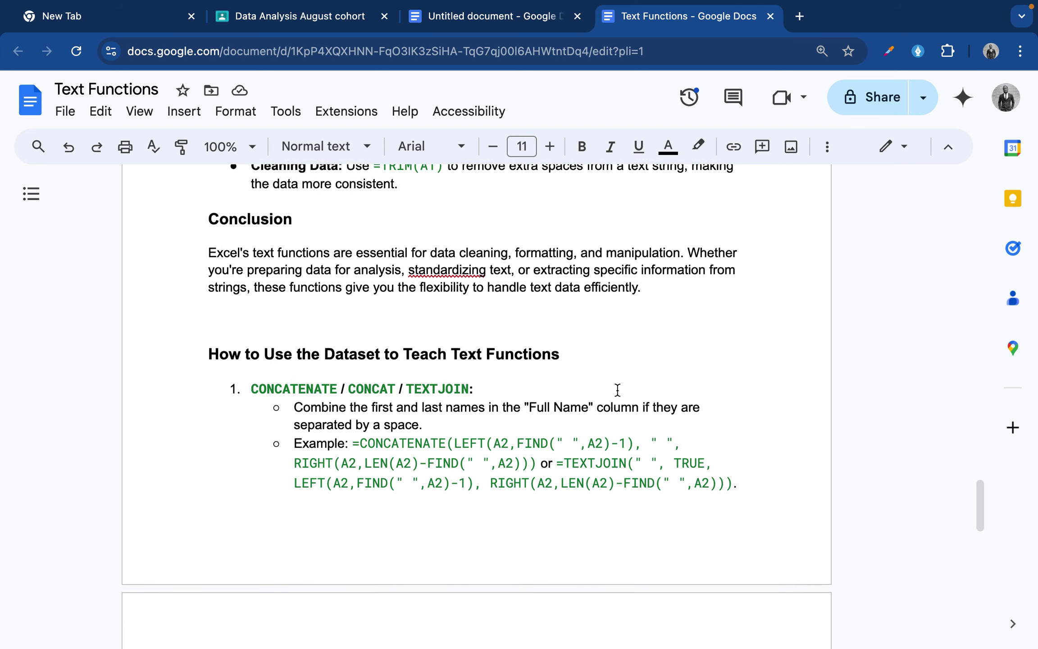
{"action": "scroll", "coordinate": [617, 390], "scroll_direction": "down", "scroll_amount": 15}
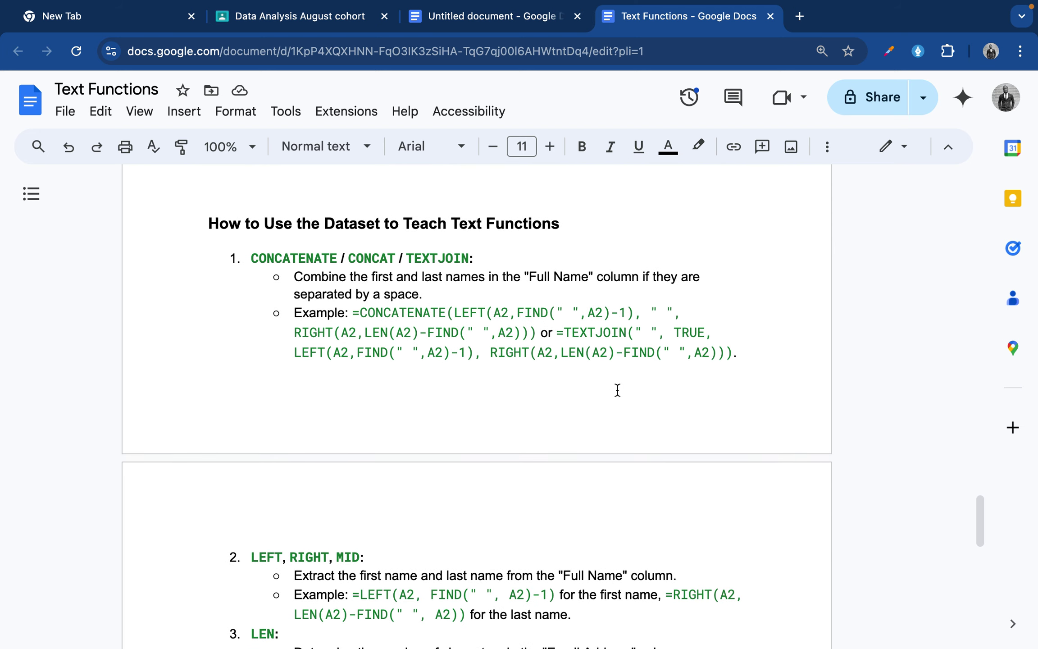
{"action": "scroll", "coordinate": [617, 390], "scroll_direction": "down", "scroll_amount": 15}
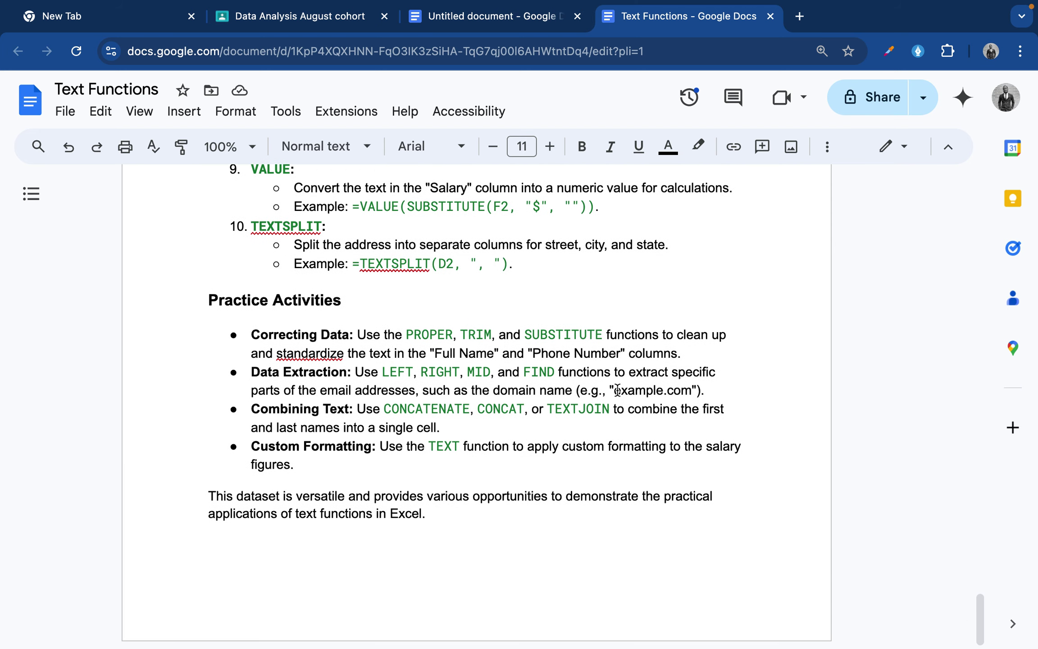
{"action": "scroll", "coordinate": [617, 390], "scroll_direction": "up", "scroll_amount": 20}
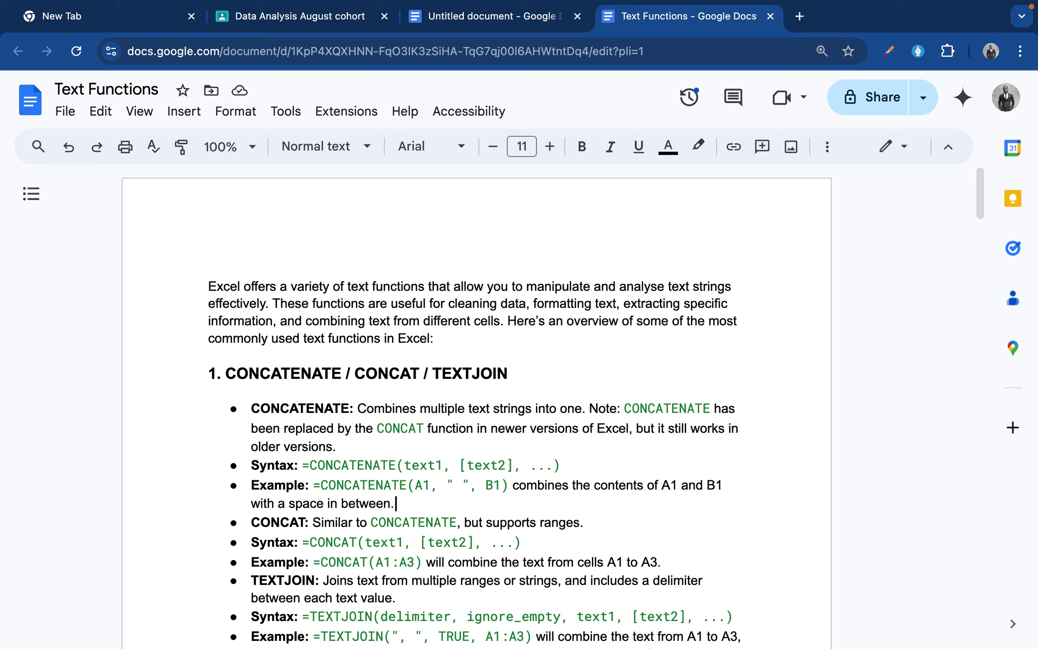
Switch to Finder and look through the files in the Downloads folder
{"action": "mouse_move", "coordinate": [622, 631]}
{"action": "key", "text": "ctrl+Right"}
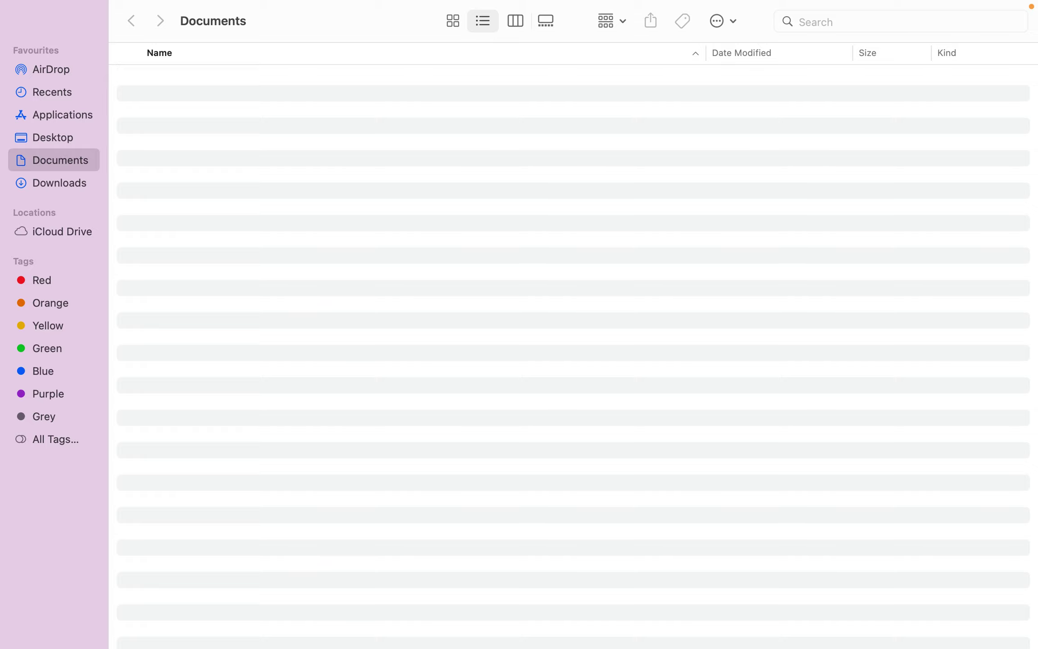
{"action": "key", "text": "super+Tab"}
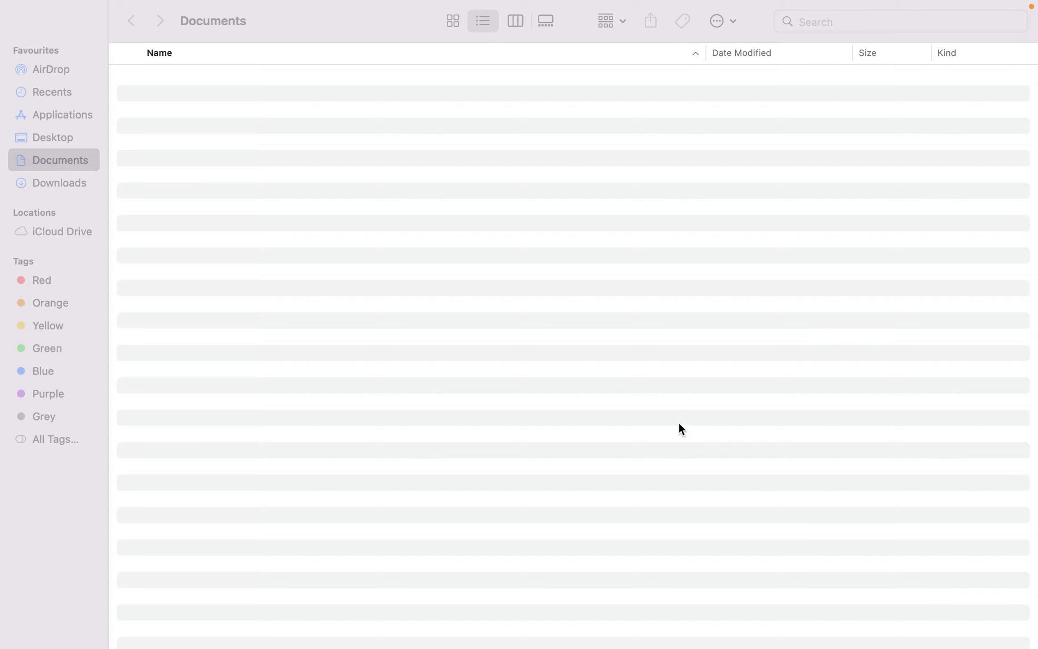
{"action": "left_click", "coordinate": [67, 180]}
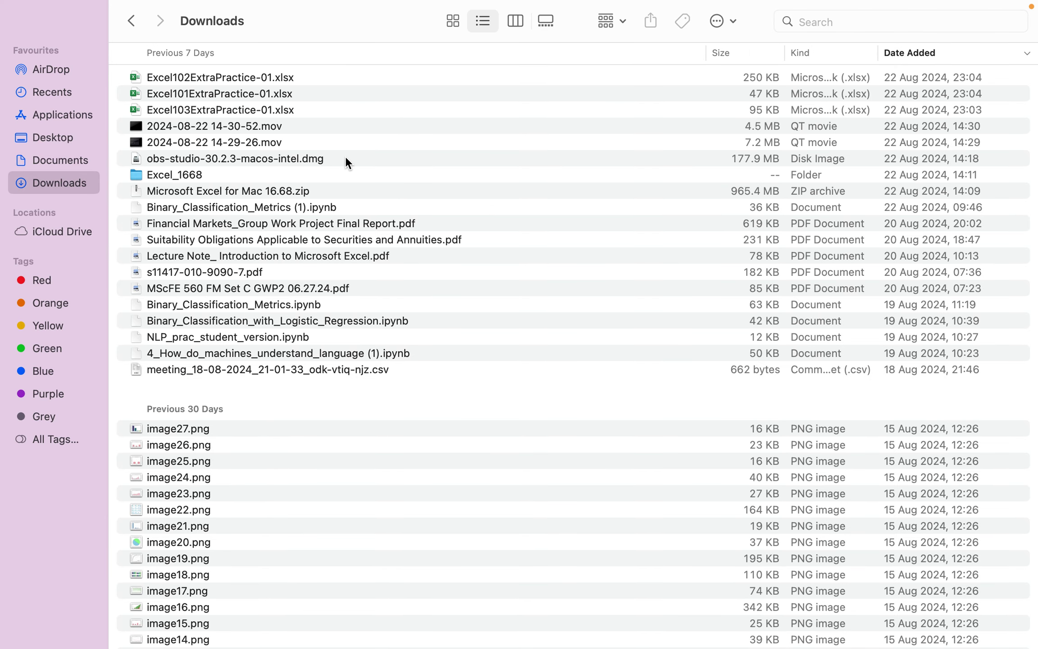
{"action": "mouse_move", "coordinate": [417, 647]}
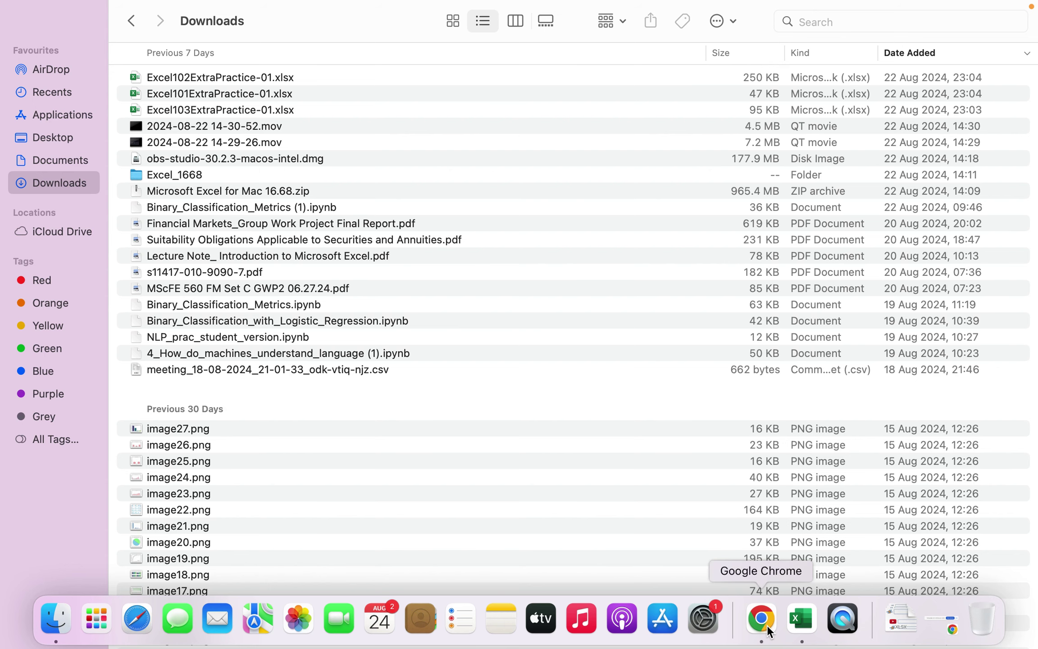
Return to Excel, check the TEXTSPLIT formula in I2, and undo its fill down the First name column
{"action": "left_click", "coordinate": [802, 620]}
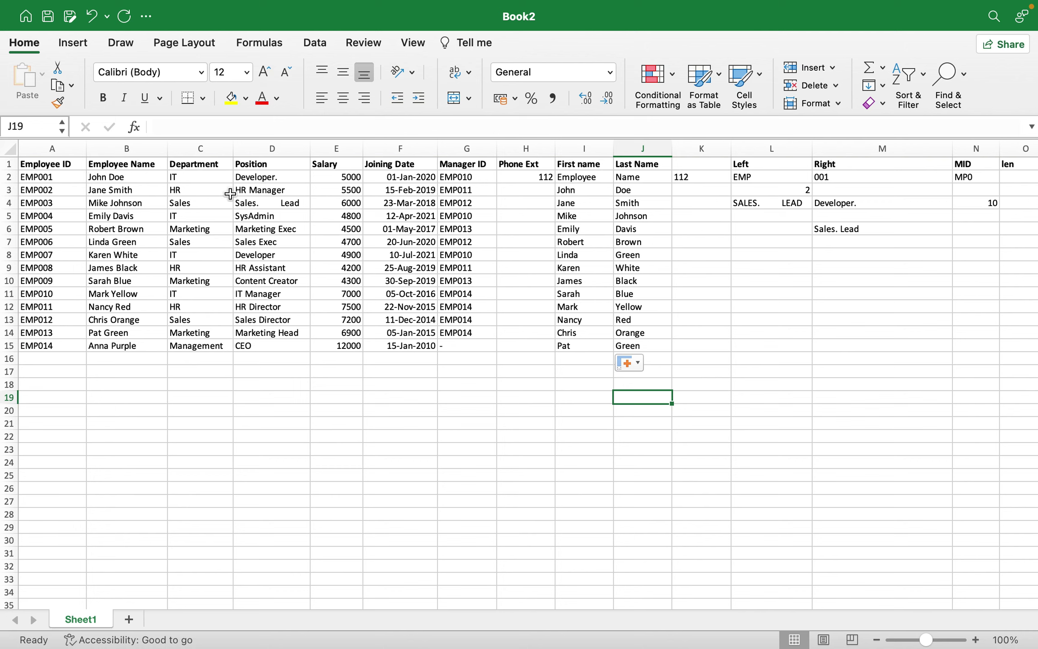
{"action": "double_click", "coordinate": [581, 176]}
{"action": "key", "text": "Escape"}
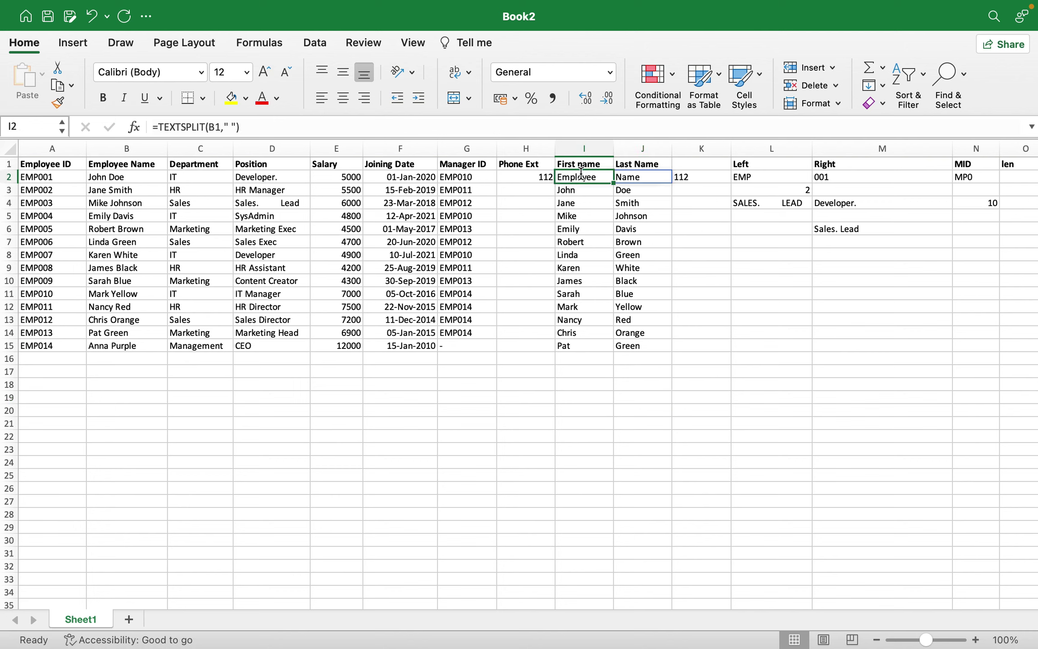
{"action": "key", "text": "super+z"}
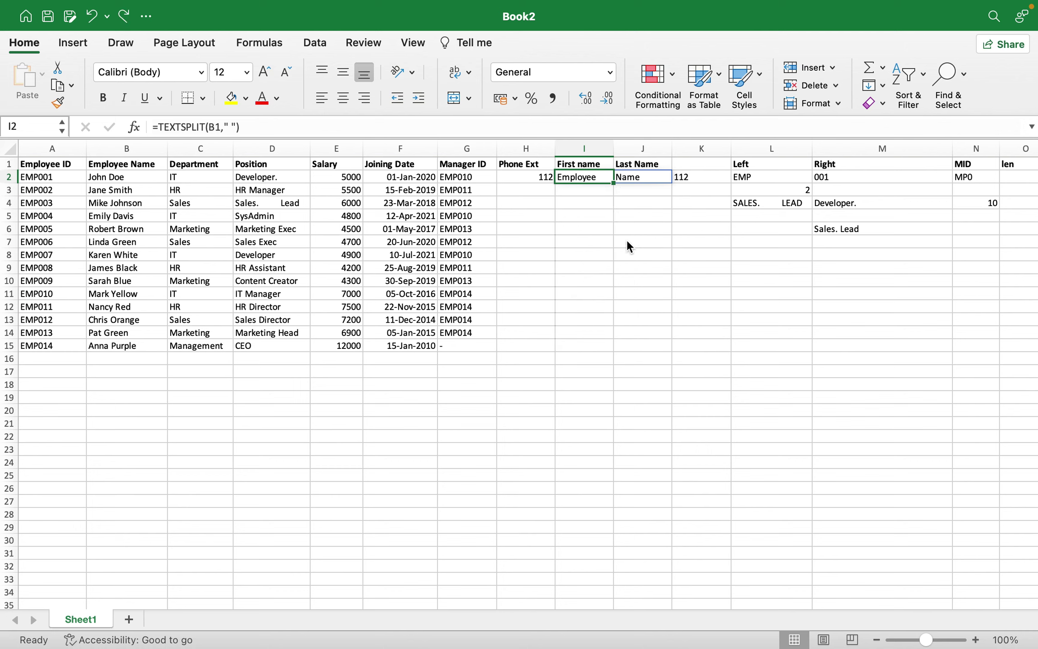
Undo the formula in I2, enter =TEXTSPLIT(B2," ") there using the Formula Builder, and fill it down to I15
{"action": "key", "text": "super+z"}
{"action": "type", "text": "=te"}
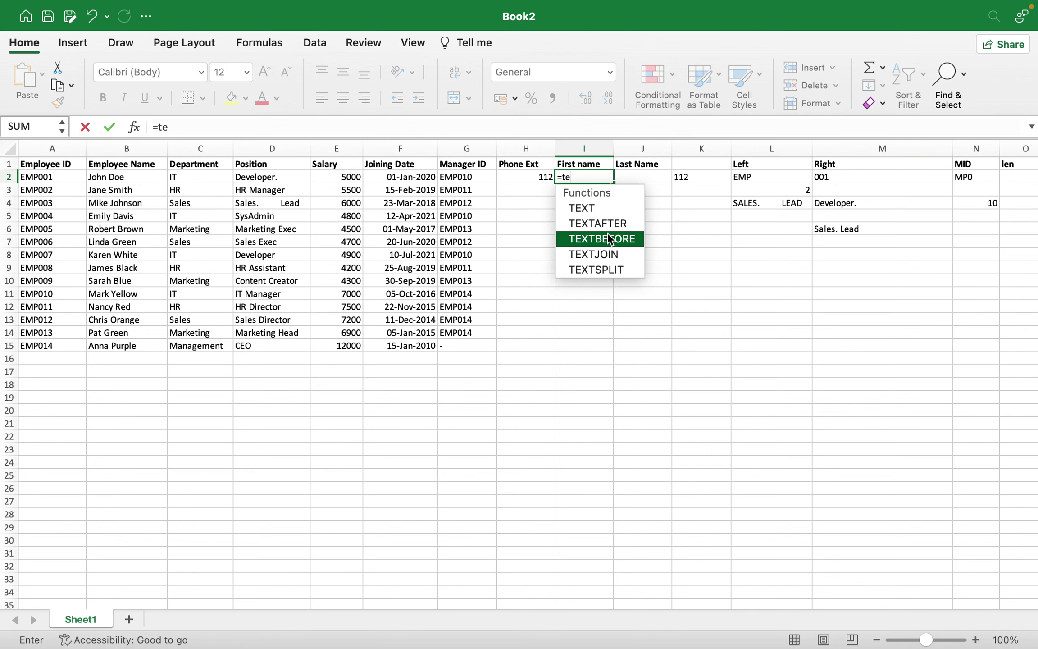
{"action": "double_click", "coordinate": [595, 270]}
{"action": "left_click_drag", "start_coordinate": [595, 270], "coordinate": [137, 135]}
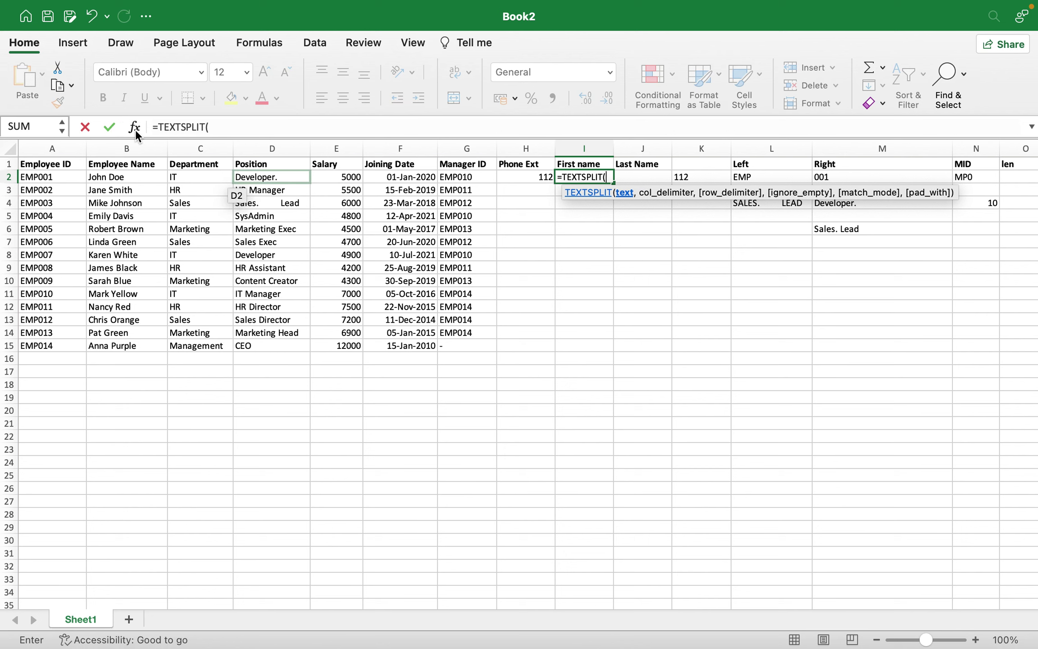
{"action": "left_click", "coordinate": [134, 128]}
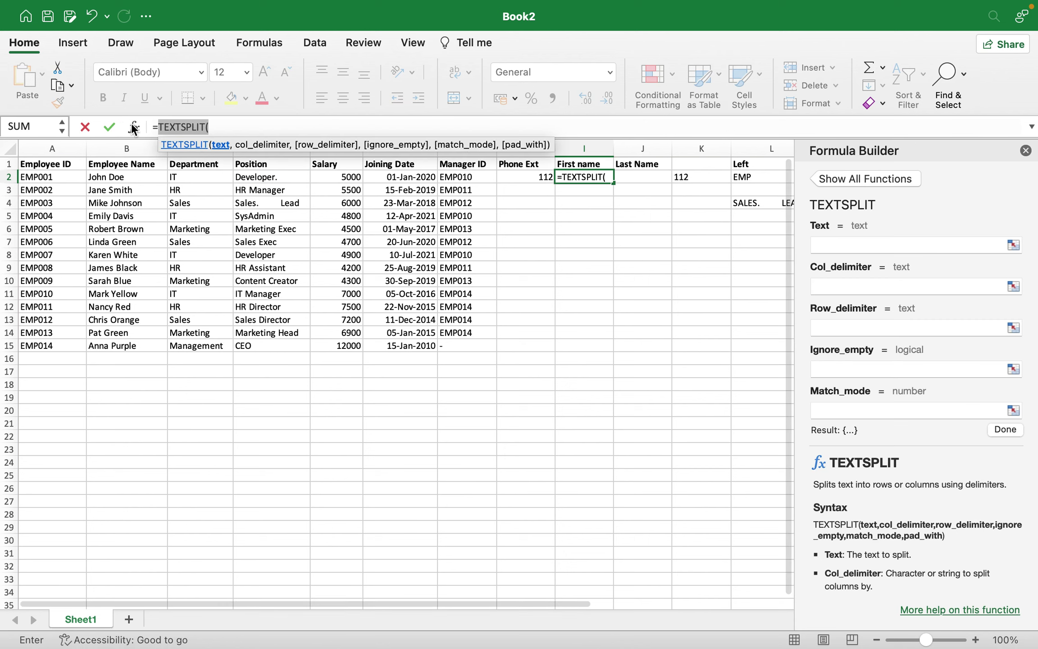
{"action": "left_click", "coordinate": [853, 243]}
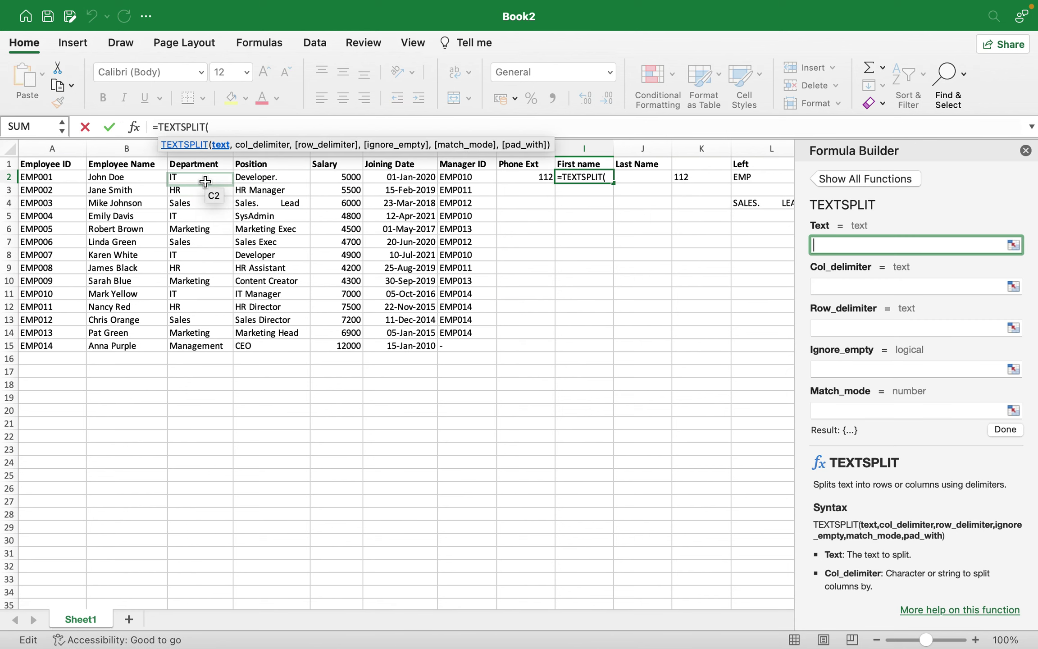
{"action": "left_click", "coordinate": [127, 177]}
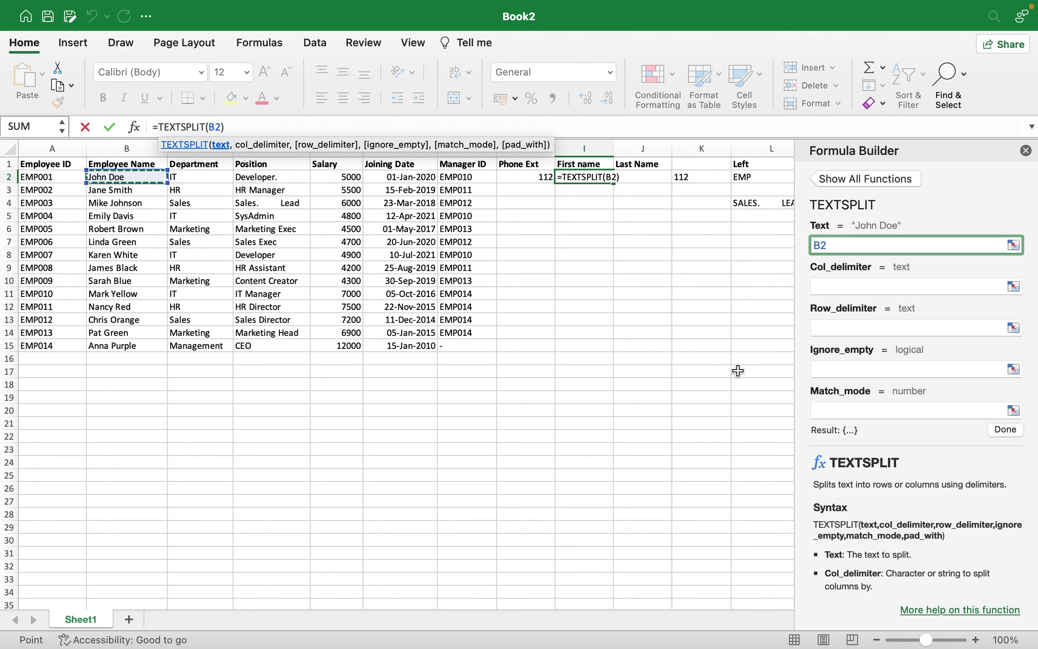
{"action": "left_click", "coordinate": [840, 286]}
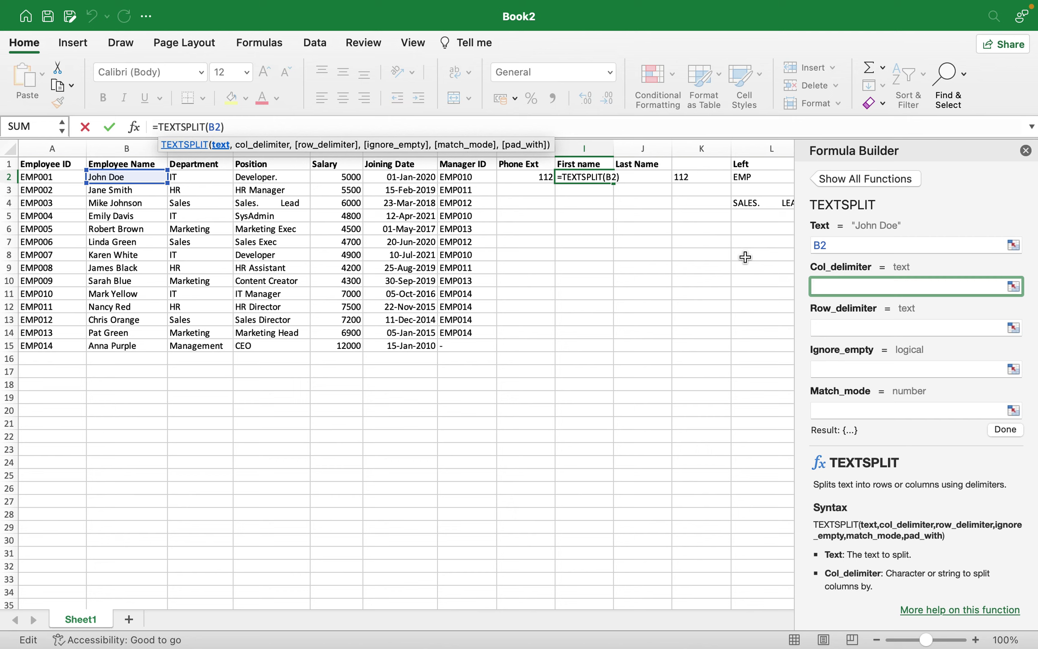
{"action": "type", "text": "\" \""}
{"action": "left_click", "coordinate": [819, 322]}
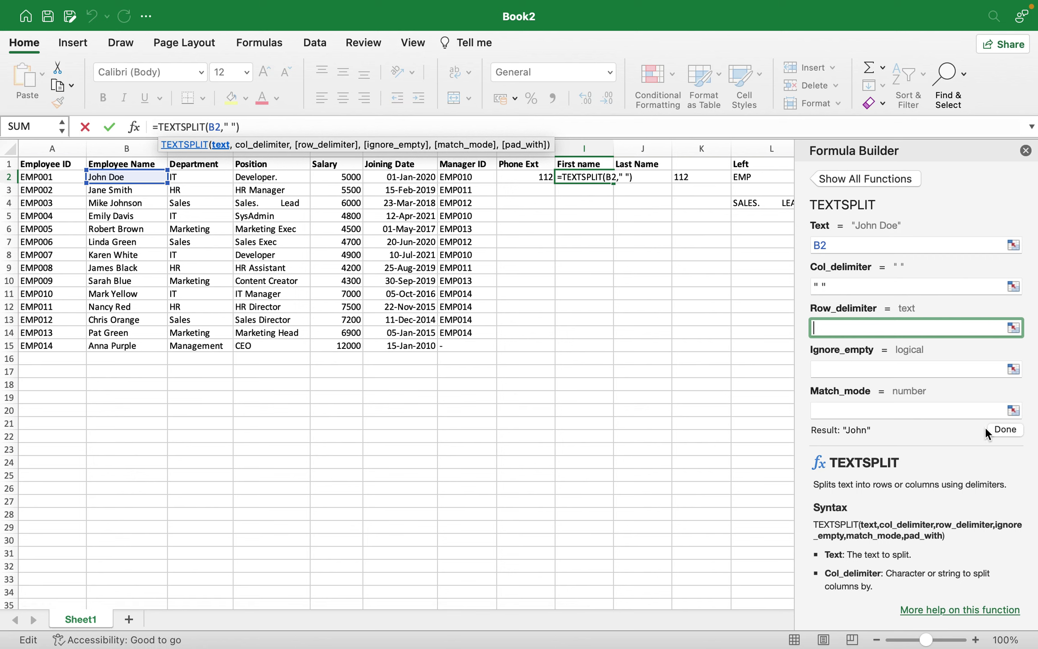
{"action": "left_click", "coordinate": [999, 431]}
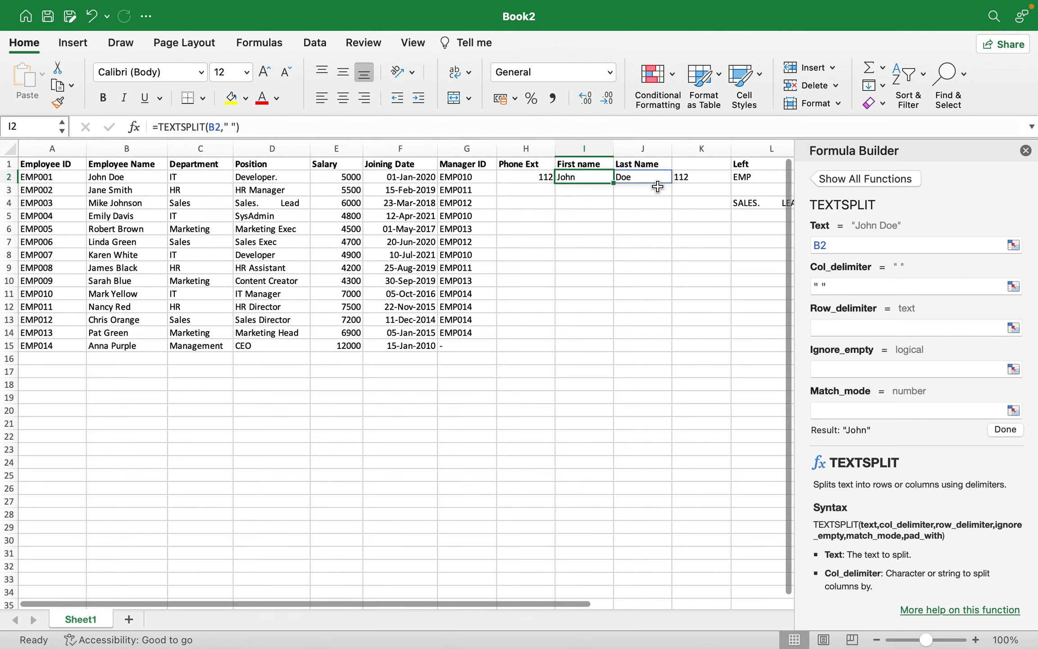
{"action": "left_click_drag", "start_coordinate": [614, 183], "coordinate": [614, 350]}
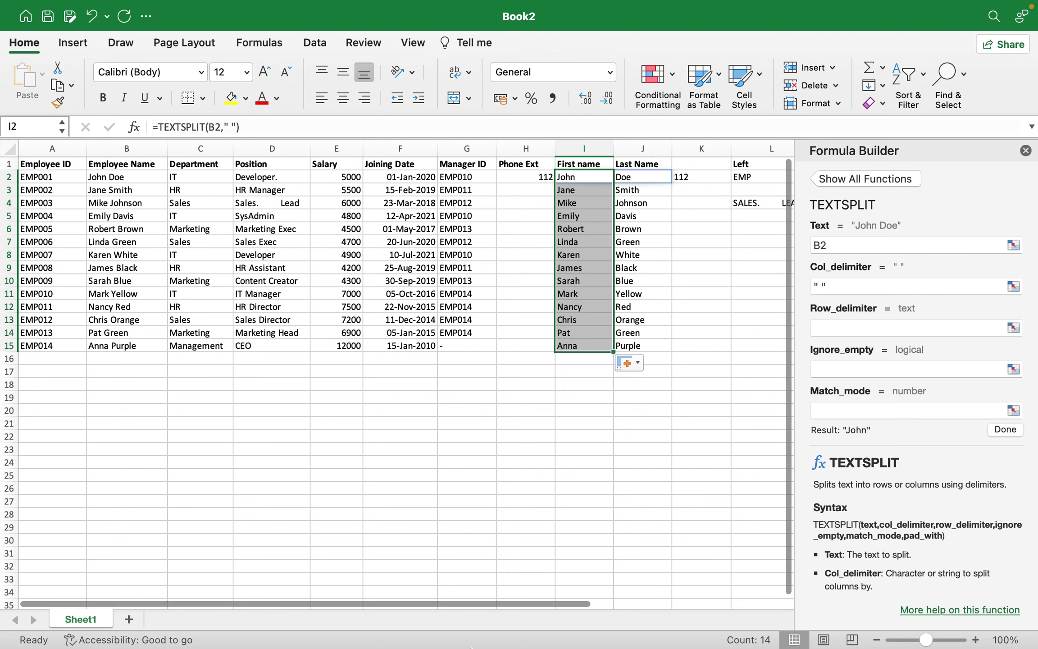
Switch to Finder and open ZEDEF Data Analysis Syllabus 2.pdf from the Downloads folder to view its Excel topics
{"action": "mouse_move", "coordinate": [471, 646]}
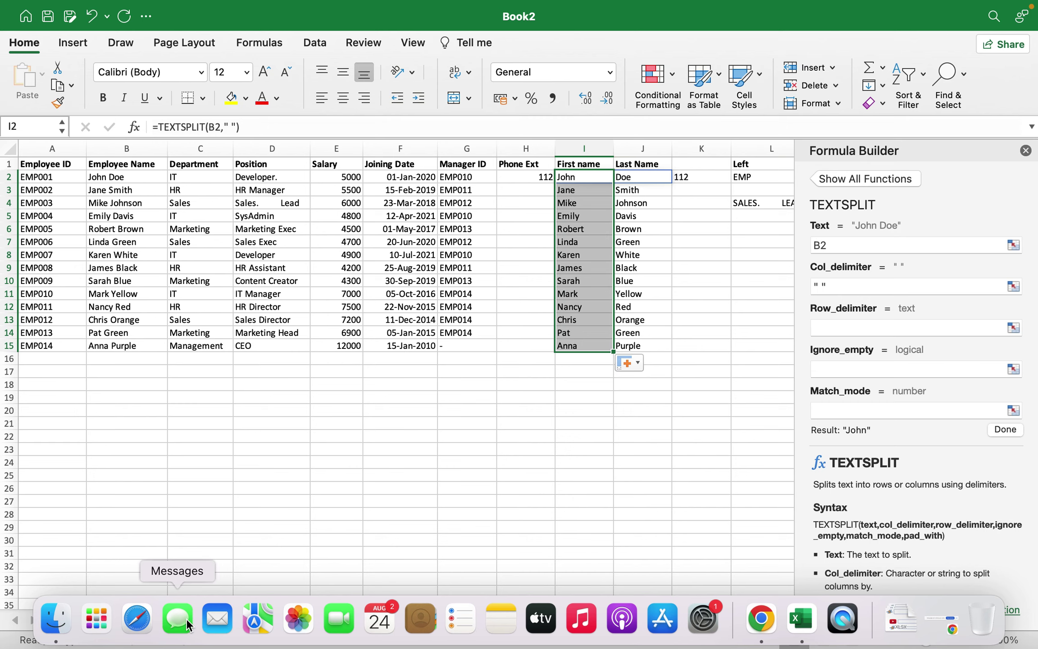
{"action": "left_click", "coordinate": [56, 617]}
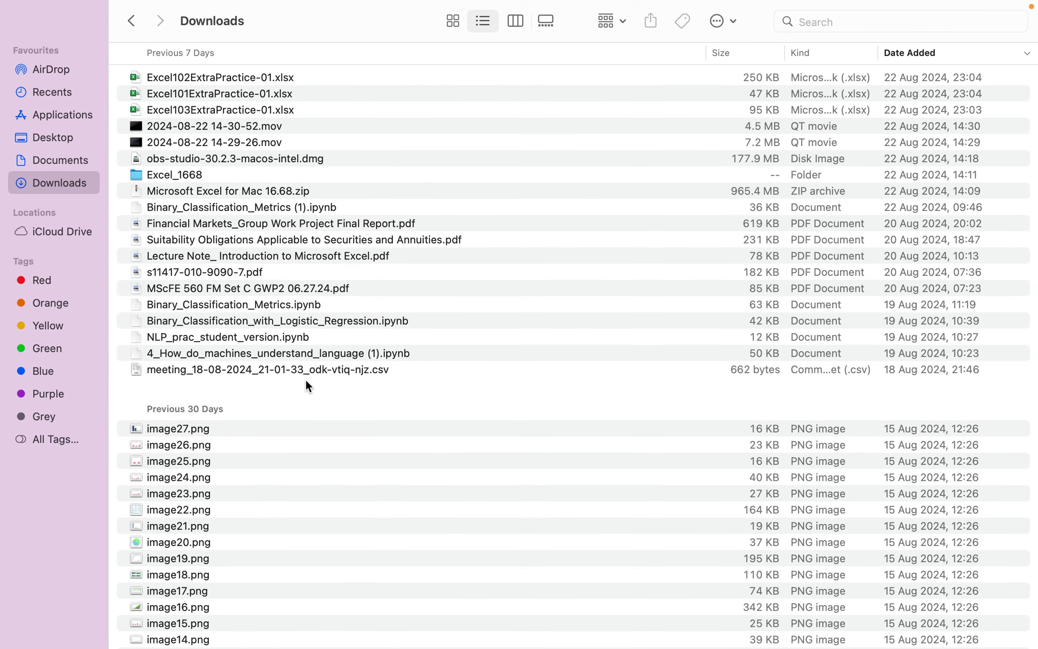
{"action": "scroll", "coordinate": [285, 265], "scroll_direction": "down", "scroll_amount": 10}
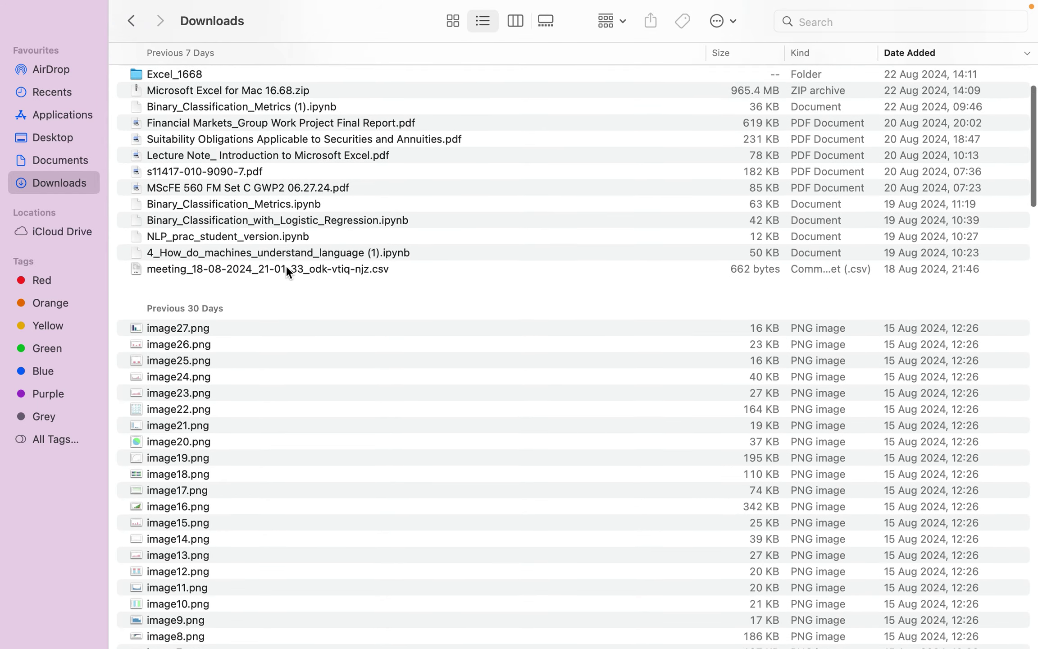
{"action": "scroll", "coordinate": [287, 267], "scroll_direction": "down", "scroll_amount": 20}
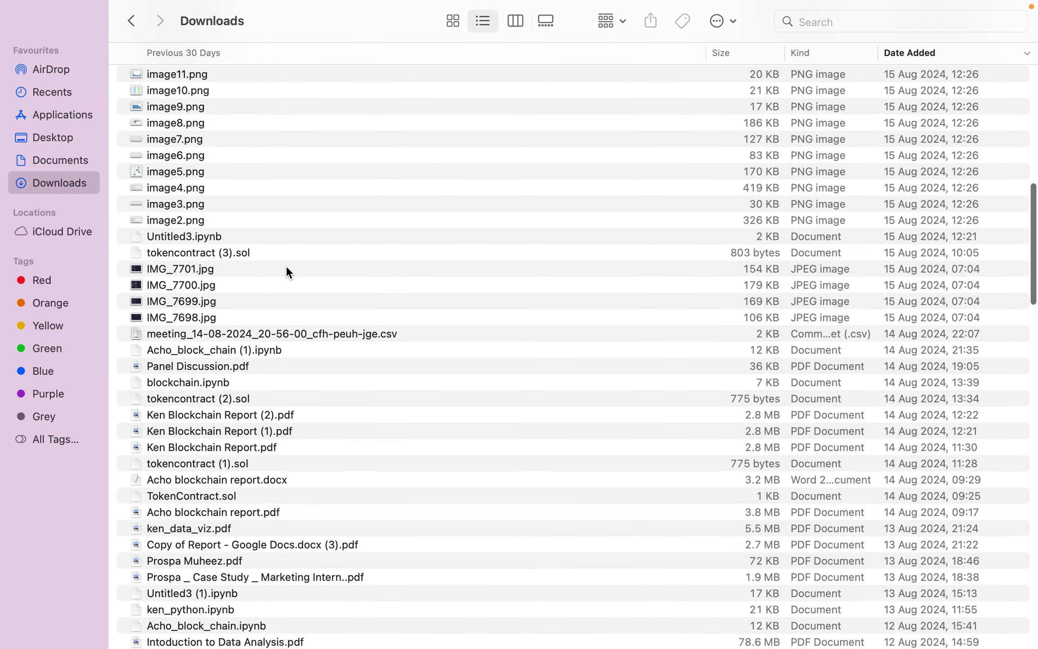
{"action": "scroll", "coordinate": [287, 269], "scroll_direction": "down", "scroll_amount": 5}
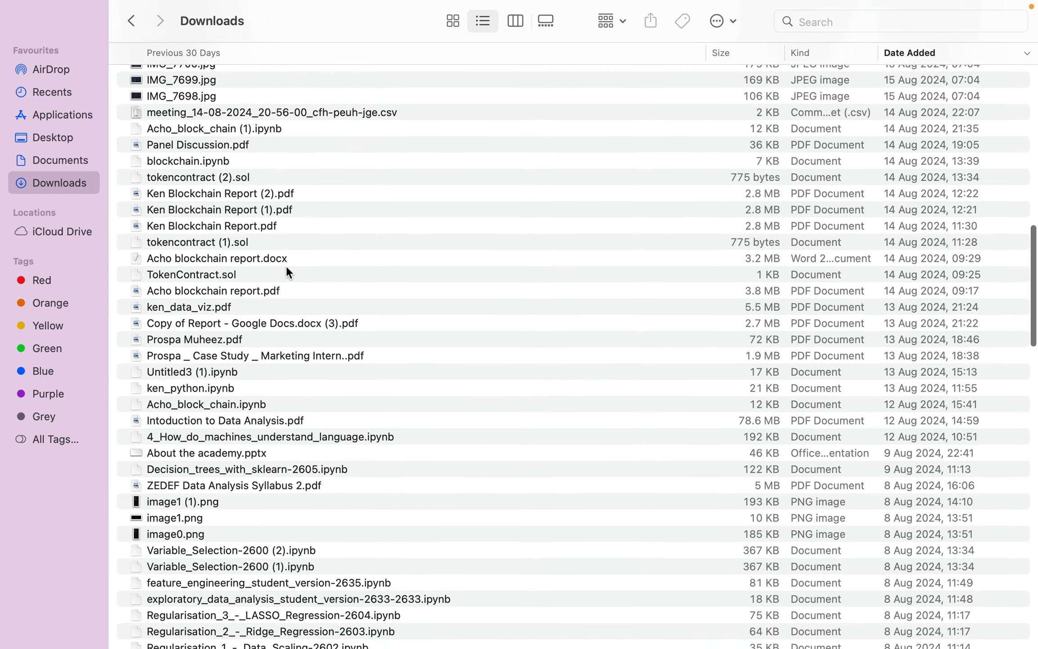
{"action": "scroll", "coordinate": [286, 267], "scroll_direction": "down", "scroll_amount": 1}
{"action": "left_click", "coordinate": [233, 477]}
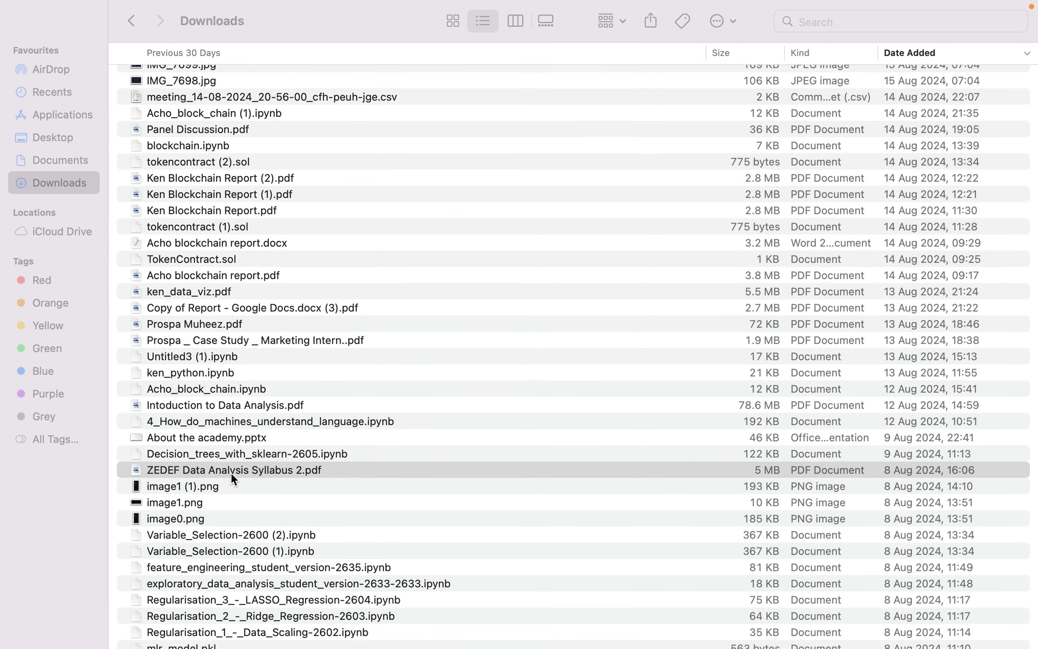
{"action": "double_click", "coordinate": [254, 468]}
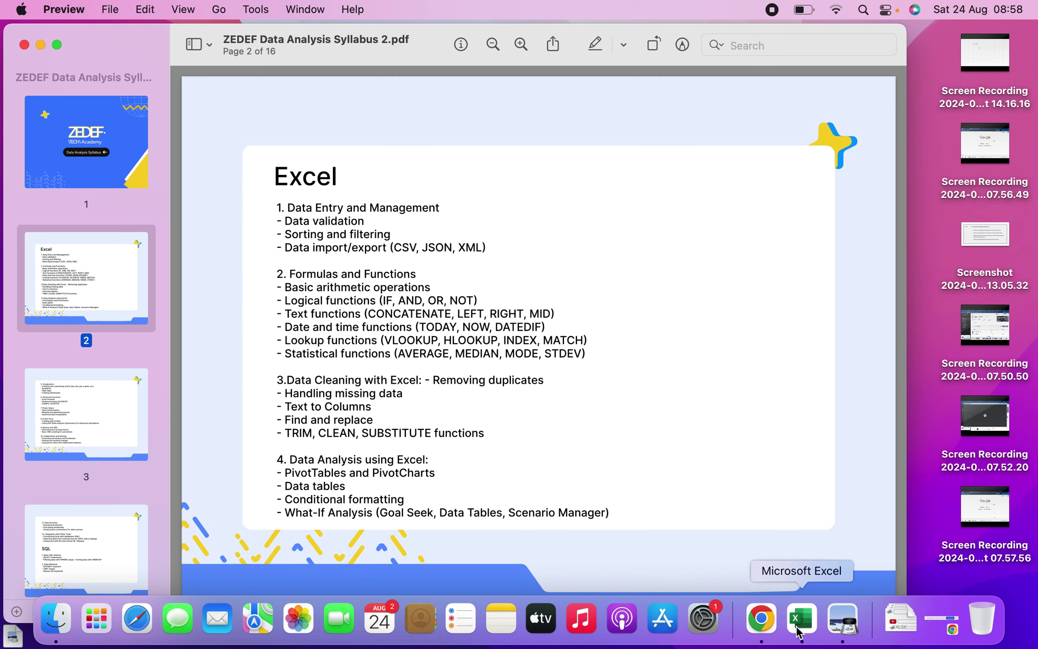
Switch to Chrome, bring up the file-opening dialog from the Text Functions document, and look through the recent documents
{"action": "left_click", "coordinate": [761, 629]}
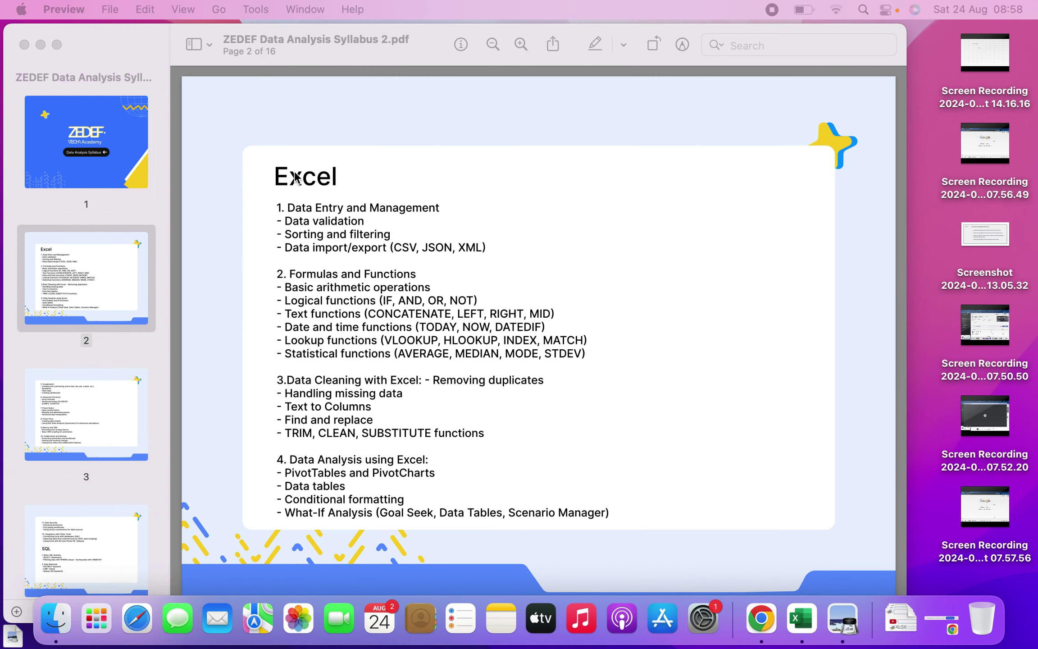
{"action": "left_click", "coordinate": [752, 628]}
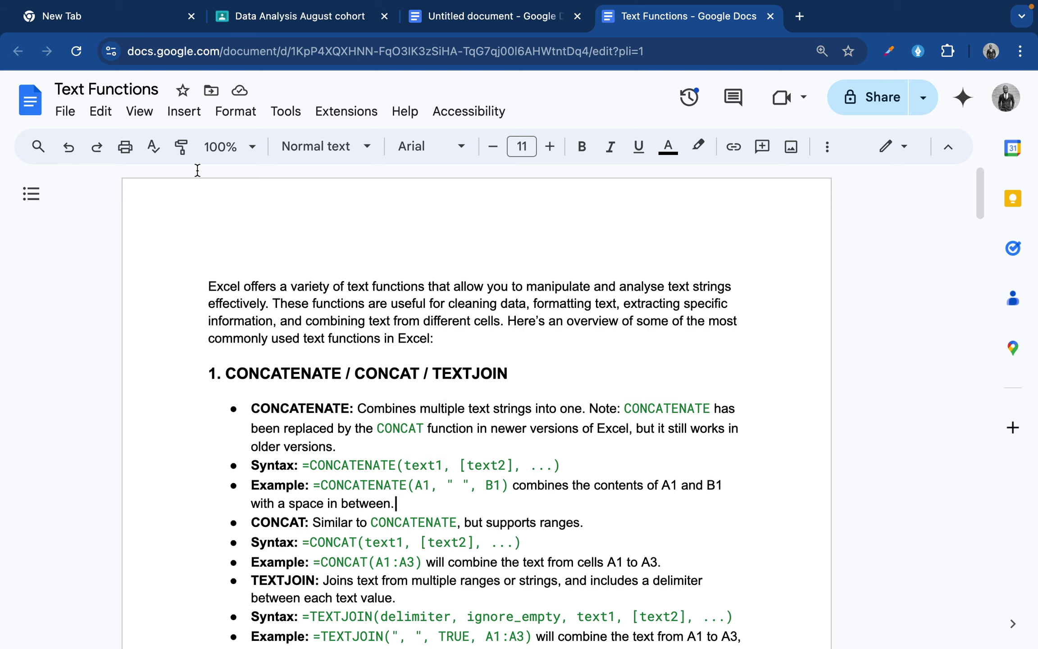
{"action": "left_click", "coordinate": [65, 112]}
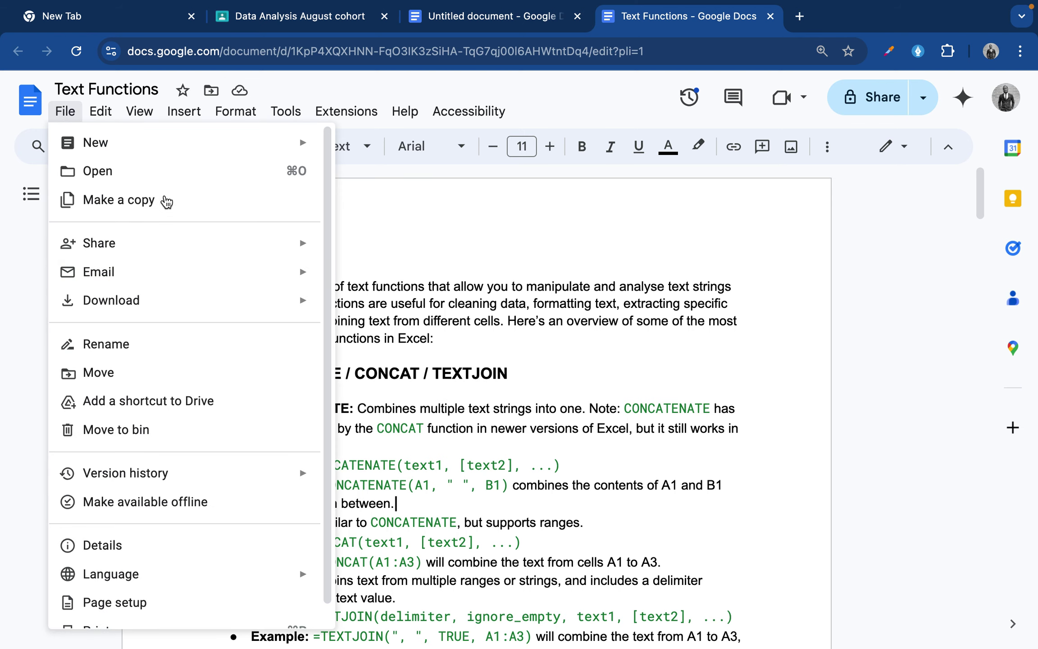
{"action": "left_click", "coordinate": [152, 171]}
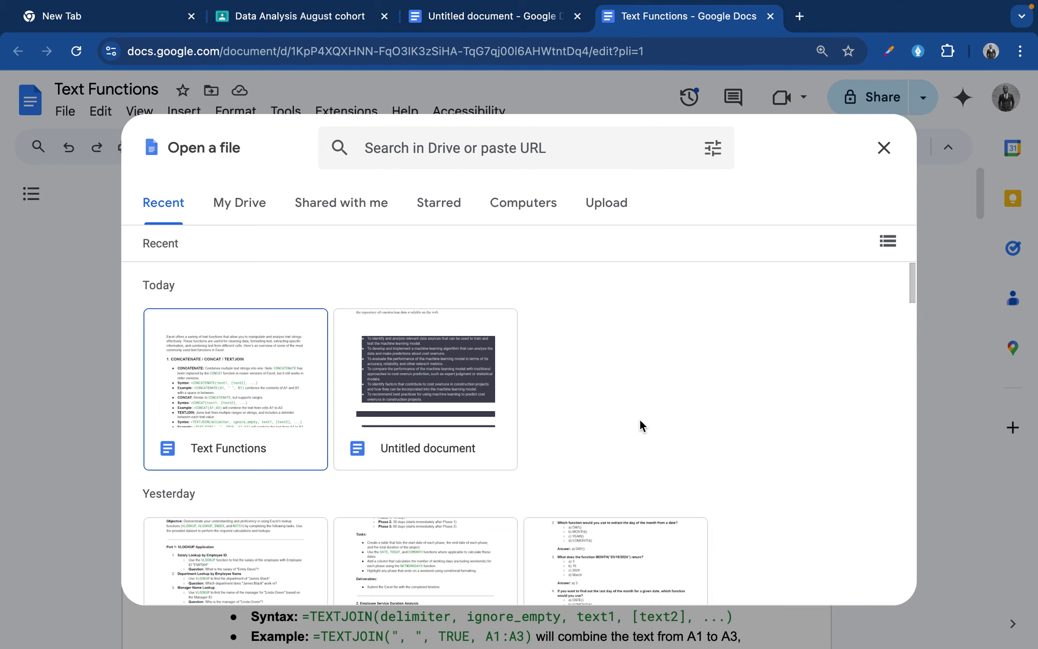
{"action": "scroll", "coordinate": [640, 426], "scroll_direction": "down", "scroll_amount": 8}
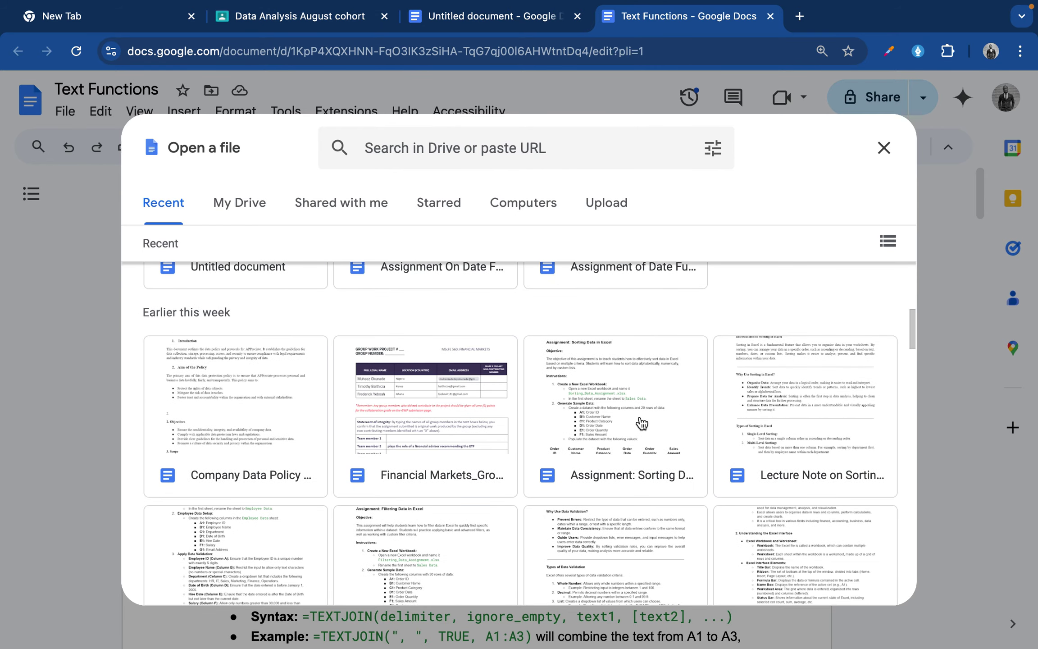
{"action": "scroll", "coordinate": [642, 424], "scroll_direction": "down", "scroll_amount": 3}
{"action": "scroll", "coordinate": [641, 424], "scroll_direction": "up", "scroll_amount": 10}
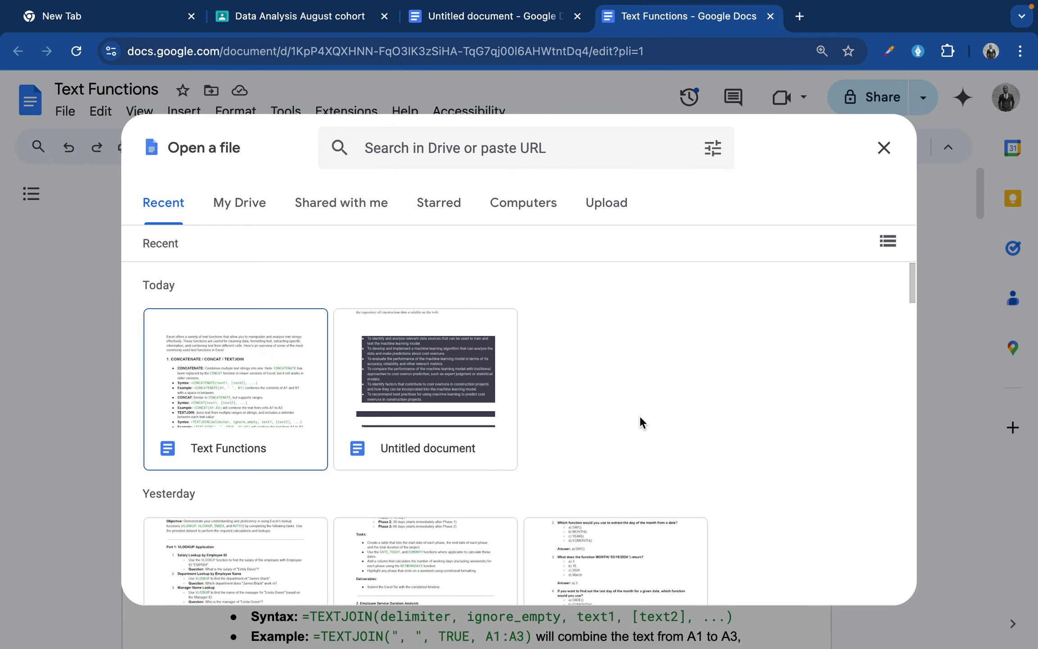
{"action": "scroll", "coordinate": [640, 417], "scroll_direction": "down", "scroll_amount": 15}
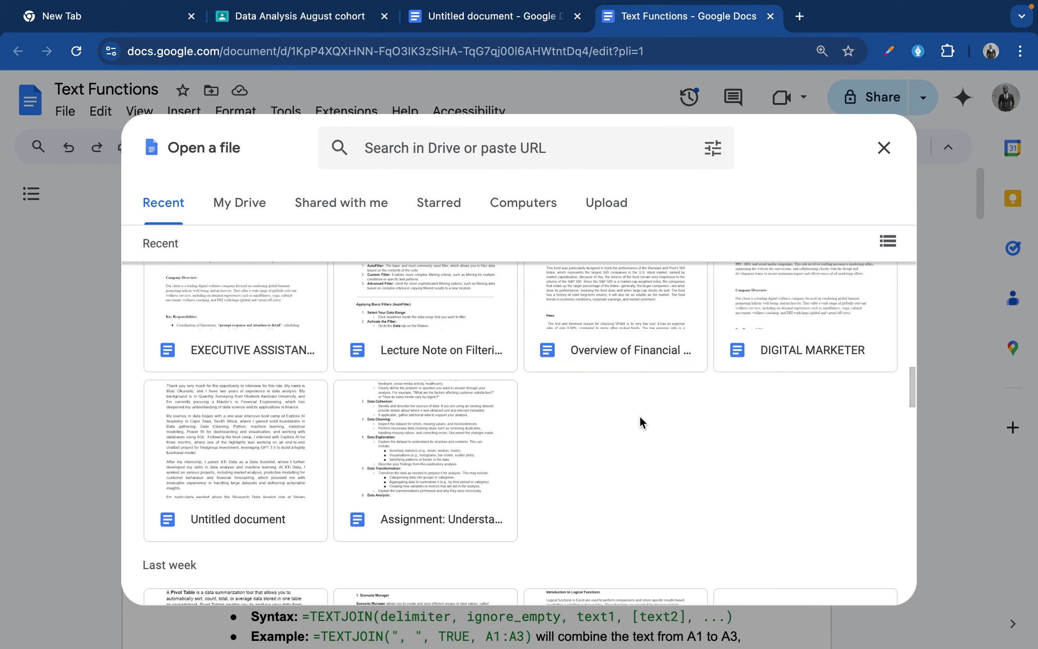
{"action": "scroll", "coordinate": [639, 422], "scroll_direction": "down", "scroll_amount": 8}
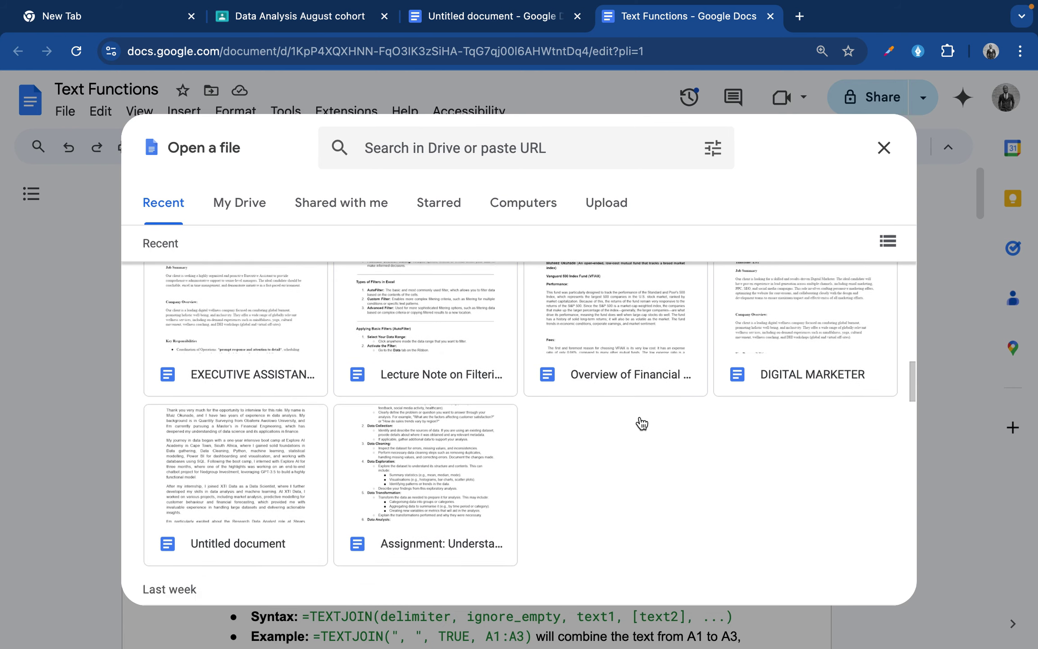
{"action": "scroll", "coordinate": [642, 423], "scroll_direction": "up", "scroll_amount": 1}
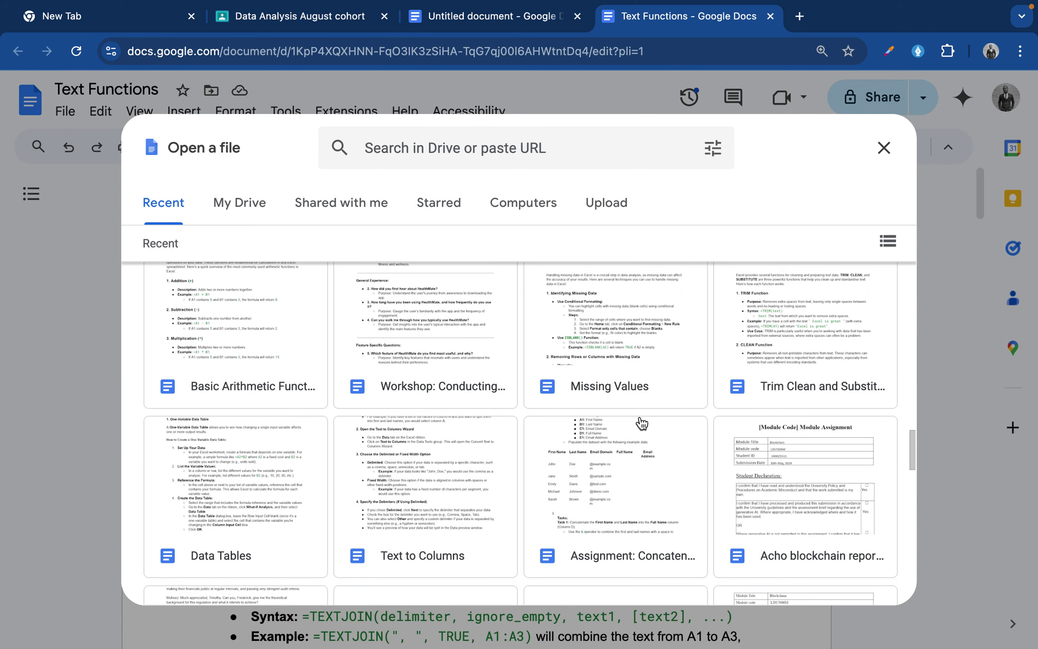
{"action": "scroll", "coordinate": [642, 423], "scroll_direction": "down", "scroll_amount": 5}
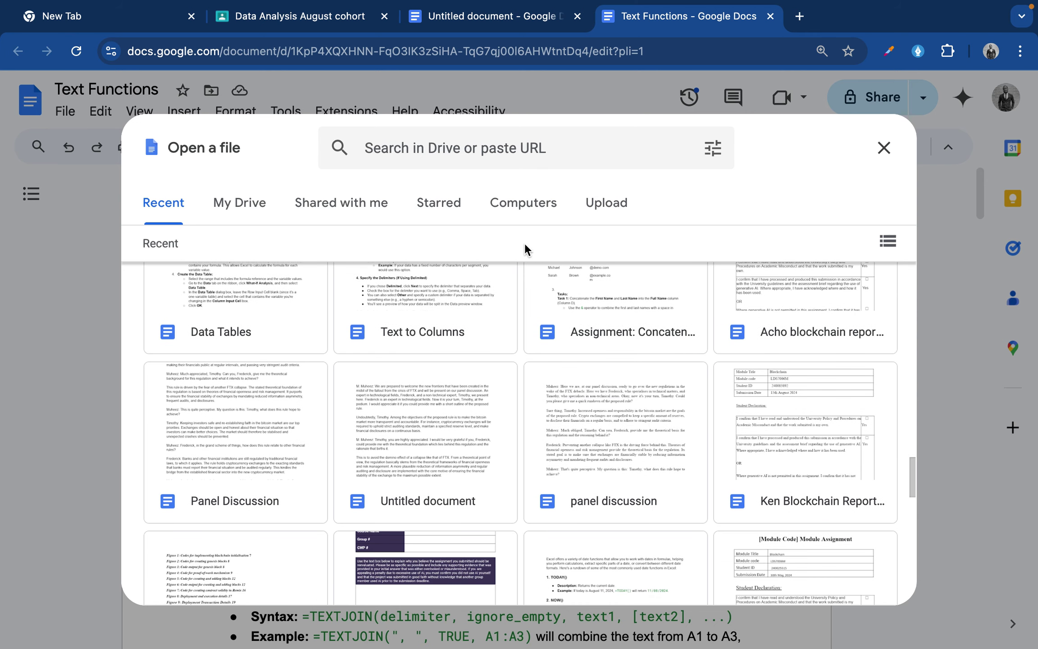
Search Drive for "date functions" and open the Date Functions in Excel document to view its first functions
{"action": "left_click", "coordinate": [425, 151]}
{"action": "type", "text": "dat"}
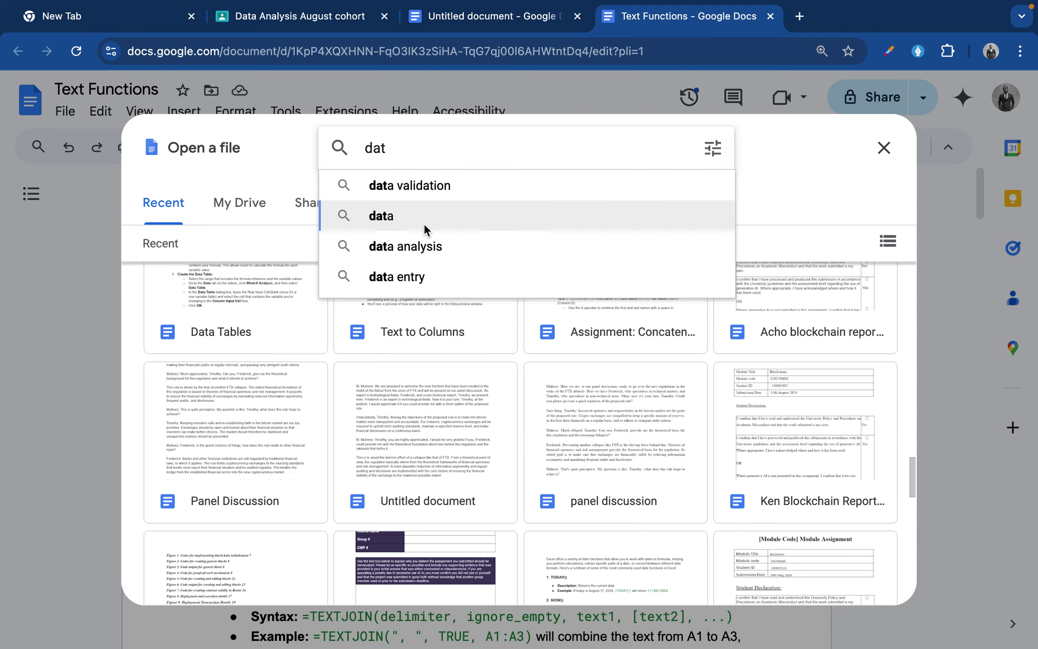
{"action": "type", "text": "e"}
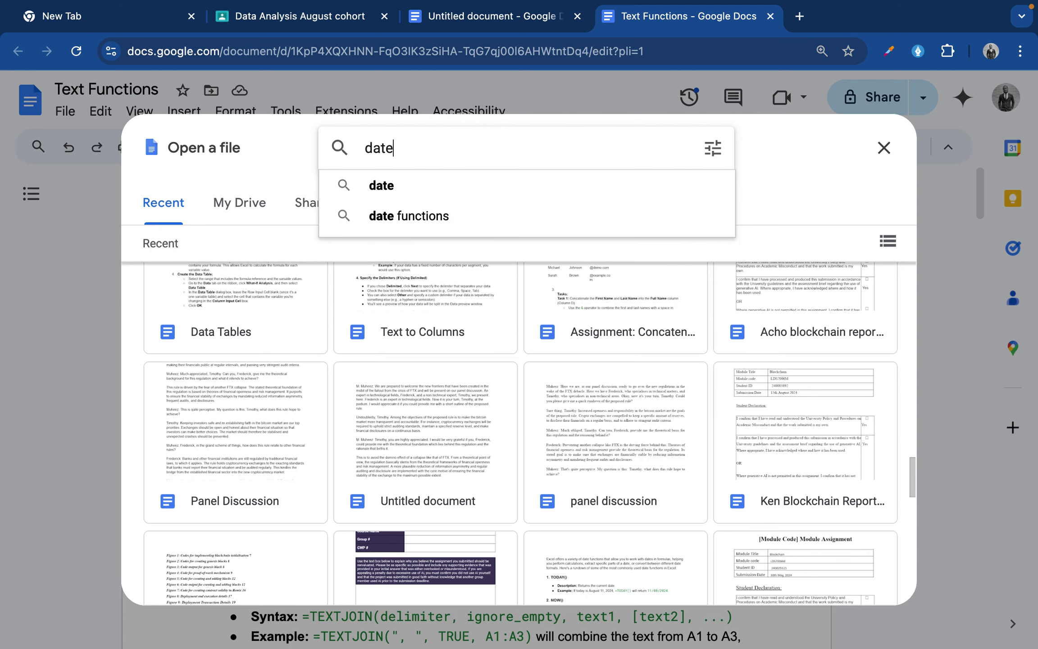
{"action": "left_click", "coordinate": [395, 212]}
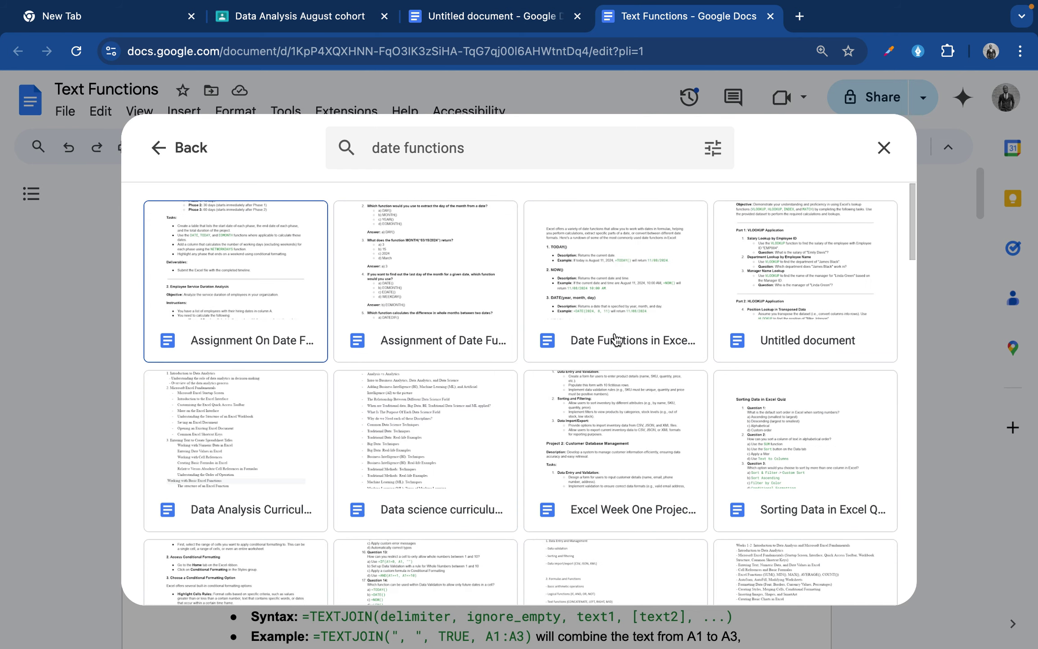
{"action": "left_click", "coordinate": [623, 308]}
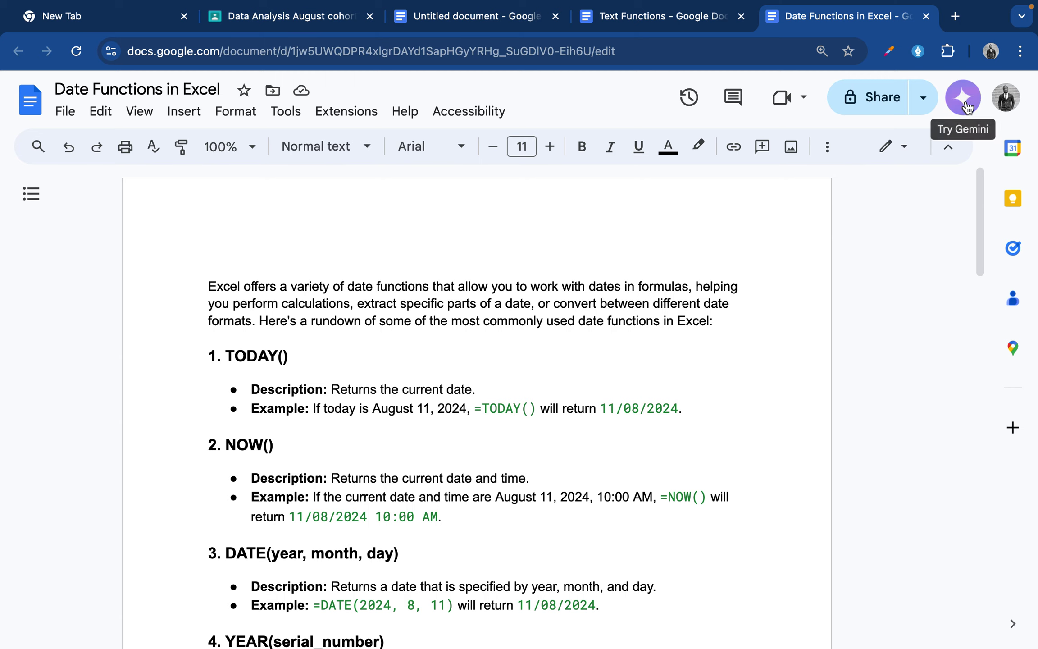
{"action": "scroll", "coordinate": [596, 375], "scroll_direction": "down", "scroll_amount": 1}
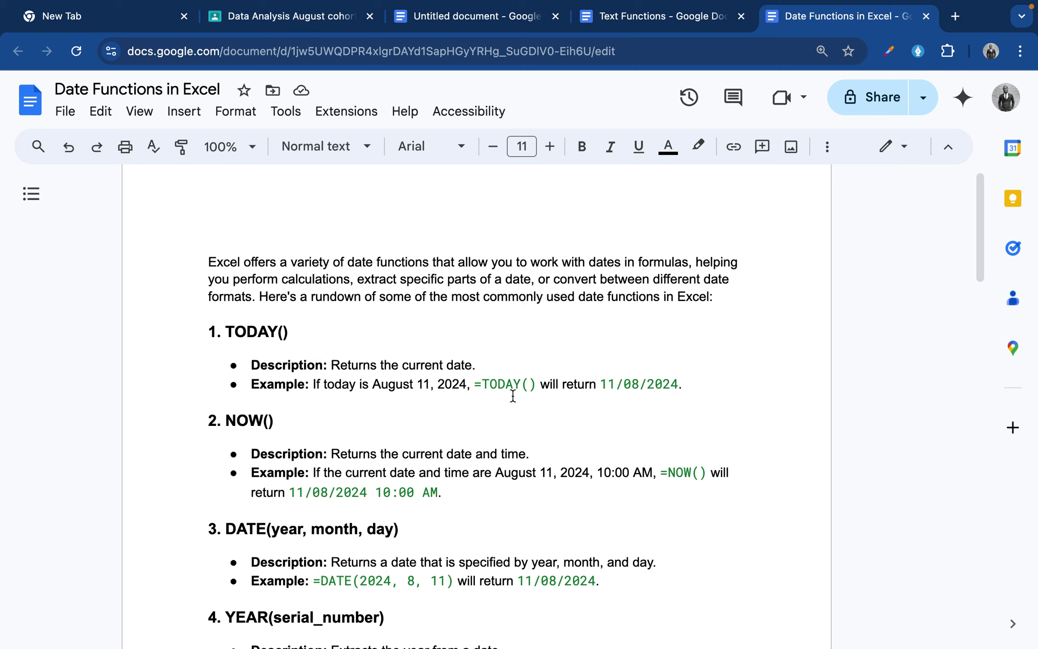
Switch to Excel and add a new worksheet to Book2
{"action": "mouse_move", "coordinate": [479, 647]}
{"action": "mouse_move", "coordinate": [581, 633]}
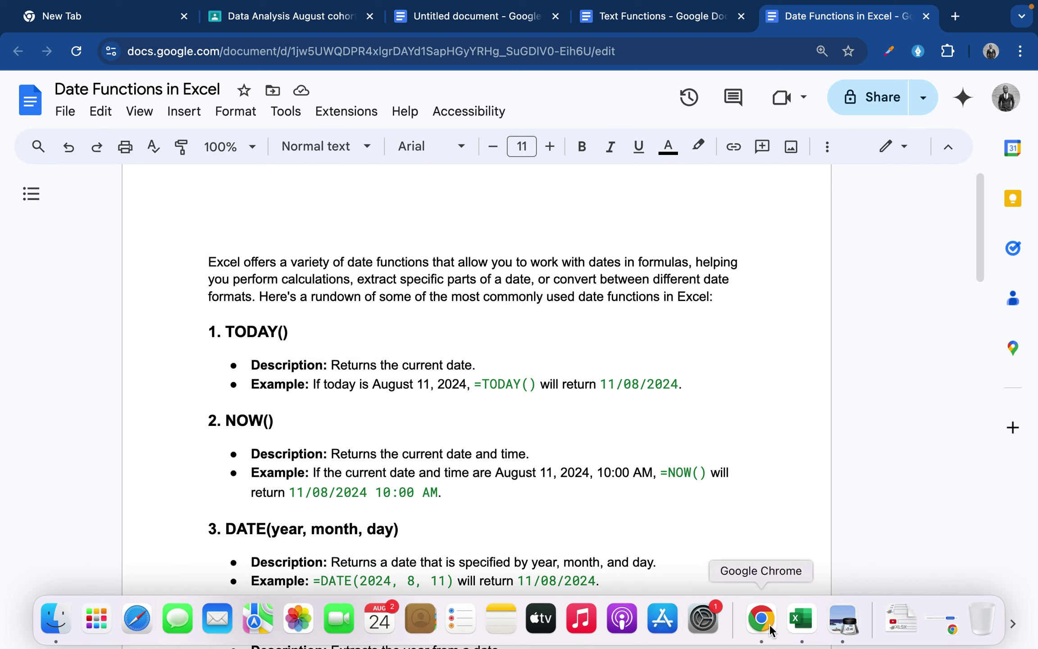
{"action": "left_click", "coordinate": [803, 630]}
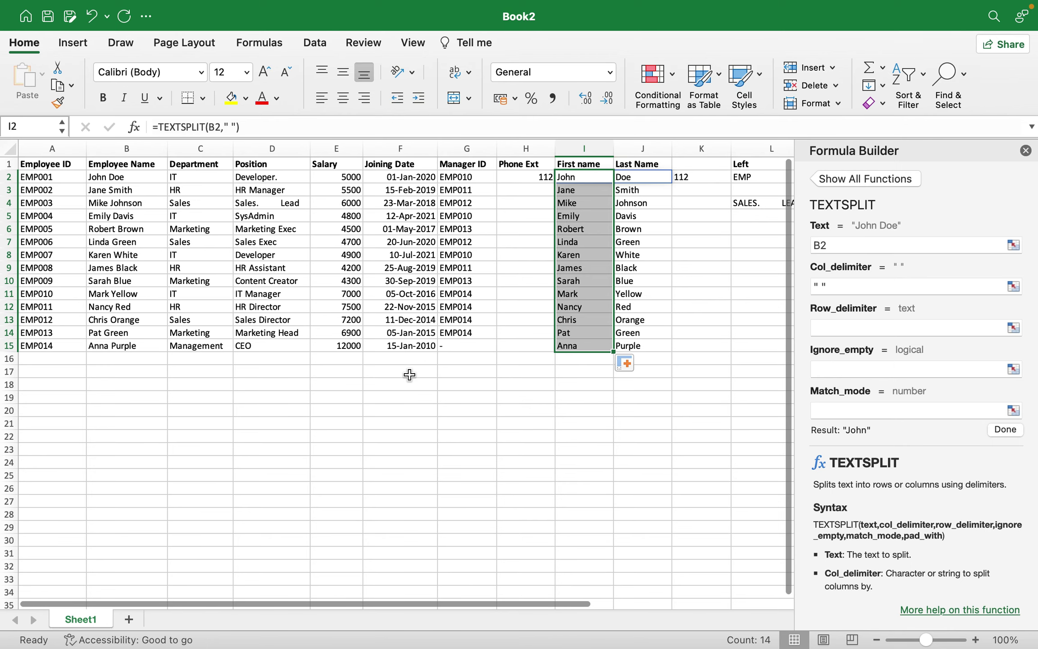
{"action": "left_click", "coordinate": [403, 382]}
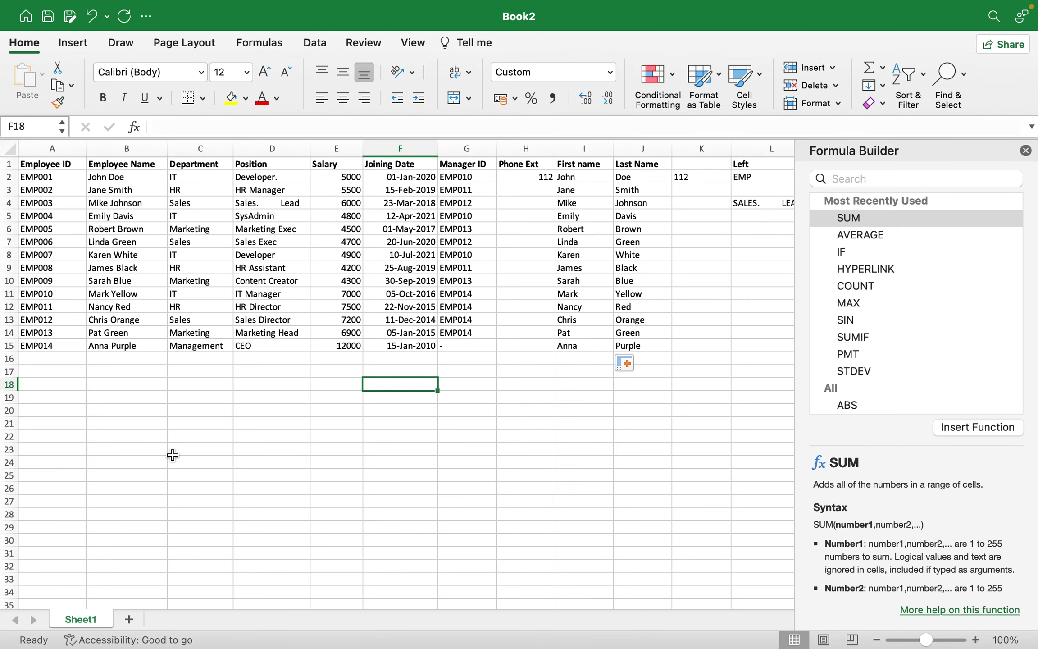
{"action": "left_click", "coordinate": [129, 620]}
Enter the TODAY function in cell A1 of the new sheet
{"action": "type", "text": "="}
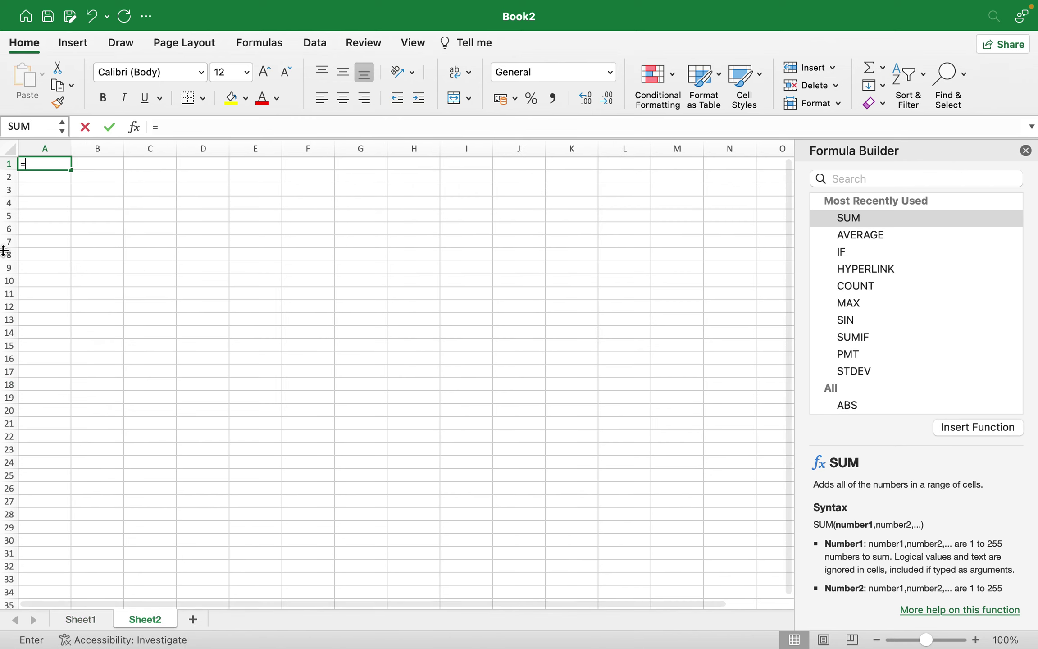
{"action": "type", "text": "tod"}
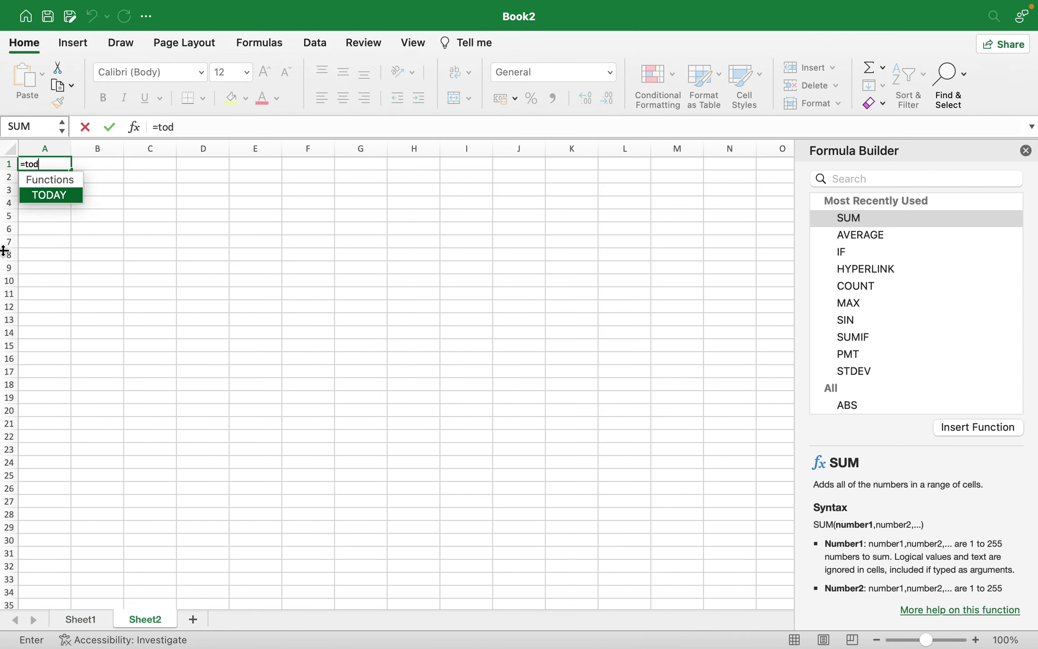
{"action": "double_click", "coordinate": [52, 194]}
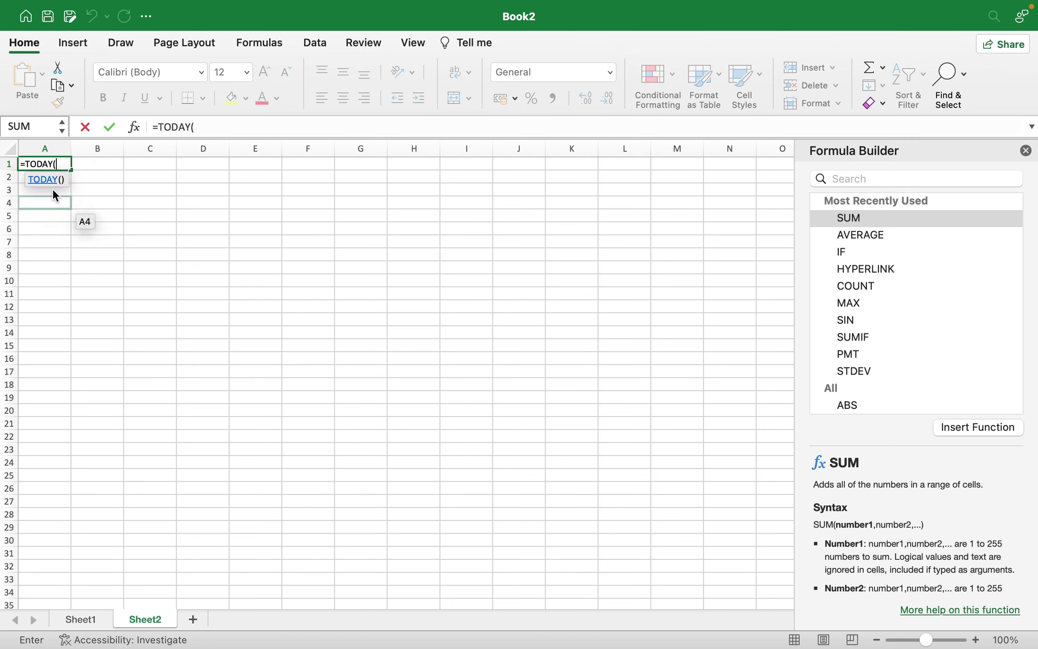
{"action": "key", "text": "Return"}
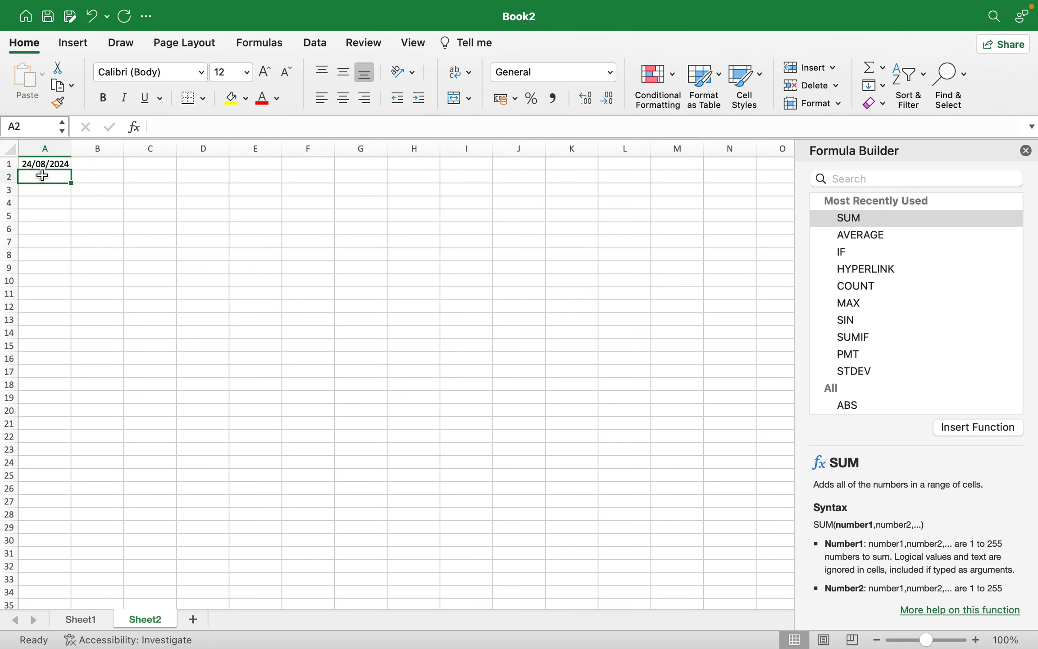
Enlarge the worksheet view to 220%
{"action": "left_click", "coordinate": [974, 640]}
{"action": "left_click", "coordinate": [974, 639]}
{"action": "left_click", "coordinate": [975, 640]}
{"action": "left_click", "coordinate": [974, 639]}
{"action": "left_click", "coordinate": [974, 640]}
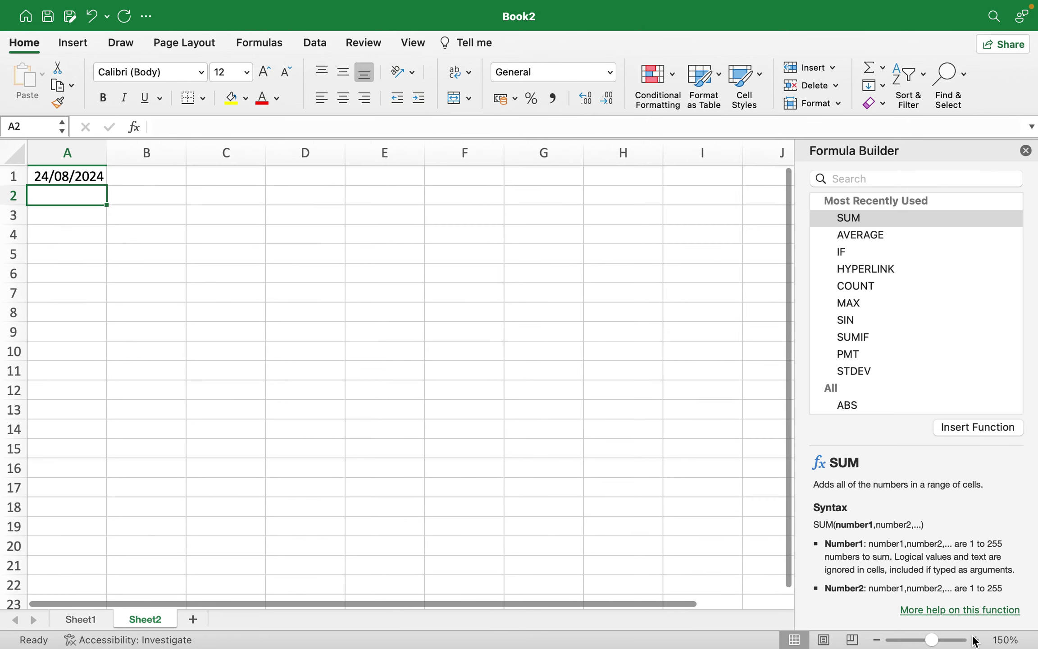
{"action": "left_click", "coordinate": [974, 640]}
{"action": "left_click", "coordinate": [975, 640]}
{"action": "left_click", "coordinate": [974, 639]}
{"action": "left_click", "coordinate": [974, 639]}
{"action": "scroll", "coordinate": [257, 231], "scroll_direction": "up", "scroll_amount": 3}
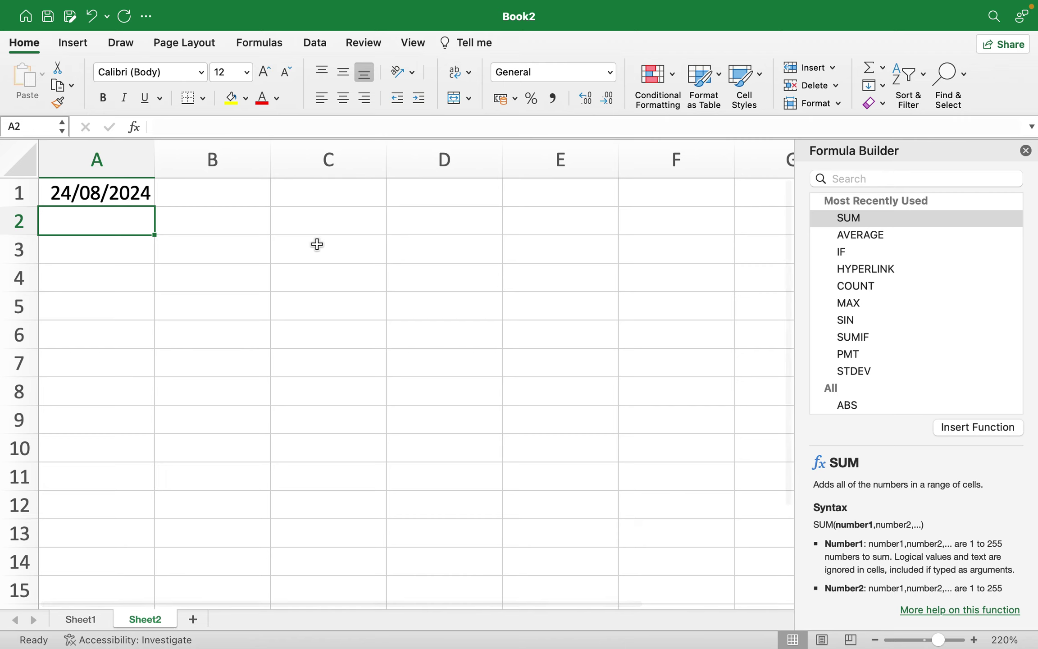
Enter =NOW() in cell B1
{"action": "left_click", "coordinate": [199, 199]}
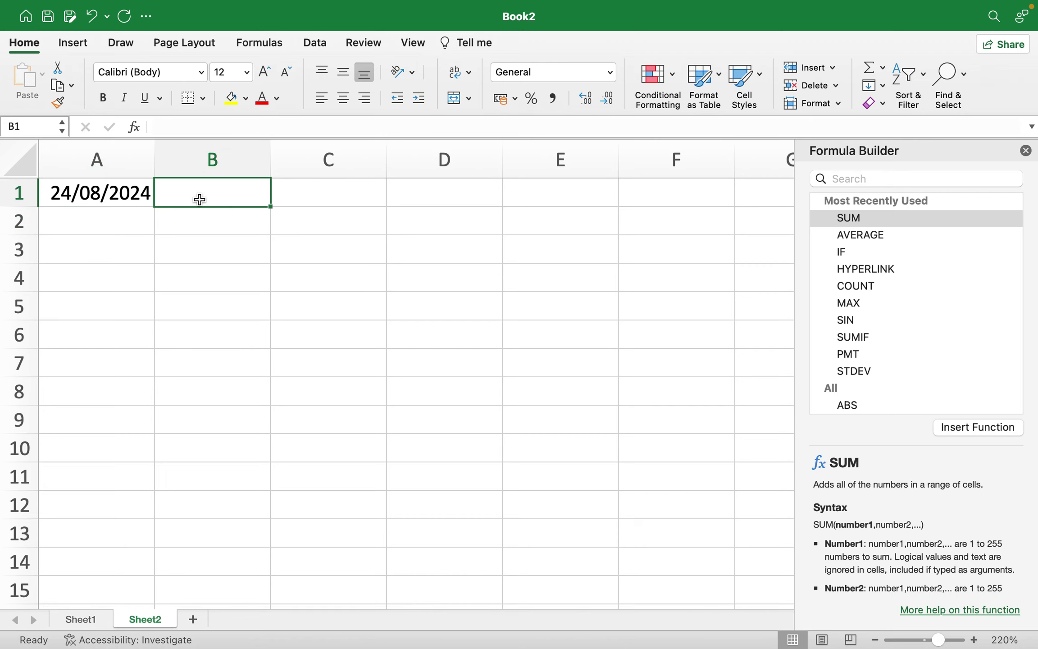
{"action": "type", "text": "now"}
{"action": "key", "text": "BackSpace"}
{"action": "key", "text": "BackSpace"}
{"action": "key", "text": "BackSpace"}
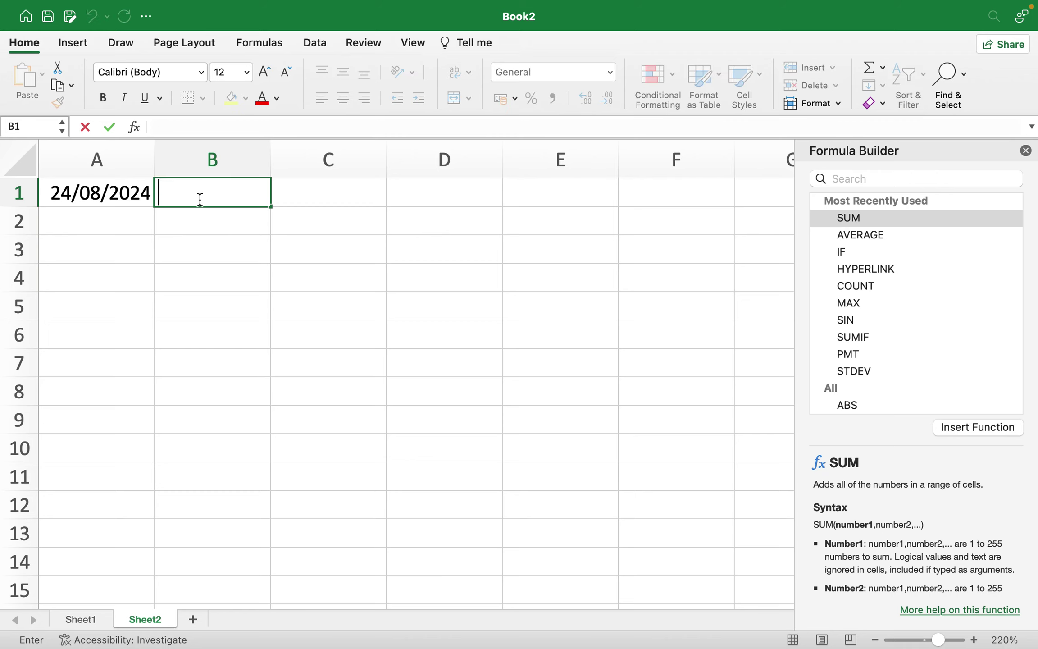
{"action": "type", "text": "=now"}
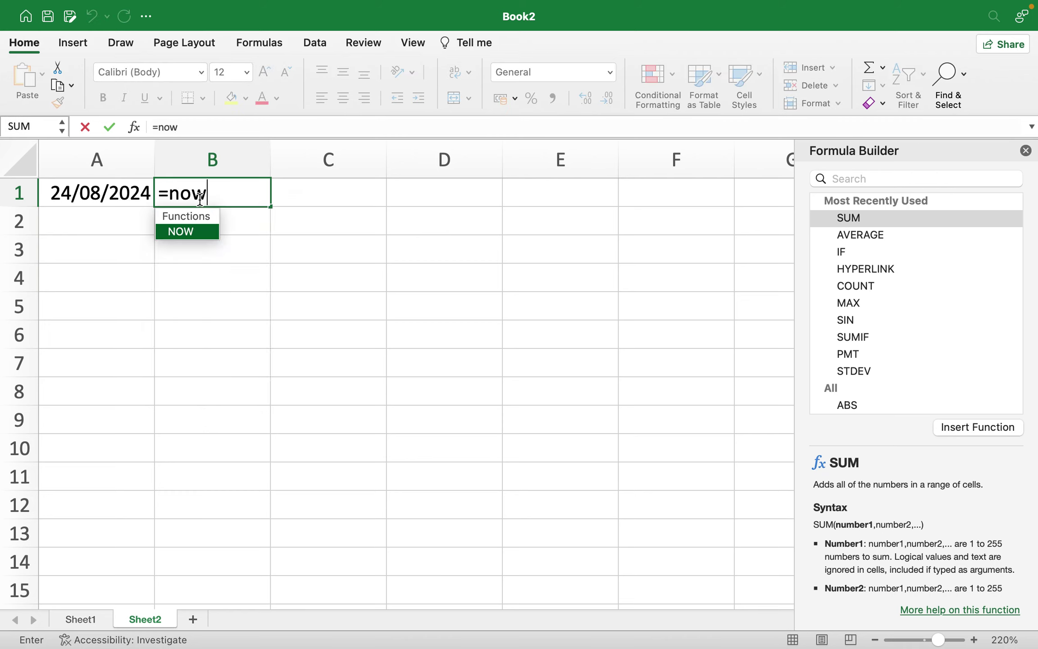
{"action": "type", "text": "("}
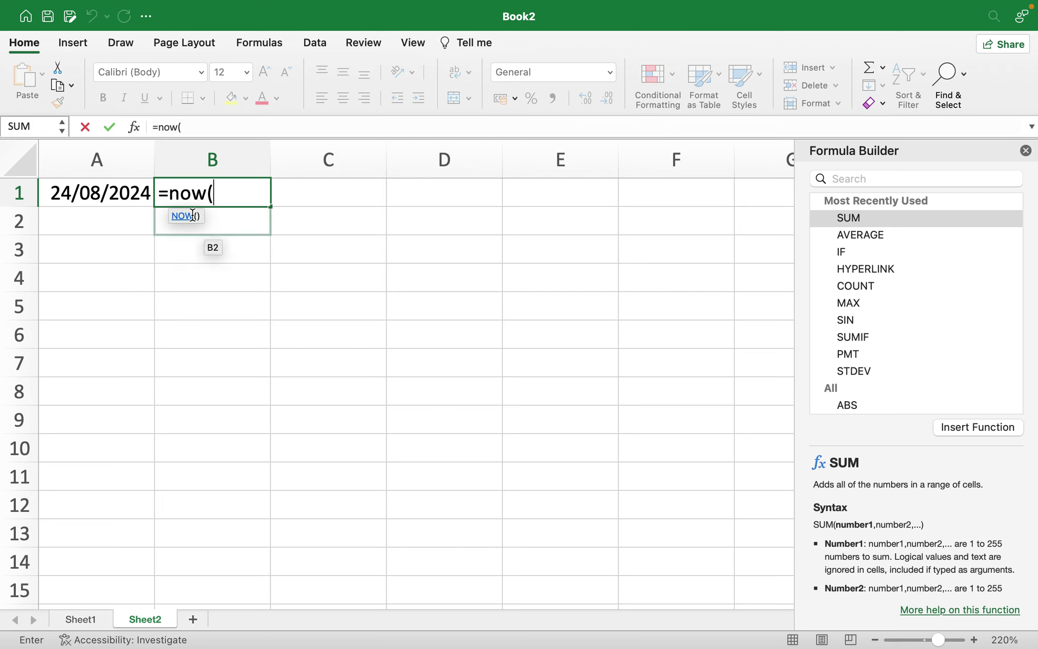
{"action": "type", "text": ")"}
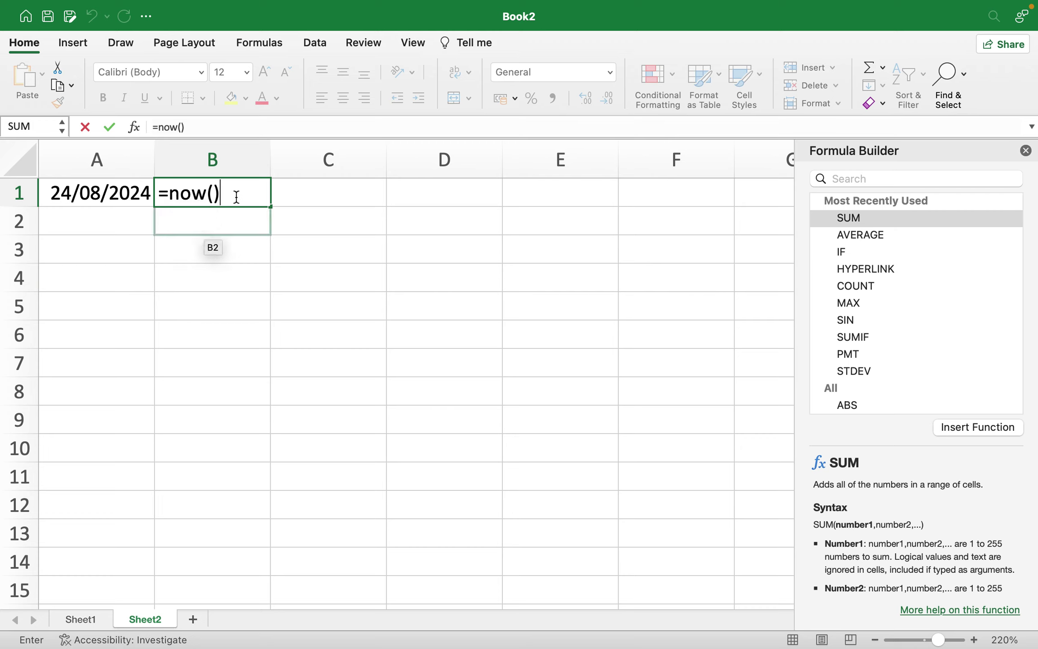
{"action": "key", "text": "Return"}
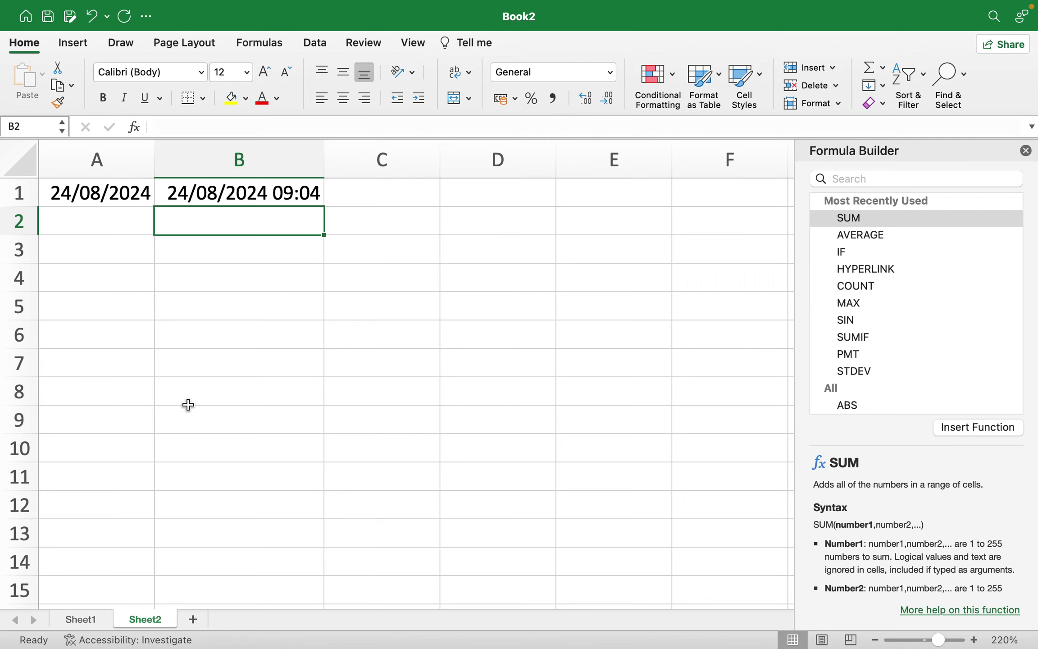
Switch to Chrome and read the DATE and YEAR entries in the Date Functions in Excel document
{"action": "mouse_move", "coordinate": [176, 647]}
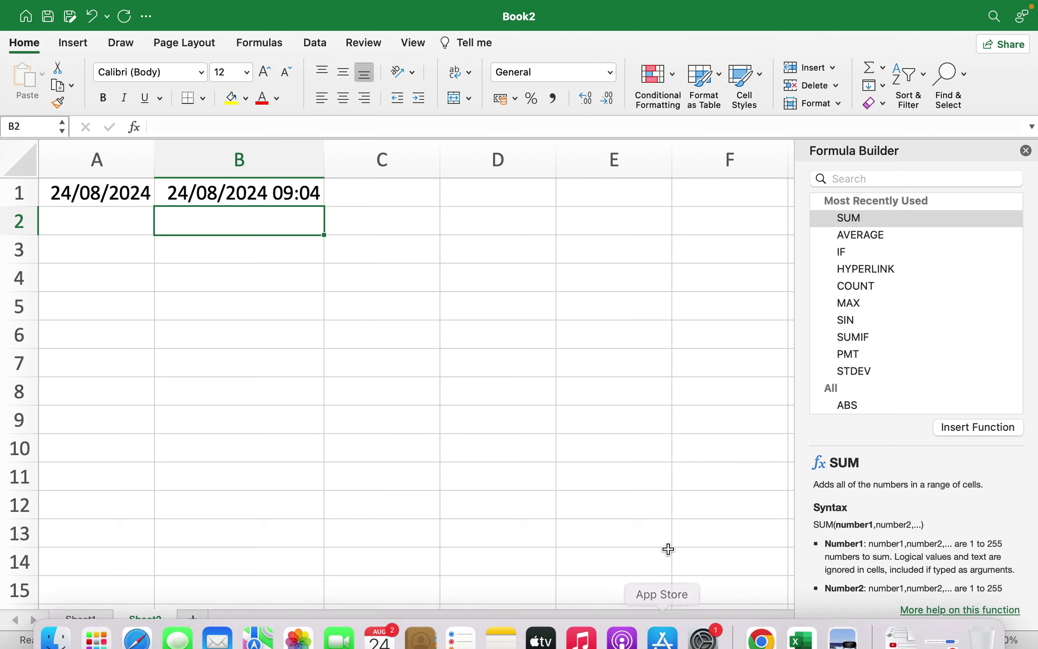
{"action": "mouse_move", "coordinate": [640, 646]}
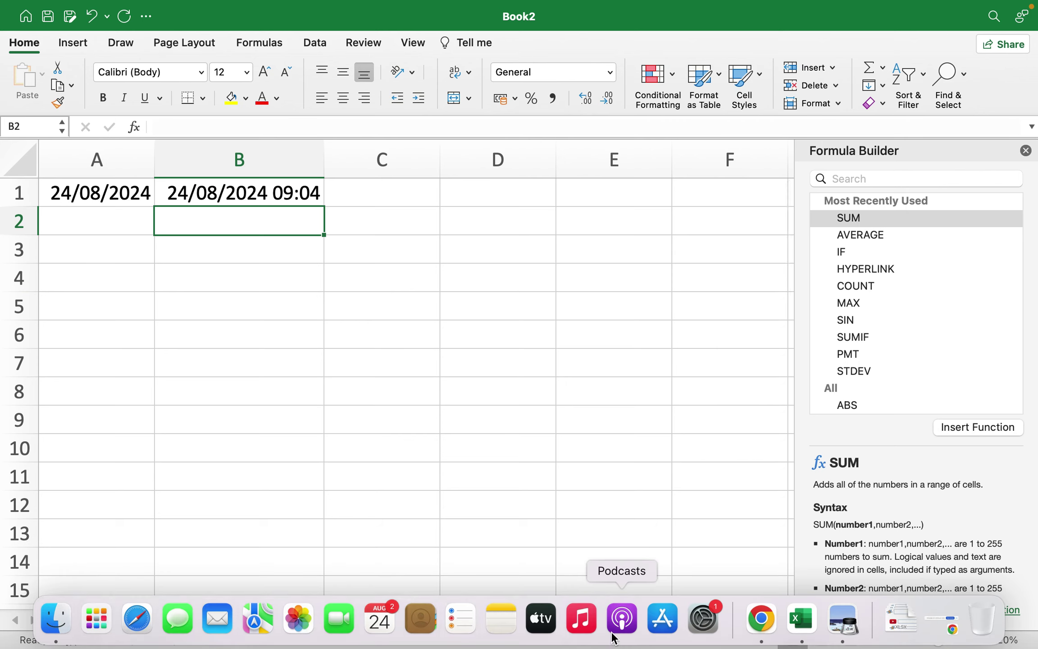
{"action": "left_click", "coordinate": [756, 628]}
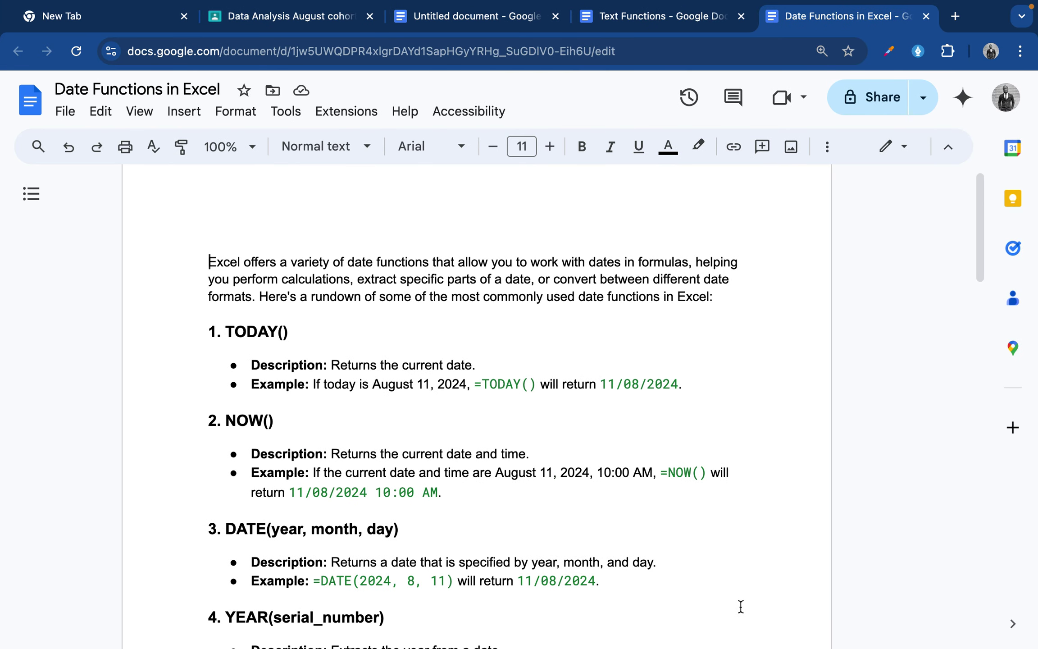
{"action": "scroll", "coordinate": [481, 435], "scroll_direction": "down", "scroll_amount": 2}
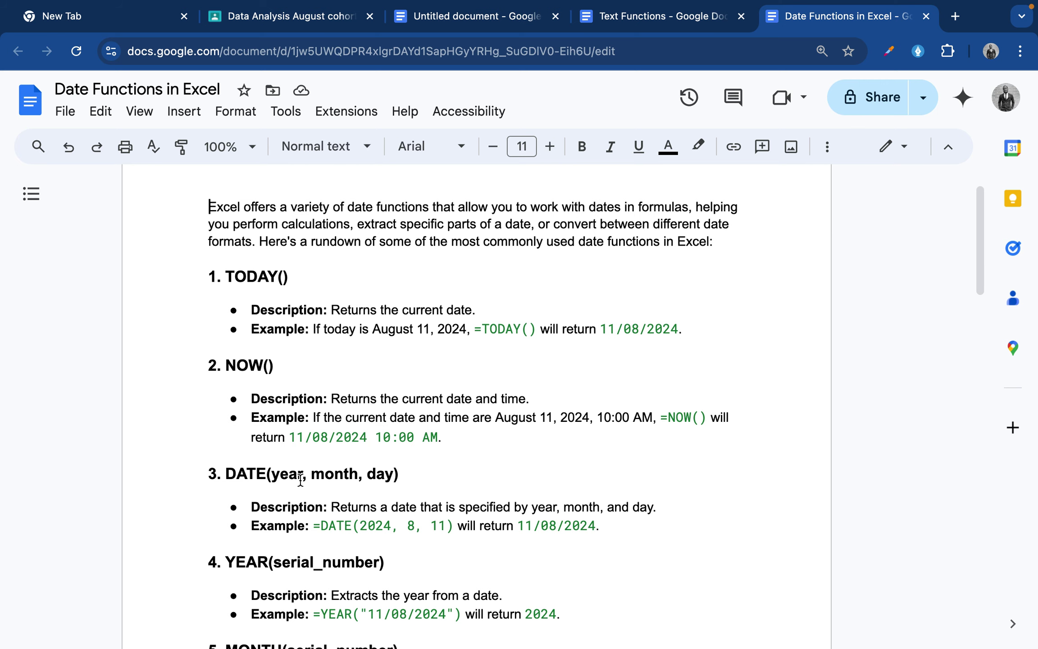
{"action": "scroll", "coordinate": [301, 480], "scroll_direction": "down", "scroll_amount": 1}
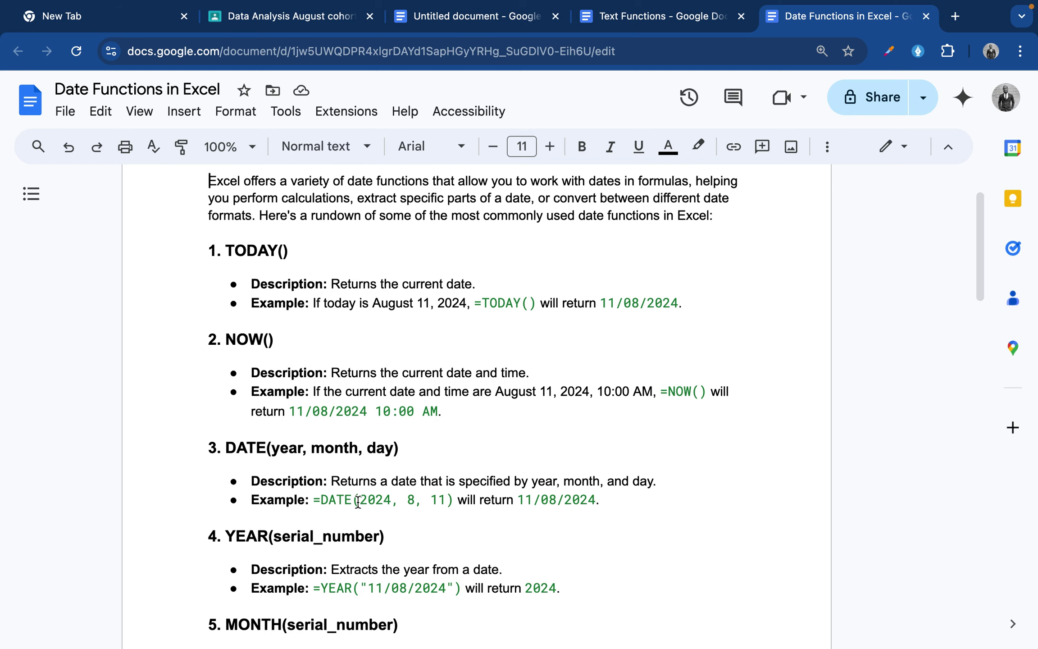
{"action": "scroll", "coordinate": [358, 501], "scroll_direction": "down", "scroll_amount": 1}
{"action": "scroll", "coordinate": [358, 501], "scroll_direction": "down", "scroll_amount": 1}
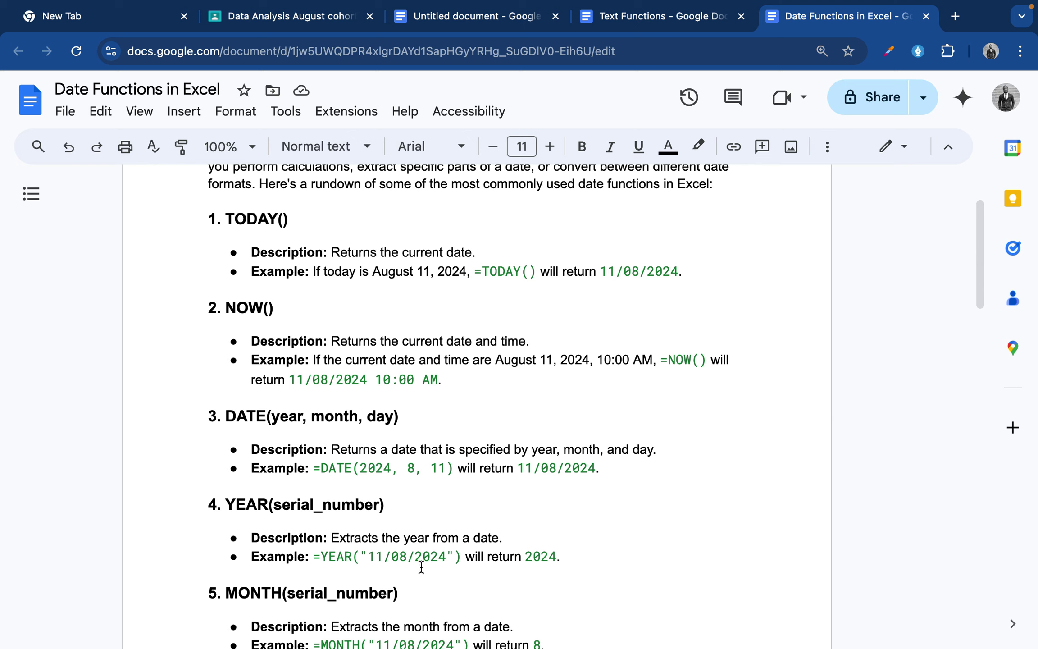
Switch to Excel and enter =DATE(2024, 08, 24) in cell C1
{"action": "mouse_move", "coordinate": [420, 640]}
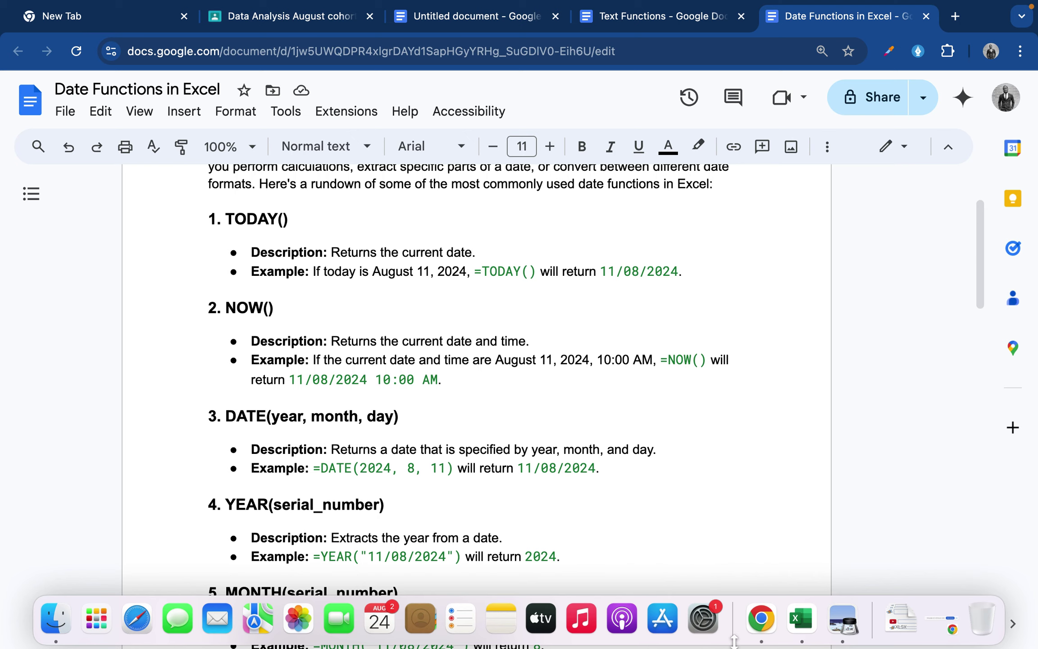
{"action": "left_click", "coordinate": [801, 620]}
{"action": "left_click", "coordinate": [345, 198]}
{"action": "type", "text": "D"}
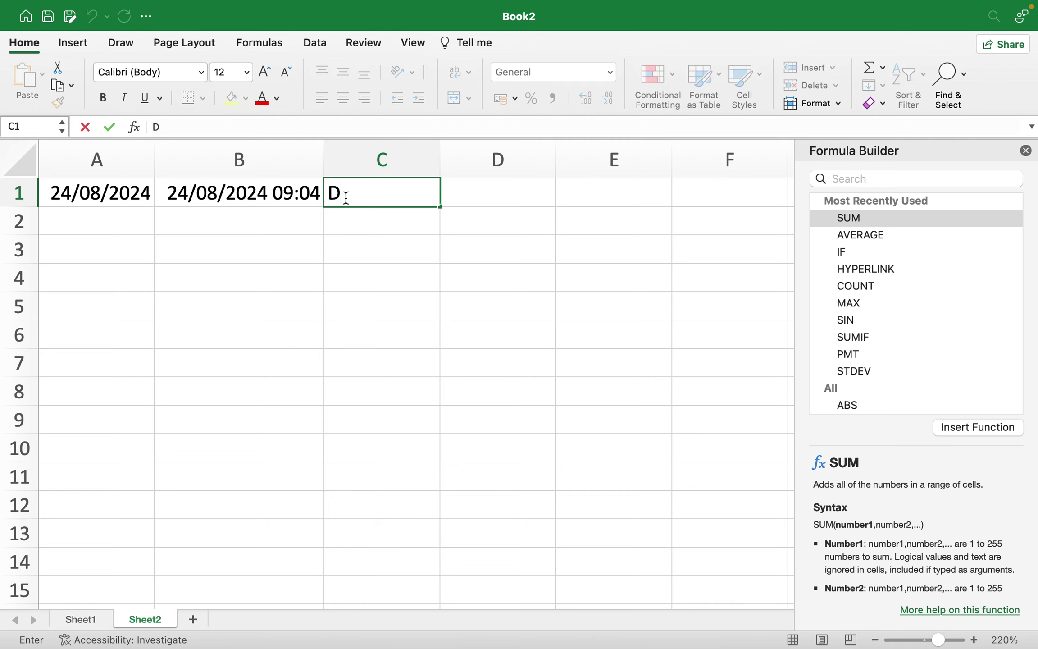
{"action": "key", "text": "BackSpace"}
{"action": "type", "text": "=d"}
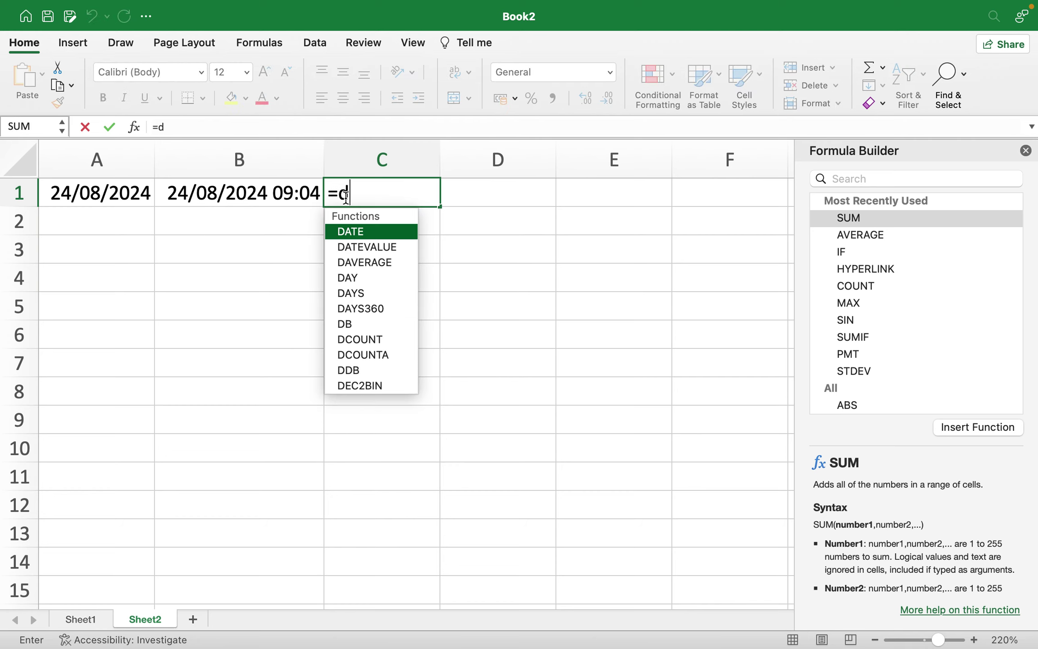
{"action": "type", "text": "a"}
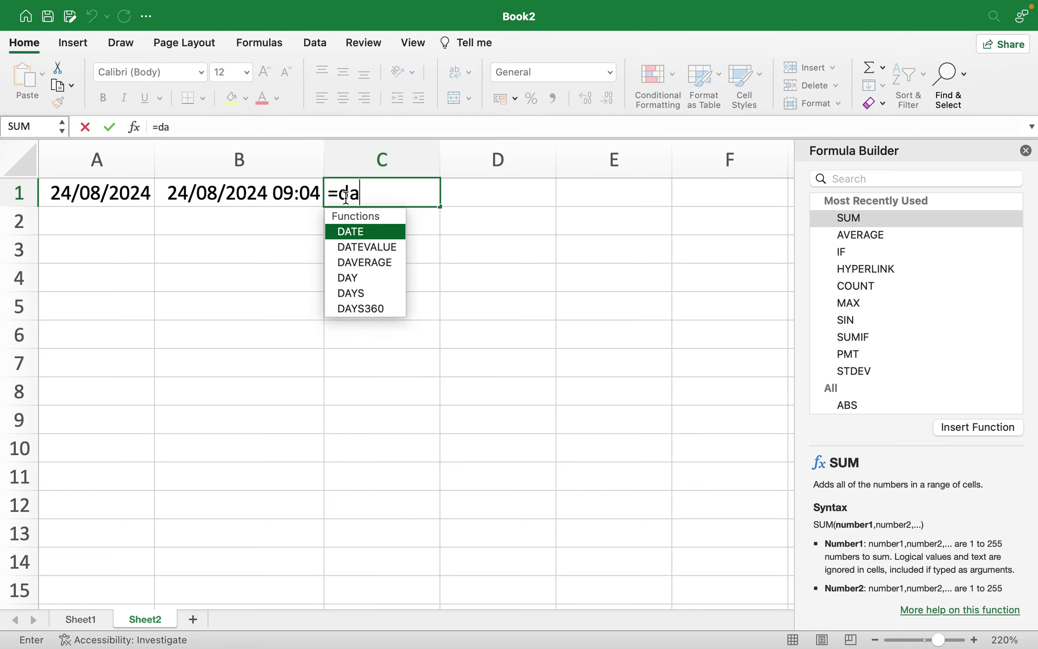
{"action": "double_click", "coordinate": [345, 231]}
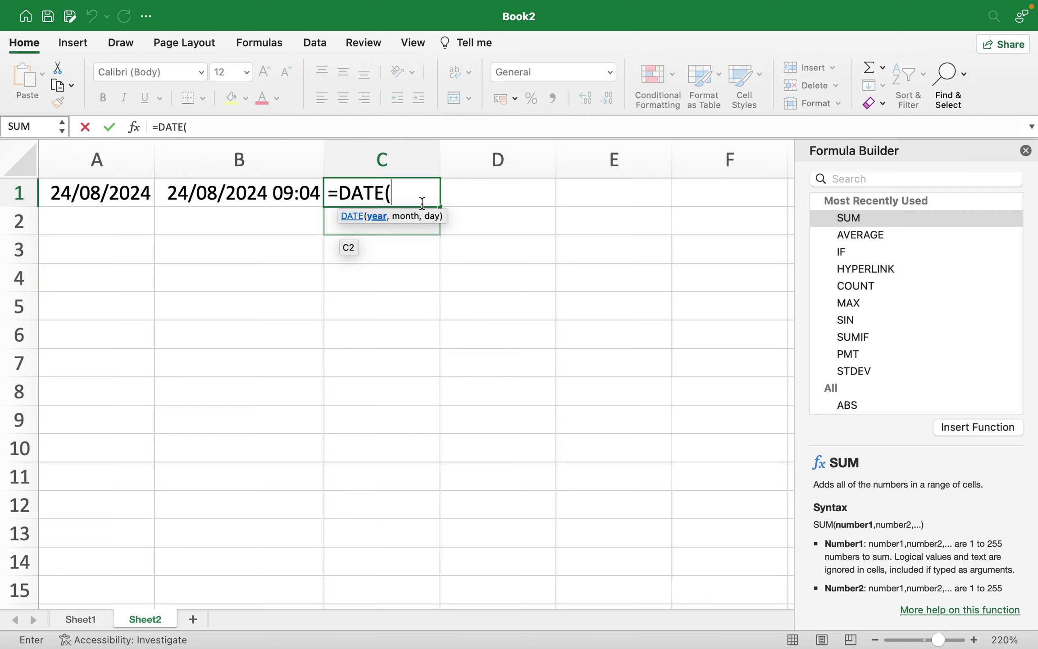
{"action": "type", "text": "2024,"}
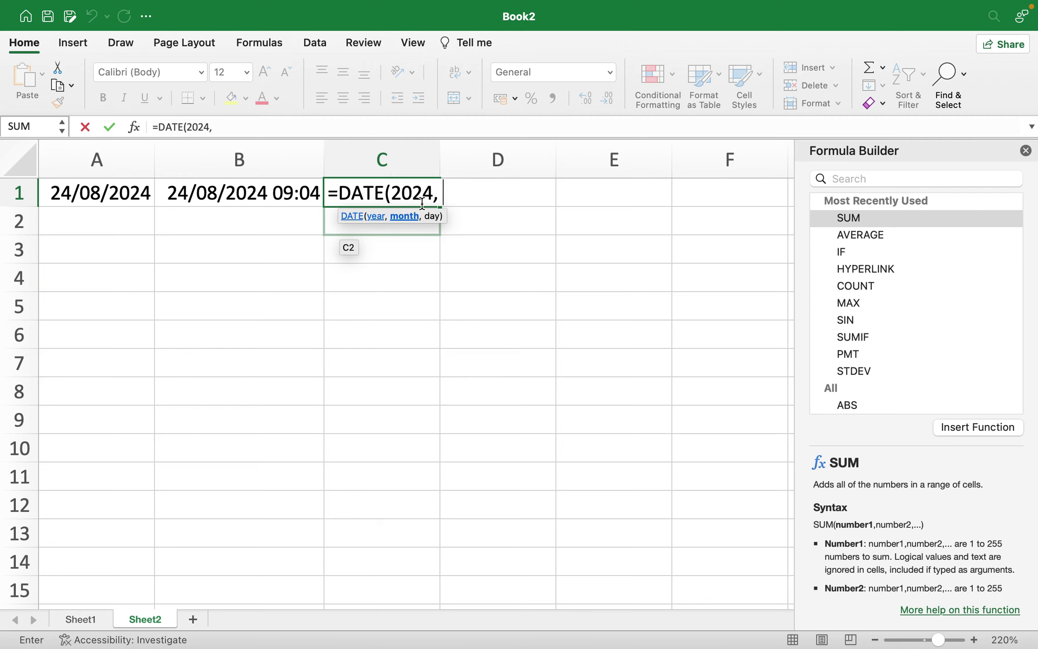
{"action": "type", "text": " 08, 24)"}
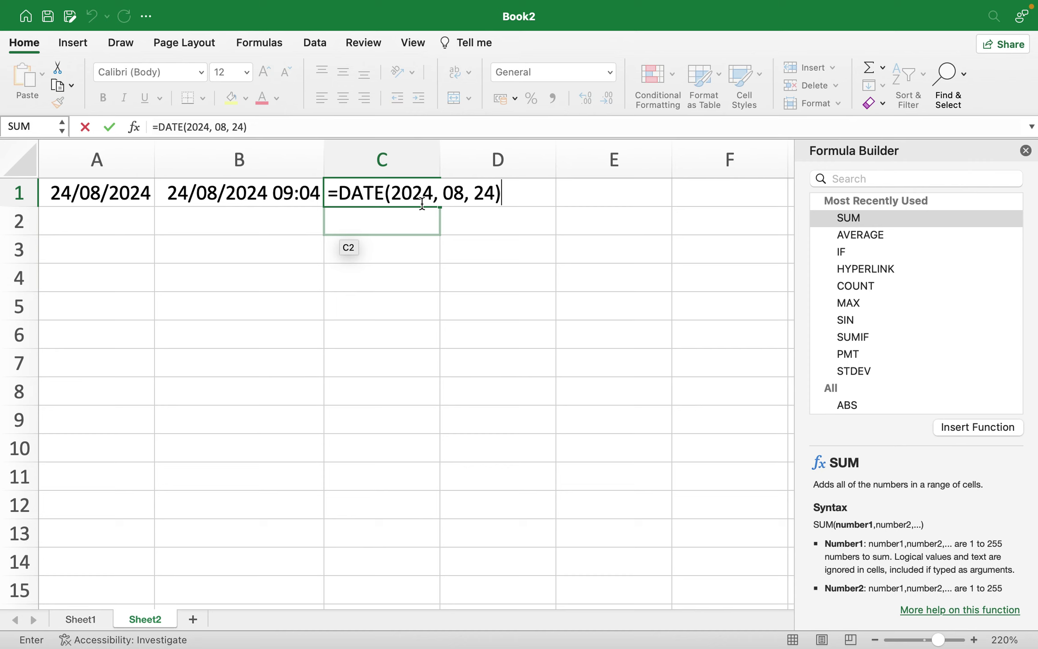
{"action": "key", "text": "Return"}
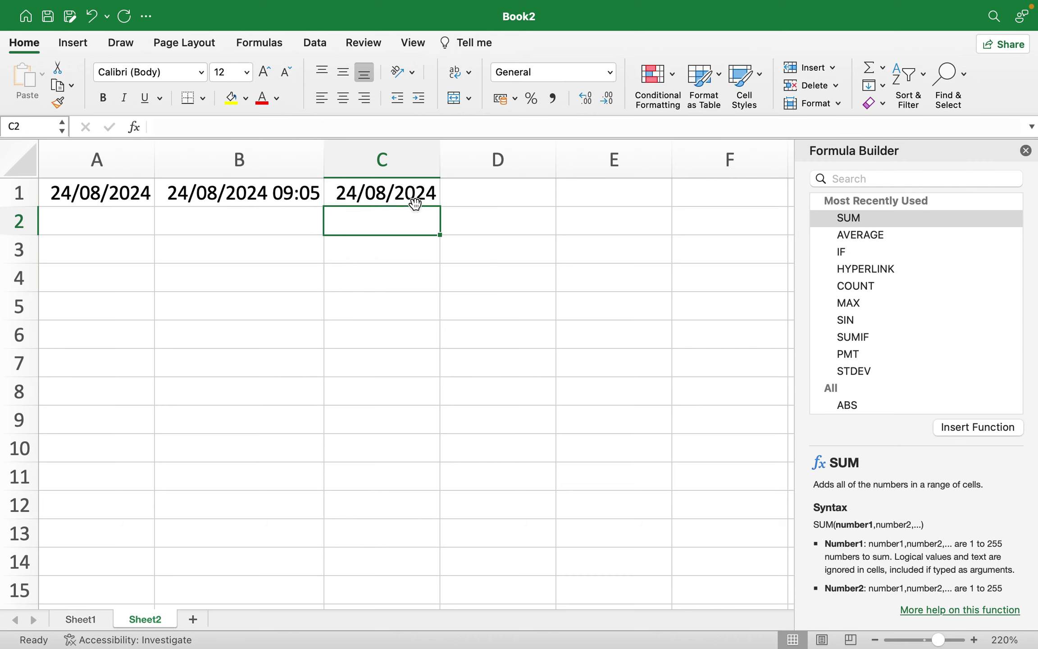
Enter =YEAR(C1) in cell D1, using the function arguments to supply the date
{"action": "left_click", "coordinate": [476, 195]}
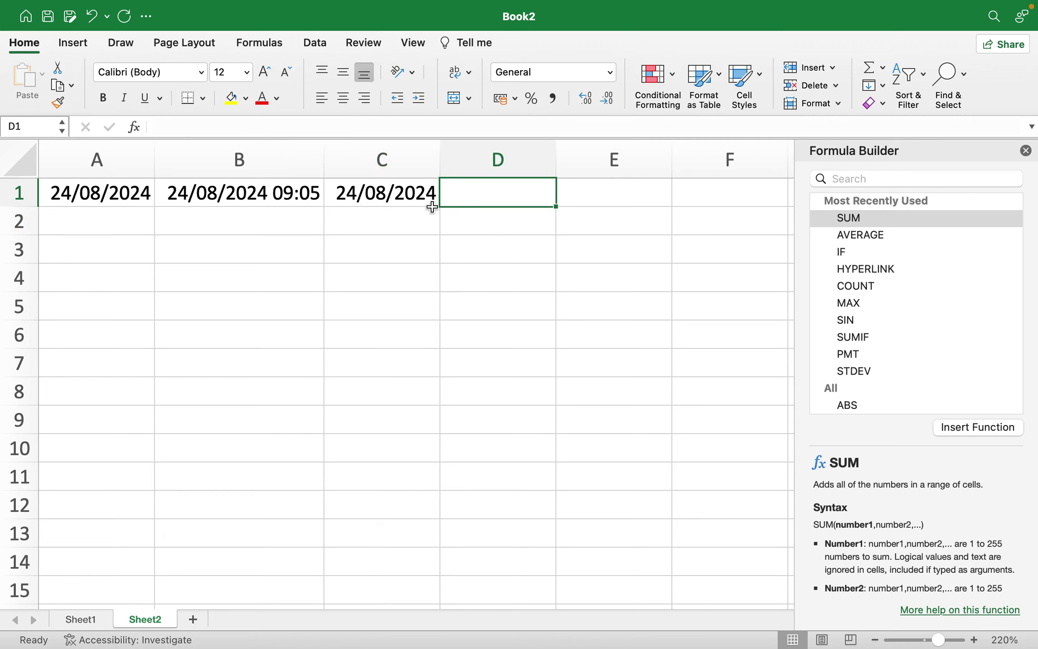
{"action": "type", "text": "yea"}
{"action": "key", "text": "BackSpace"}
{"action": "key", "text": "BackSpace"}
{"action": "key", "text": "BackSpace"}
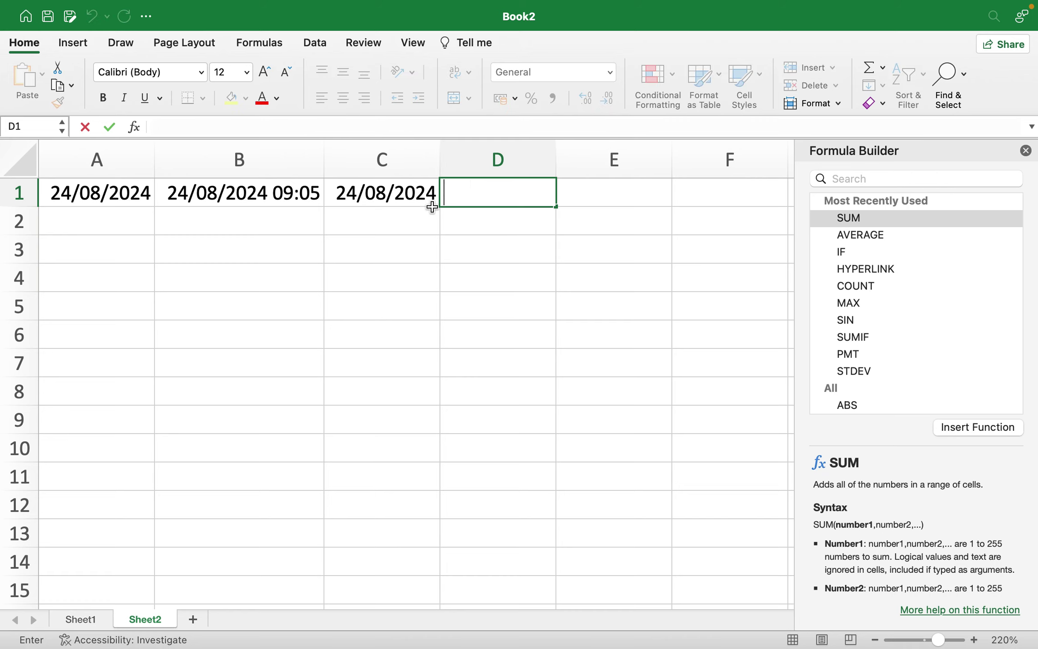
{"action": "type", "text": "=ye"}
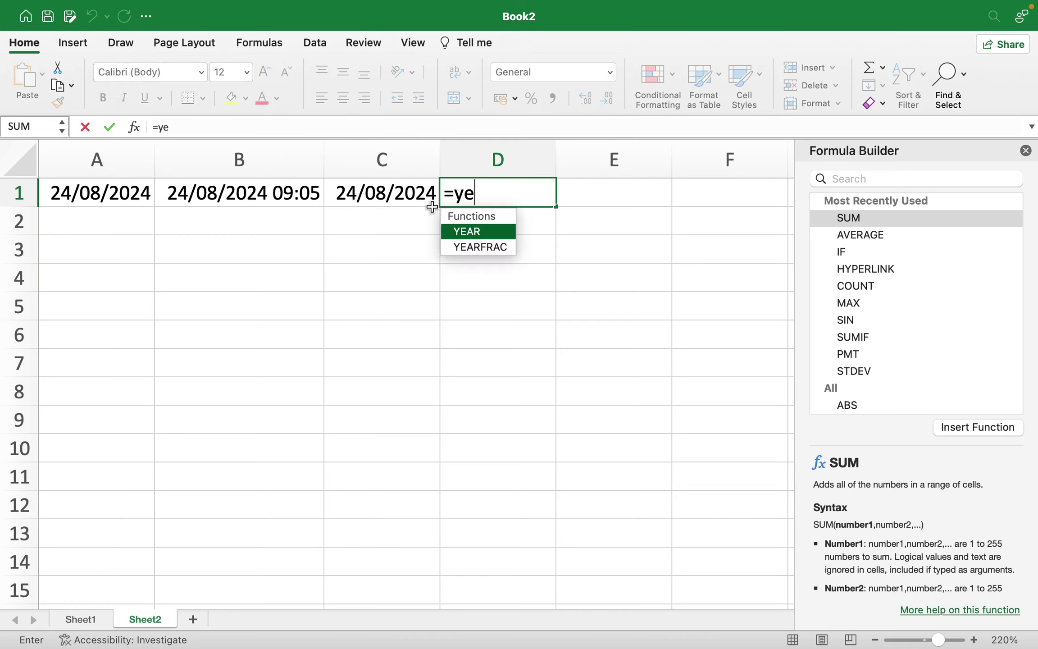
{"action": "double_click", "coordinate": [464, 230]}
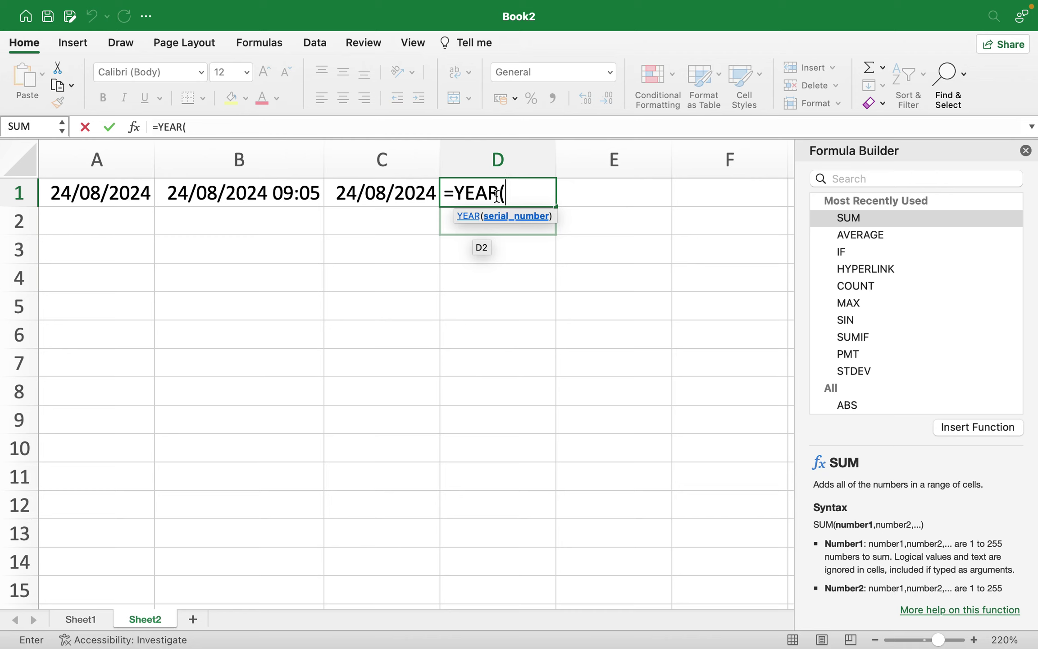
{"action": "mouse_move", "coordinate": [417, 648]}
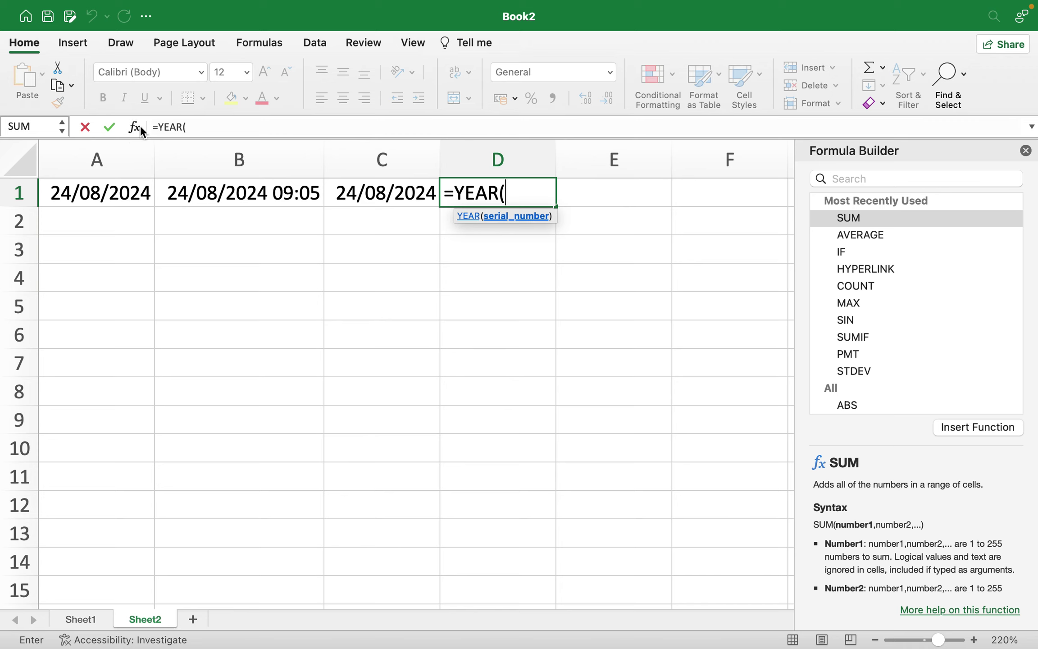
{"action": "left_click", "coordinate": [135, 127]}
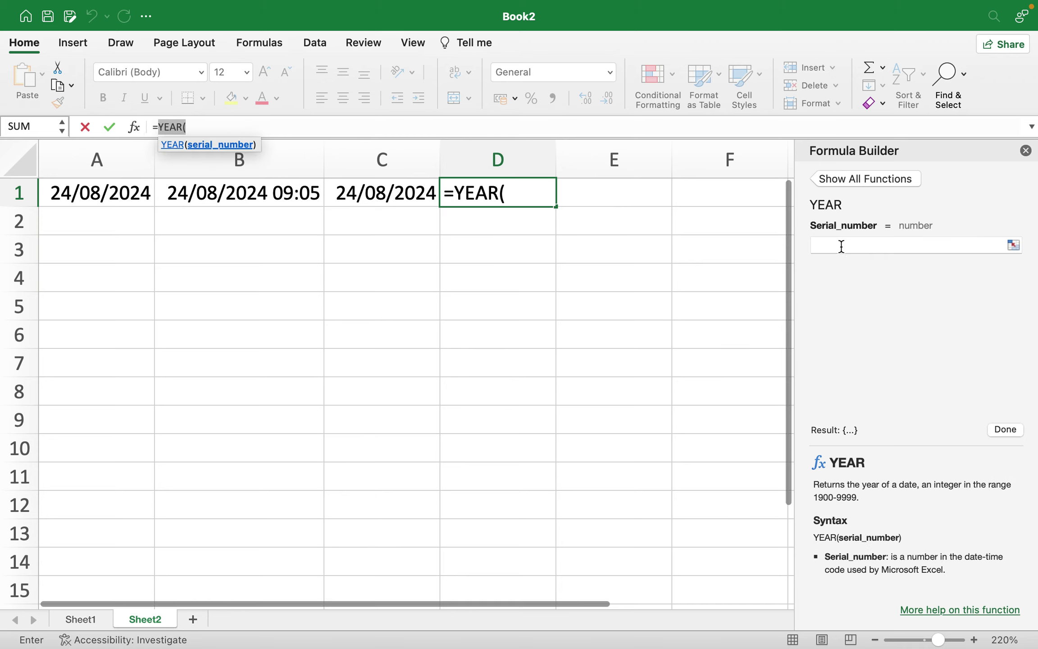
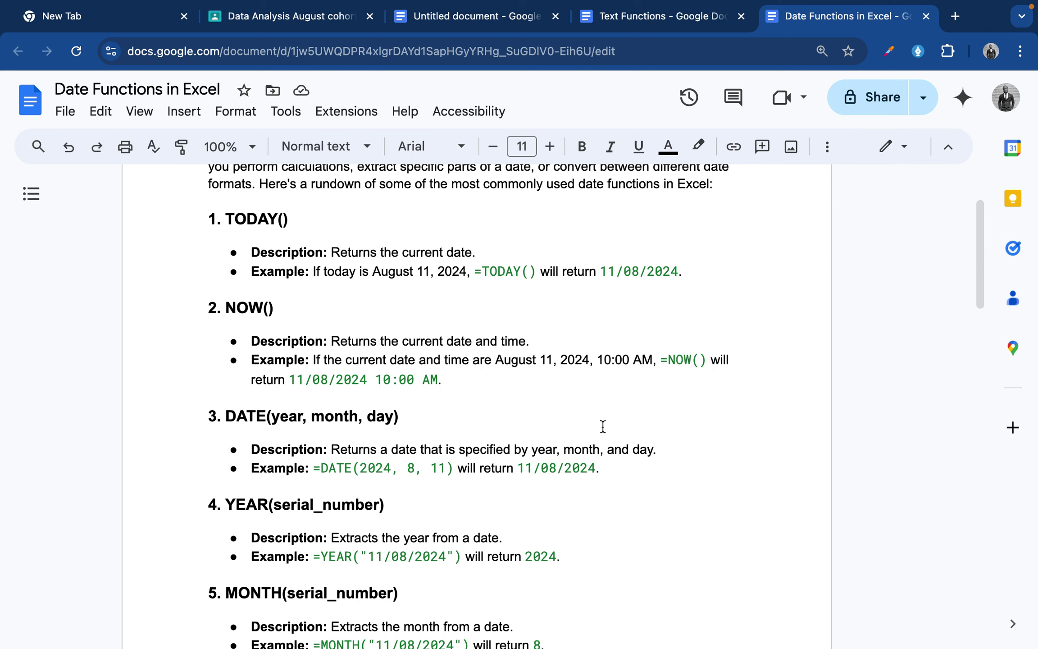
Read the MONTH, DAY, WEEKDAY and EDATE entries in the Date Functions in Excel document in Chrome
{"action": "scroll", "coordinate": [525, 419], "scroll_direction": "down", "scroll_amount": 5}
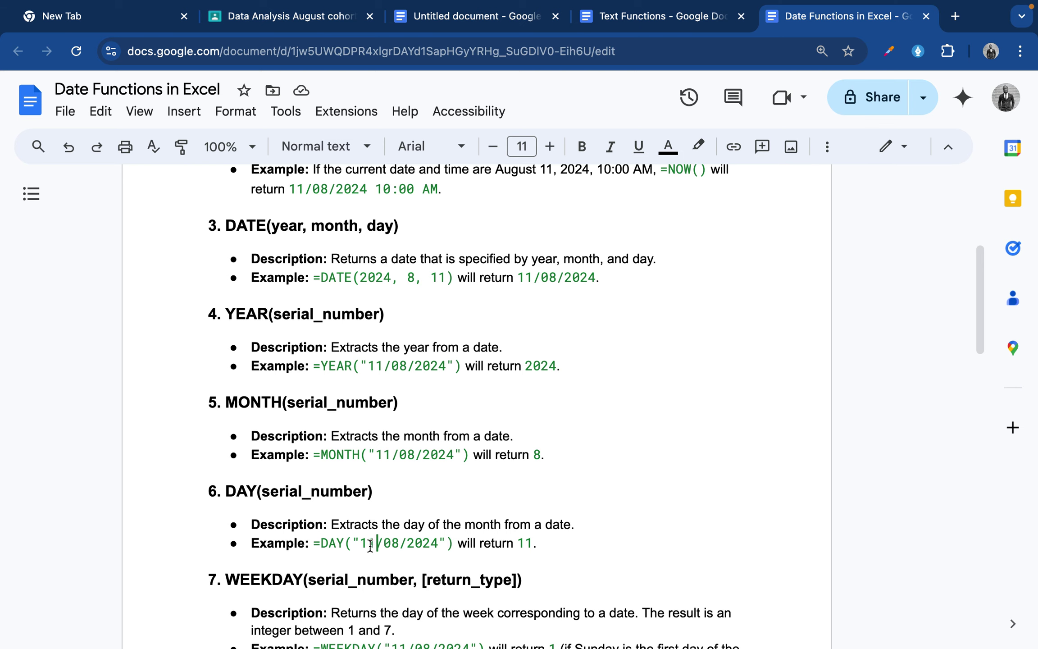
{"action": "left_click_drag", "start_coordinate": [376, 543], "coordinate": [363, 545]}
{"action": "scroll", "coordinate": [363, 545], "scroll_direction": "down", "scroll_amount": 3}
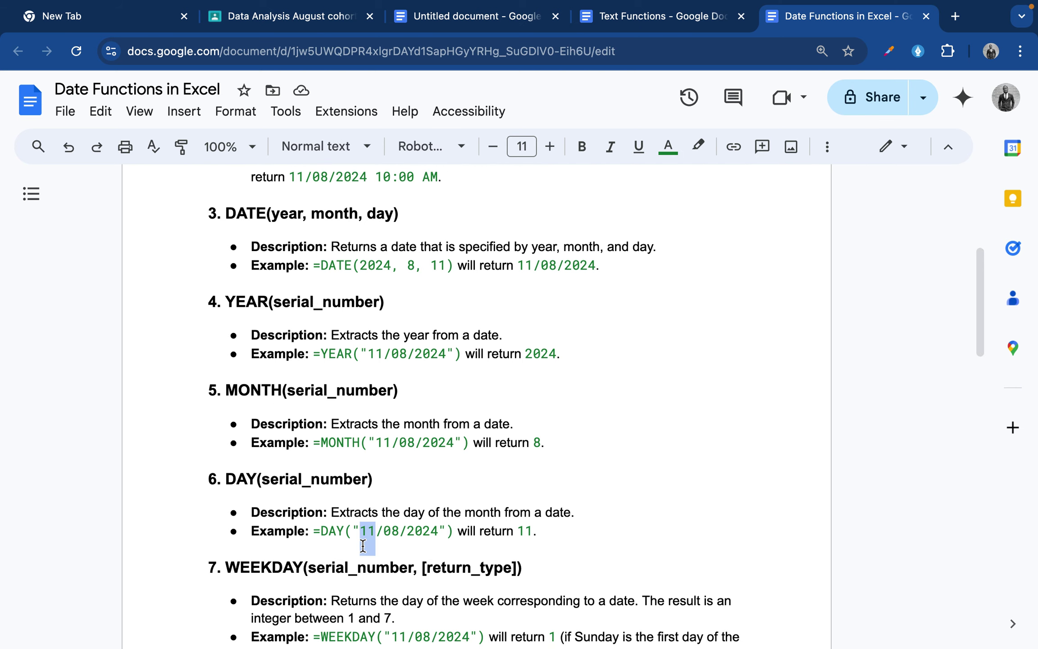
{"action": "scroll", "coordinate": [363, 545], "scroll_direction": "down", "scroll_amount": 8}
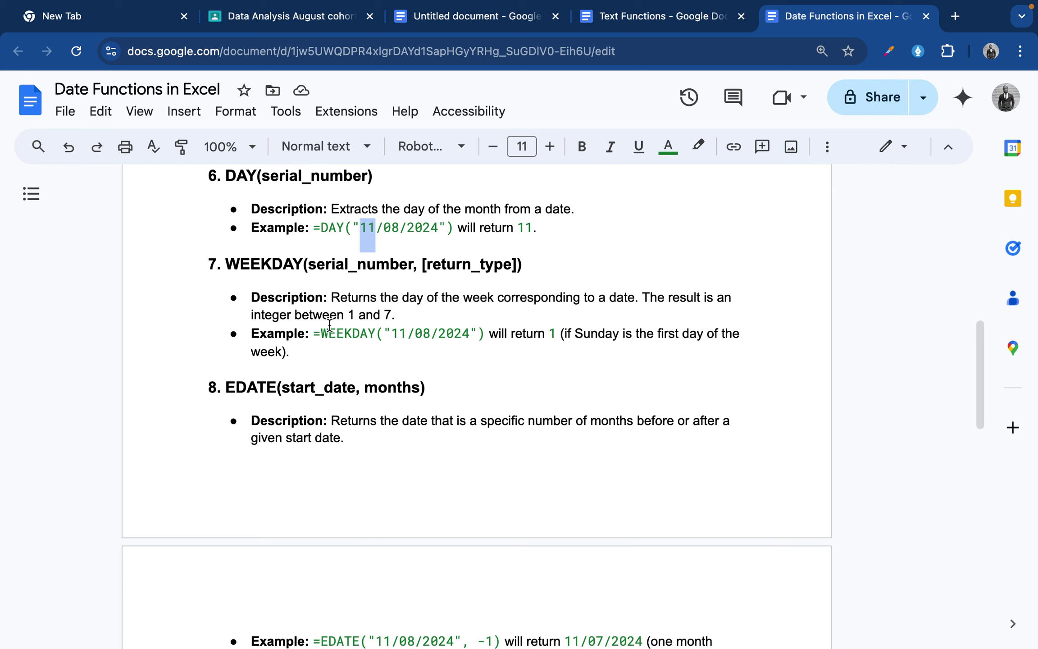
Switch to Excel and start an EDATE formula in cell E1 with C1 as the start date
{"action": "mouse_move", "coordinate": [808, 647]}
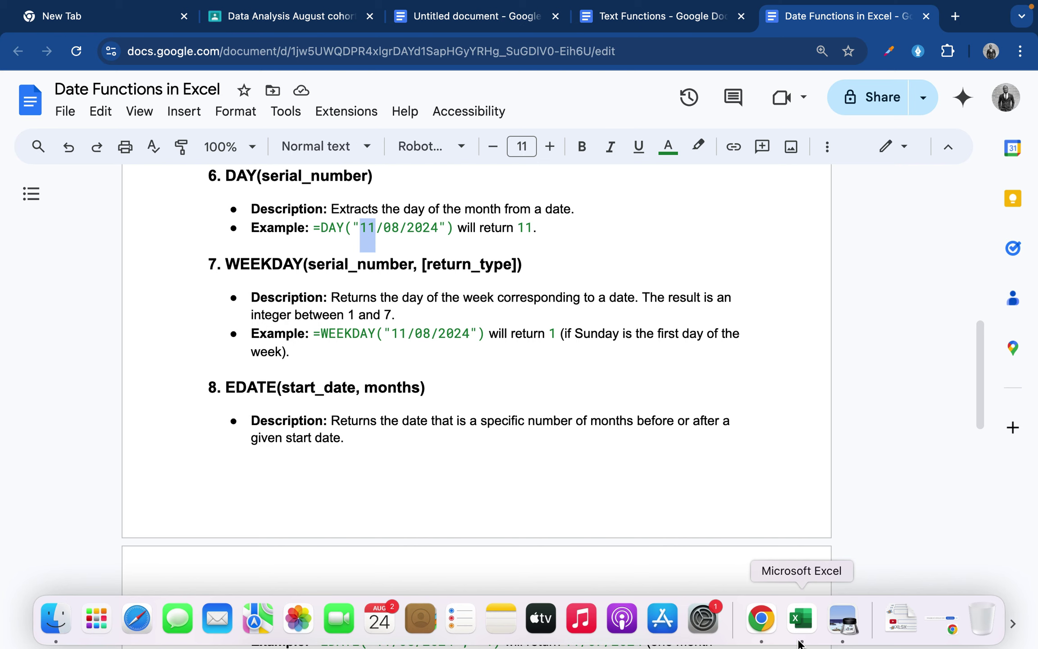
{"action": "left_click", "coordinate": [802, 620]}
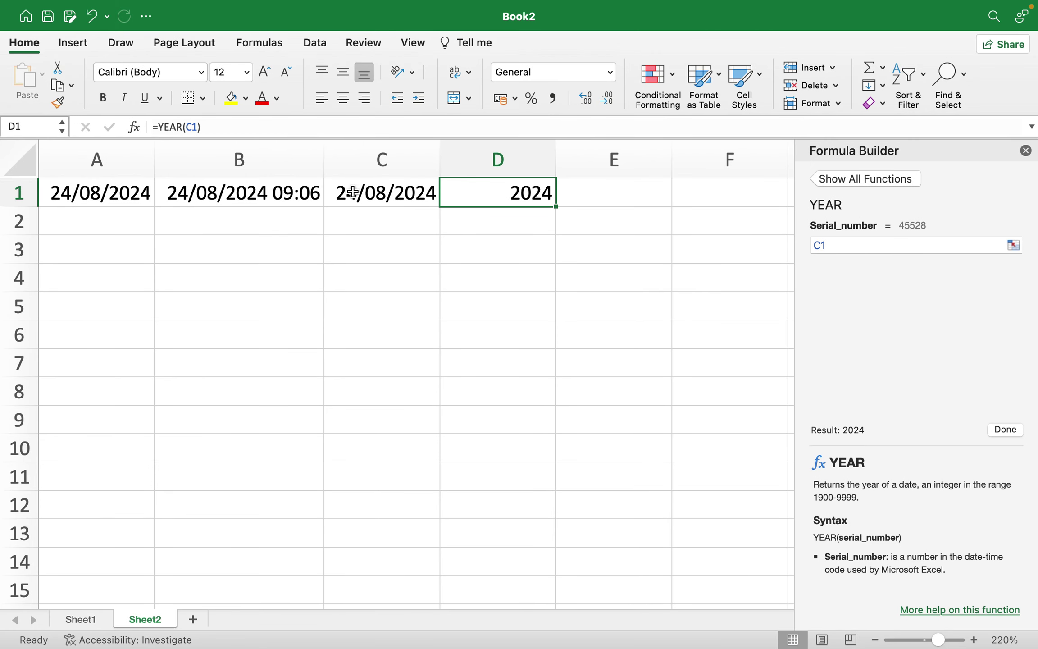
{"action": "left_click", "coordinate": [593, 192]}
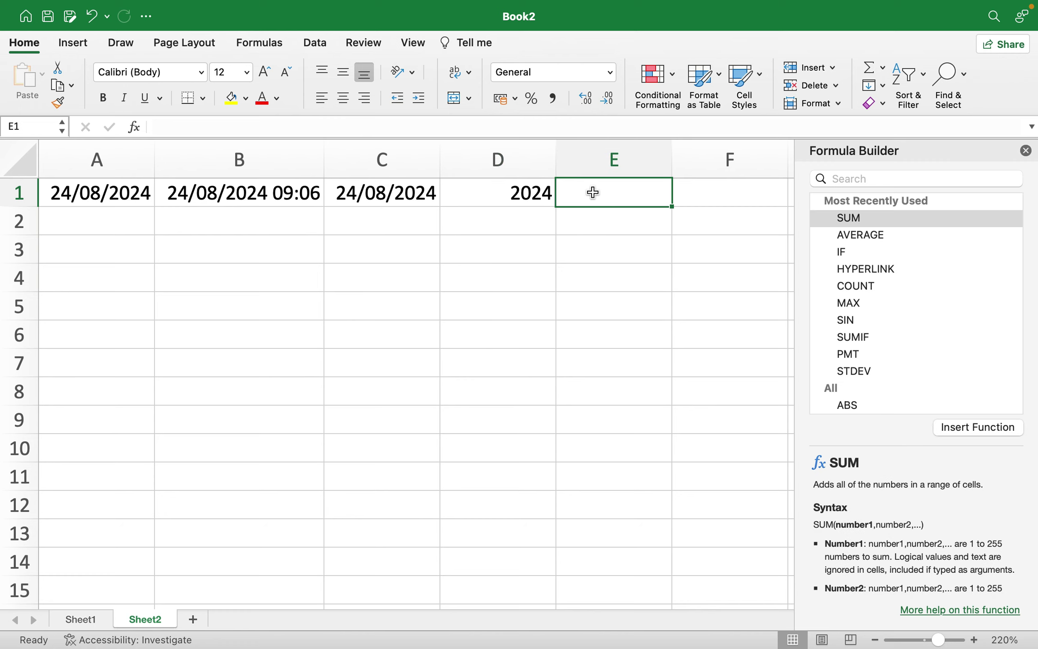
{"action": "type", "text": "e"}
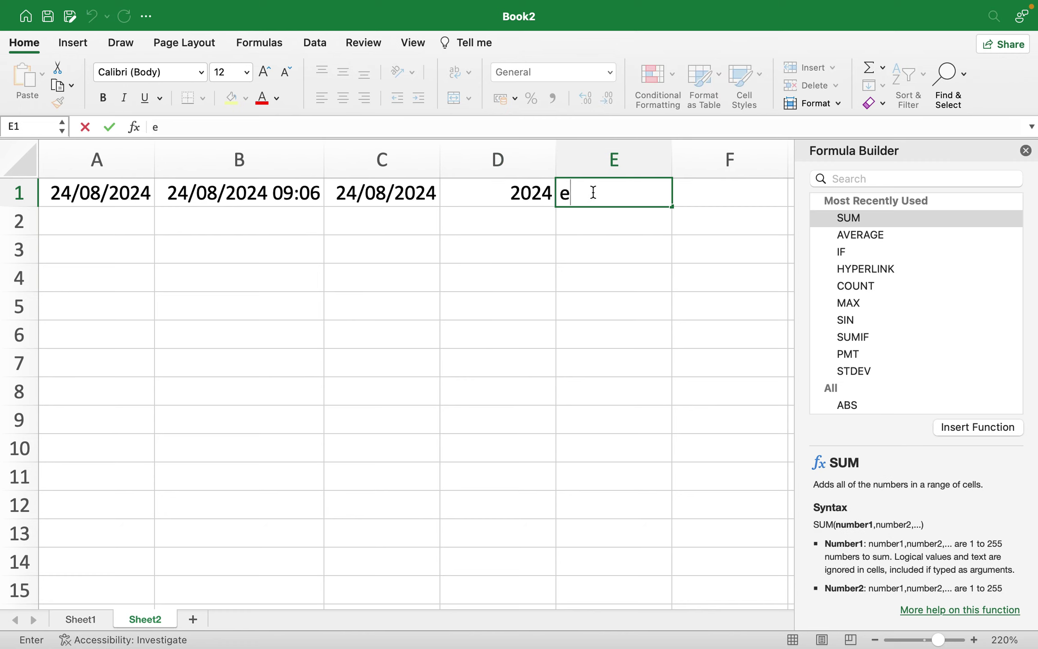
{"action": "type", "text": "da"}
{"action": "key", "text": "BackSpace"}
{"action": "key", "text": "BackSpace"}
{"action": "key", "text": "BackSpace"}
{"action": "type", "text": "=ed"}
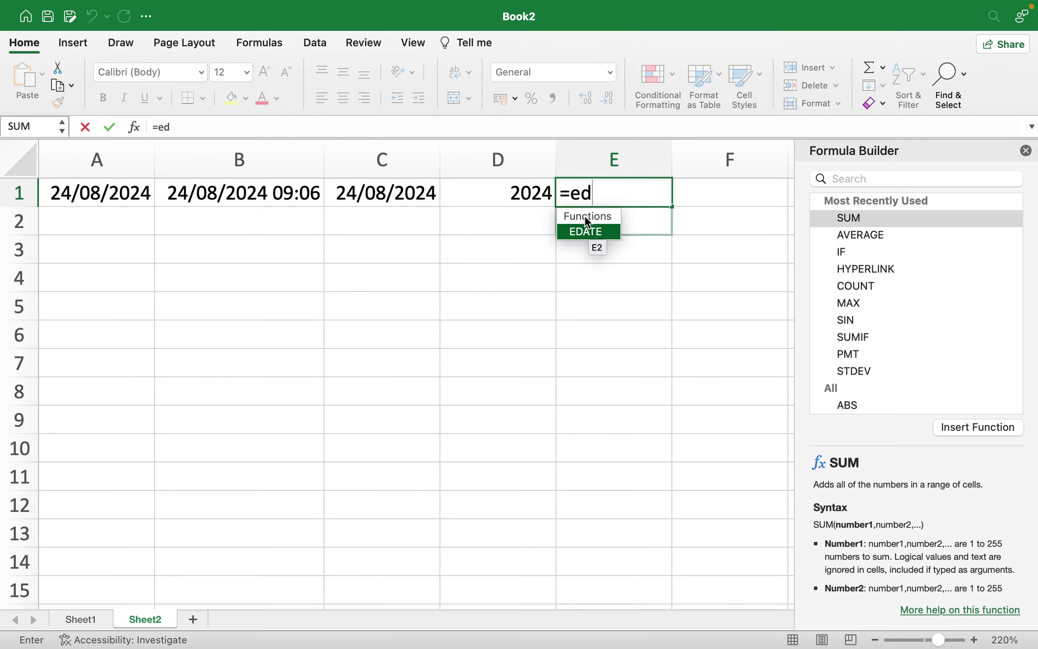
{"action": "double_click", "coordinate": [587, 231]}
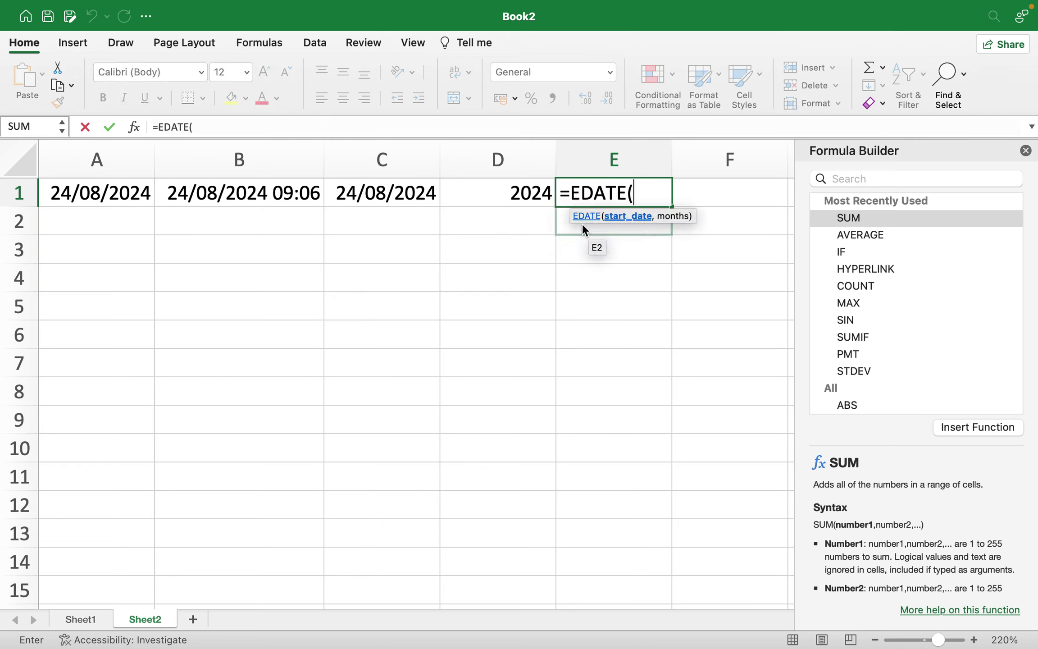
{"action": "left_click", "coordinate": [415, 201]}
{"action": "key", "text": "Return"}
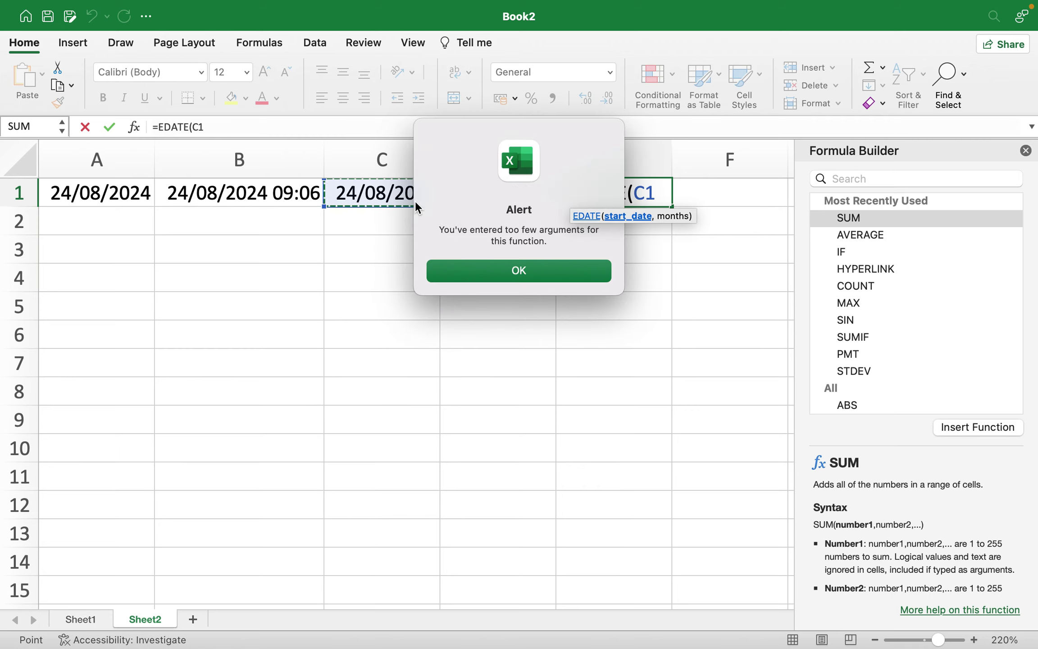
{"action": "left_click", "coordinate": [489, 275]}
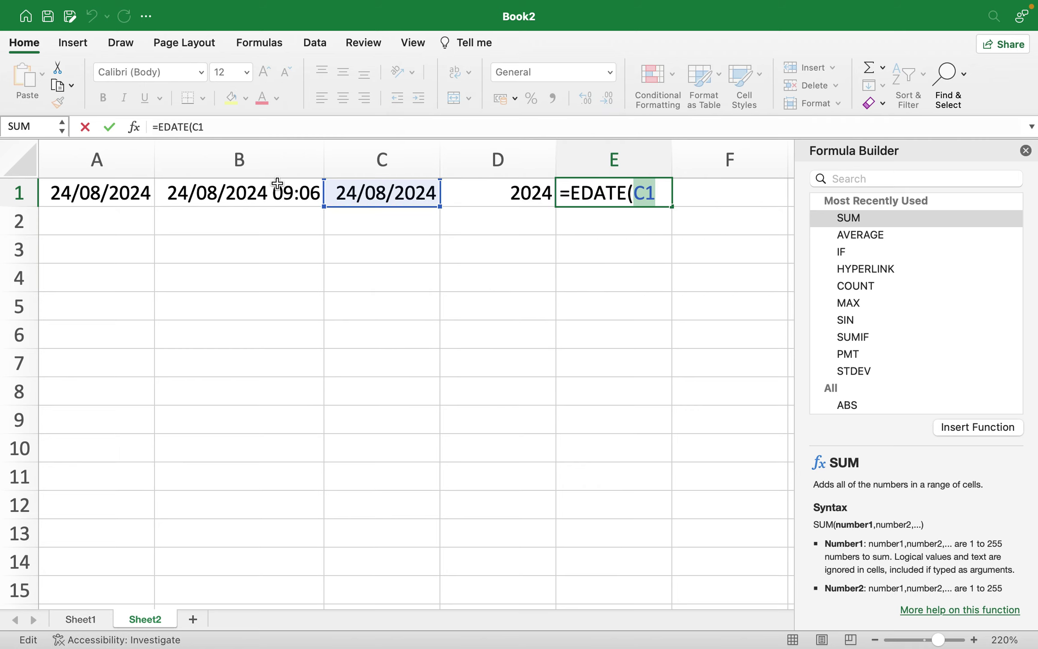
Open the EDATE function's arguments and switch to Chrome to recheck the WEEKDAY and EDATE entries in the document
{"action": "left_click", "coordinate": [134, 127]}
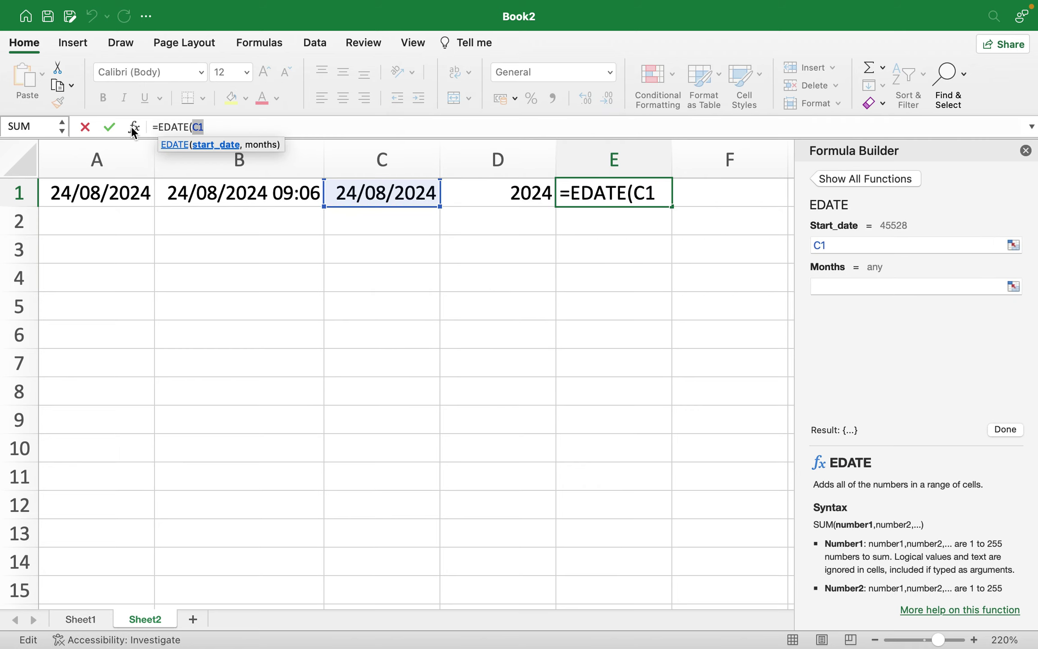
{"action": "left_click", "coordinate": [834, 286]}
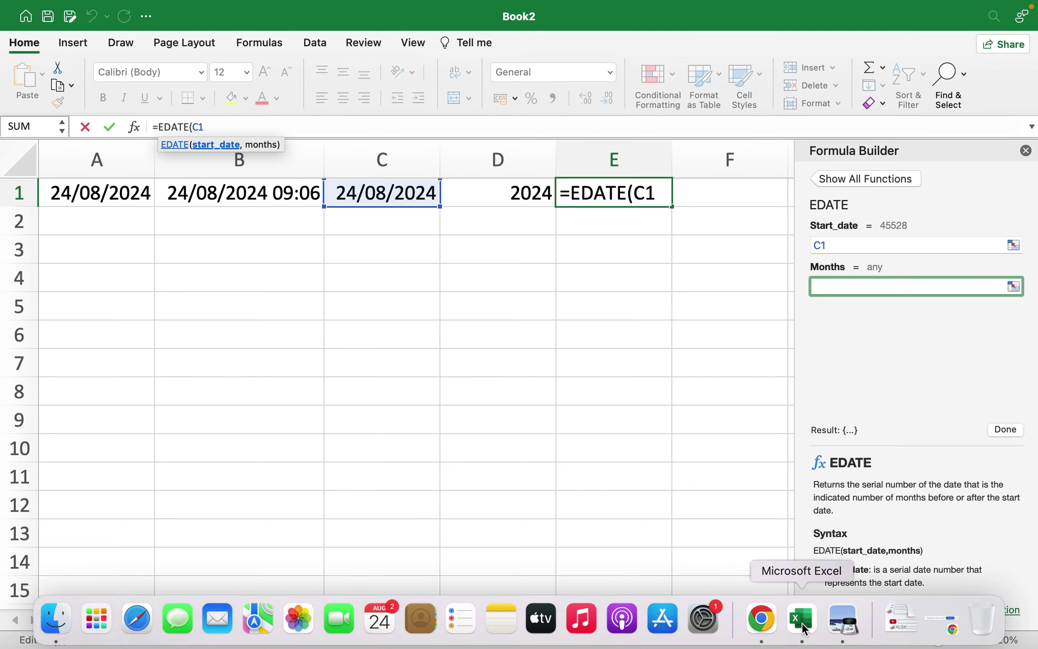
{"action": "left_click", "coordinate": [765, 624]}
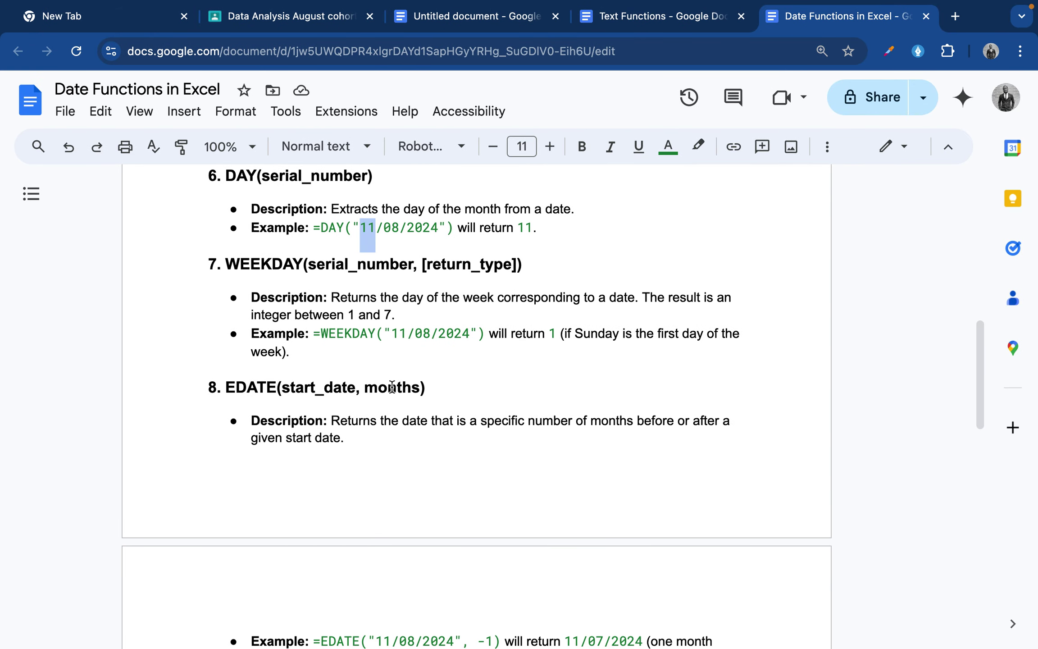
{"action": "scroll", "coordinate": [417, 388], "scroll_direction": "up", "scroll_amount": 1}
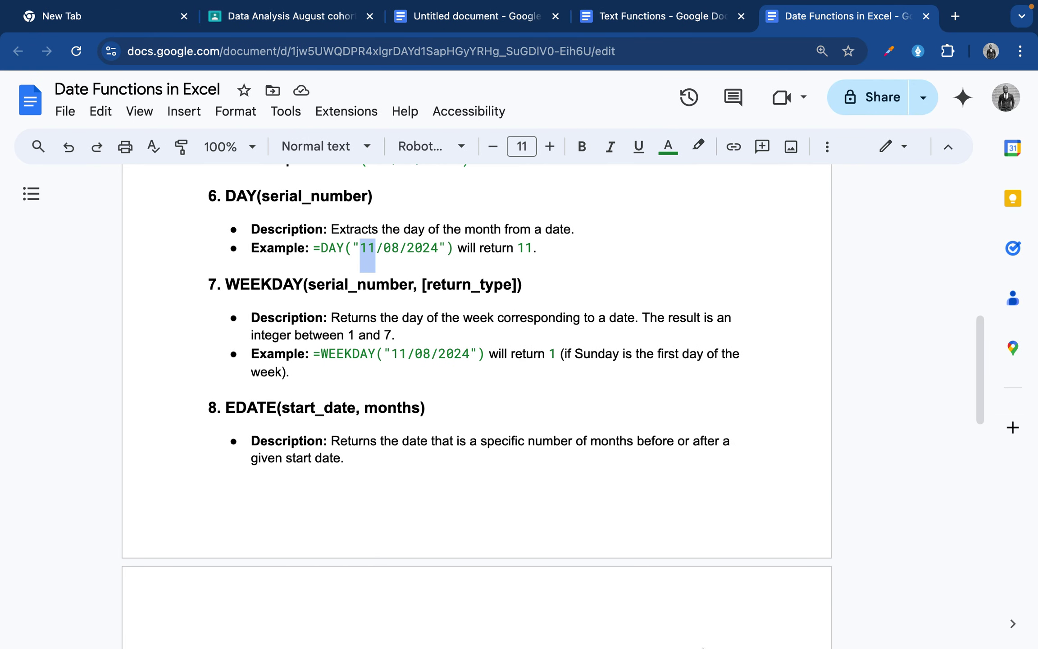
Switch to Excel and replace EDATE with WEEKDAY in cell E1 to make the formula =WEEKDAY(C1)
{"action": "mouse_move", "coordinate": [703, 644]}
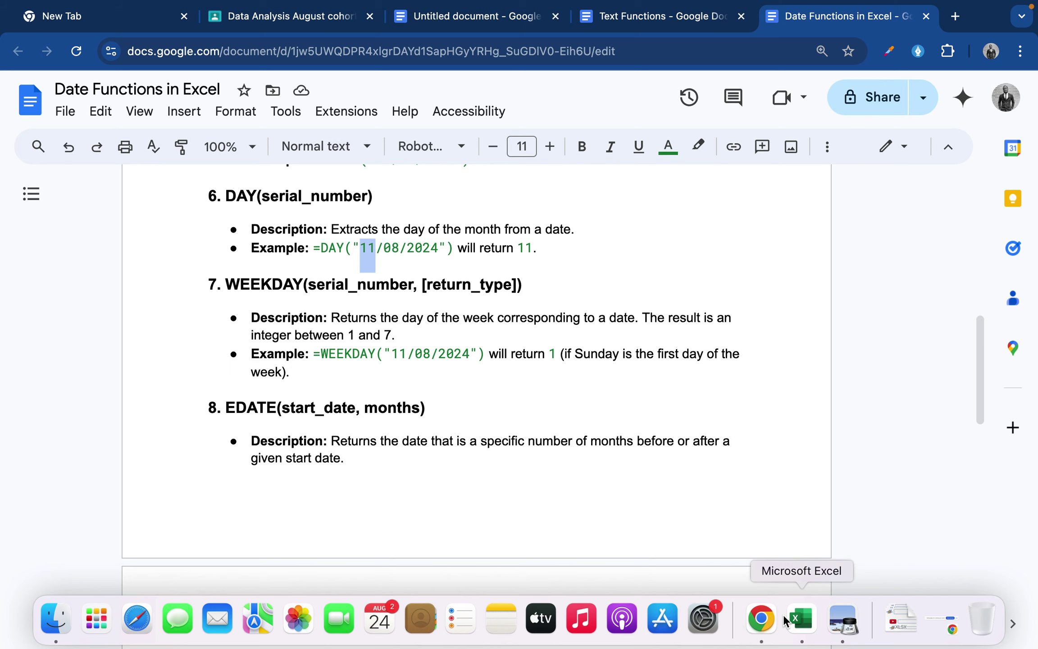
{"action": "left_click", "coordinate": [805, 624]}
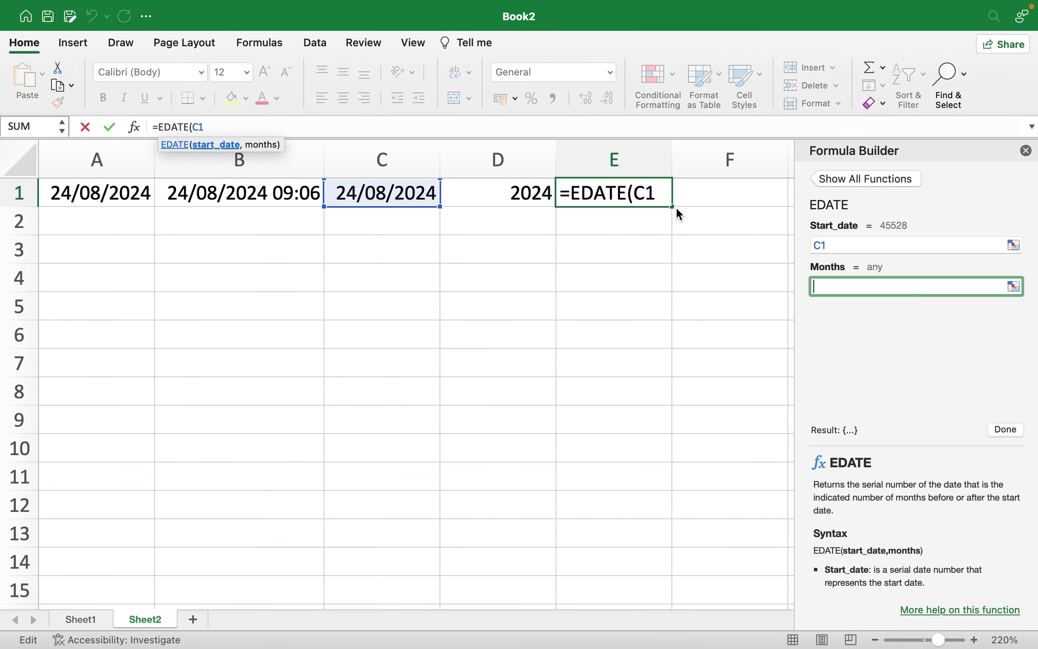
{"action": "double_click", "coordinate": [623, 196]}
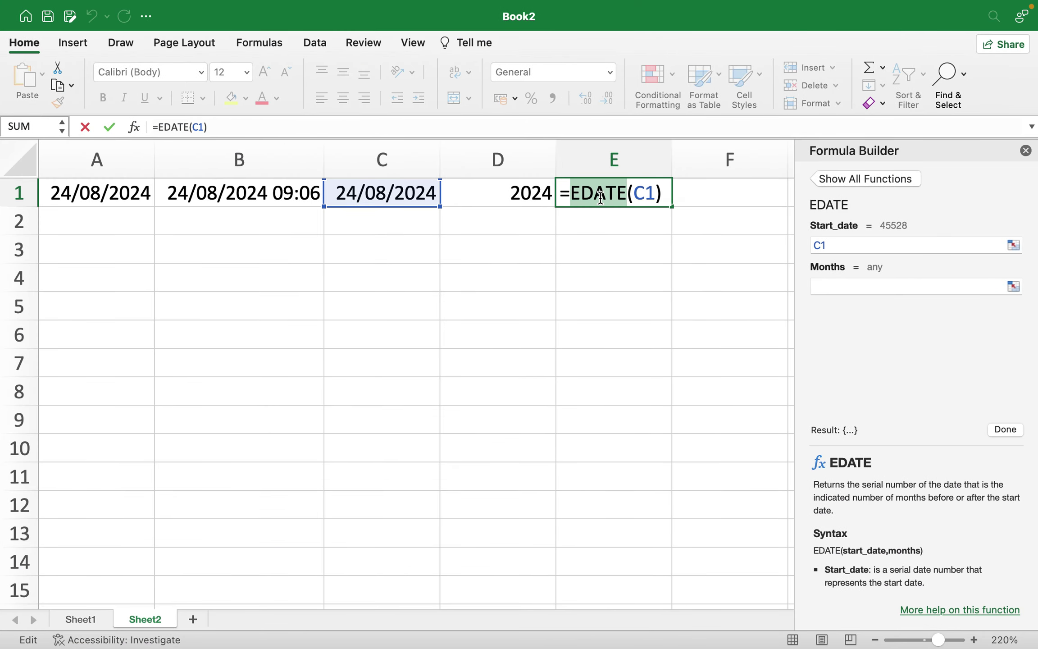
{"action": "type", "text": "Wee"}
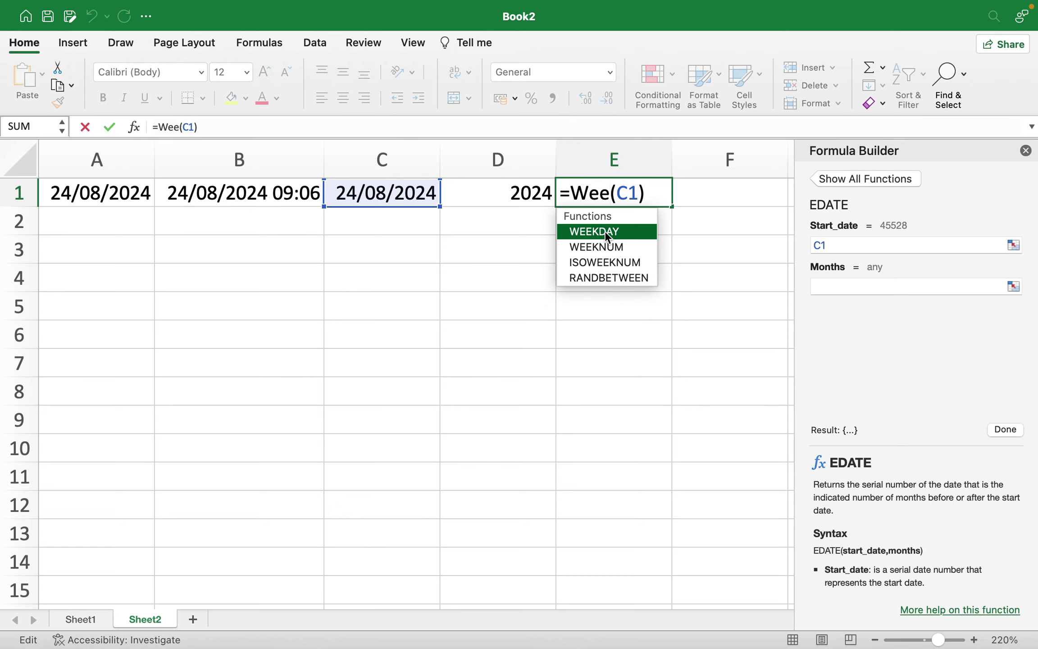
{"action": "double_click", "coordinate": [604, 230]}
{"action": "key", "text": "Return"}
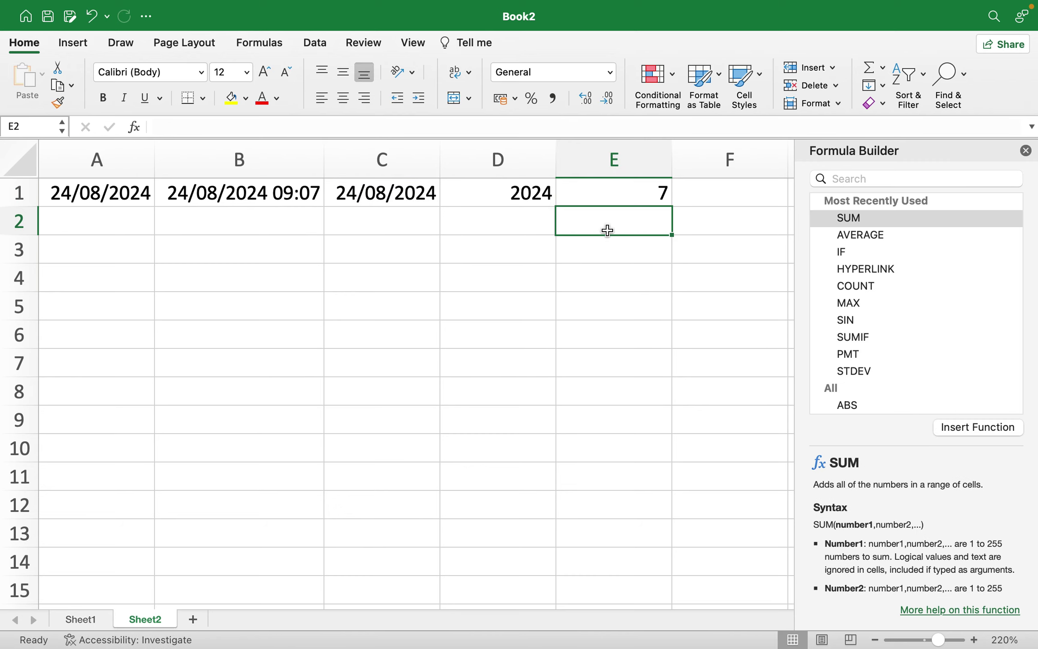
{"action": "left_click", "coordinate": [650, 196]}
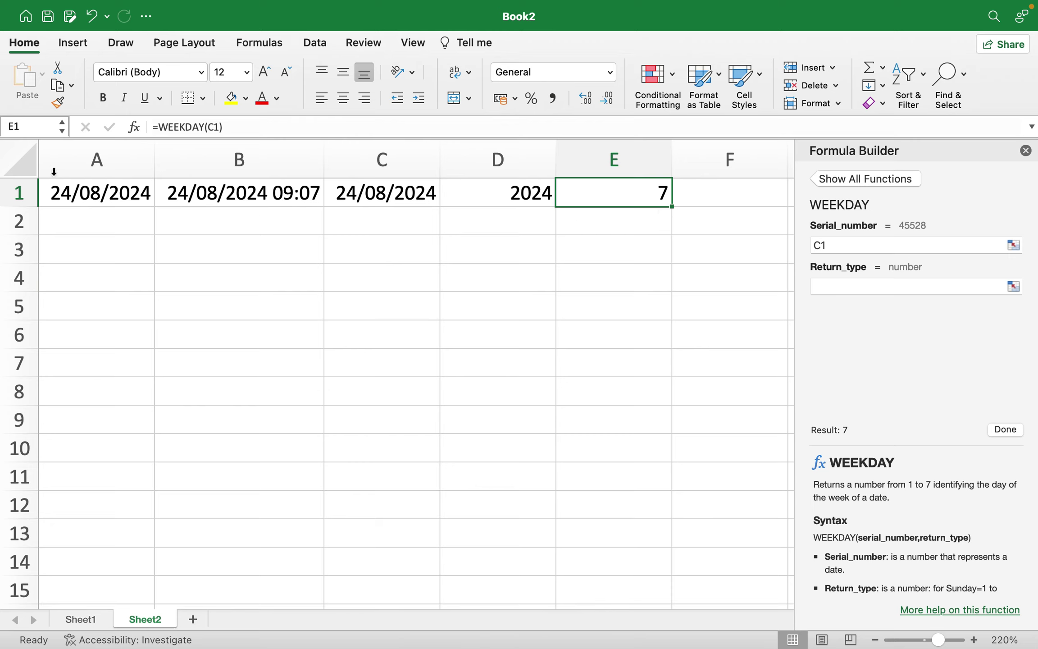
Insert a new row above row 1 and enter the headings Today in A1 and Now in B1
{"action": "right_click", "coordinate": [2, 192]}
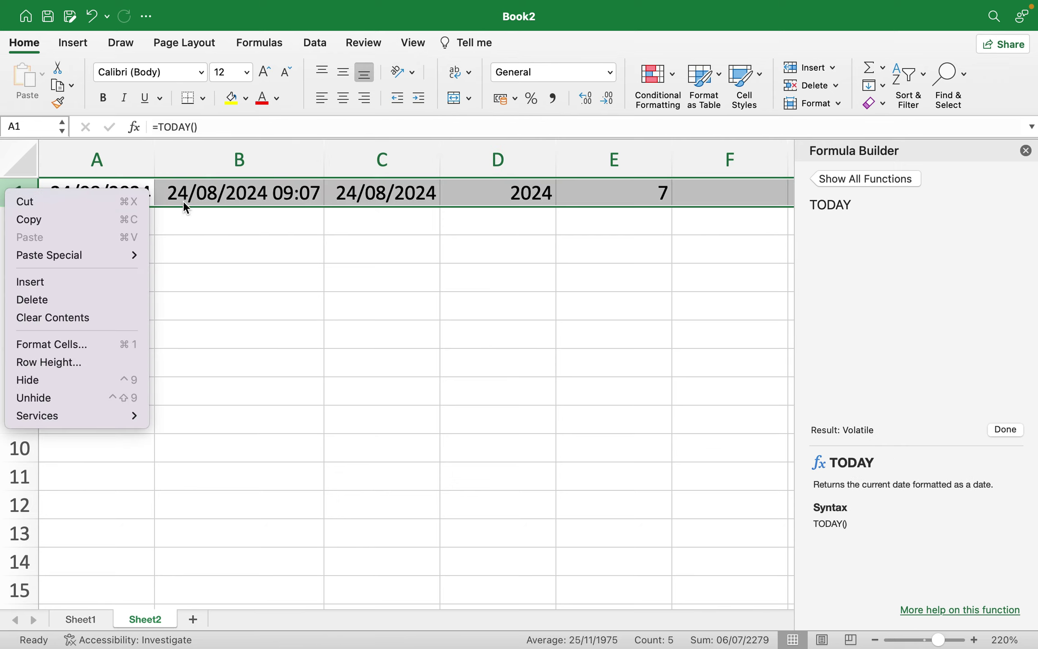
{"action": "key", "text": "Escape"}
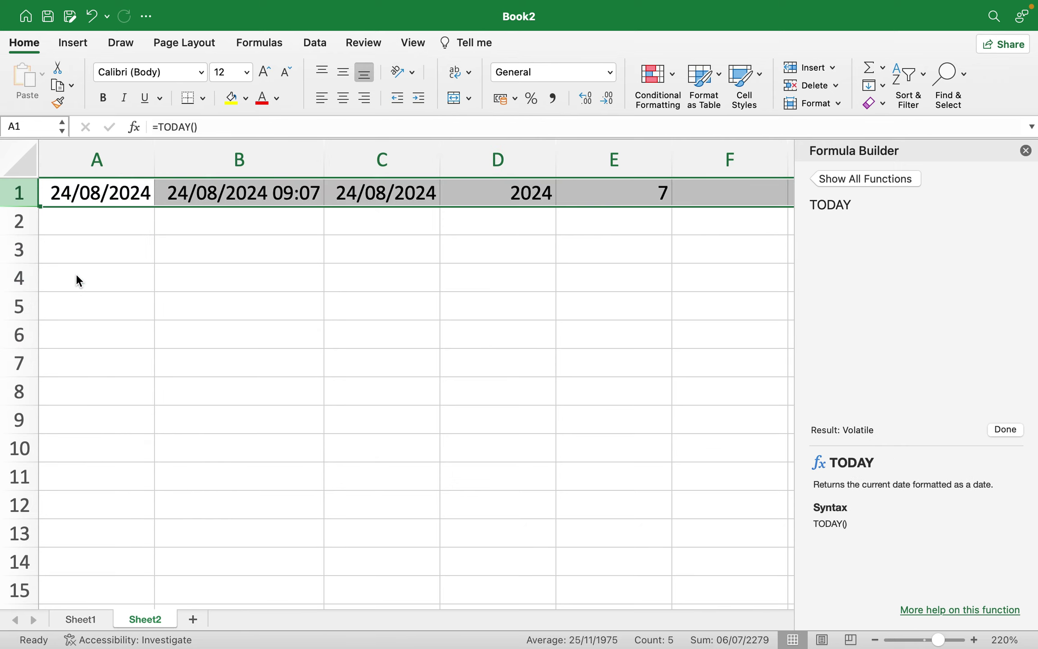
{"action": "left_click", "coordinate": [104, 188]}
{"action": "type", "text": "Today"}
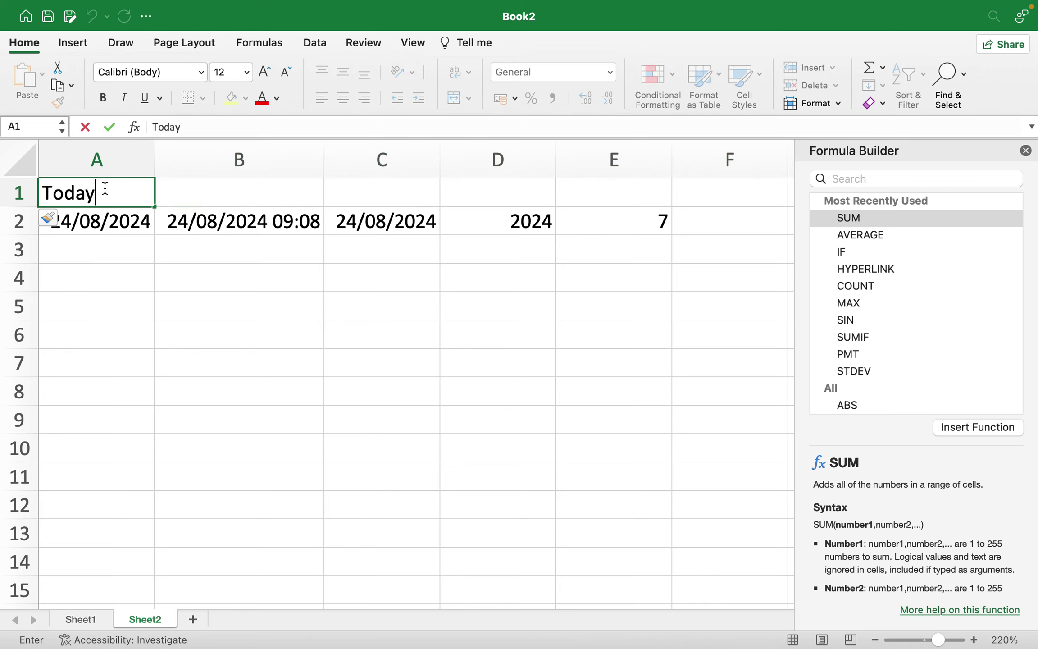
{"action": "key", "text": "Tab"}
{"action": "type", "text": "Now"}
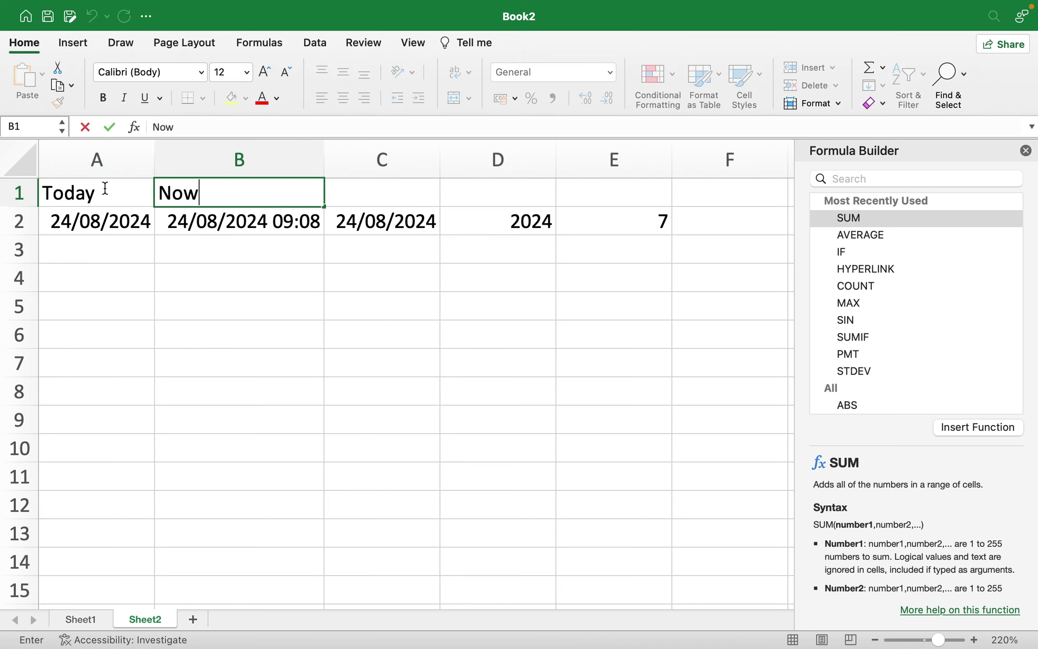
Enter the headings Date, Year and Weekday in cells C1 to E1
{"action": "left_click", "coordinate": [385, 188]}
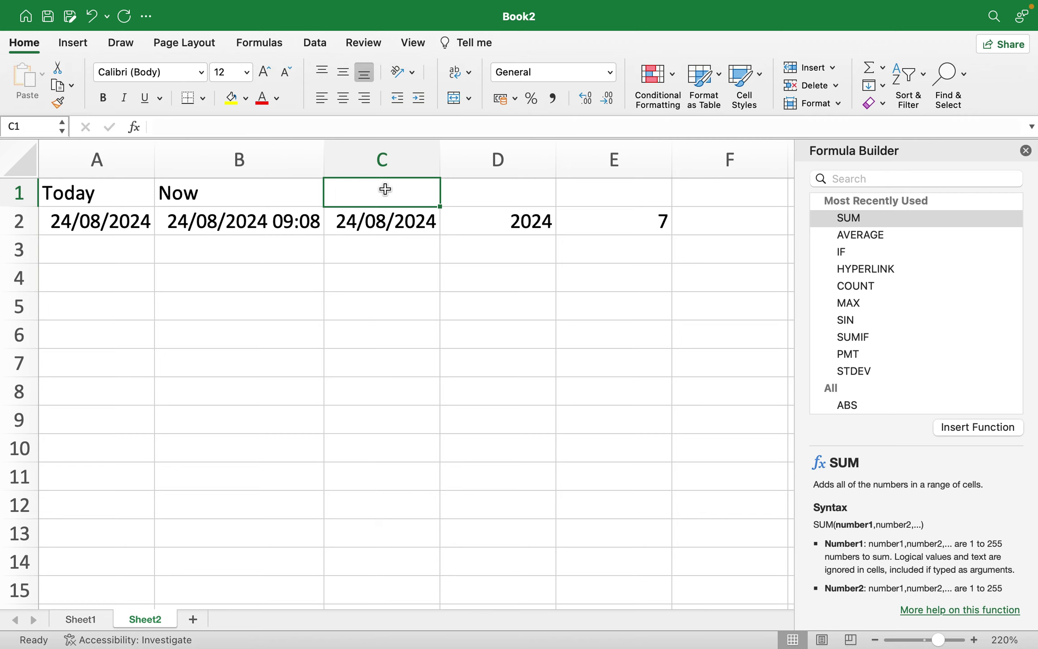
{"action": "type", "text": "Date"}
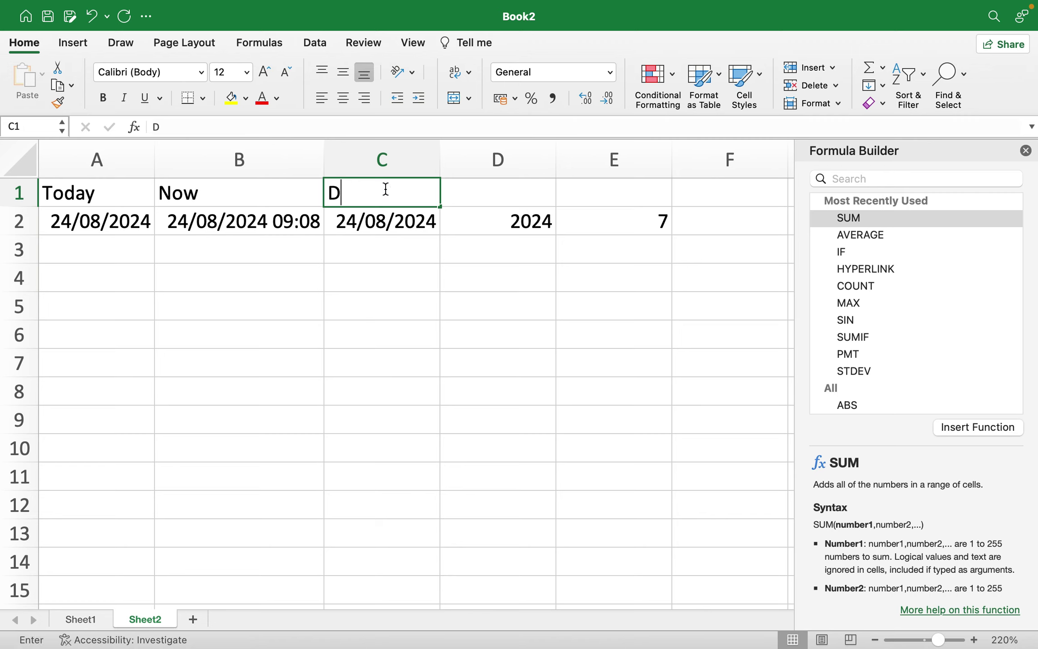
{"action": "left_click", "coordinate": [481, 193]}
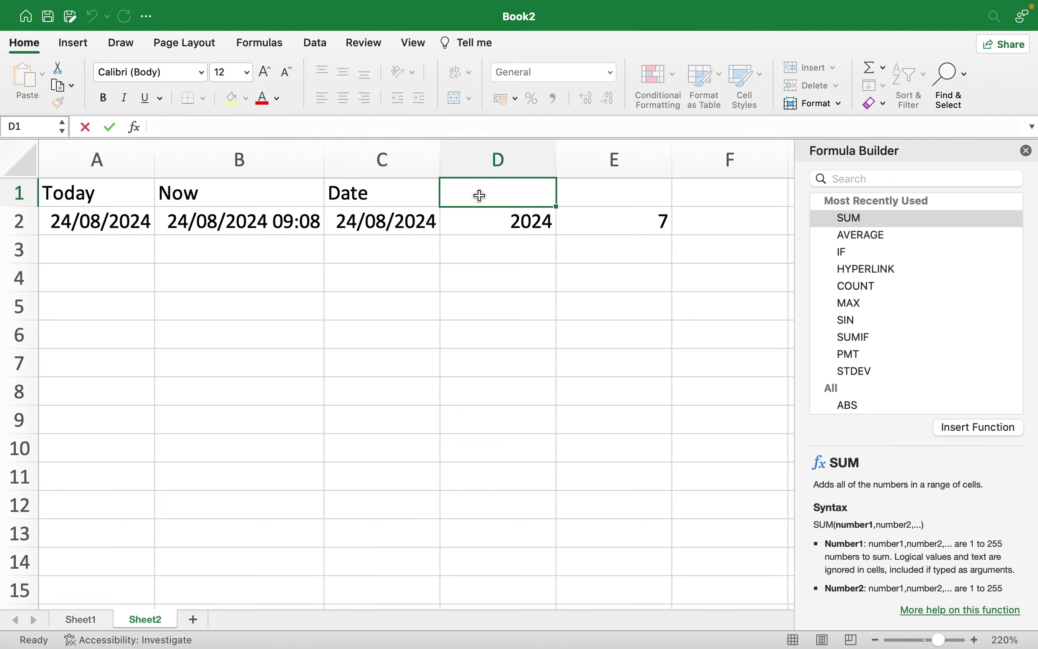
{"action": "type", "text": "Year"}
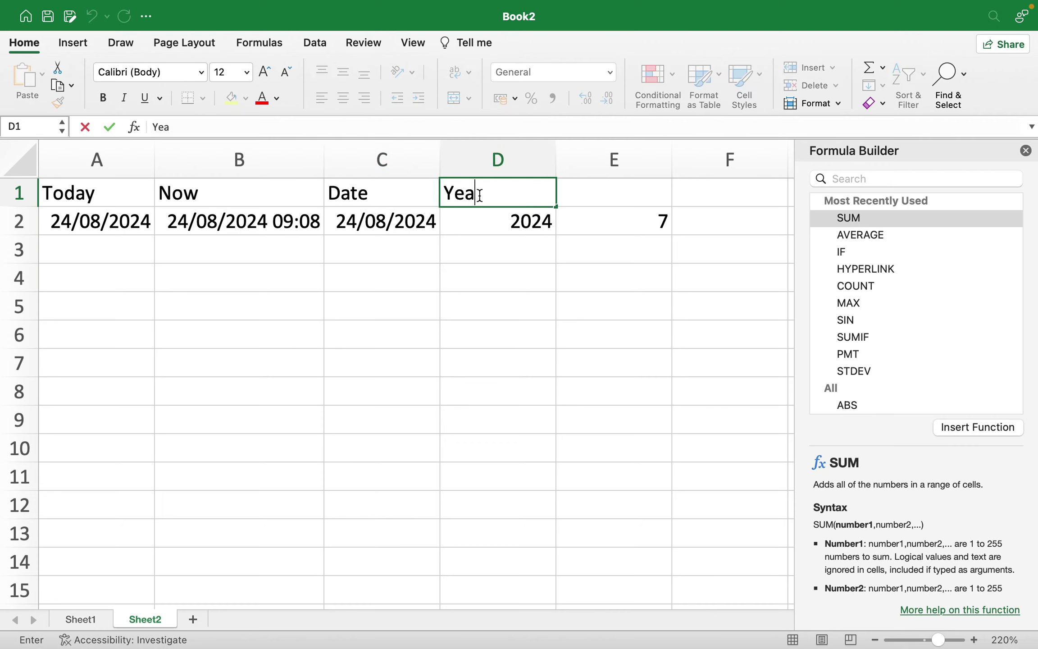
{"action": "left_click", "coordinate": [567, 194]}
{"action": "type", "text": "Weekday"}
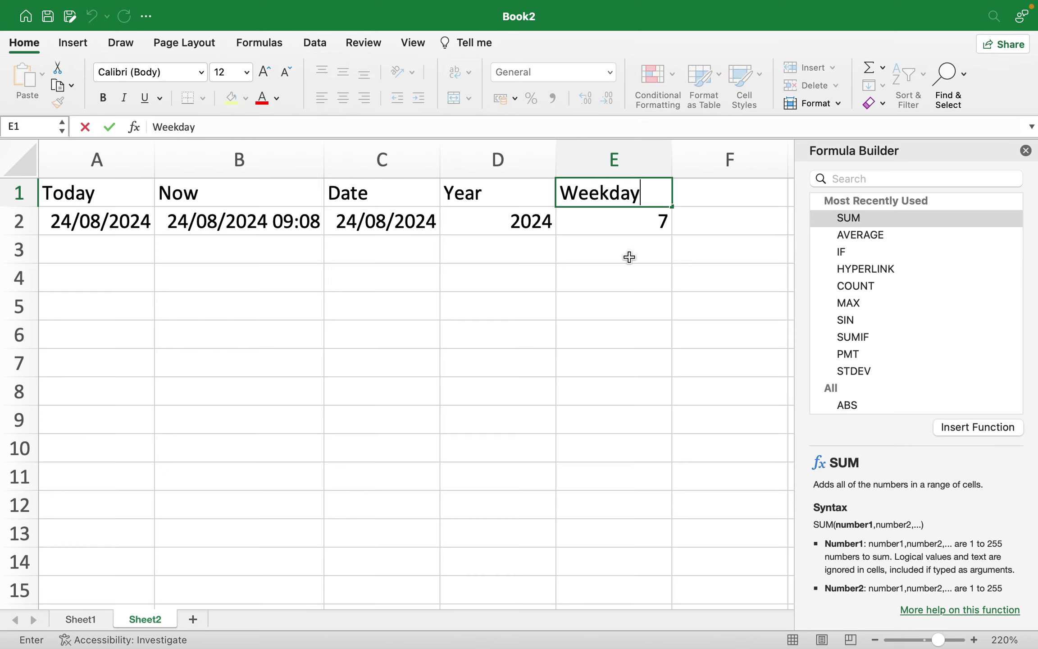
{"action": "left_click", "coordinate": [714, 202]}
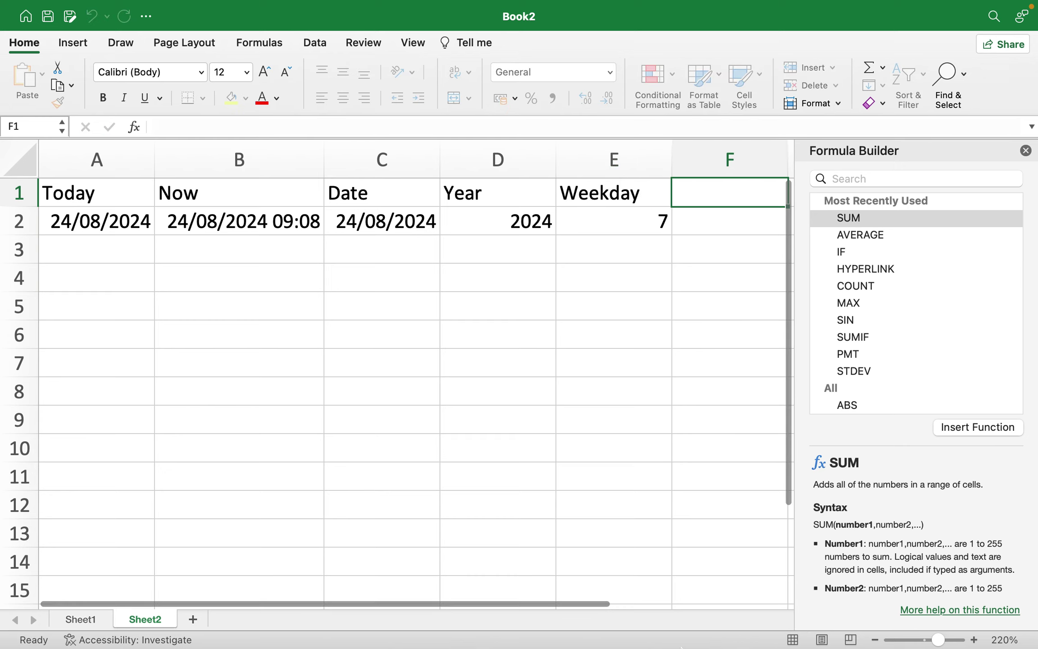
Switch to Chrome and read the EDATE and EOMONTH entries in the Date Functions in Excel document
{"action": "mouse_move", "coordinate": [662, 635]}
{"action": "left_click", "coordinate": [762, 636]}
{"action": "scroll", "coordinate": [408, 393], "scroll_direction": "down", "scroll_amount": 3}
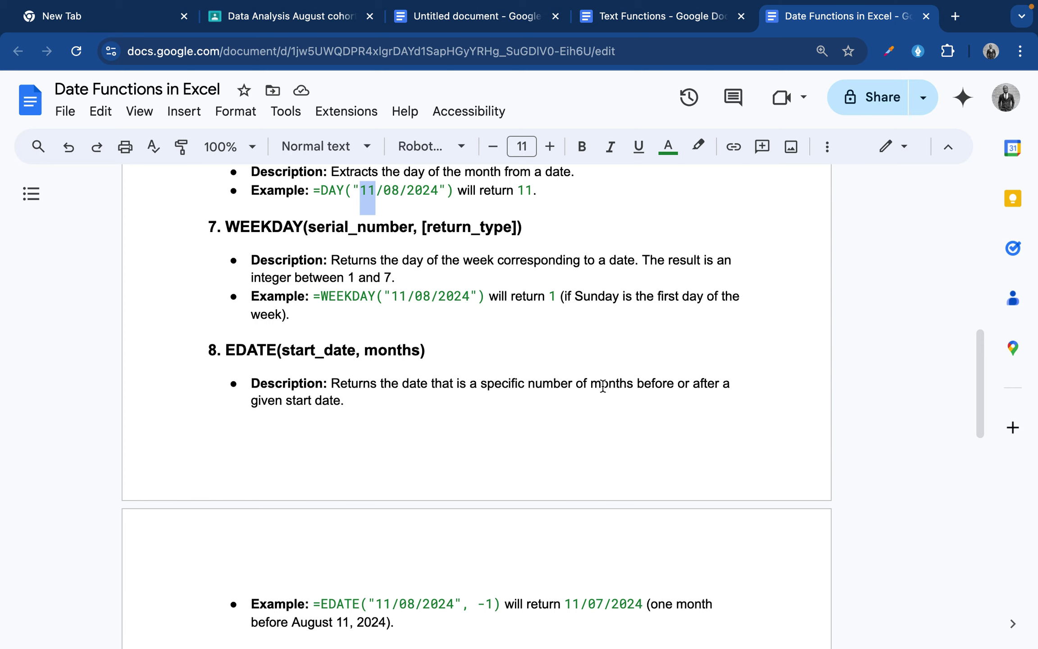
{"action": "scroll", "coordinate": [374, 408], "scroll_direction": "down", "scroll_amount": 3}
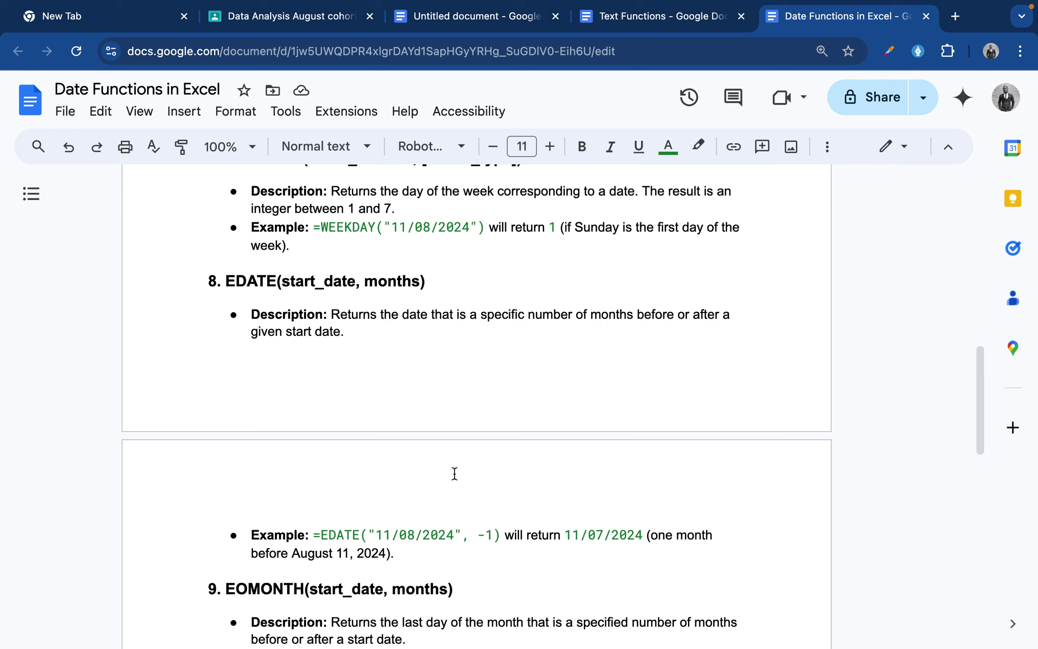
{"action": "scroll", "coordinate": [459, 440], "scroll_direction": "down", "scroll_amount": 4}
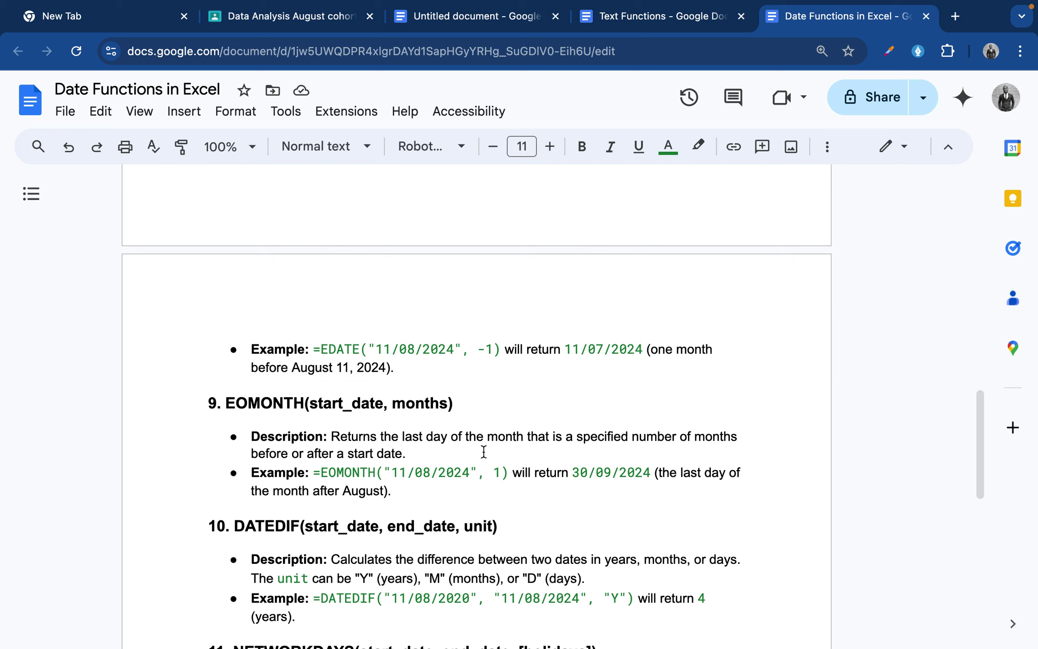
{"action": "mouse_move", "coordinate": [622, 631]}
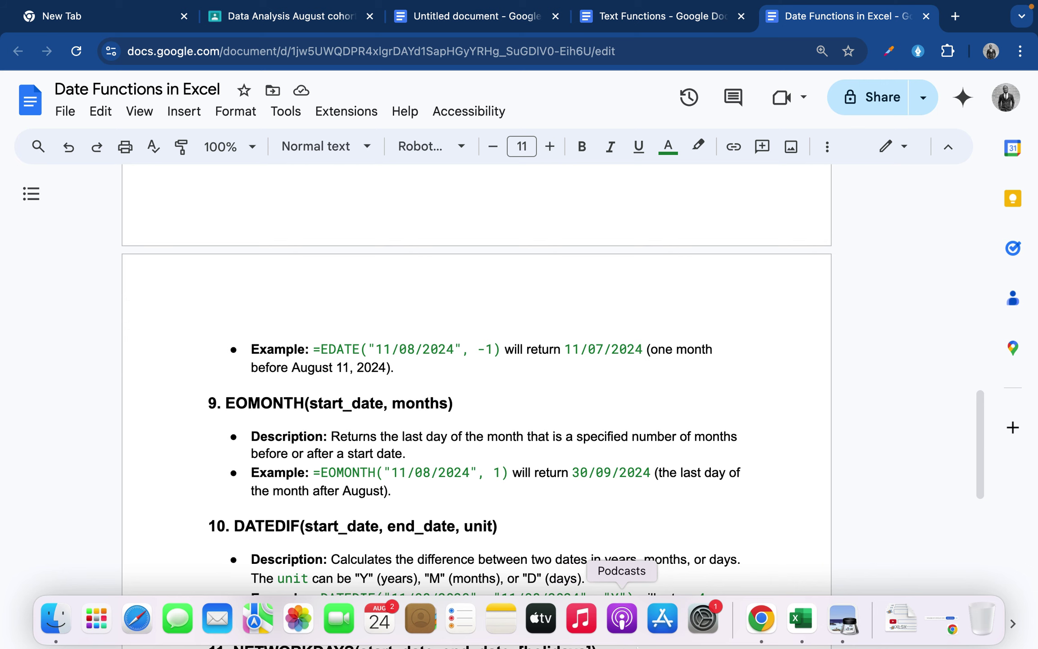
Switch to Excel, label cell F1 Edate and enter the formula =EDATE(C2, 5) in F2
{"action": "left_click", "coordinate": [802, 620]}
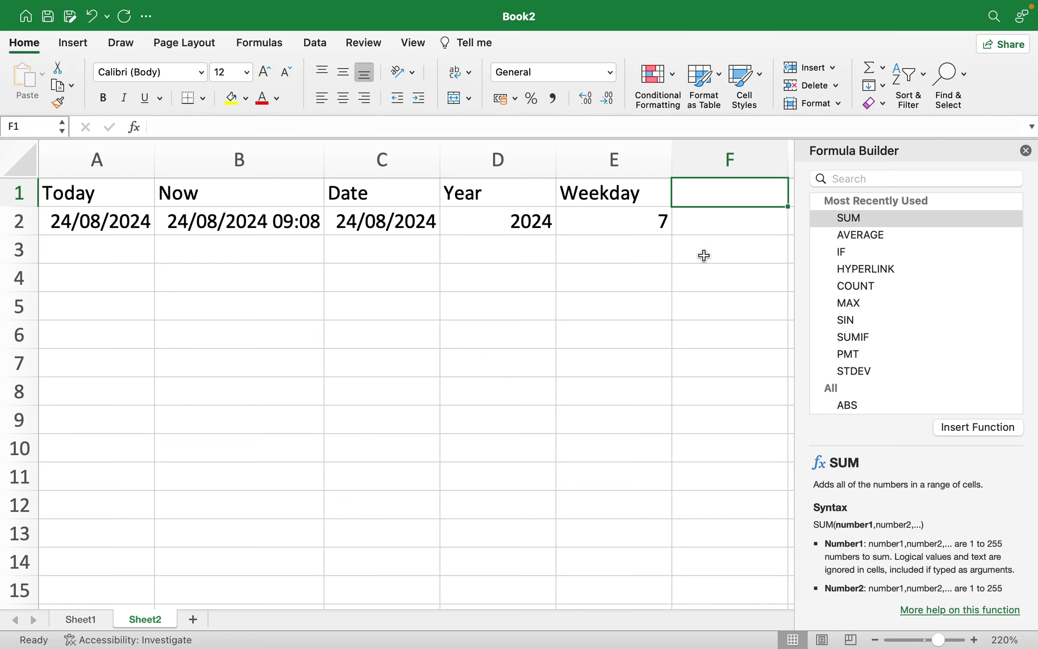
{"action": "type", "text": "EDate"}
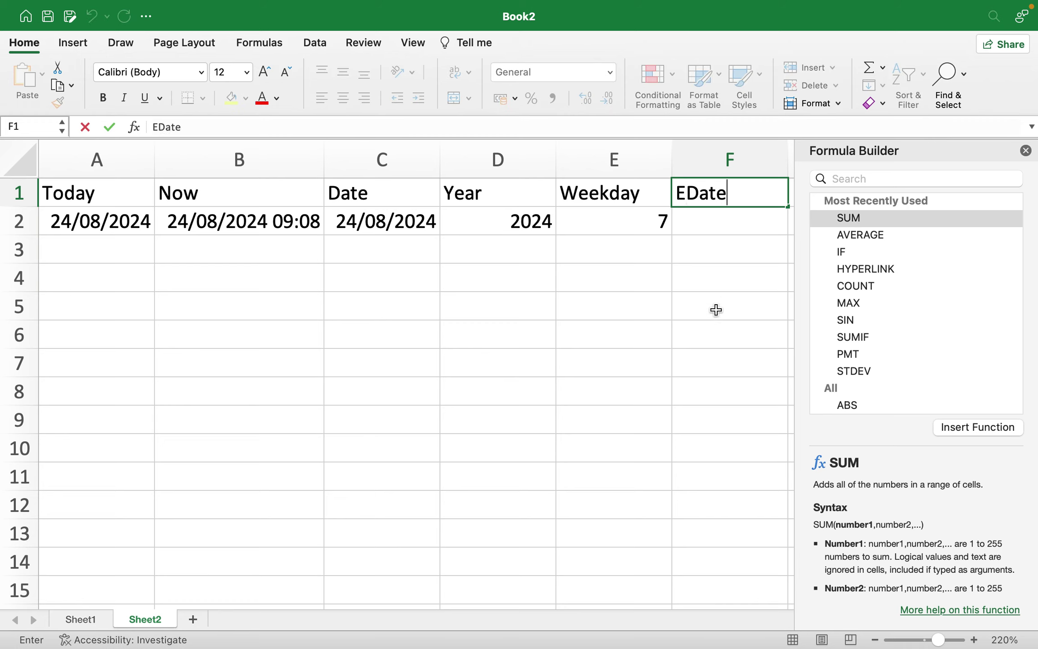
{"action": "left_click", "coordinate": [704, 215]}
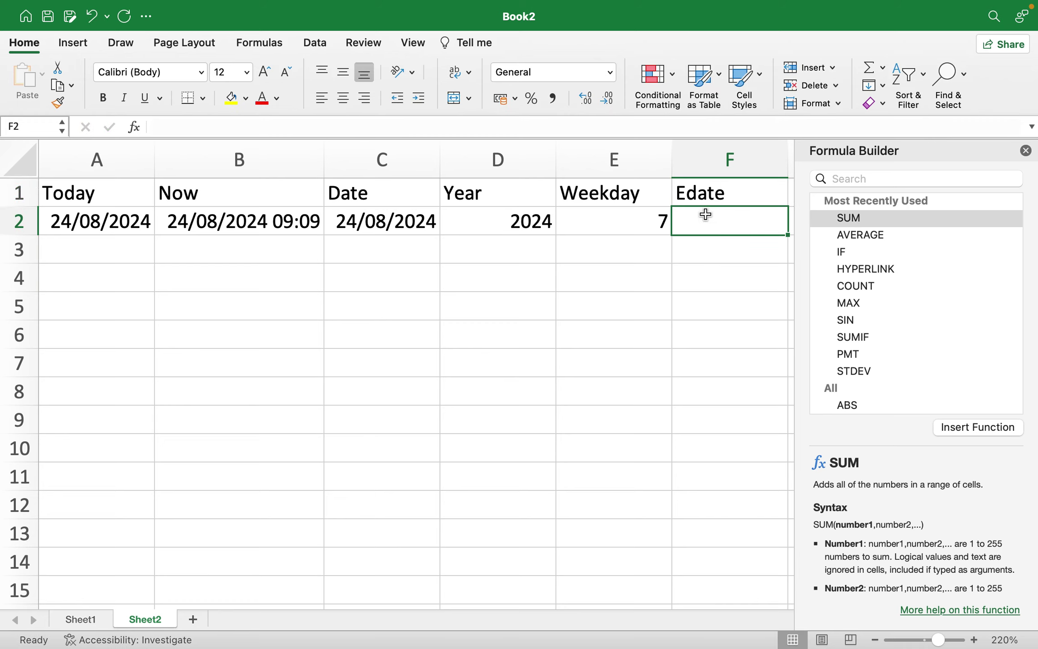
{"action": "type", "text": "=Eda"}
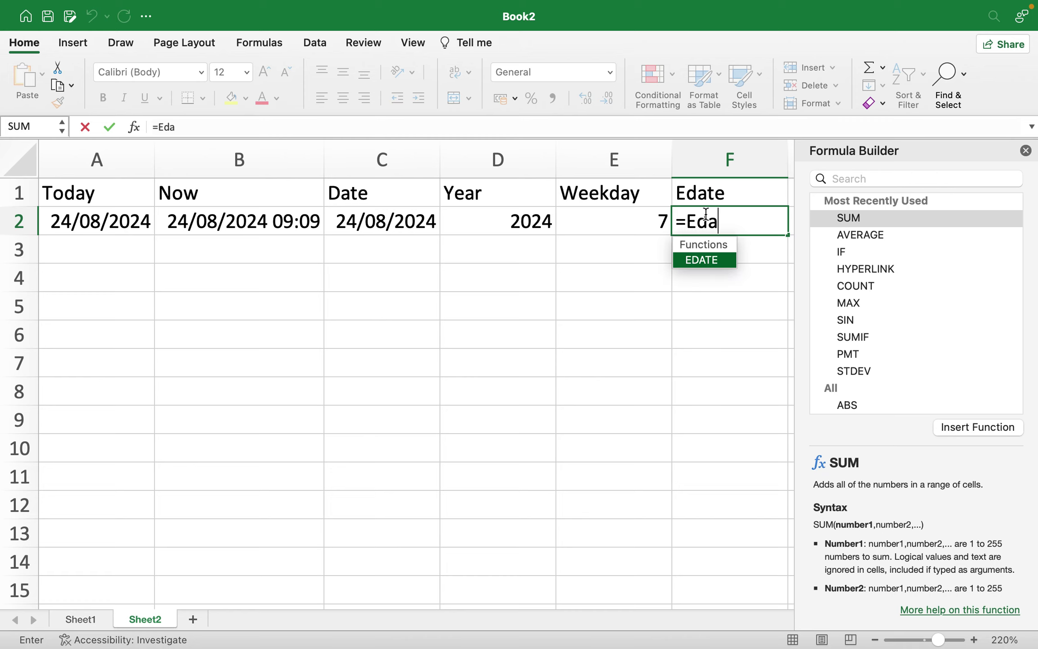
{"action": "key", "text": "Tab"}
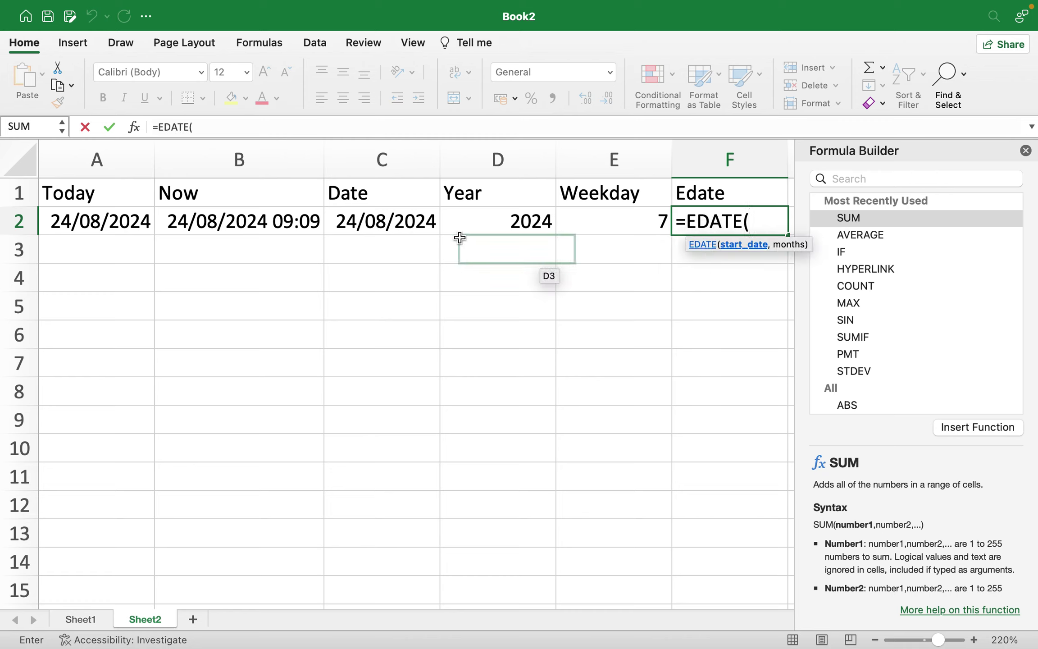
{"action": "left_click", "coordinate": [362, 221]}
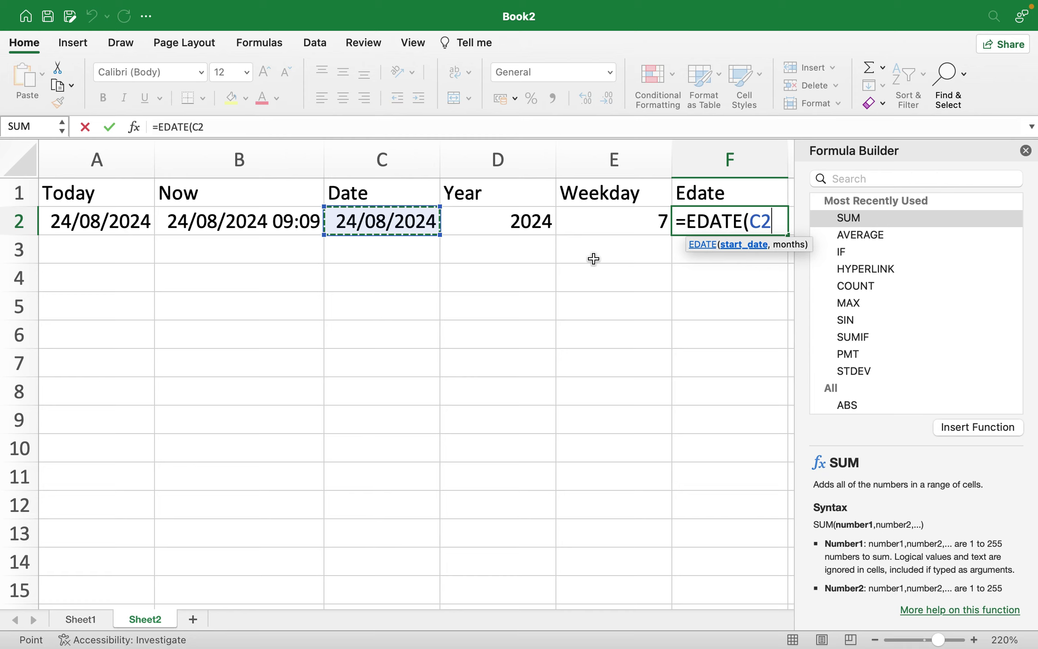
{"action": "type", "text": ","}
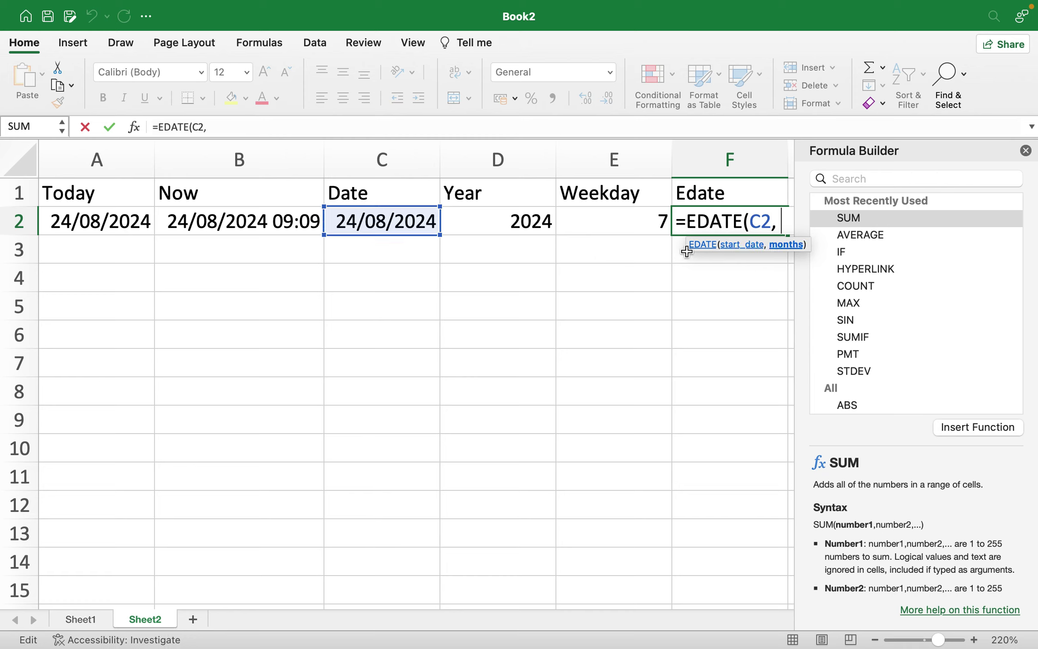
{"action": "type", "text": " 5)"}
{"action": "key", "text": "Return"}
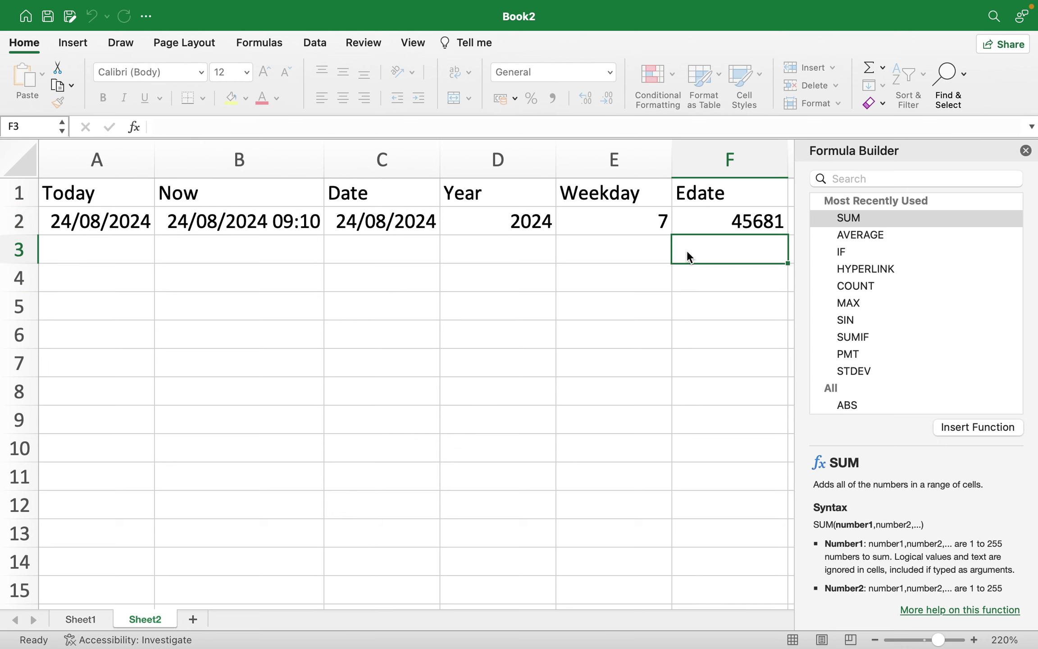
Format the EDATE result in cell F2 as Short Date
{"action": "left_click", "coordinate": [743, 224]}
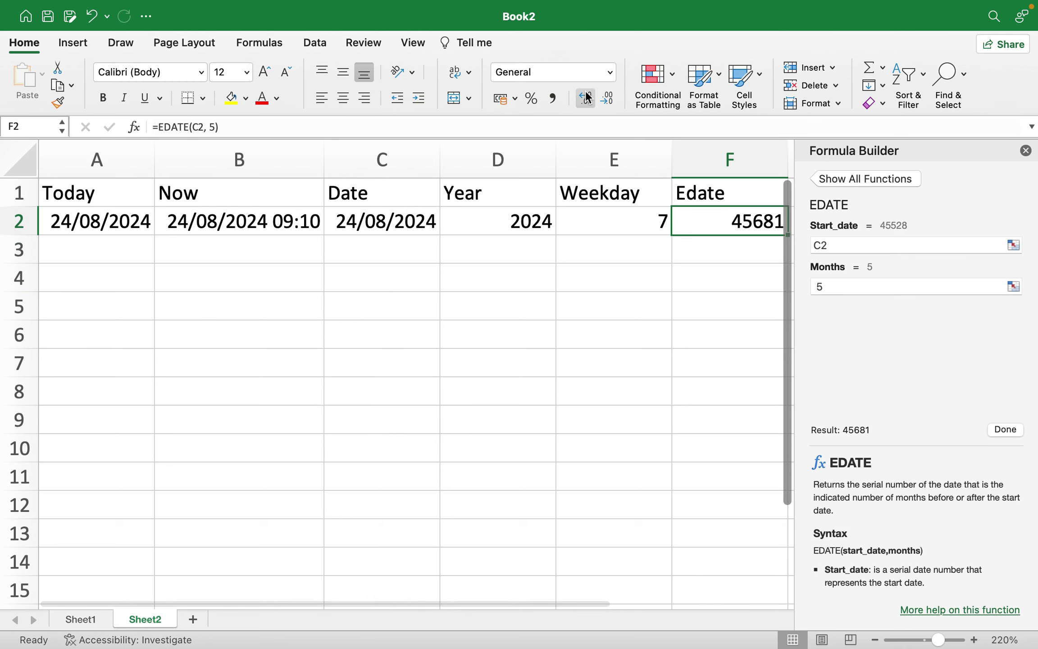
{"action": "left_click", "coordinate": [609, 73]}
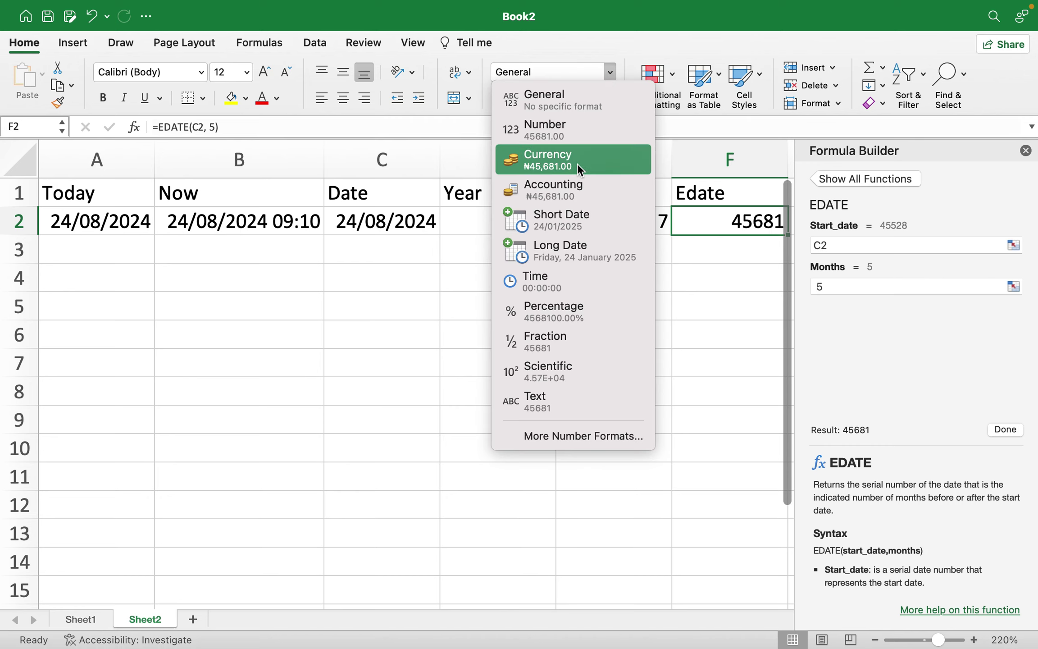
{"action": "left_click", "coordinate": [572, 212]}
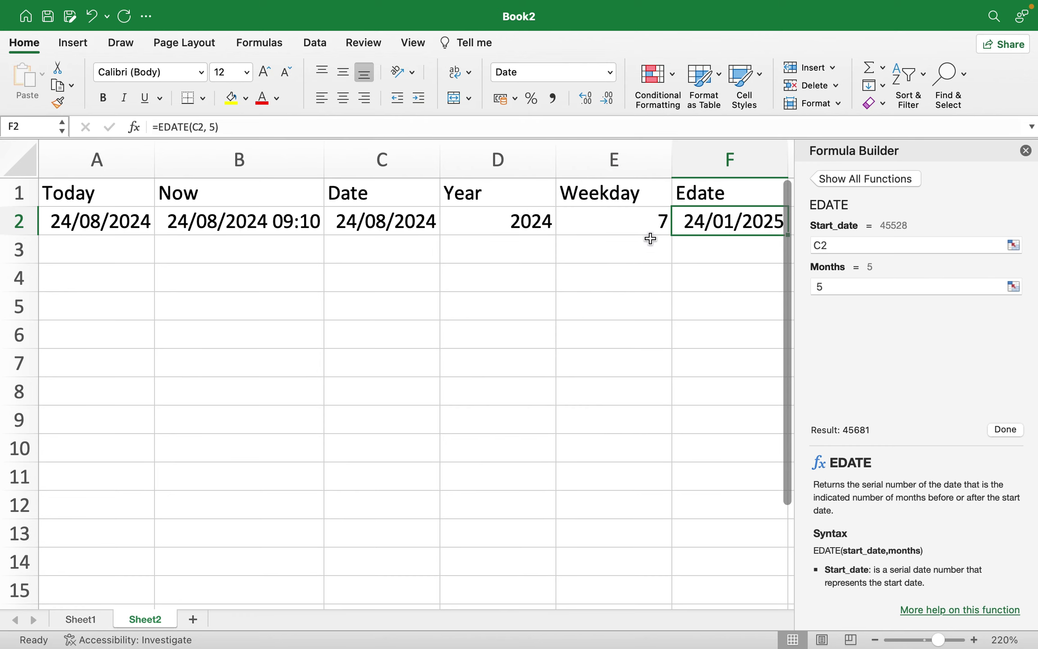
Open the DATE formula in cell C2 to examine its arguments and leave it as it is
{"action": "scroll", "coordinate": [690, 251], "scroll_direction": "right", "scroll_amount": 1}
{"action": "scroll", "coordinate": [689, 251], "scroll_direction": "right", "scroll_amount": 1}
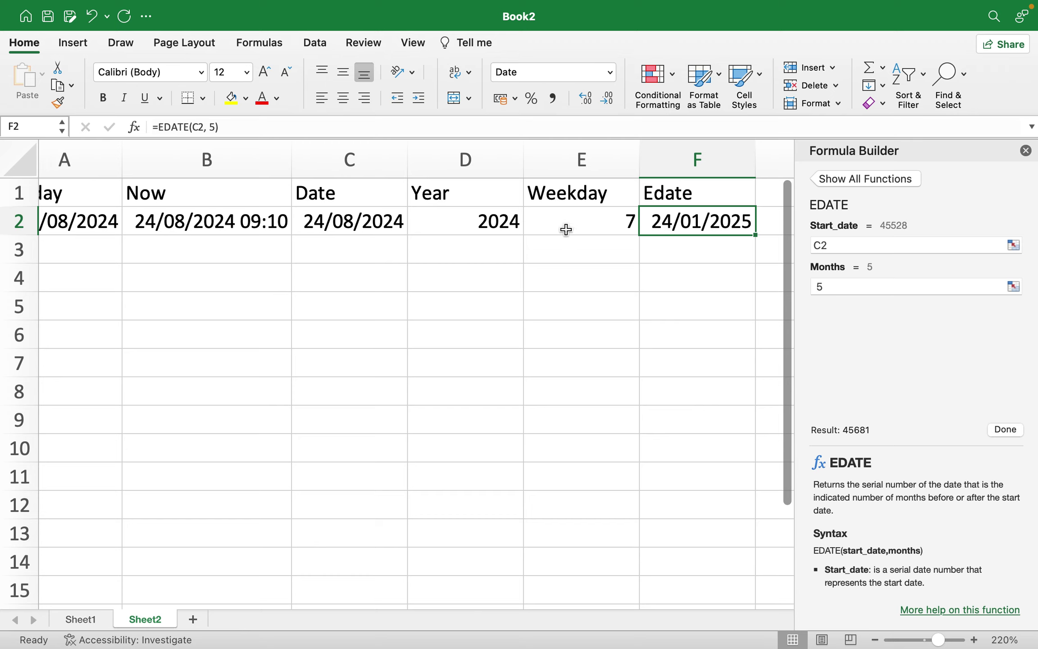
{"action": "left_click", "coordinate": [384, 220]}
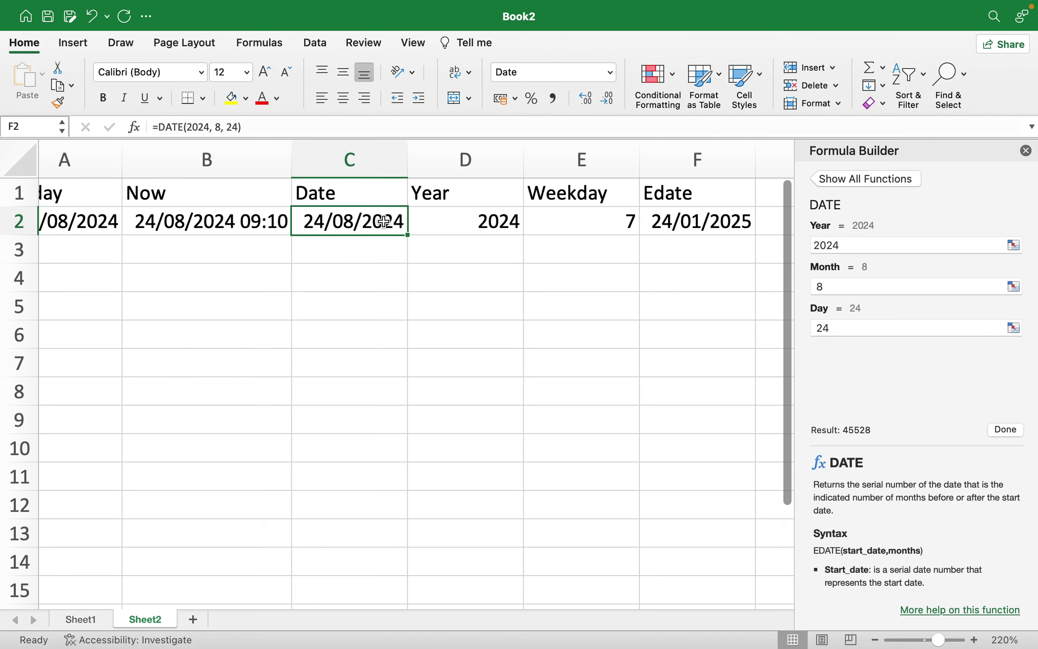
{"action": "double_click", "coordinate": [383, 221]}
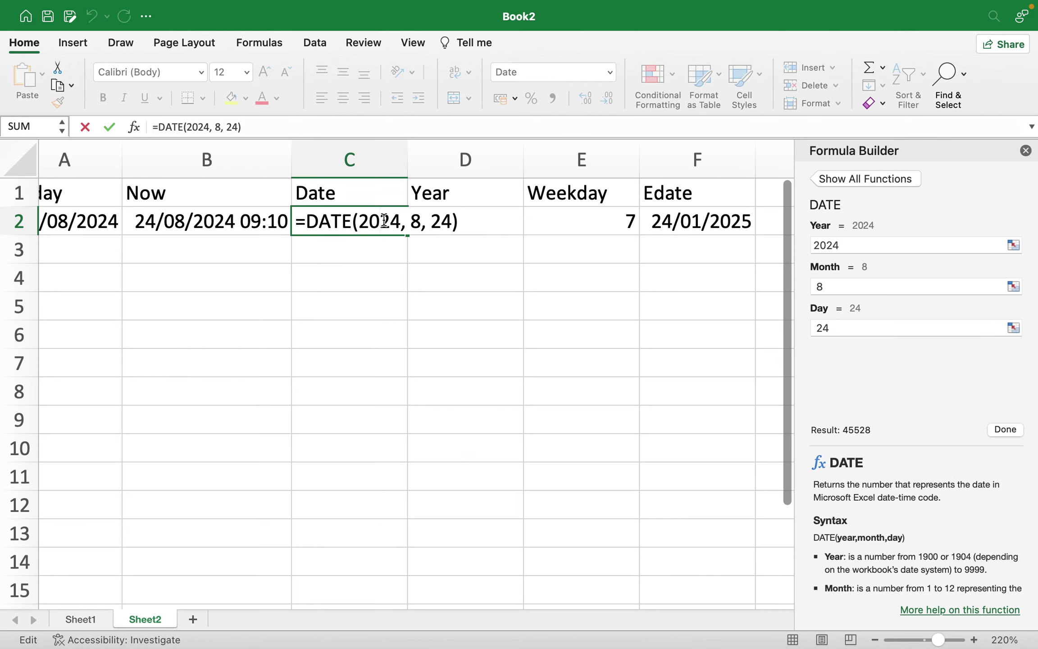
{"action": "left_click_drag", "start_coordinate": [408, 235], "coordinate": [441, 229]}
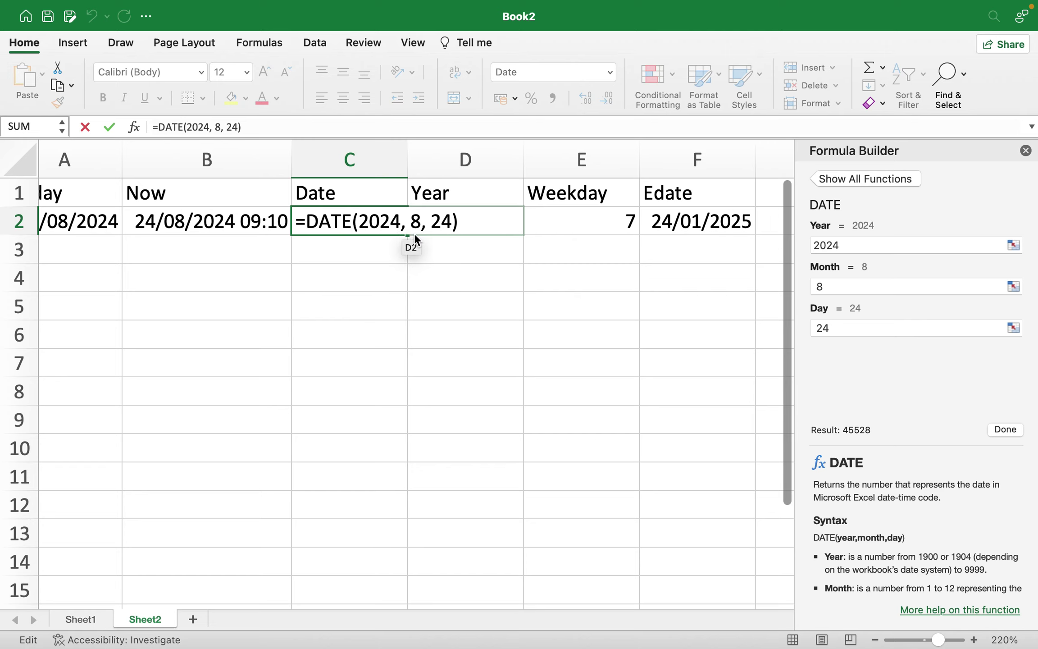
{"action": "key", "text": "Return"}
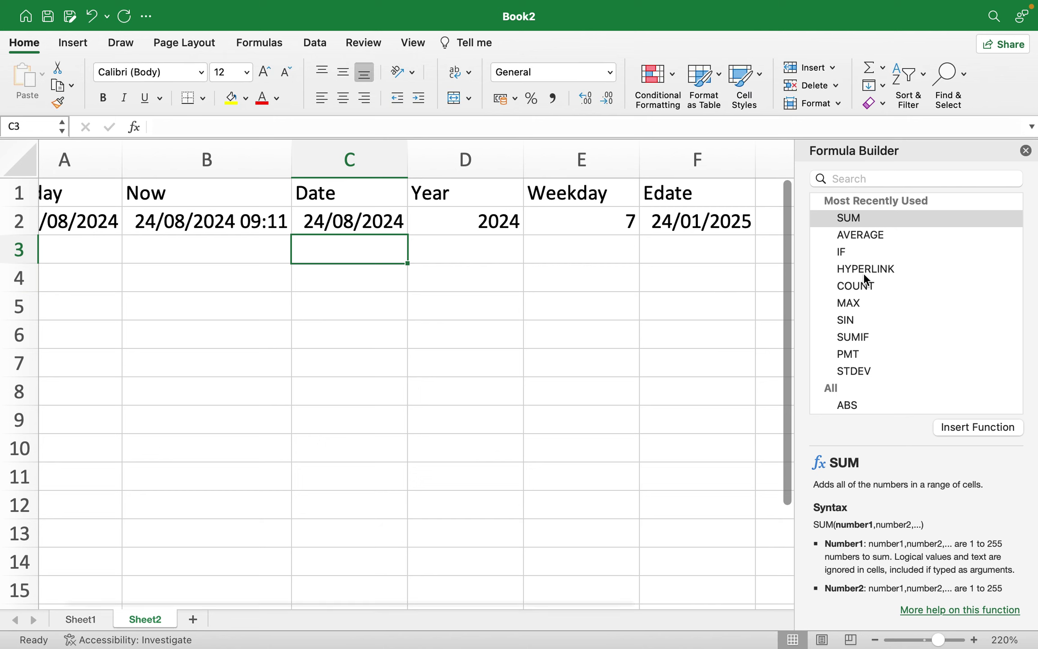
Close the Formula Builder and enter the heading EOMONTH in cell G1
{"action": "left_click", "coordinate": [1026, 151]}
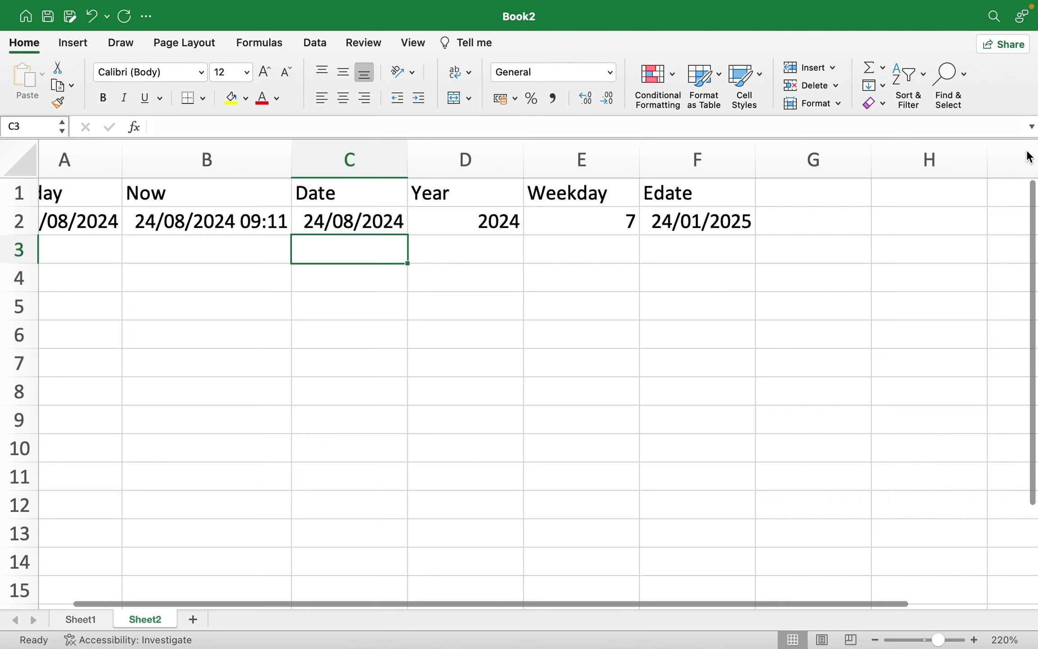
{"action": "left_click", "coordinate": [806, 193]}
{"action": "type", "text": "EO"}
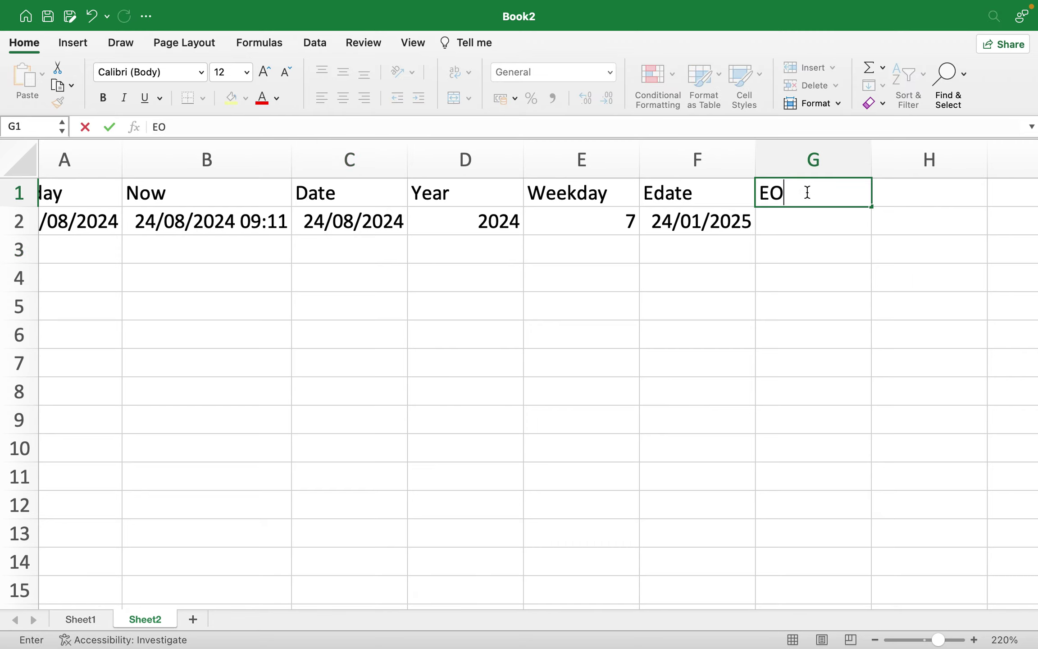
{"action": "type", "text": "MONTH"}
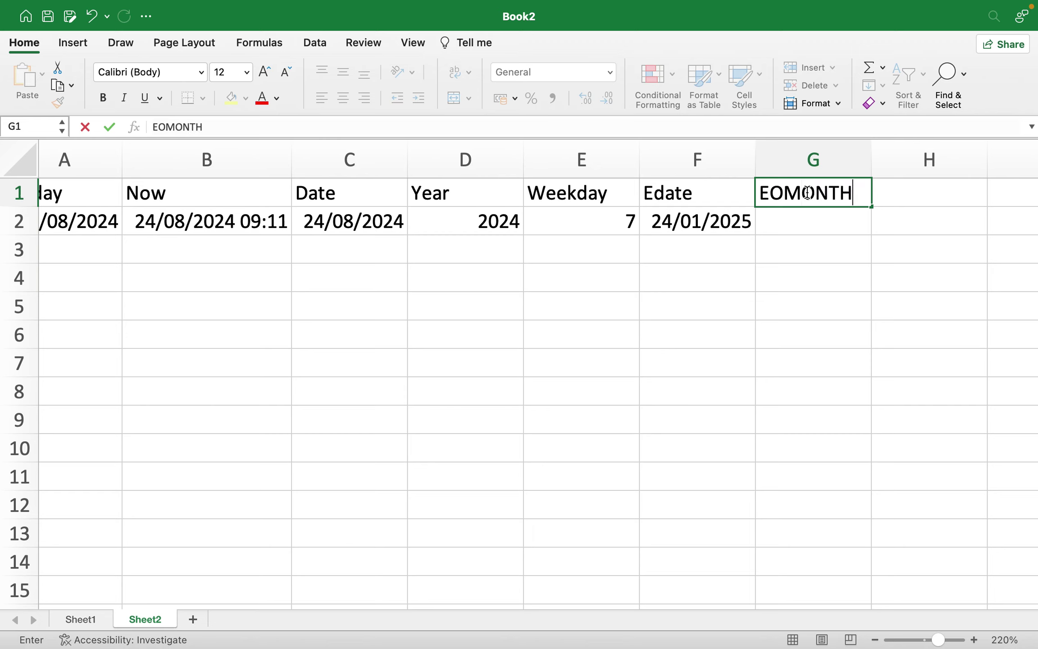
{"action": "left_click", "coordinate": [831, 217]}
{"action": "type", "text": "="}
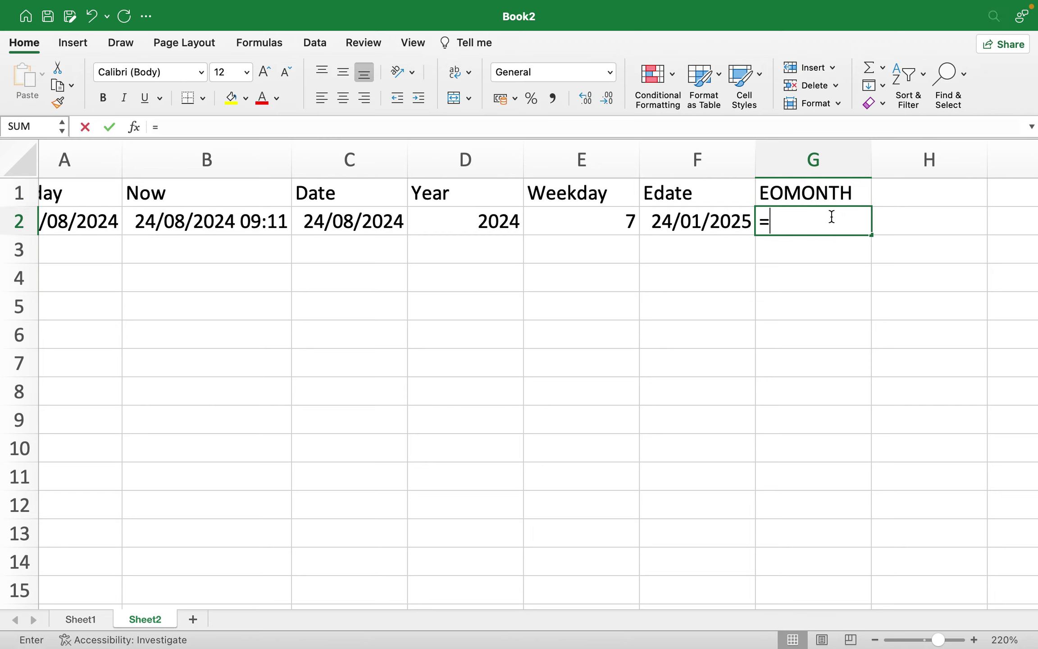
{"action": "type", "text": "eo"}
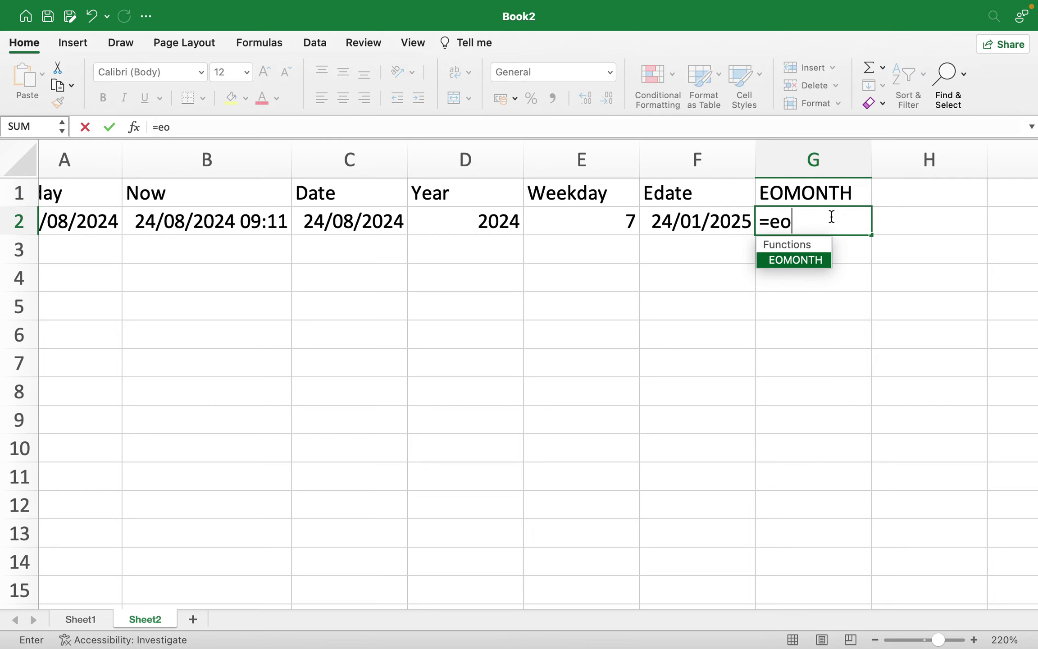
{"action": "double_click", "coordinate": [818, 261]}
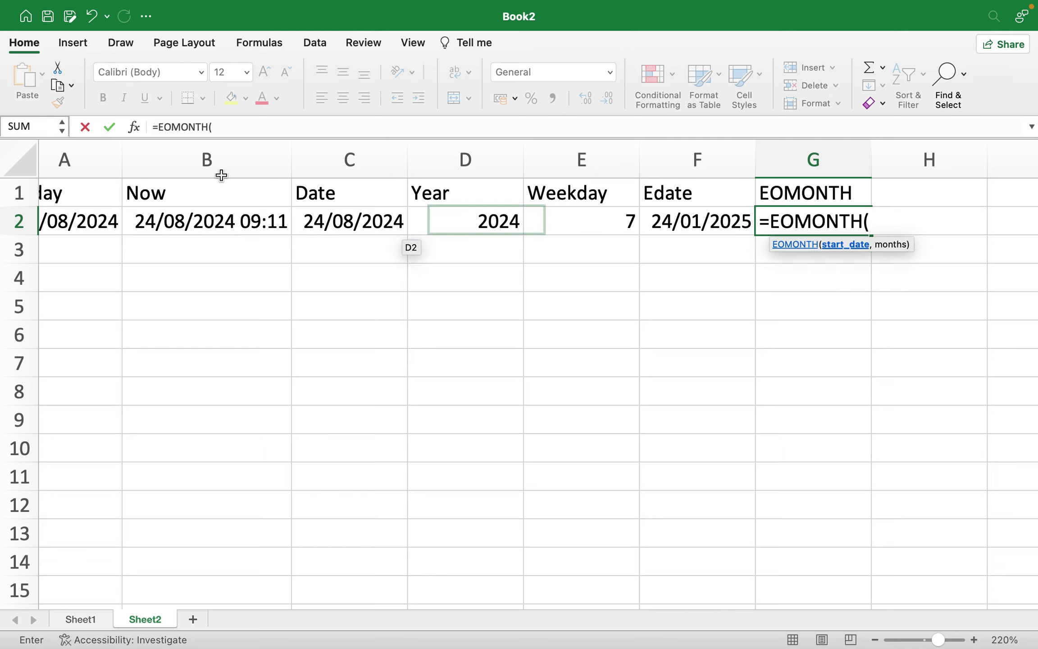
{"action": "left_click", "coordinate": [133, 127]}
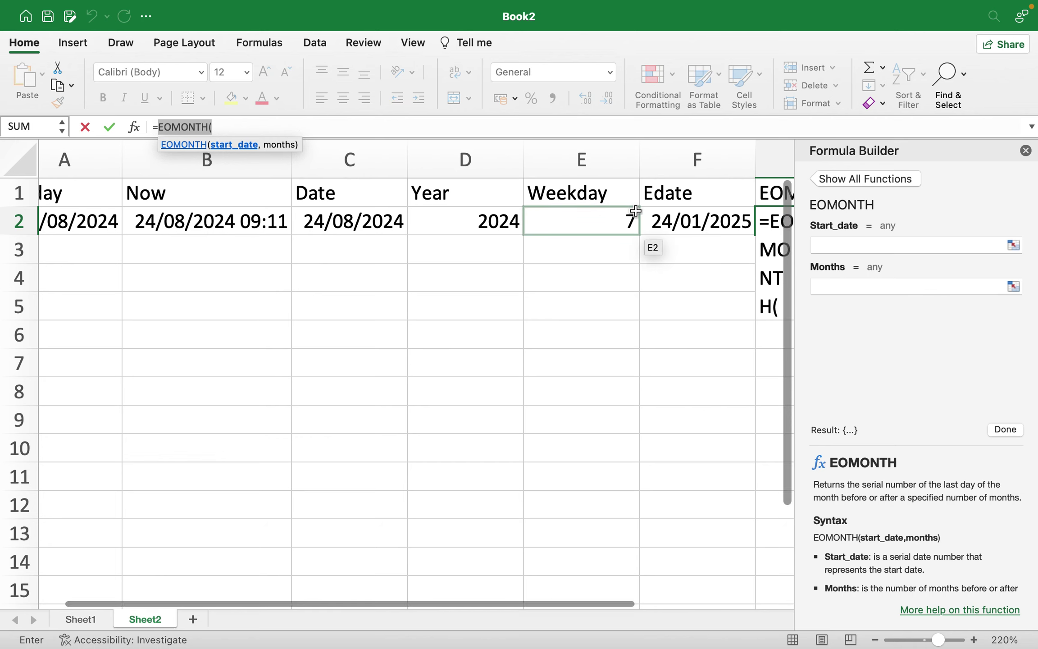
{"action": "left_click", "coordinate": [698, 223]}
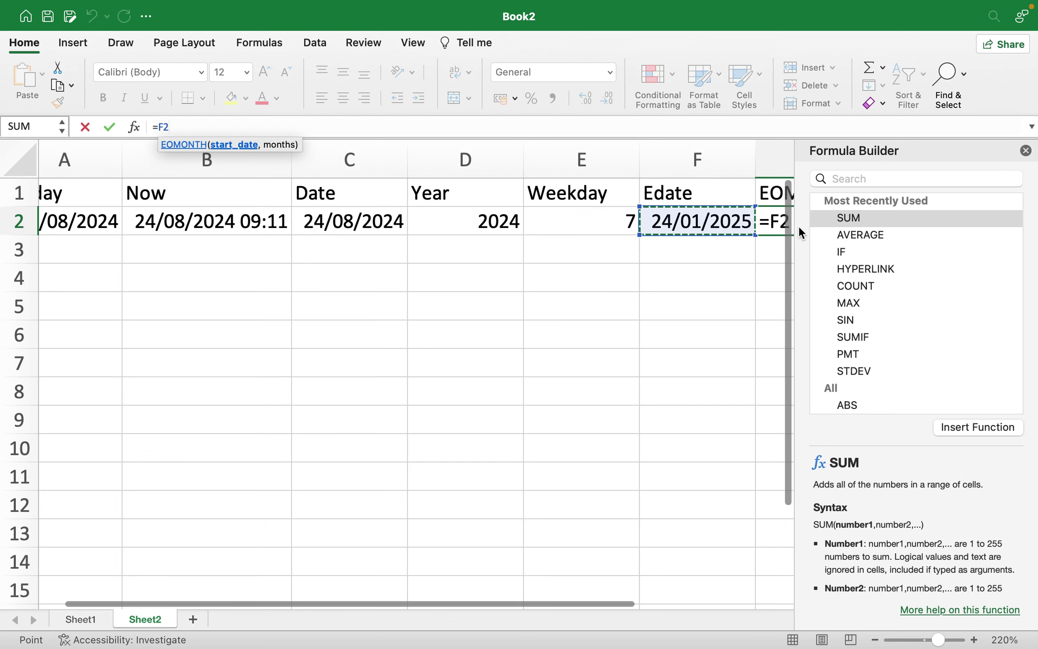
{"action": "scroll", "coordinate": [737, 231], "scroll_direction": "right", "scroll_amount": 2}
{"action": "left_click", "coordinate": [737, 231]}
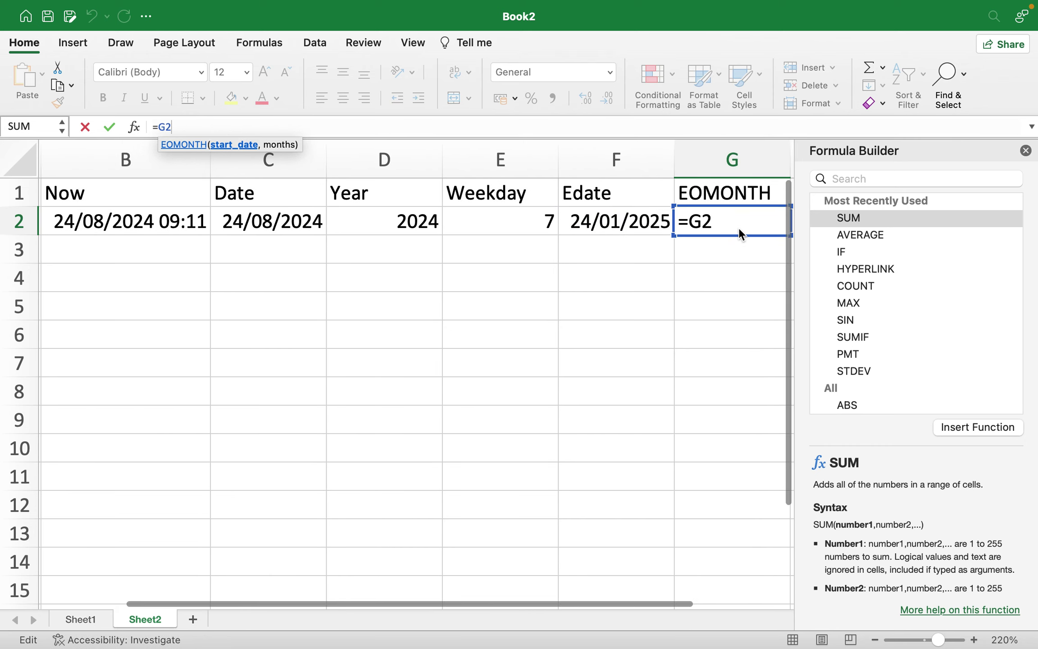
{"action": "key", "text": "BackSpace"}
{"action": "key", "text": "BackSpace"}
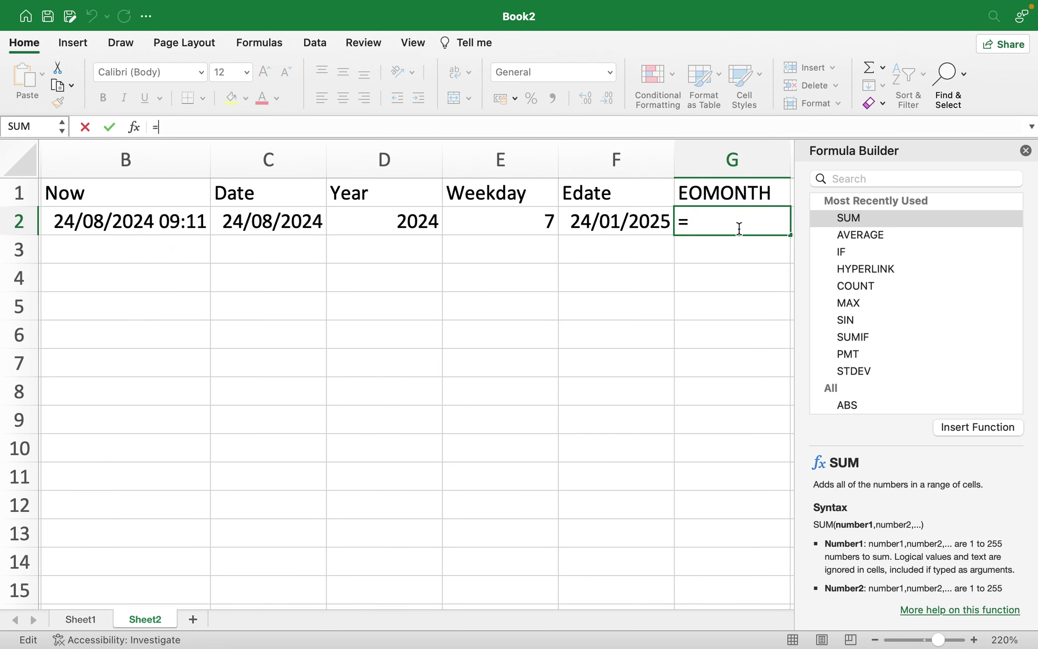
Enter the formula =EOMONTH(F2,6) in cell G2, with F2 as the start date and 6 months
{"action": "type", "text": "eo"}
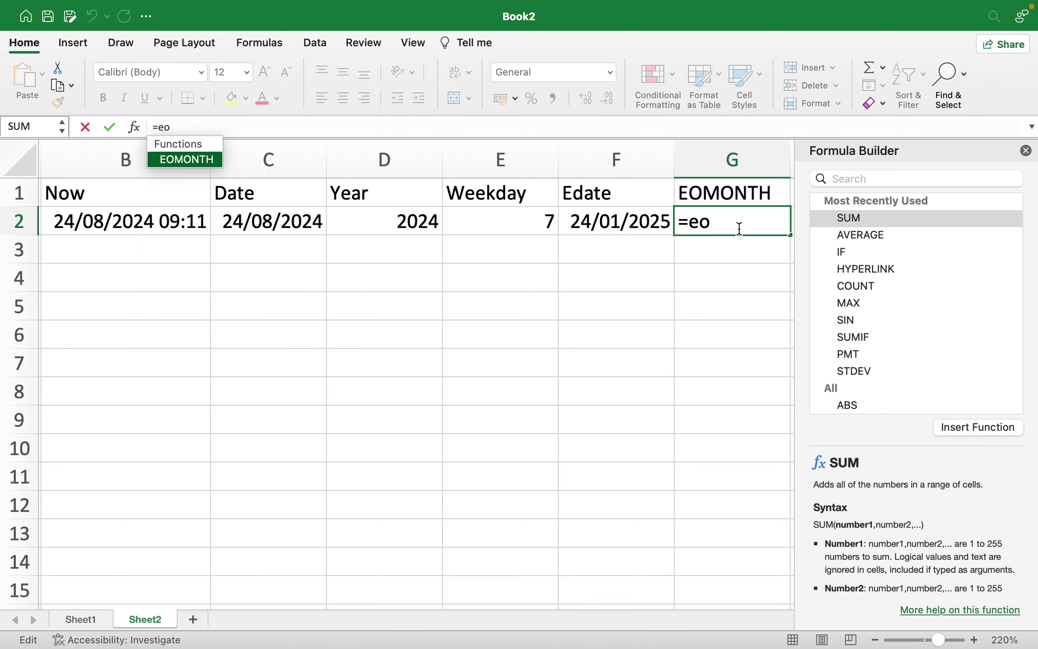
{"action": "double_click", "coordinate": [213, 160]}
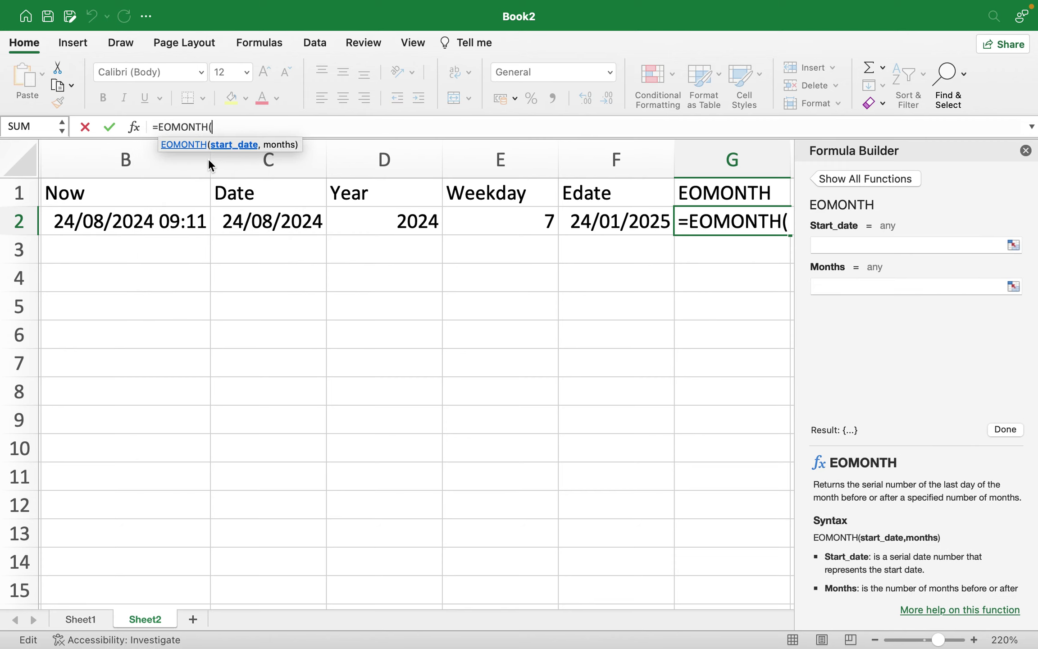
{"action": "left_click", "coordinate": [134, 127]}
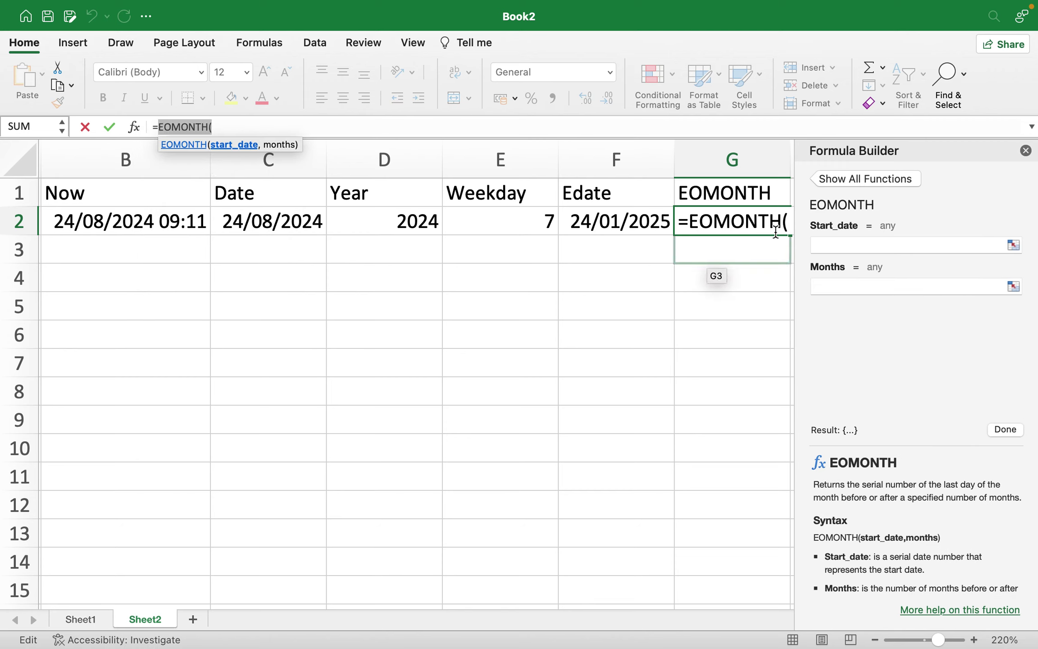
{"action": "left_click", "coordinate": [832, 243]}
{"action": "left_click", "coordinate": [638, 232]}
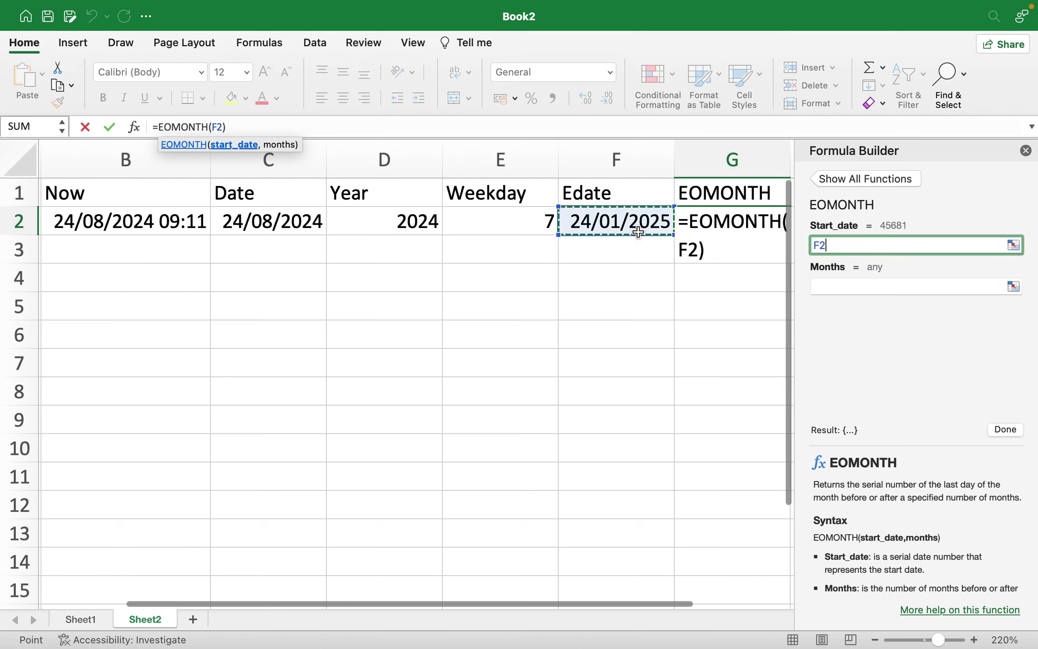
{"action": "left_click", "coordinate": [836, 284]}
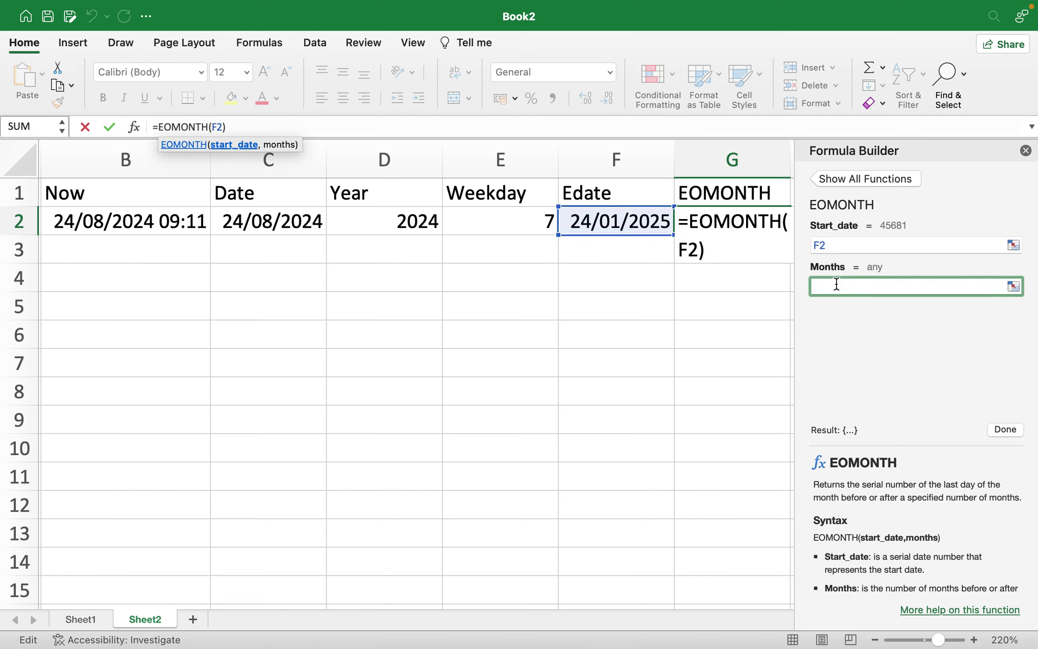
{"action": "type", "text": "6"}
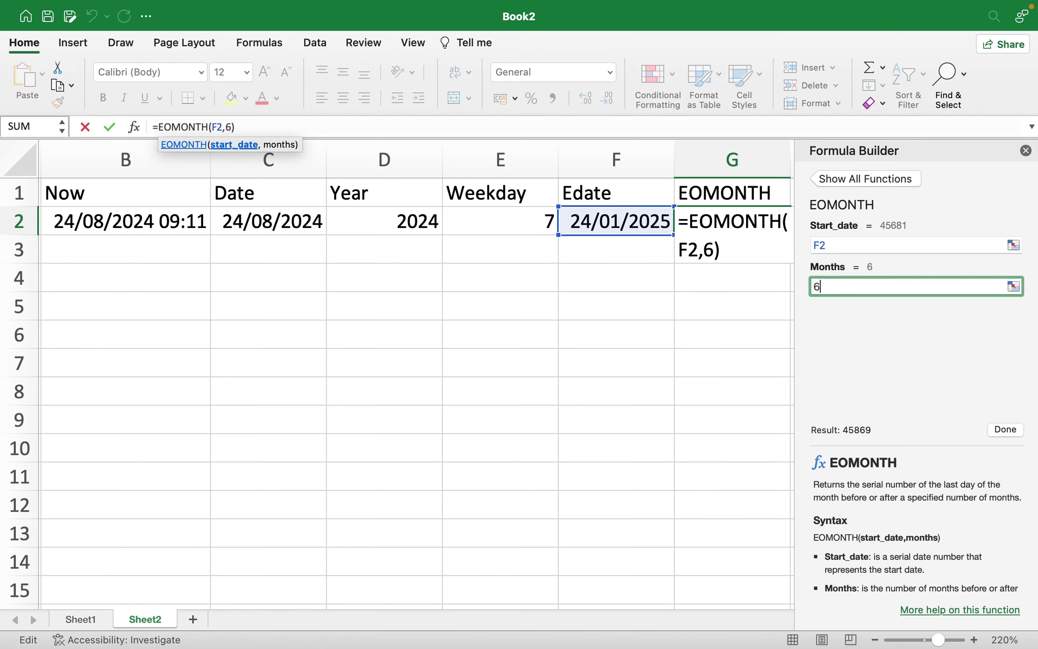
{"action": "left_click", "coordinate": [999, 429]}
{"action": "scroll", "coordinate": [692, 428], "scroll_direction": "right", "scroll_amount": 3}
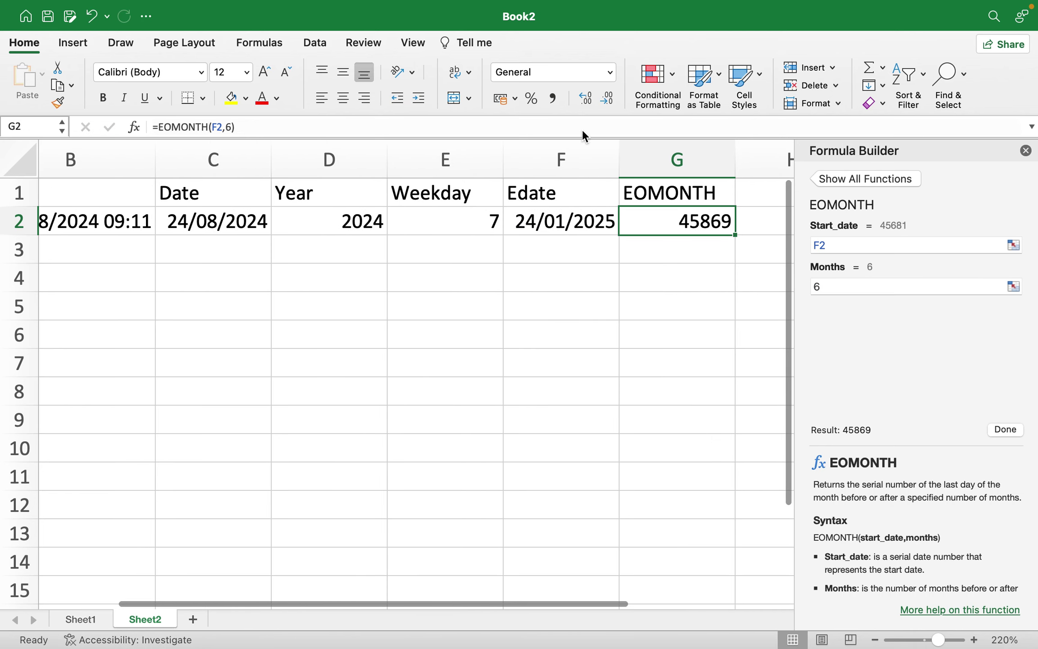
Format the EOMONTH result in cell G2 as Short Date
{"action": "left_click", "coordinate": [594, 68]}
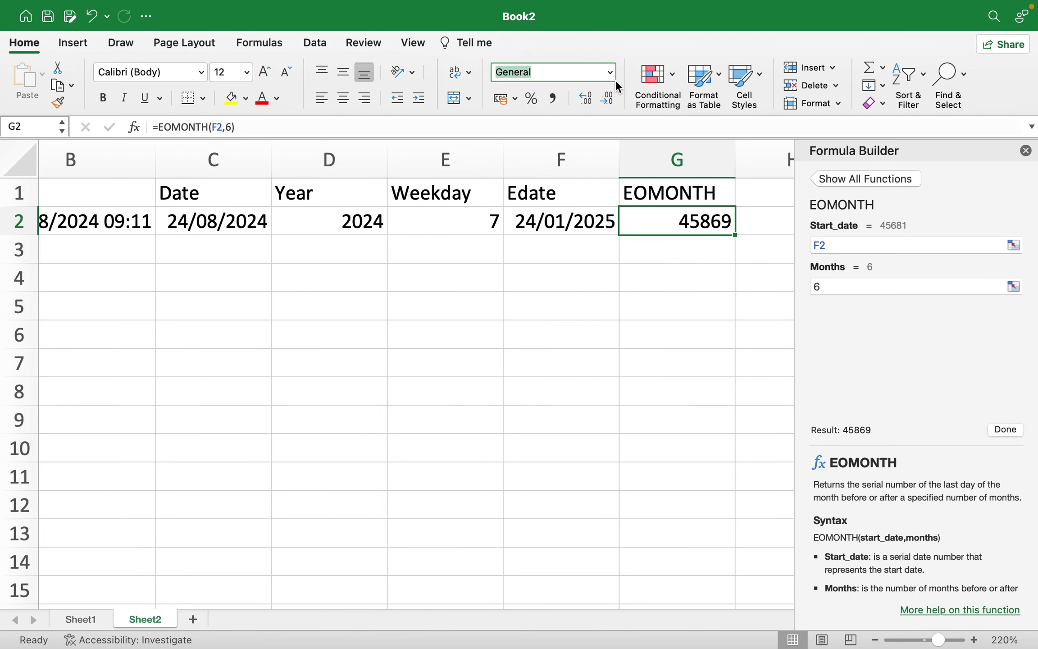
{"action": "left_click", "coordinate": [610, 73]}
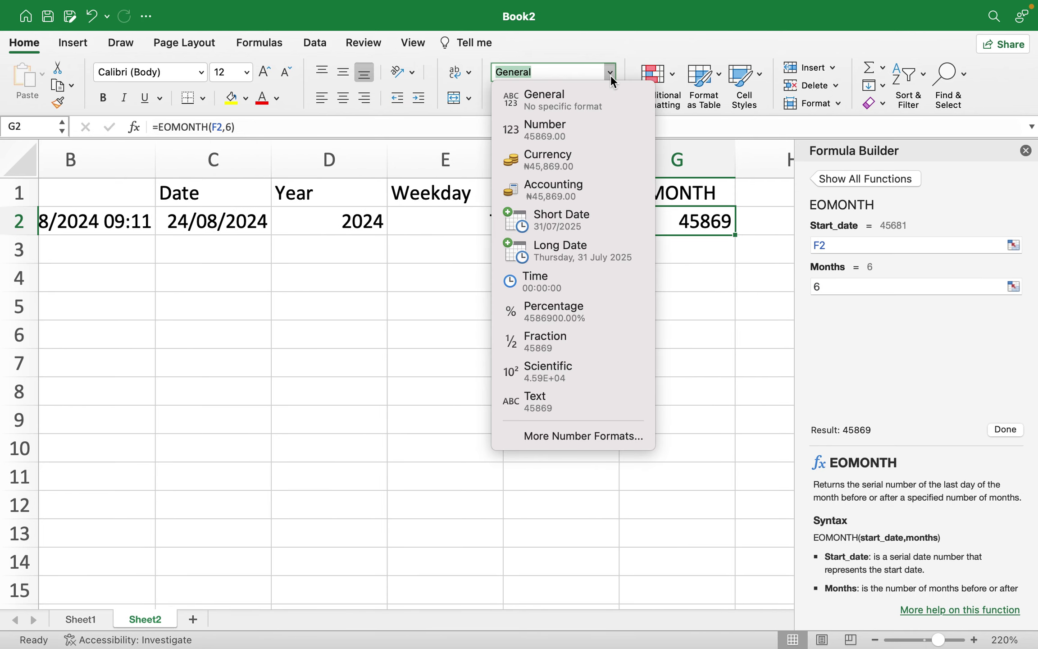
{"action": "left_click", "coordinate": [601, 221]}
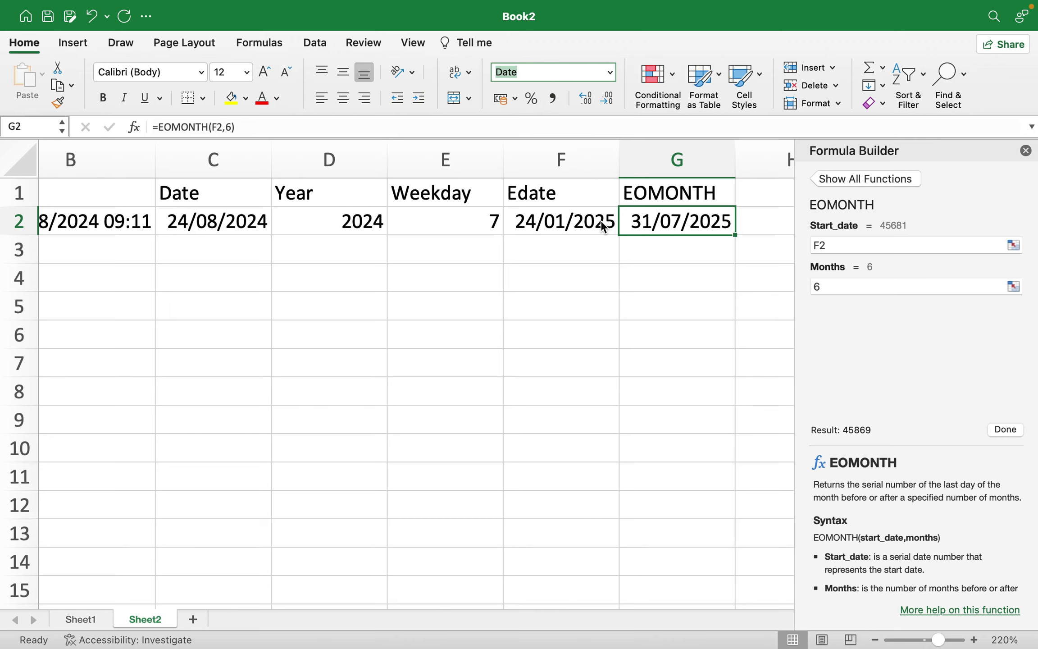
Change the months argument of the EOMONTH formula in G2 to -6
{"action": "double_click", "coordinate": [657, 223]}
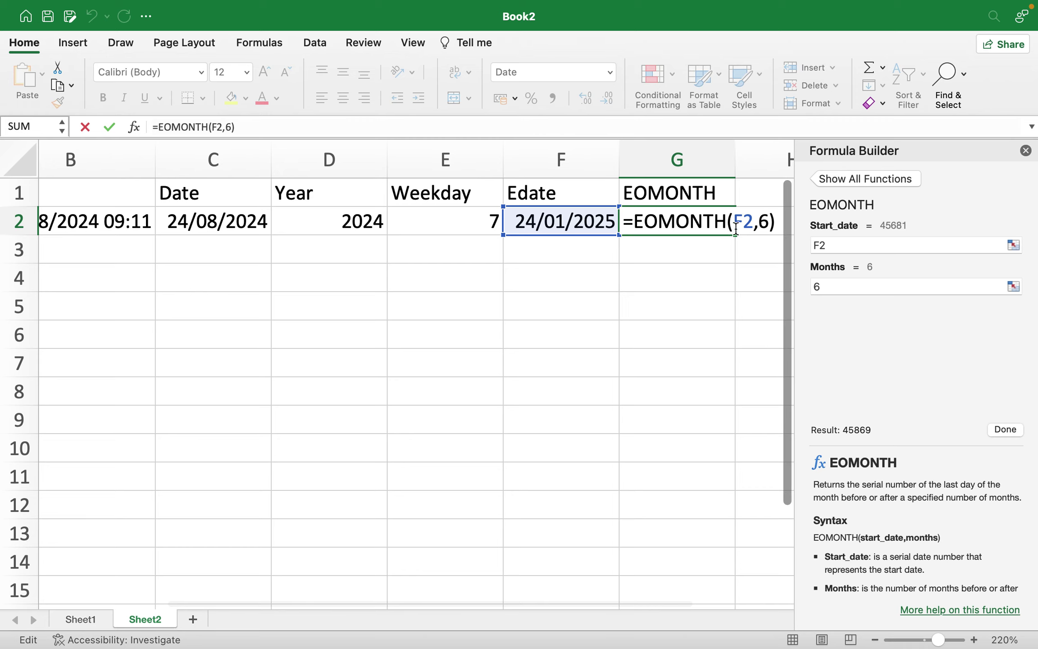
{"action": "left_click", "coordinate": [757, 225]}
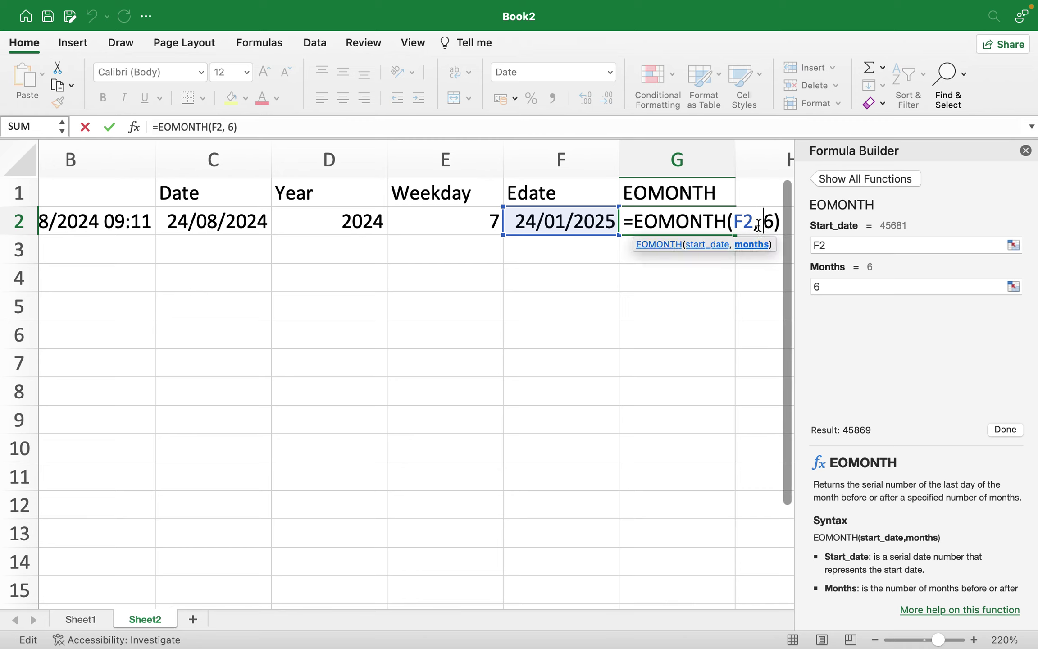
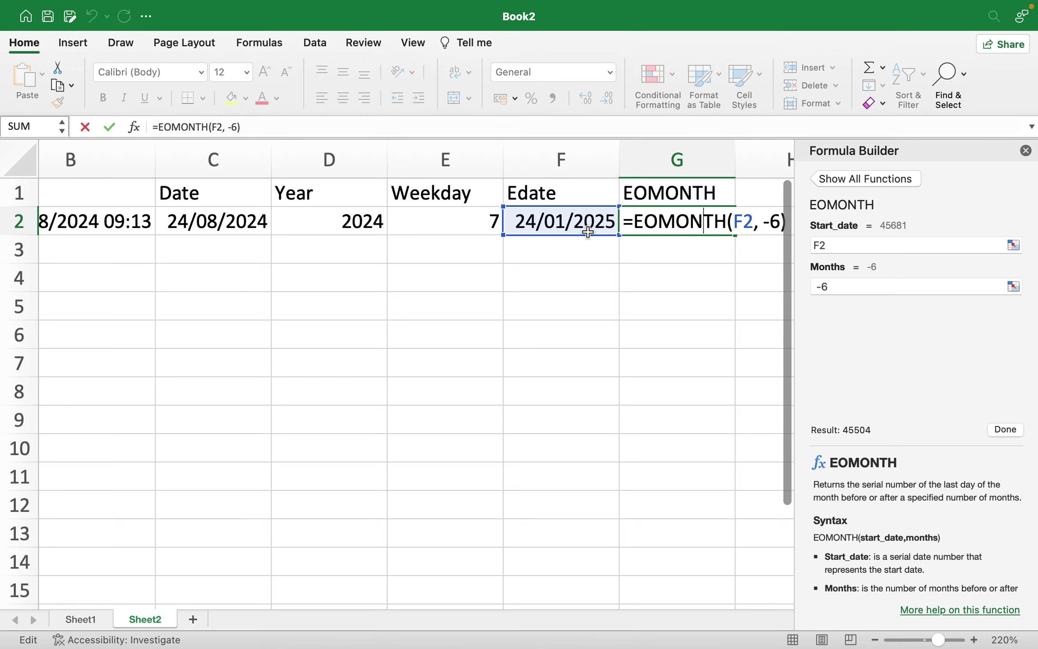
{"action": "key", "text": "Return"}
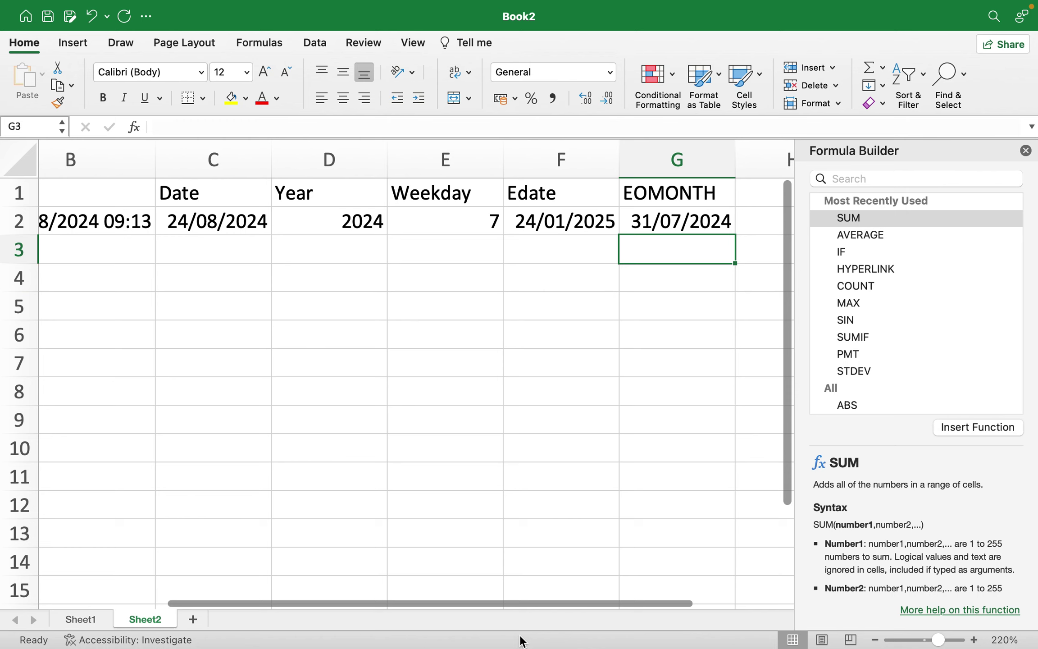
Switch to the Date Functions in Excel document in Chrome and copy the example =DATEDIF("11/08/2020", "11/08/2024", "Y")
{"action": "mouse_move", "coordinate": [510, 648]}
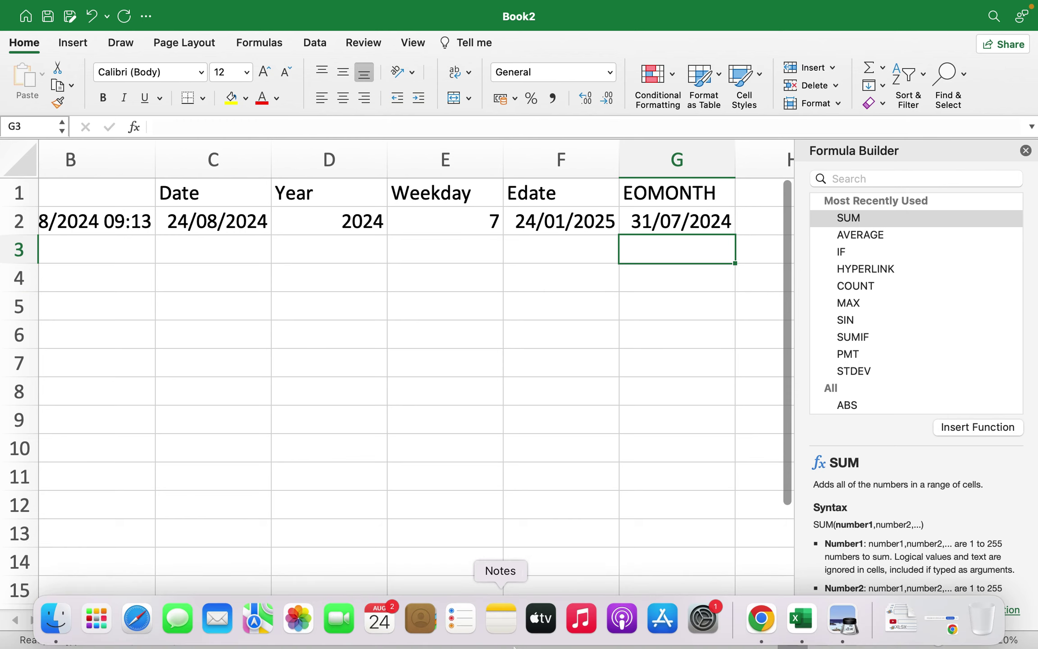
{"action": "left_click", "coordinate": [763, 624]}
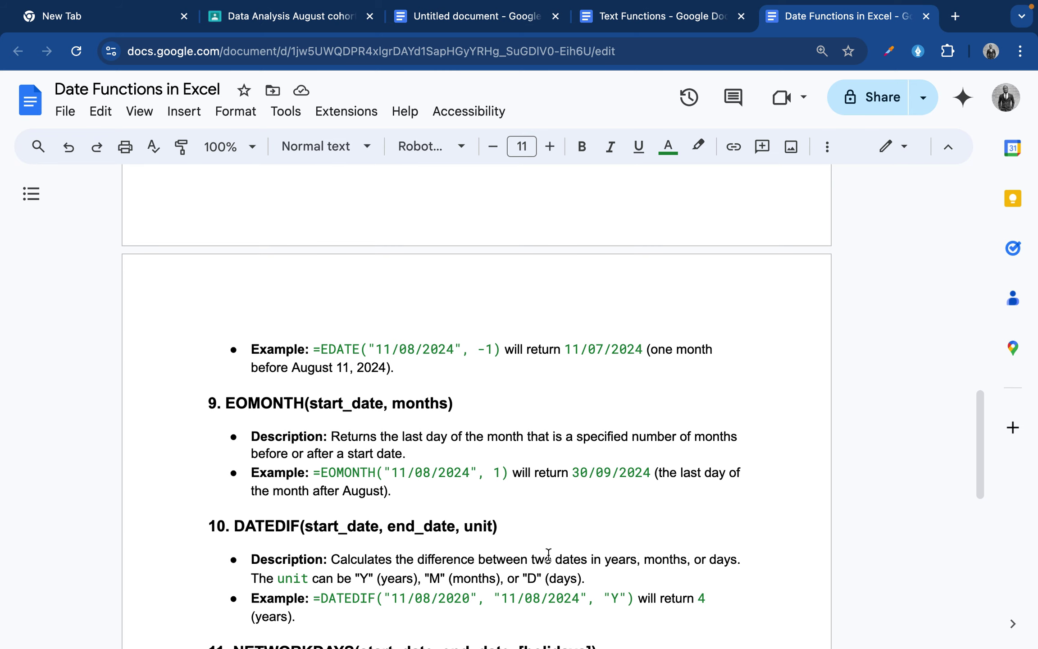
{"action": "scroll", "coordinate": [549, 554], "scroll_direction": "down", "scroll_amount": 5}
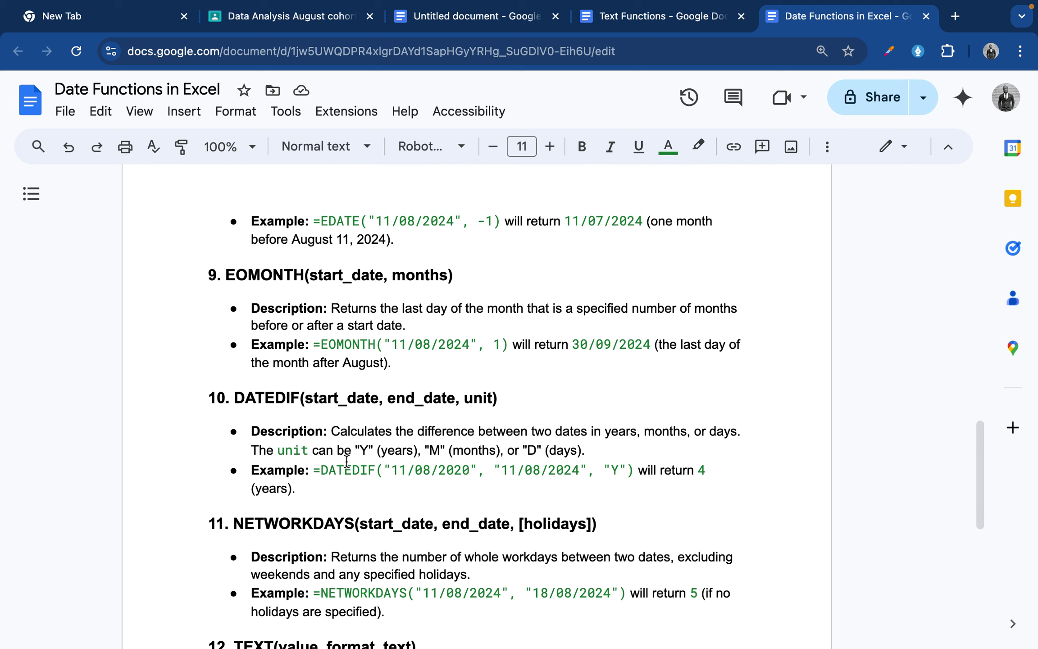
{"action": "left_click_drag", "start_coordinate": [311, 468], "coordinate": [590, 471]}
{"action": "left_click", "coordinate": [589, 472]}
{"action": "left_click", "coordinate": [315, 469]}
{"action": "left_click_drag", "start_coordinate": [314, 468], "coordinate": [632, 477]}
{"action": "key", "text": "cmd+c"}
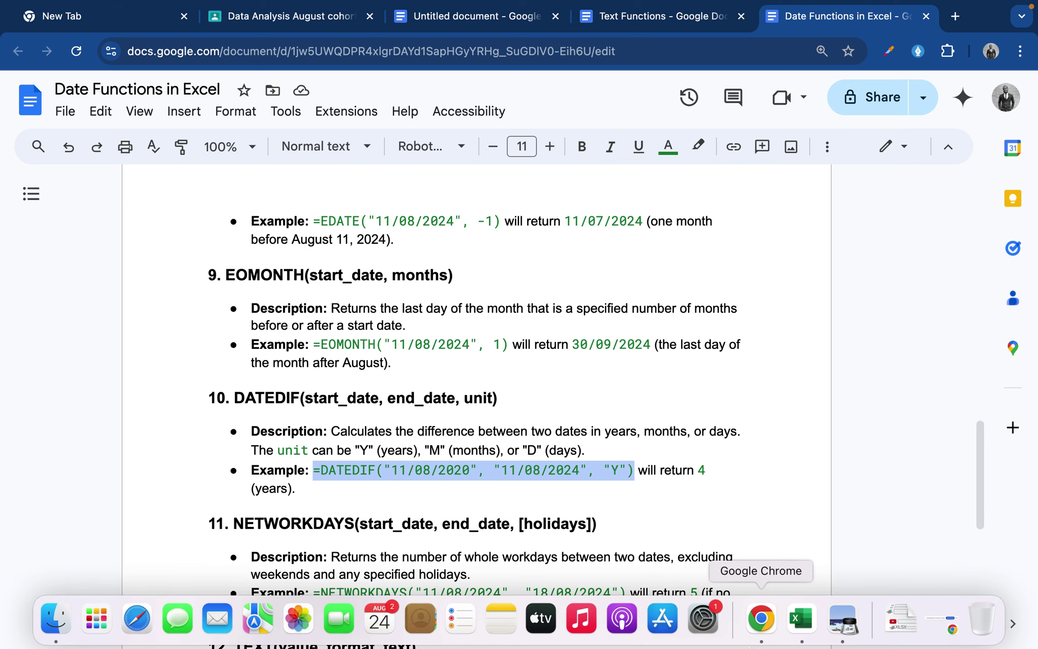
Switch to Excel and paste the copied DATEDIF formula into cell H2
{"action": "left_click", "coordinate": [795, 638]}
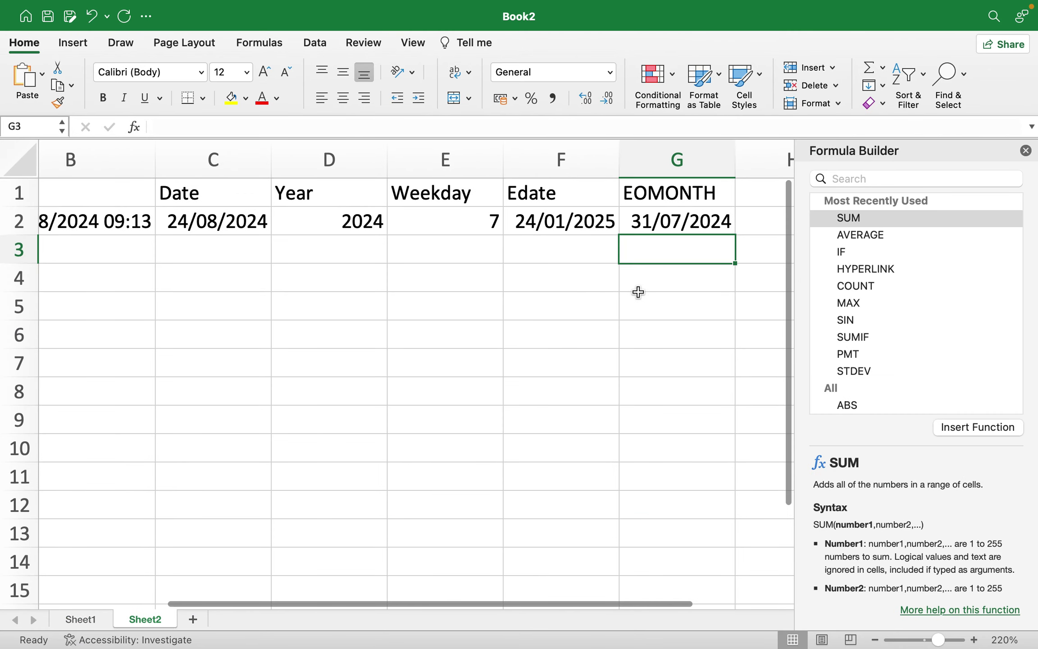
{"action": "scroll", "coordinate": [629, 284], "scroll_direction": "right", "scroll_amount": 3}
{"action": "left_click", "coordinate": [700, 221]}
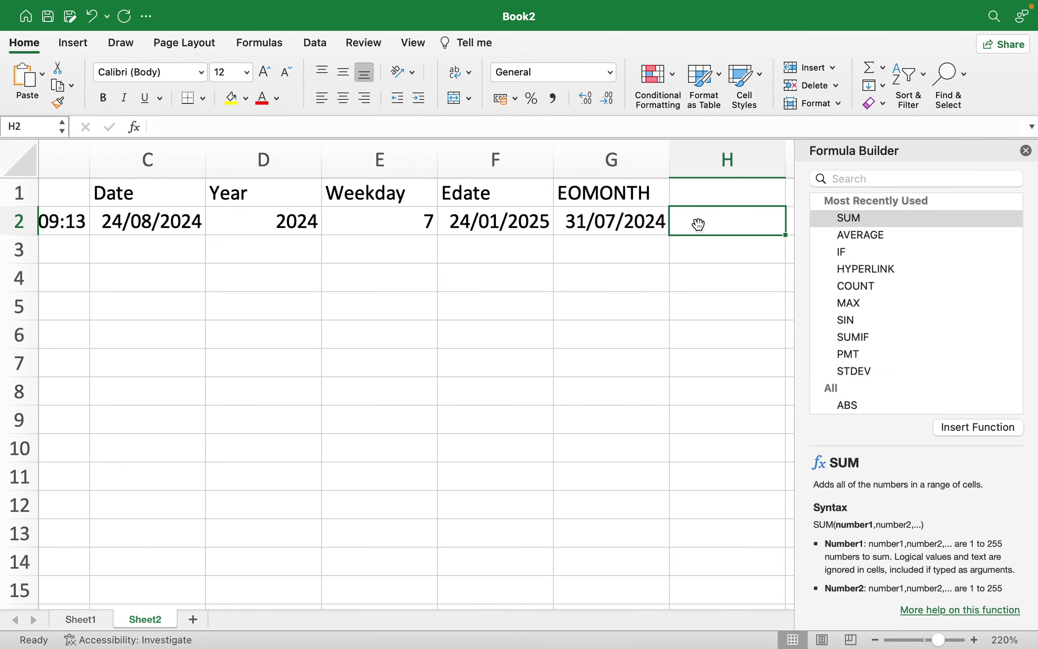
{"action": "key", "text": "cmd+v"}
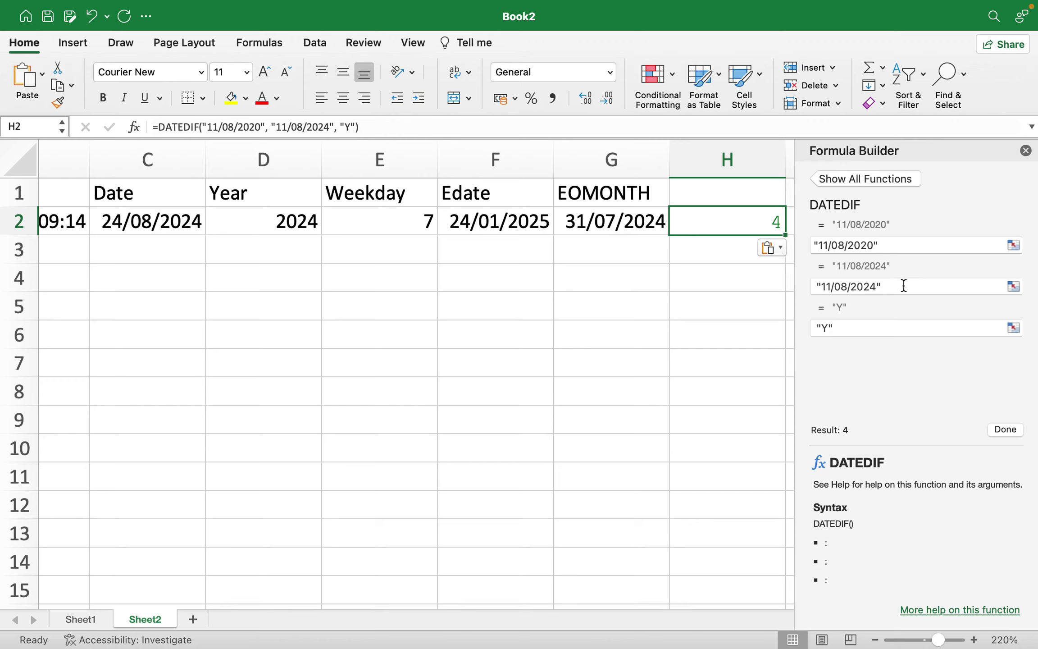
Try the unit "M" in the DATEDIF formula in H2, and finally set the unit to "D"
{"action": "left_click", "coordinate": [827, 329]}
{"action": "key", "text": "BackSpace"}
{"action": "type", "text": "M"}
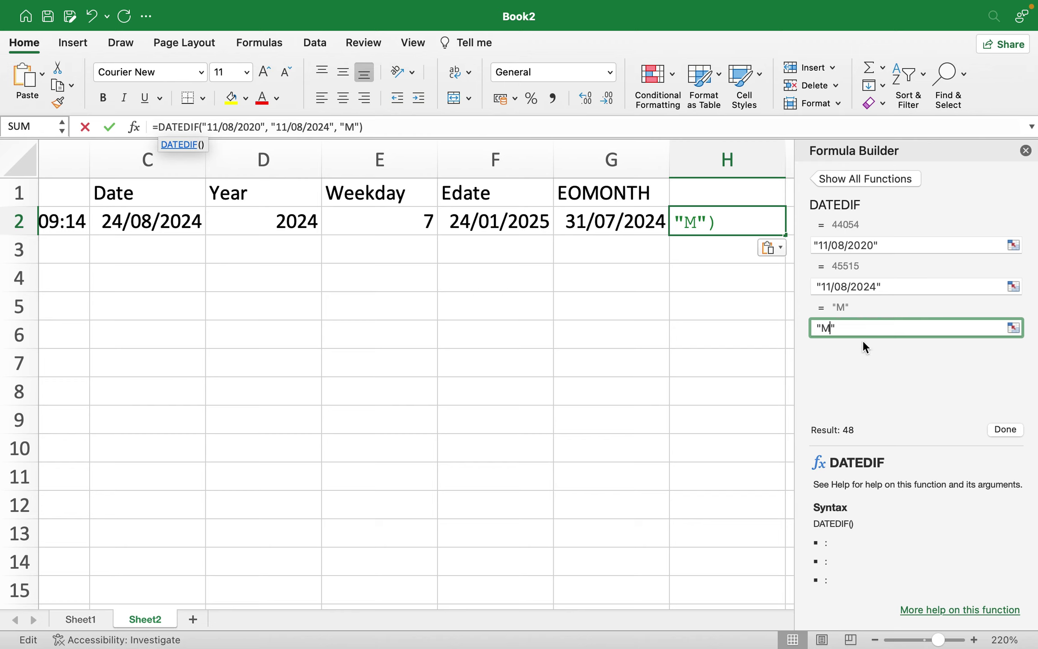
{"action": "key", "text": "BackSpace"}
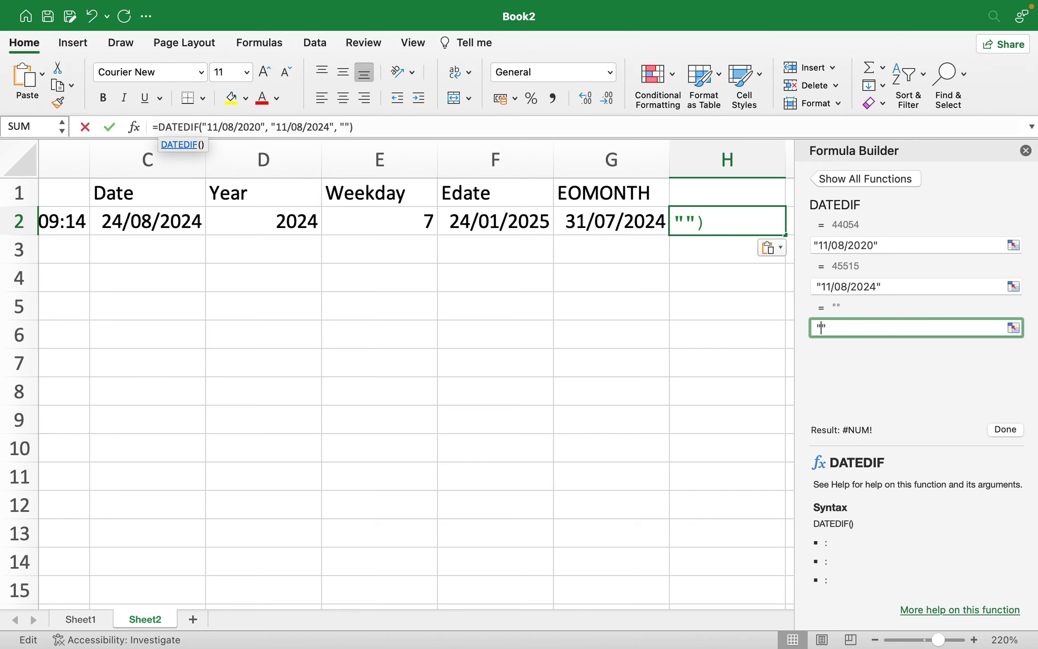
{"action": "type", "text": "Y"}
{"action": "key", "text": "BackSpace"}
{"action": "type", "text": "D"}
{"action": "key", "text": "Return"}
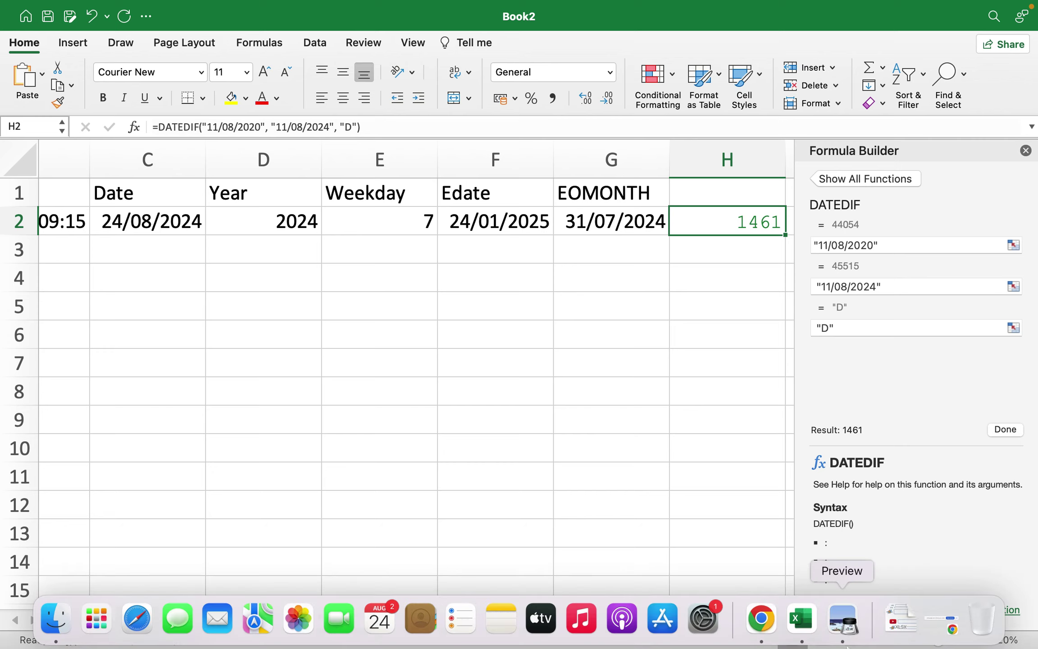
Switch to the Date Functions in Excel document in Chrome and read the entries from NETWORKDAYS to WORKDAY
{"action": "mouse_move", "coordinate": [847, 5]}
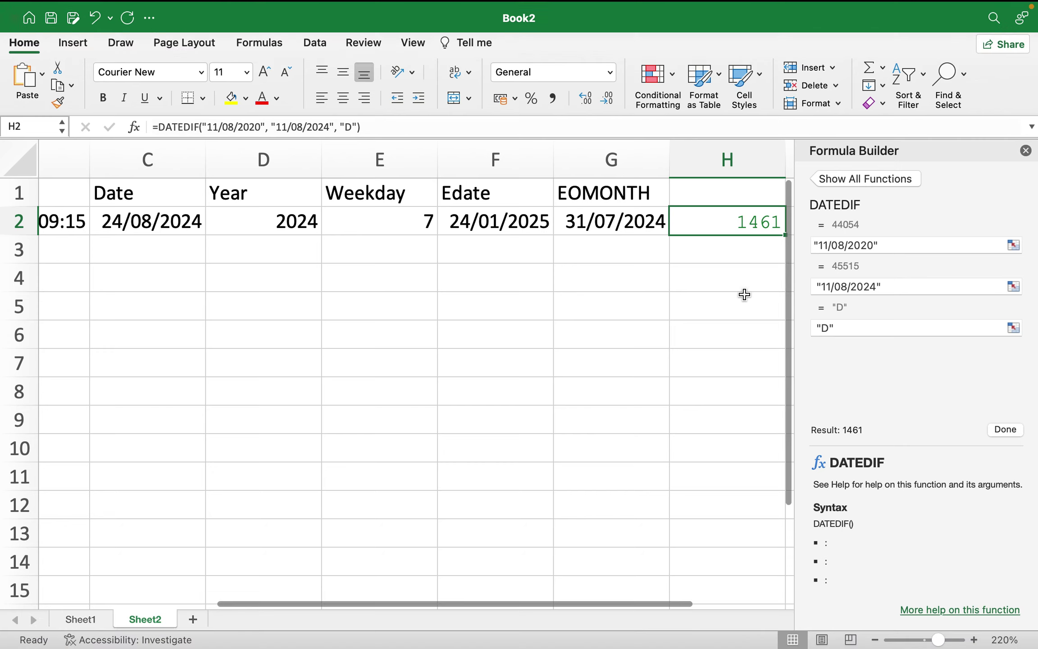
{"action": "mouse_move", "coordinate": [801, 644]}
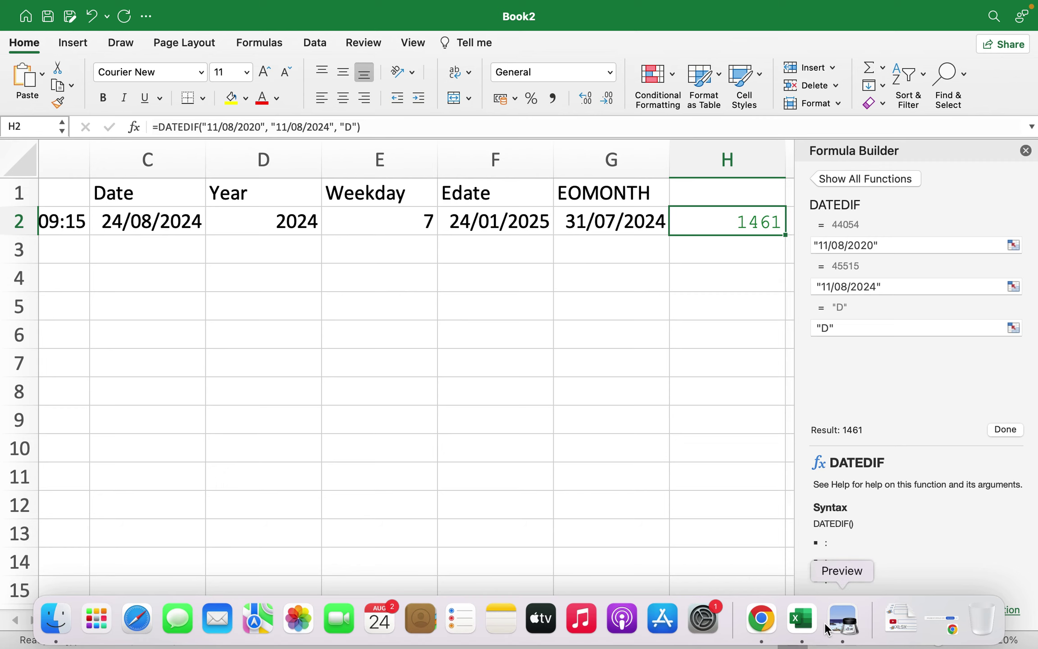
{"action": "left_click", "coordinate": [761, 626]}
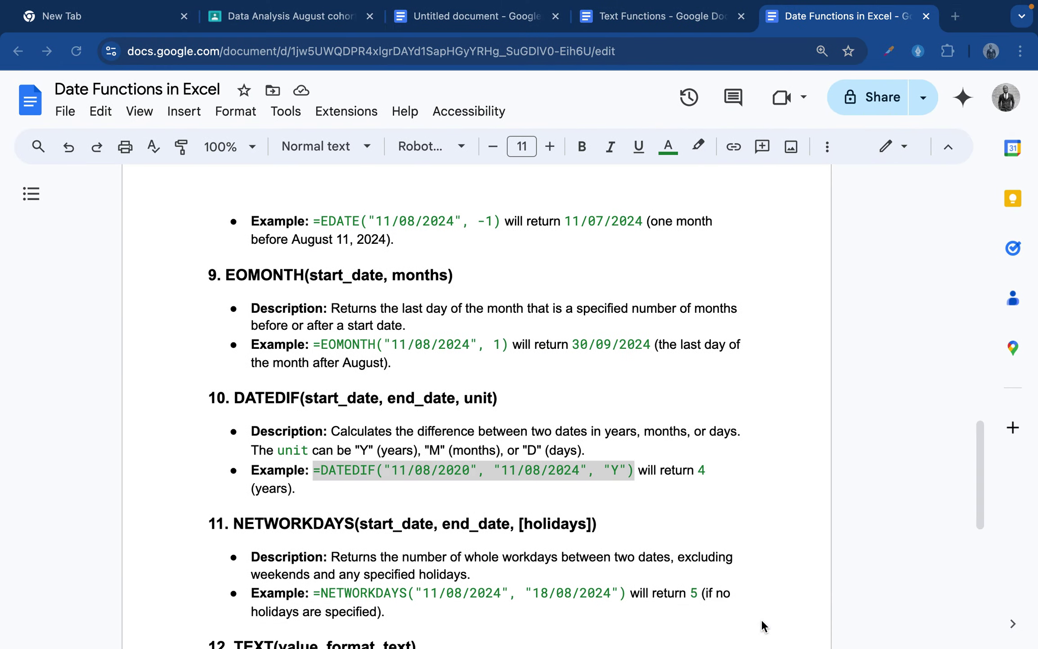
{"action": "scroll", "coordinate": [586, 468], "scroll_direction": "down", "scroll_amount": 5}
{"action": "scroll", "coordinate": [549, 464], "scroll_direction": "down", "scroll_amount": 3}
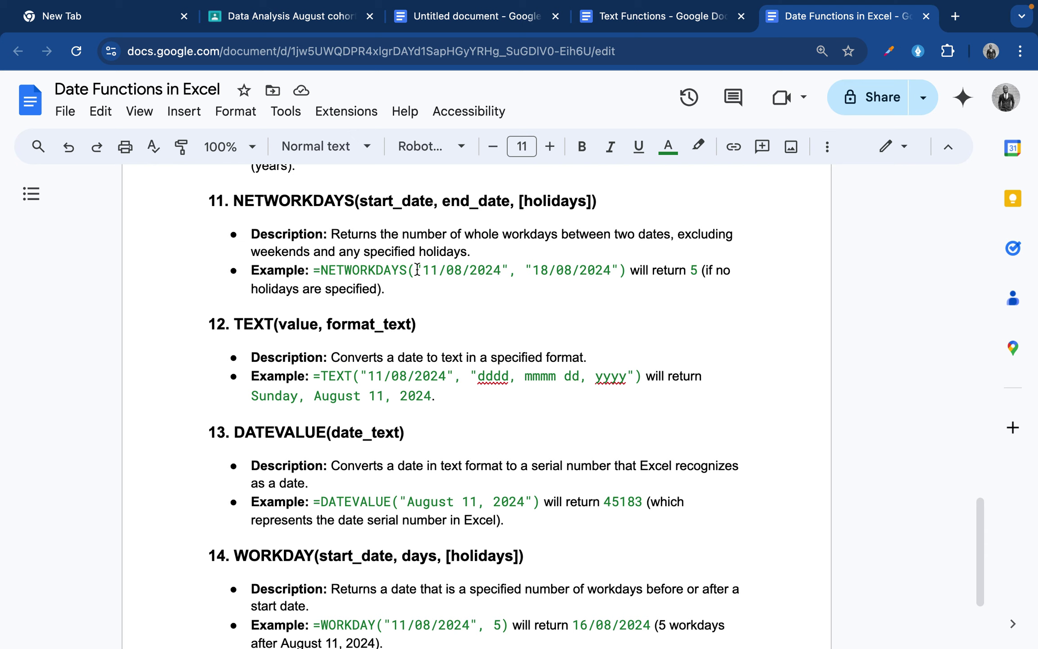
Examine the start and end date arguments in the document's NETWORKDAYS example
{"action": "left_click_drag", "start_coordinate": [418, 267], "coordinate": [483, 278]}
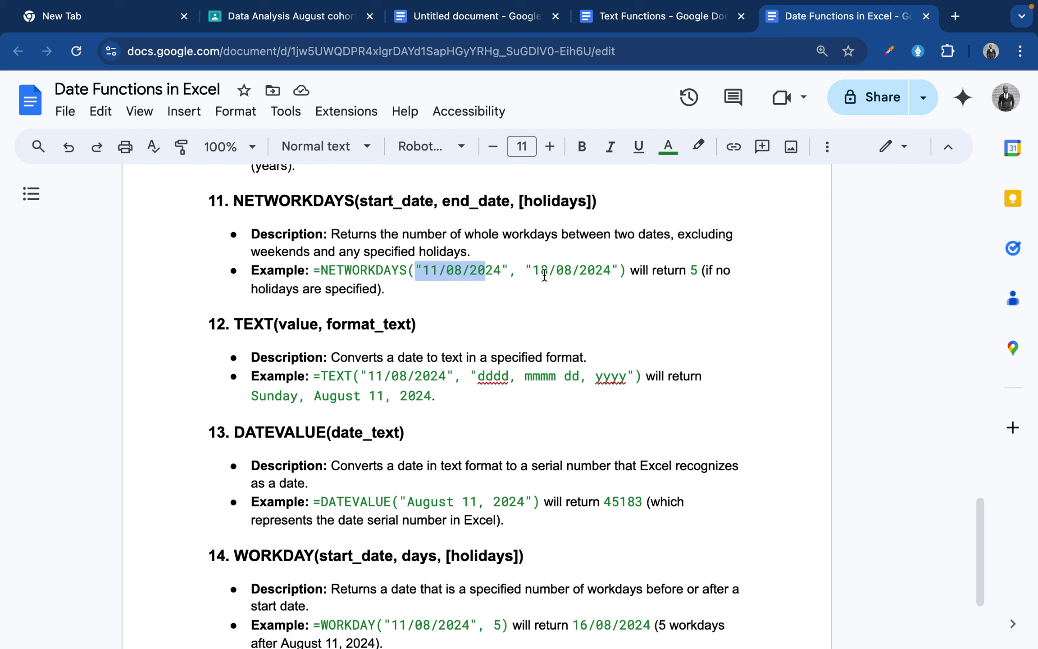
{"action": "left_click_drag", "start_coordinate": [510, 269], "coordinate": [604, 274]}
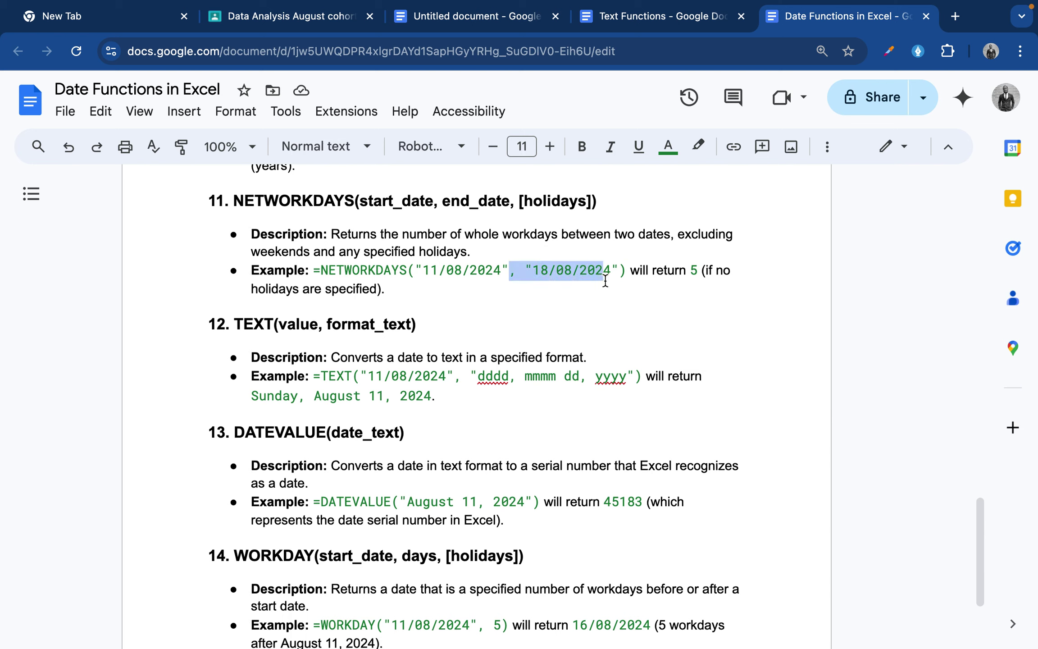
Switch to Excel, start a NETWORKDAYS formula in cell I2 and show its arguments in the Formula Builder
{"action": "mouse_move", "coordinate": [350, 647]}
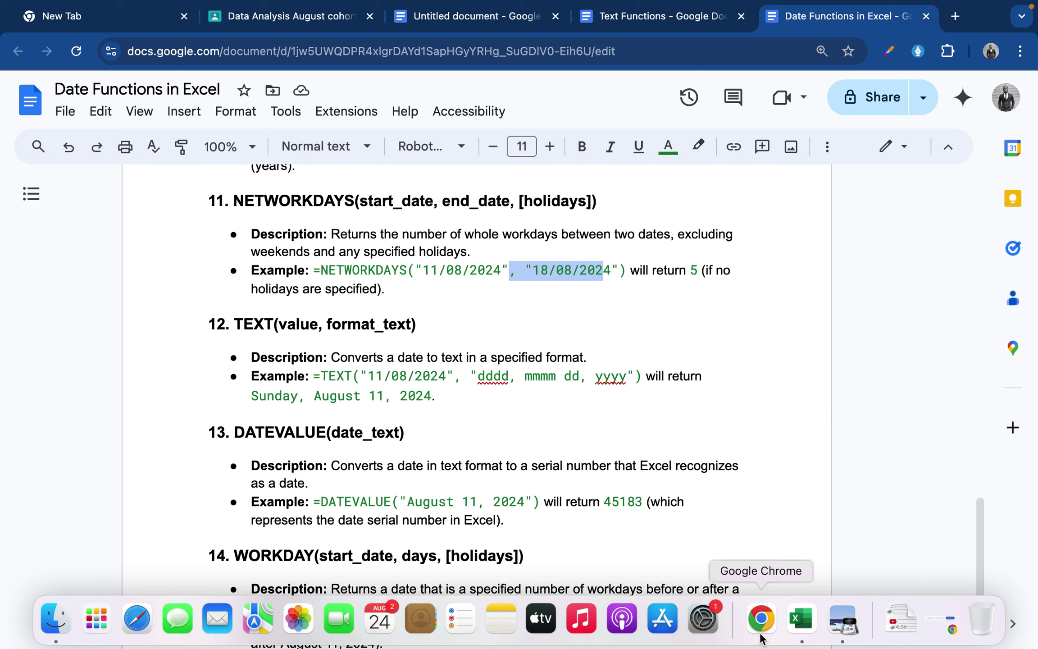
{"action": "left_click", "coordinate": [801, 621]}
{"action": "scroll", "coordinate": [746, 489], "scroll_direction": "right", "scroll_amount": 5}
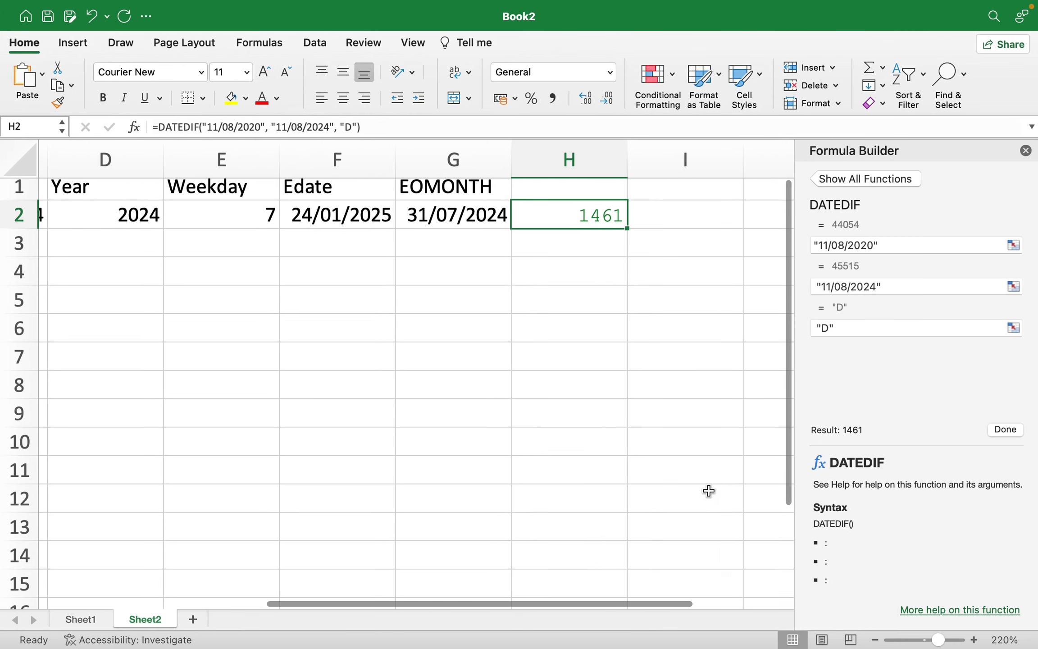
{"action": "left_click", "coordinate": [630, 217]}
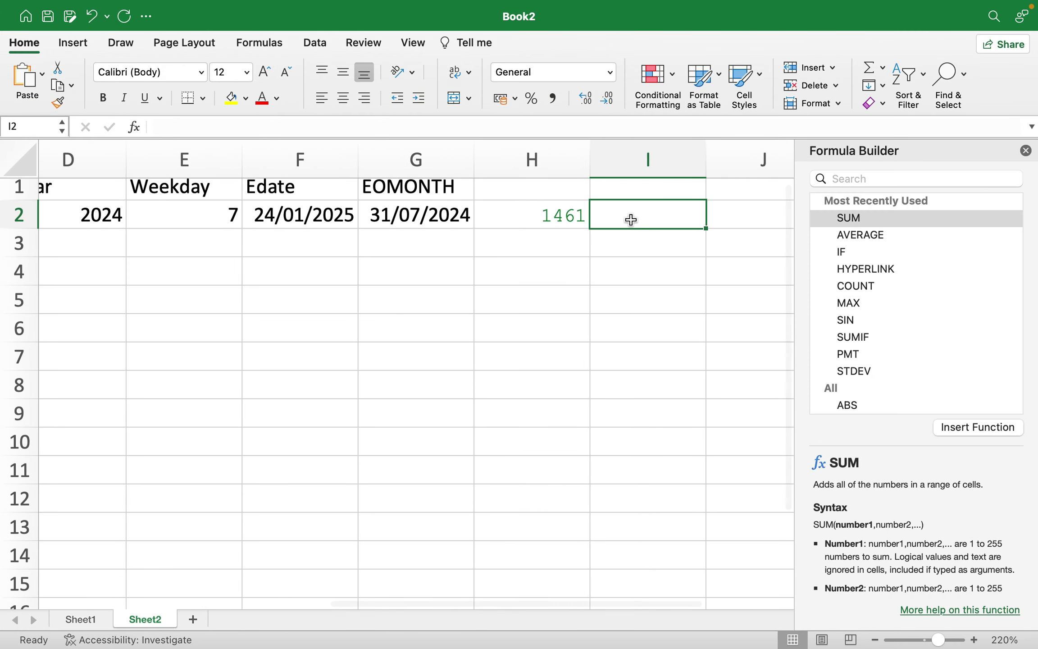
{"action": "type", "text": "=Ne"}
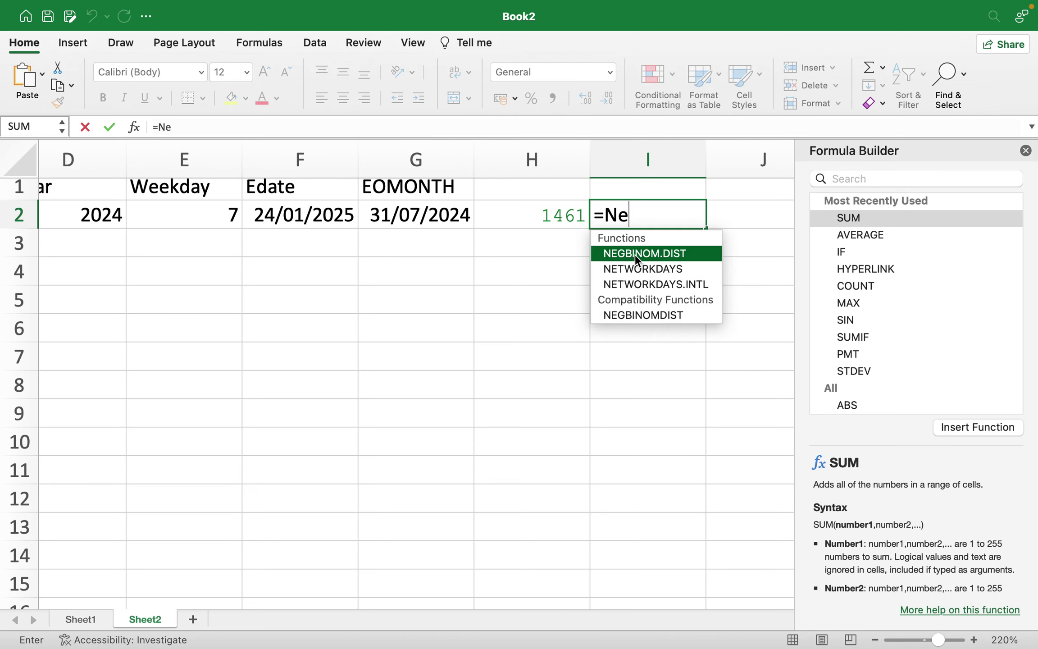
{"action": "double_click", "coordinate": [638, 269]}
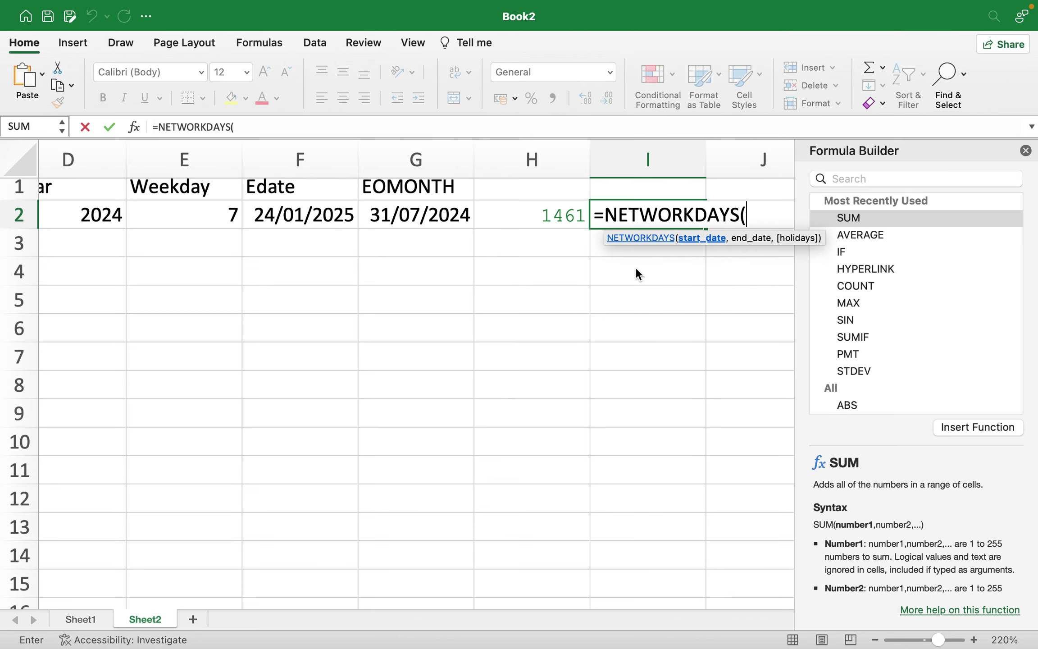
{"action": "left_click", "coordinate": [133, 131]}
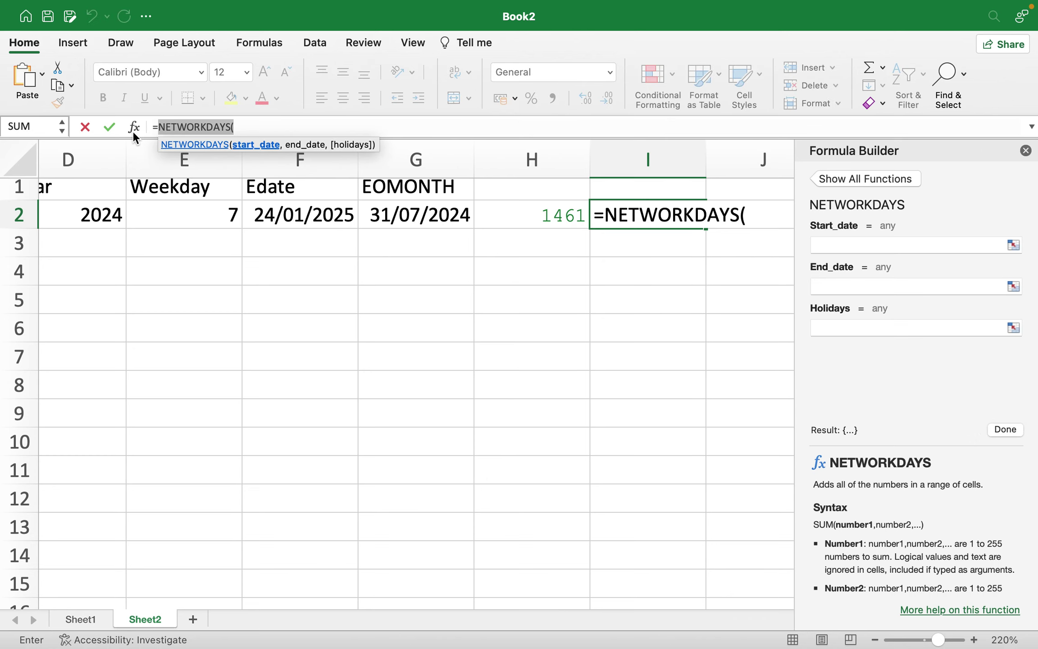
Set the Start_date argument of the NETWORKDAYS formula in I2 to 01/01/2024
{"action": "left_click", "coordinate": [833, 247]}
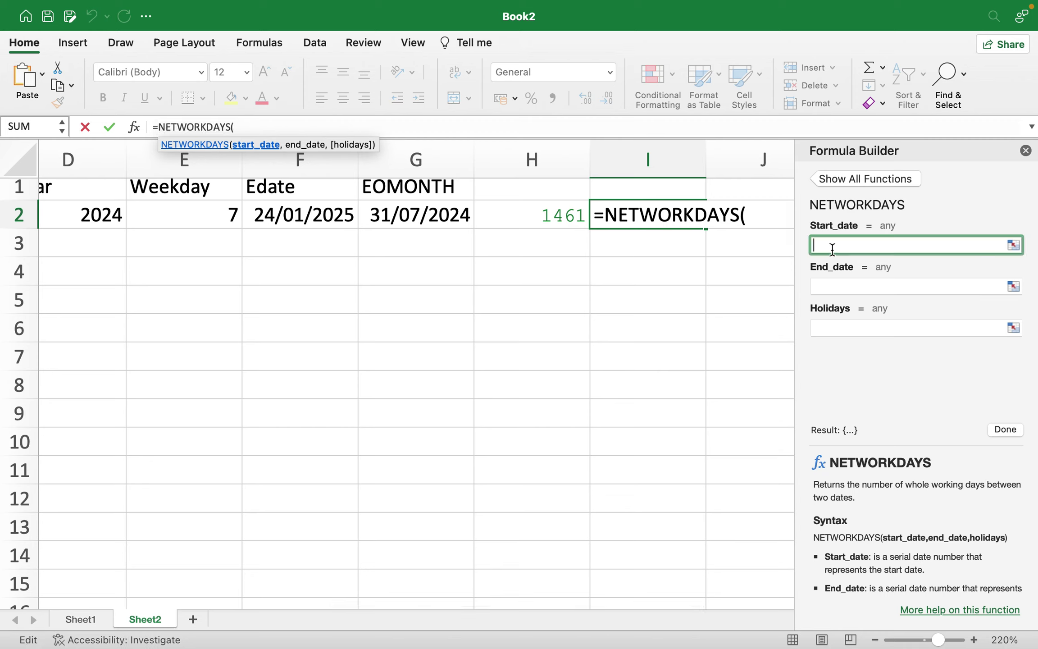
{"action": "type", "text": "01/01"}
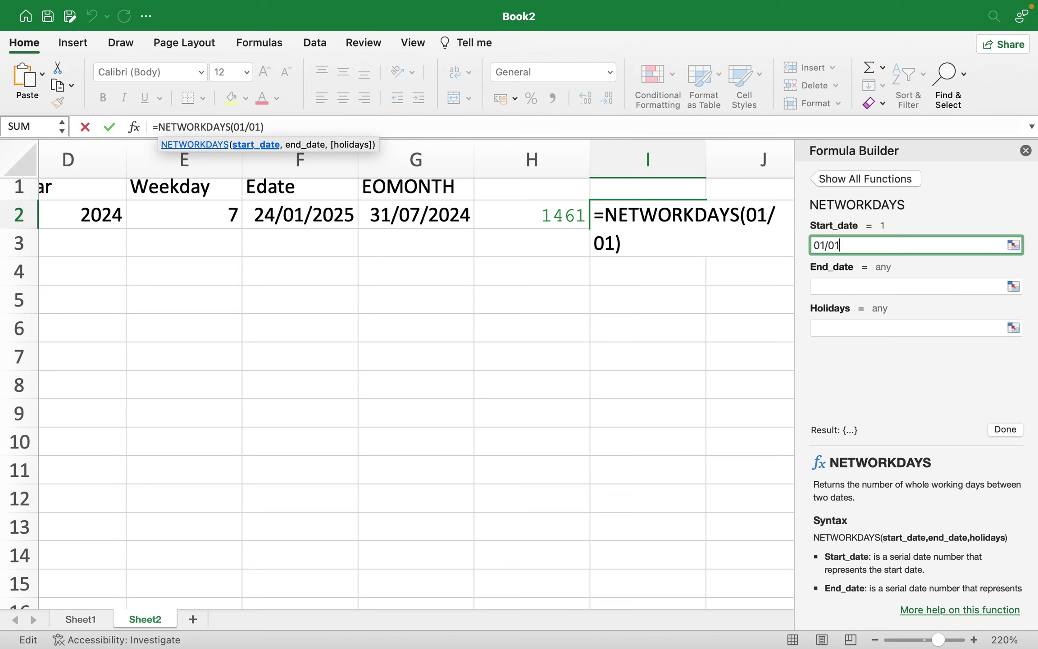
{"action": "type", "text": "/2024"}
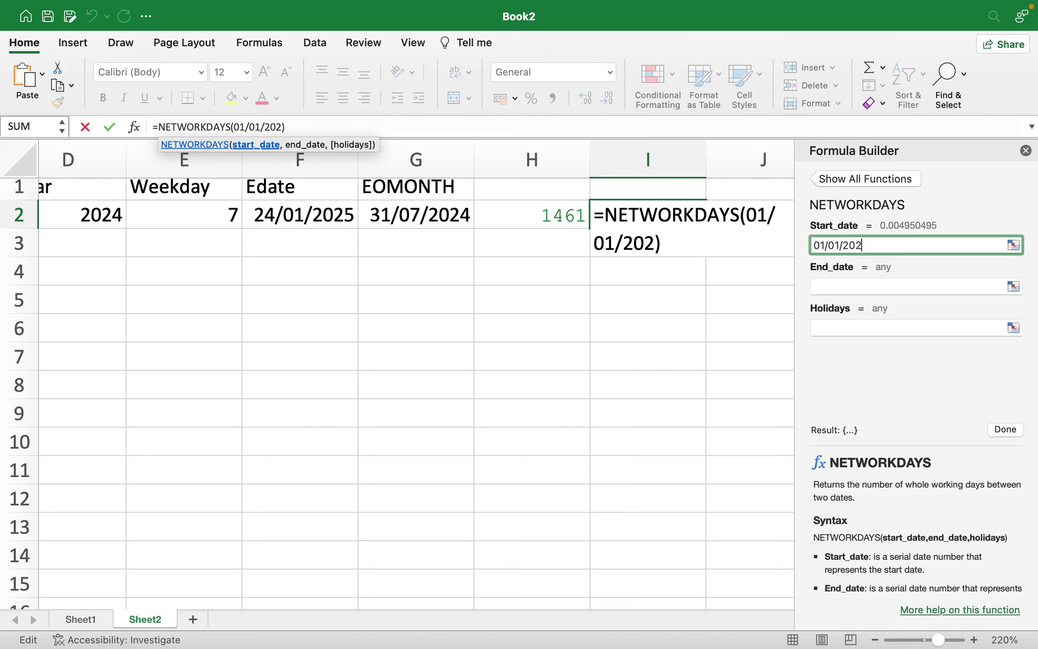
Enter 31/12/2024 as the NETWORKDAYS End_date, leave Holidays empty and complete the formula in I2
{"action": "left_click", "coordinate": [881, 289]}
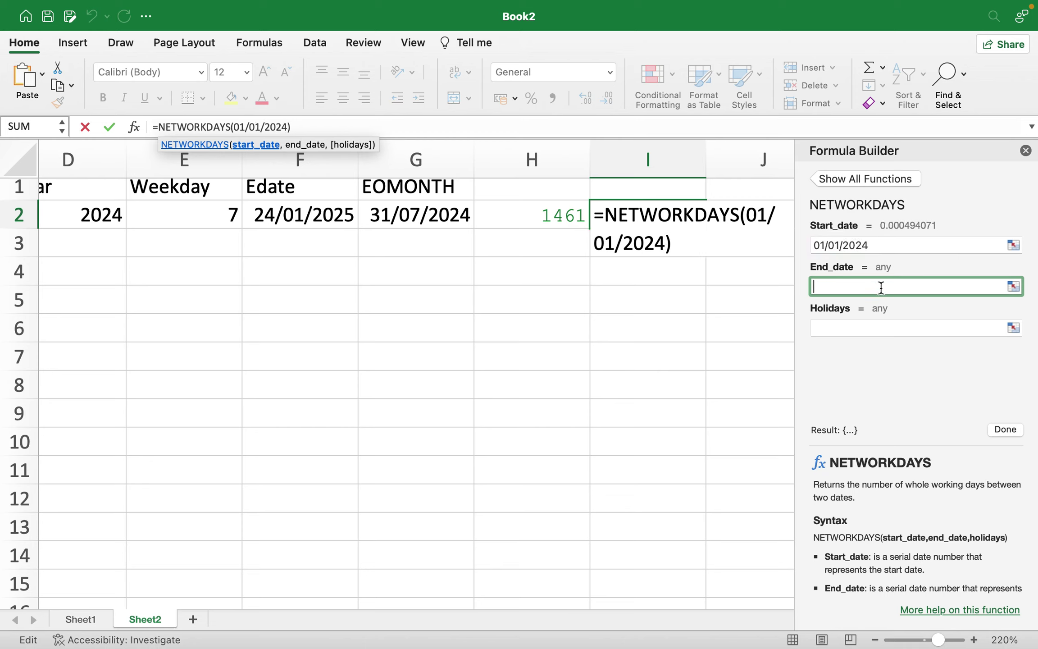
{"action": "type", "text": "31"}
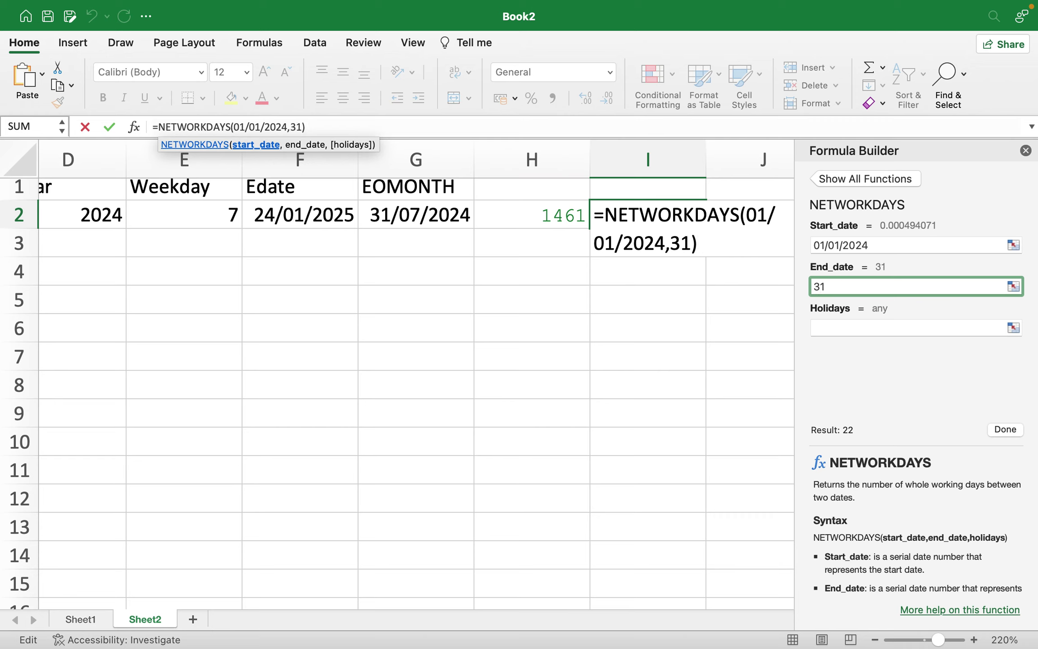
{"action": "type", "text": "/"}
{"action": "type", "text": "111"}
{"action": "key", "text": "BackSpace"}
{"action": "type", "text": "2"}
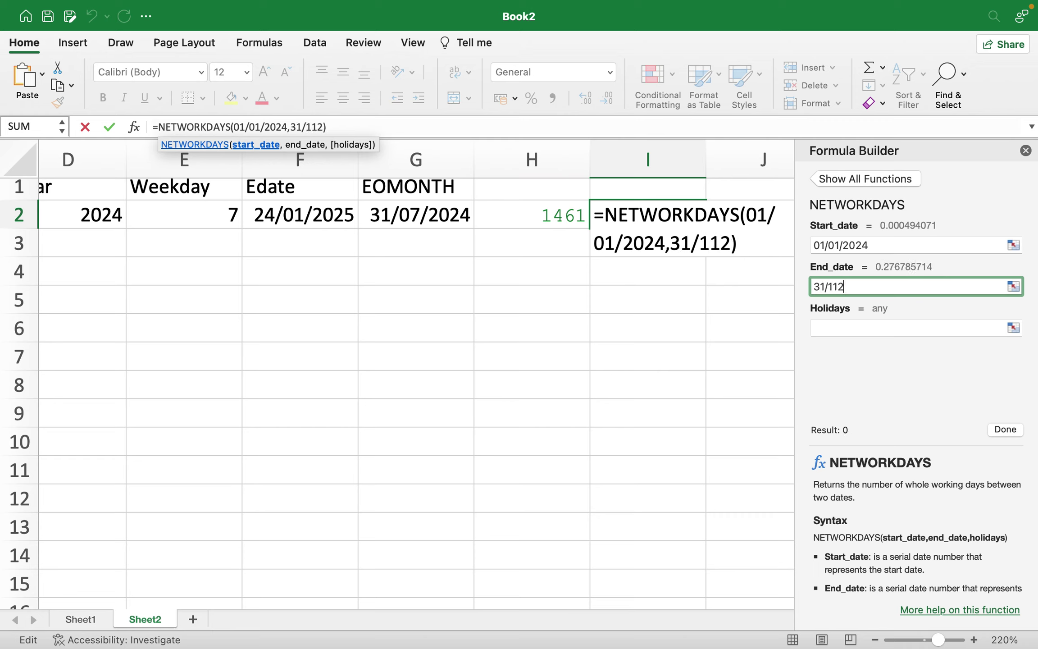
{"action": "key", "text": "BackSpace"}
{"action": "key", "text": "BackSpace"}
{"action": "type", "text": "2/"}
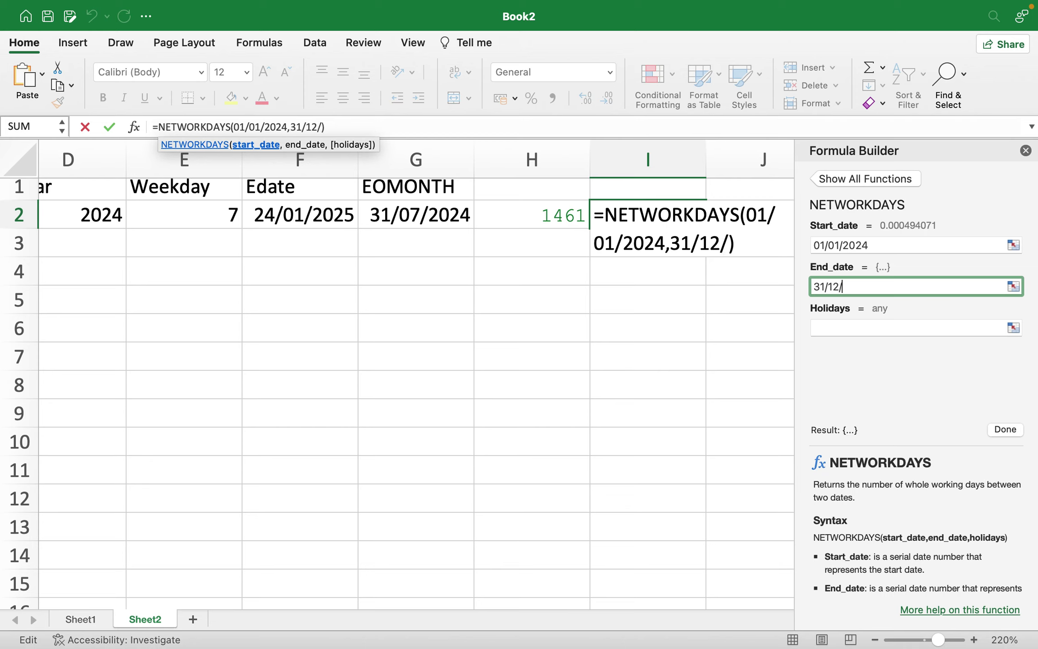
{"action": "type", "text": "202"}
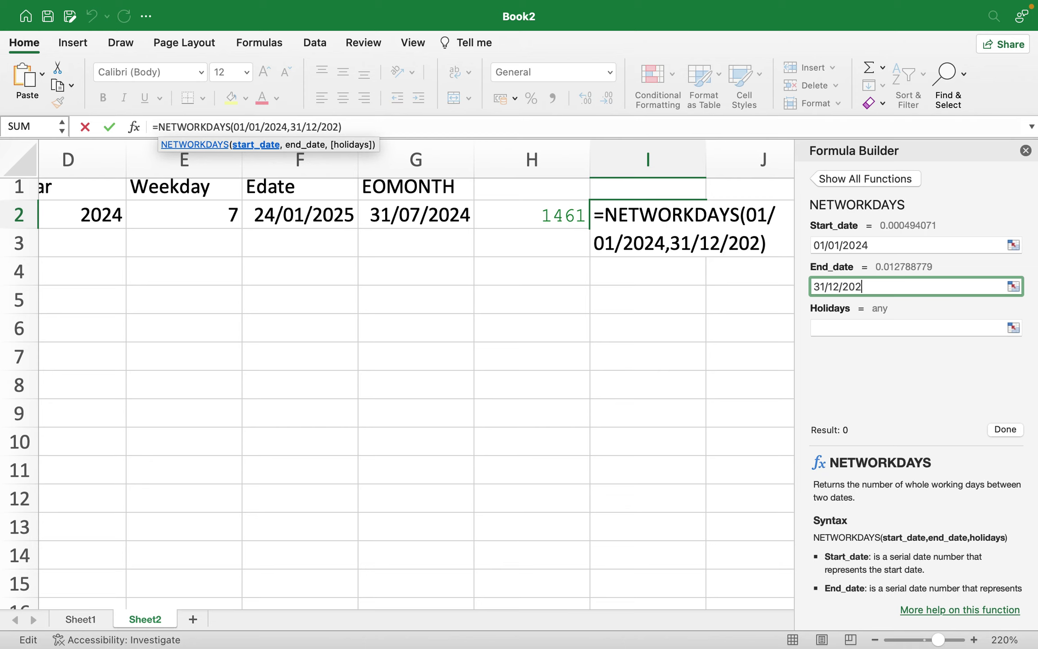
{"action": "type", "text": "4"}
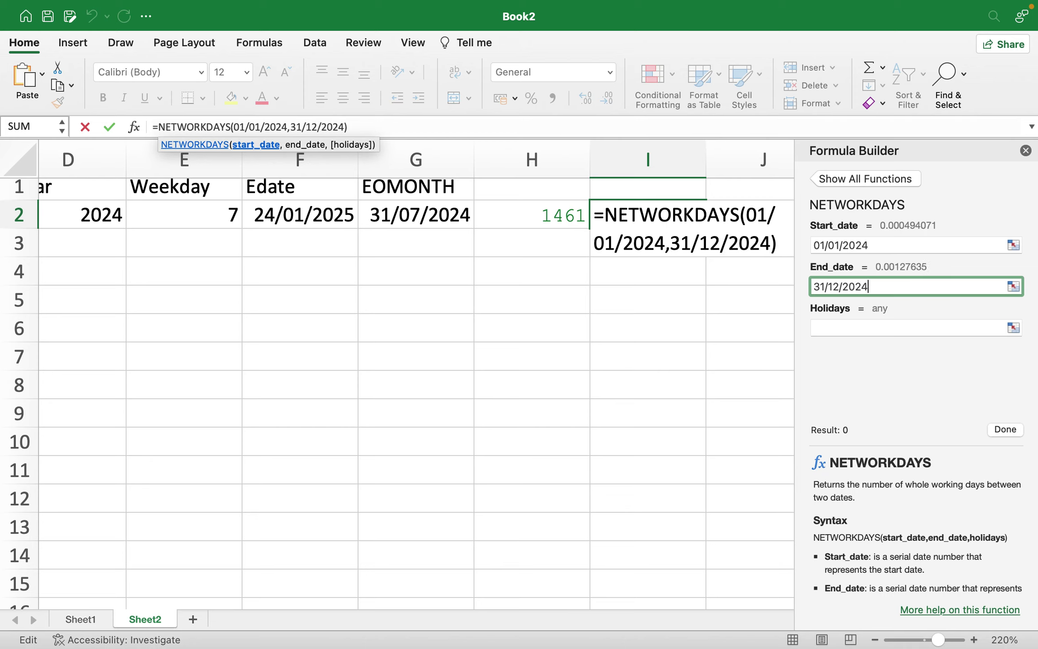
{"action": "left_click", "coordinate": [886, 330]}
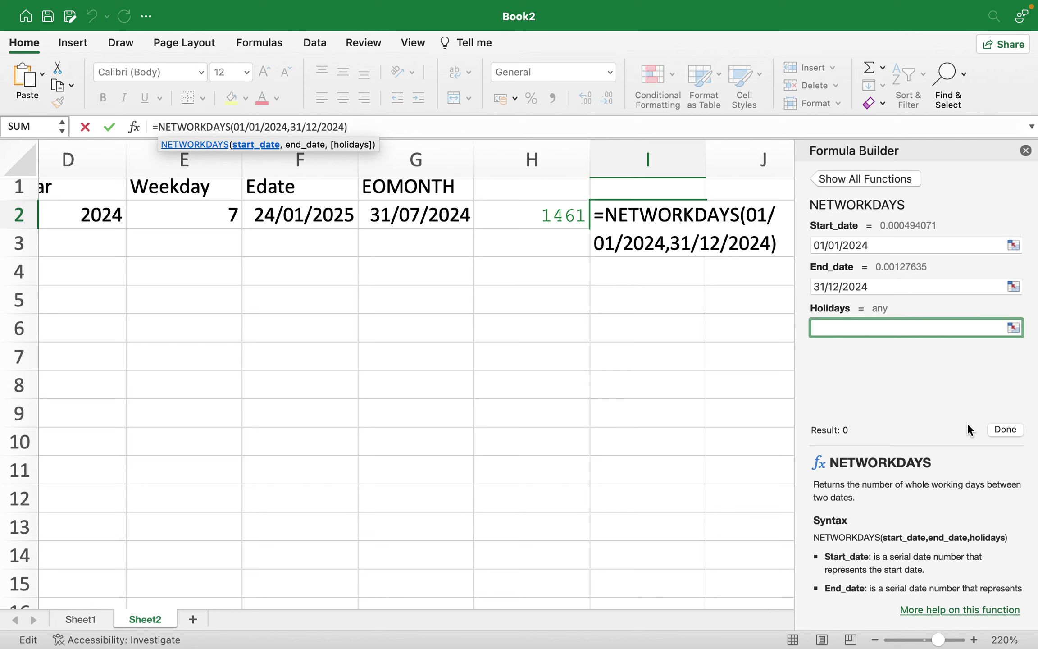
{"action": "left_click", "coordinate": [1014, 431]}
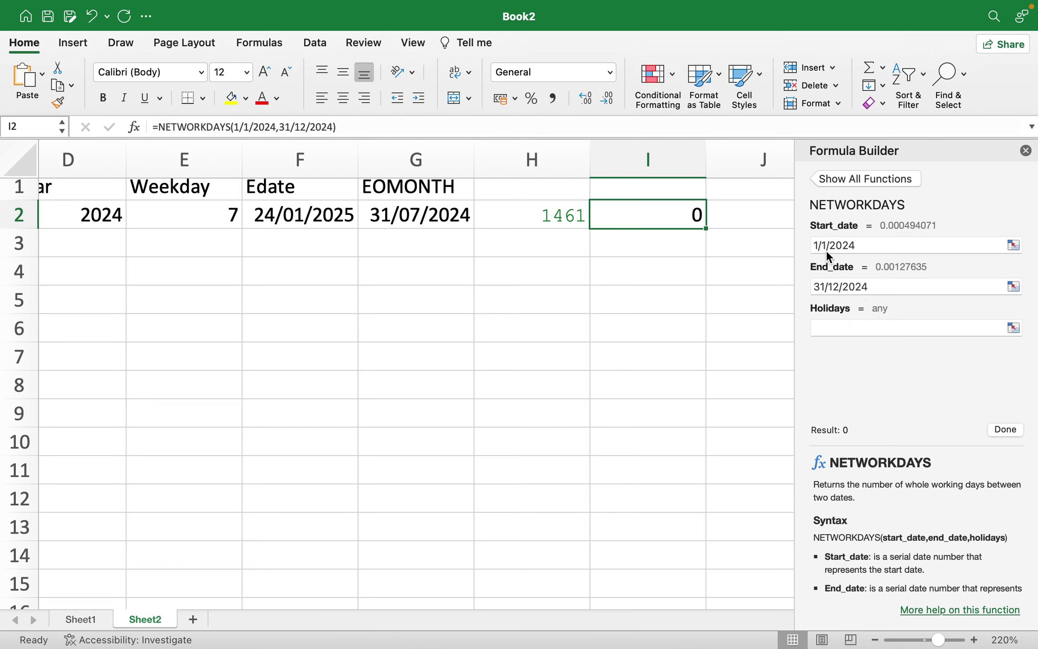
Change the End_date argument of the NETWORKDAYS formula in I2 to month-first order, 12/31/2024
{"action": "left_click", "coordinate": [871, 245]}
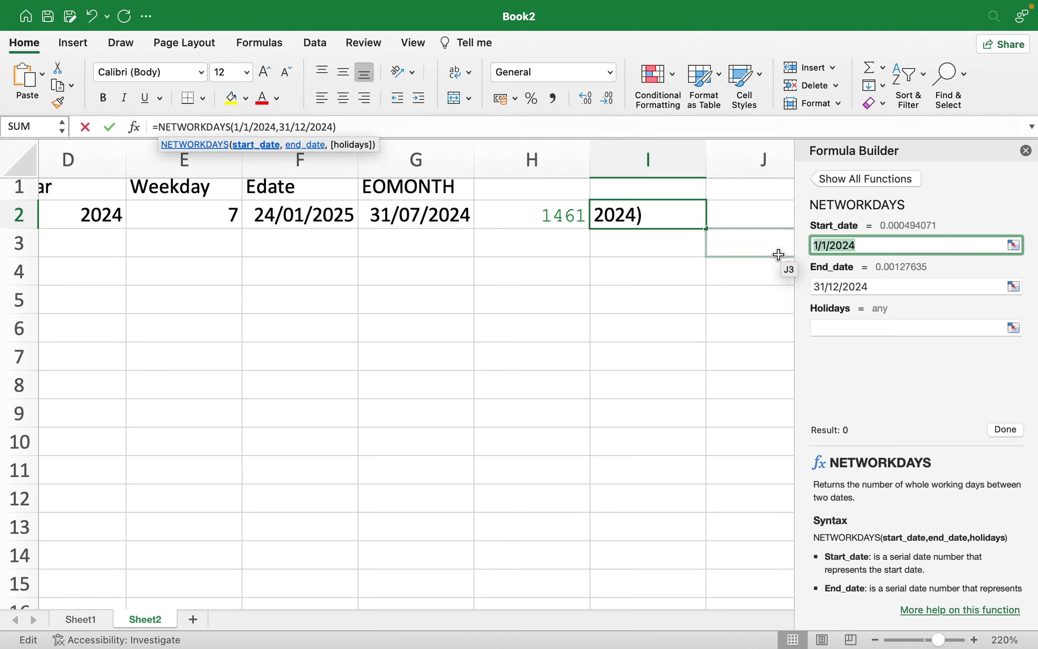
{"action": "left_click", "coordinate": [817, 247]}
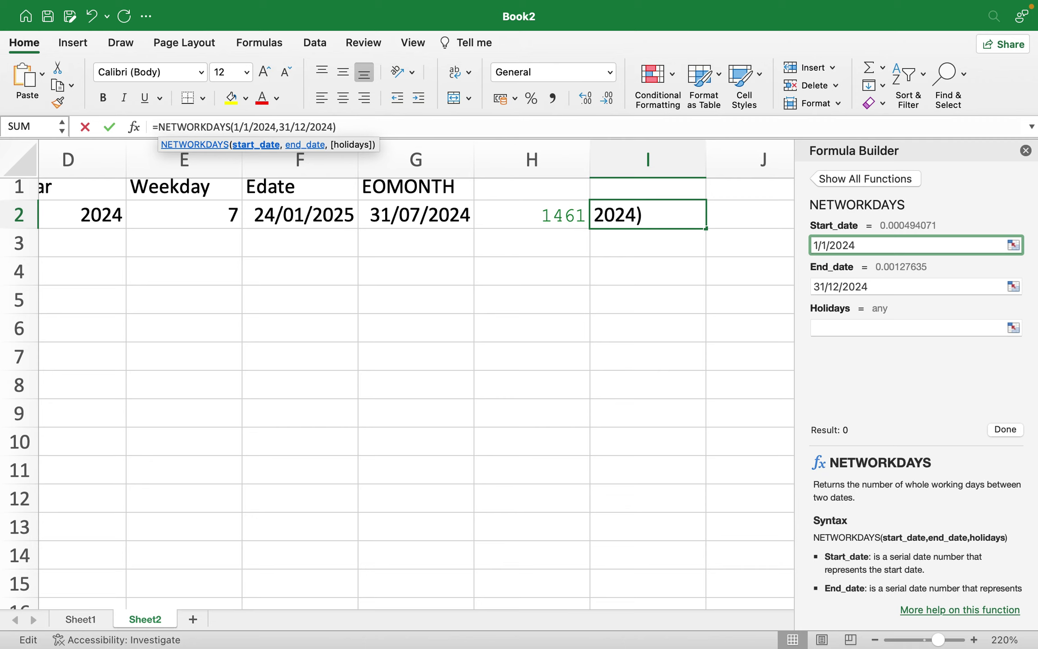
{"action": "double_click", "coordinate": [830, 287]}
{"action": "type", "text": "31"}
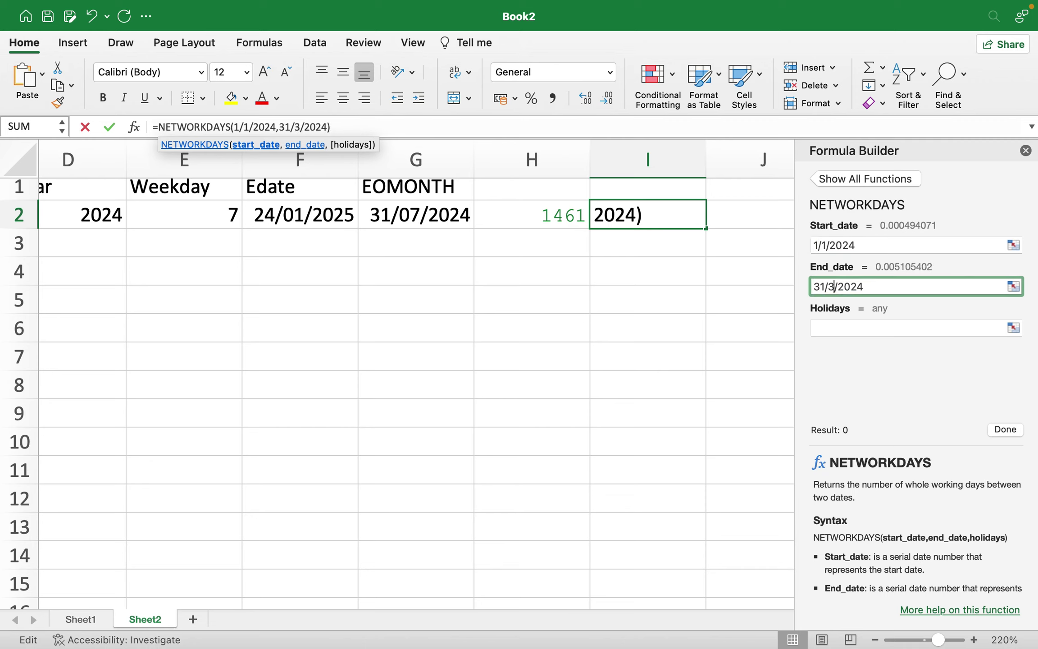
{"action": "double_click", "coordinate": [824, 287]}
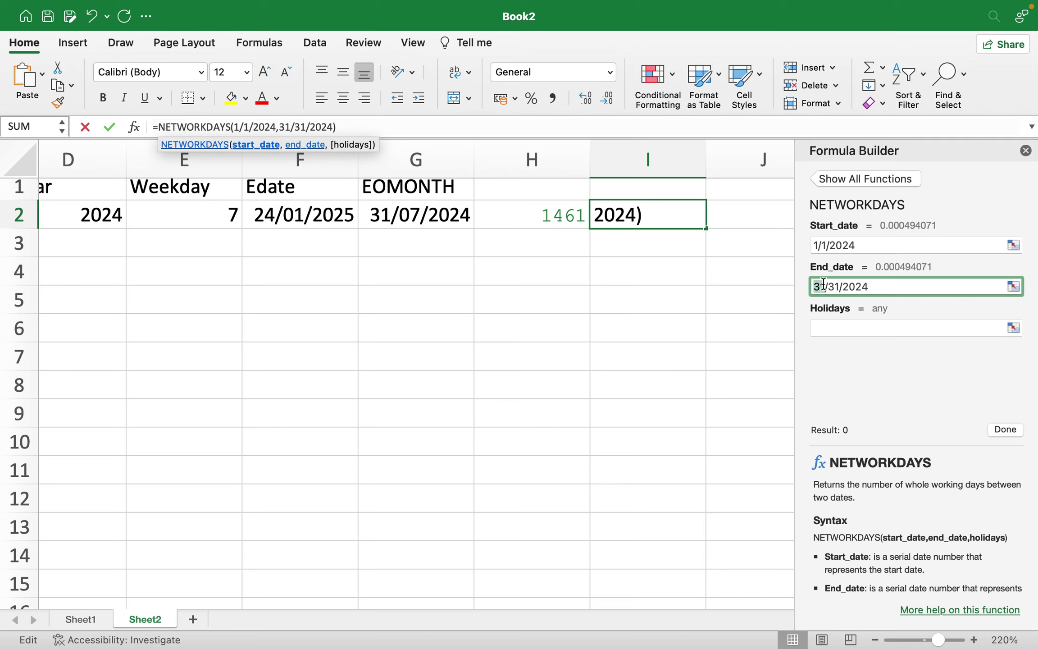
{"action": "type", "text": "12"}
{"action": "left_click", "coordinate": [855, 324]}
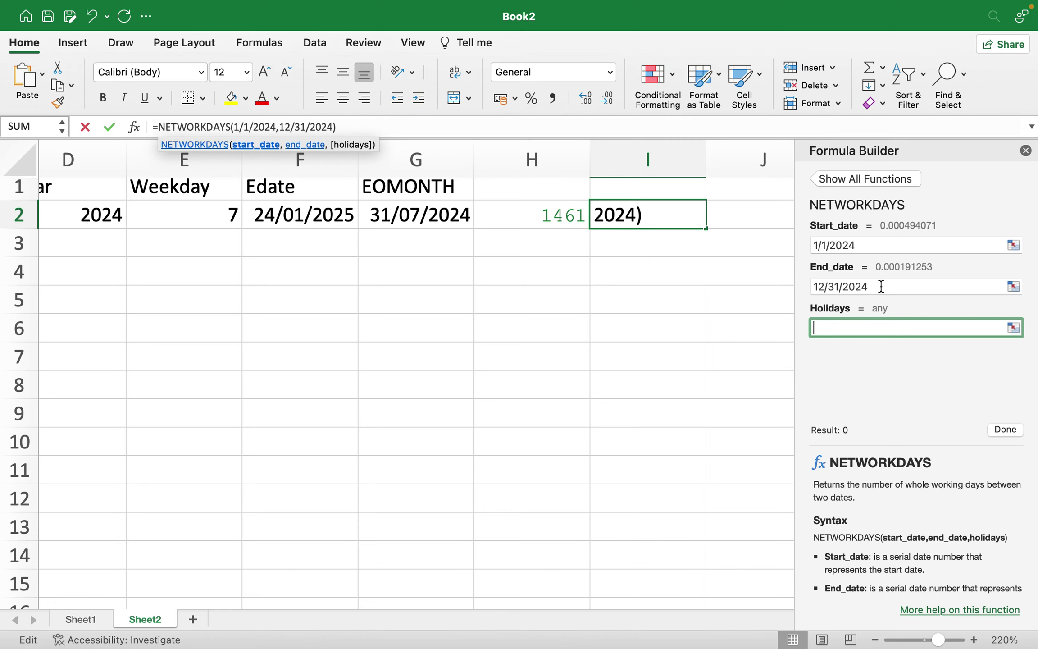
Switch to the Date Functions in Excel document in Chrome to check how the NETWORKDAYS example writes its dates
{"action": "mouse_move", "coordinate": [871, 647]}
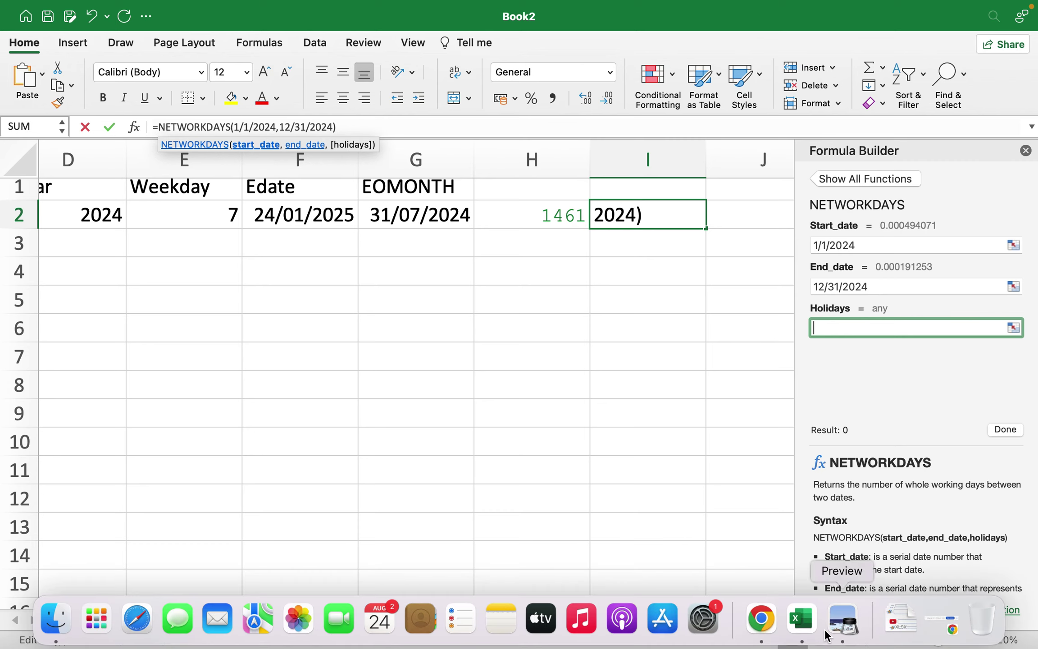
{"action": "mouse_move", "coordinate": [762, 645]}
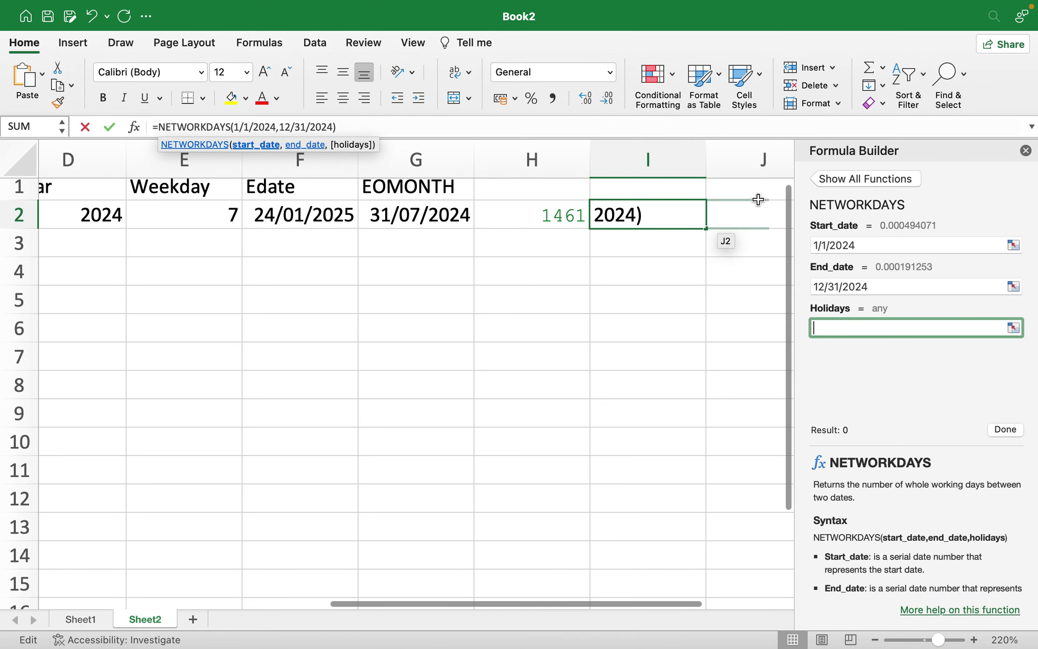
{"action": "left_click_drag", "start_coordinate": [871, 242], "coordinate": [794, 246]}
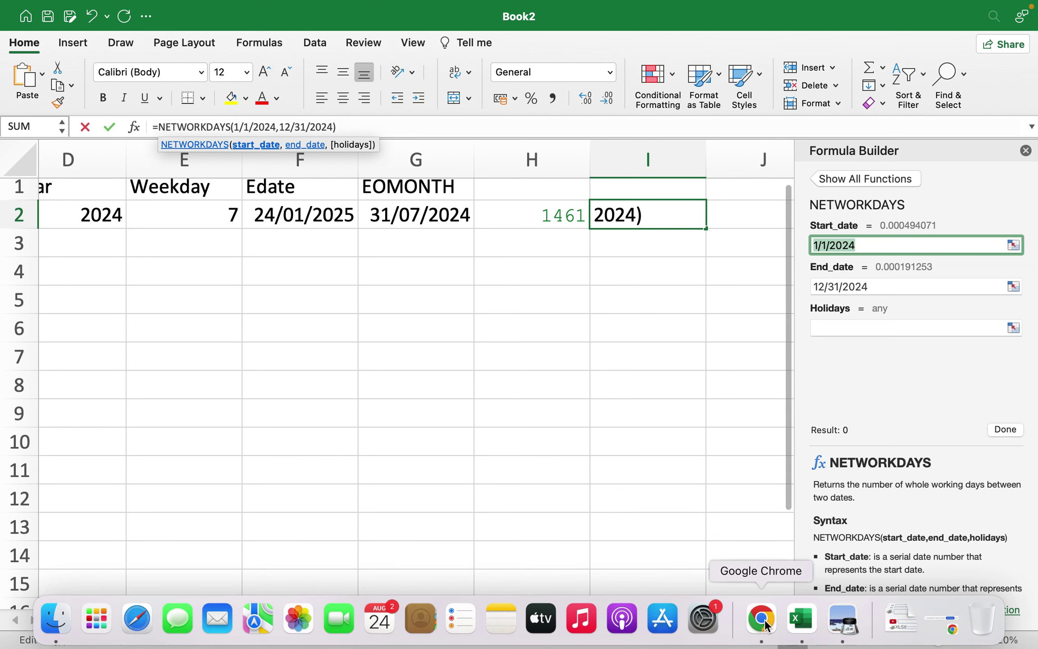
{"action": "left_click", "coordinate": [768, 621]}
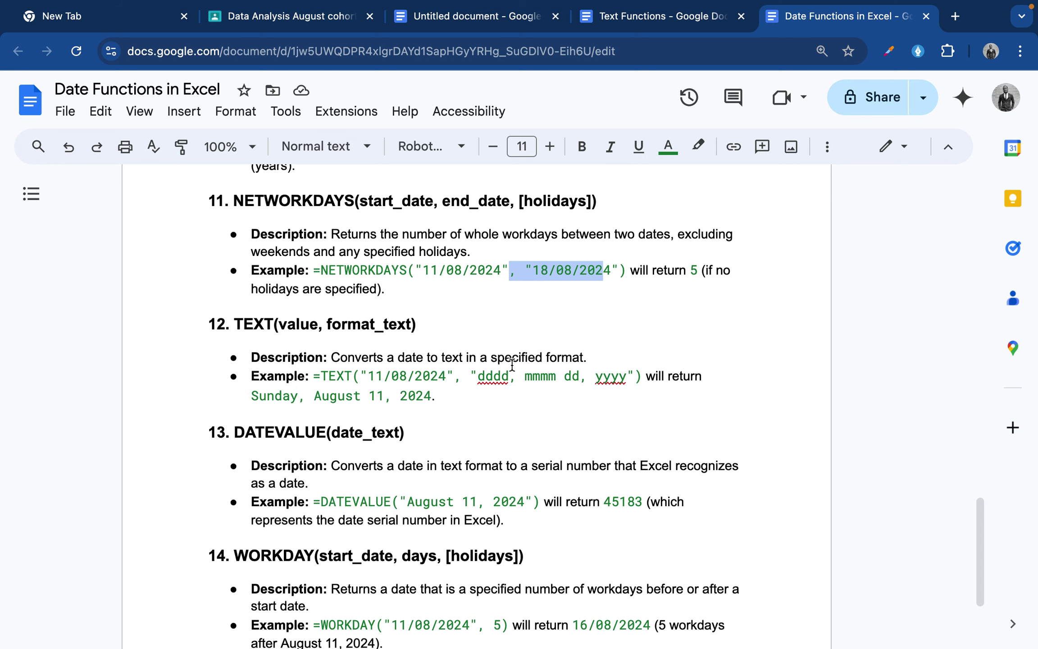
Switch to Excel and set the End_date argument of the NETWORKDAYS formula in I2 to 31/12/2024
{"action": "scroll", "coordinate": [513, 363], "scroll_direction": "up", "scroll_amount": 1}
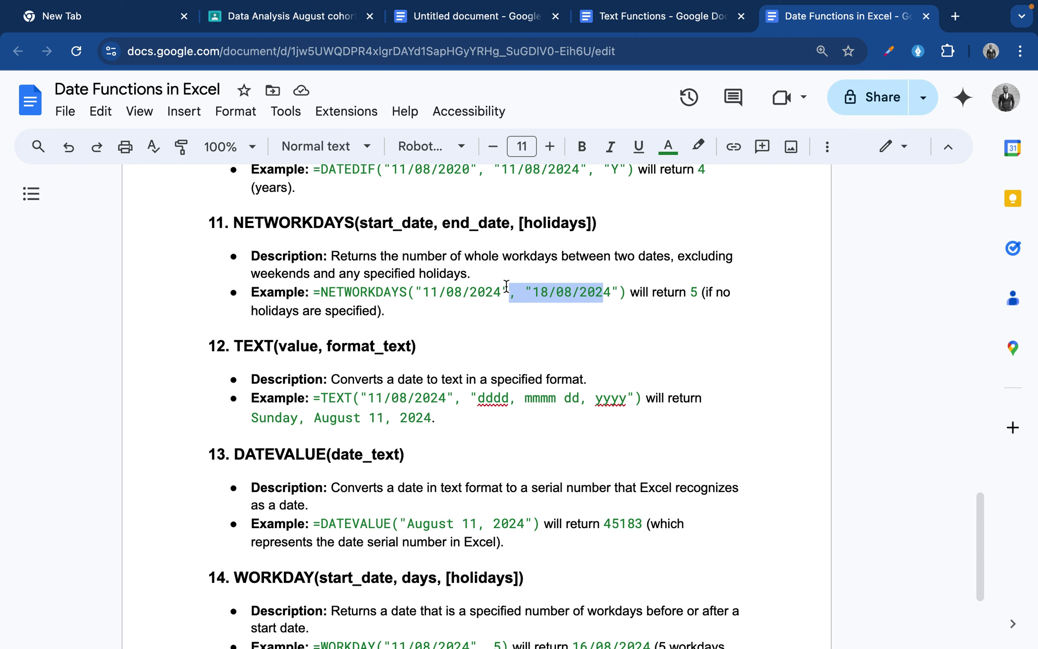
{"action": "mouse_move", "coordinate": [574, 646]}
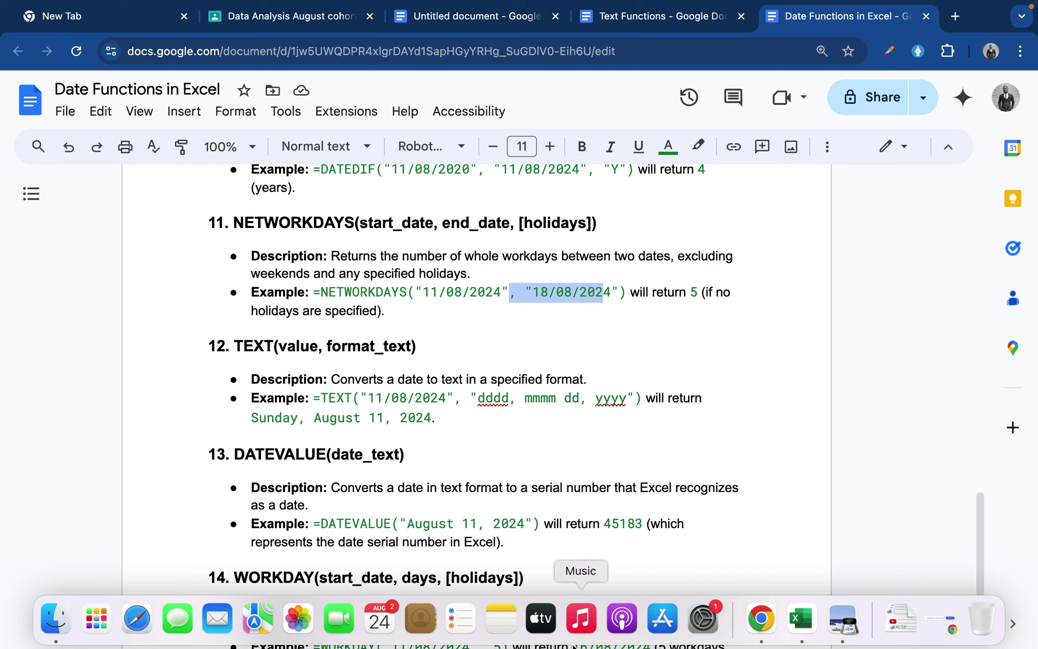
{"action": "left_click", "coordinate": [801, 622]}
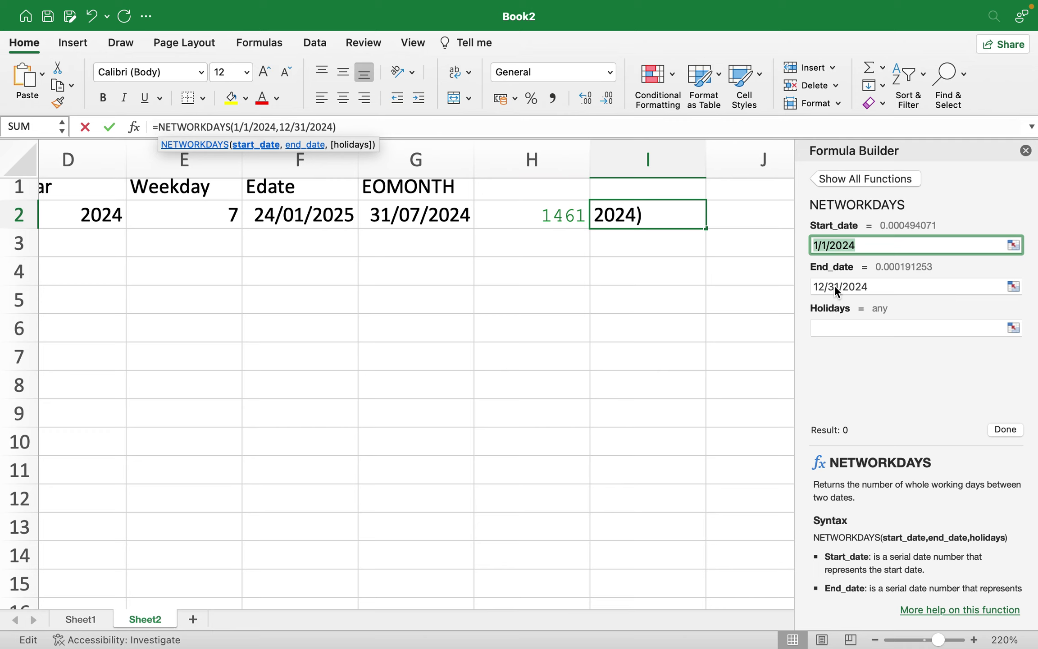
{"action": "left_click", "coordinate": [834, 286]}
{"action": "type", "text": "12"}
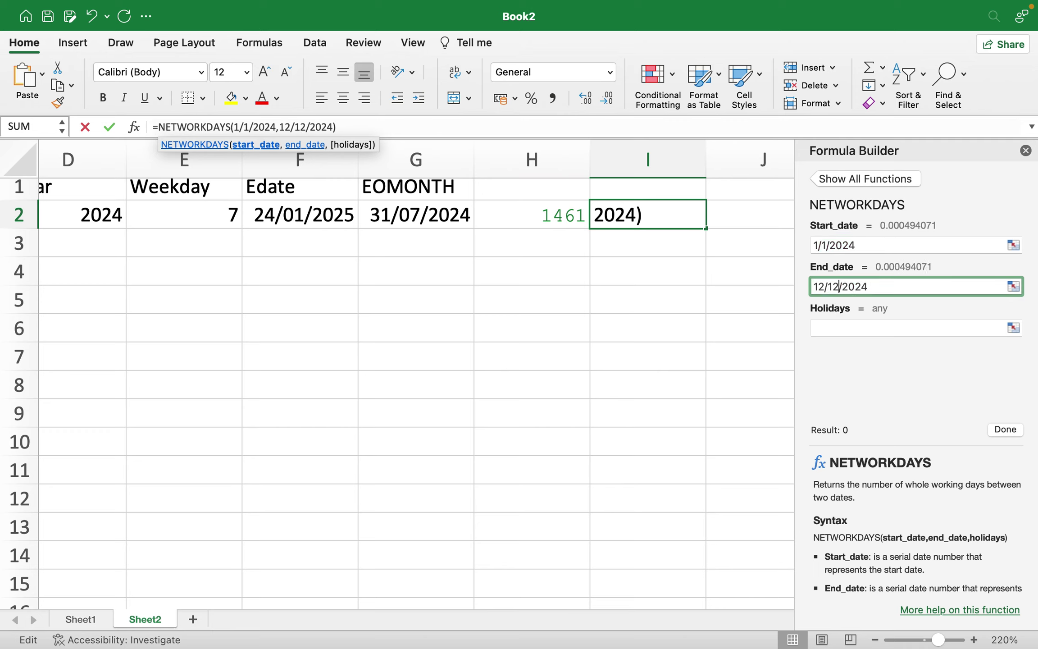
{"action": "double_click", "coordinate": [819, 288]}
{"action": "key", "text": "BackSpace"}
{"action": "type", "text": "21"}
{"action": "key", "text": "BackSpace"}
{"action": "key", "text": "BackSpace"}
{"action": "type", "text": "31"}
Rewrite the Start_date argument of the NETWORKDAYS formula as 01/01/2024 enclosed in double quotation marks
{"action": "scroll", "coordinate": [902, 527], "scroll_direction": "down", "scroll_amount": 2}
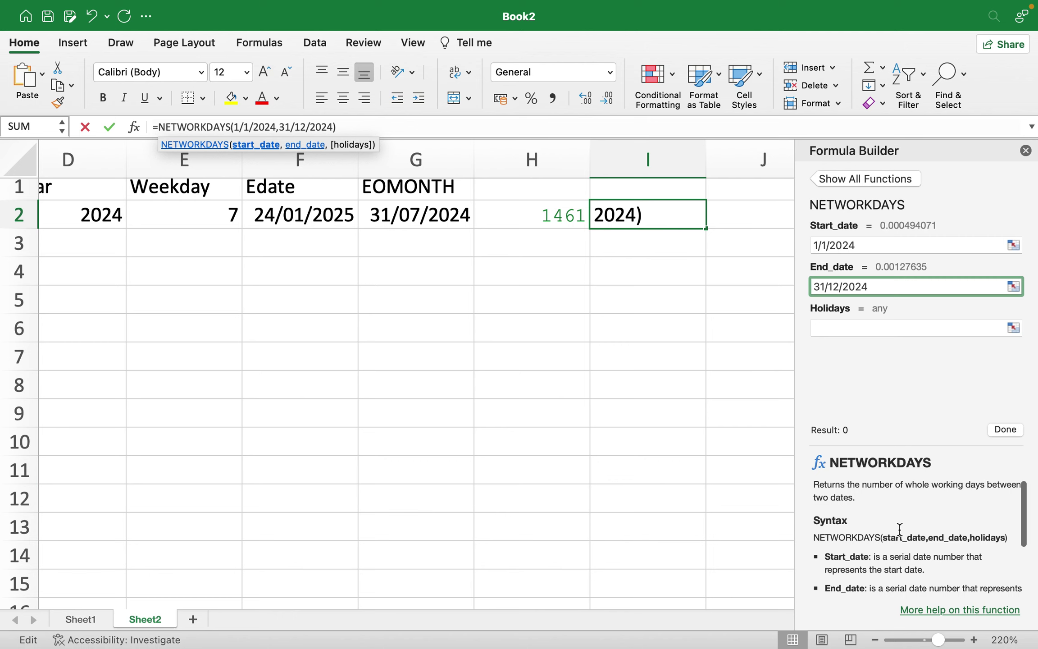
{"action": "left_click", "coordinate": [814, 245]}
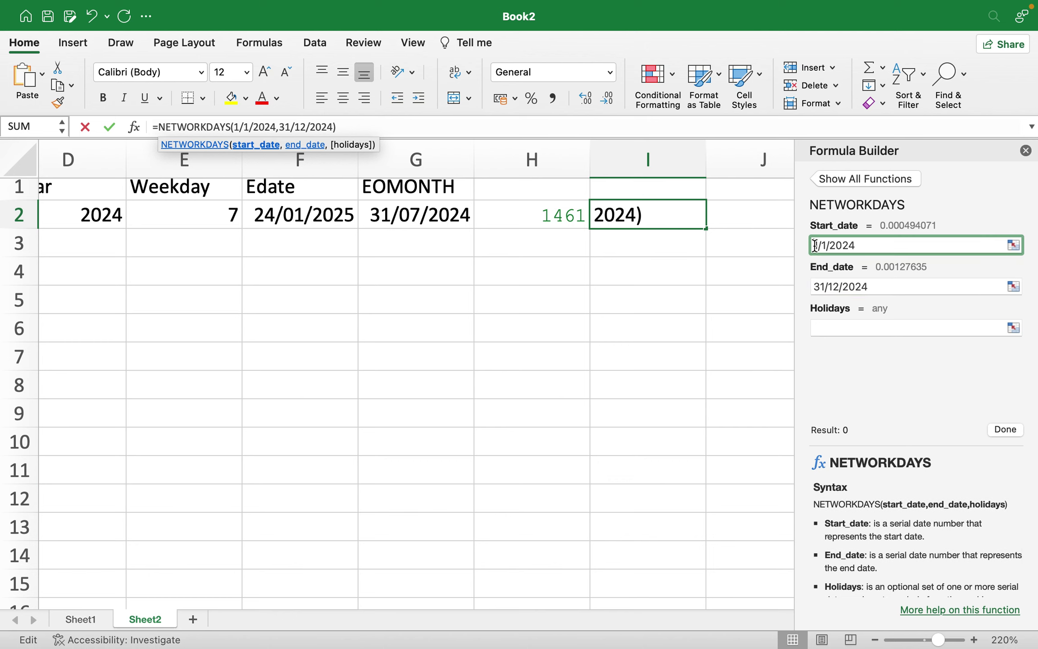
{"action": "type", "text": "01/"}
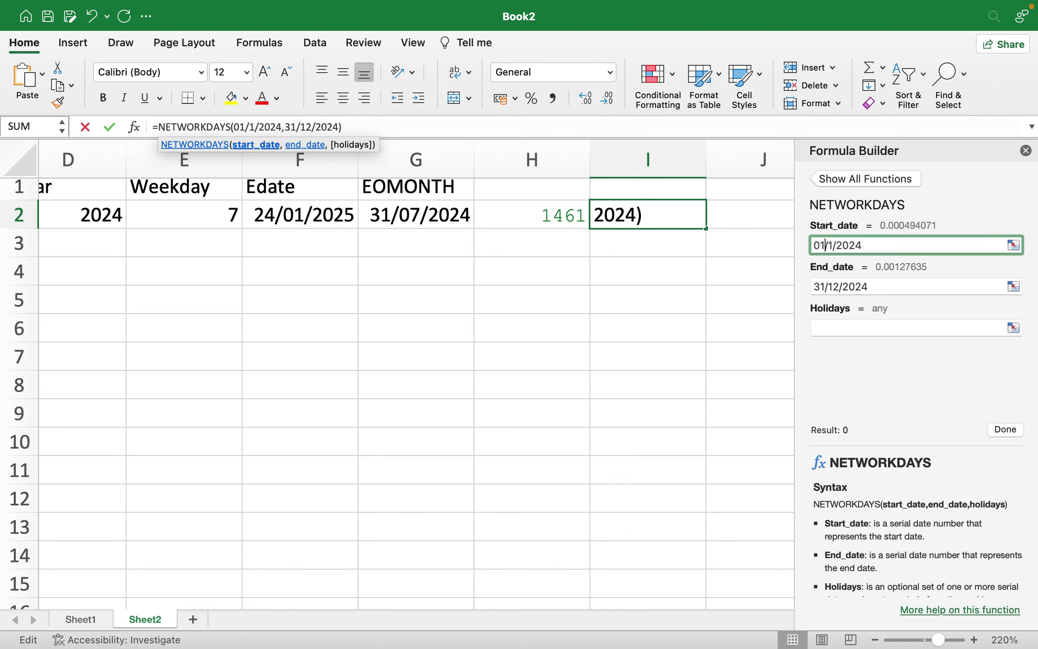
{"action": "type", "text": "0"}
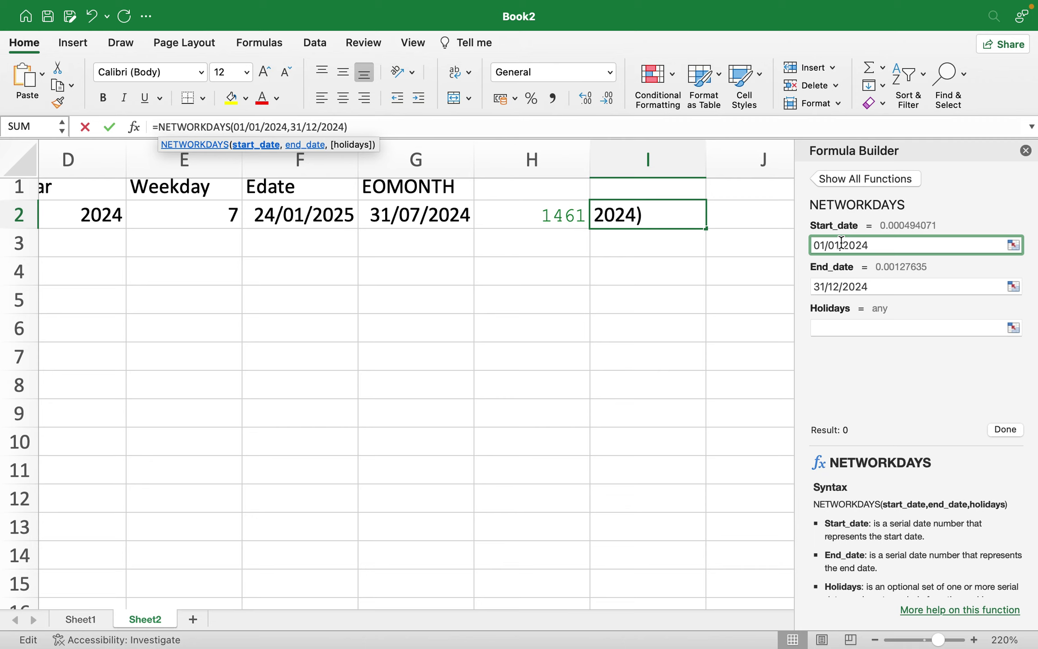
{"action": "left_click", "coordinate": [880, 277]}
{"action": "double_click", "coordinate": [876, 245]}
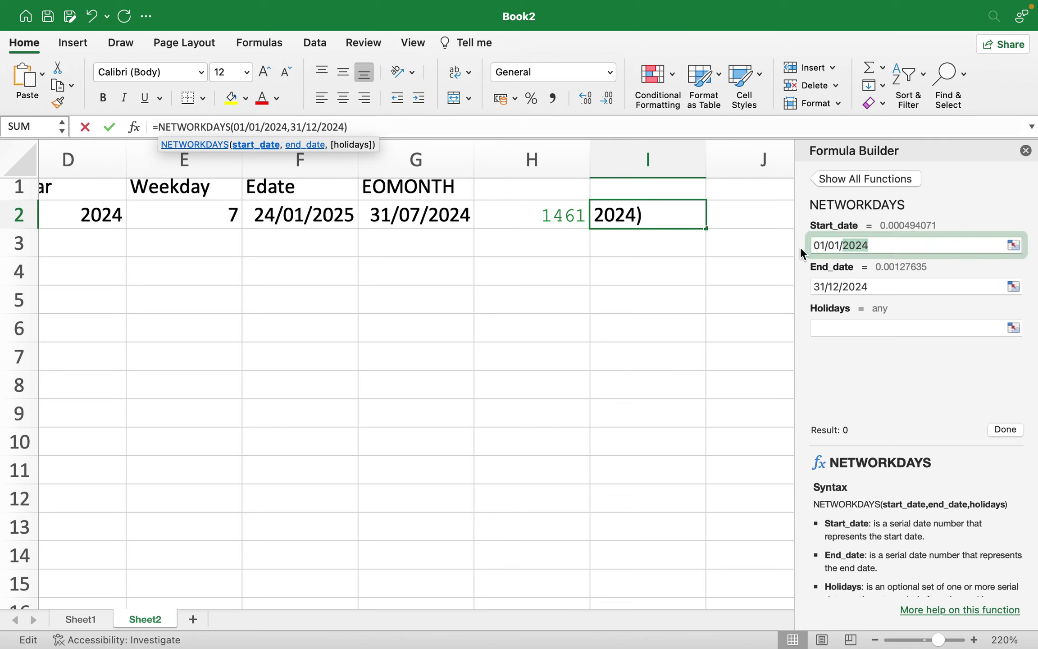
{"action": "left_click_drag", "start_coordinate": [801, 248], "coordinate": [796, 249]}
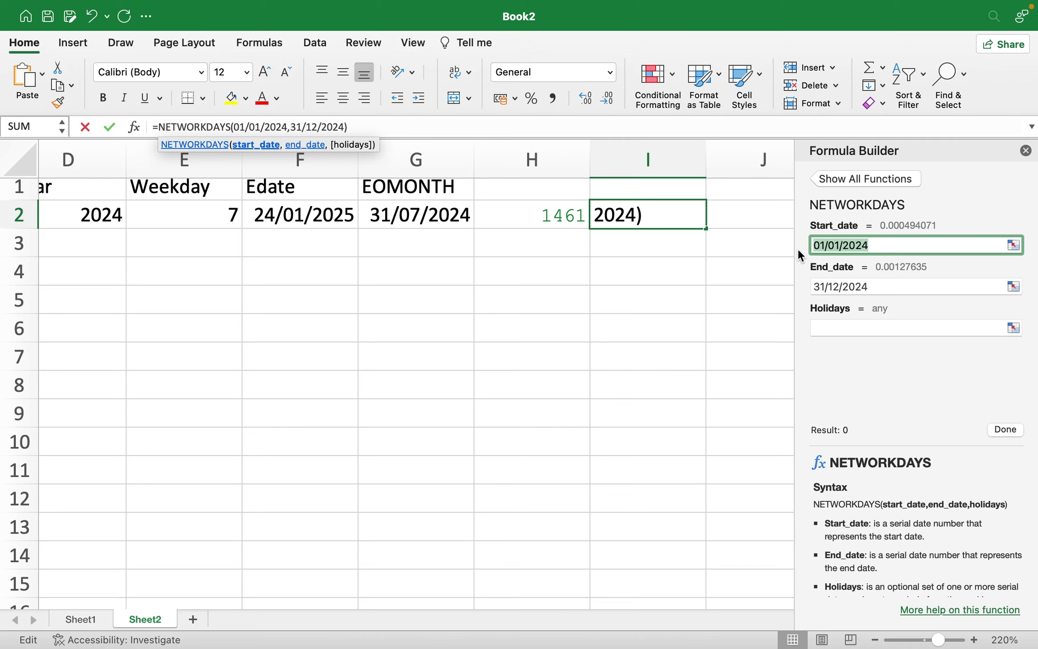
{"action": "key", "text": "Left"}
{"action": "type", "text": "\""}
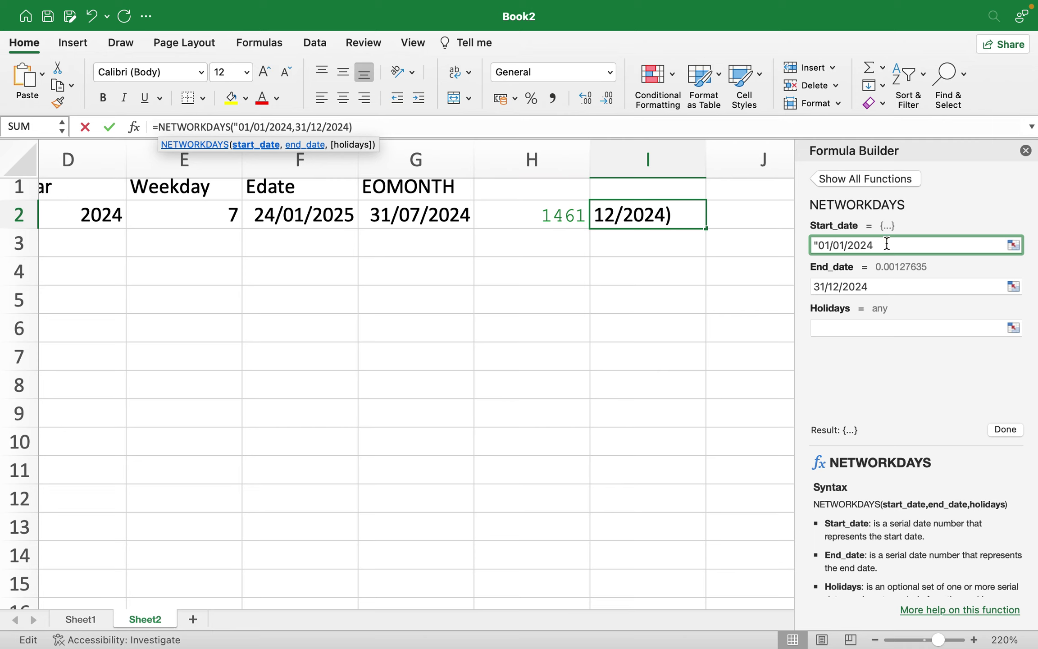
{"action": "left_click", "coordinate": [892, 244]}
{"action": "type", "text": "\""}
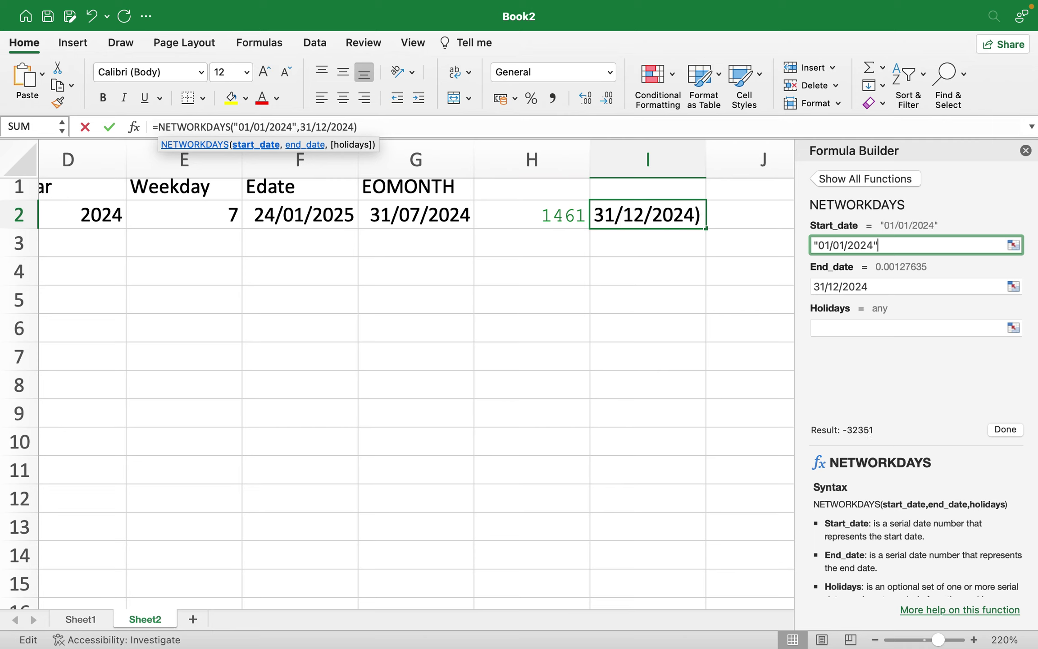
Enclose the End_date argument of the NETWORKDAYS formula in double quotation marks
{"action": "left_click", "coordinate": [887, 287]}
{"action": "type", "text": "\""}
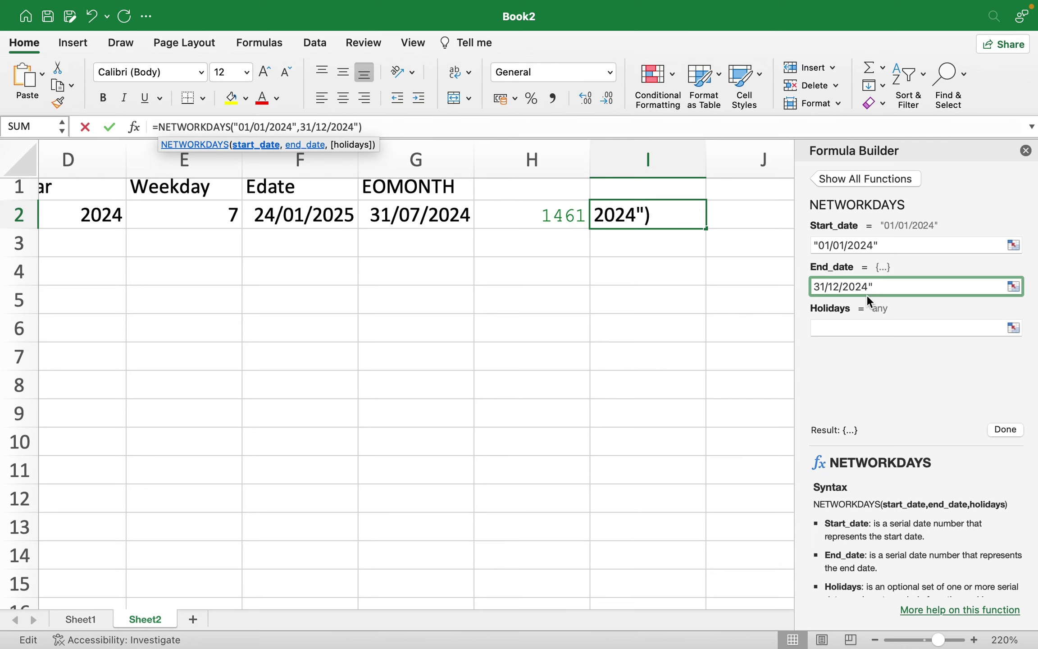
{"action": "left_click", "coordinate": [812, 286]}
{"action": "type", "text": "\""}
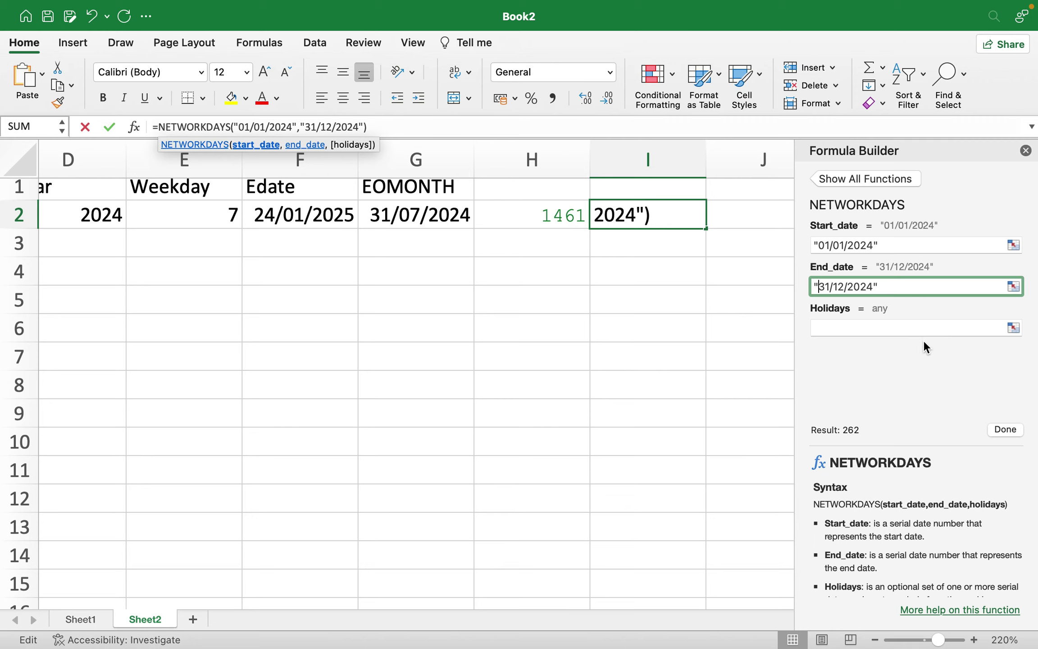
Set the Holidays argument to 13 and finish the NETWORKDAYS formula in I2
{"action": "left_click", "coordinate": [836, 329]}
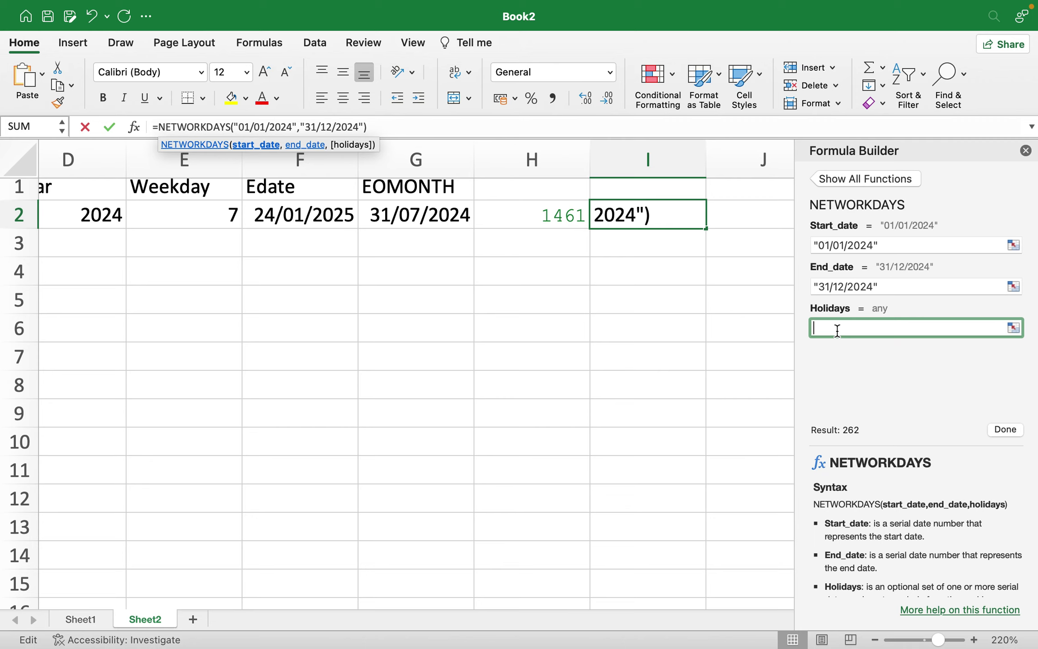
{"action": "type", "text": "13"}
{"action": "left_click", "coordinate": [932, 285]}
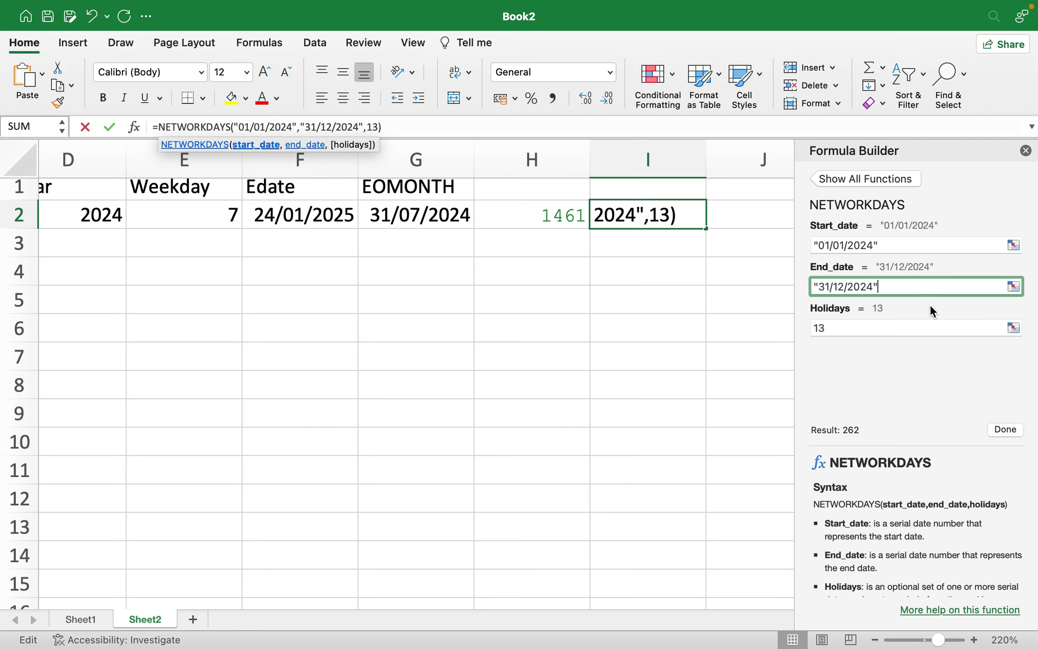
{"action": "left_click", "coordinate": [1004, 424]}
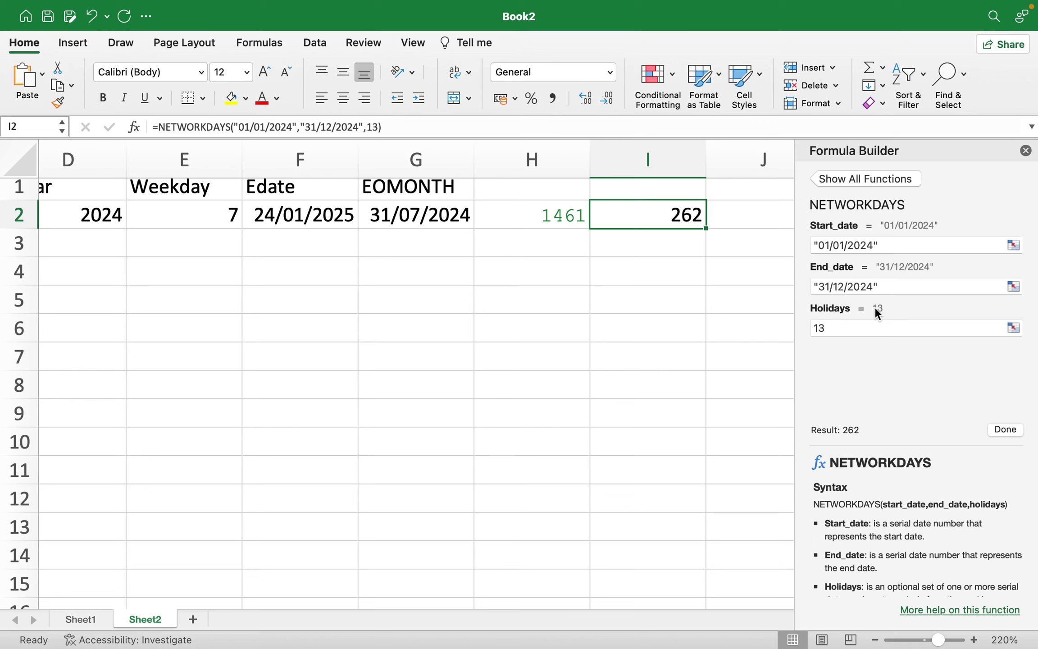
{"action": "mouse_move", "coordinate": [876, 309]}
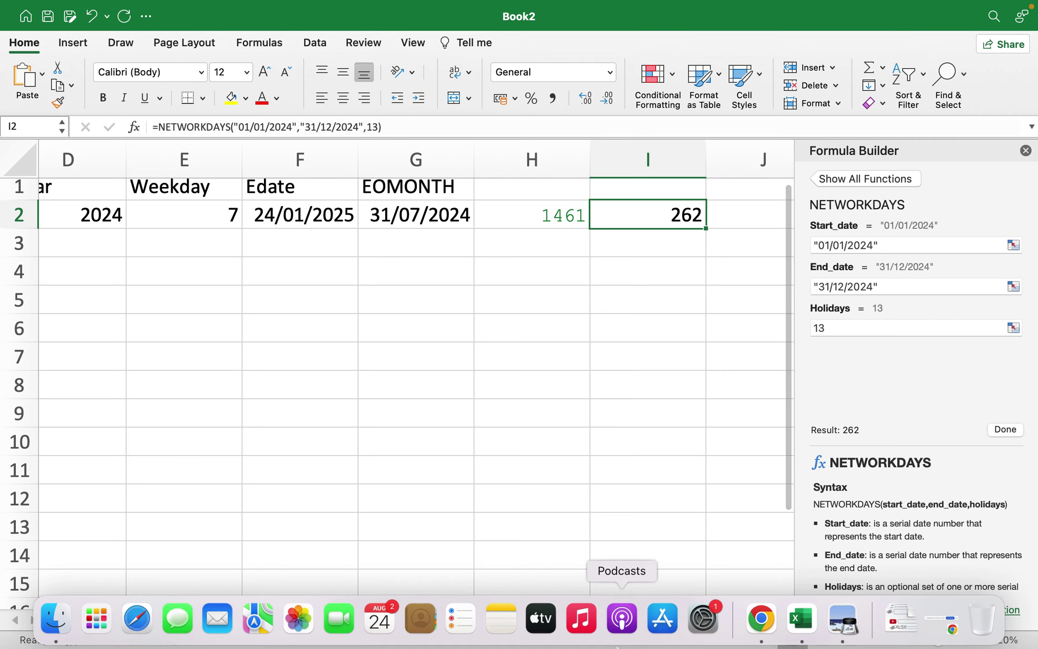
Switch to Chrome and open the Google Docs file attached to Assignment on Date Assignments in the Data Analysis August cohort's Classroom classwork
{"action": "left_click", "coordinate": [767, 628]}
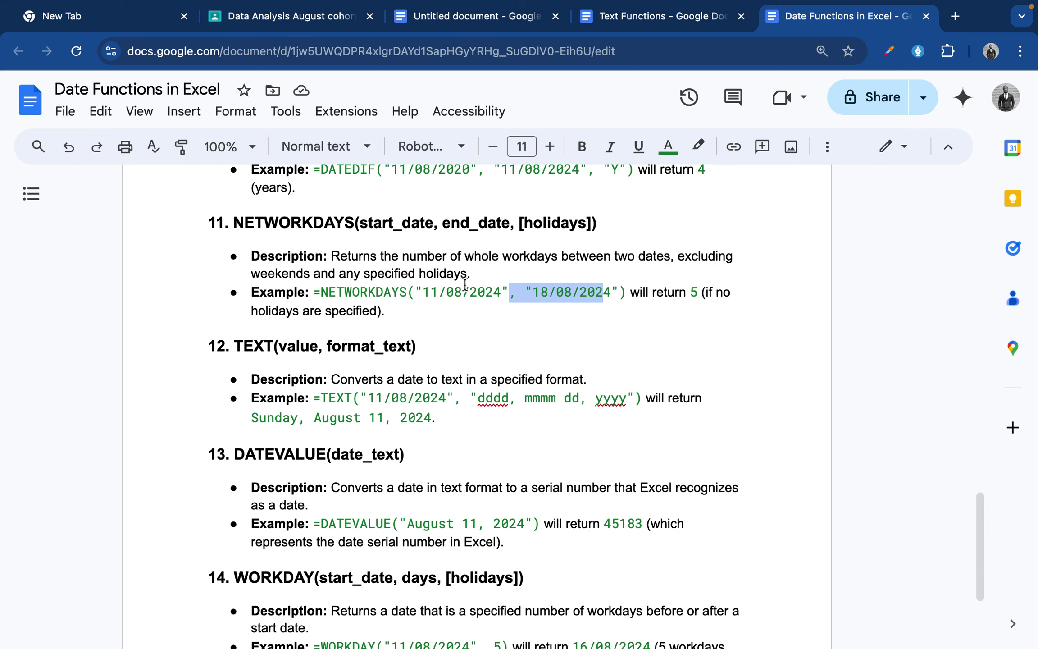
{"action": "left_click", "coordinate": [259, 20]}
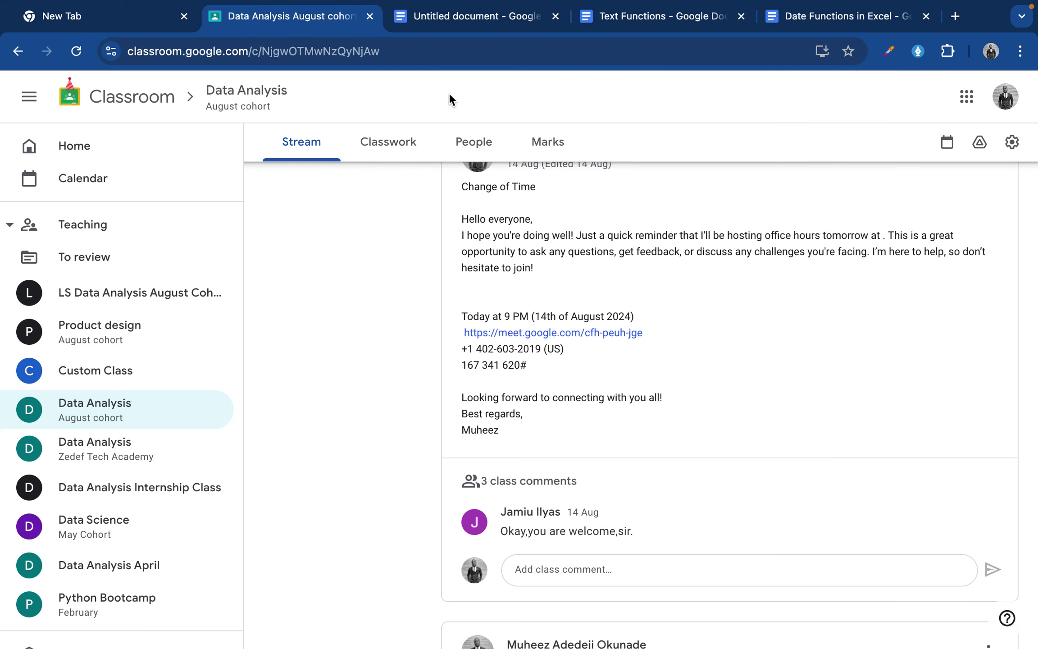
{"action": "scroll", "coordinate": [470, 239], "scroll_direction": "up", "scroll_amount": 10}
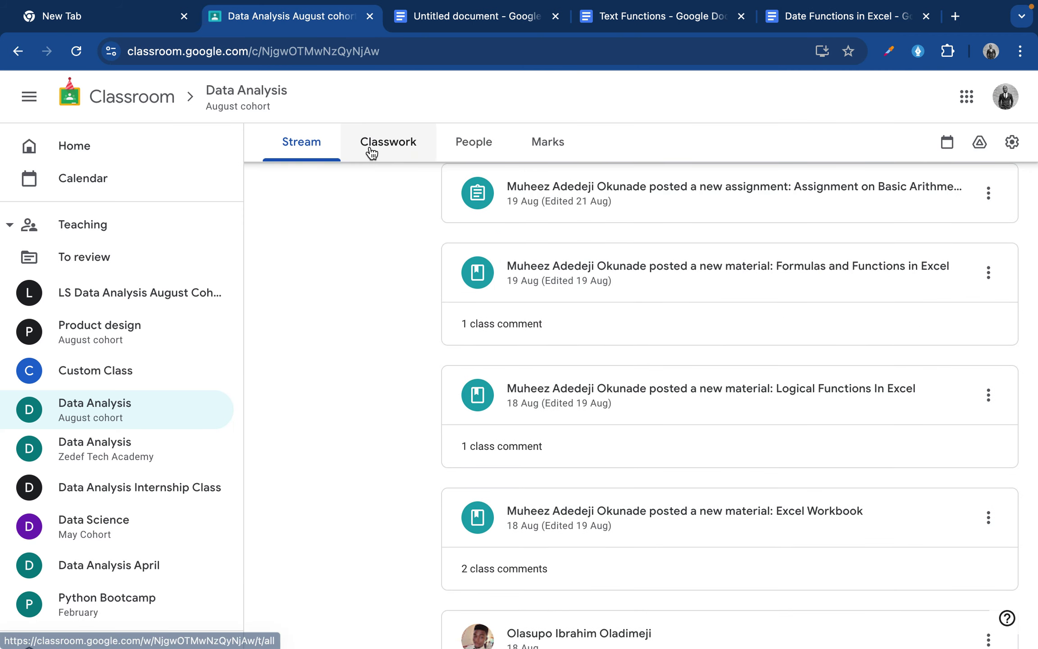
{"action": "left_click", "coordinate": [371, 153]}
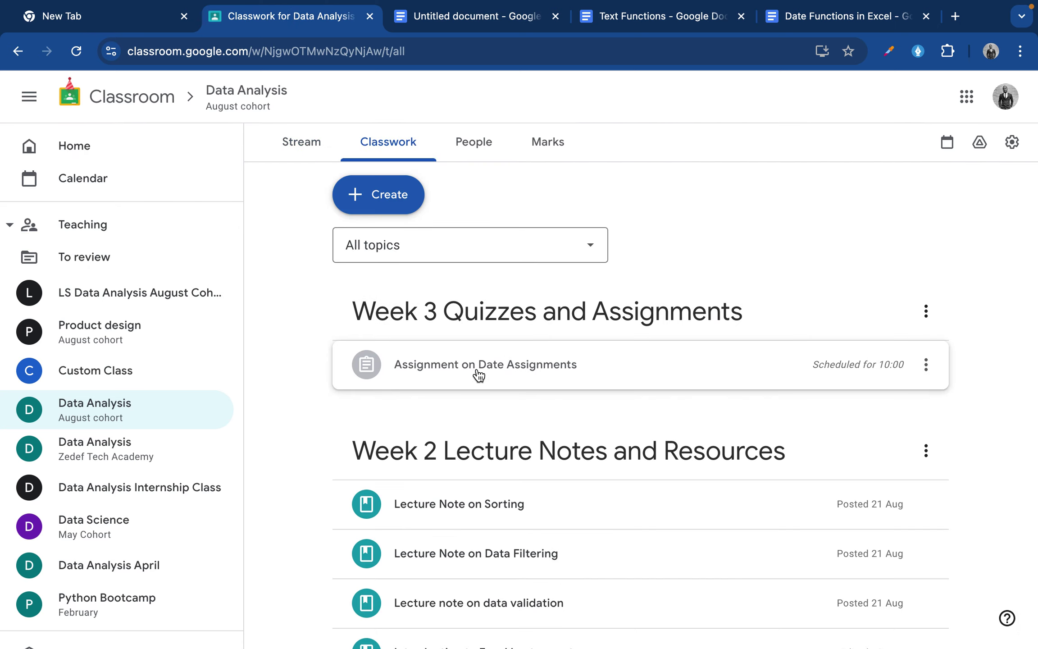
{"action": "left_click", "coordinate": [478, 374]}
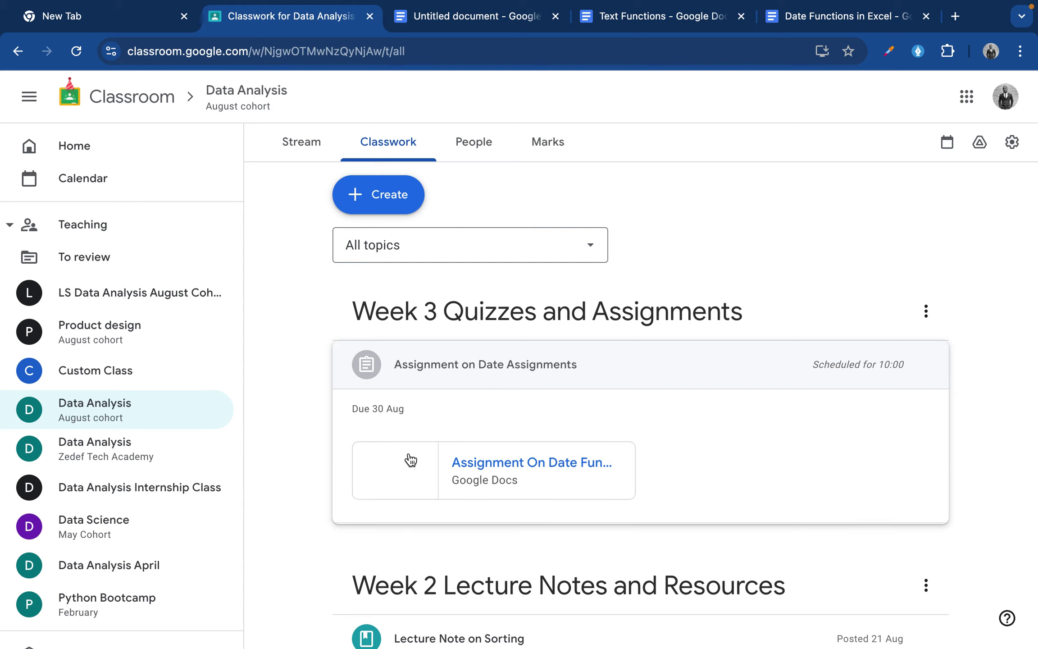
{"action": "left_click", "coordinate": [398, 466]}
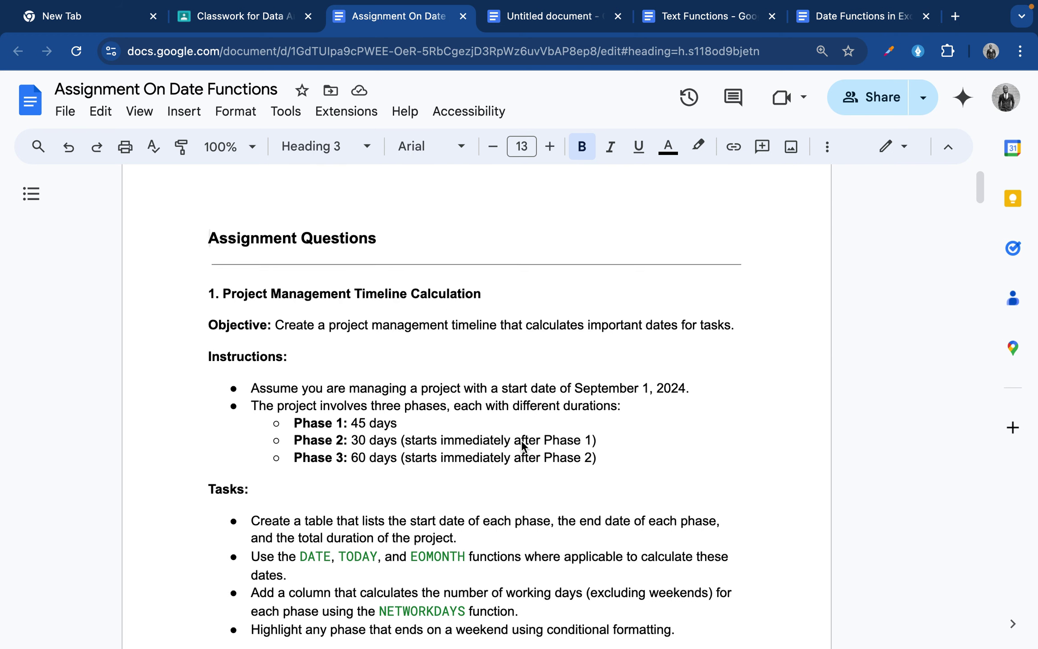
Replace "Analyze" with "Analyse" and "organization" with "organisation" in the objective of question 2, Employee Service Duration Analysis
{"action": "scroll", "coordinate": [522, 441], "scroll_direction": "down", "scroll_amount": 2}
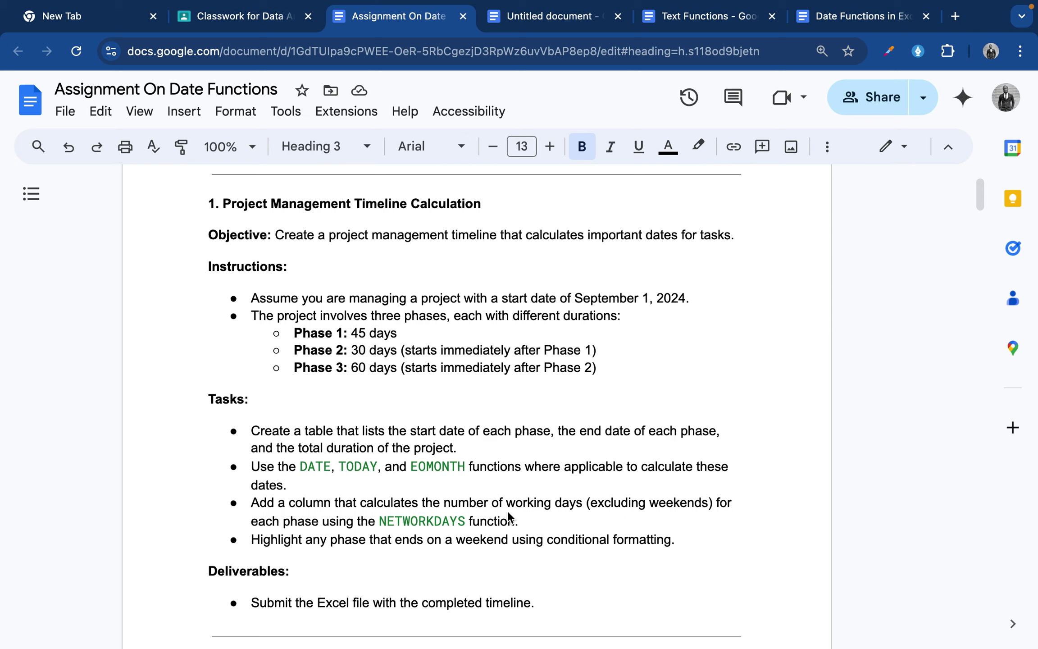
{"action": "scroll", "coordinate": [508, 510], "scroll_direction": "down", "scroll_amount": 2}
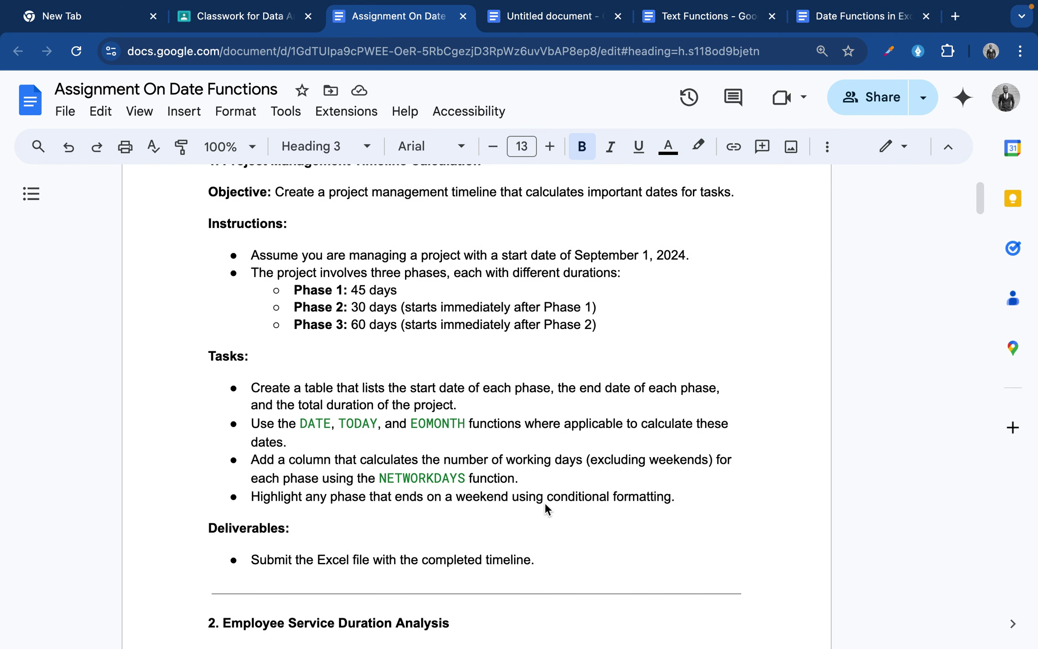
{"action": "scroll", "coordinate": [545, 500], "scroll_direction": "down", "scroll_amount": 2}
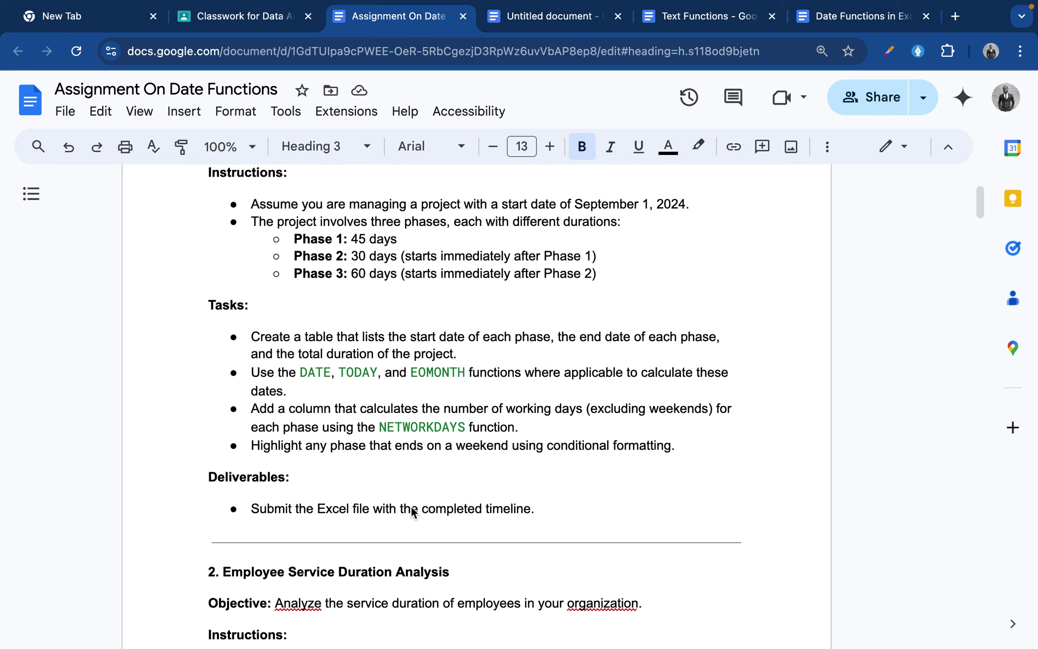
{"action": "scroll", "coordinate": [515, 504], "scroll_direction": "down", "scroll_amount": 1}
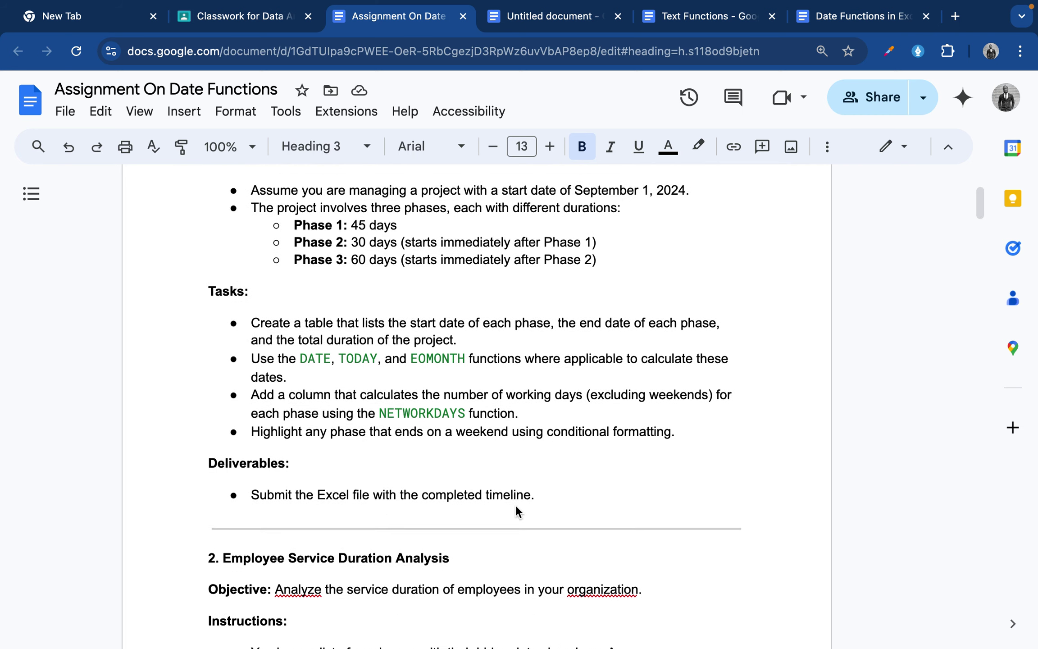
{"action": "scroll", "coordinate": [516, 501], "scroll_direction": "down", "scroll_amount": 1}
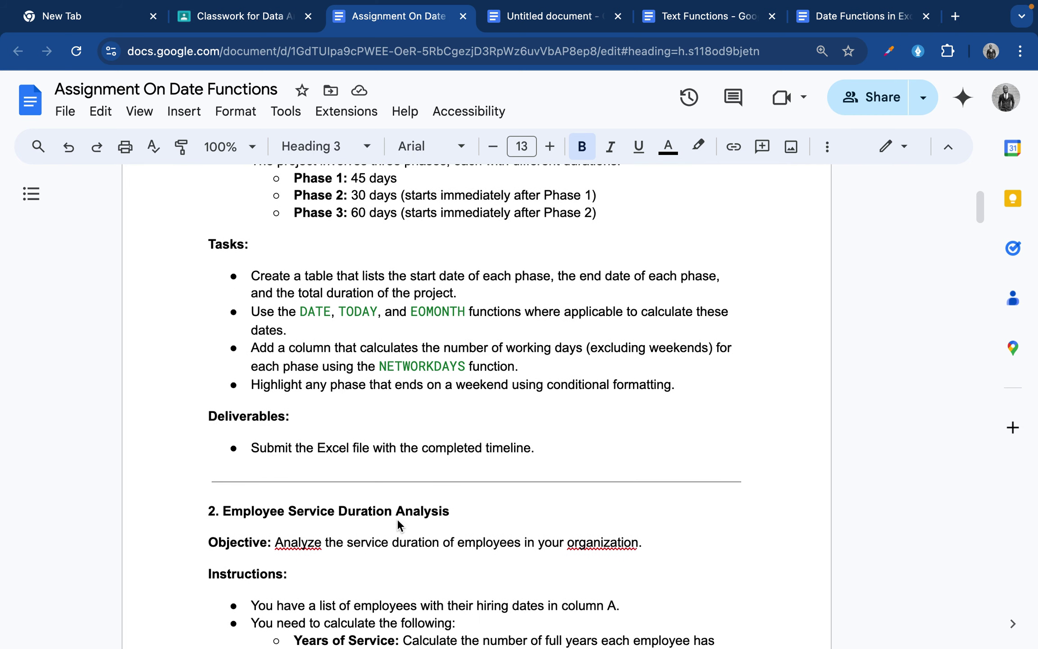
{"action": "left_click", "coordinate": [301, 544]}
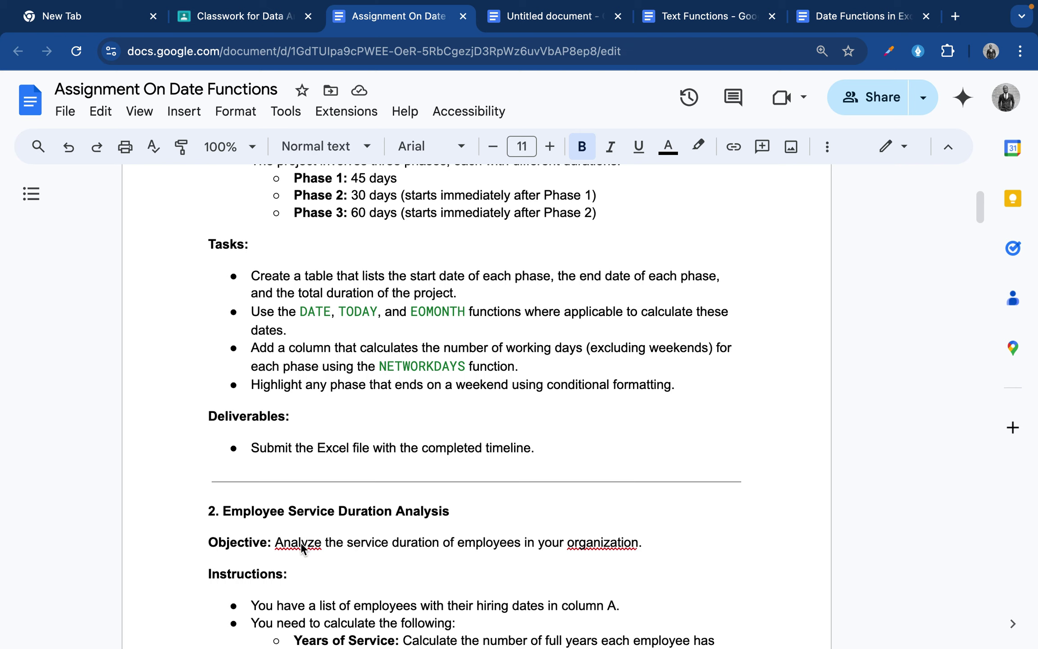
{"action": "left_click", "coordinate": [316, 477]}
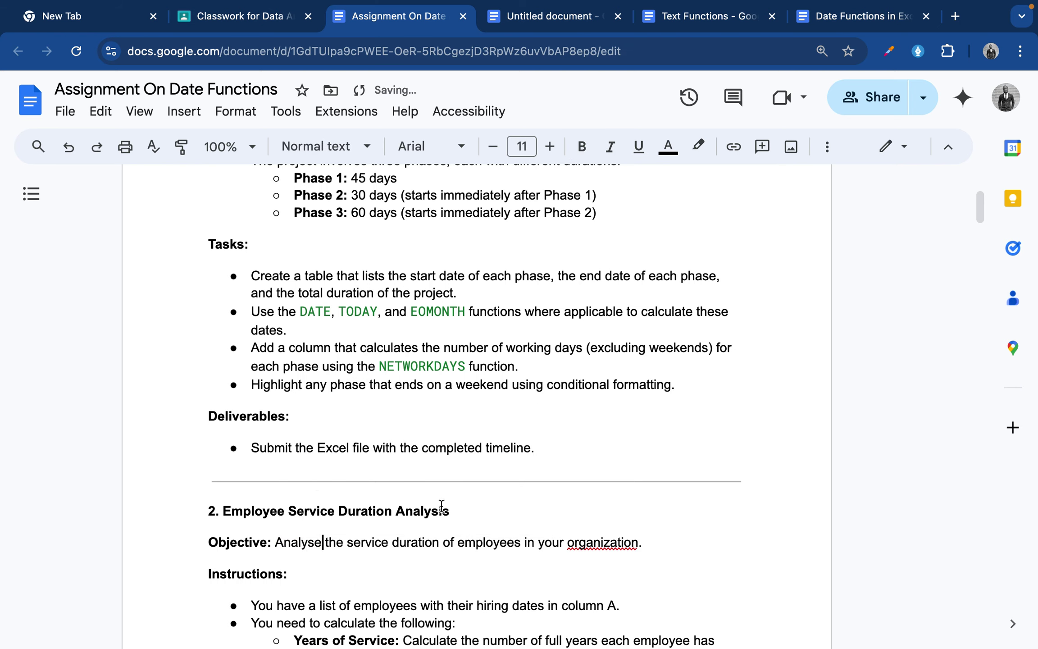
{"action": "left_click", "coordinate": [620, 544]}
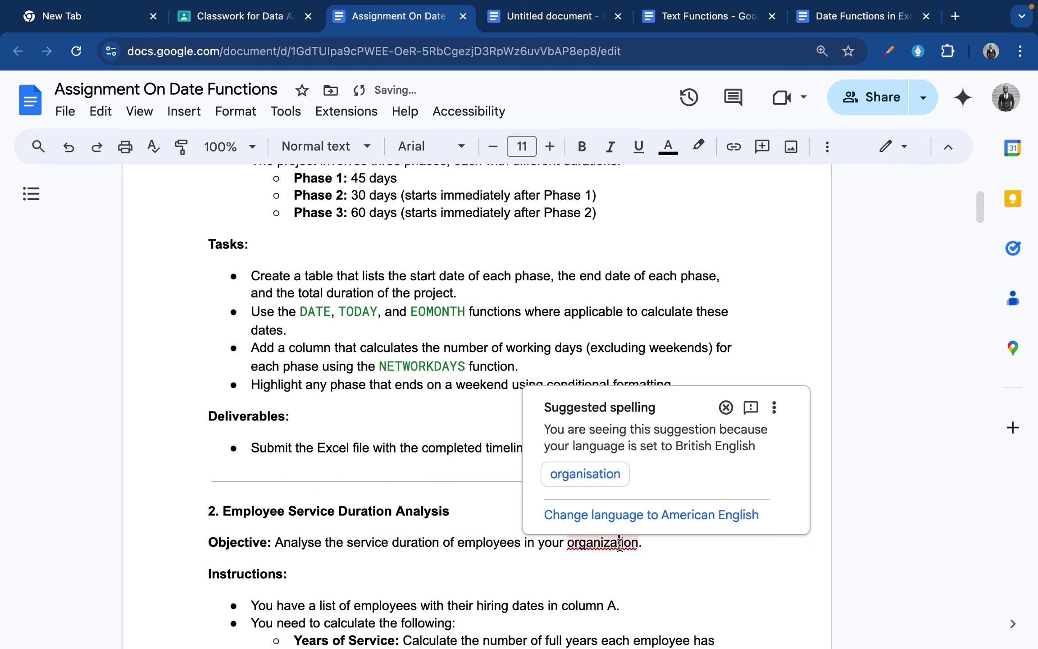
{"action": "left_click", "coordinate": [583, 479]}
Read the instructions and tasks of question 2, Employee Service Duration Analysis, and look ahead to question 3, Financial Forecasting with Date Functions
{"action": "scroll", "coordinate": [511, 503], "scroll_direction": "down", "scroll_amount": 2}
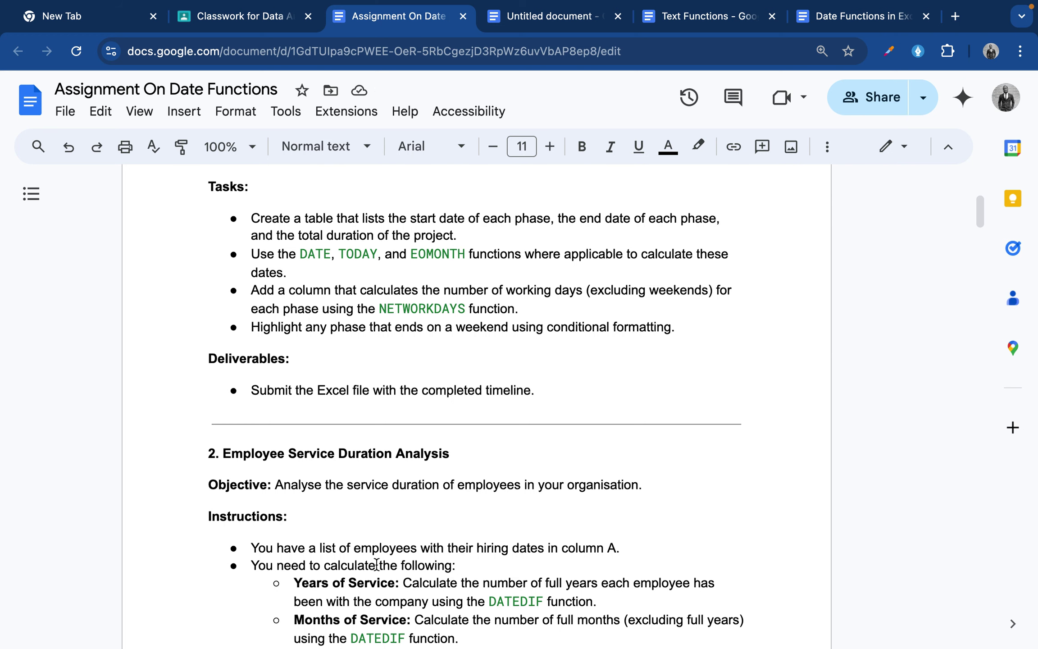
{"action": "scroll", "coordinate": [377, 564], "scroll_direction": "down", "scroll_amount": 4}
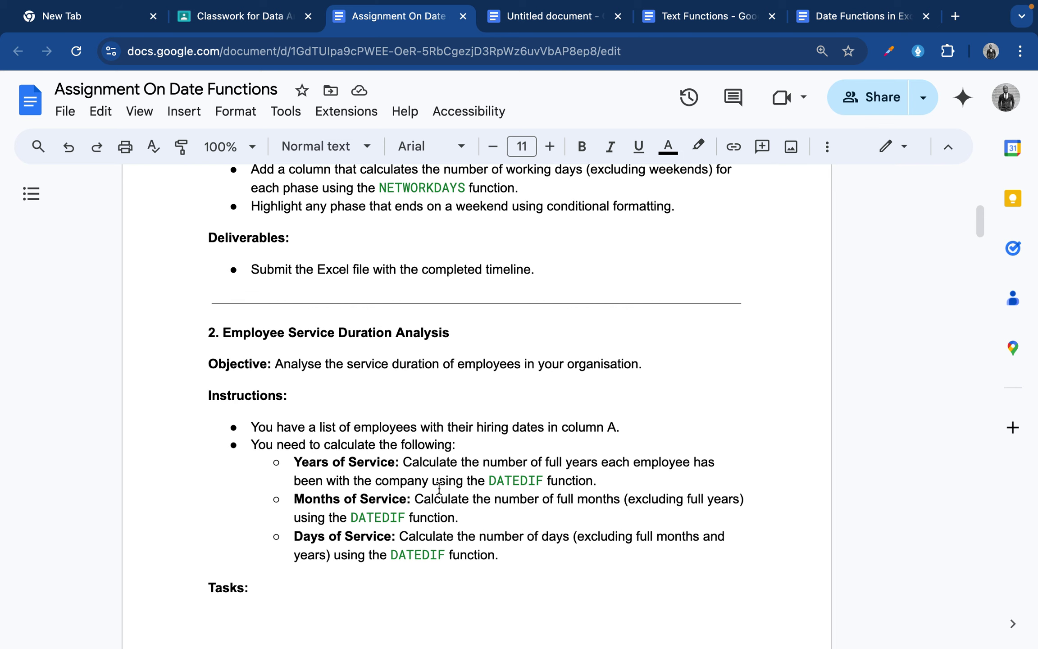
{"action": "scroll", "coordinate": [571, 480], "scroll_direction": "down", "scroll_amount": 1}
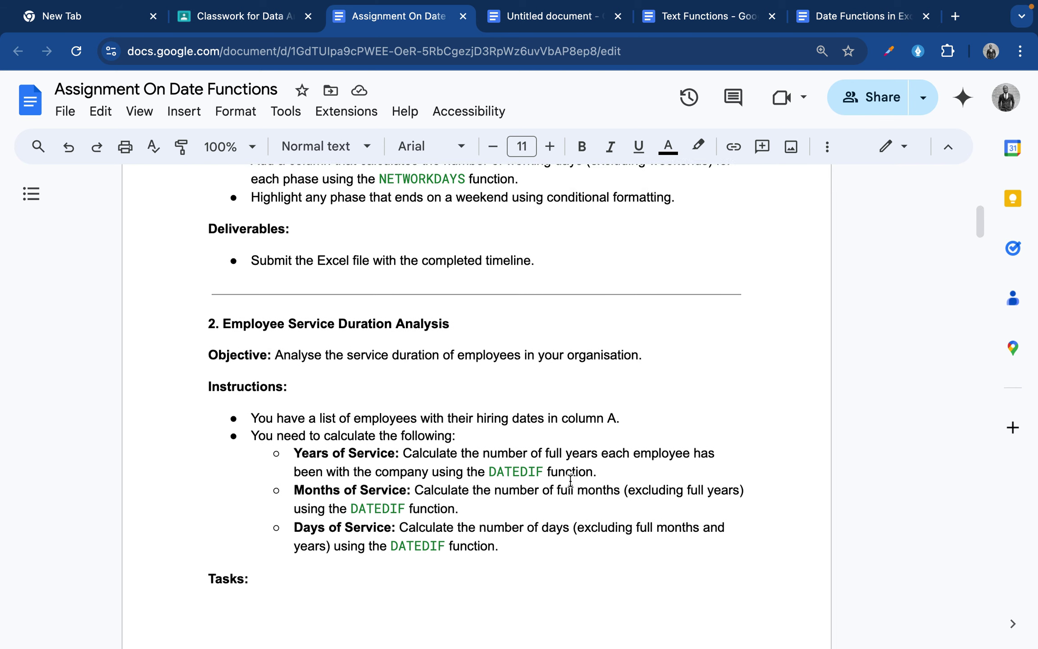
{"action": "scroll", "coordinate": [571, 480], "scroll_direction": "down", "scroll_amount": 2}
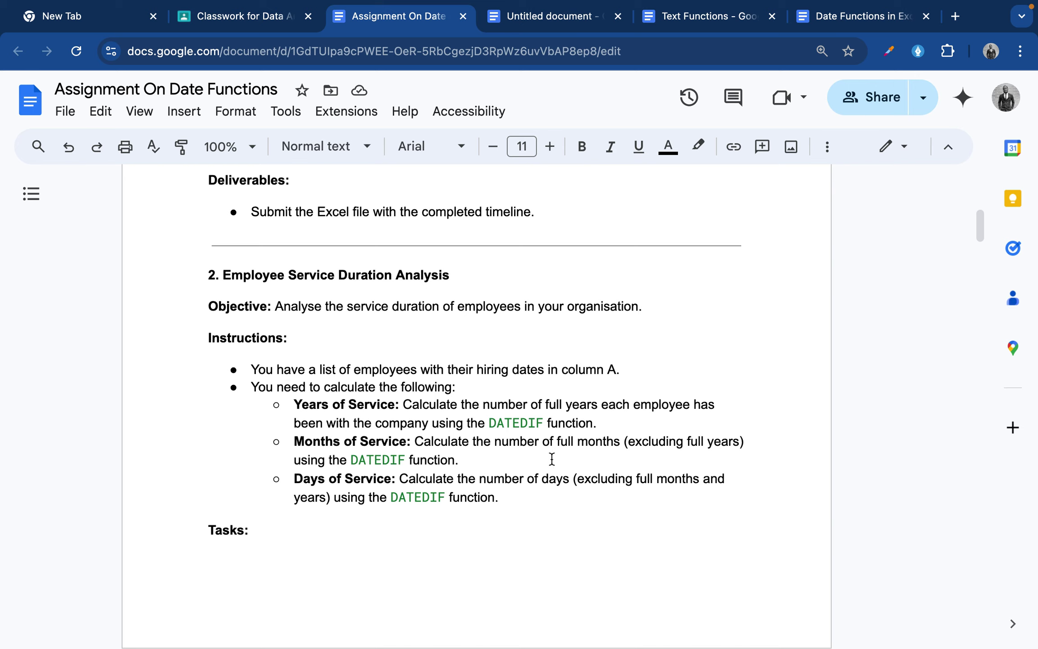
{"action": "scroll", "coordinate": [388, 464], "scroll_direction": "down", "scroll_amount": 2}
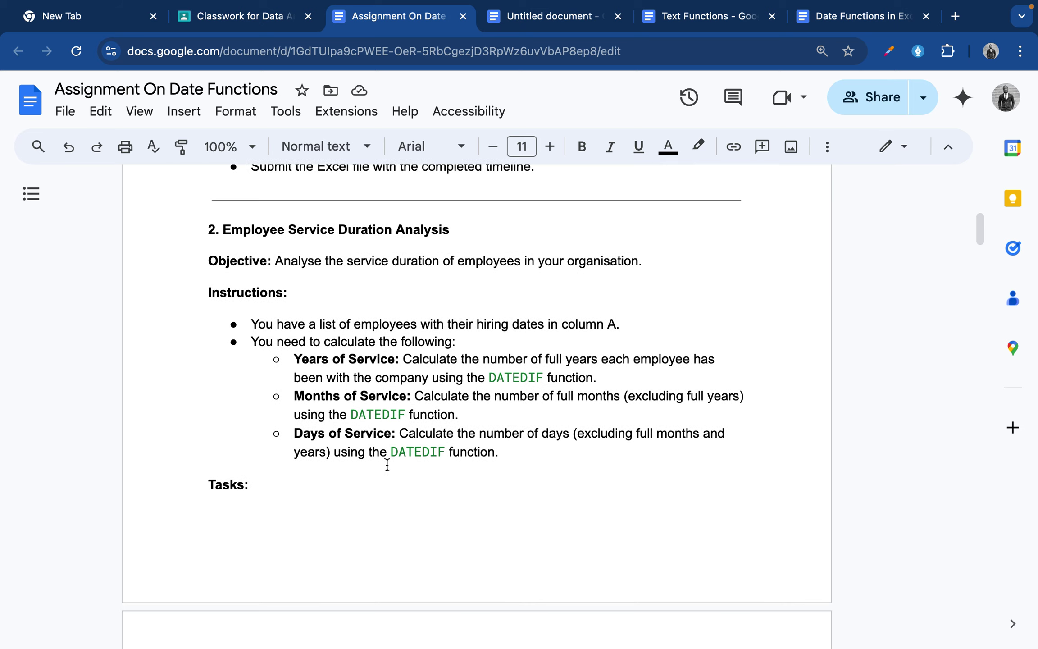
{"action": "scroll", "coordinate": [387, 464], "scroll_direction": "down", "scroll_amount": 10}
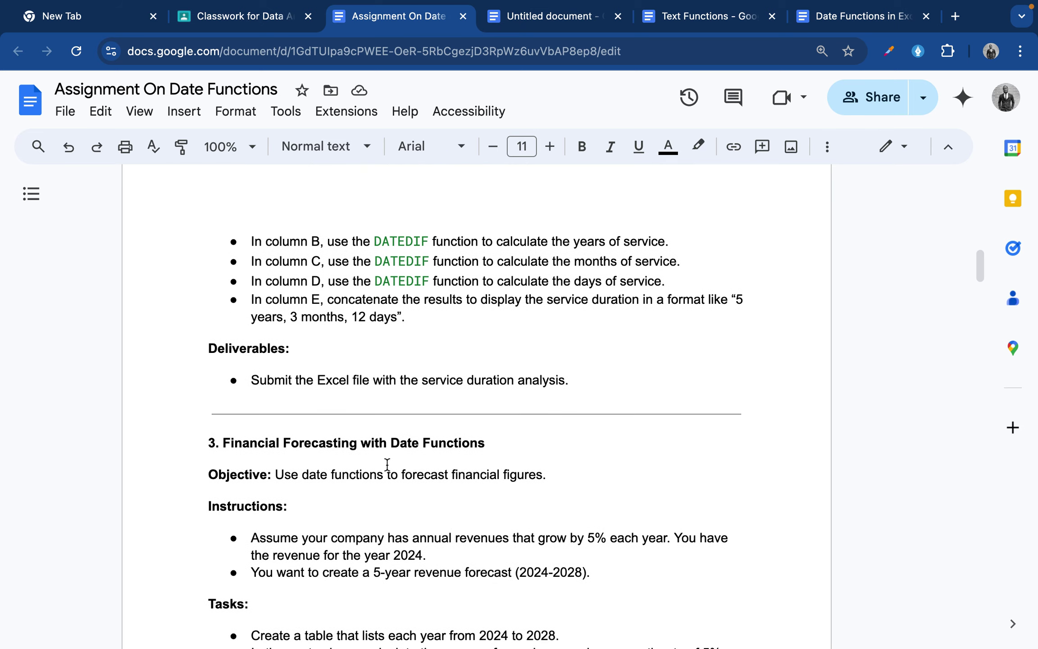
{"action": "scroll", "coordinate": [387, 464], "scroll_direction": "down", "scroll_amount": 5}
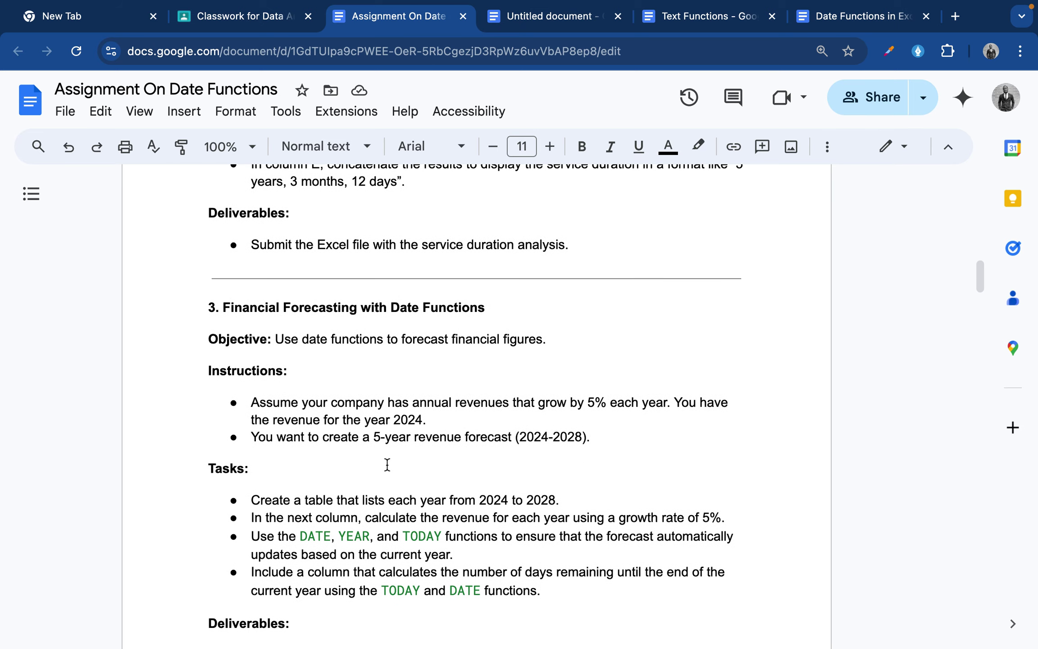
{"action": "scroll", "coordinate": [387, 464], "scroll_direction": "down", "scroll_amount": 3}
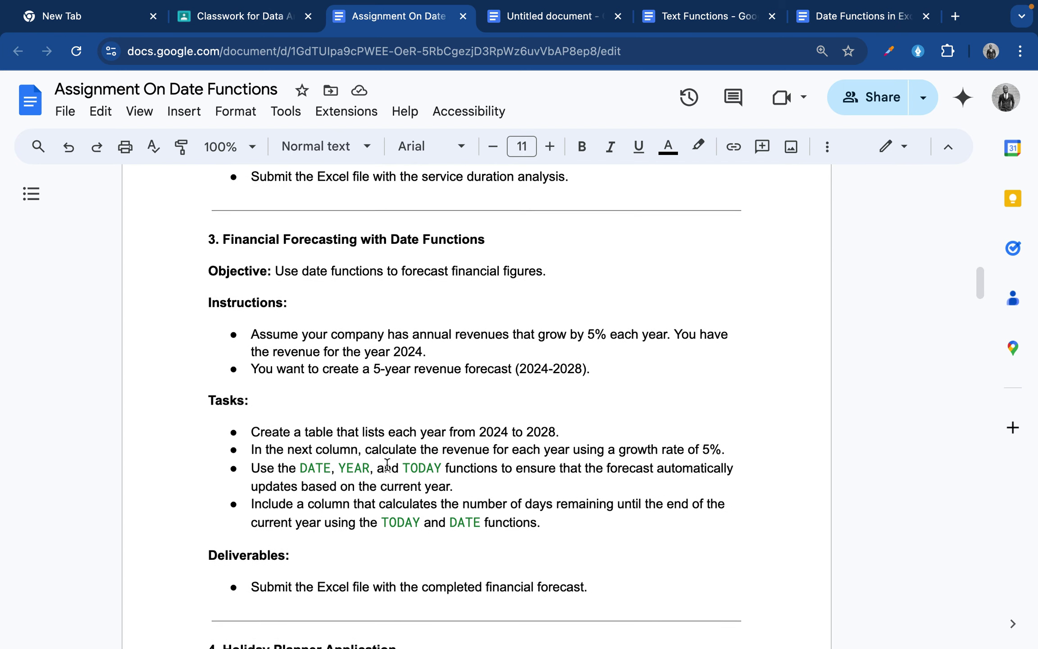
{"action": "scroll", "coordinate": [387, 464], "scroll_direction": "down", "scroll_amount": 2}
{"action": "scroll", "coordinate": [387, 464], "scroll_direction": "up", "scroll_amount": 20}
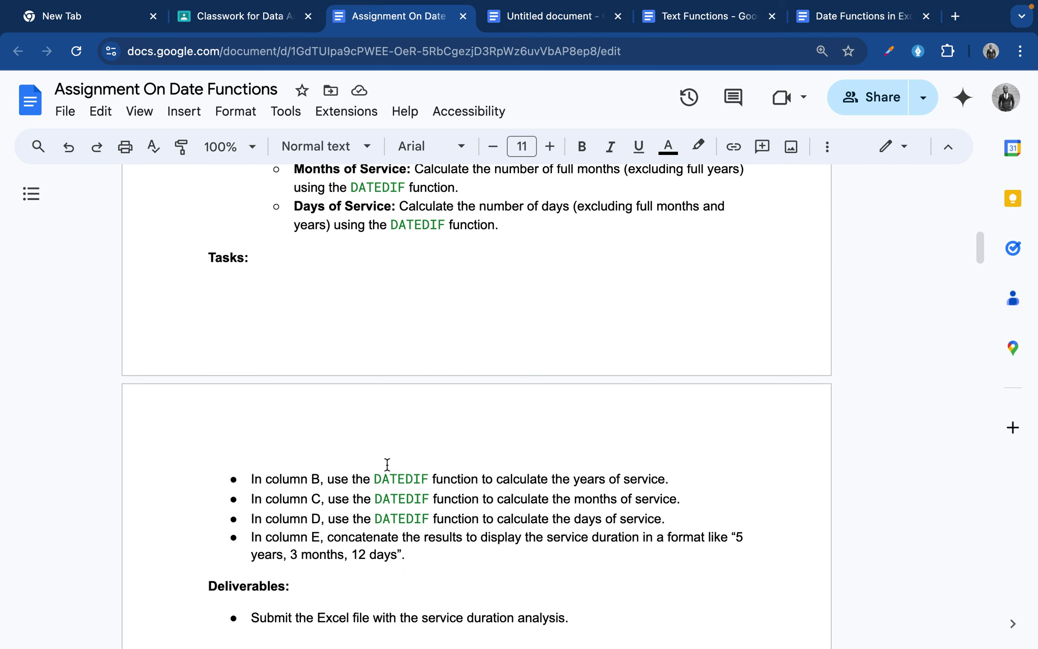
{"action": "scroll", "coordinate": [387, 464], "scroll_direction": "up", "scroll_amount": 2}
{"action": "scroll", "coordinate": [387, 464], "scroll_direction": "down", "scroll_amount": 15}
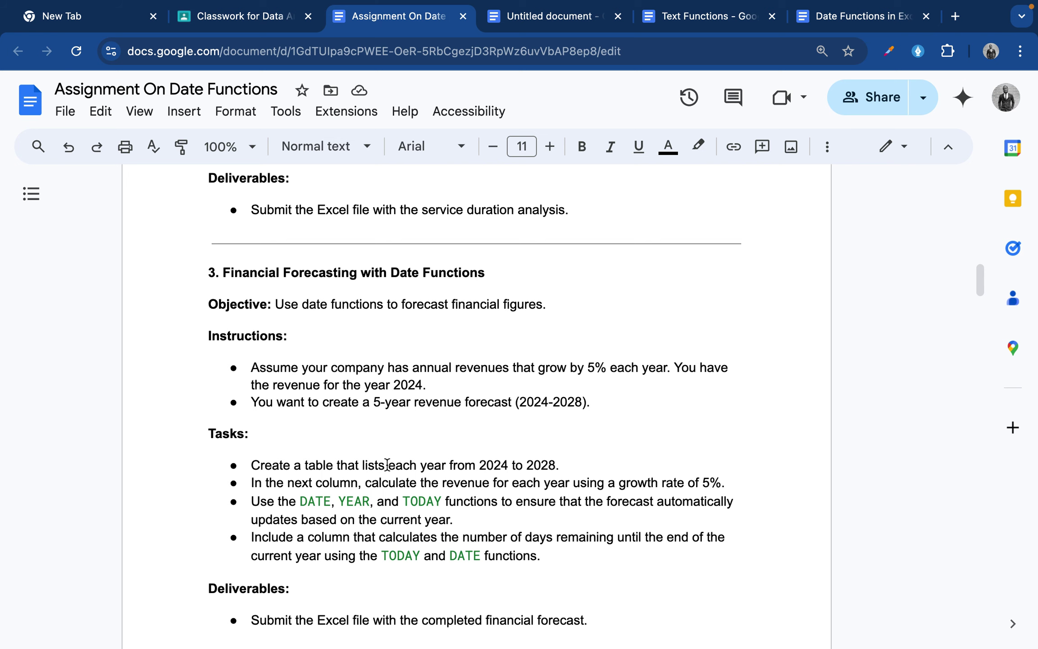
{"action": "scroll", "coordinate": [387, 464], "scroll_direction": "up", "scroll_amount": 3}
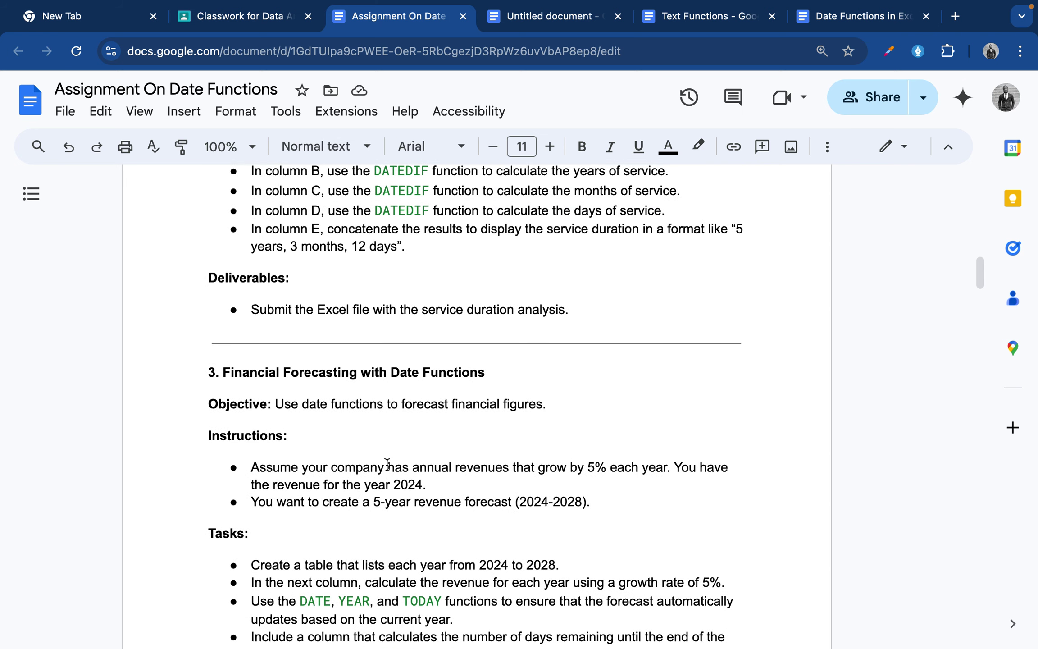
{"action": "scroll", "coordinate": [387, 464], "scroll_direction": "up", "scroll_amount": 10}
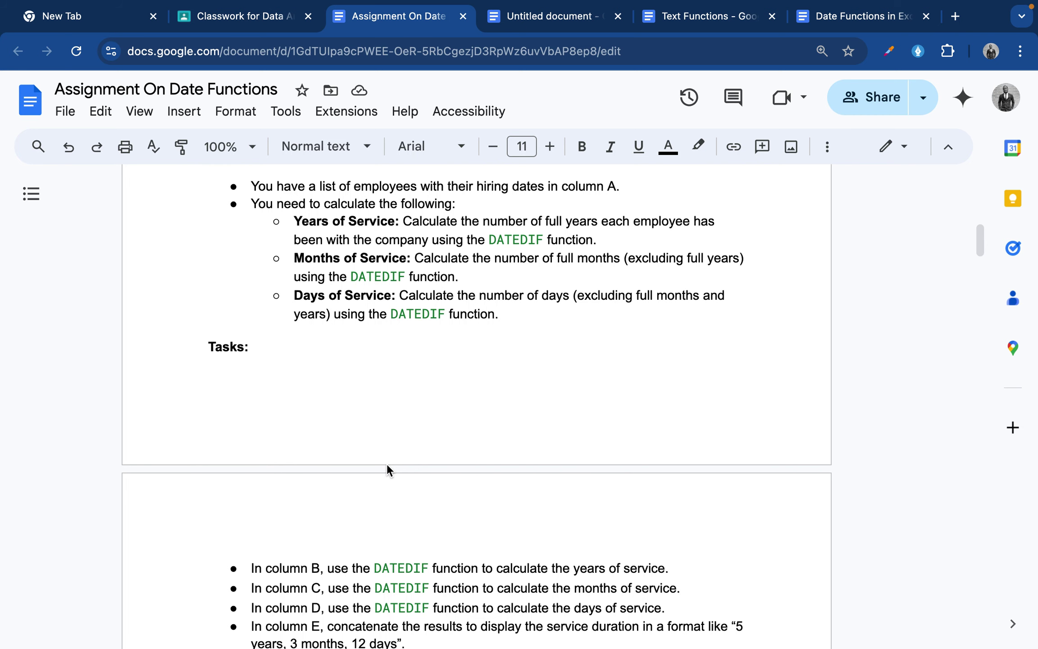
{"action": "scroll", "coordinate": [387, 463], "scroll_direction": "up", "scroll_amount": 1}
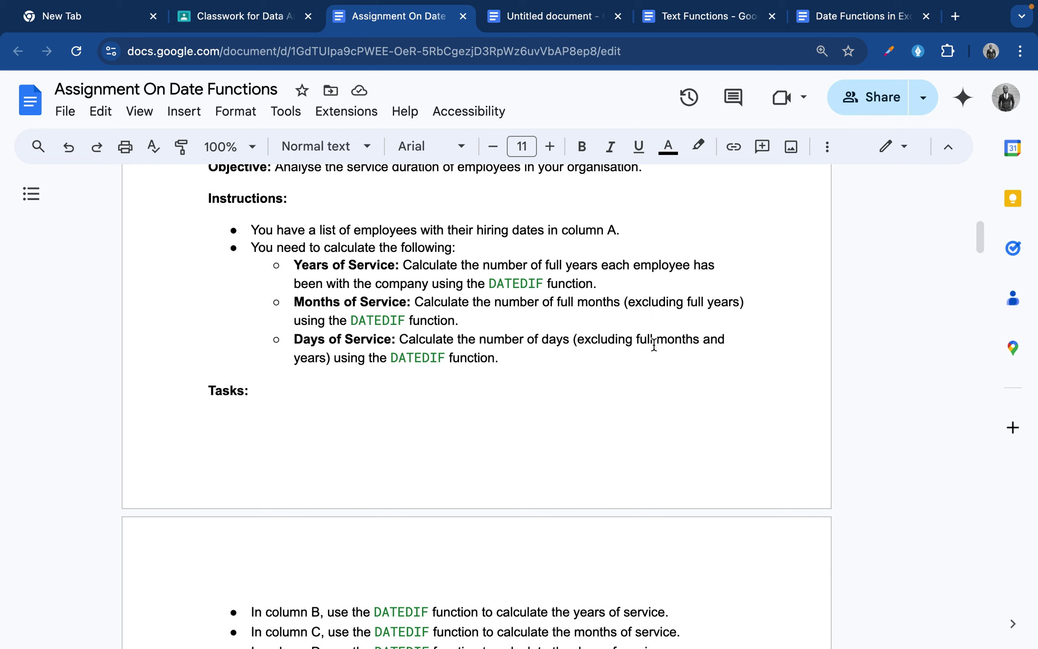
{"action": "mouse_move", "coordinate": [395, 4]}
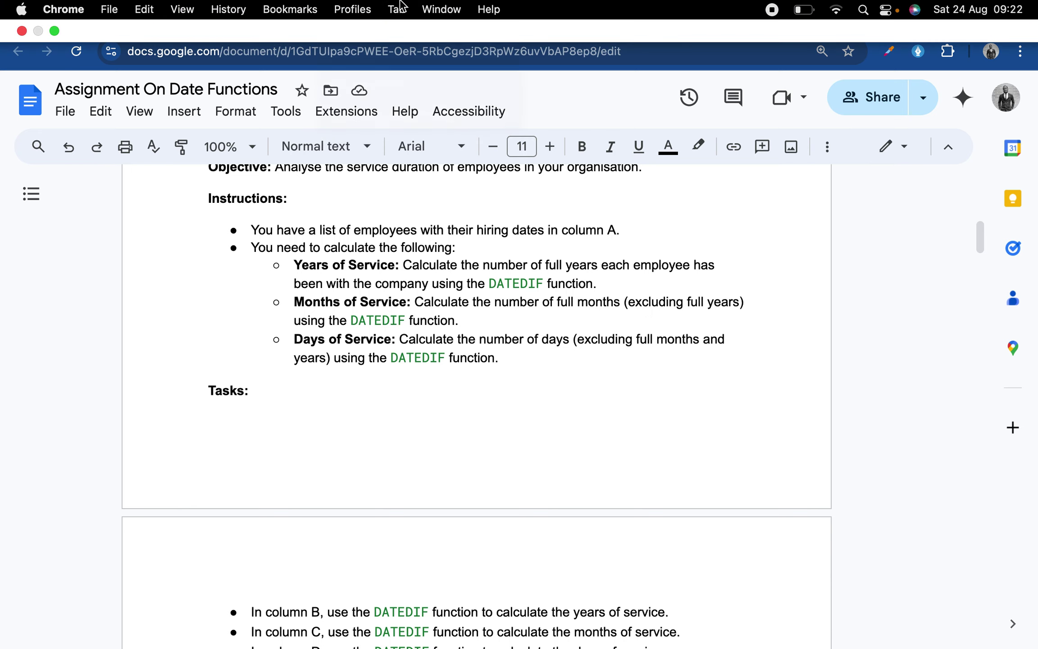
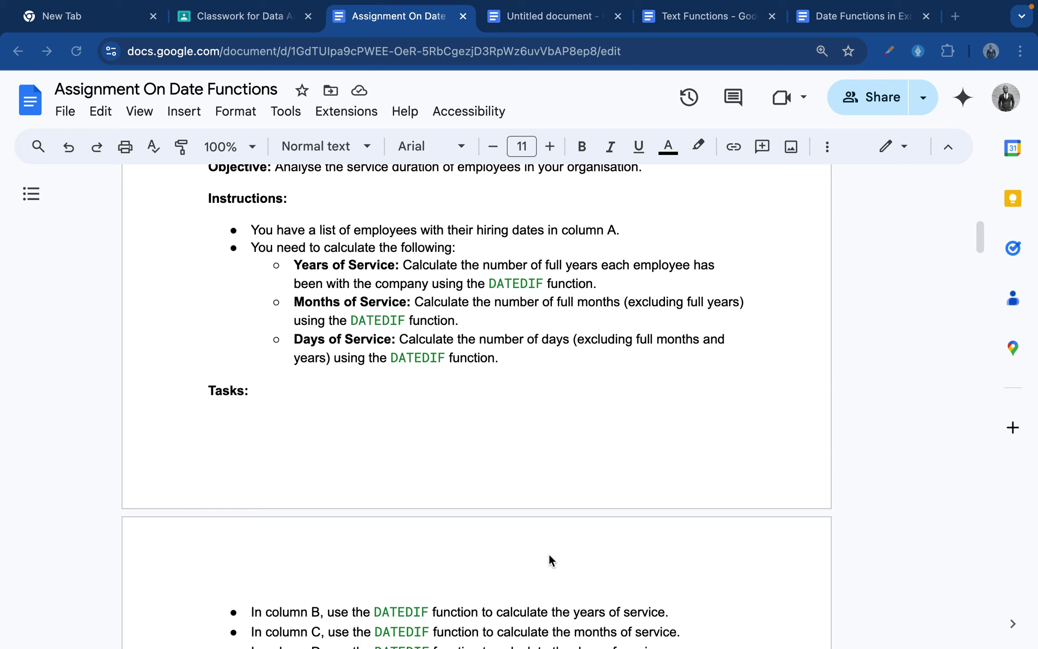
Review assignment questions 3 to 5, from Financial Forecasting through Holiday Planner Application to Birthdate Analysis and Age Calculation
{"action": "scroll", "coordinate": [533, 563], "scroll_direction": "down", "scroll_amount": 10}
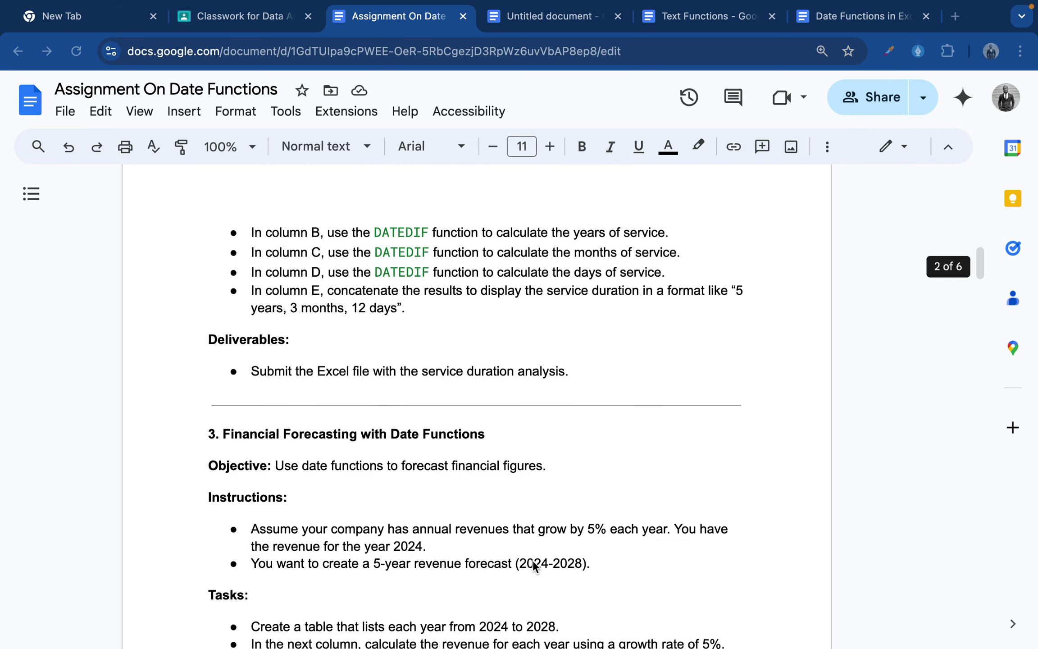
{"action": "scroll", "coordinate": [533, 560], "scroll_direction": "down", "scroll_amount": 2}
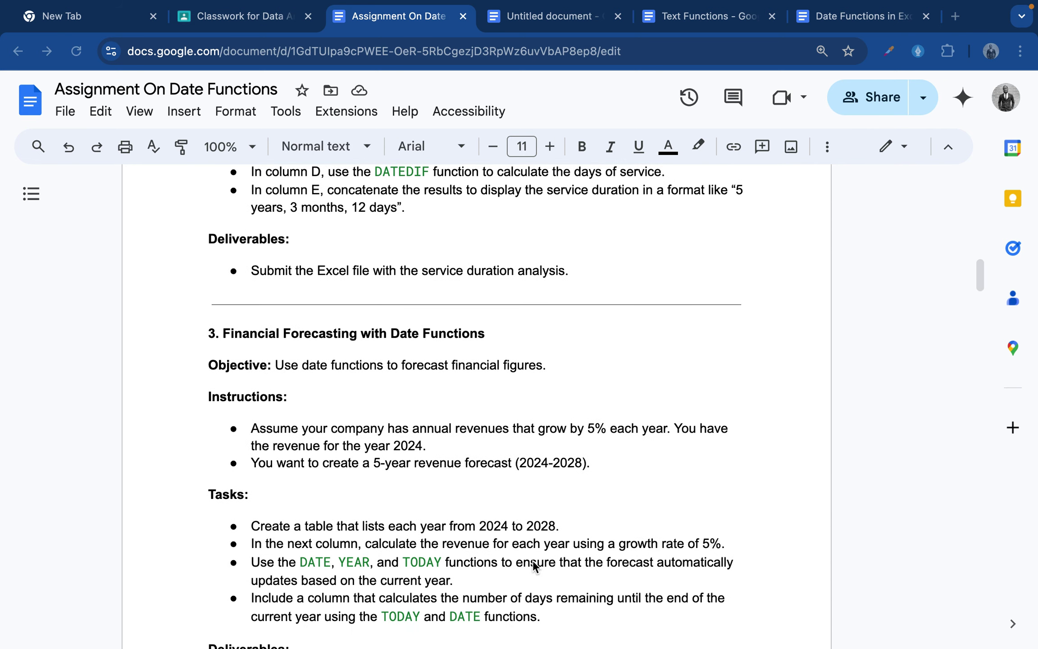
{"action": "scroll", "coordinate": [533, 565], "scroll_direction": "down", "scroll_amount": 7}
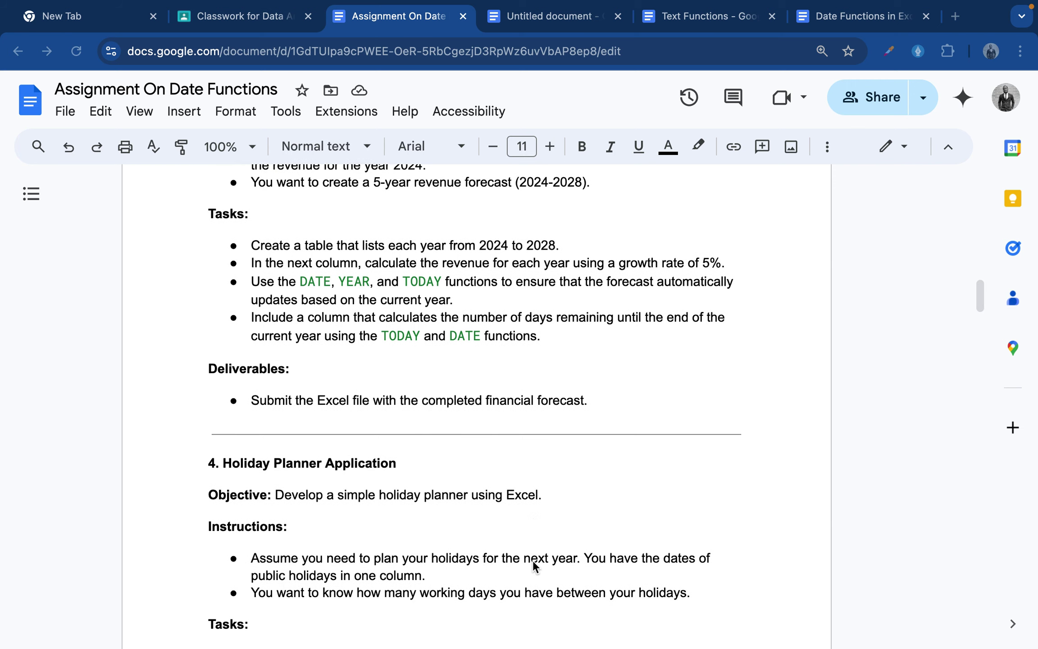
{"action": "scroll", "coordinate": [533, 560], "scroll_direction": "down", "scroll_amount": 2}
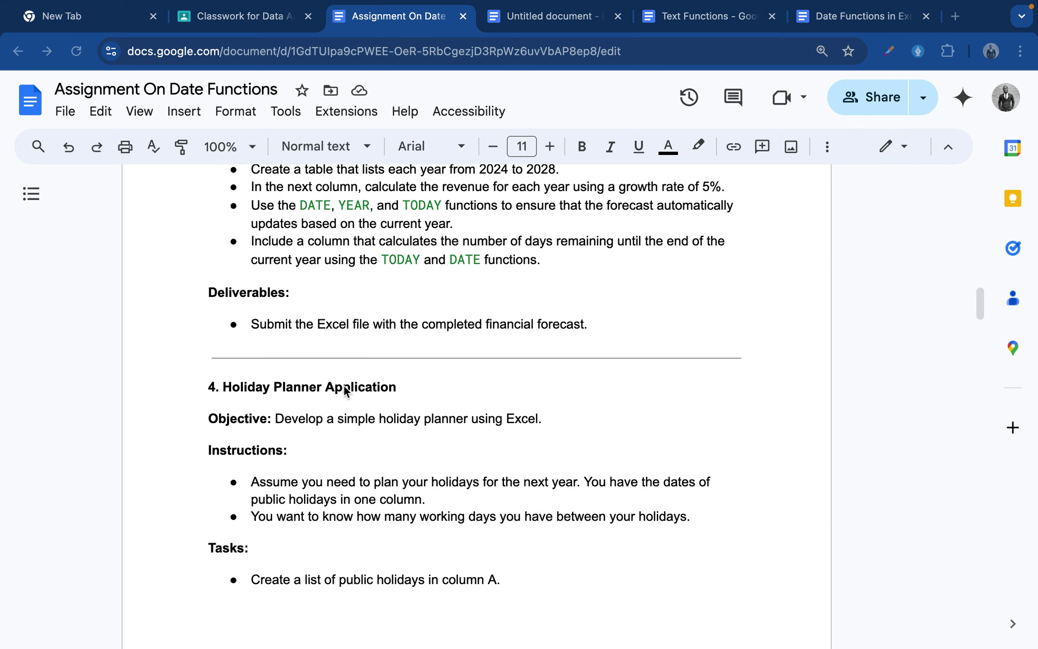
{"action": "scroll", "coordinate": [352, 391], "scroll_direction": "down", "scroll_amount": 3}
{"action": "scroll", "coordinate": [351, 388], "scroll_direction": "down", "scroll_amount": 5}
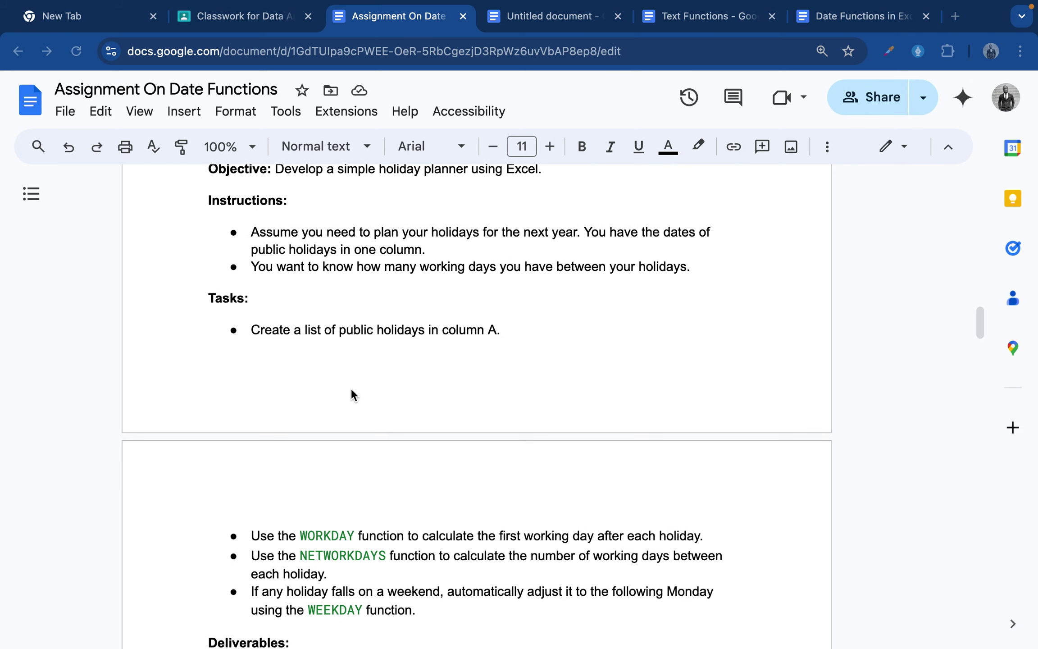
{"action": "scroll", "coordinate": [351, 392], "scroll_direction": "down", "scroll_amount": 7}
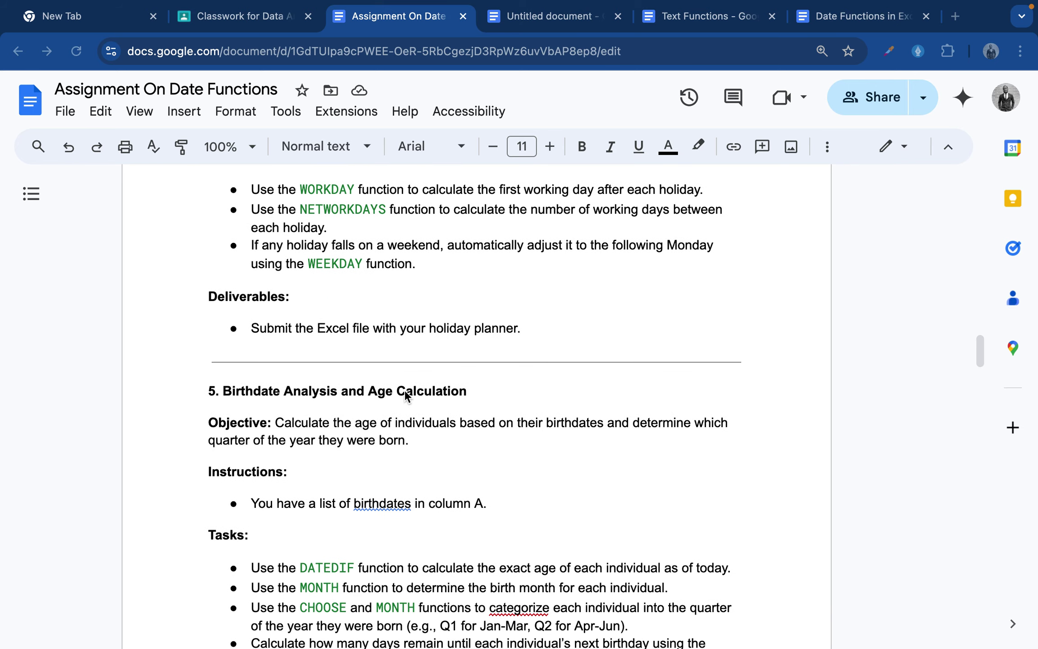
{"action": "scroll", "coordinate": [395, 426], "scroll_direction": "down", "scroll_amount": 1}
{"action": "scroll", "coordinate": [394, 428], "scroll_direction": "down", "scroll_amount": 2}
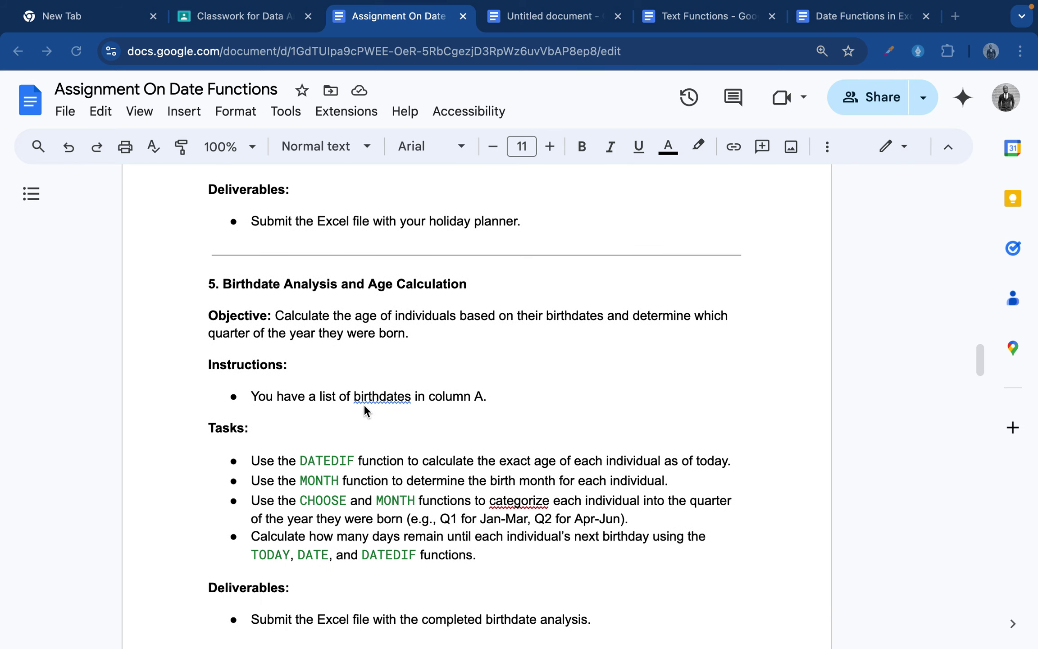
Review questions 6 to 10, from Invoice Due Date and Payment Tracking to Academic Calendar, and return to the Assignment Questions heading
{"action": "scroll", "coordinate": [265, 452], "scroll_direction": "down", "scroll_amount": 8}
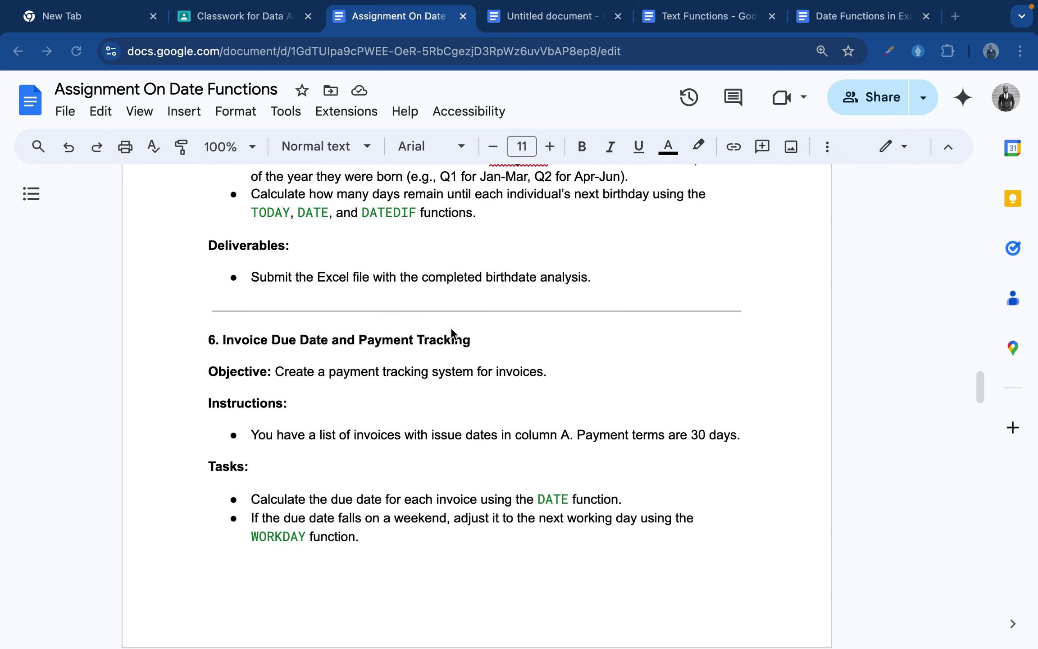
{"action": "scroll", "coordinate": [452, 333], "scroll_direction": "down", "scroll_amount": 5}
{"action": "scroll", "coordinate": [451, 333], "scroll_direction": "down", "scroll_amount": 6}
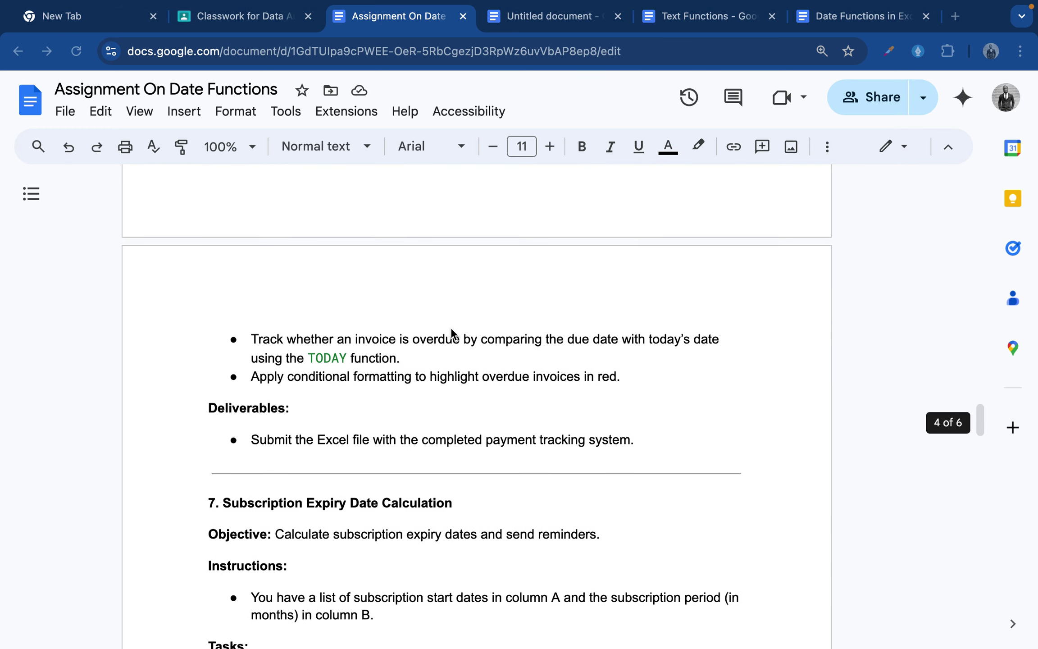
{"action": "scroll", "coordinate": [452, 333], "scroll_direction": "down", "scroll_amount": 2}
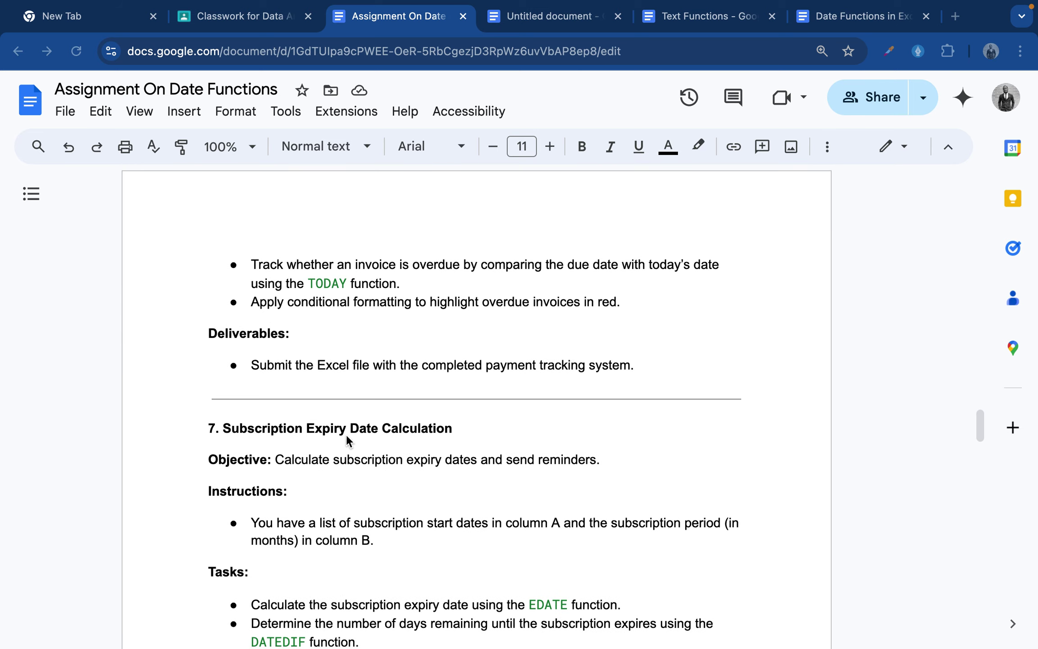
{"action": "scroll", "coordinate": [392, 424], "scroll_direction": "down", "scroll_amount": 9}
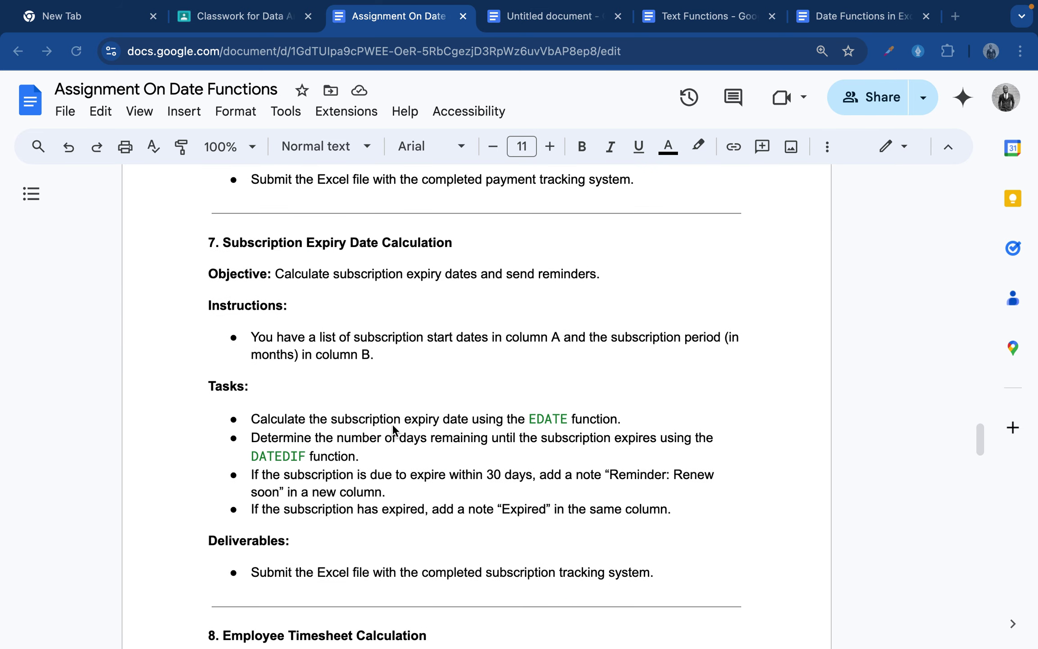
{"action": "scroll", "coordinate": [392, 424], "scroll_direction": "down", "scroll_amount": 3}
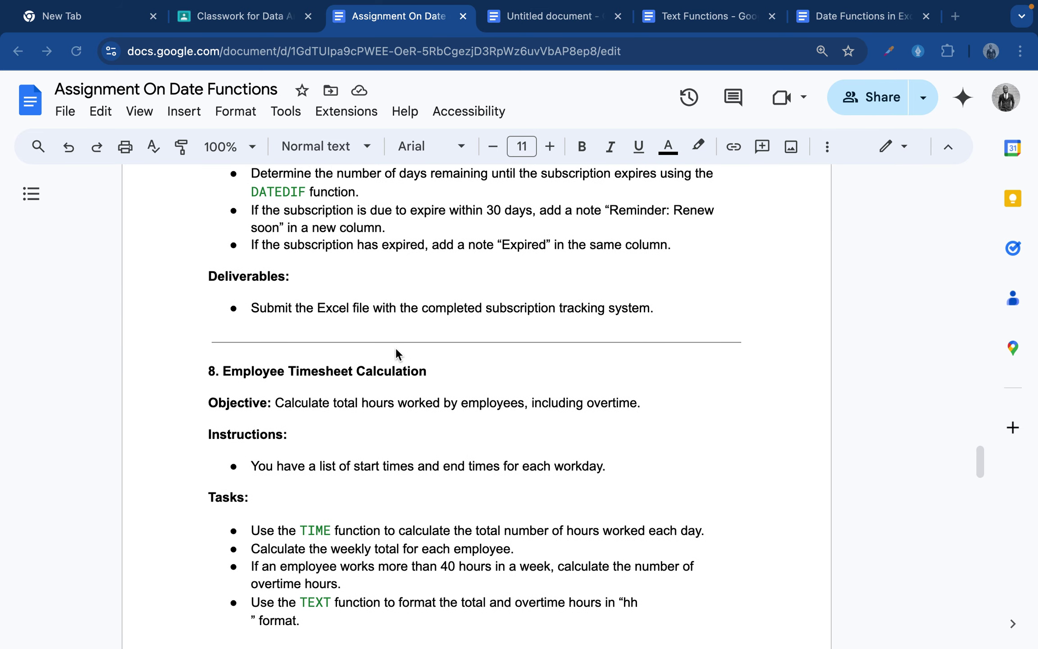
{"action": "scroll", "coordinate": [395, 346], "scroll_direction": "down", "scroll_amount": 15}
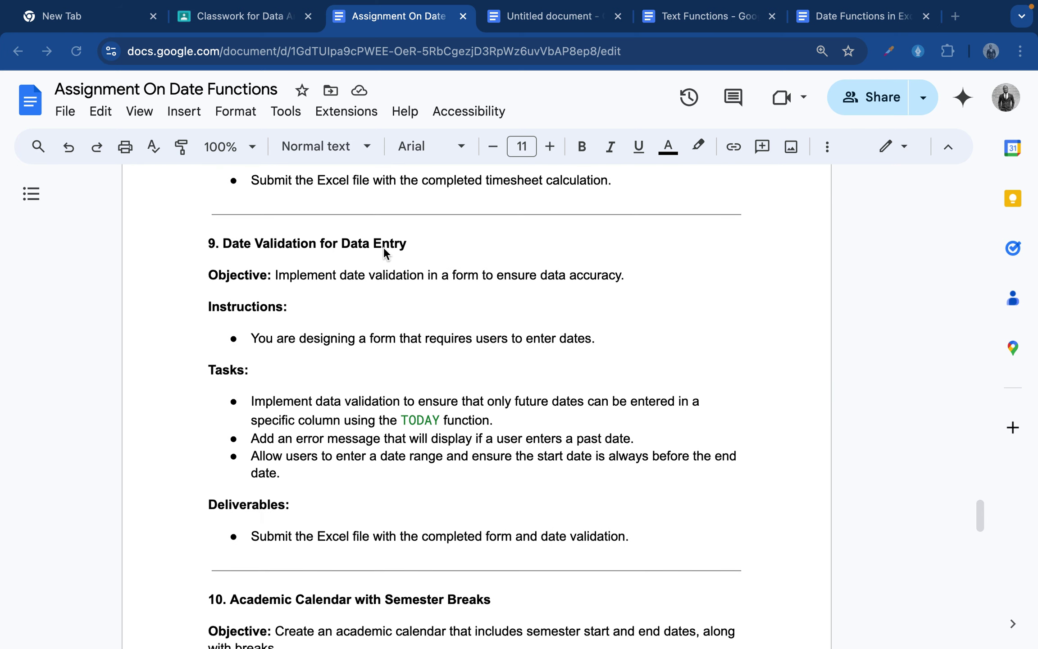
{"action": "scroll", "coordinate": [343, 291], "scroll_direction": "down", "scroll_amount": 4}
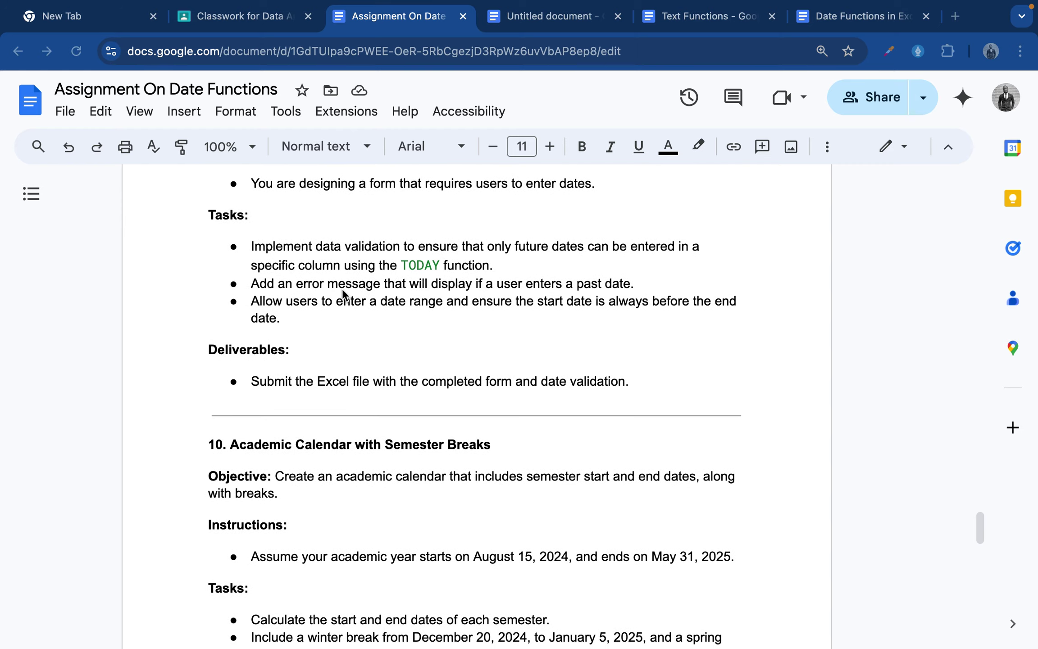
{"action": "scroll", "coordinate": [366, 454], "scroll_direction": "down", "scroll_amount": 10}
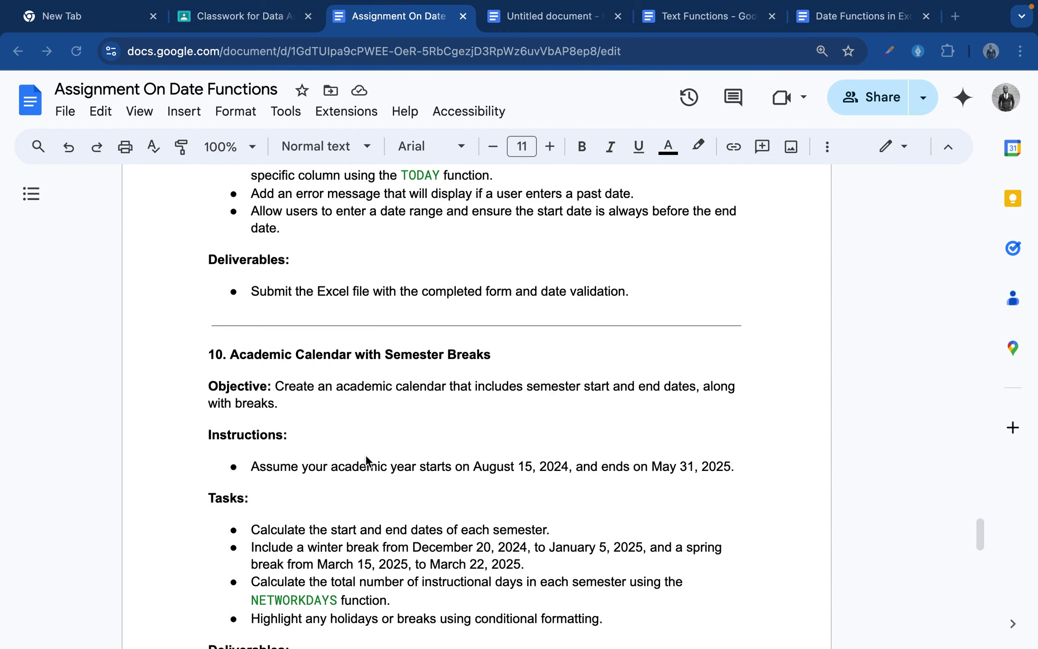
{"action": "scroll", "coordinate": [330, 470], "scroll_direction": "down", "scroll_amount": 5}
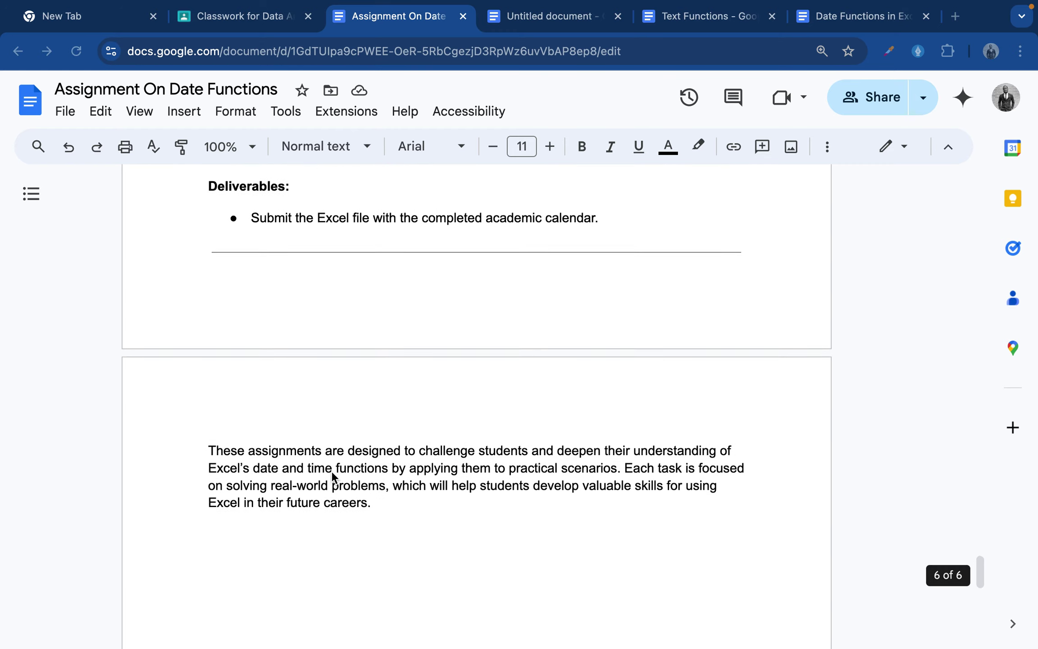
{"action": "scroll", "coordinate": [330, 470], "scroll_direction": "up", "scroll_amount": 10}
{"action": "scroll", "coordinate": [332, 475], "scroll_direction": "up", "scroll_amount": 15}
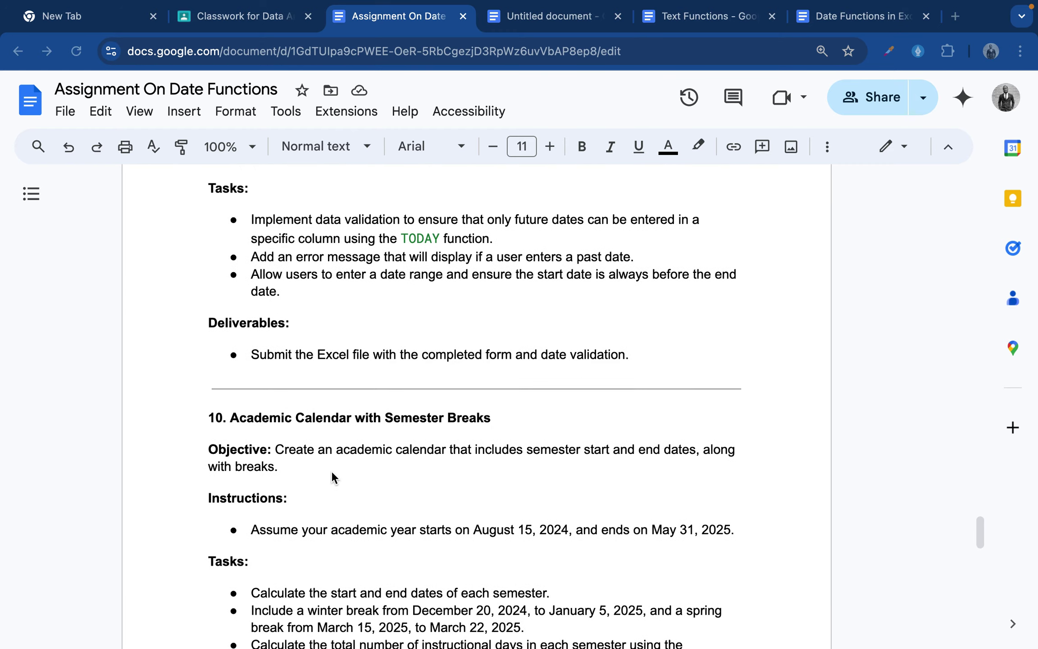
{"action": "scroll", "coordinate": [332, 475], "scroll_direction": "up", "scroll_amount": 3}
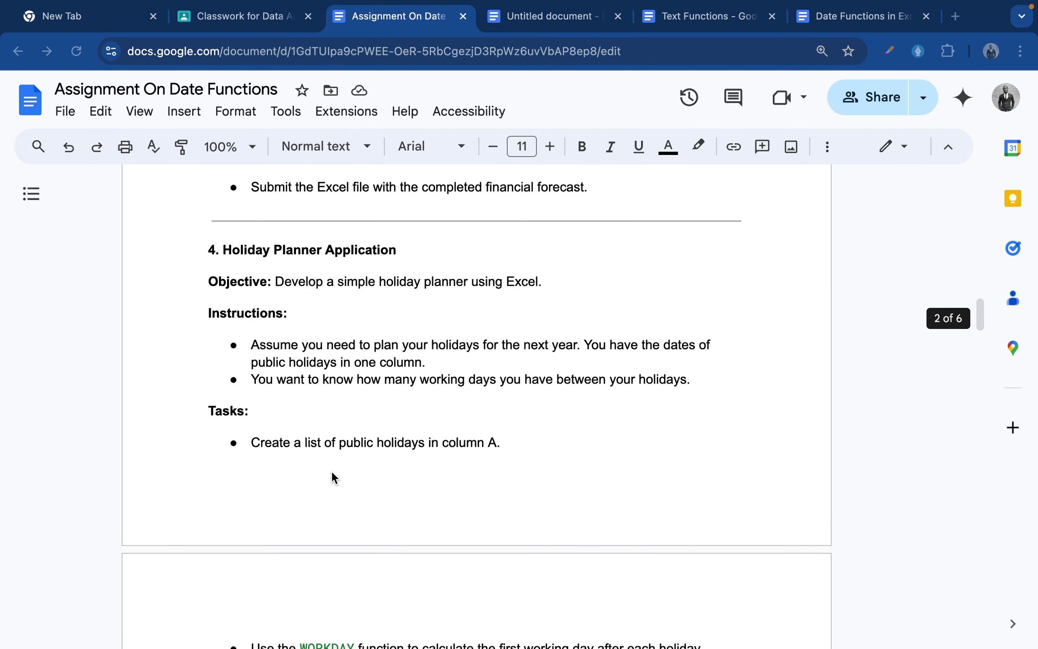
{"action": "scroll", "coordinate": [330, 471], "scroll_direction": "up", "scroll_amount": 20}
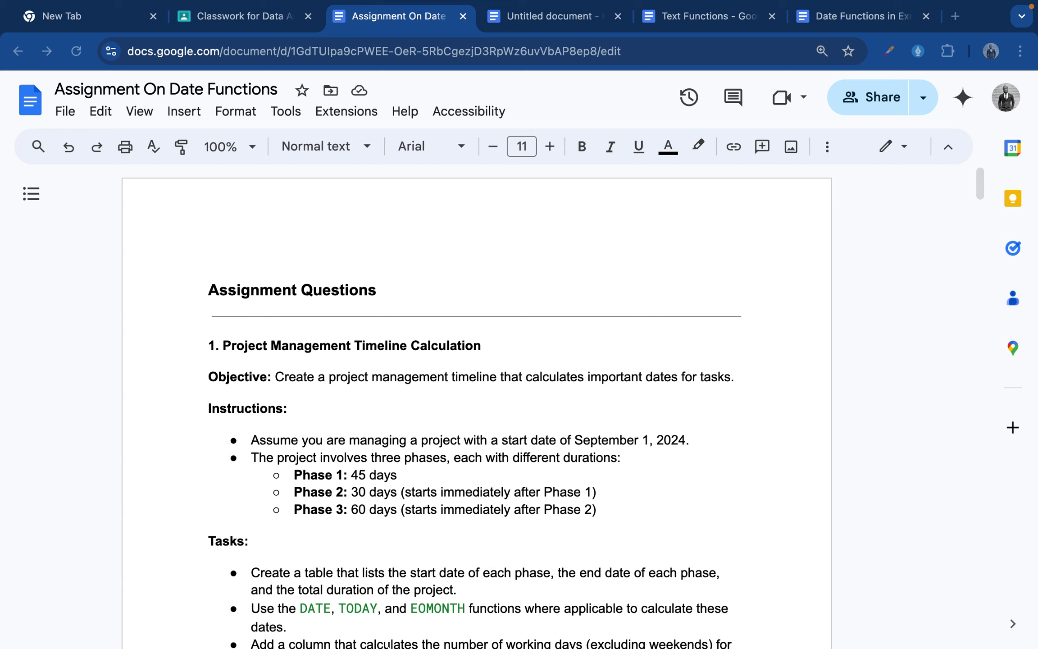
{"action": "mouse_move", "coordinate": [401, 647]}
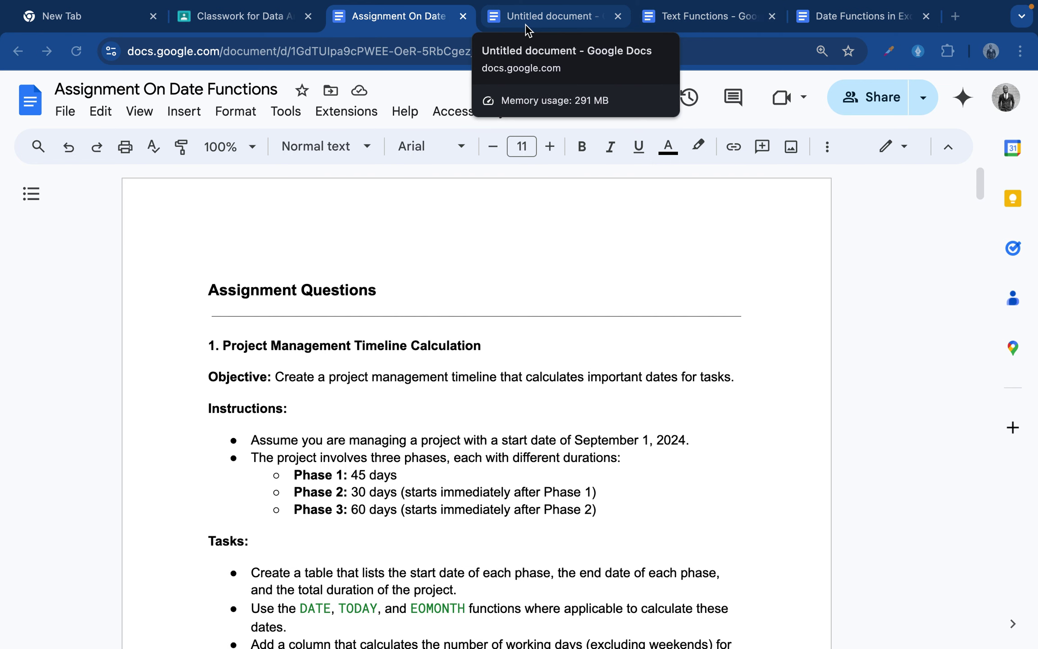
Switch to the Date Functions in Excel notes, review NETWORKDAYS, TEXT and DATEVALUE, and highlight the serial number in the DATEVALUE example
{"action": "left_click", "coordinate": [816, 18]}
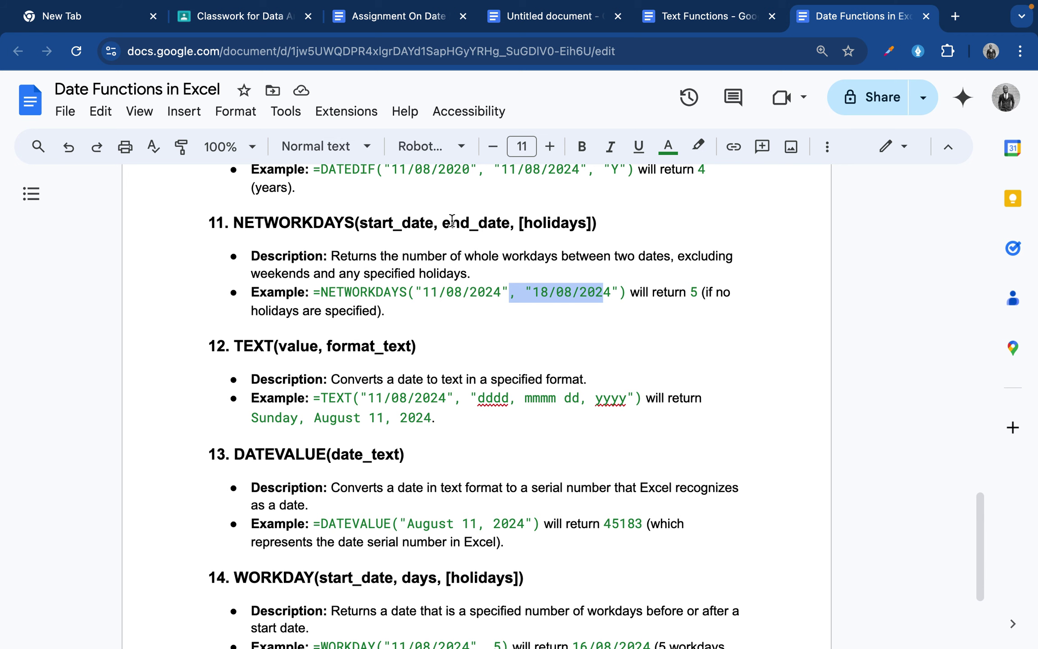
{"action": "scroll", "coordinate": [395, 387], "scroll_direction": "down", "scroll_amount": 1}
{"action": "scroll", "coordinate": [394, 388], "scroll_direction": "up", "scroll_amount": 3}
{"action": "scroll", "coordinate": [395, 387], "scroll_direction": "up", "scroll_amount": 2}
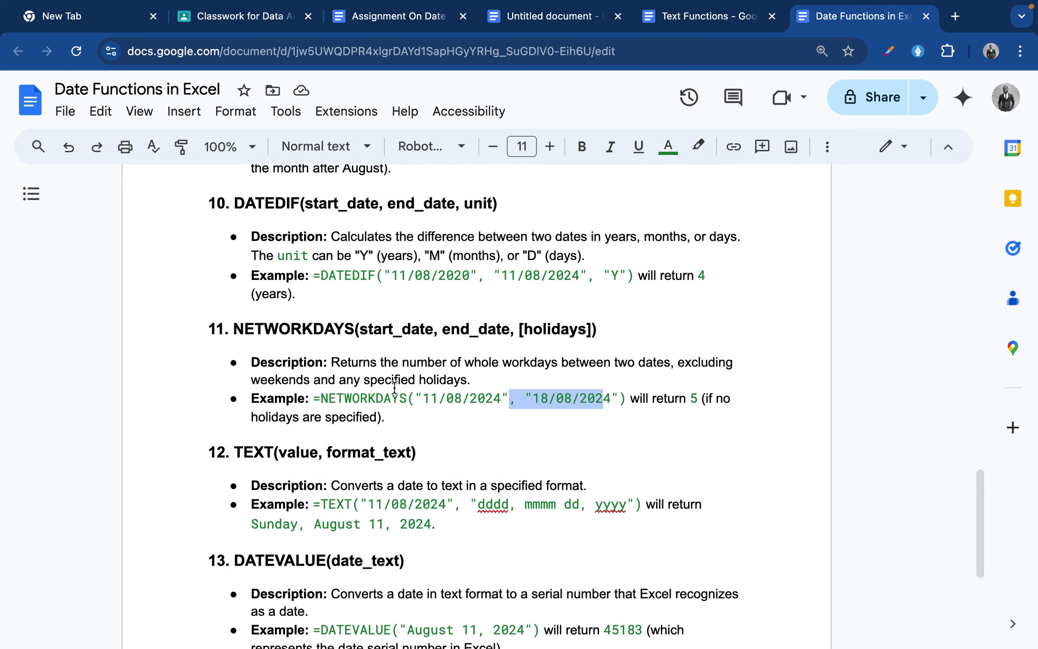
{"action": "scroll", "coordinate": [394, 387], "scroll_direction": "down", "scroll_amount": 1}
{"action": "scroll", "coordinate": [394, 387], "scroll_direction": "down", "scroll_amount": 1}
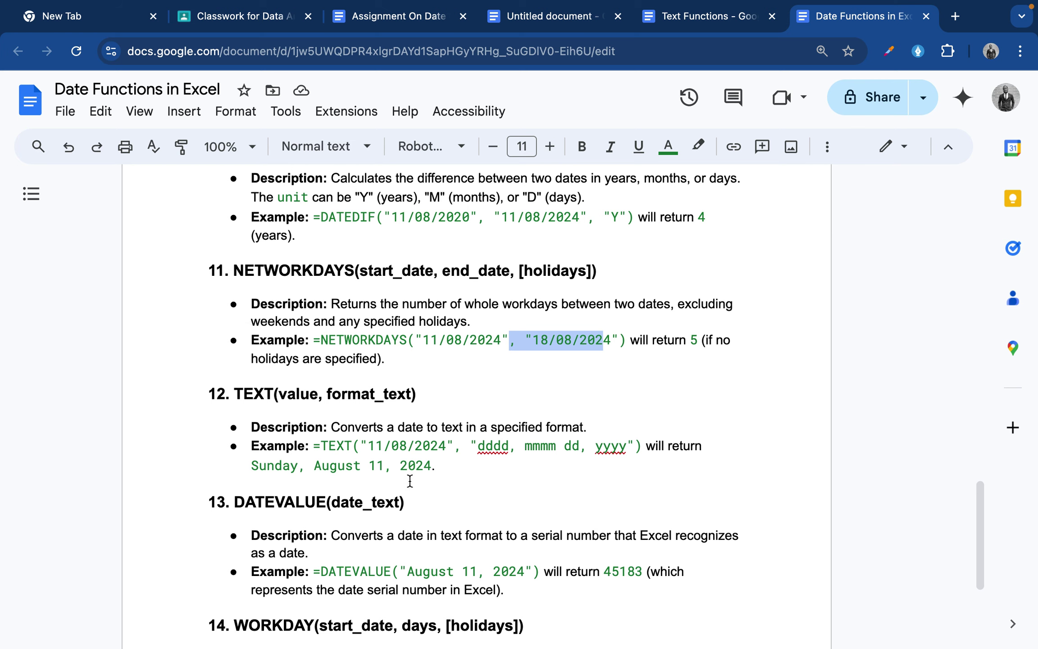
{"action": "scroll", "coordinate": [421, 482], "scroll_direction": "down", "scroll_amount": 4}
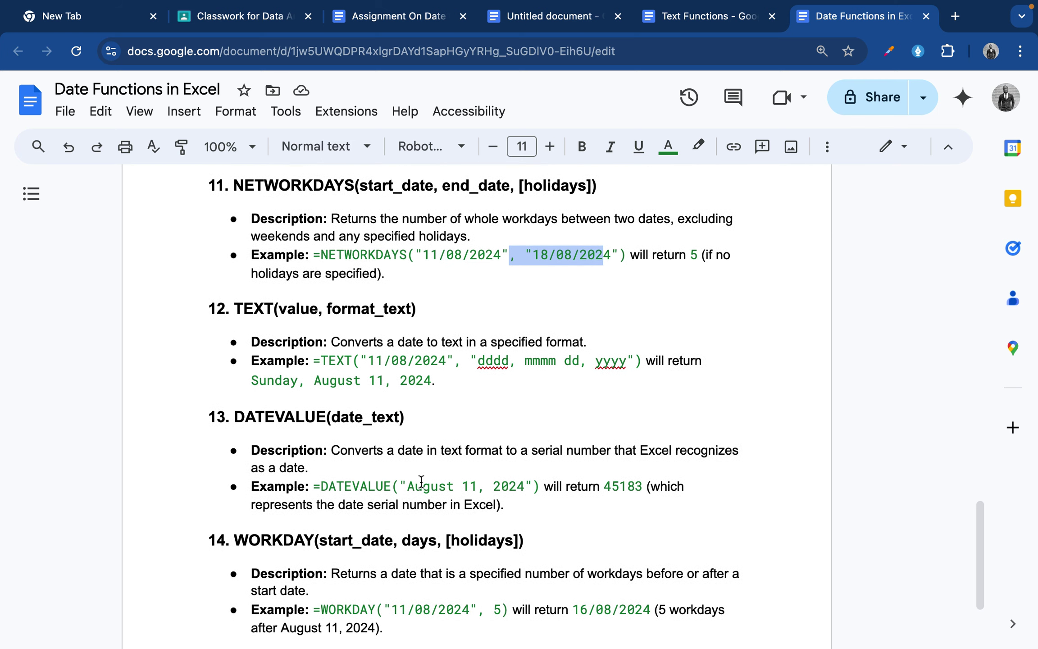
{"action": "scroll", "coordinate": [421, 481], "scroll_direction": "down", "scroll_amount": 2}
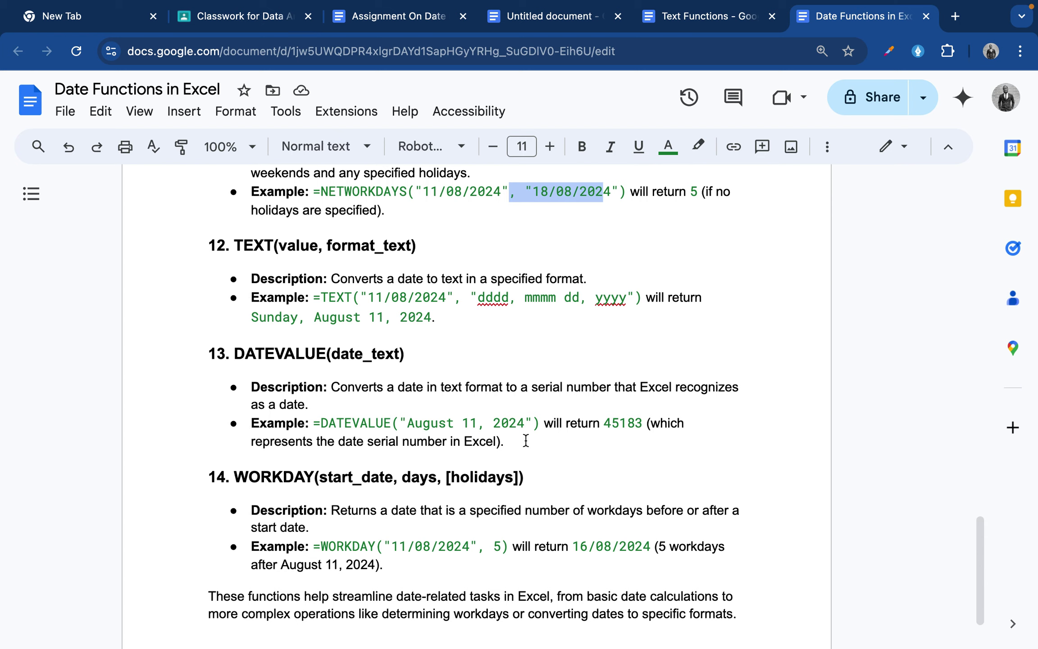
{"action": "left_click", "coordinate": [606, 423]}
{"action": "left_click_drag", "start_coordinate": [606, 423], "coordinate": [635, 424]}
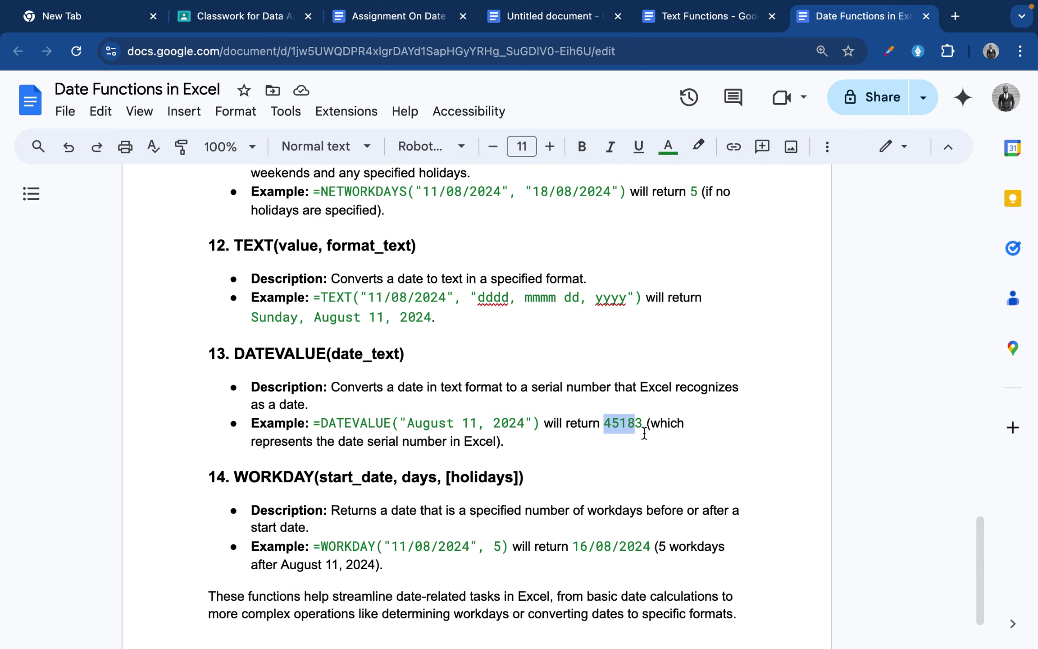
Review the WORKDAY entry of the date function notes and highlight the days argument in its example
{"action": "scroll", "coordinate": [517, 442], "scroll_direction": "down", "scroll_amount": 3}
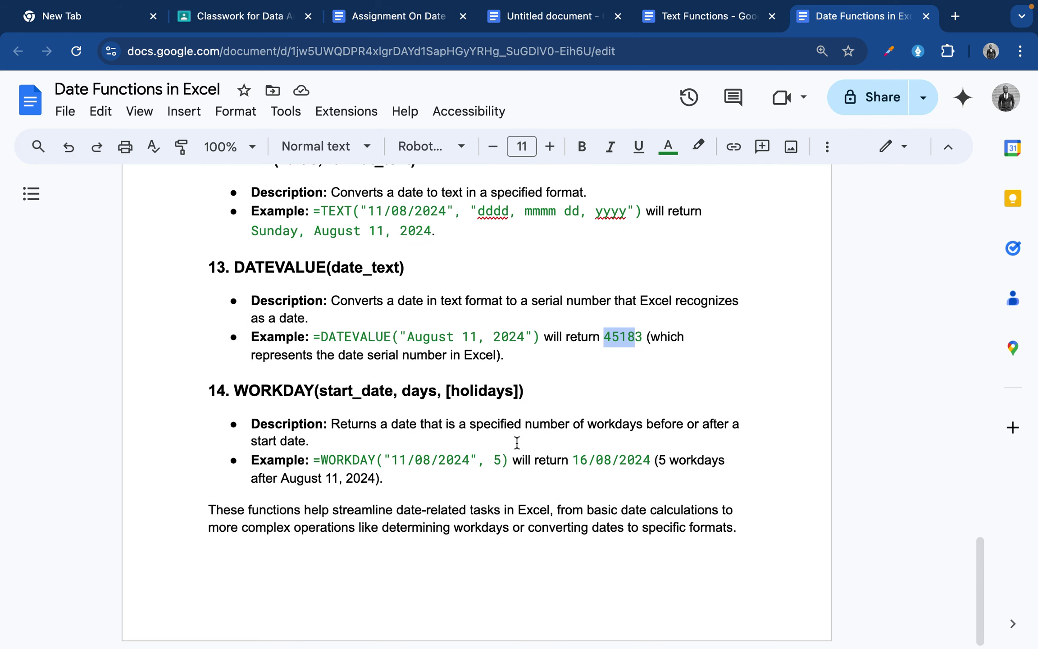
{"action": "scroll", "coordinate": [517, 443], "scroll_direction": "up", "scroll_amount": 1}
{"action": "scroll", "coordinate": [517, 443], "scroll_direction": "down", "scroll_amount": 1}
{"action": "left_click_drag", "start_coordinate": [500, 460], "coordinate": [494, 461]}
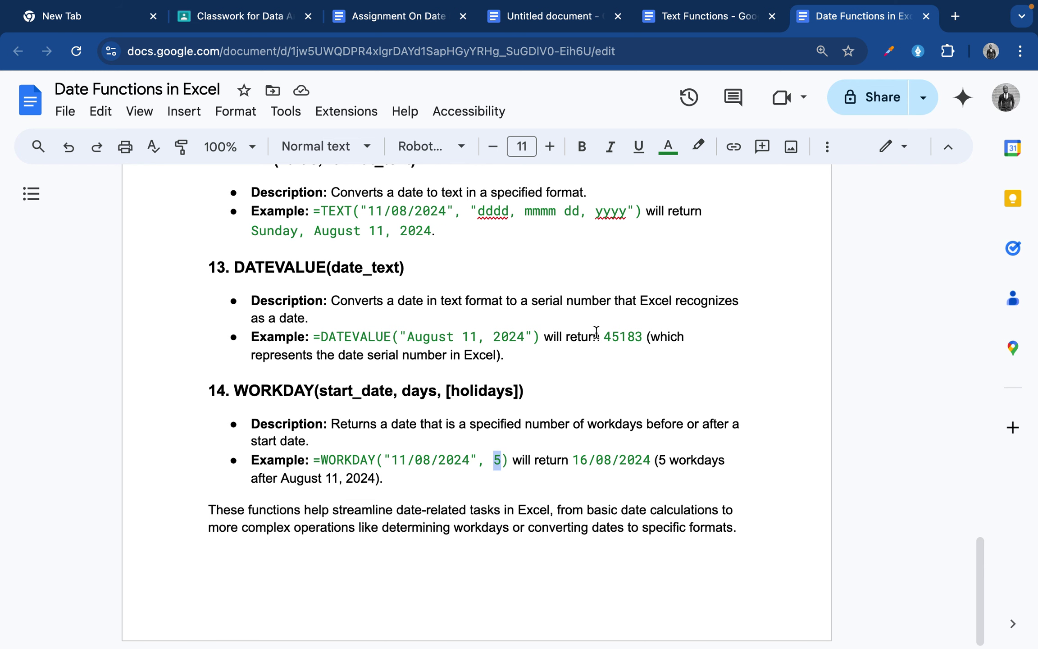
{"action": "scroll", "coordinate": [591, 314], "scroll_direction": "up", "scroll_amount": 3}
{"action": "scroll", "coordinate": [590, 314], "scroll_direction": "down", "scroll_amount": 3}
Switch to the ZEDEF Data Analysis Syllabus 2 PDF in Preview and review the Excel formulas and functions topics on page 2
{"action": "mouse_move", "coordinate": [543, 629]}
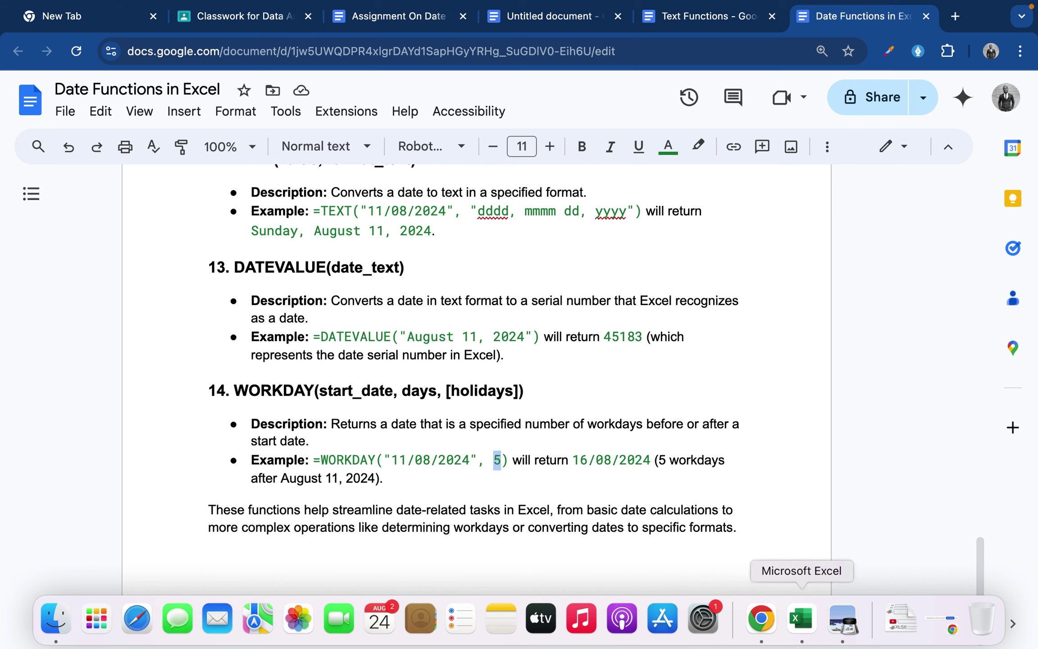
{"action": "left_click", "coordinate": [842, 624]}
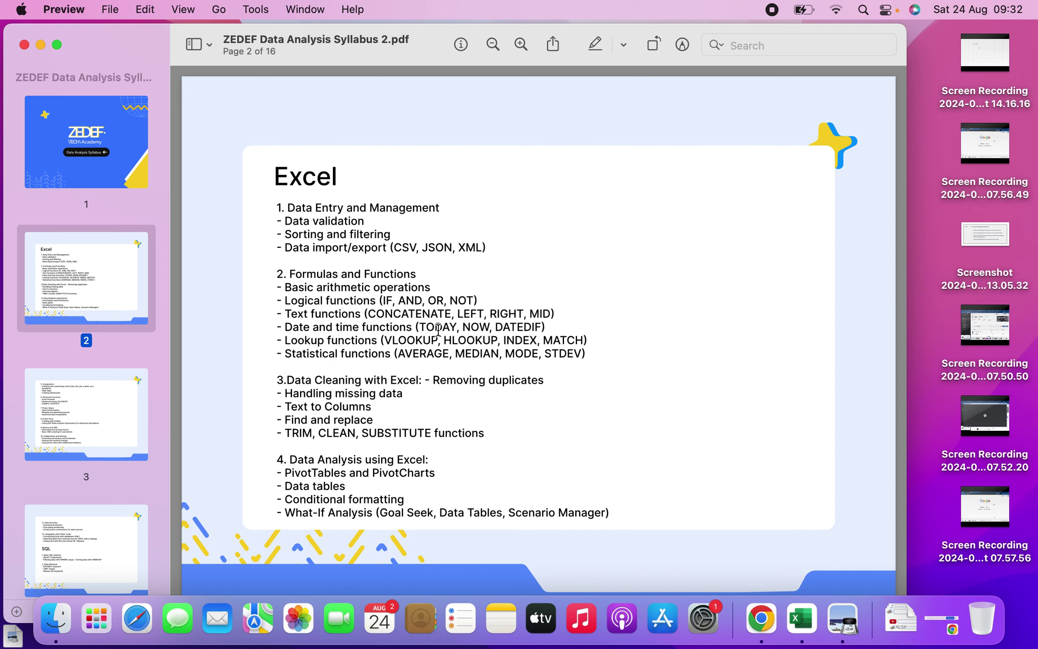
{"action": "double_click", "coordinate": [552, 326]}
{"action": "scroll", "coordinate": [337, 374], "scroll_direction": "down", "scroll_amount": 3}
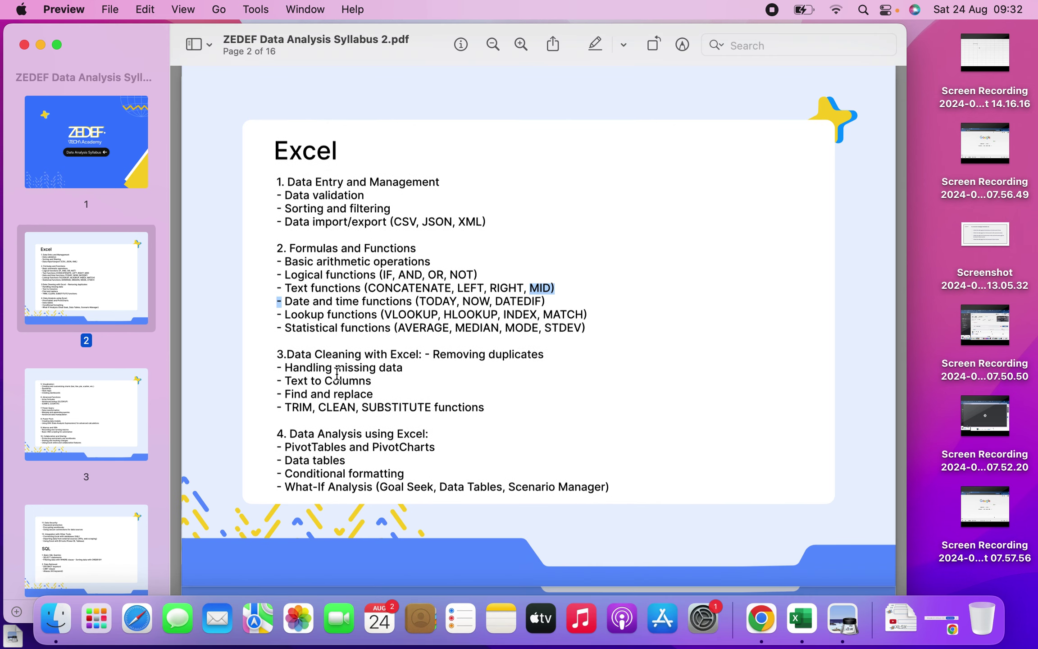
{"action": "scroll", "coordinate": [337, 374], "scroll_direction": "up", "scroll_amount": 3}
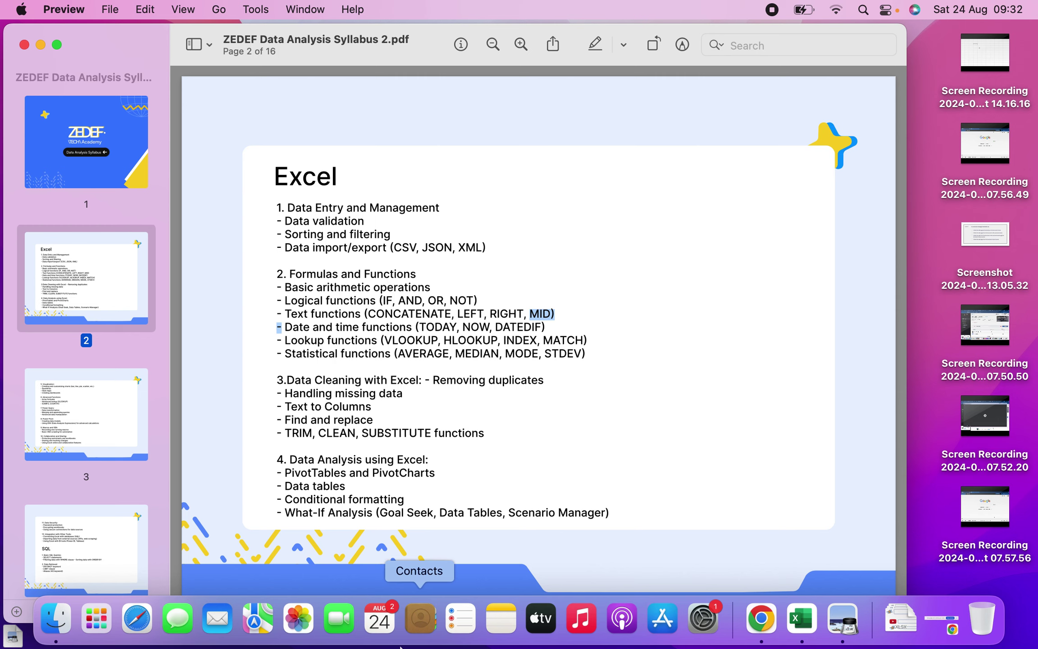
Return to Google Docs in Chrome, search Drive for "lookups", and open the Lookups document at its VLOOKUP section
{"action": "left_click", "coordinate": [757, 633]}
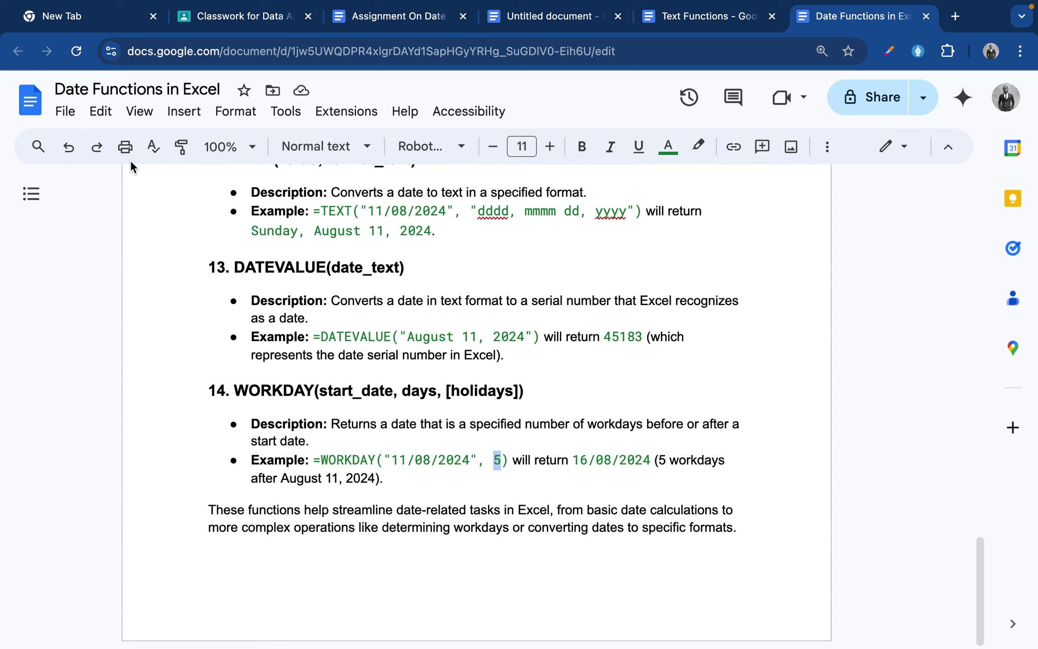
{"action": "left_click", "coordinate": [67, 120]}
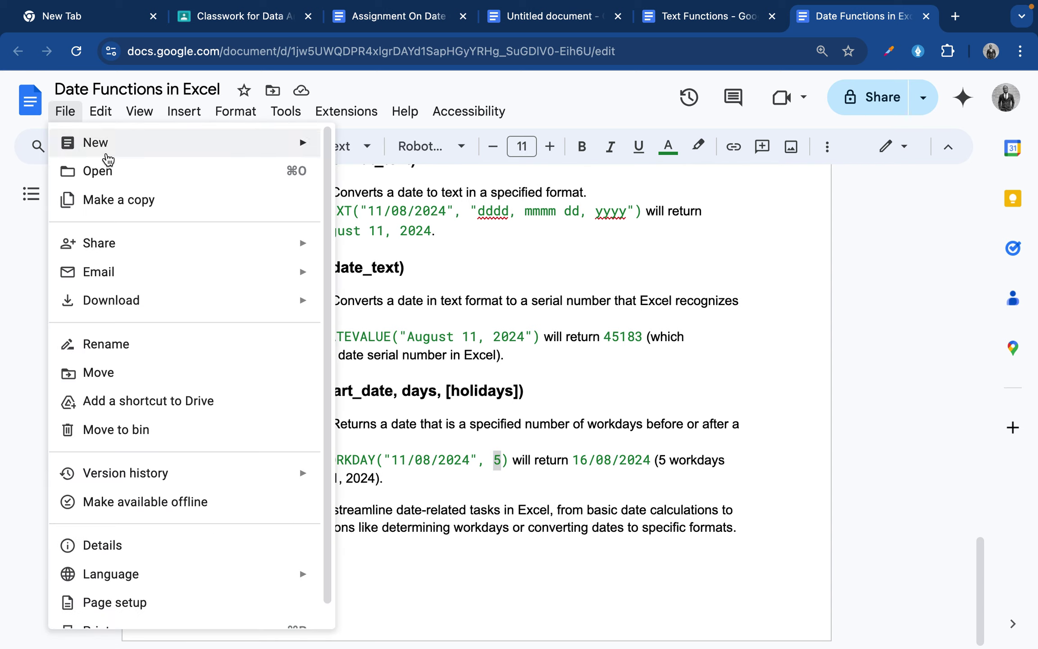
{"action": "left_click", "coordinate": [149, 171]}
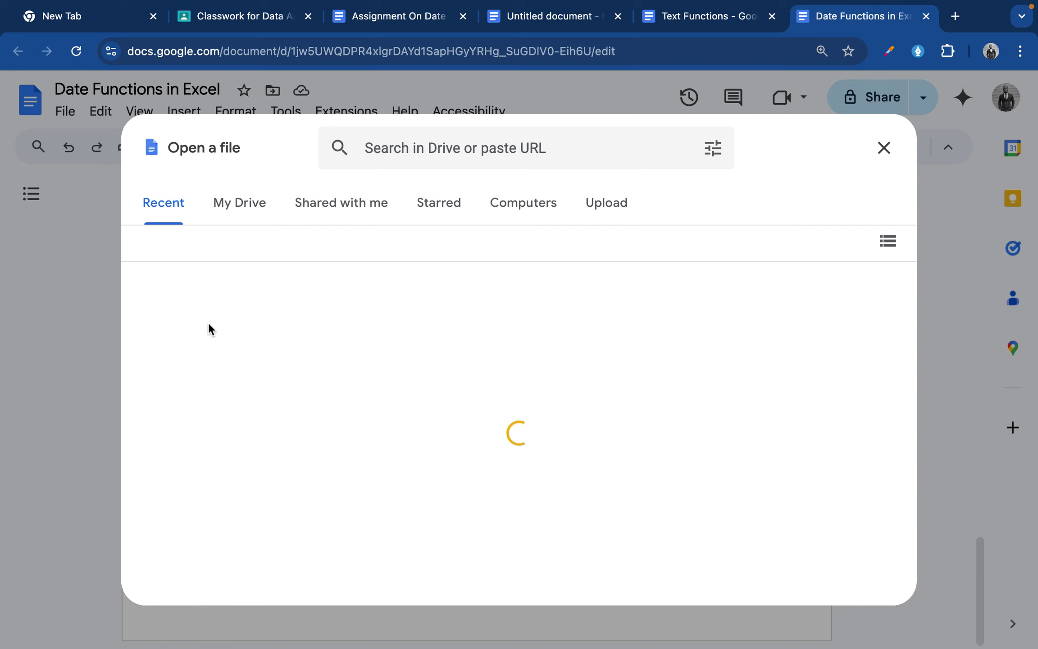
{"action": "scroll", "coordinate": [447, 407], "scroll_direction": "down", "scroll_amount": 1}
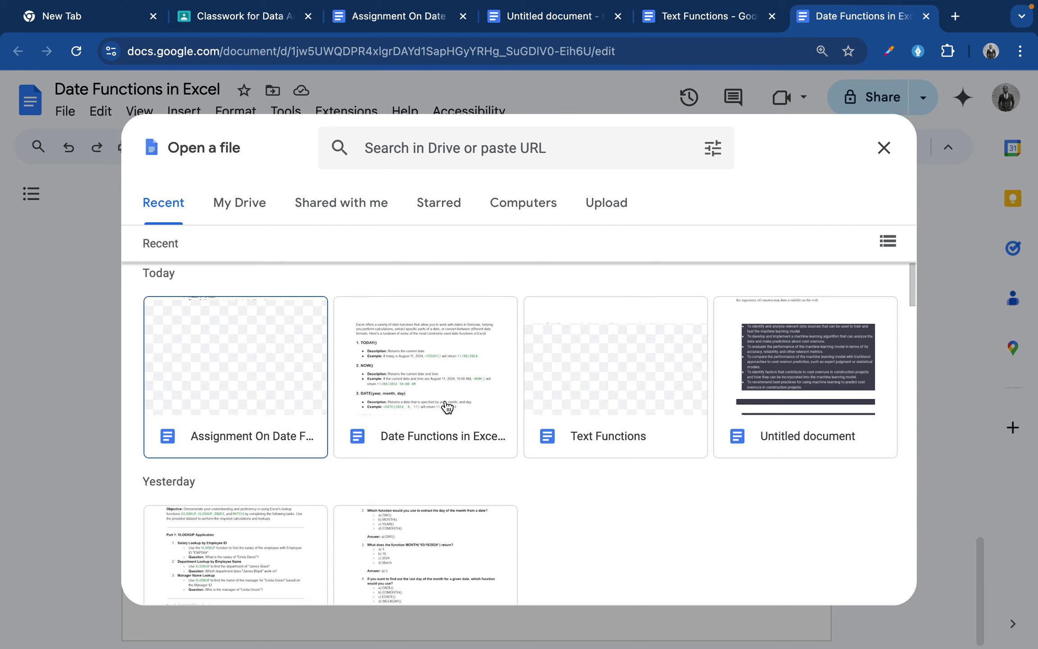
{"action": "scroll", "coordinate": [447, 407], "scroll_direction": "down", "scroll_amount": 1}
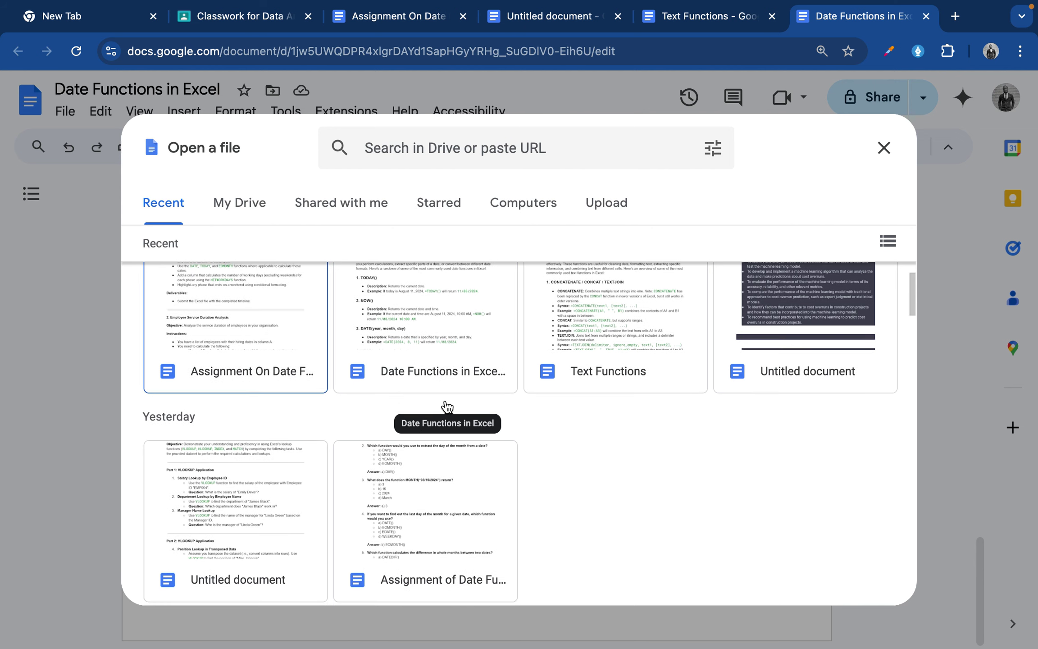
{"action": "left_click", "coordinate": [456, 148]}
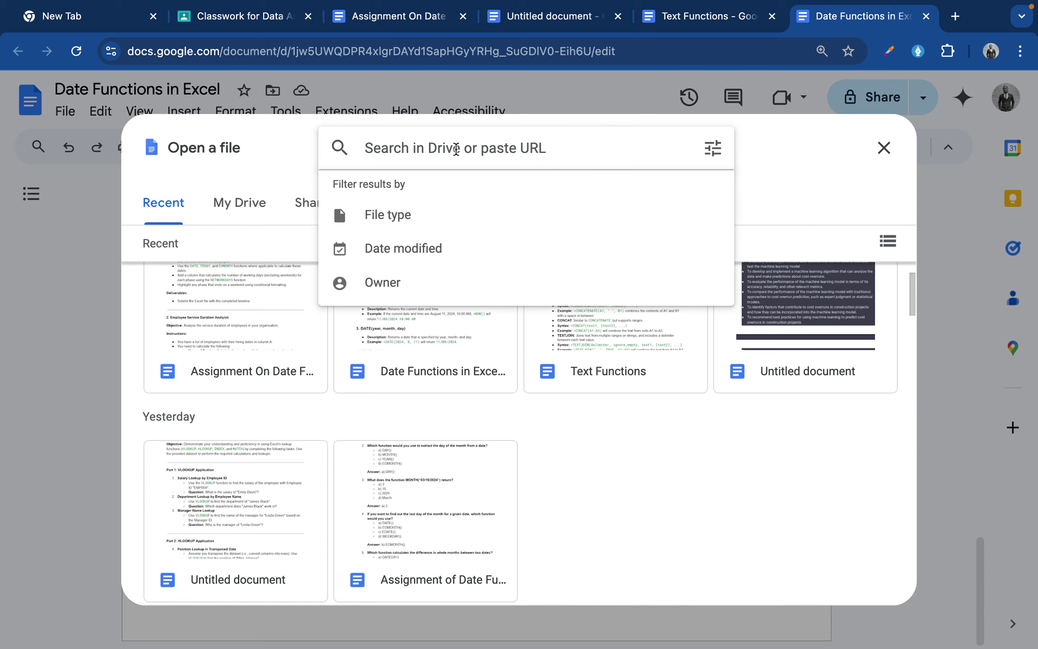
{"action": "type", "text": "loo"}
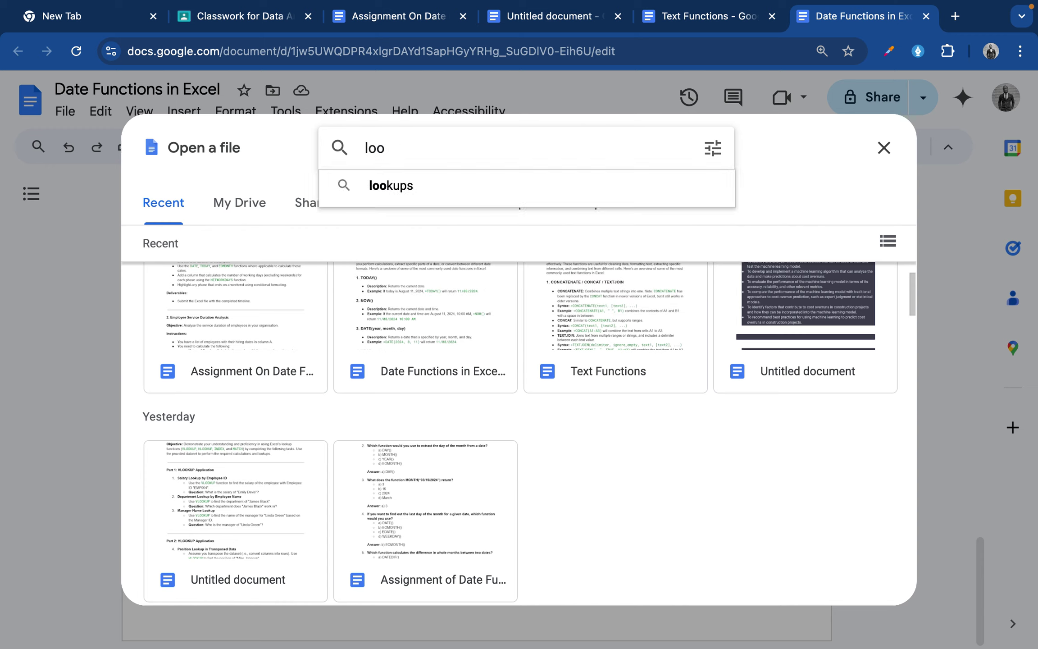
{"action": "left_click", "coordinate": [433, 181]}
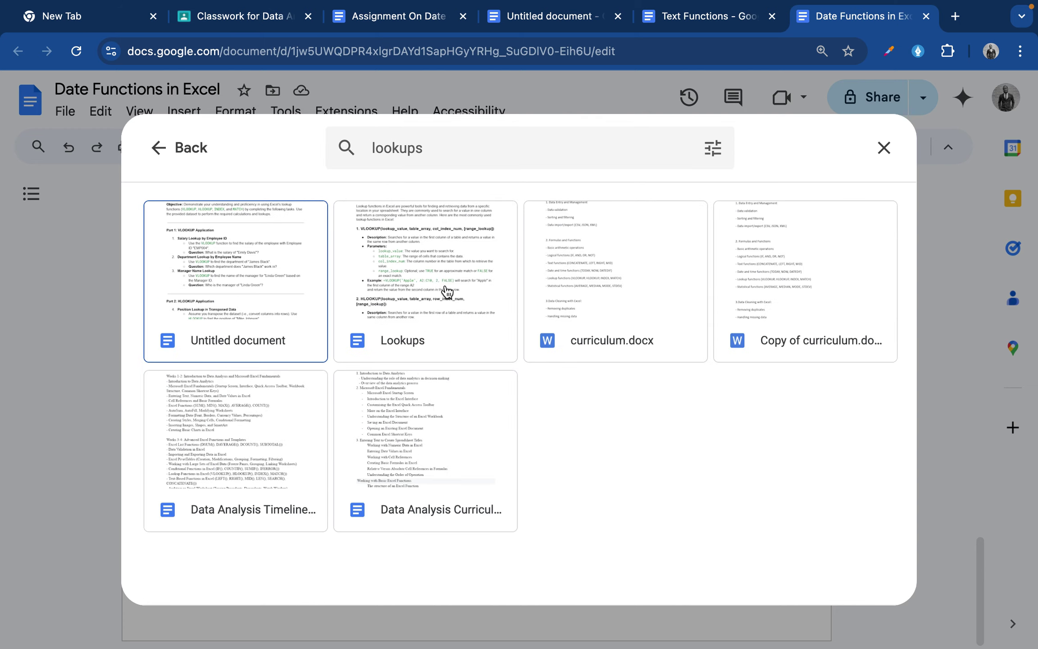
{"action": "left_click", "coordinate": [447, 292]}
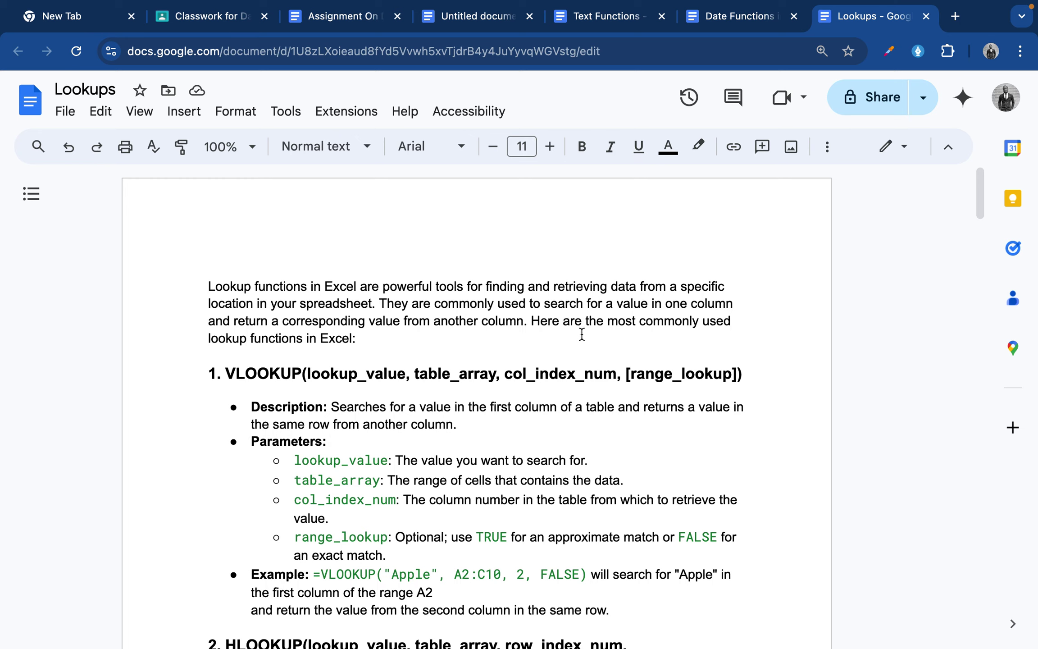
{"action": "scroll", "coordinate": [510, 341], "scroll_direction": "down", "scroll_amount": 2}
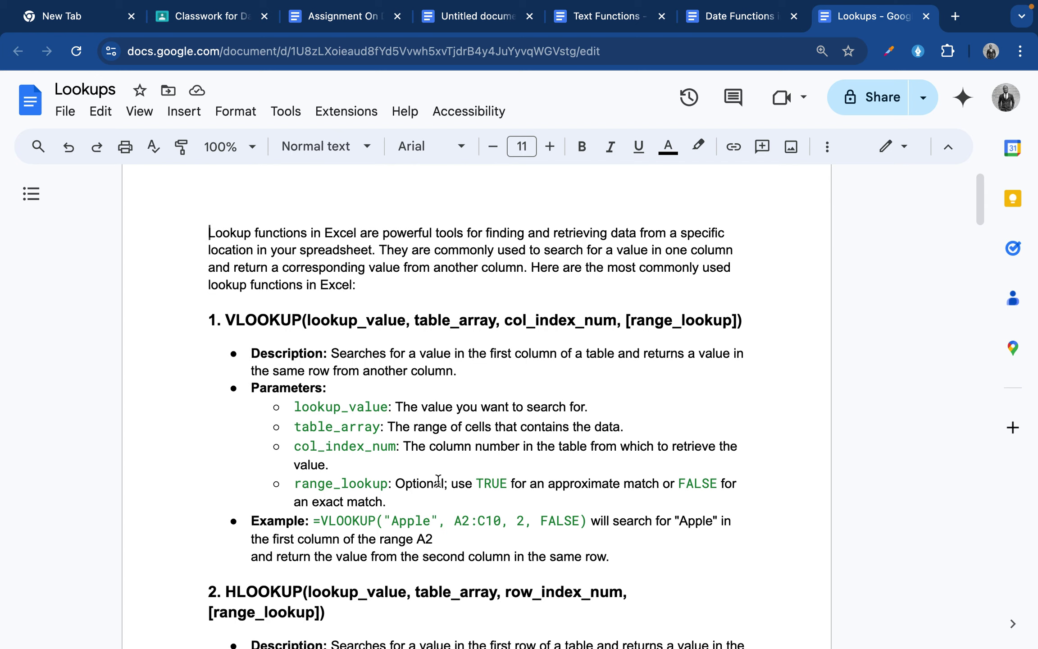
Switch to the Excel103ExtraPractice-01 workbook in Excel and examine the VLOOKUP FUNCTION Practice sheet alongside the CUSTOMER INFO sheet
{"action": "mouse_move", "coordinate": [380, 626]}
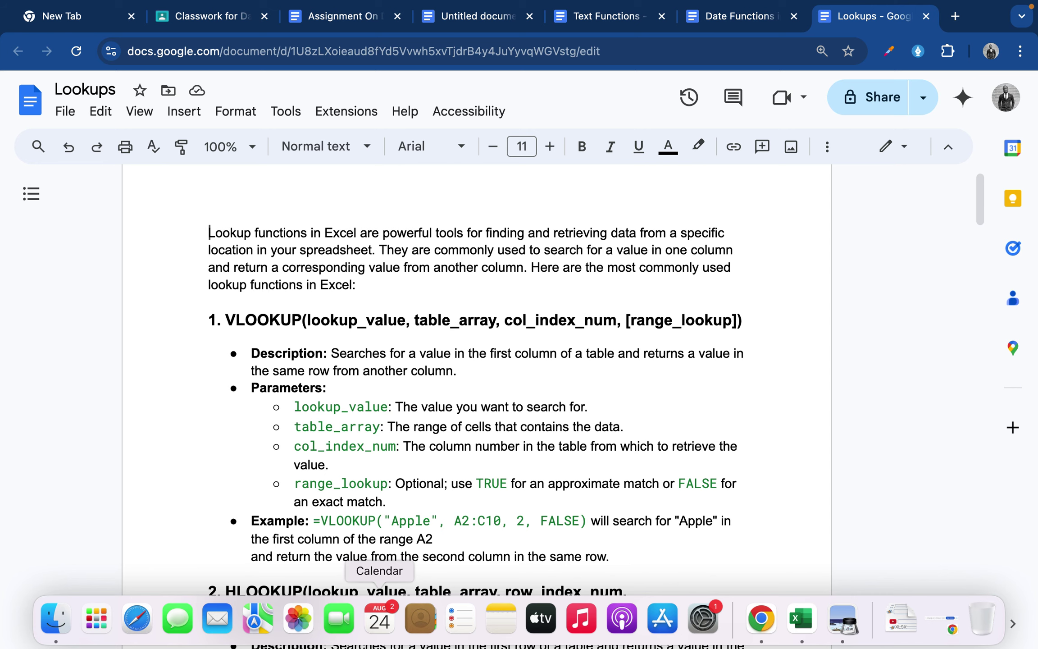
{"action": "left_click", "coordinate": [793, 615]}
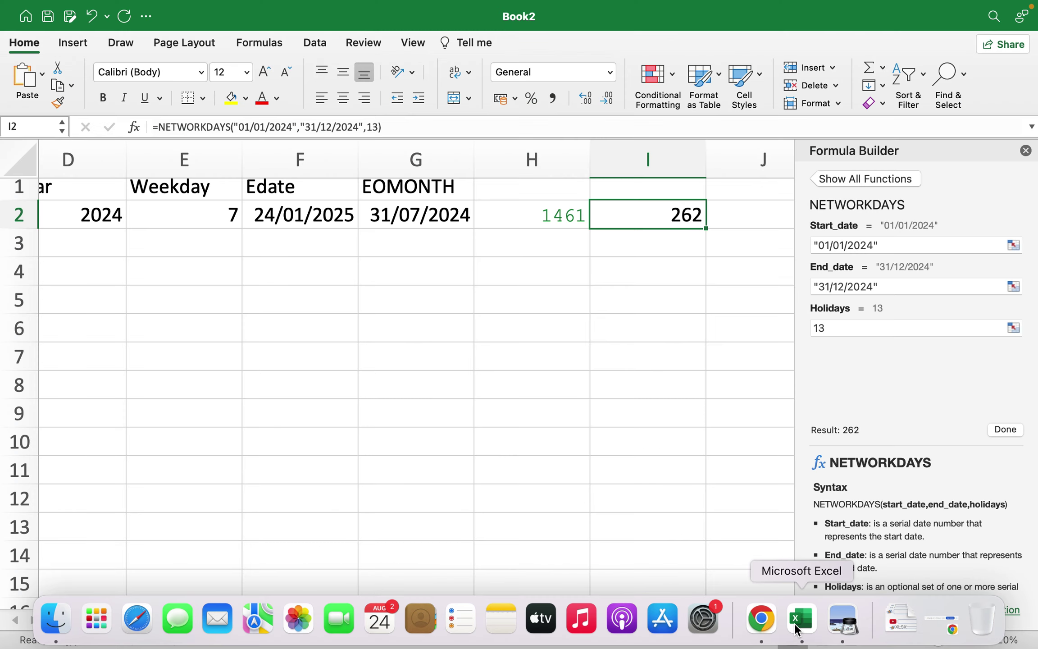
{"action": "left_click", "coordinate": [796, 617]}
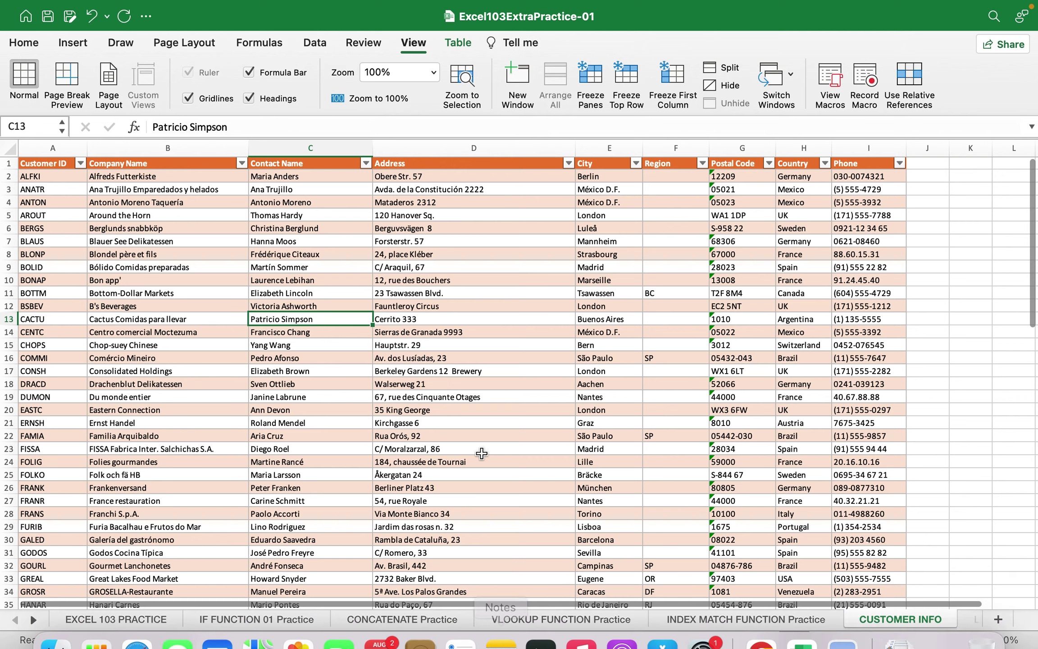
{"action": "left_click", "coordinate": [519, 617]}
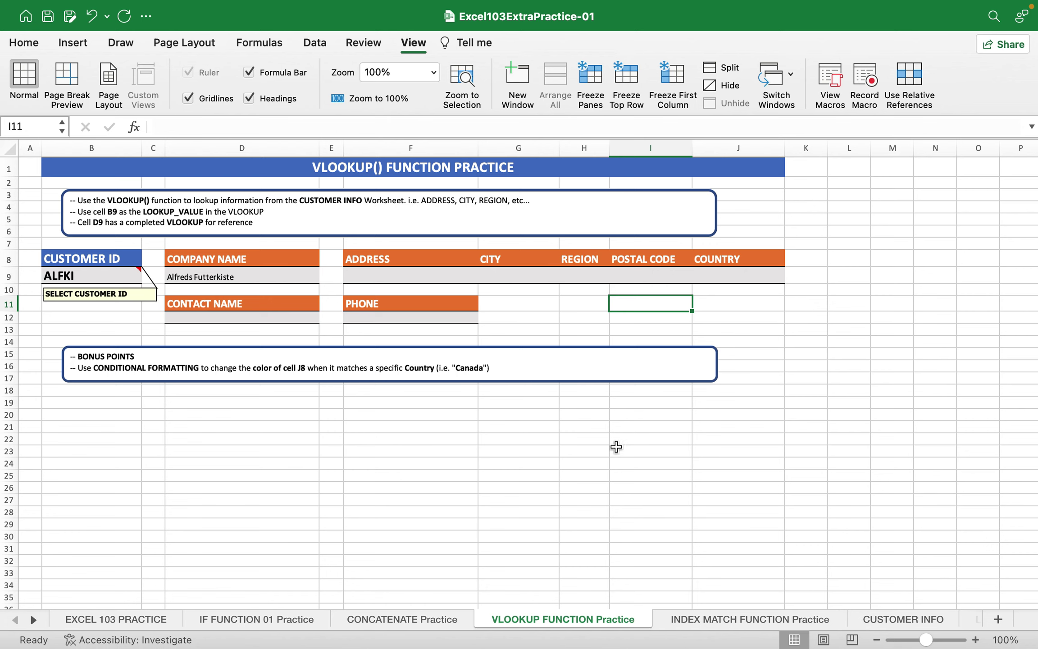
{"action": "mouse_move", "coordinate": [701, 646]}
{"action": "left_click", "coordinate": [886, 620]}
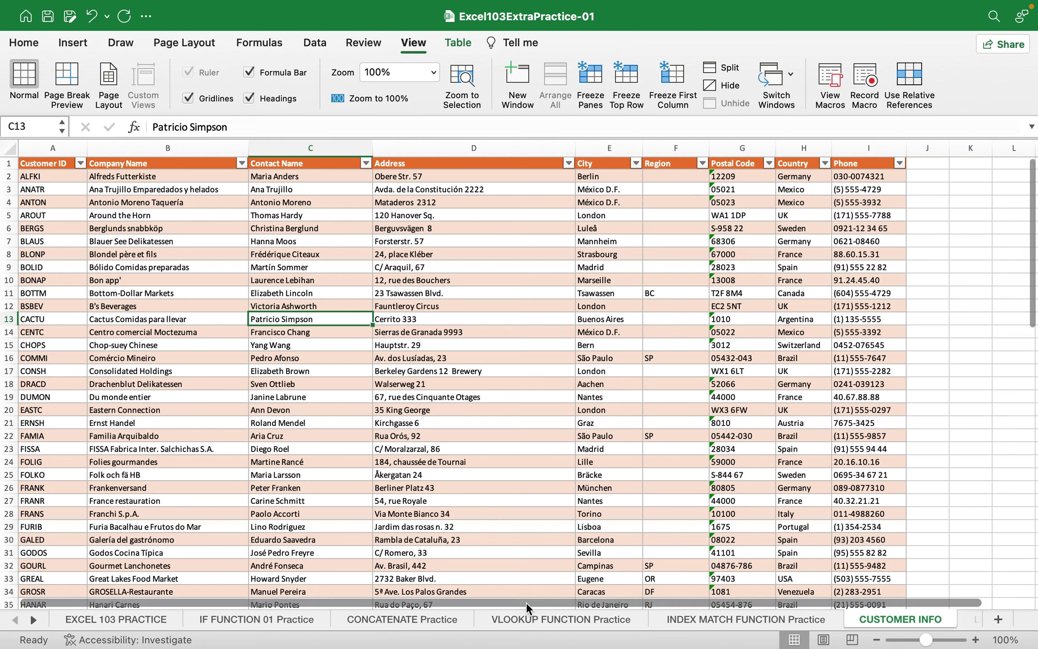
{"action": "left_click", "coordinate": [523, 621]}
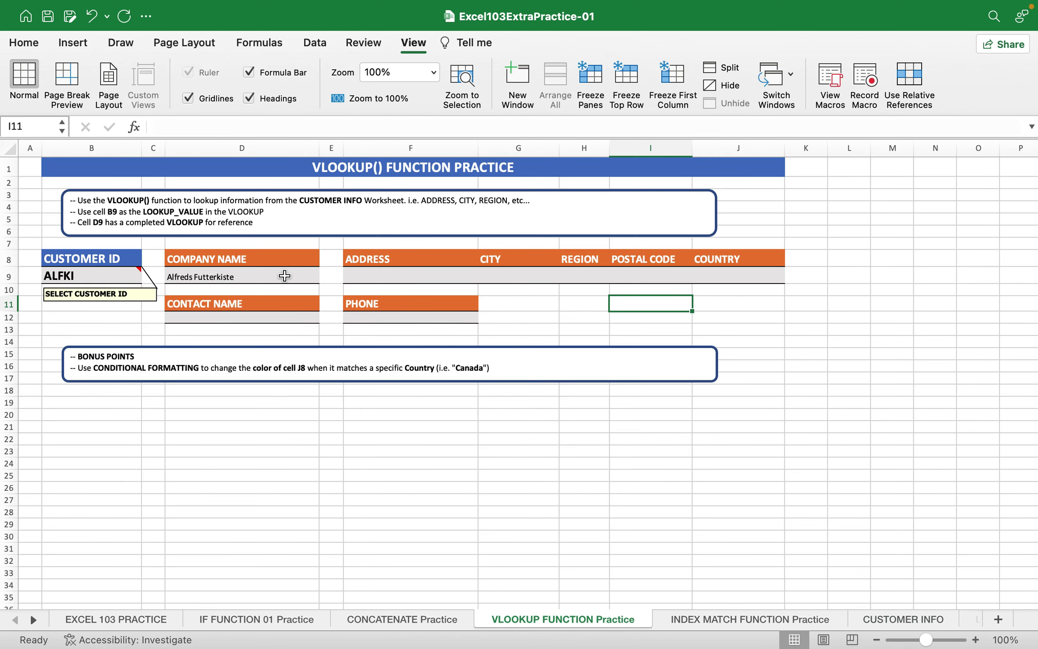
Clear the company name formula in D9 and start a new VLOOKUP with B9 as its lookup value
{"action": "left_click", "coordinate": [310, 275]}
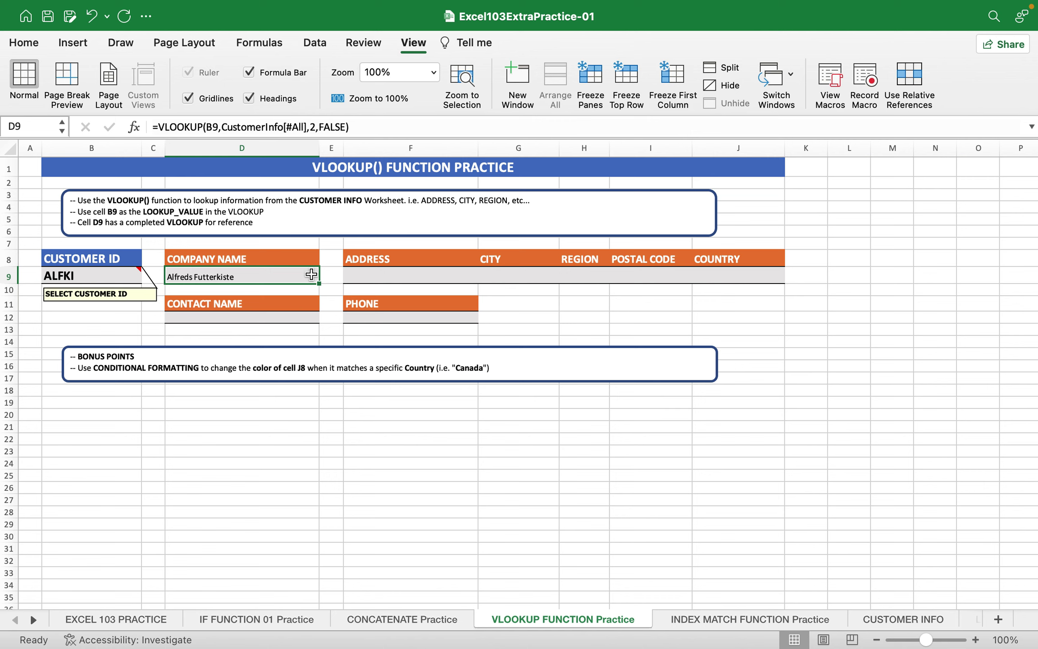
{"action": "key", "text": "Delete"}
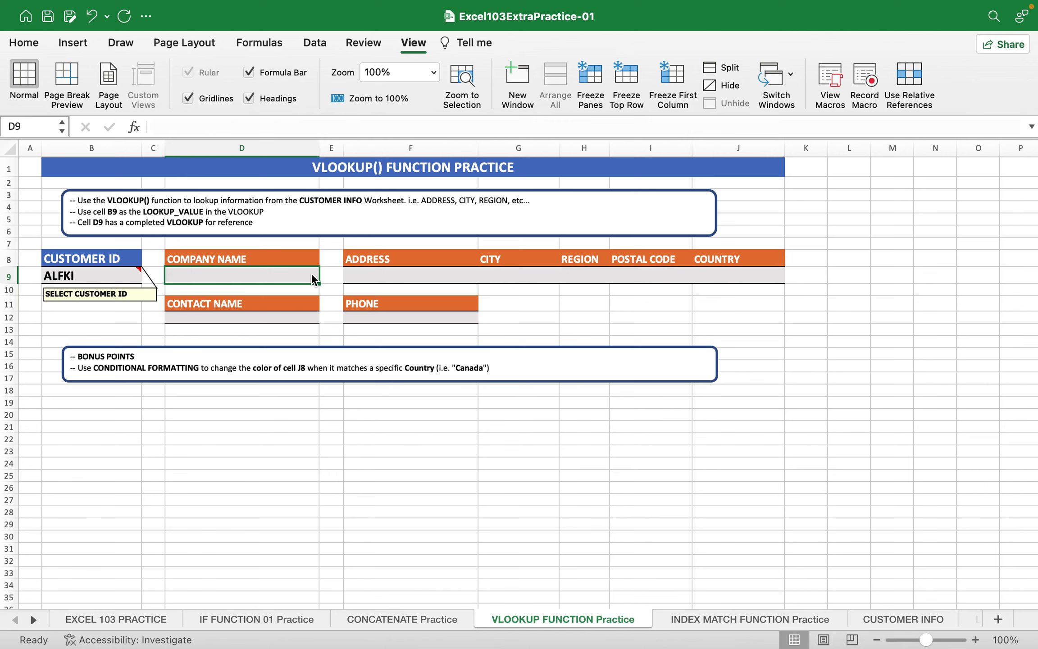
{"action": "type", "text": "=vl"}
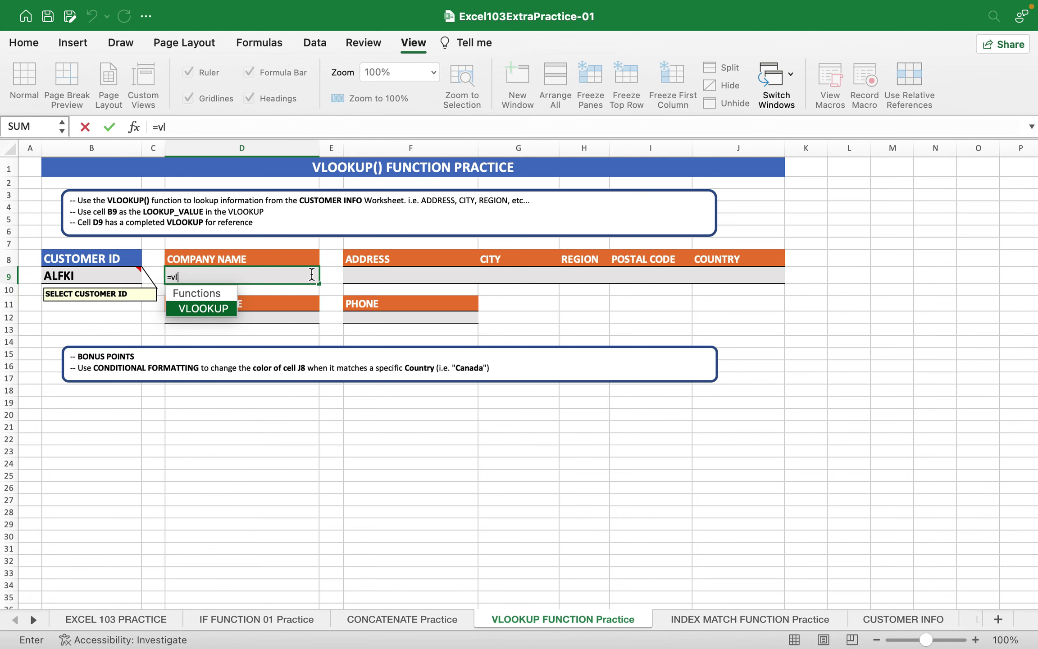
{"action": "double_click", "coordinate": [230, 309]}
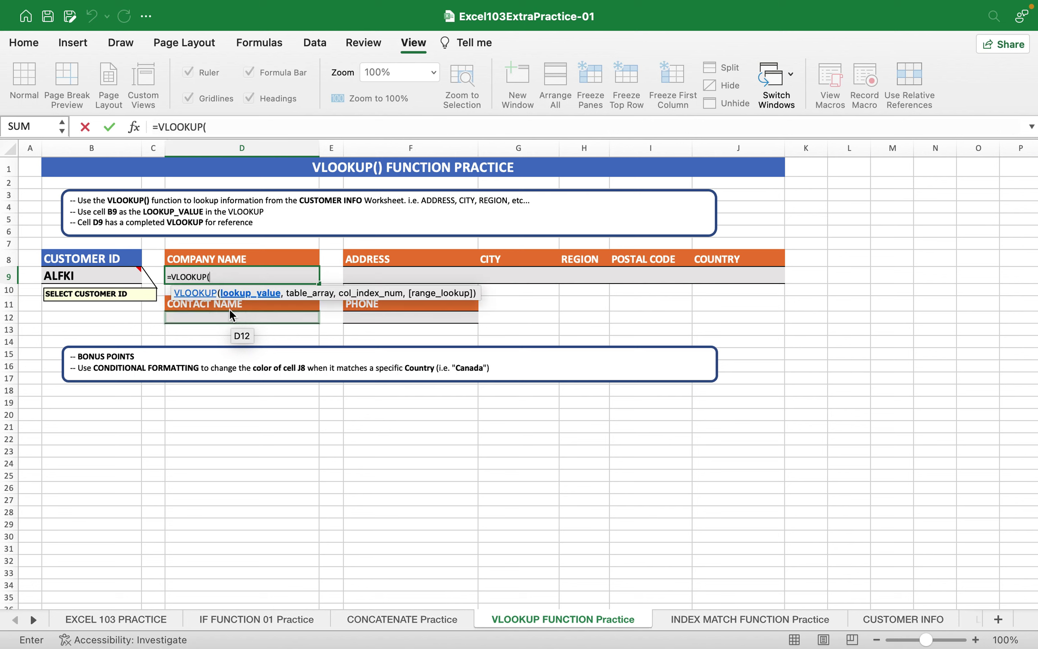
{"action": "left_click", "coordinate": [135, 128]}
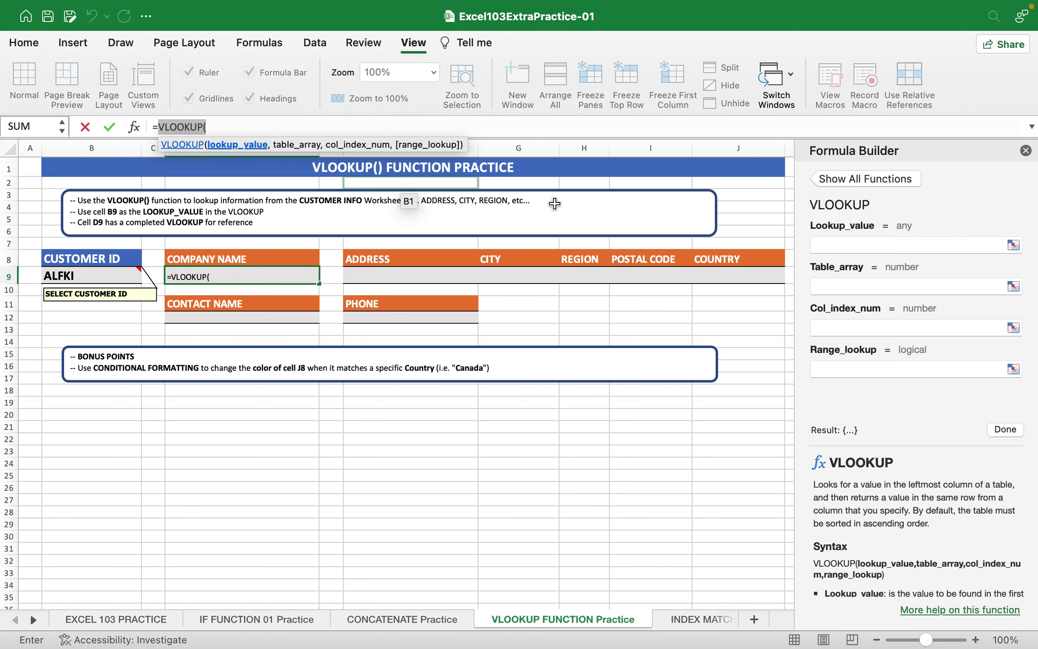
{"action": "left_click", "coordinate": [821, 245]}
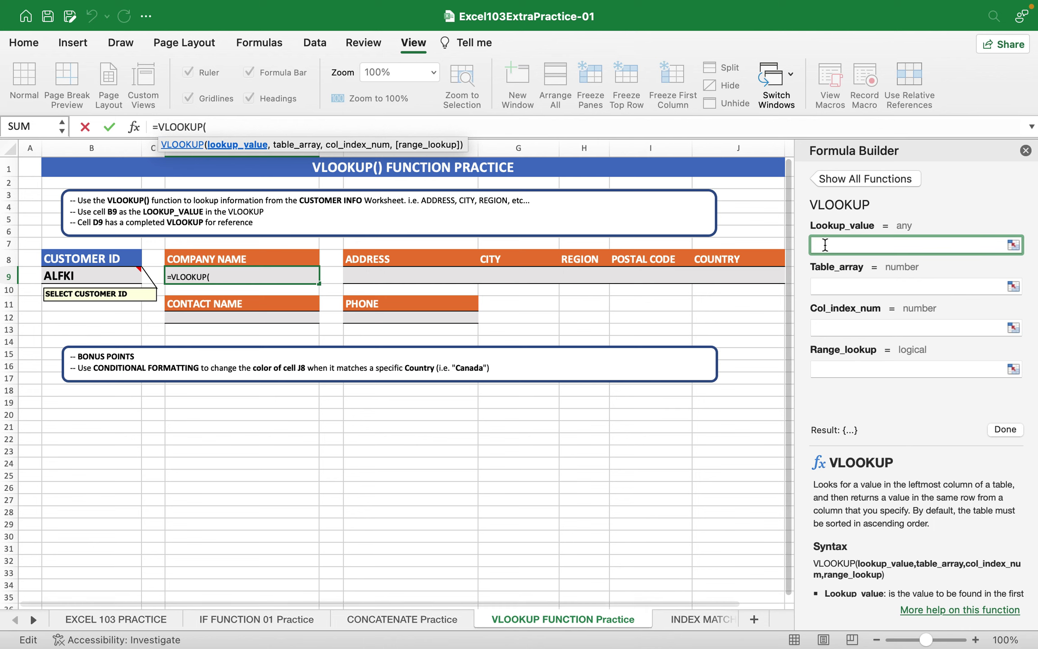
{"action": "left_click", "coordinate": [76, 276]}
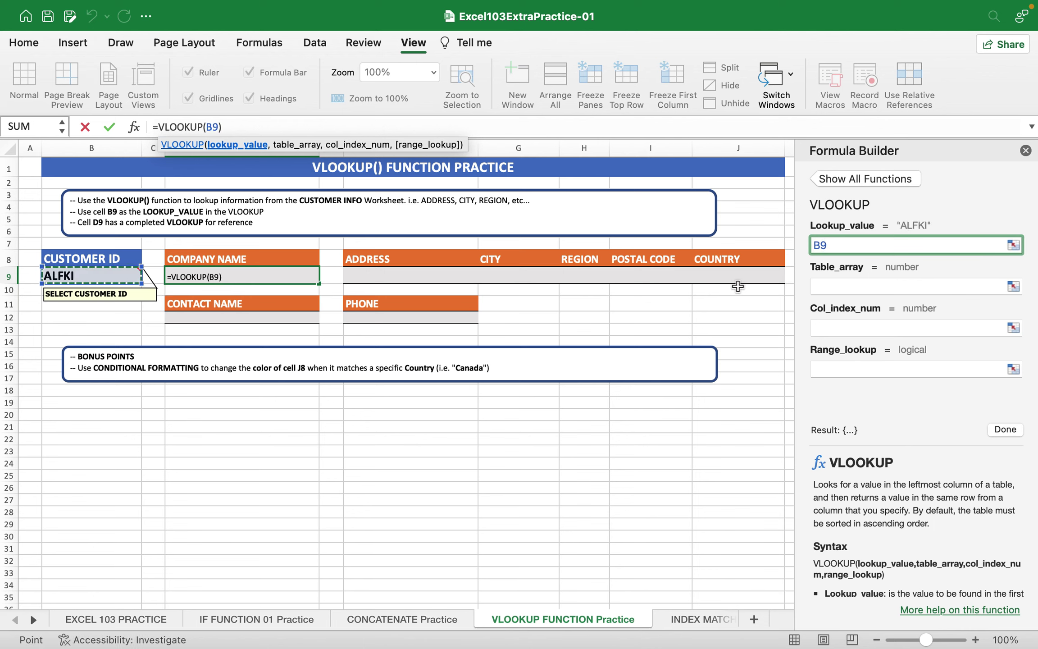
Set the VLOOKUP's table array to the entire CustomerInfo table on the CUSTOMER INFO sheet, headers included
{"action": "left_click", "coordinate": [847, 279]}
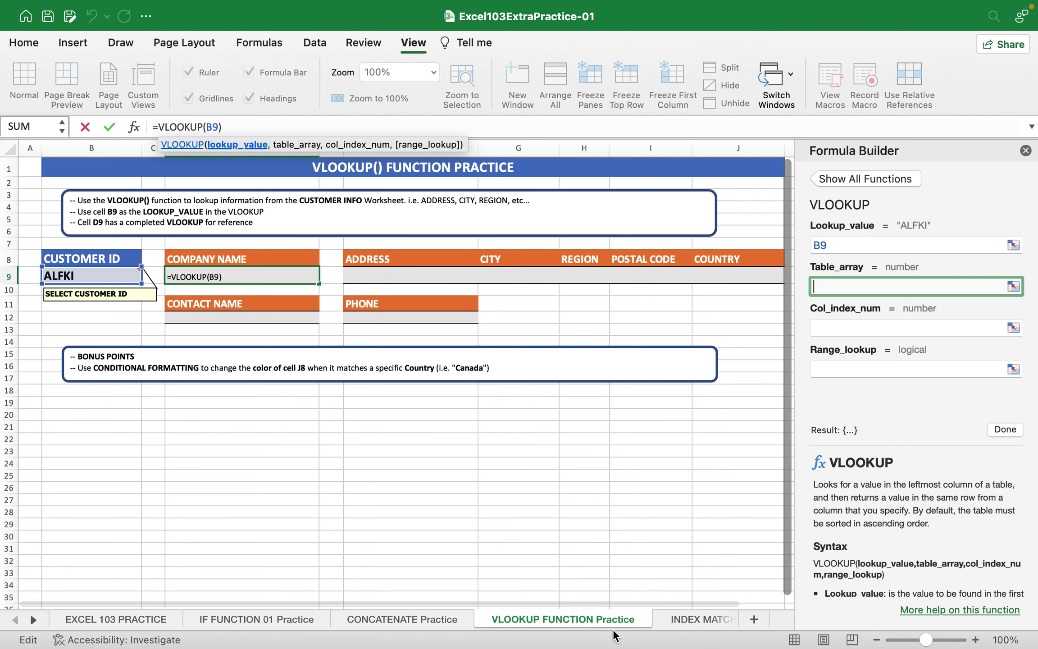
{"action": "left_click", "coordinate": [33, 620]}
{"action": "left_click", "coordinate": [33, 620]}
{"action": "left_click", "coordinate": [33, 620]}
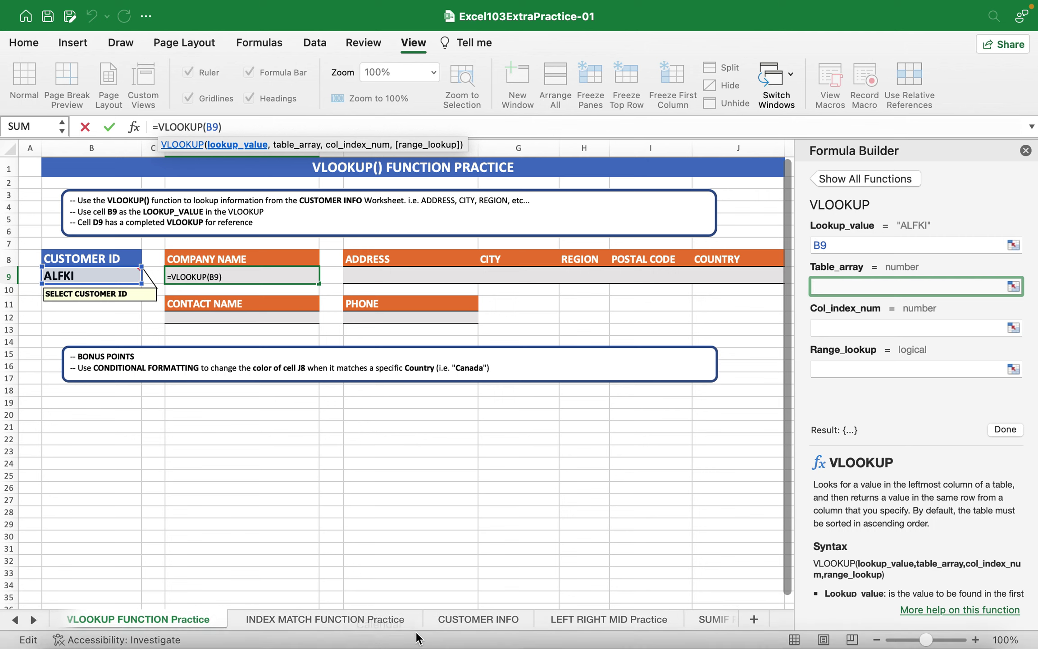
{"action": "left_click", "coordinate": [447, 621]}
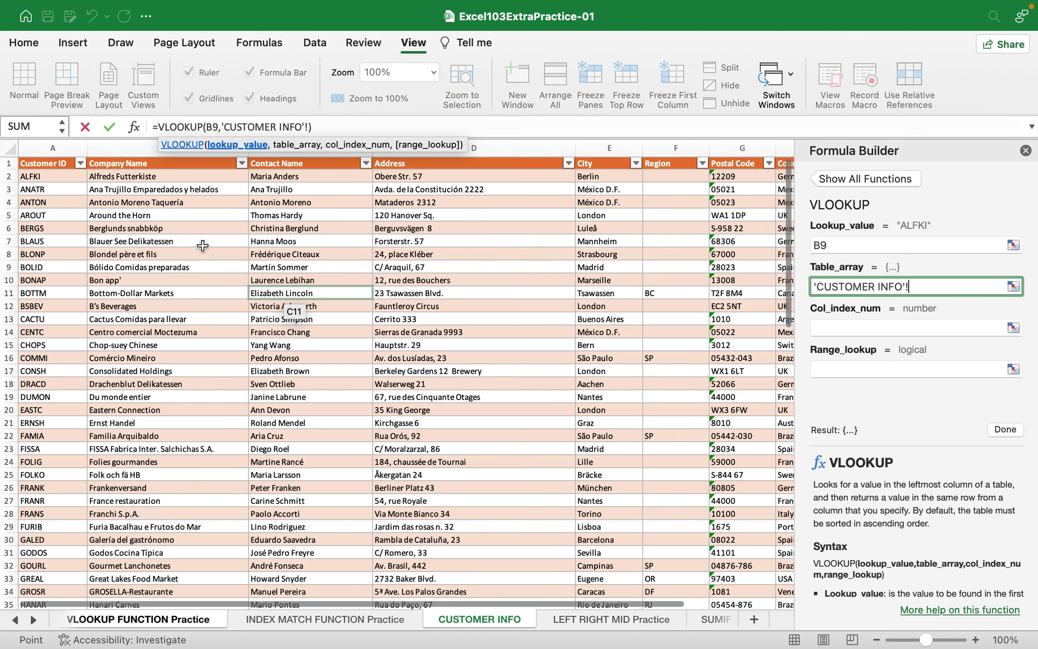
{"action": "left_click", "coordinate": [55, 163]}
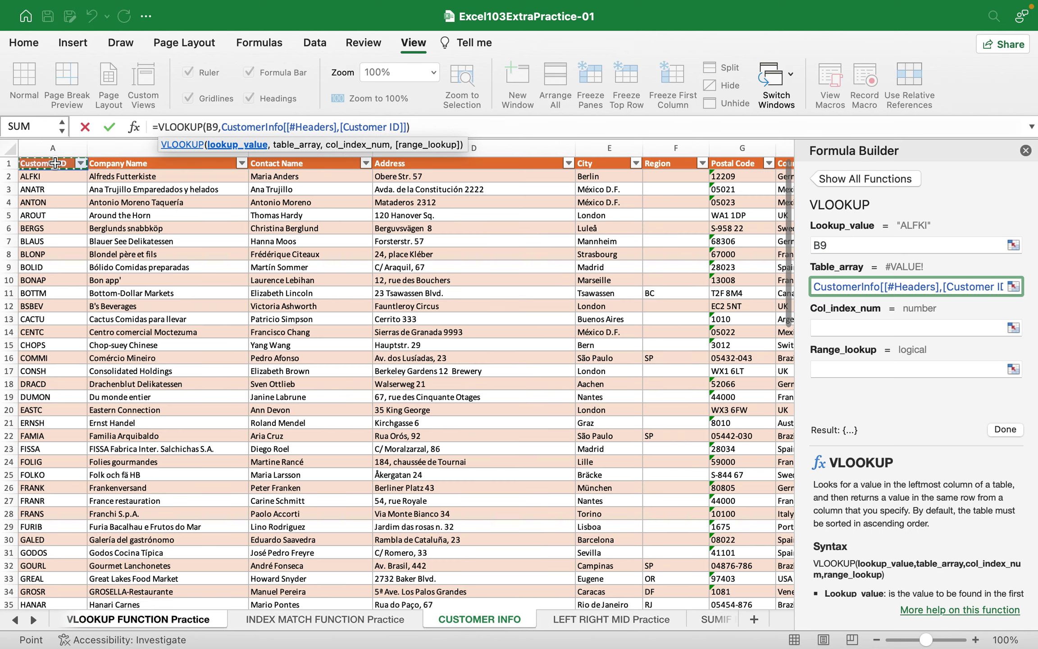
{"action": "key", "text": "super+shift+Right"}
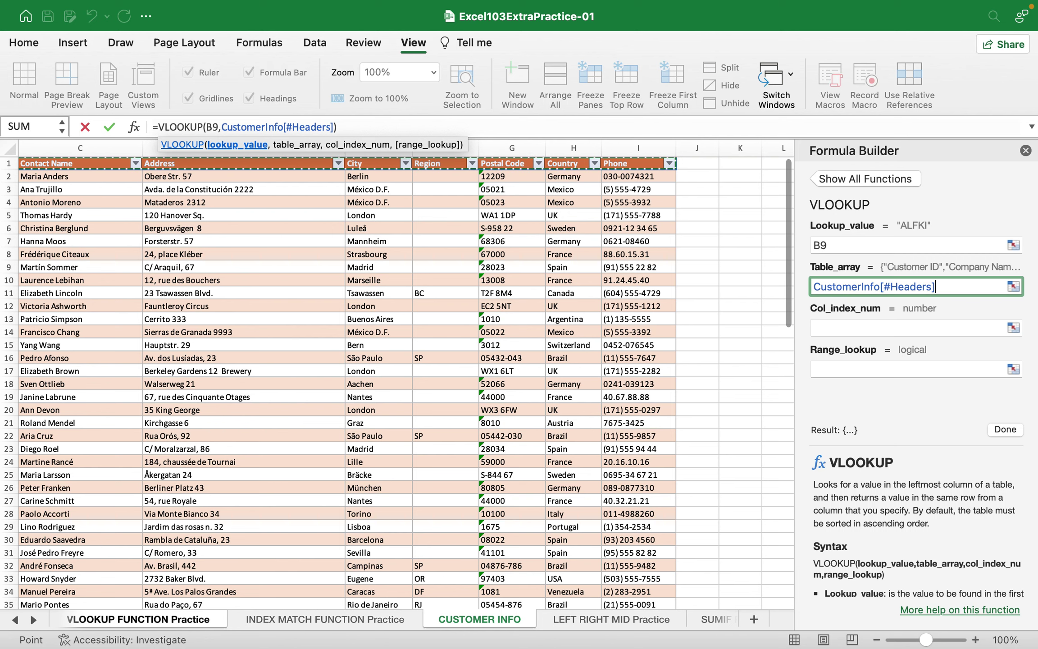
{"action": "key", "text": "shift+super+Down"}
{"action": "scroll", "coordinate": [405, 383], "scroll_direction": "down", "scroll_amount": 15}
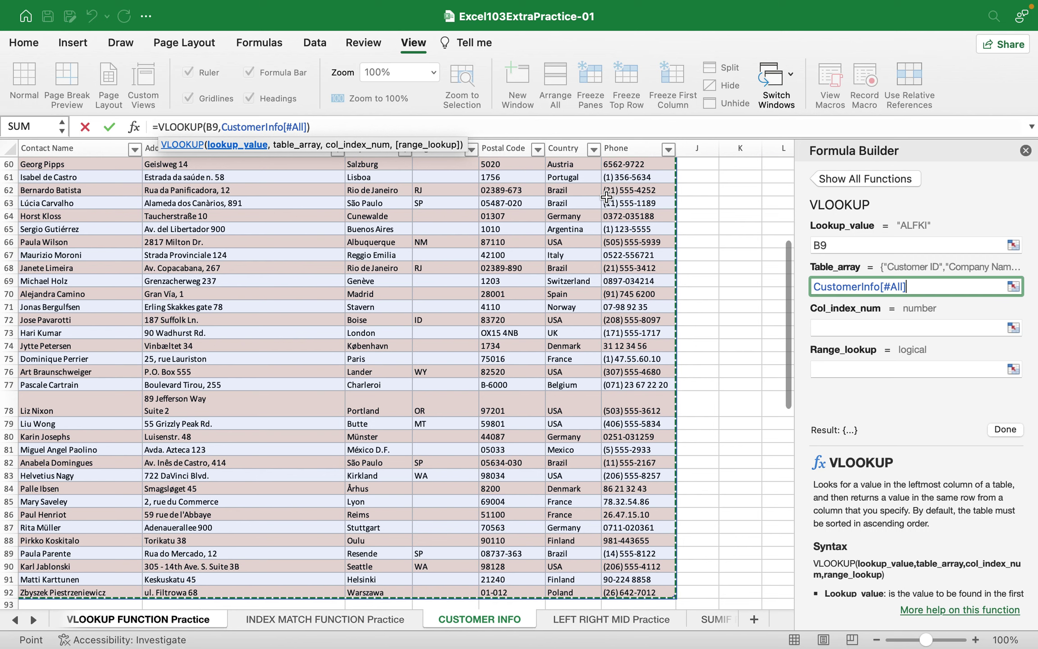
Set the column index number to 2 and complete the company name VLOOKUP without a range lookup argument
{"action": "left_click", "coordinate": [817, 325]}
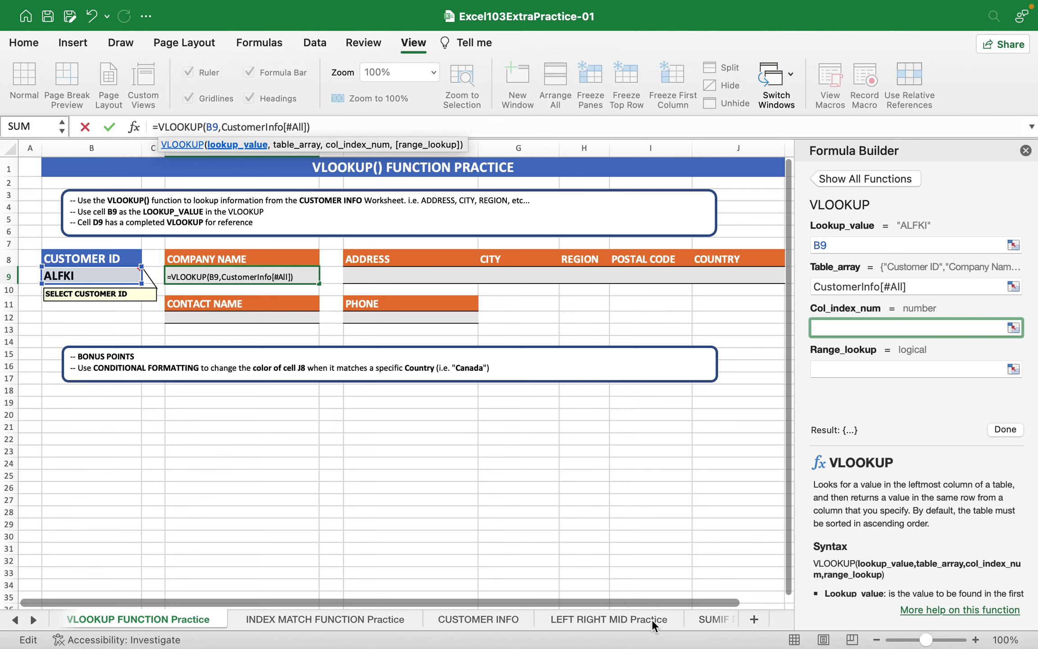
{"action": "left_click", "coordinate": [498, 617]}
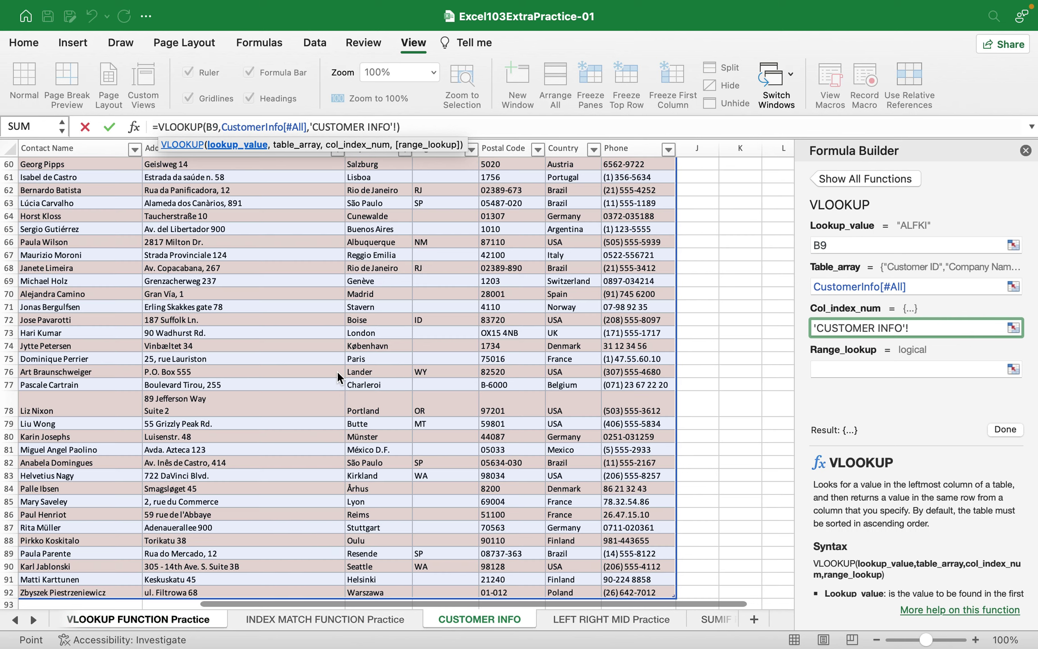
{"action": "scroll", "coordinate": [338, 376], "scroll_direction": "up", "scroll_amount": 15}
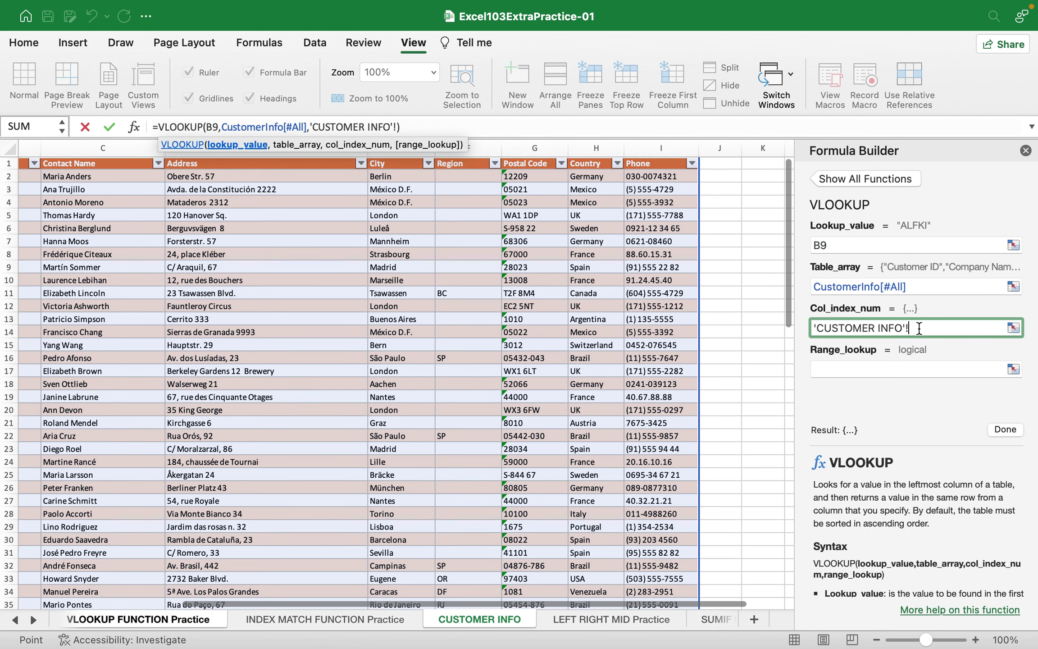
{"action": "left_click_drag", "start_coordinate": [919, 330], "coordinate": [781, 331]}
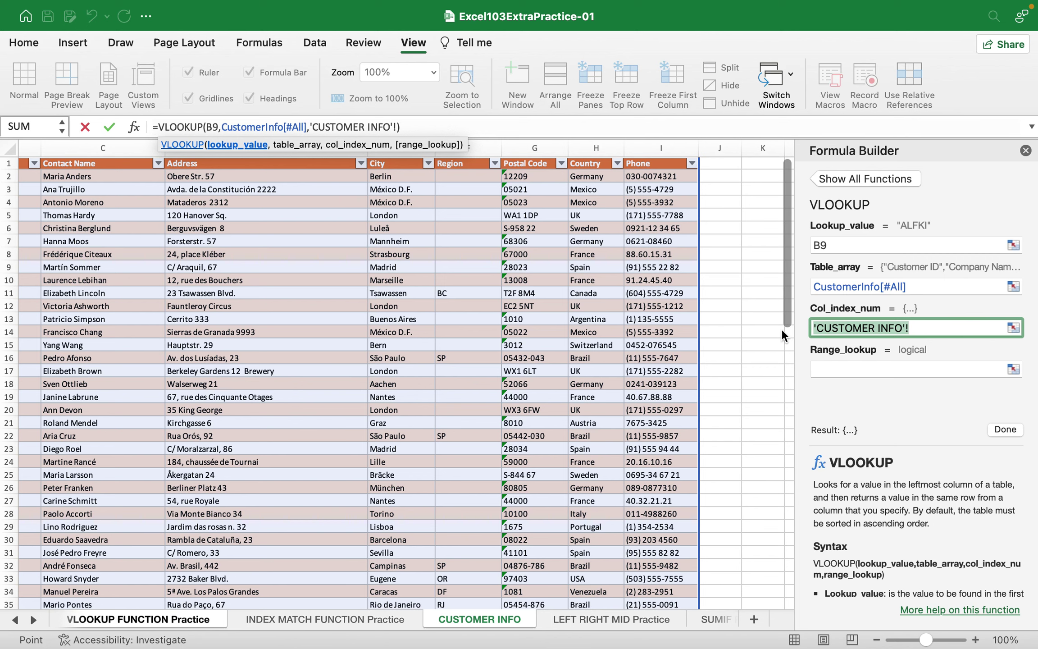
{"action": "key", "text": "BackSpace"}
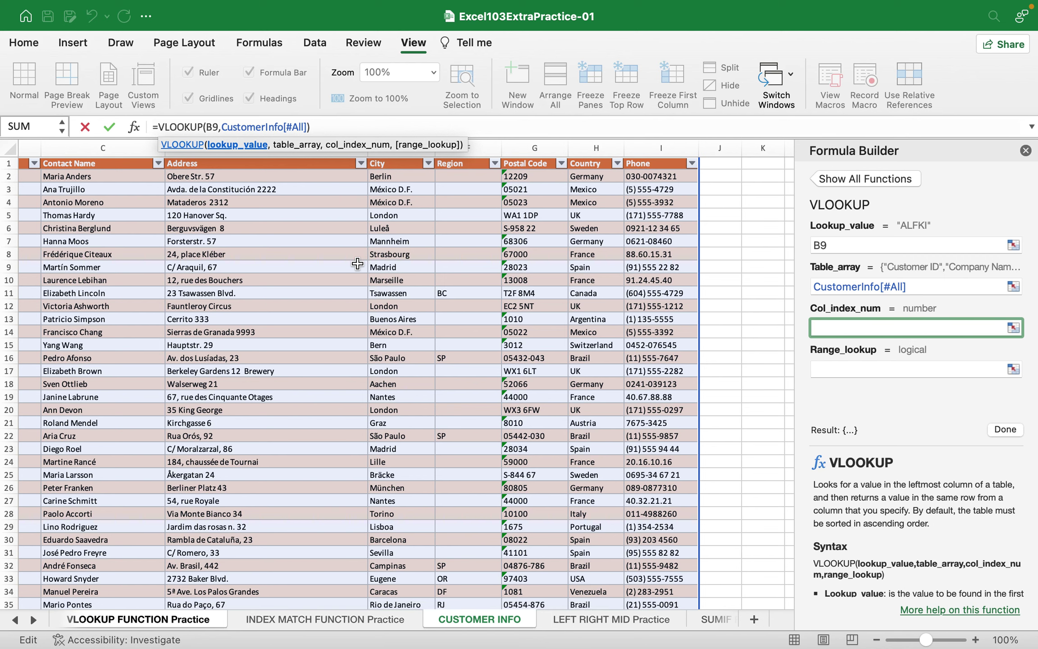
{"action": "scroll", "coordinate": [357, 264], "scroll_direction": "left", "scroll_amount": 5}
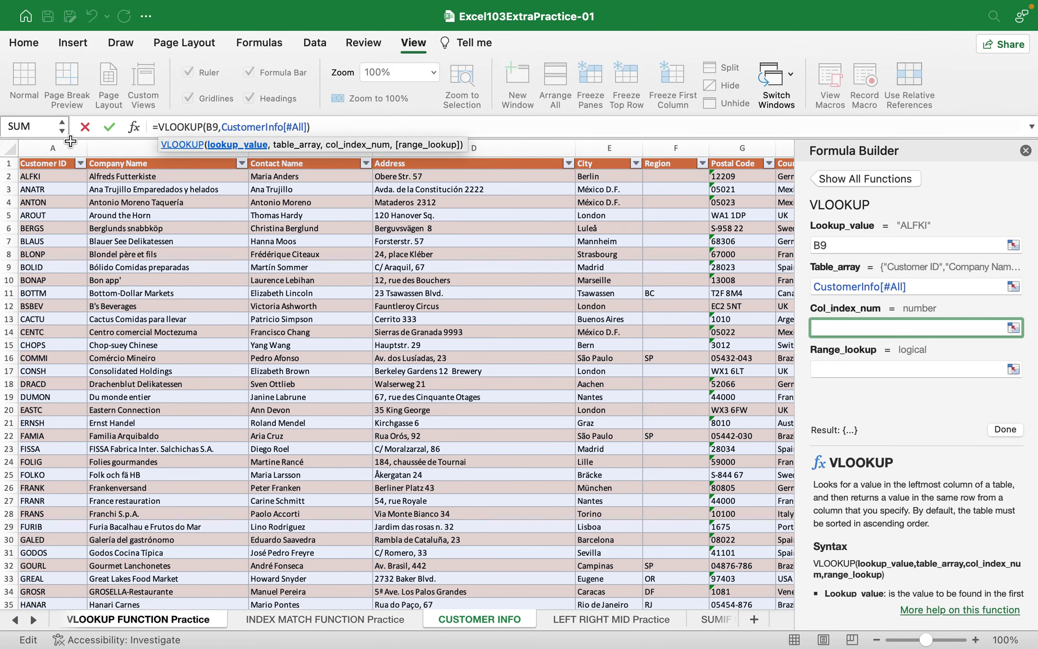
{"action": "type", "text": "2"}
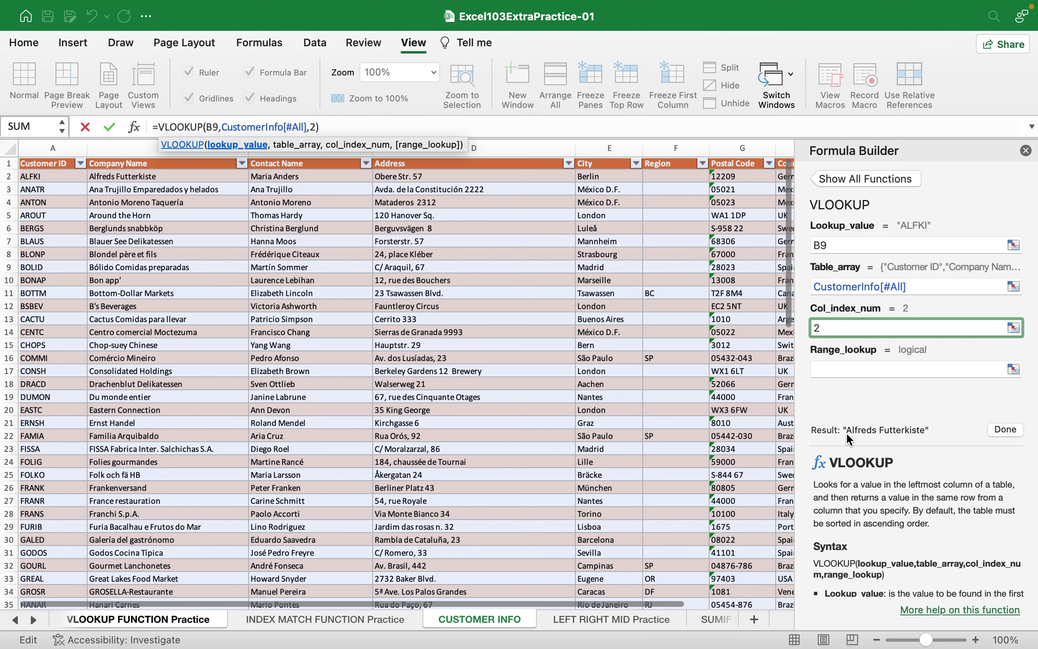
{"action": "left_click", "coordinate": [1012, 430]}
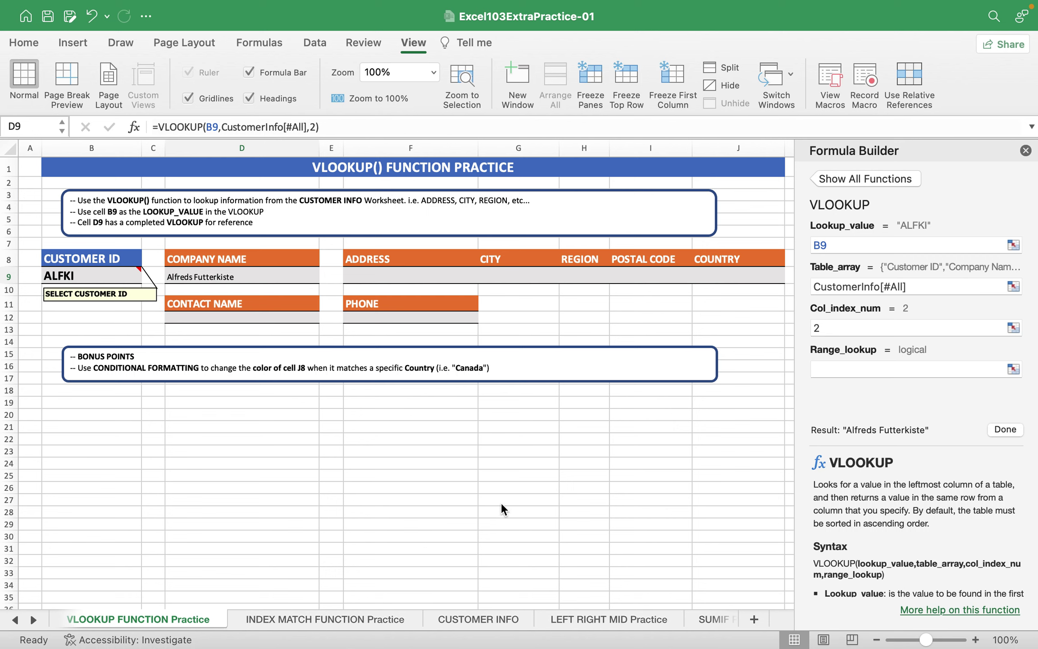
Review the lookup range by selecting the whole table on the CUSTOMER INFO sheet, and return to the VLOOKUP FUNCTION Practice sheet
{"action": "left_click", "coordinate": [490, 620]}
{"action": "left_click", "coordinate": [480, 619]}
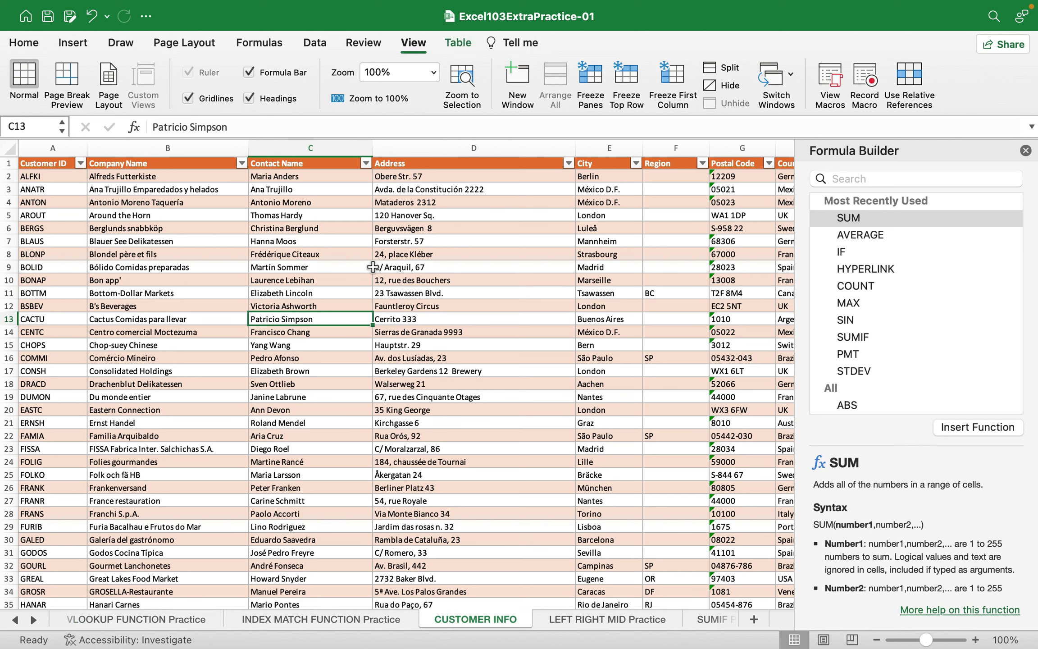
{"action": "left_click", "coordinate": [48, 163]}
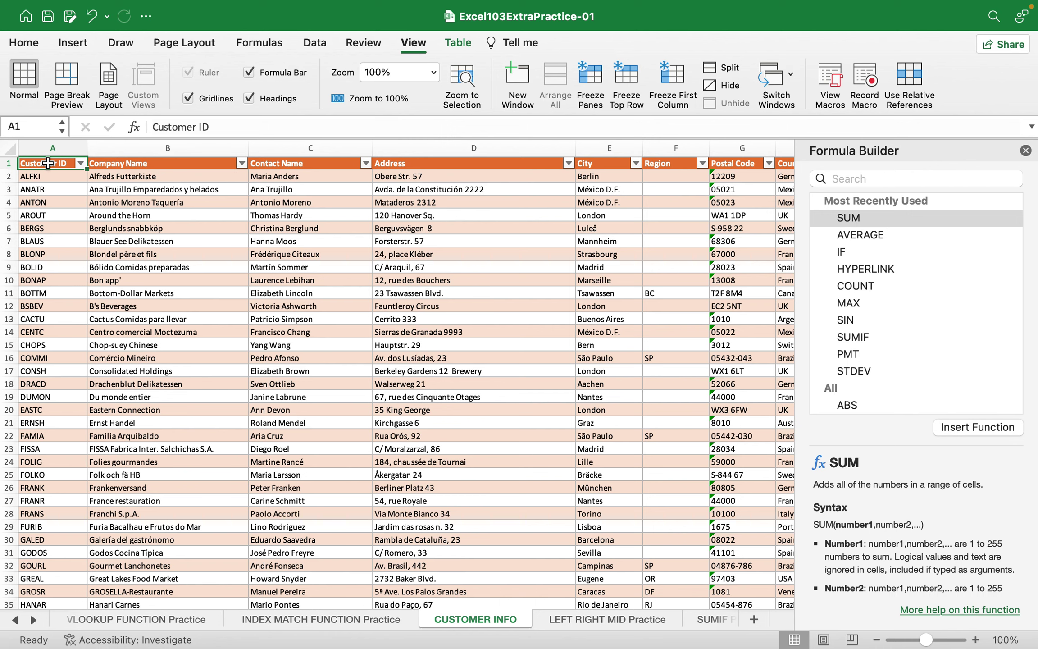
{"action": "key", "text": "super+shift+Right"}
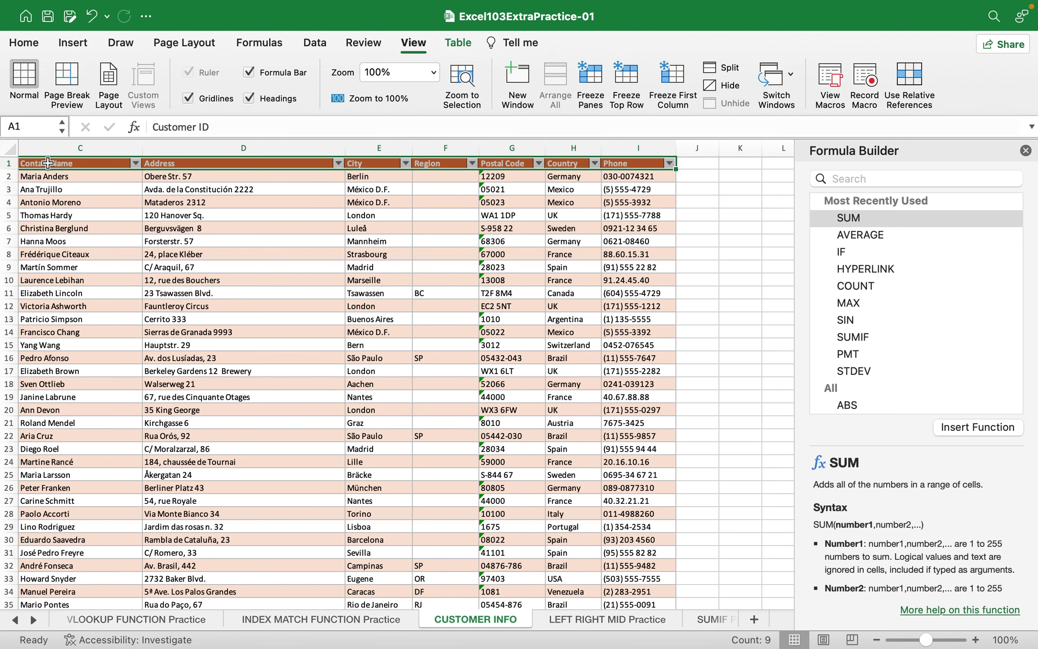
{"action": "key", "text": "ctrl+shift+Down"}
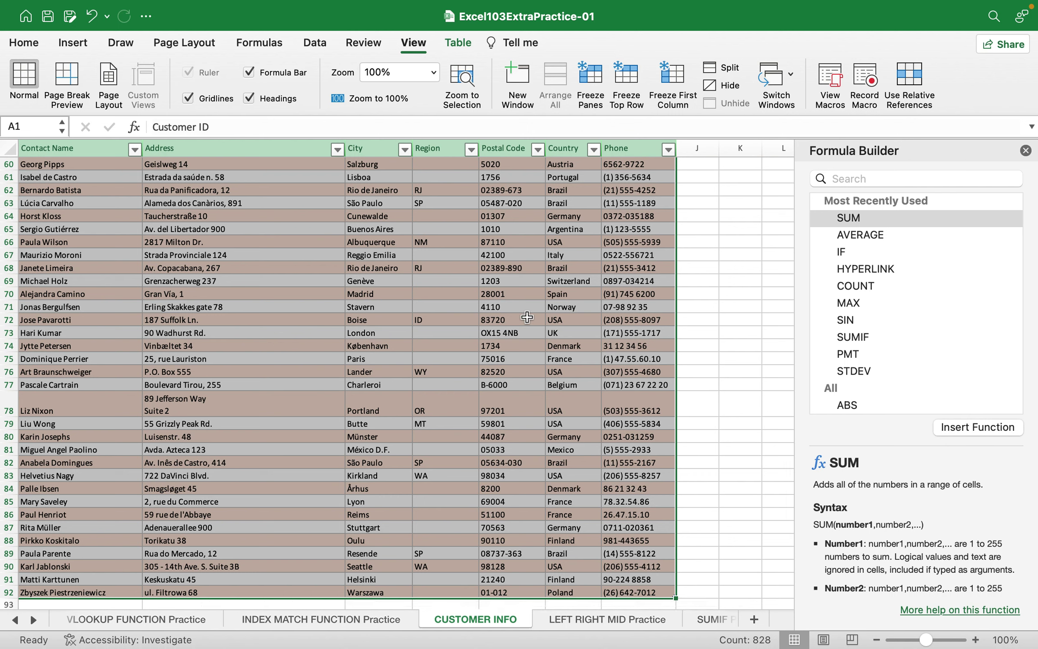
{"action": "mouse_move", "coordinate": [579, 648]}
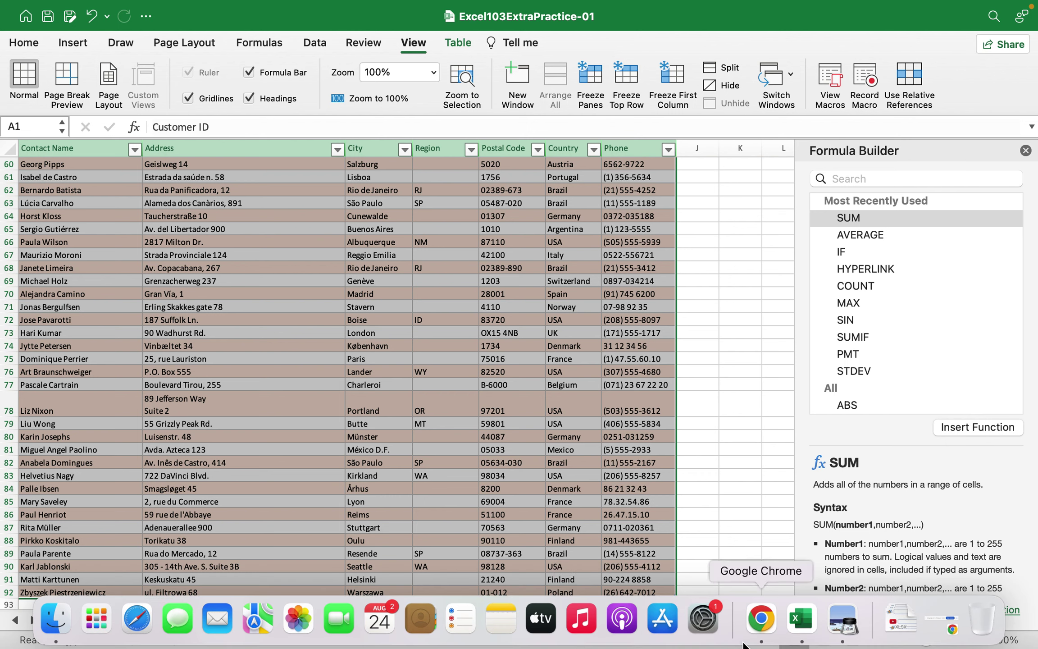
{"action": "left_click", "coordinate": [770, 624]}
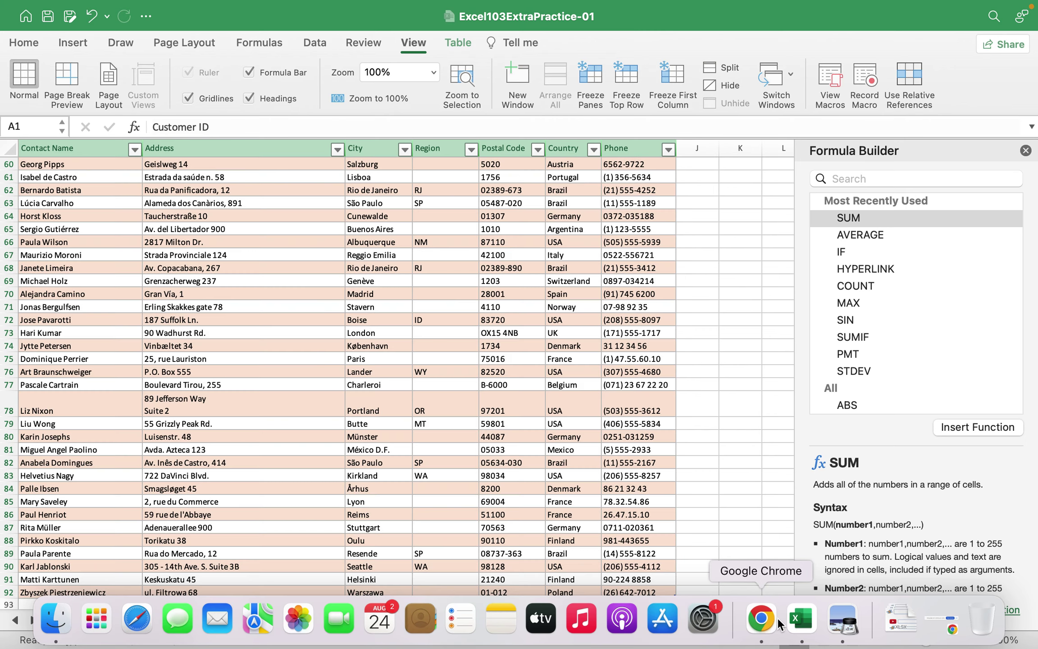
{"action": "scroll", "coordinate": [448, 411], "scroll_direction": "up", "scroll_amount": 20}
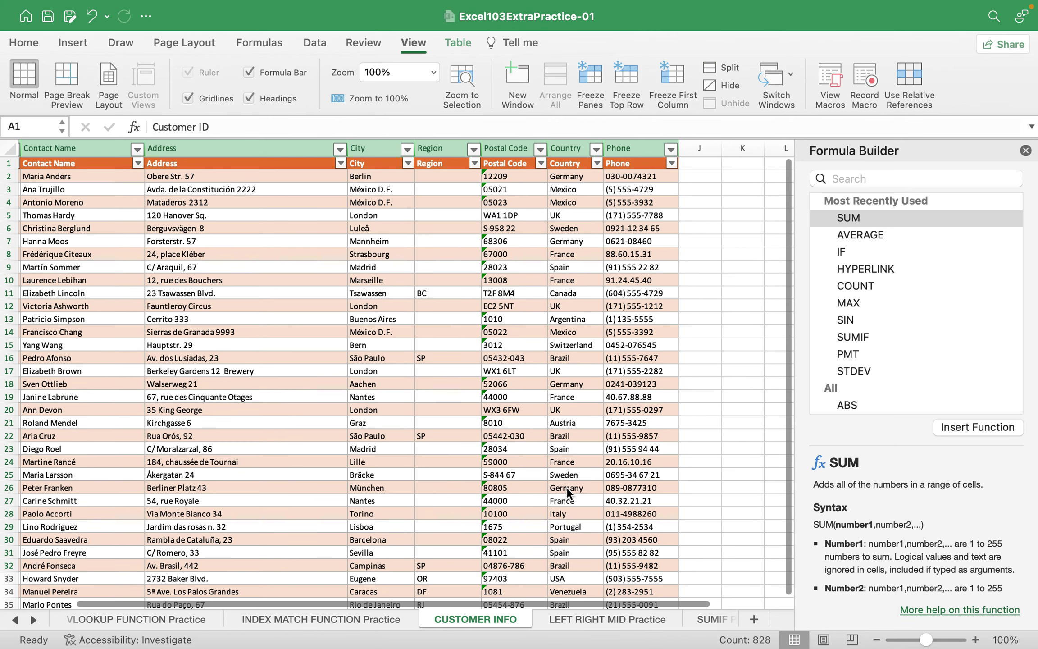
{"action": "mouse_move", "coordinate": [332, 645]}
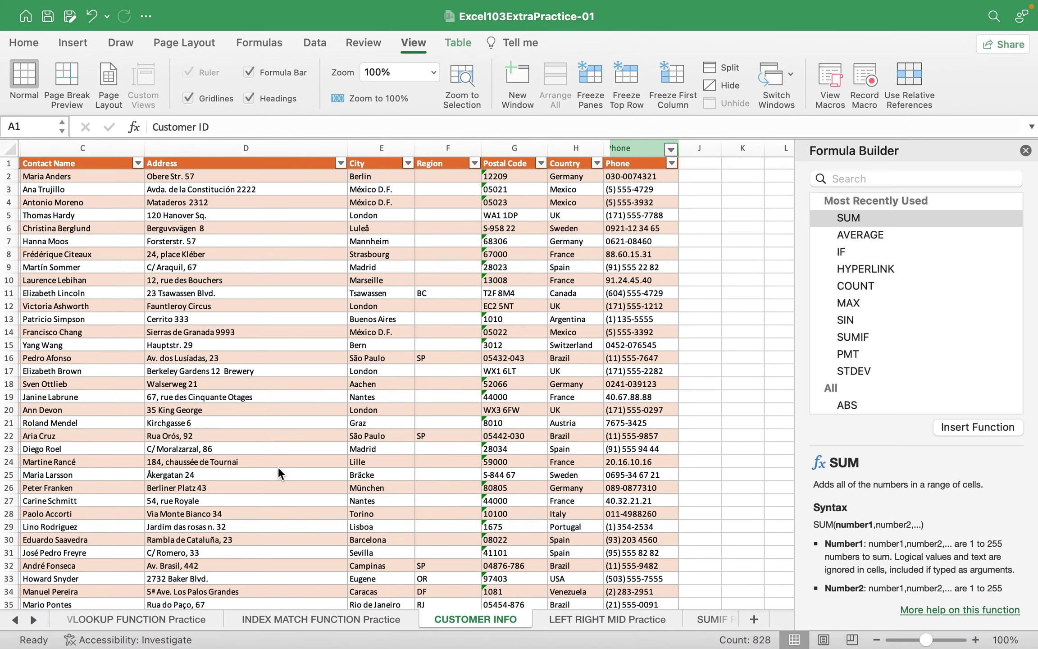
{"action": "key", "text": "super+a"}
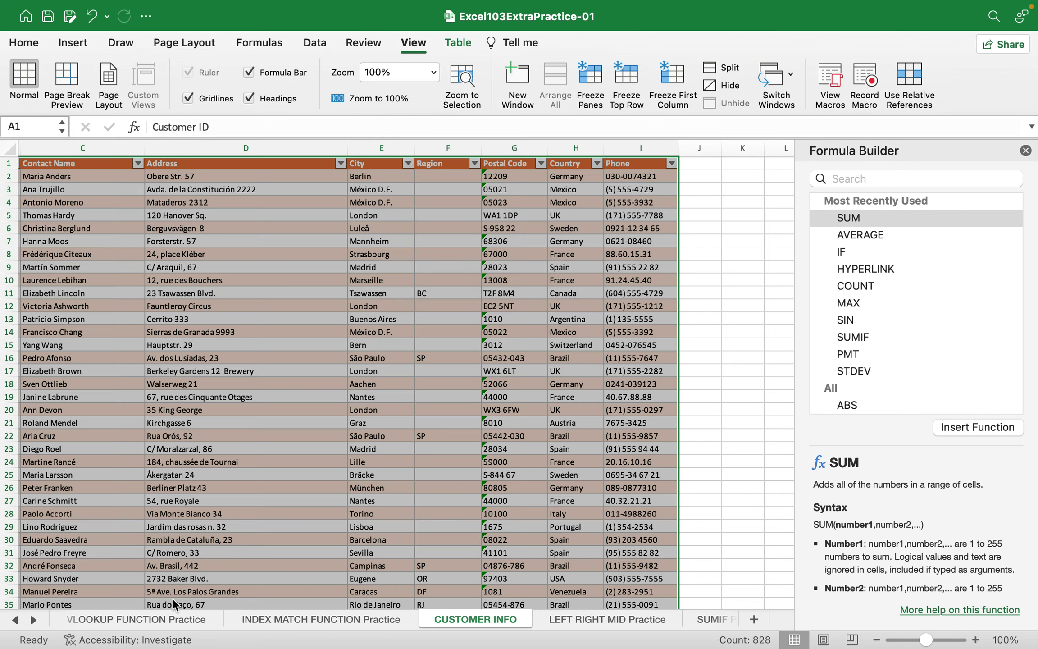
{"action": "left_click", "coordinate": [156, 612]}
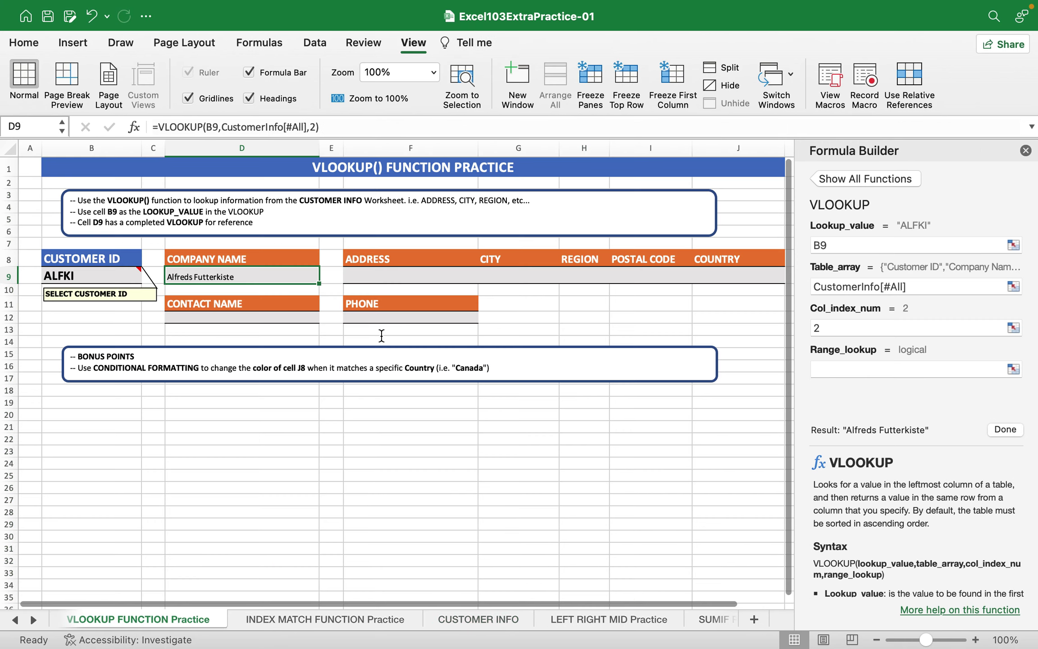
Start a VLOOKUP in the ADDRESS cell F9 with B9 as its lookup value
{"action": "left_click", "coordinate": [374, 271]}
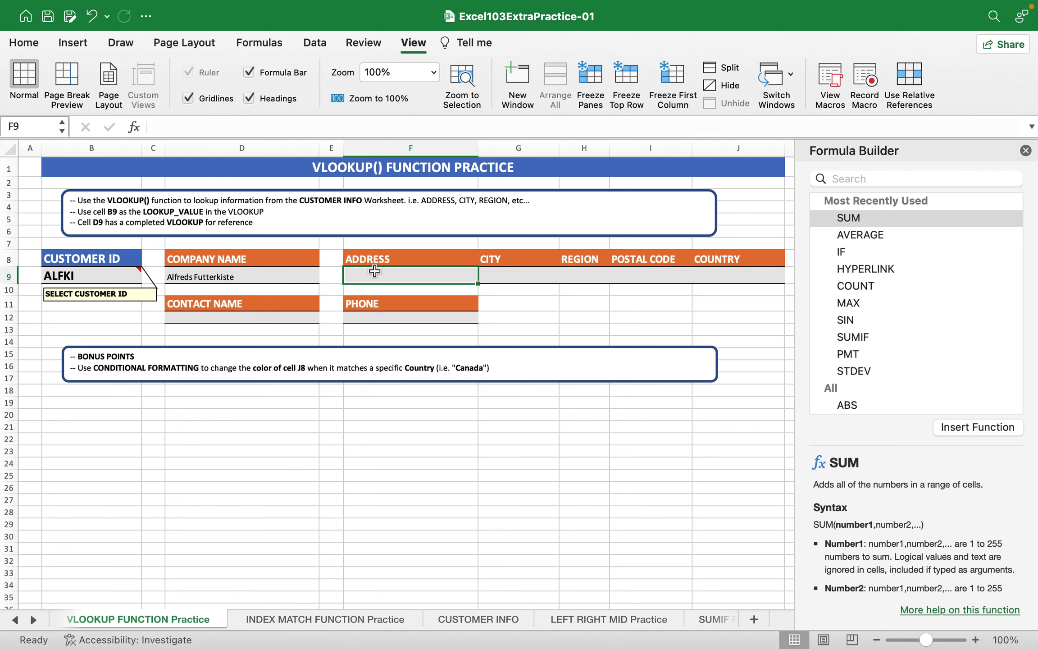
{"action": "type", "text": "=vl"}
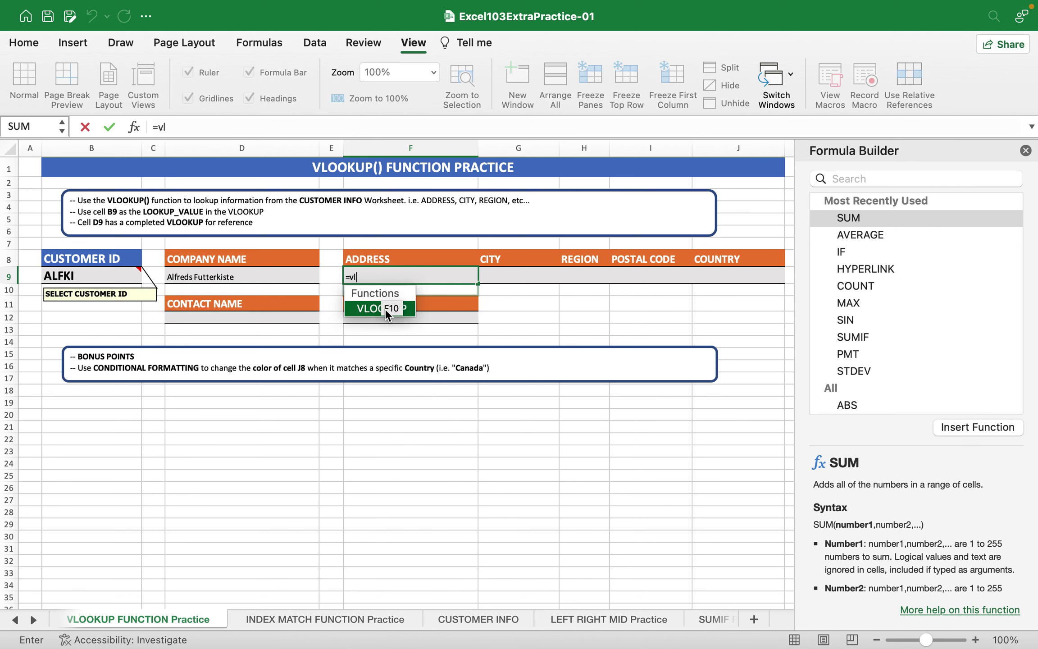
{"action": "double_click", "coordinate": [366, 310]}
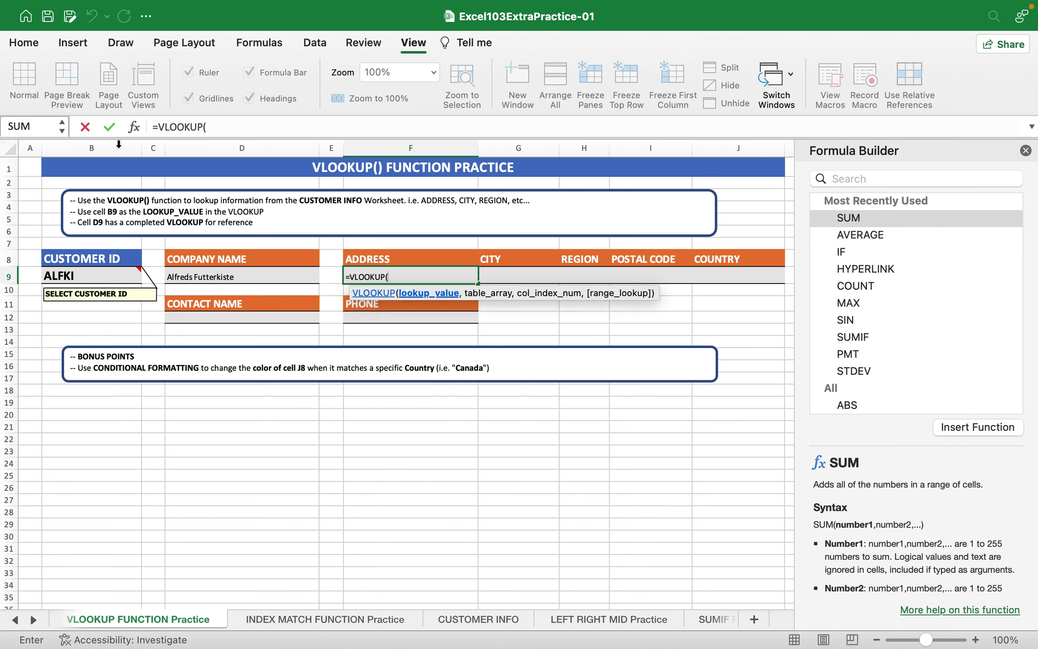
{"action": "left_click", "coordinate": [133, 128]}
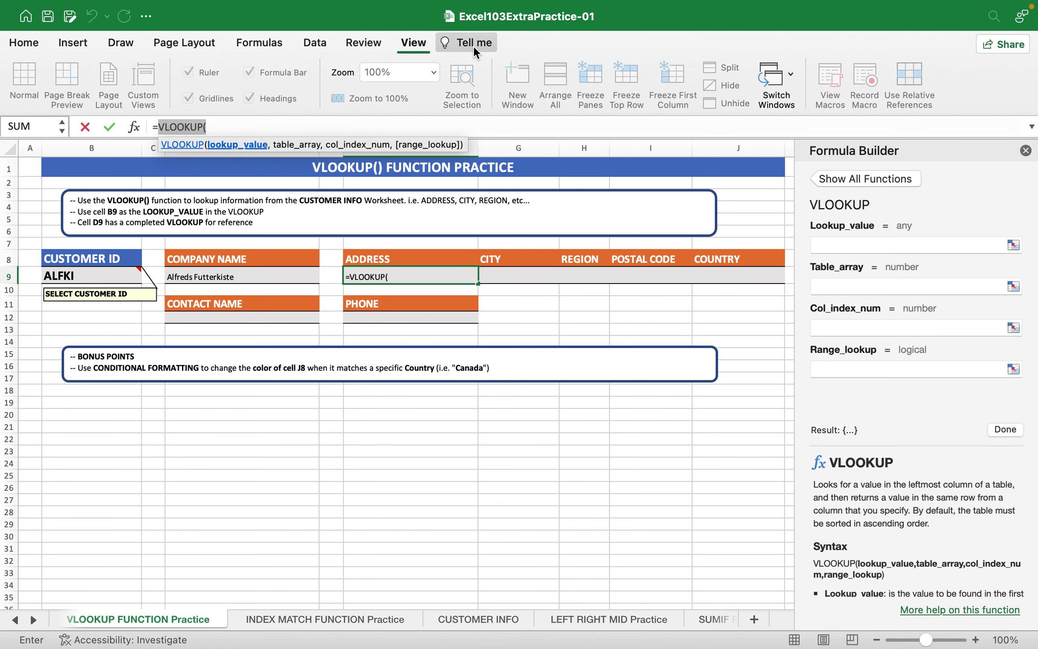
{"action": "left_click", "coordinate": [838, 239]}
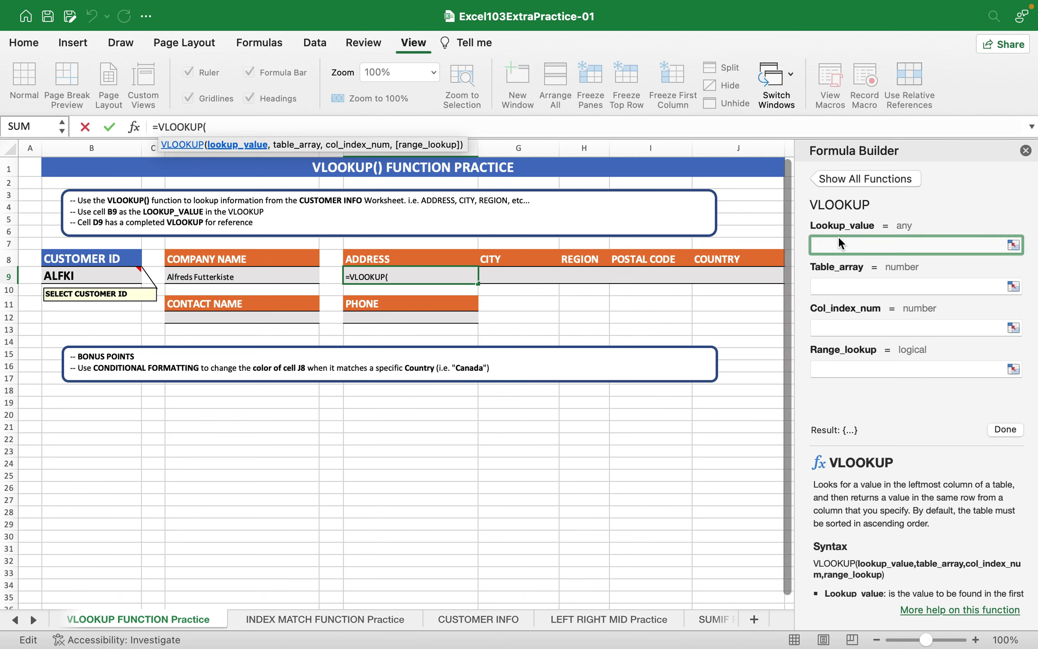
{"action": "left_click", "coordinate": [82, 276]}
Set the address VLOOKUP's table array to the entire CustomerInfo table on the CUSTOMER INFO sheet, including headers
{"action": "left_click", "coordinate": [857, 290]}
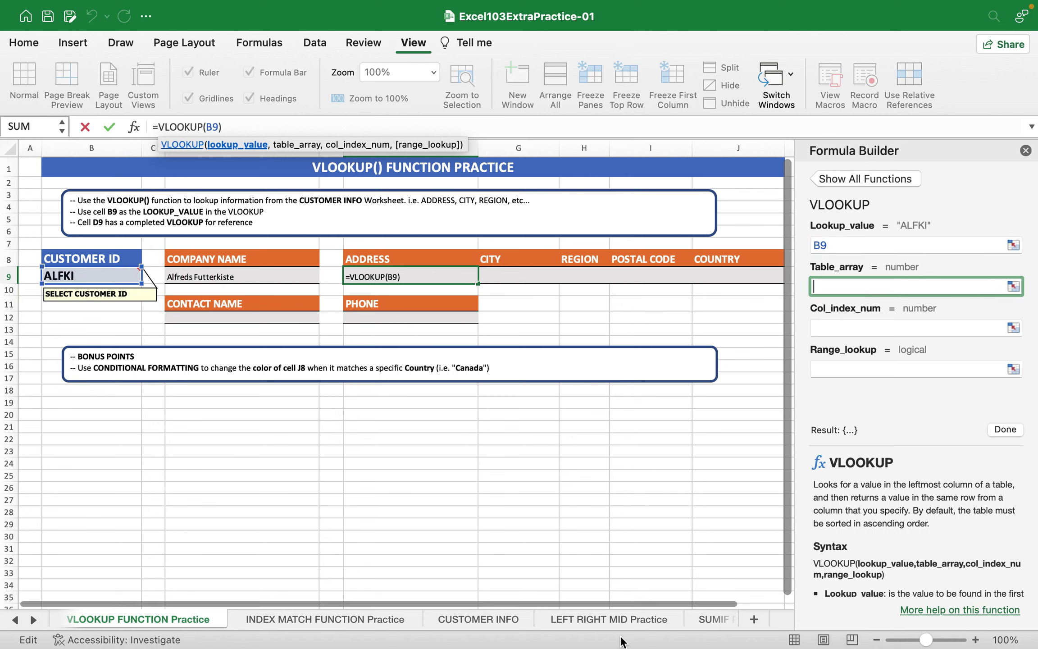
{"action": "left_click", "coordinate": [497, 622]}
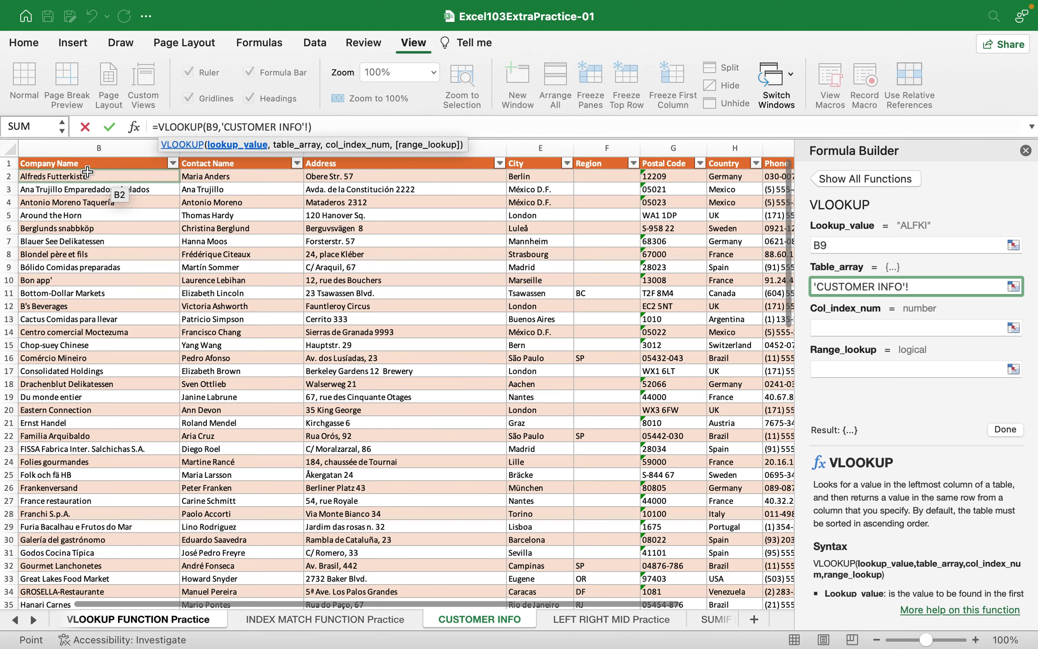
{"action": "scroll", "coordinate": [108, 174], "scroll_direction": "left", "scroll_amount": 3}
{"action": "left_click", "coordinate": [56, 163]}
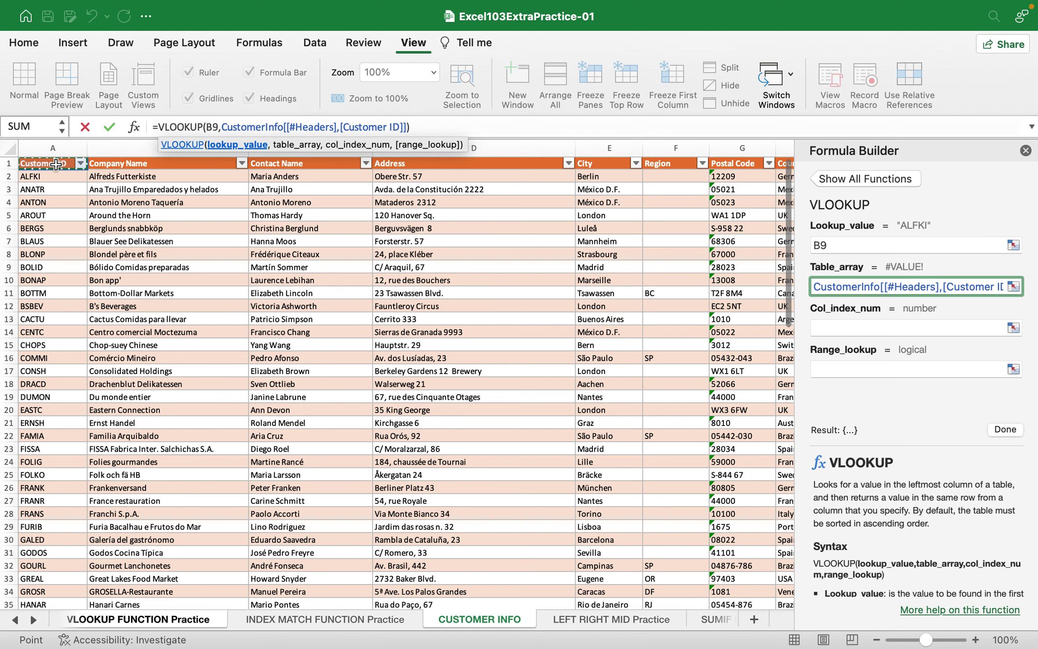
{"action": "key", "text": "shift+super+Right"}
{"action": "key", "text": "shift+super+Down"}
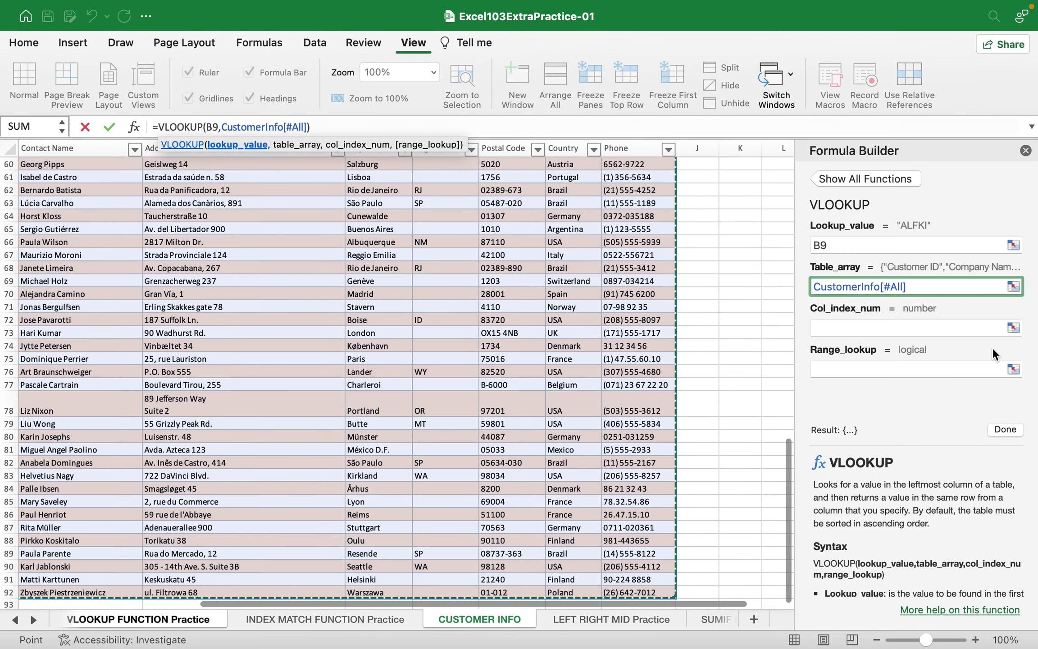
Set the address VLOOKUP's column index number to 4 and complete the formula without a range lookup argument
{"action": "key", "text": "Tab"}
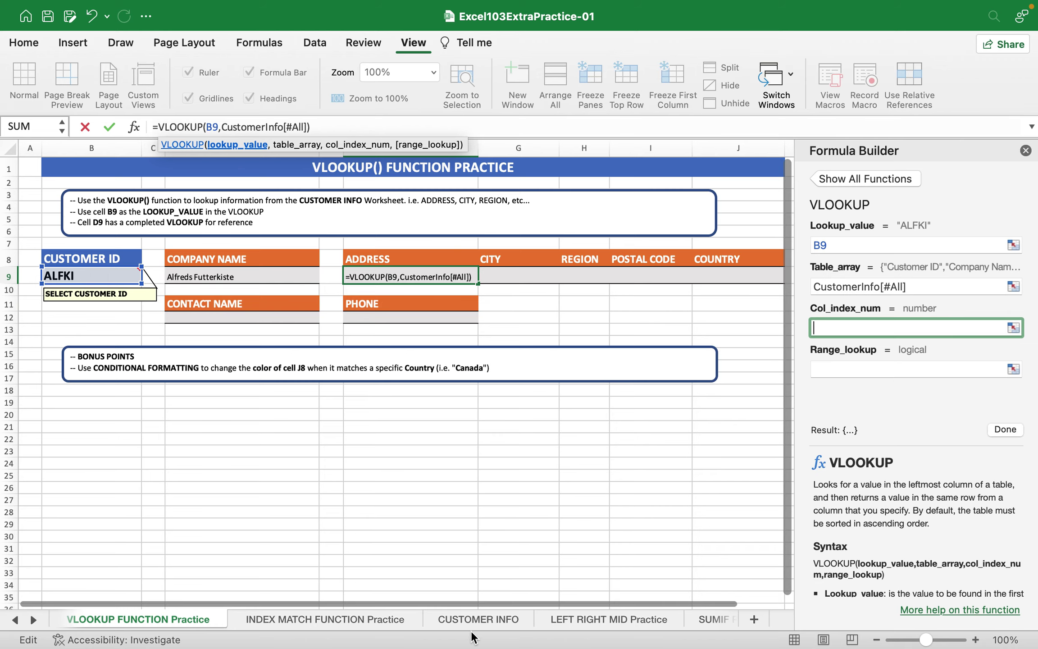
{"action": "left_click", "coordinate": [488, 621]}
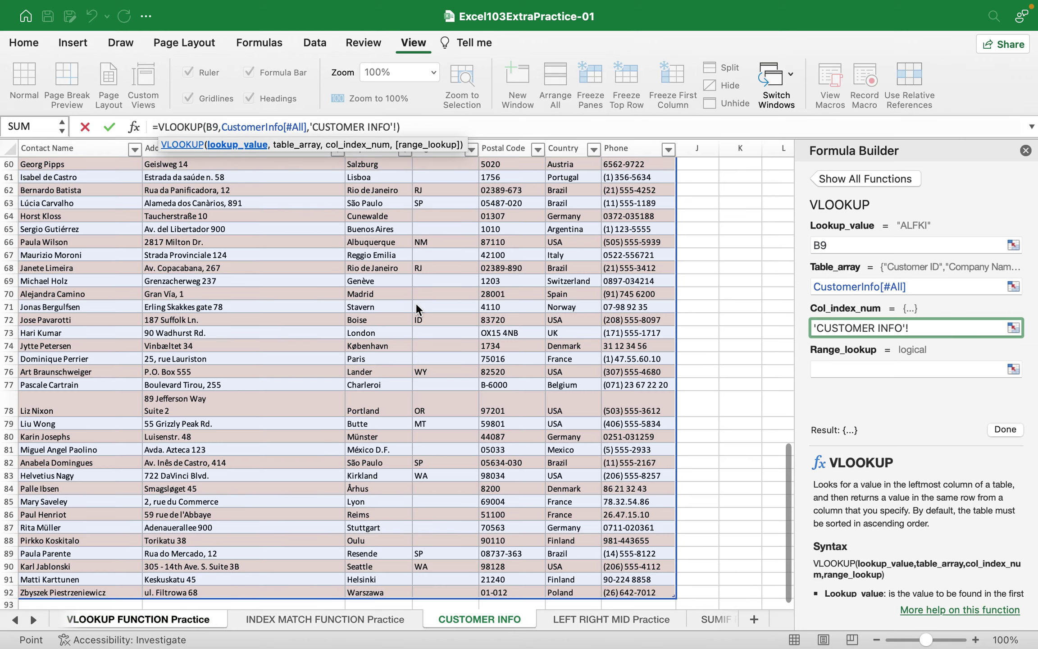
{"action": "scroll", "coordinate": [417, 308], "scroll_direction": "up", "scroll_amount": 20}
{"action": "scroll", "coordinate": [416, 309], "scroll_direction": "left", "scroll_amount": 2}
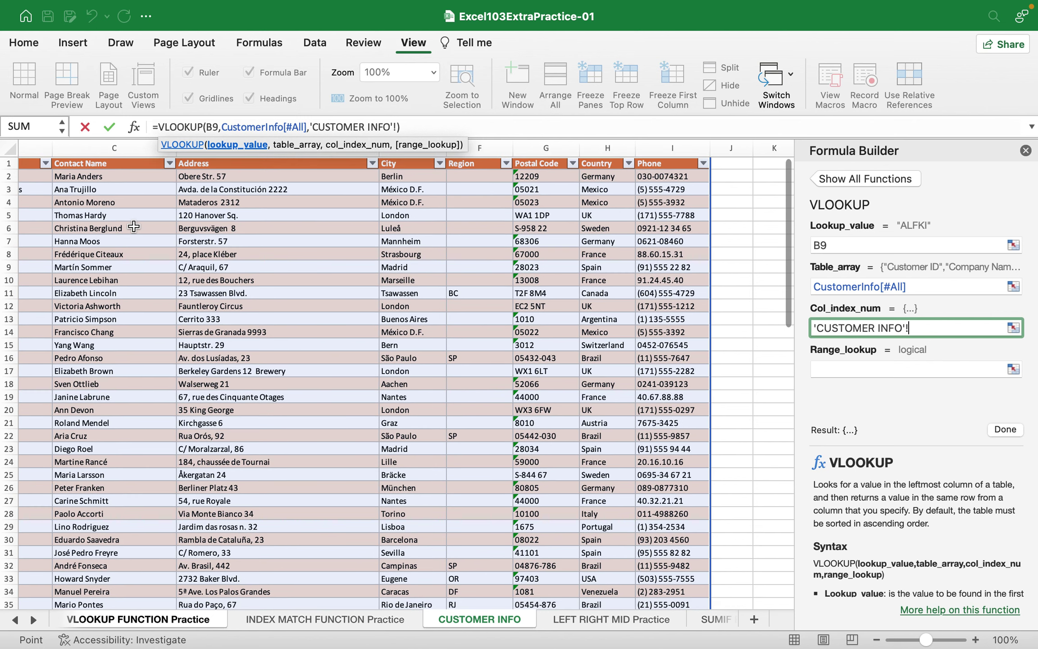
{"action": "scroll", "coordinate": [136, 227], "scroll_direction": "left", "scroll_amount": 5}
{"action": "scroll", "coordinate": [76, 173], "scroll_direction": "left", "scroll_amount": 2}
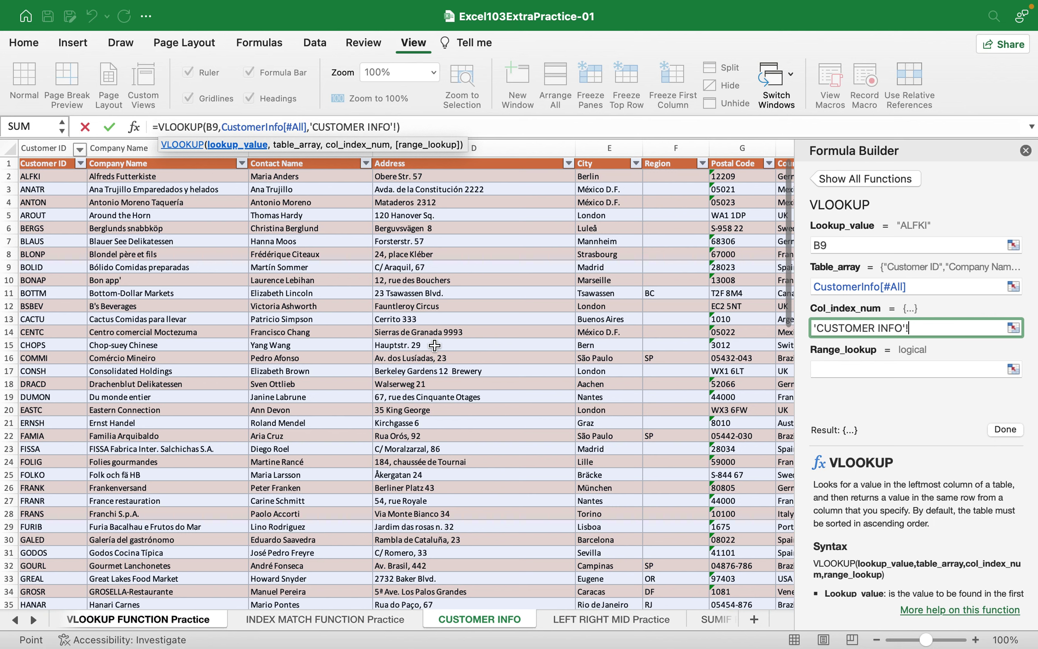
{"action": "left_click_drag", "start_coordinate": [939, 329], "coordinate": [796, 326]}
{"action": "type", "text": "4"}
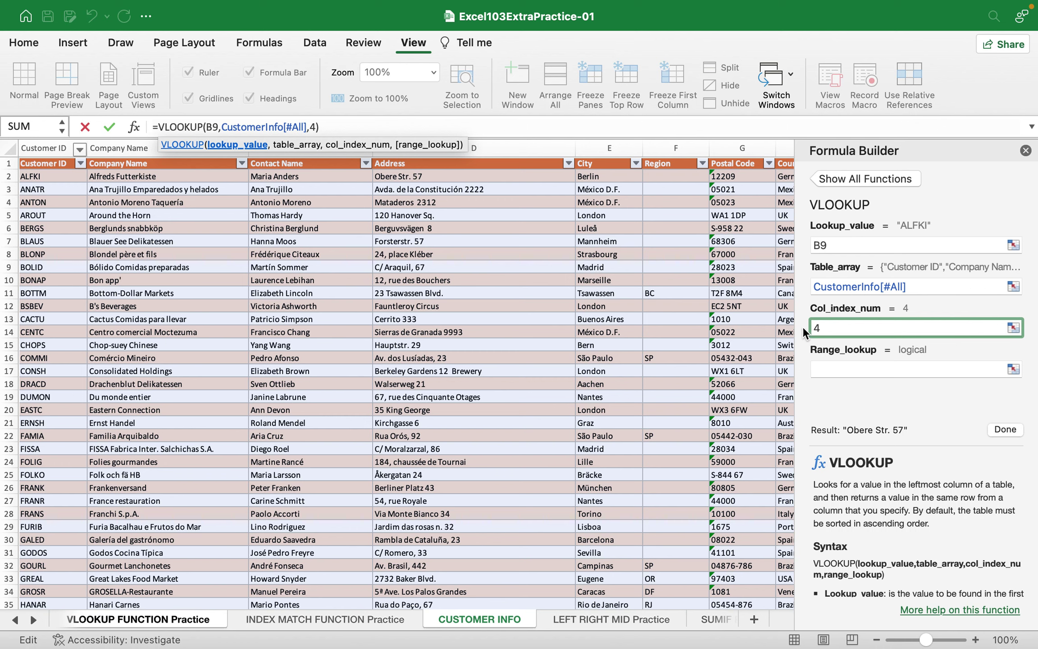
{"action": "left_click", "coordinate": [1007, 427]}
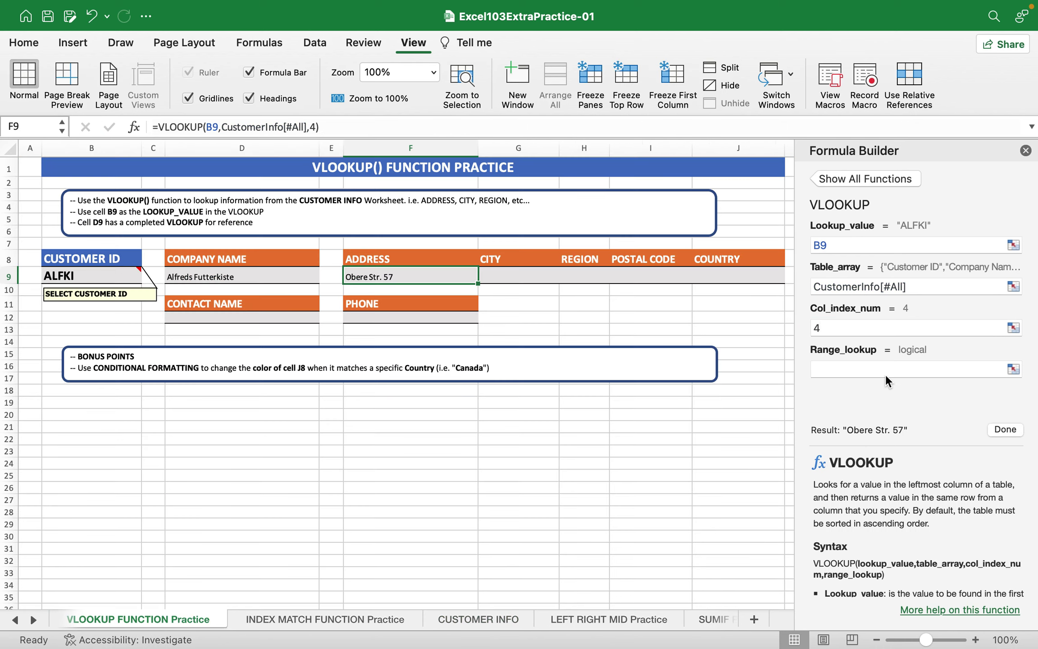
Start a VLOOKUP in the CITY cell G9 with B9 as its lookup value
{"action": "left_click", "coordinate": [517, 269]}
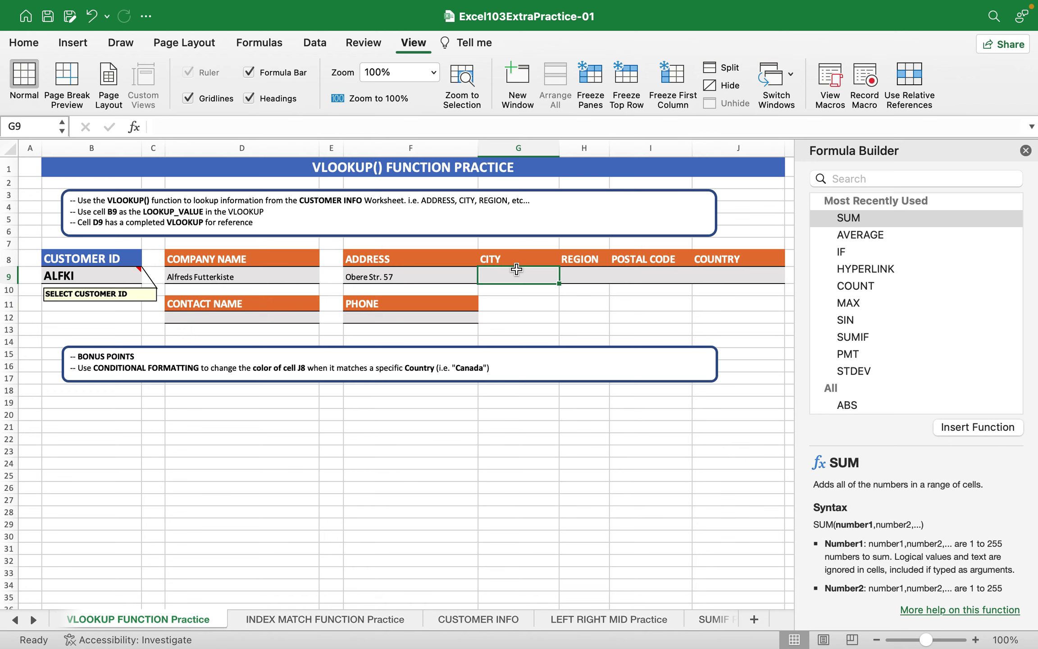
{"action": "key", "text": "XF86AudioRaiseVolume"}
{"action": "key", "text": "XF86AudioRaiseVolume"}
{"action": "key", "text": "XF86AudioRaiseVolume"}
{"action": "type", "text": "=vl"}
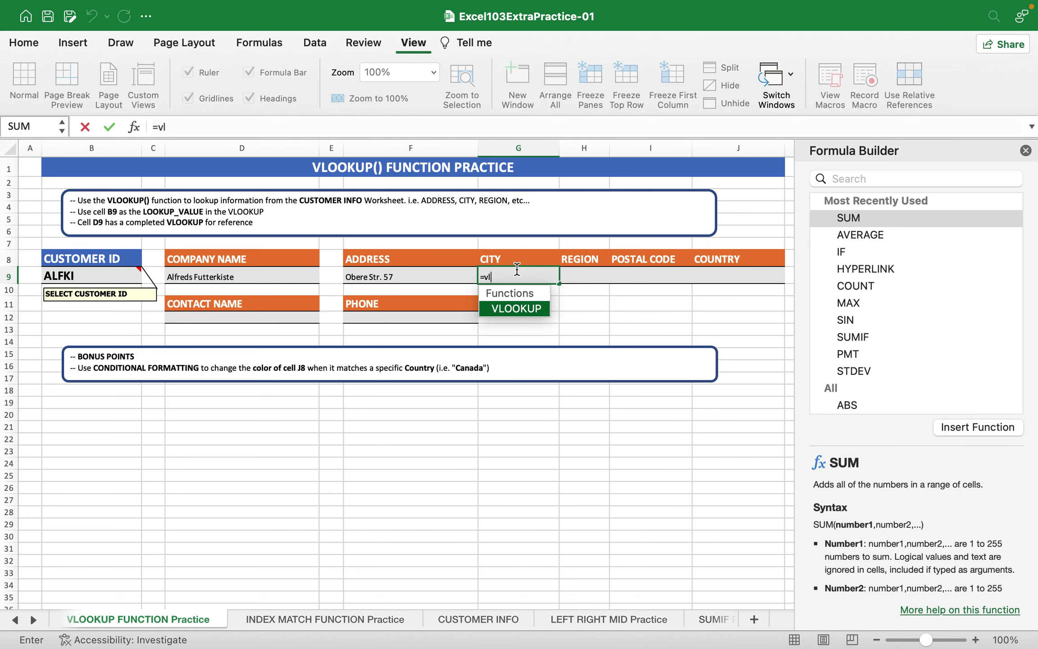
{"action": "double_click", "coordinate": [508, 308]}
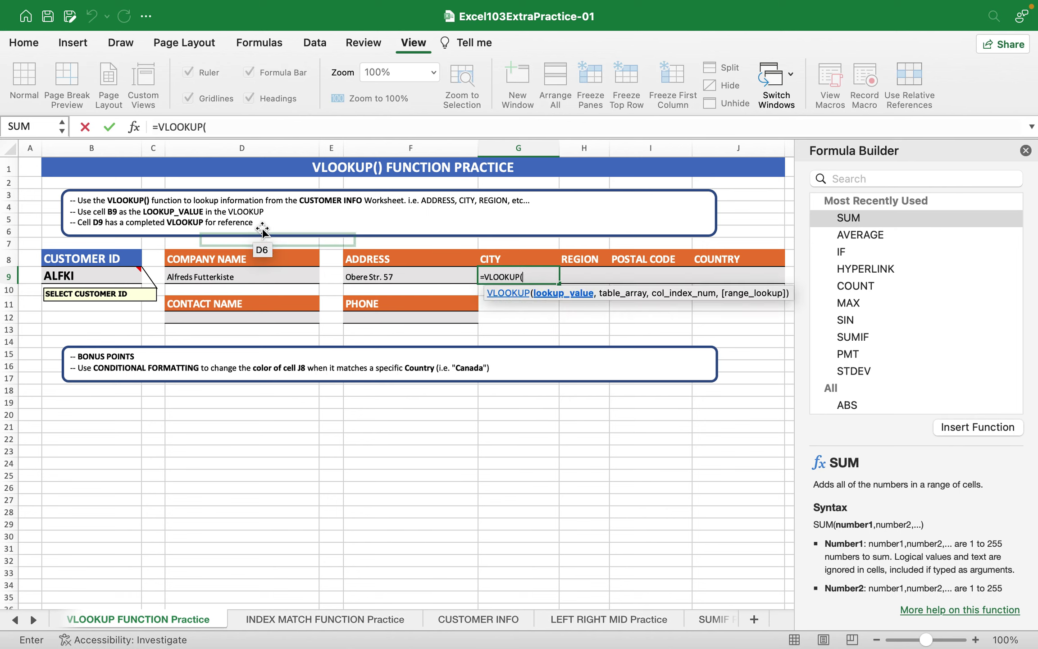
{"action": "left_click", "coordinate": [134, 126]}
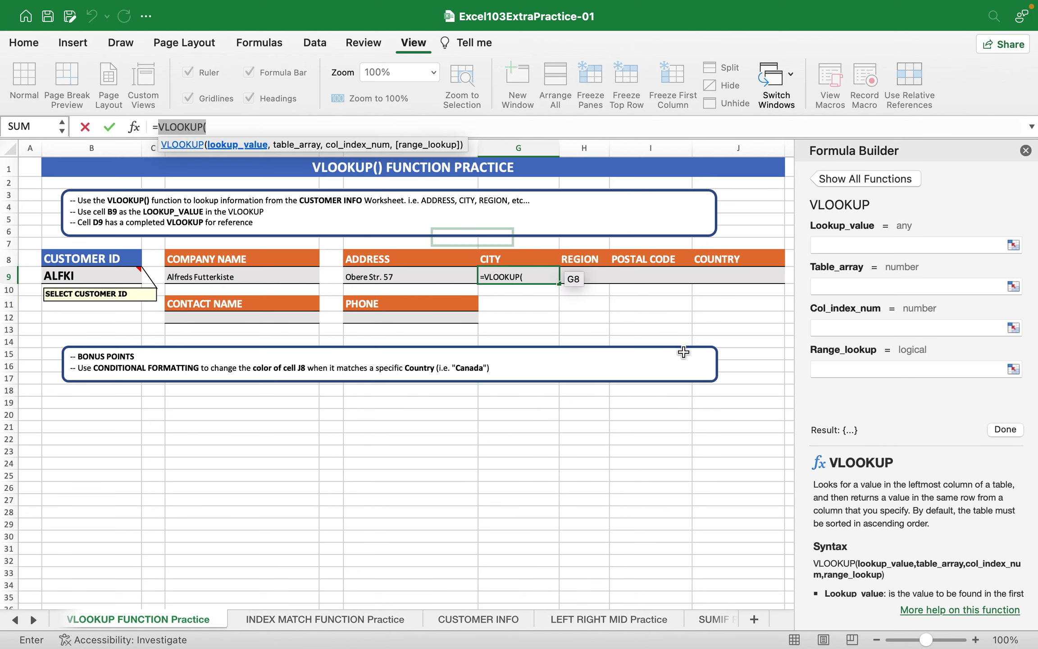
{"action": "left_click", "coordinate": [884, 248]}
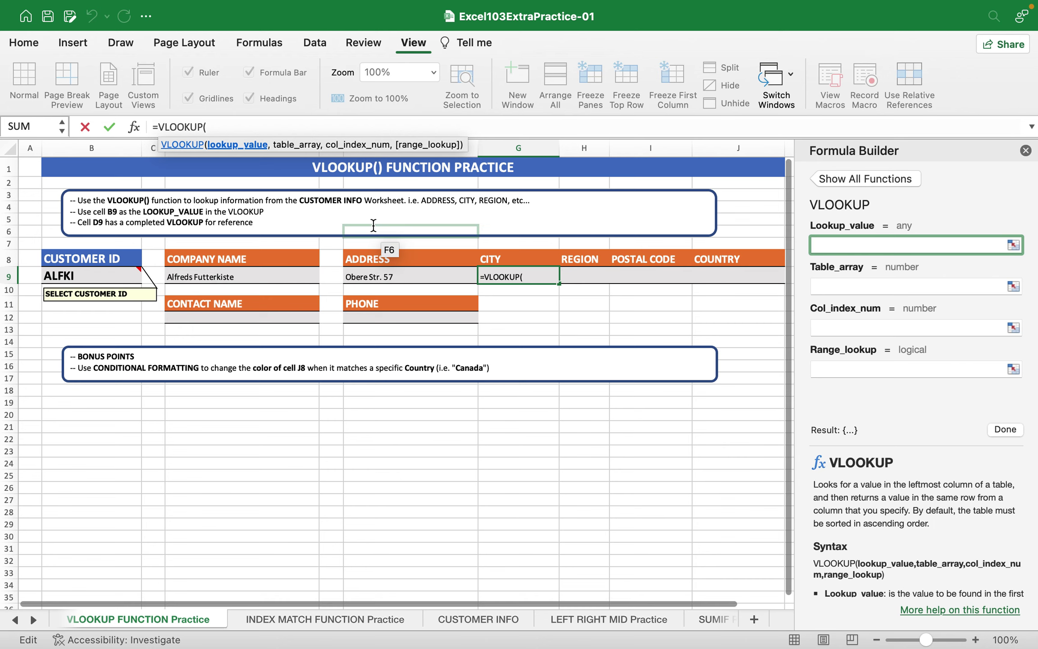
{"action": "left_click", "coordinate": [110, 280]}
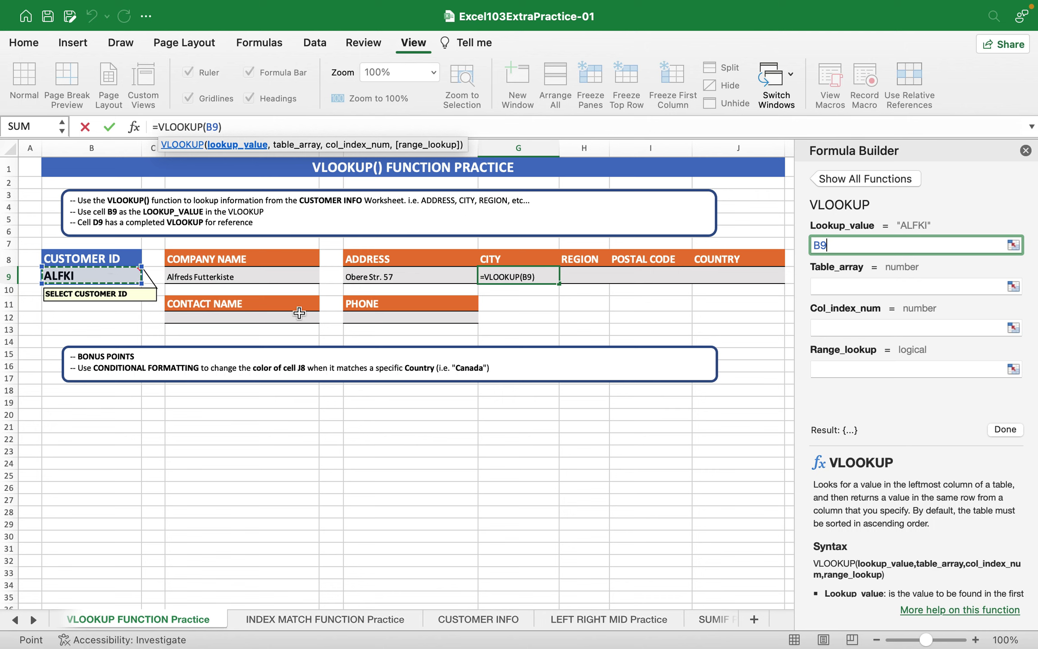
Set the city VLOOKUP's table array to the entire CustomerInfo table on the CUSTOMER INFO sheet, including headers
{"action": "left_click", "coordinate": [833, 287]}
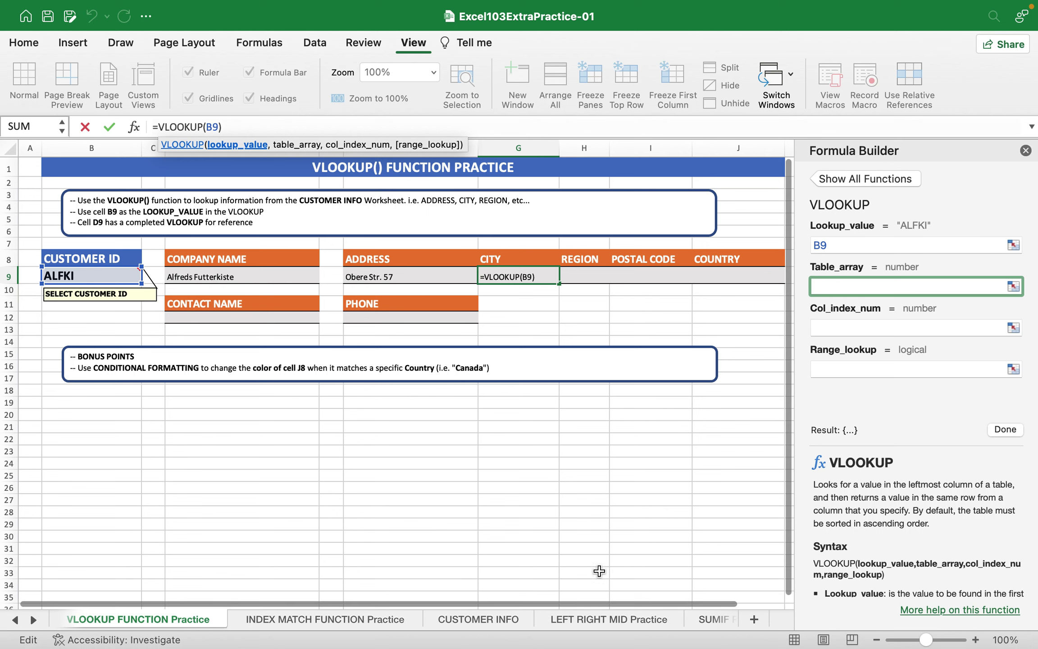
{"action": "left_click", "coordinate": [486, 624]}
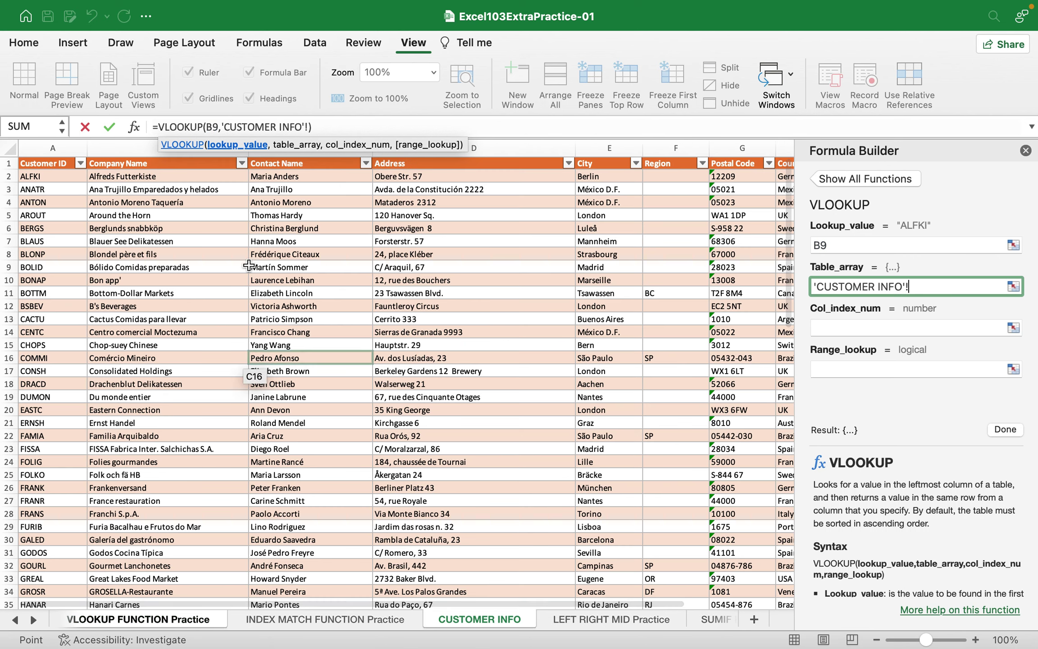
{"action": "left_click", "coordinate": [46, 166]}
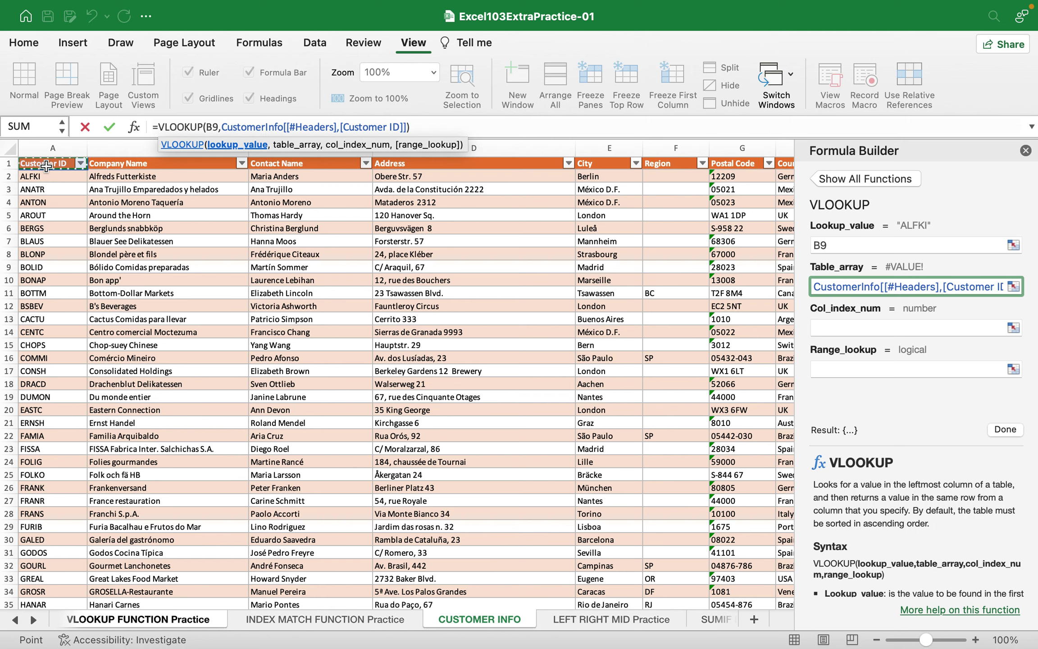
{"action": "key", "text": "ctrl+shift+Right"}
{"action": "key", "text": "ctrl+shift+Down"}
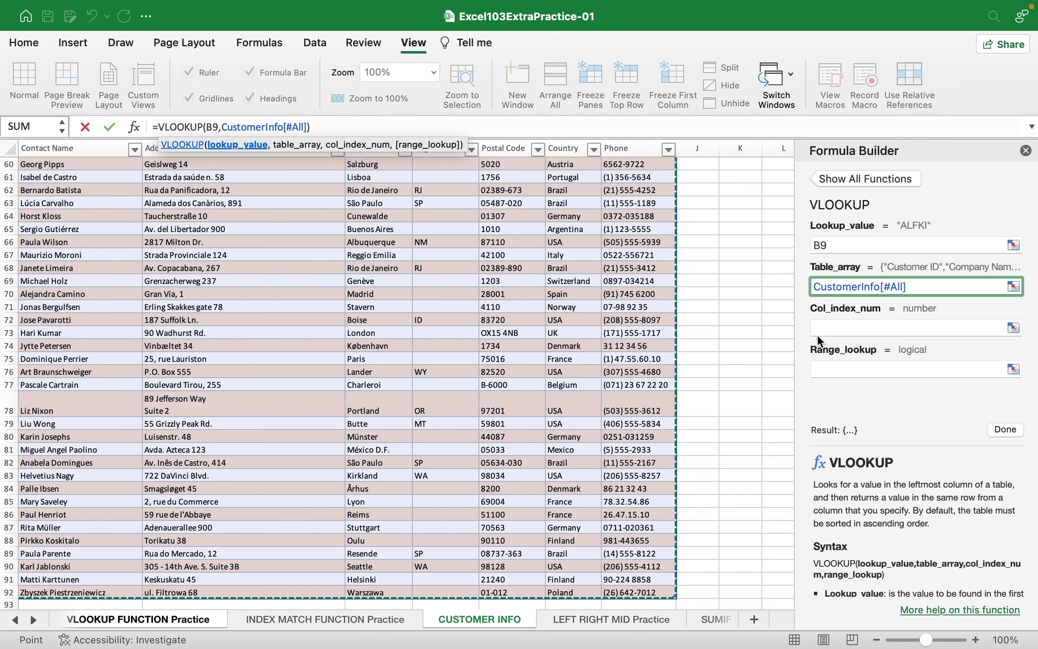
Set the city VLOOKUP's column index number to 5 and complete the formula without a range lookup argument
{"action": "left_click", "coordinate": [834, 321]}
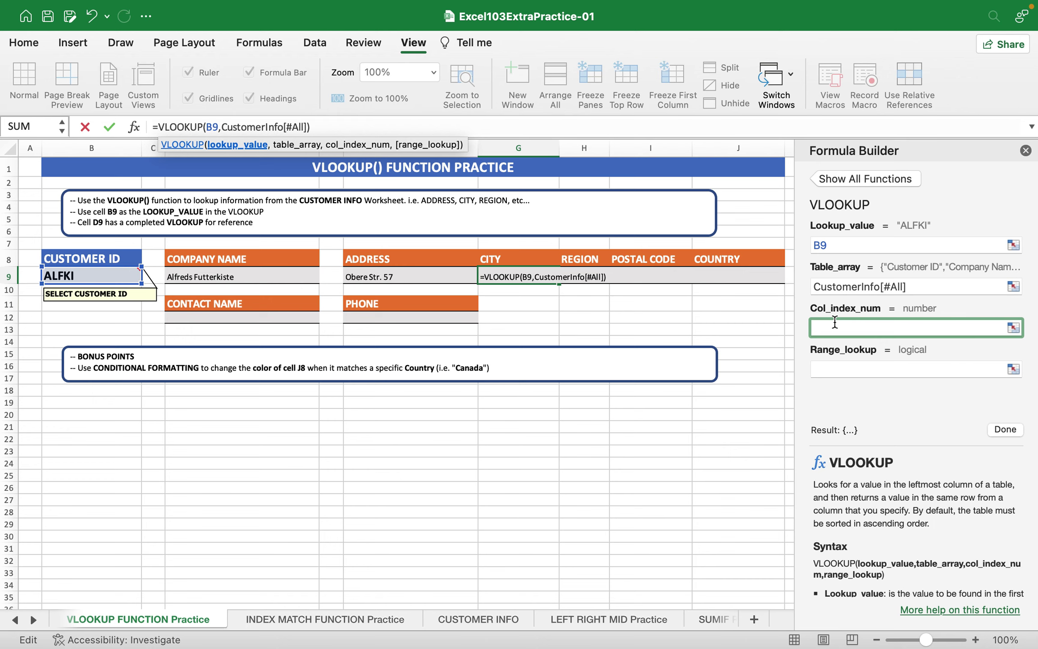
{"action": "left_click", "coordinate": [510, 617]}
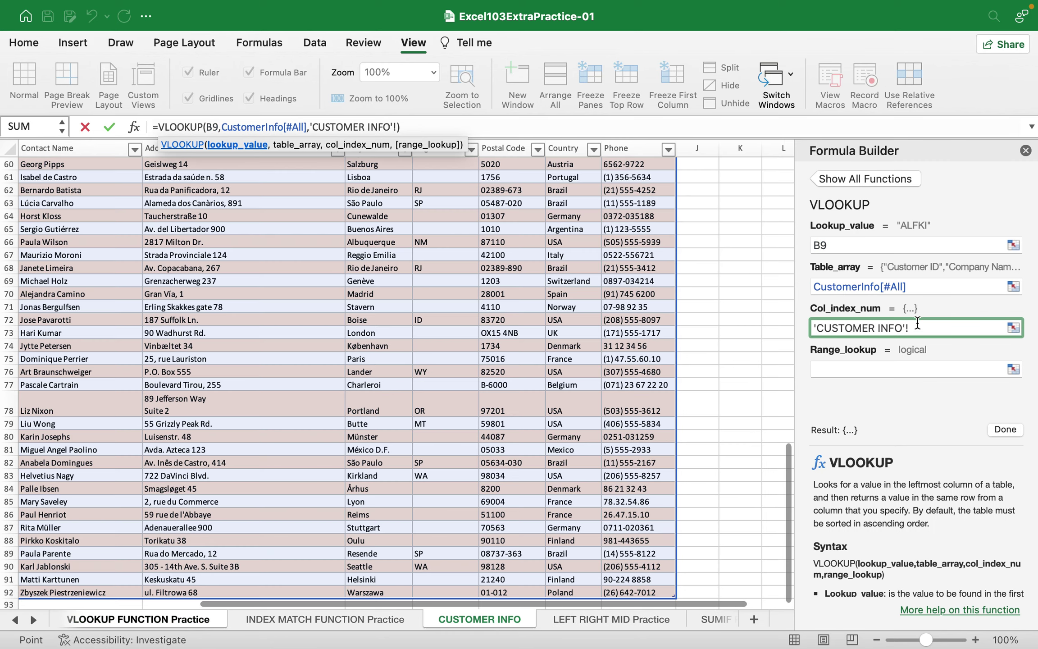
{"action": "scroll", "coordinate": [609, 377], "scroll_direction": "up", "scroll_amount": 5}
{"action": "scroll", "coordinate": [608, 377], "scroll_direction": "up", "scroll_amount": 15}
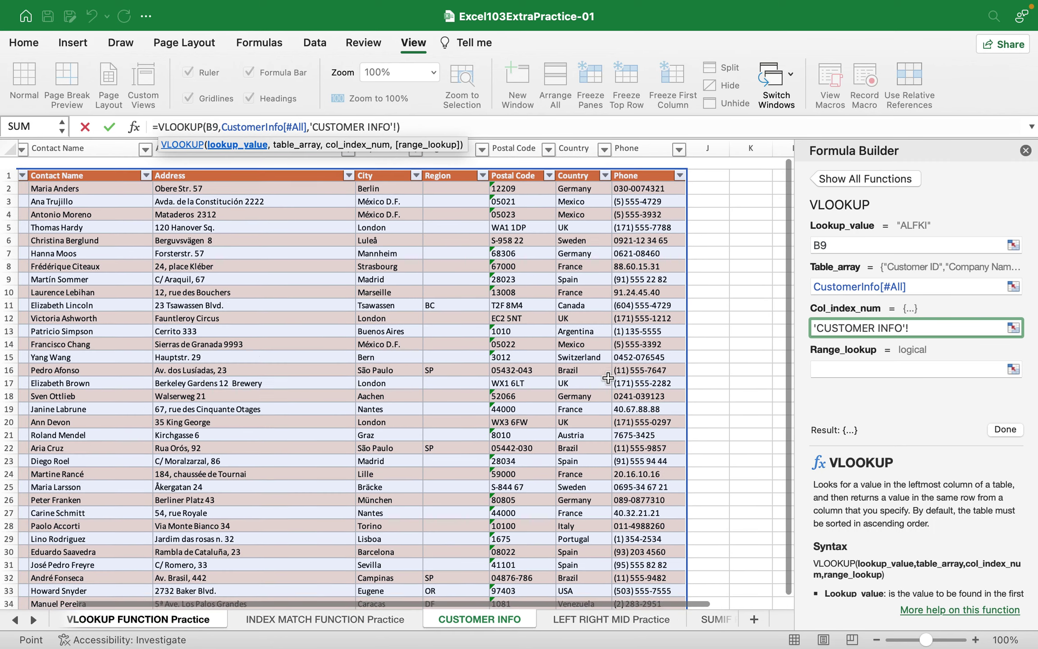
{"action": "scroll", "coordinate": [608, 378], "scroll_direction": "left", "scroll_amount": 2}
{"action": "scroll", "coordinate": [609, 378], "scroll_direction": "left", "scroll_amount": 3}
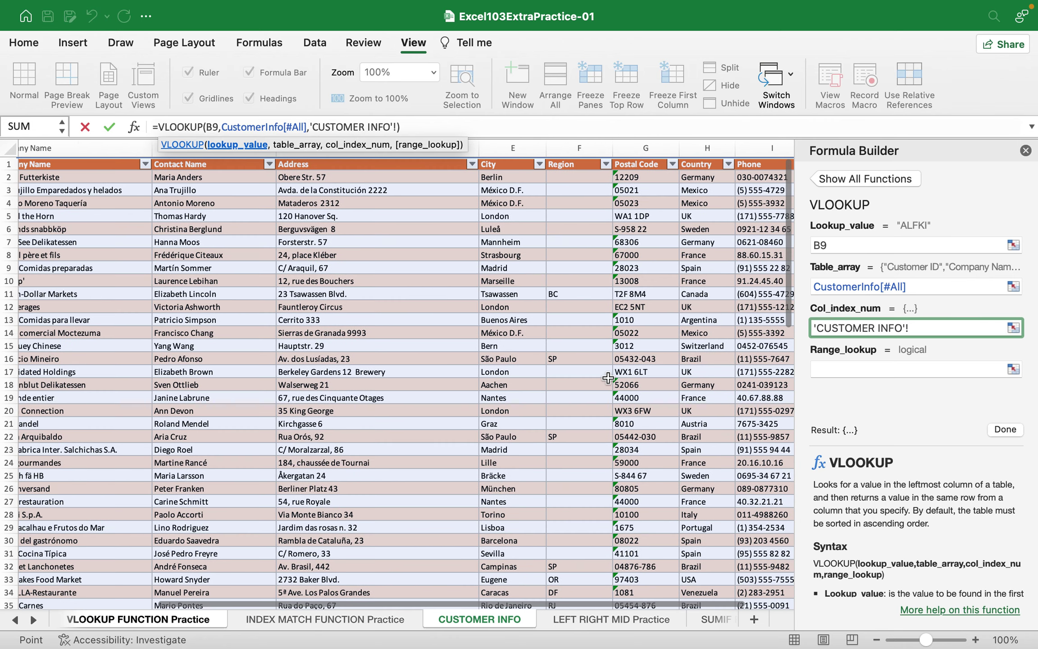
{"action": "scroll", "coordinate": [608, 378], "scroll_direction": "left", "scroll_amount": 2}
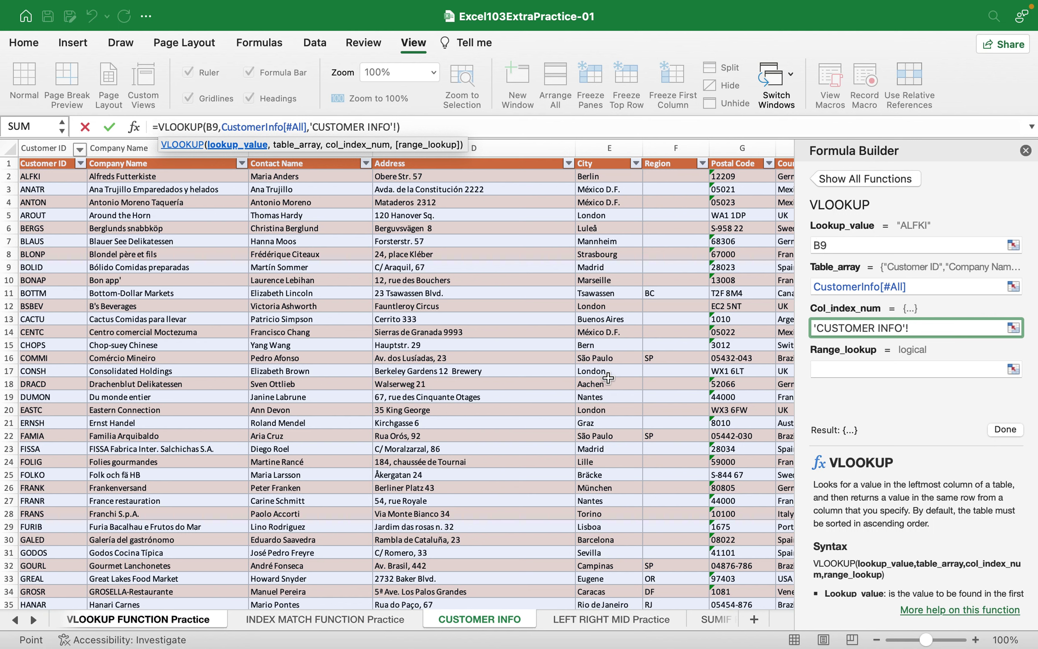
{"action": "left_click_drag", "start_coordinate": [915, 329], "coordinate": [712, 331]}
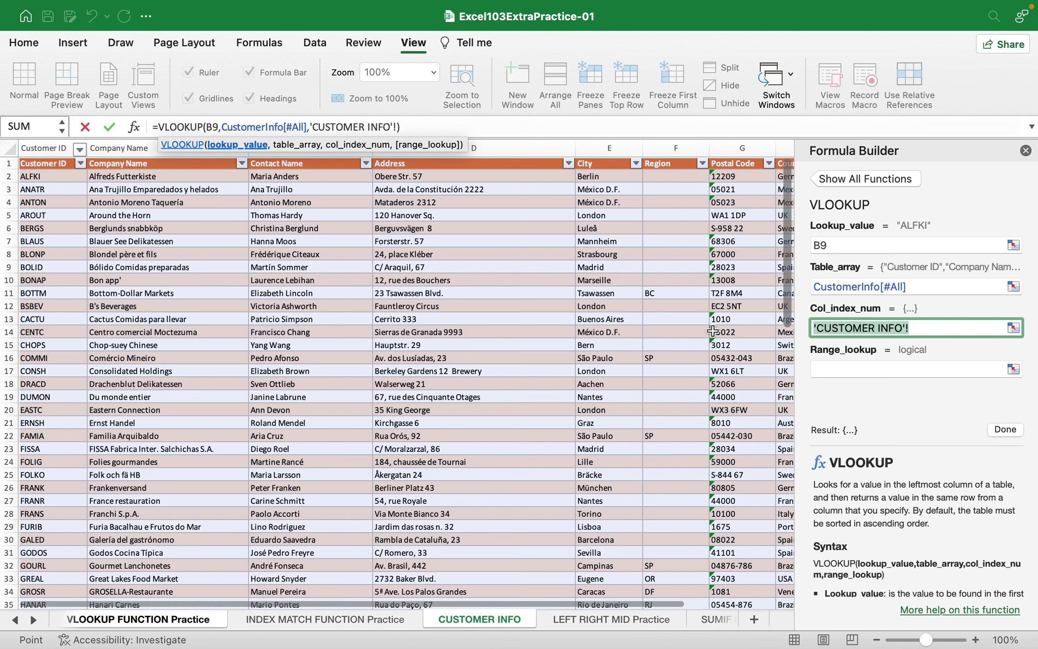
{"action": "type", "text": "5"}
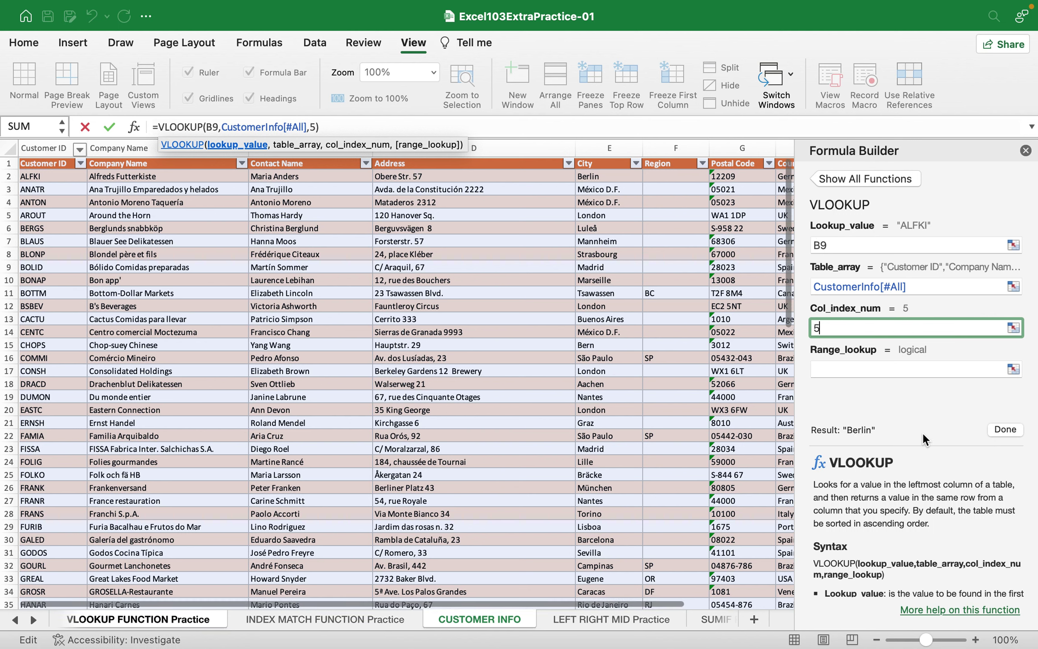
{"action": "left_click", "coordinate": [1005, 429]}
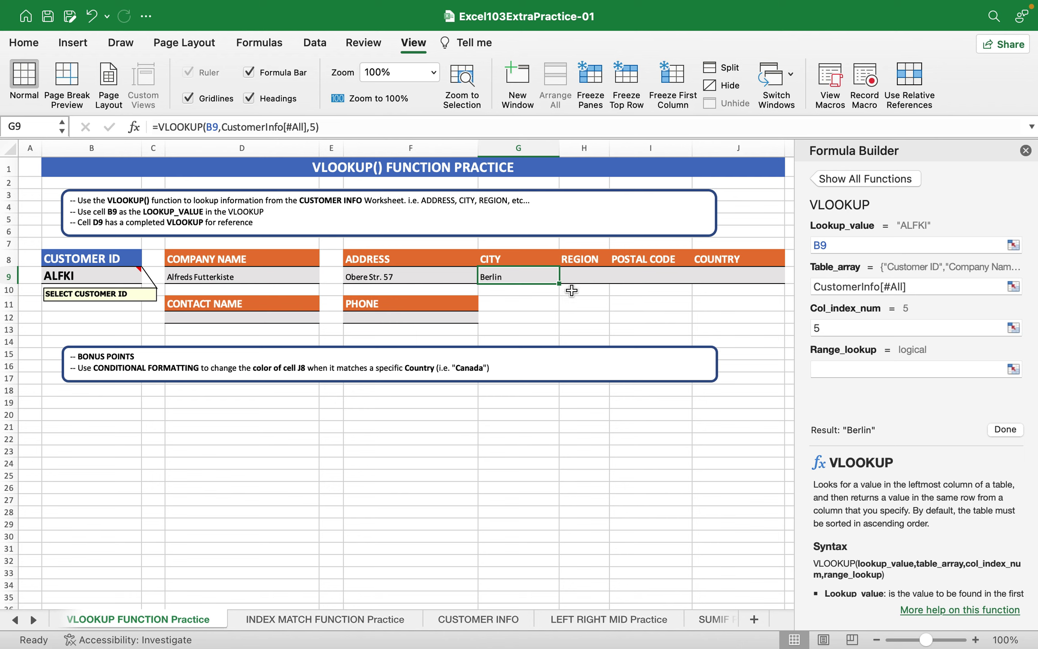
{"action": "left_click", "coordinate": [576, 273]}
{"action": "type", "text": "=vlo"}
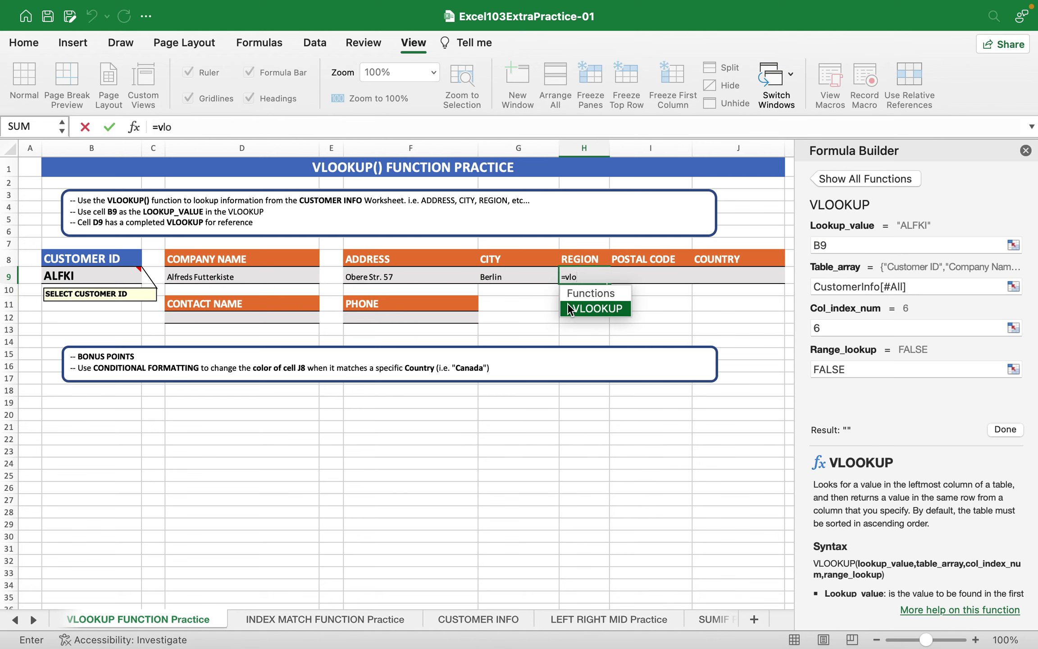
{"action": "double_click", "coordinate": [571, 309]}
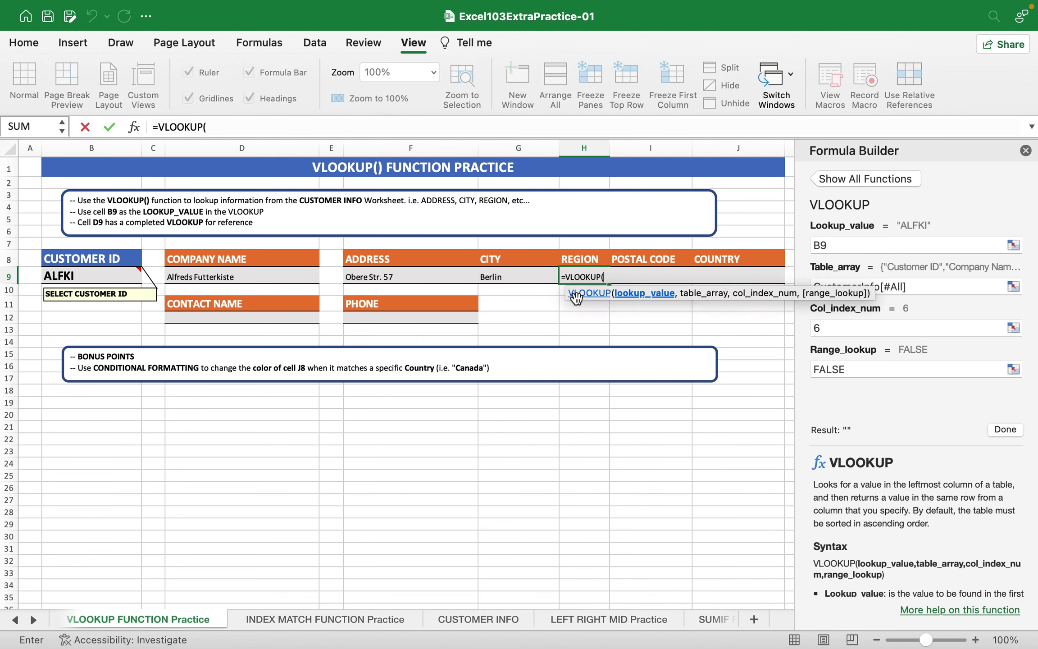
{"action": "left_click", "coordinate": [582, 293]}
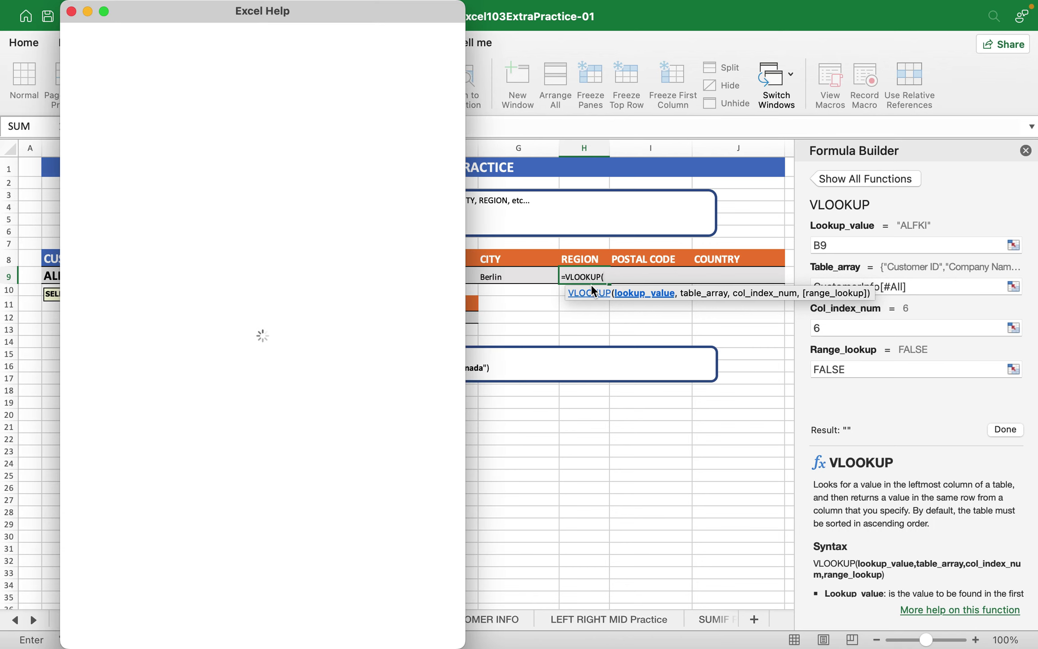
{"action": "key", "text": "F1"}
{"action": "left_click", "coordinate": [71, 12]}
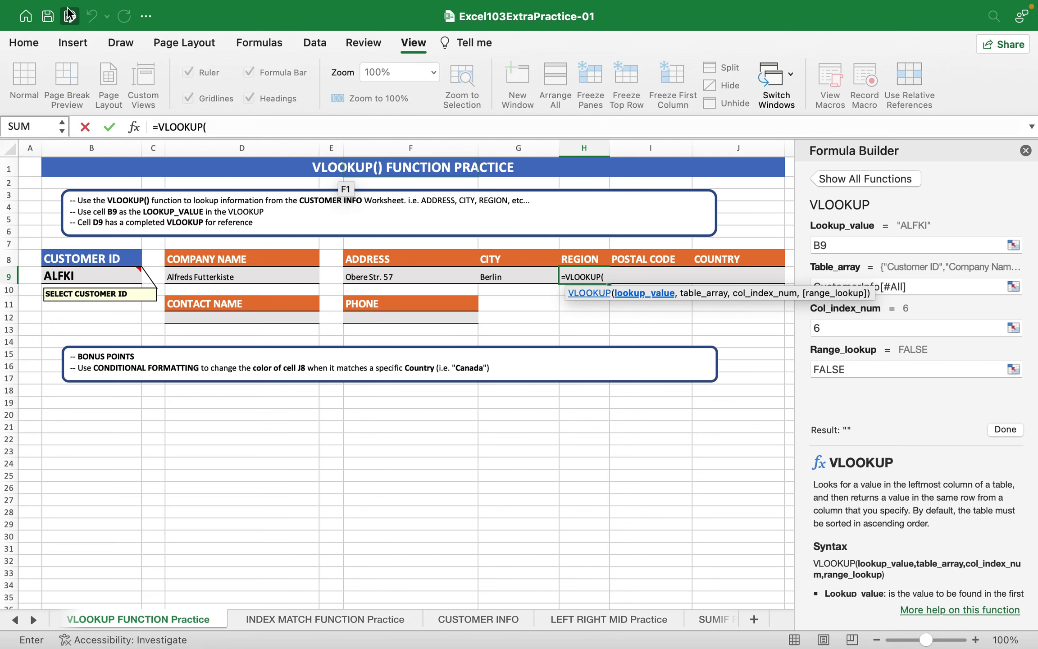
{"action": "left_click", "coordinate": [116, 281]}
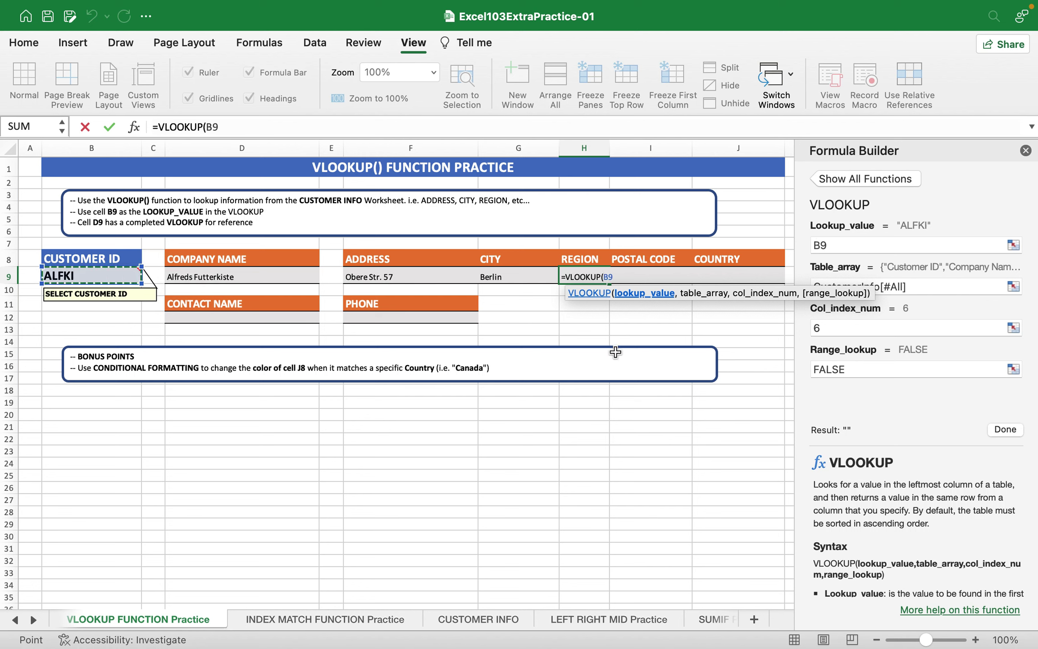
{"action": "type", "text": ","}
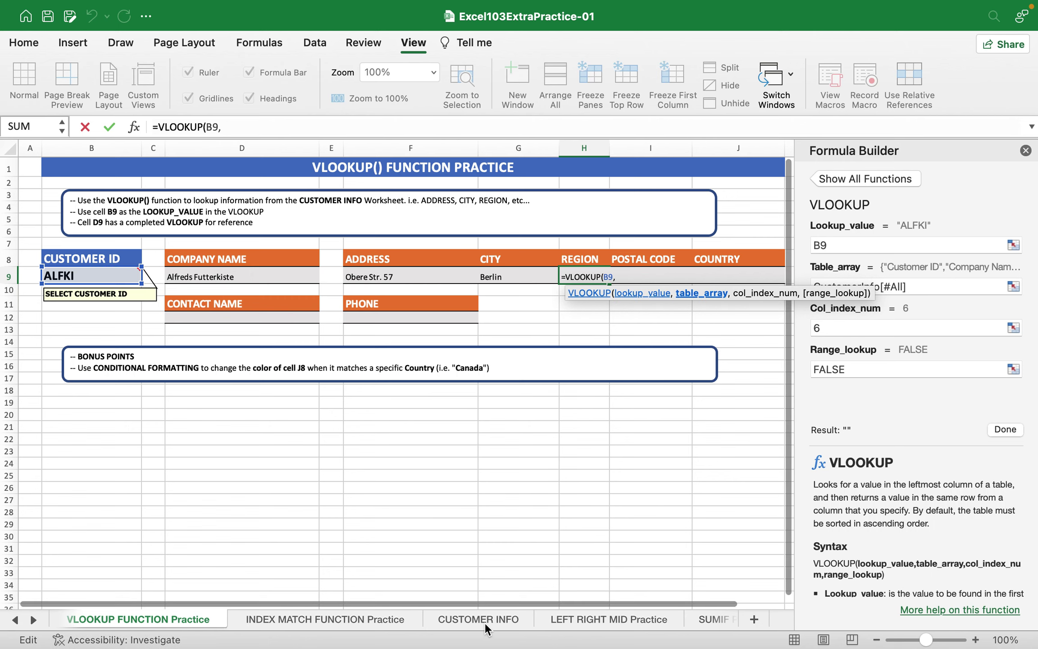
{"action": "left_click", "coordinate": [468, 617]}
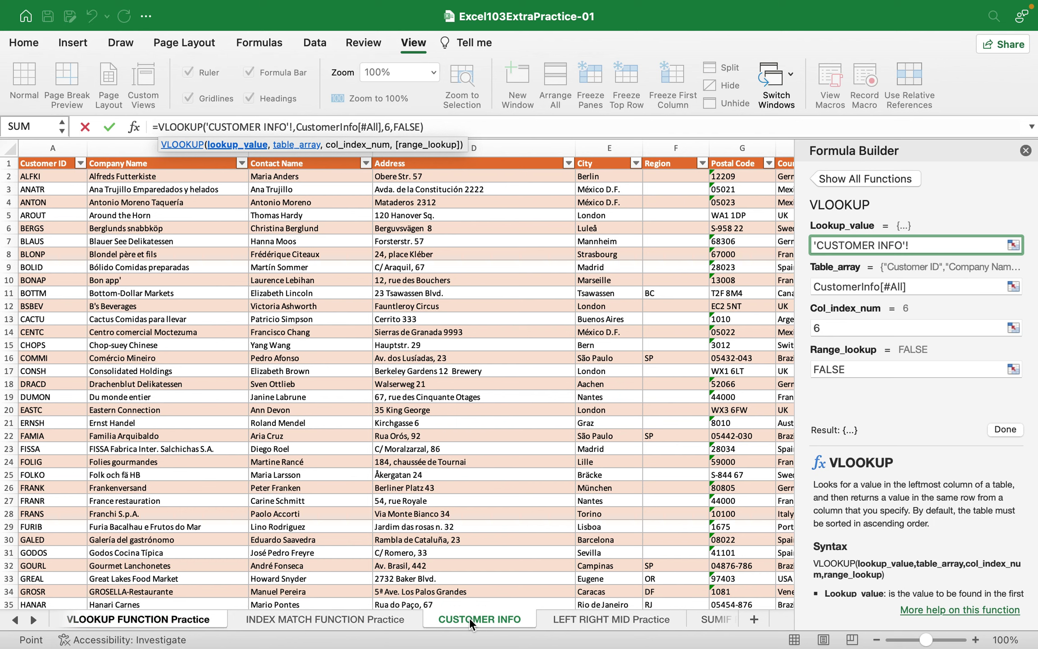
{"action": "left_click", "coordinate": [36, 164]}
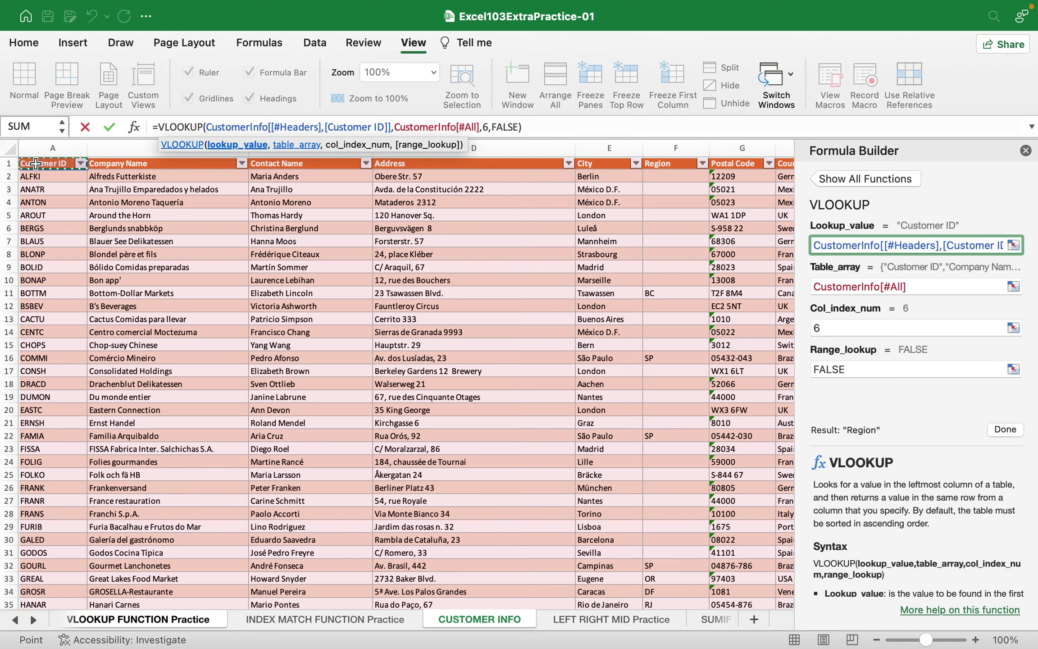
{"action": "key", "text": "shift+super+Right"}
{"action": "key", "text": "shift+super+Down"}
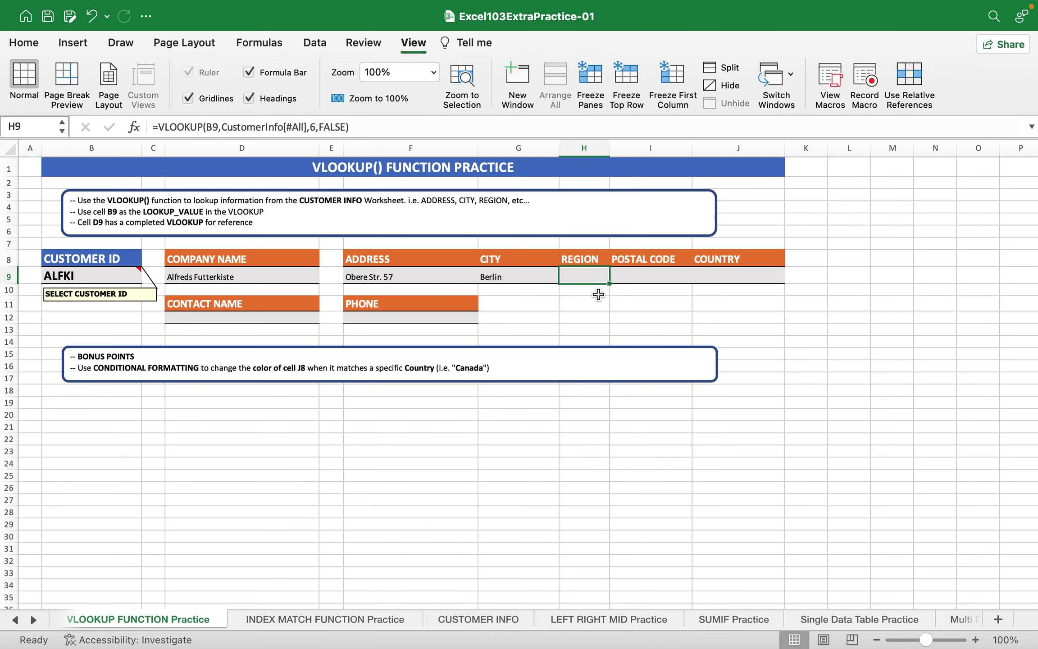
Clear the REGION cell H9 and start a new VLOOKUP there with B9 as its lookup value
{"action": "key", "text": "Delete"}
{"action": "type", "text": "=v"}
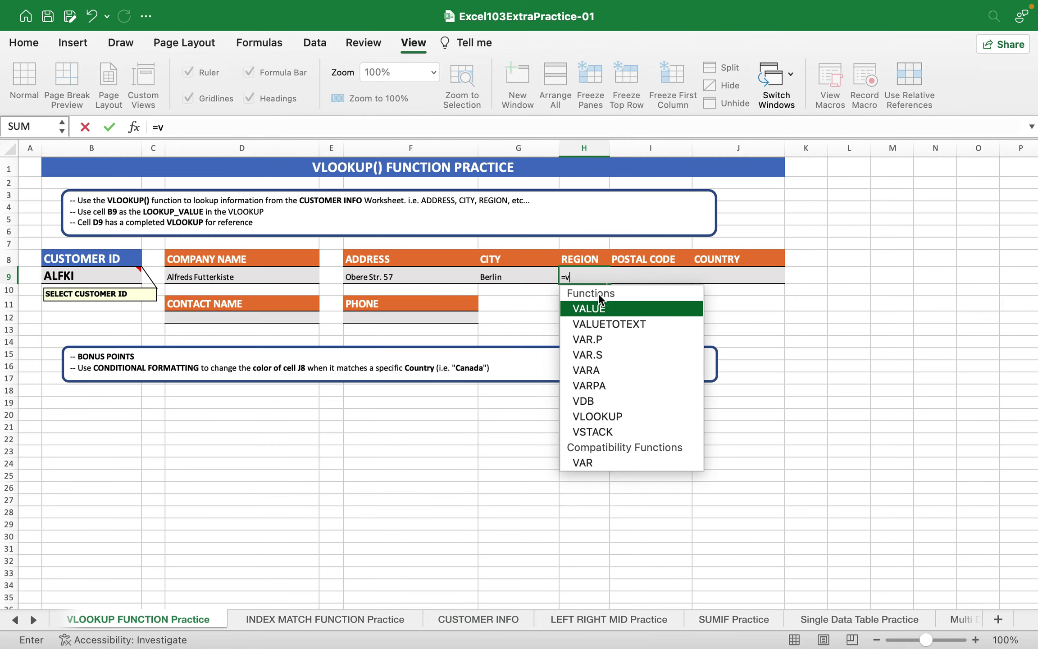
{"action": "type", "text": "l"}
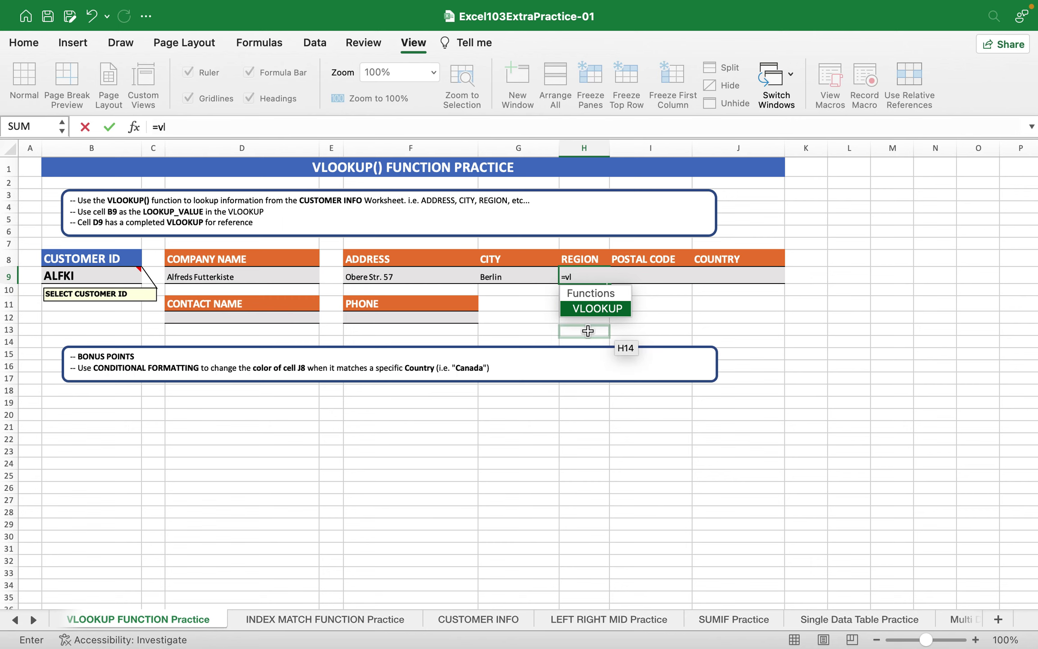
{"action": "double_click", "coordinate": [603, 308]}
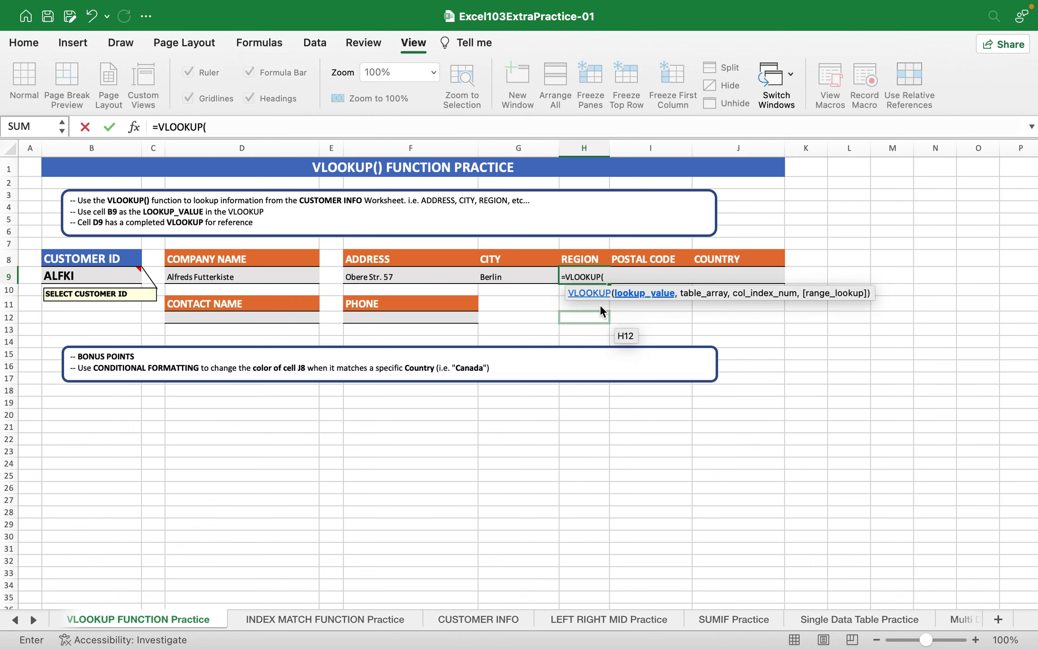
{"action": "left_click", "coordinate": [139, 124]}
{"action": "left_click", "coordinate": [868, 243]}
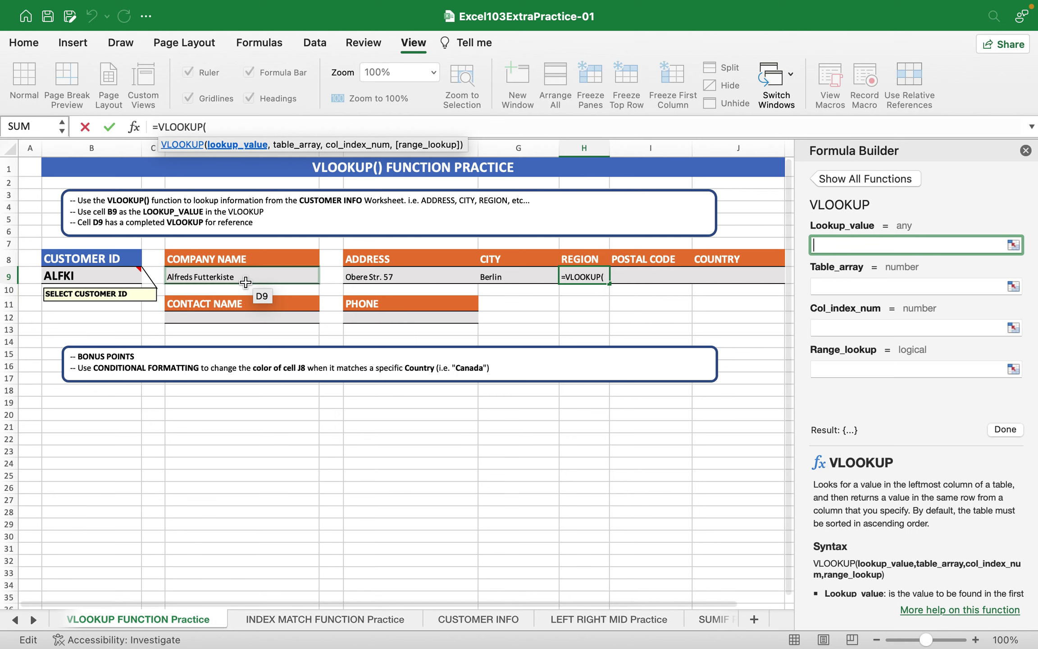
{"action": "left_click", "coordinate": [100, 277]}
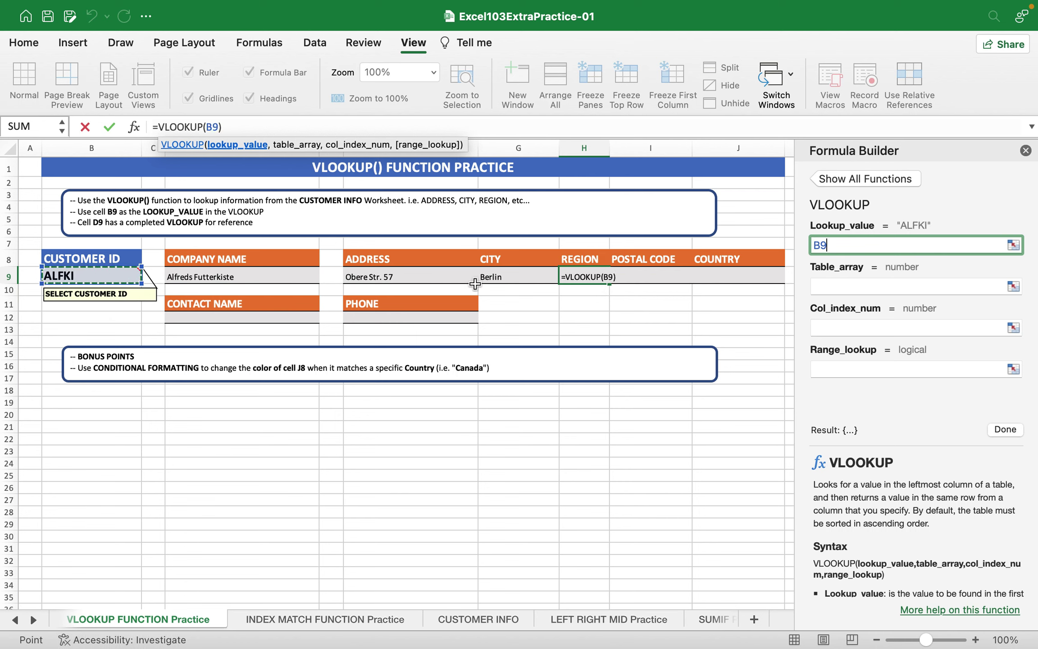
Try to set the region VLOOKUP's table array to the CustomerInfo columns from Contact Name through Phone, including headers
{"action": "left_click", "coordinate": [861, 286]}
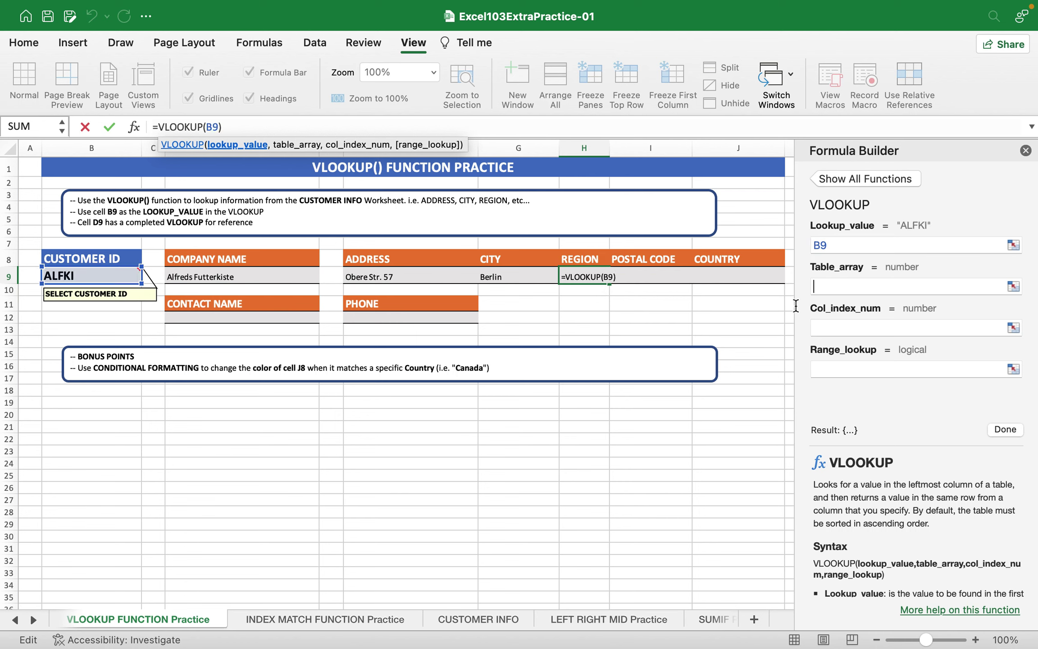
{"action": "left_click", "coordinate": [488, 621]}
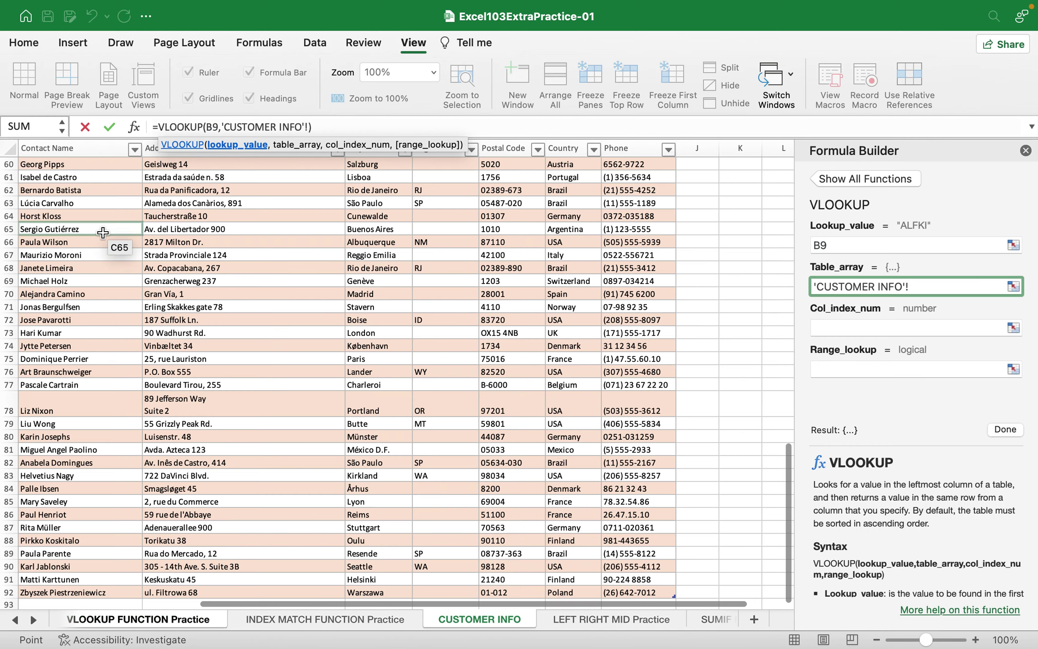
{"action": "scroll", "coordinate": [103, 232], "scroll_direction": "up", "scroll_amount": 20}
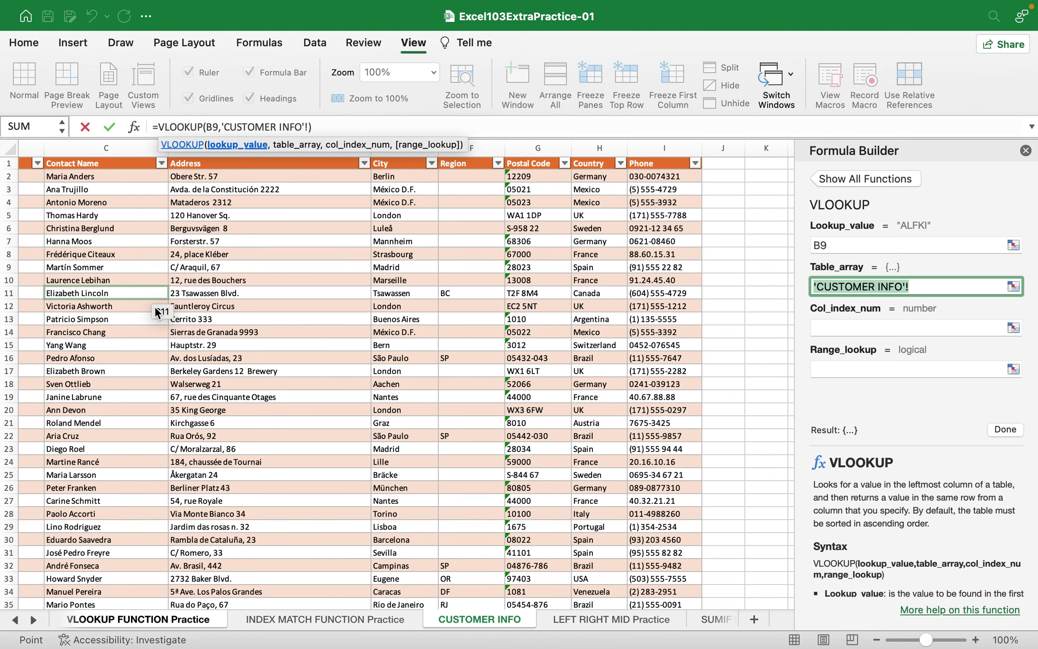
{"action": "scroll", "coordinate": [55, 177], "scroll_direction": "left", "scroll_amount": 5}
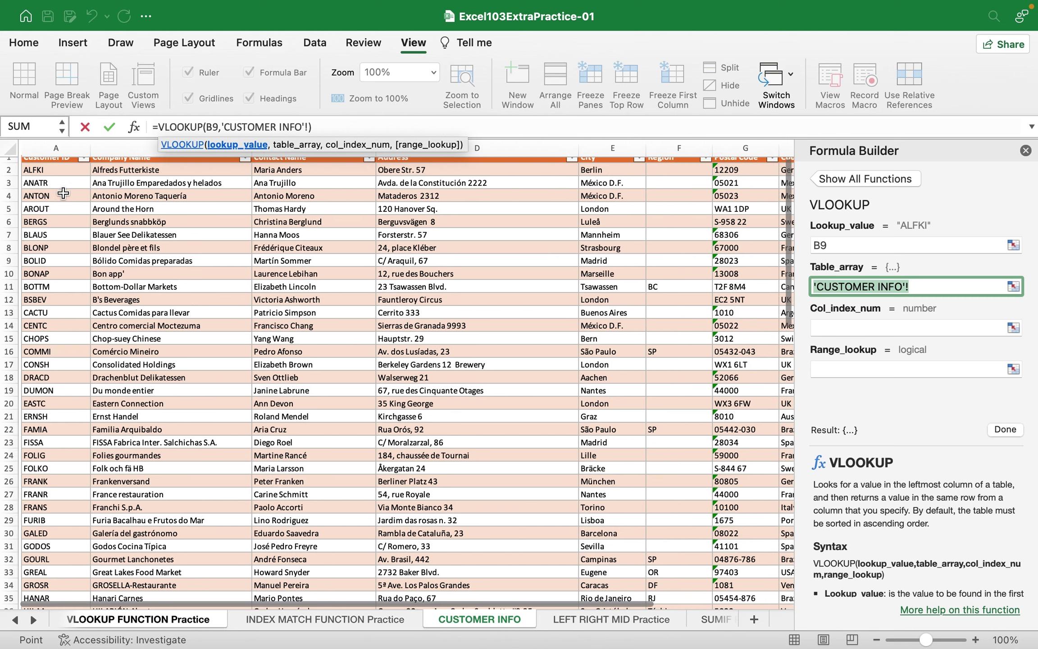
{"action": "scroll", "coordinate": [55, 176], "scroll_direction": "up", "scroll_amount": 1}
{"action": "left_click", "coordinate": [45, 166]}
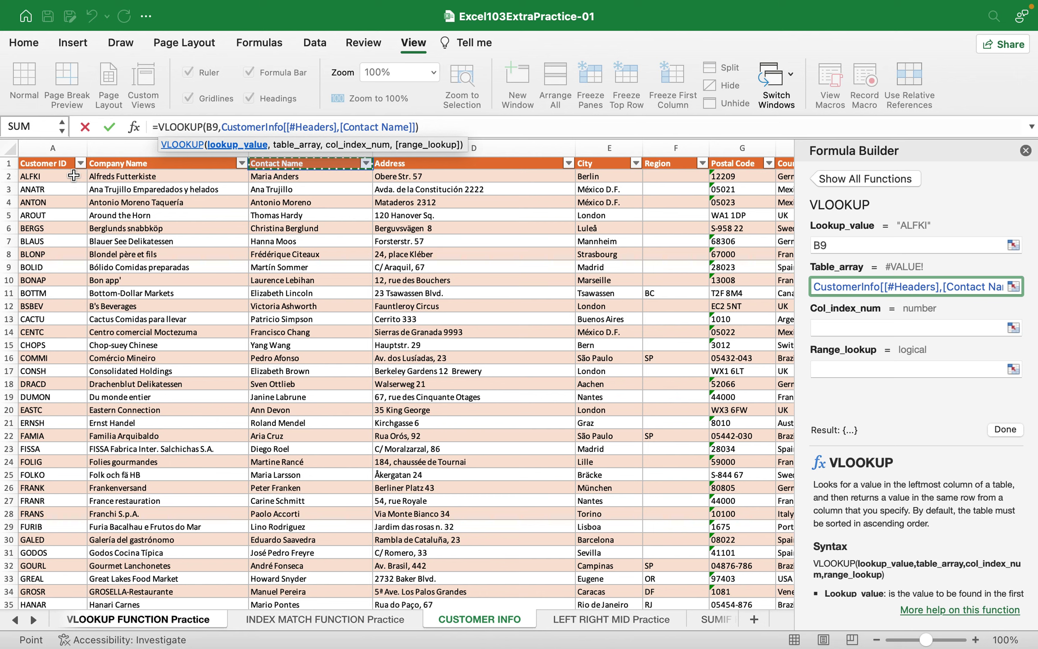
{"action": "key", "text": "ctrl+shift+Right"}
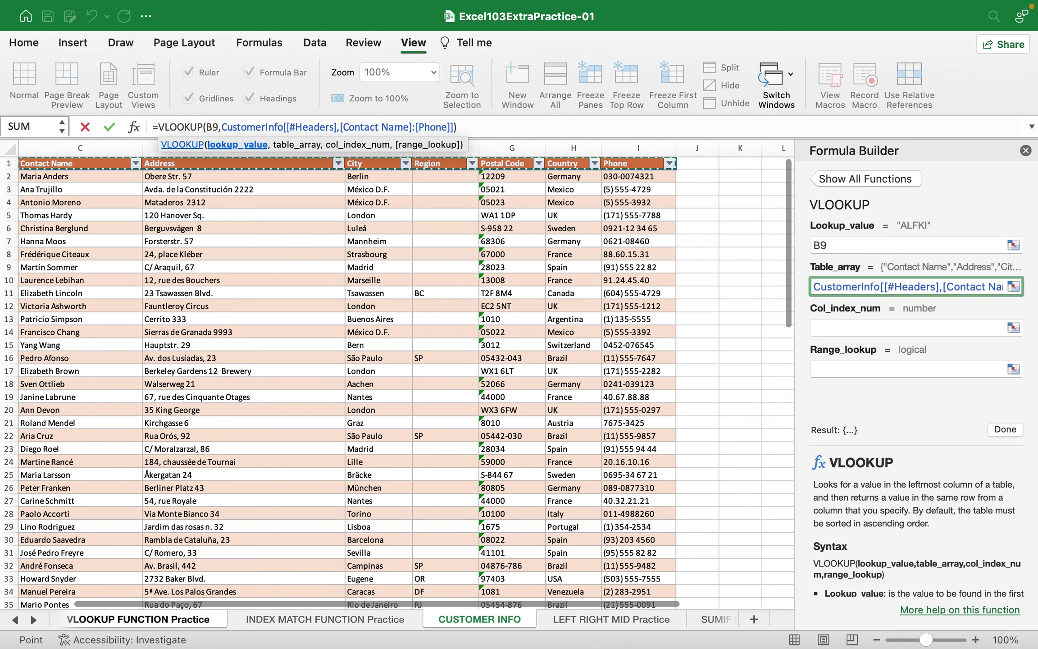
{"action": "key", "text": "ctrl+shift+Down"}
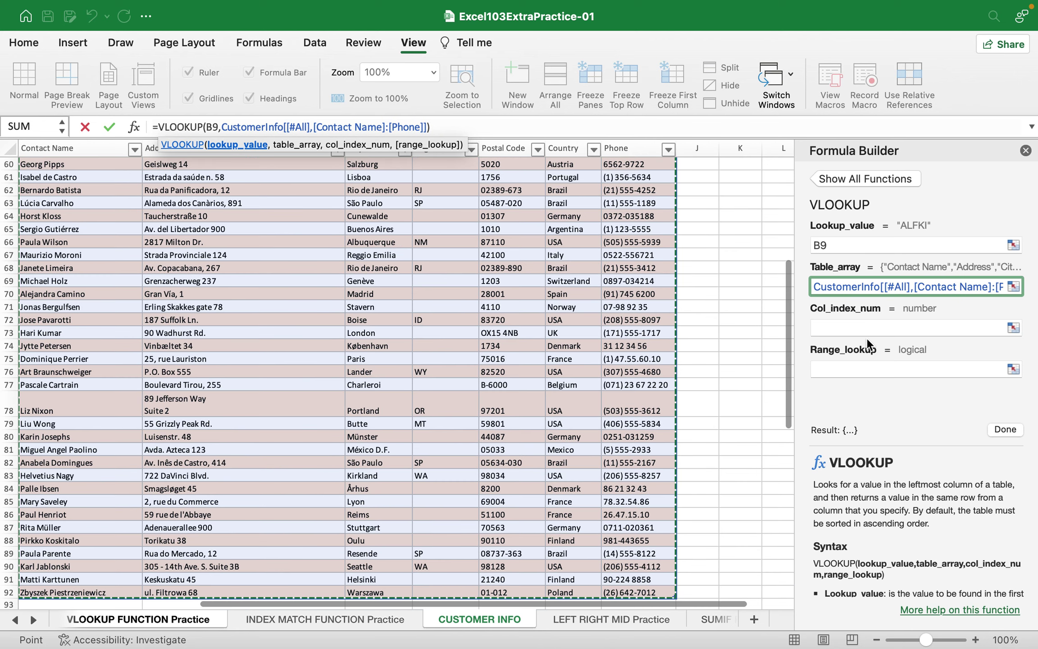
Set the region VLOOKUP's column index number to 6, checking the column order on the CUSTOMER INFO sheet
{"action": "left_click", "coordinate": [849, 324]}
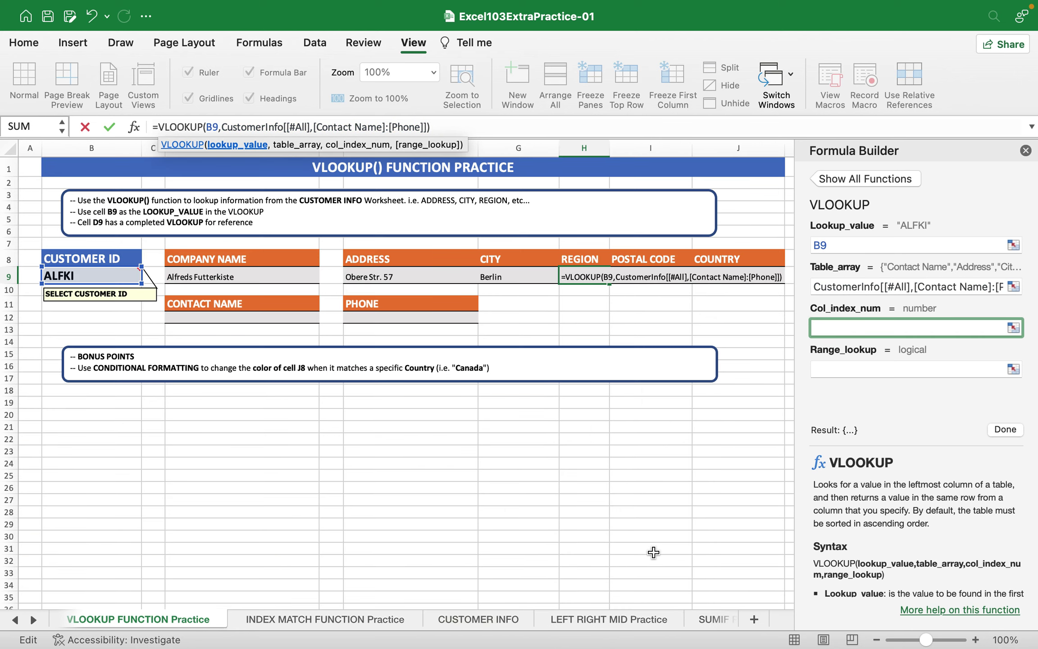
{"action": "left_click", "coordinate": [493, 618]}
{"action": "scroll", "coordinate": [492, 540], "scroll_direction": "up", "scroll_amount": 10}
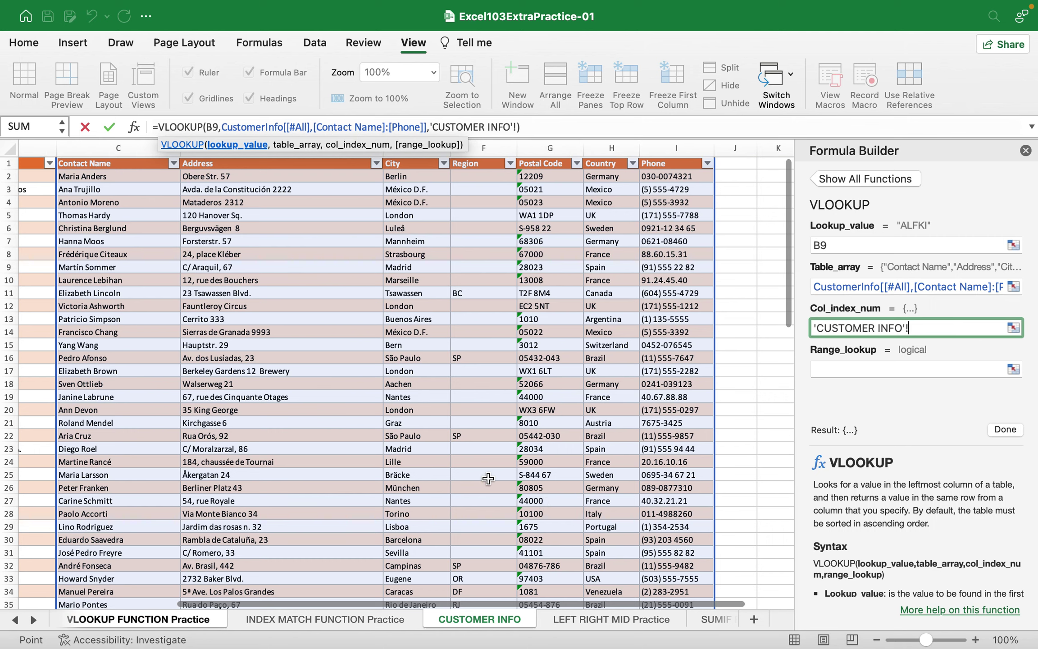
{"action": "scroll", "coordinate": [488, 478], "scroll_direction": "left", "scroll_amount": 5}
{"action": "scroll", "coordinate": [488, 478], "scroll_direction": "left", "scroll_amount": 2}
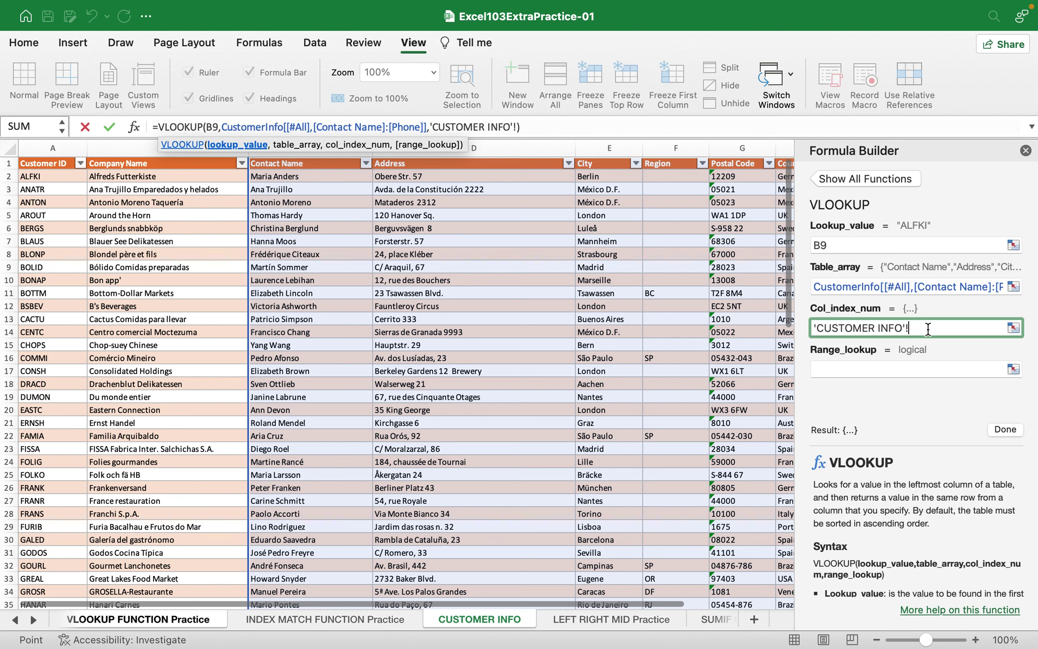
{"action": "left_click_drag", "start_coordinate": [928, 328], "coordinate": [786, 338]}
{"action": "type", "text": "6"}
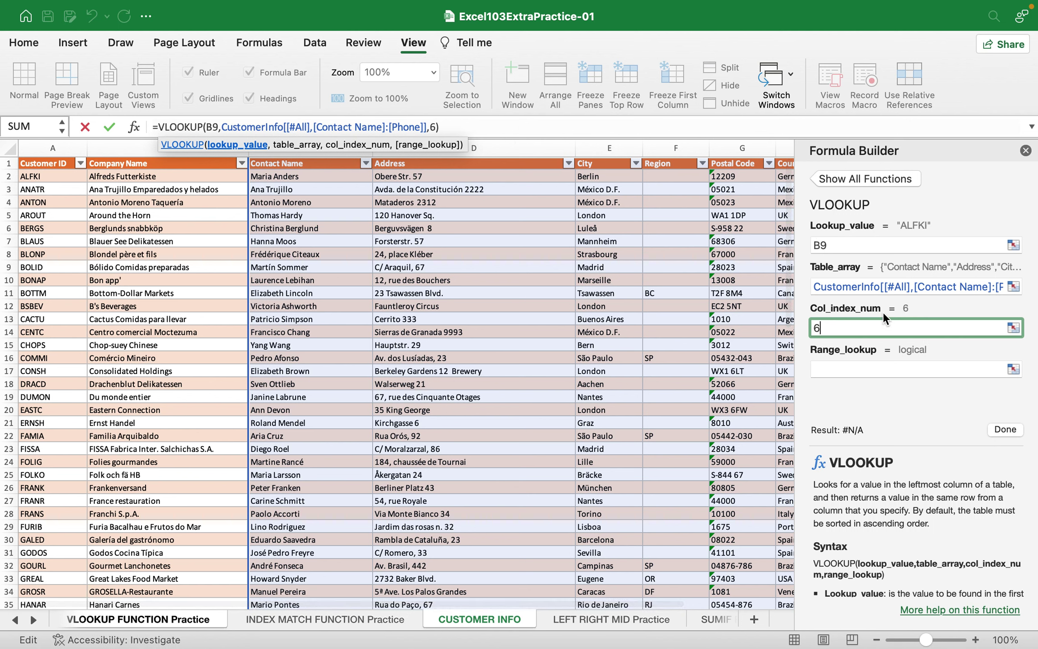
Replace the region VLOOKUP's table array with the entire CustomerInfo table on the CUSTOMER INFO sheet, including headers
{"action": "left_click", "coordinate": [997, 283]}
{"action": "key", "text": "super+a"}
{"action": "key", "text": "BackSpace"}
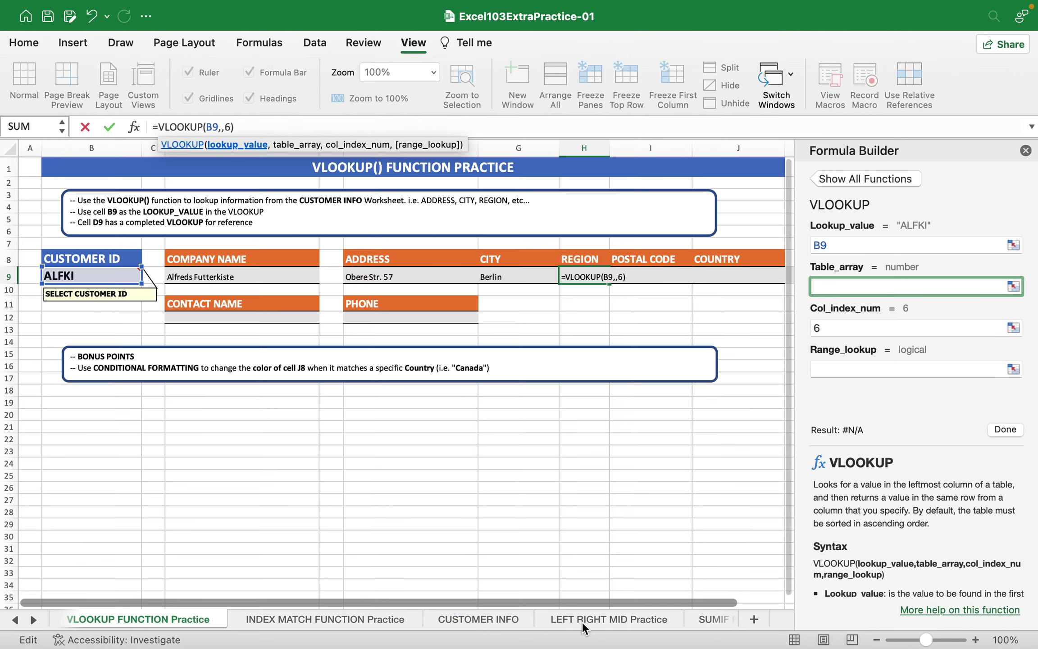
{"action": "left_click", "coordinate": [495, 623]}
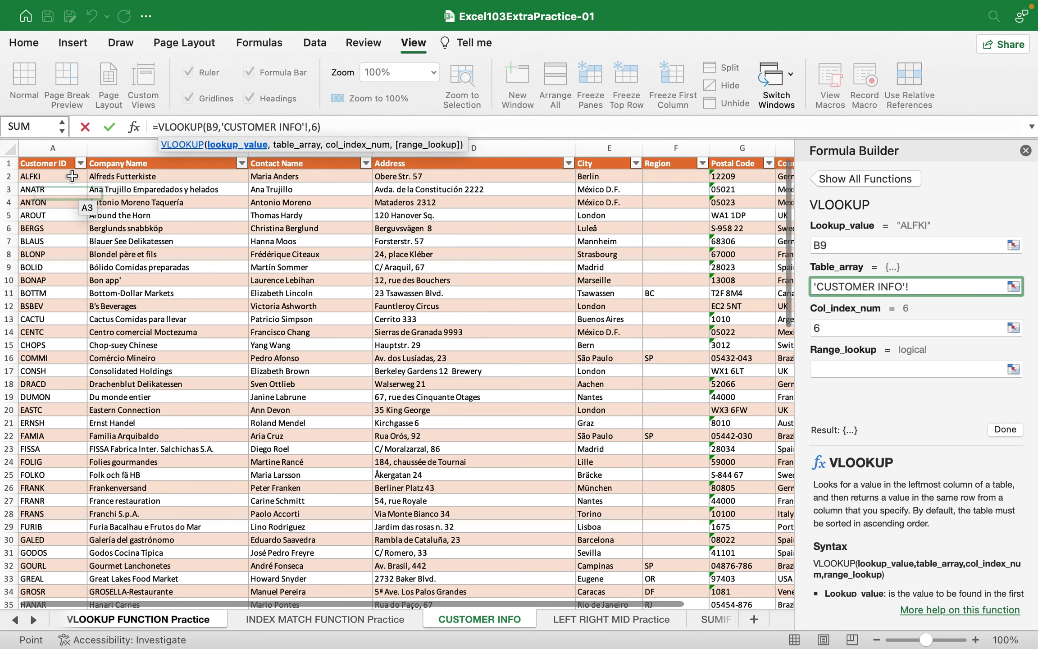
{"action": "left_click", "coordinate": [49, 164]}
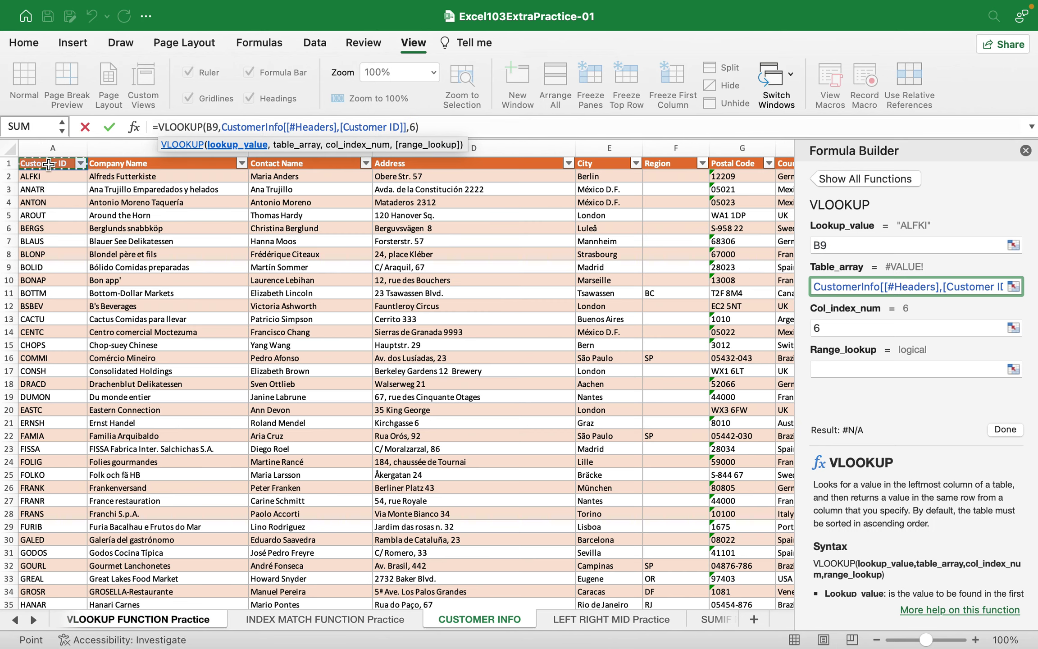
{"action": "key", "text": "super+shift+Right"}
{"action": "key", "text": "super+shift+Down"}
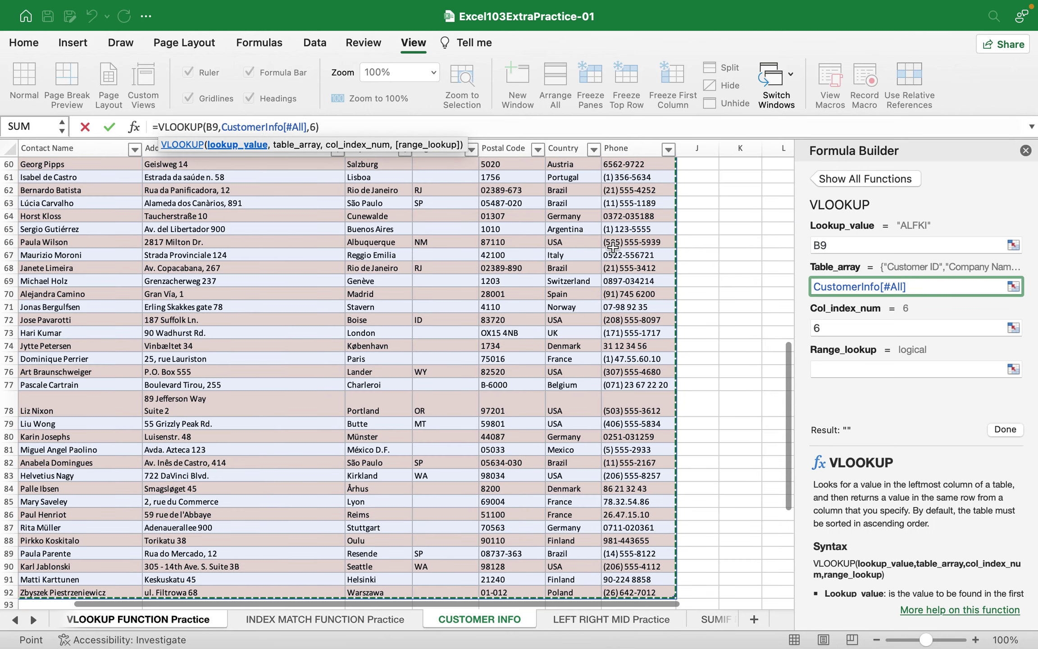
Recheck the Region column's position on the CUSTOMER INFO sheet, re-enter column index number 6, and complete the region VLOOKUP
{"action": "left_click", "coordinate": [948, 368]}
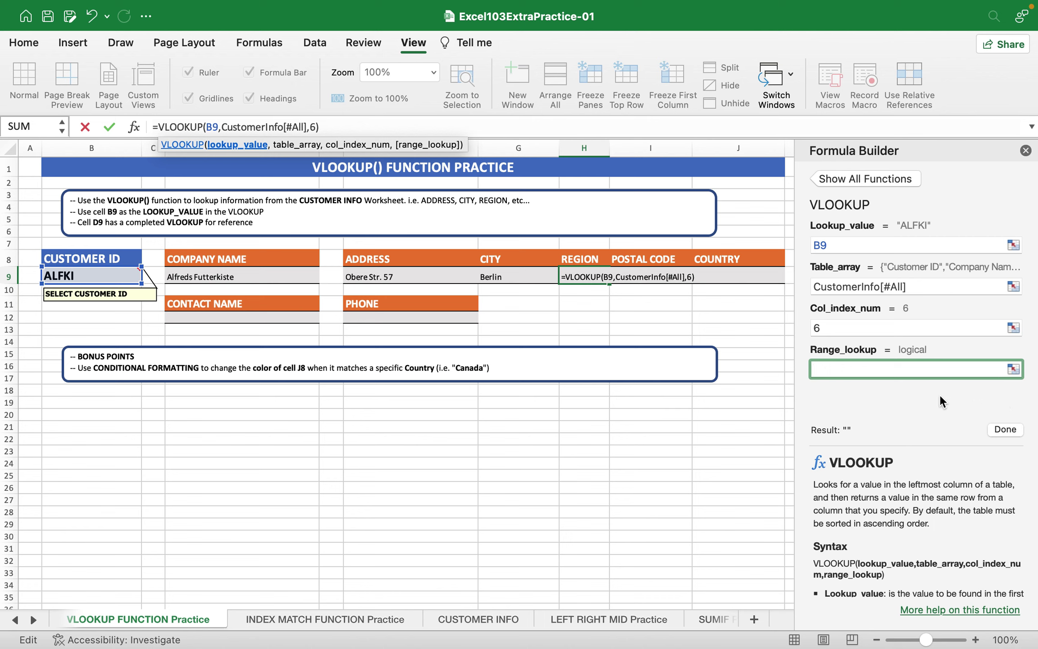
{"action": "left_click", "coordinate": [870, 328]}
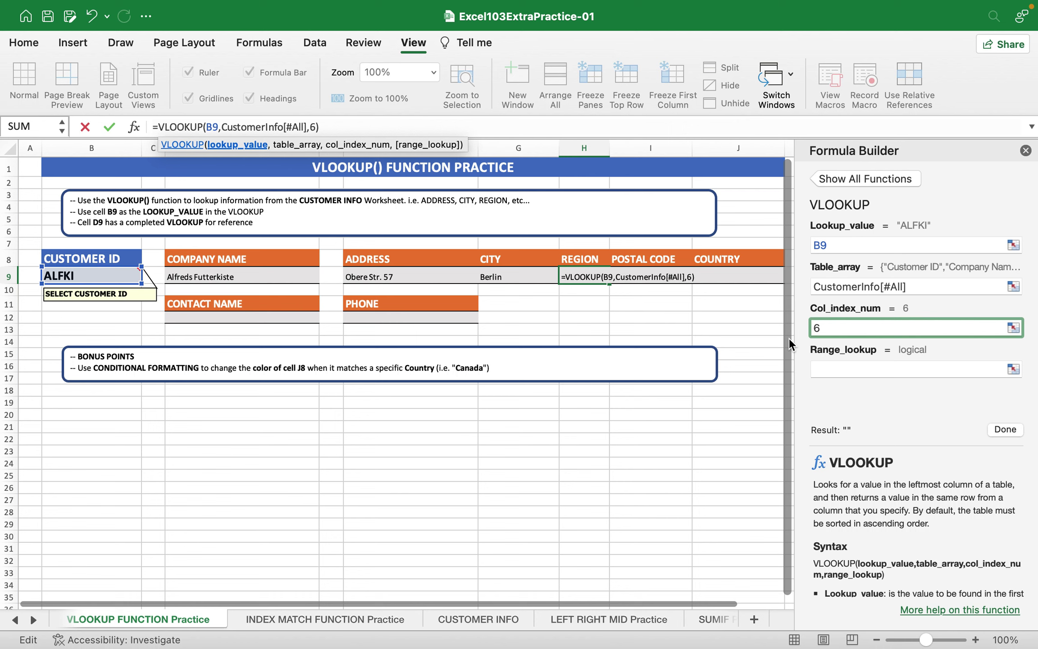
{"action": "key", "text": "BackSpace"}
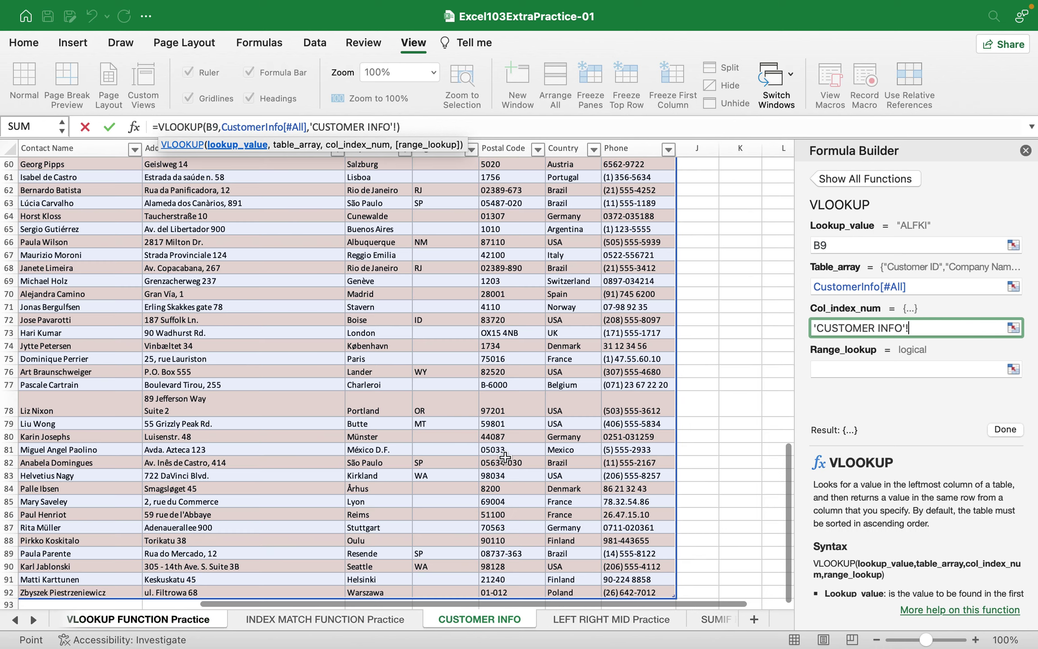
{"action": "scroll", "coordinate": [505, 457], "scroll_direction": "left", "scroll_amount": 5}
{"action": "scroll", "coordinate": [505, 457], "scroll_direction": "up", "scroll_amount": 4}
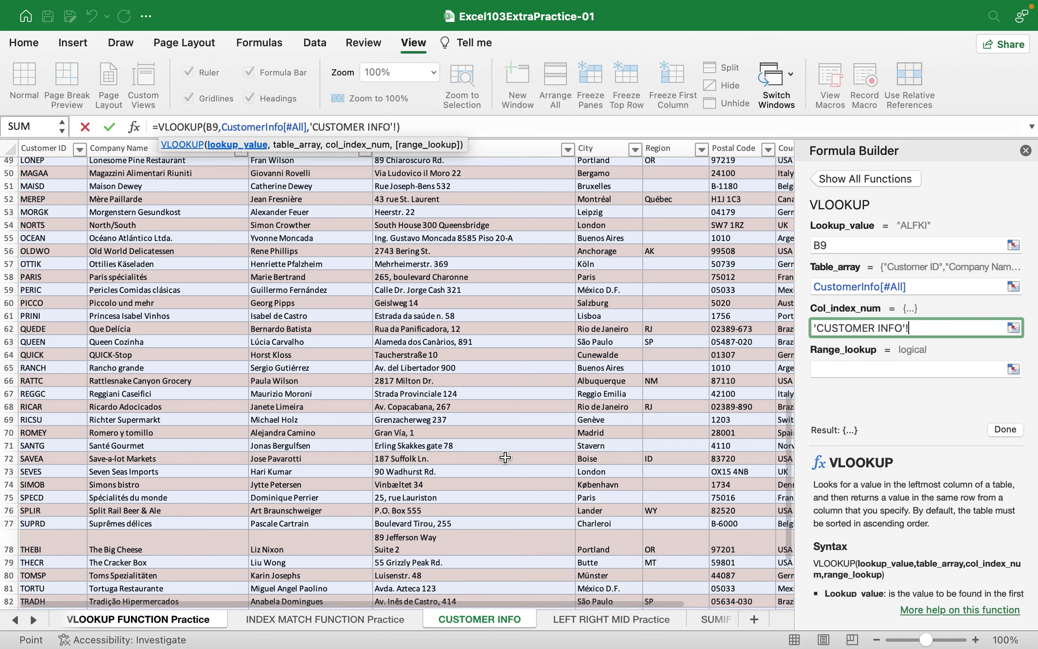
{"action": "scroll", "coordinate": [504, 457], "scroll_direction": "up", "scroll_amount": 15}
{"action": "scroll", "coordinate": [505, 457], "scroll_direction": "right", "scroll_amount": 2}
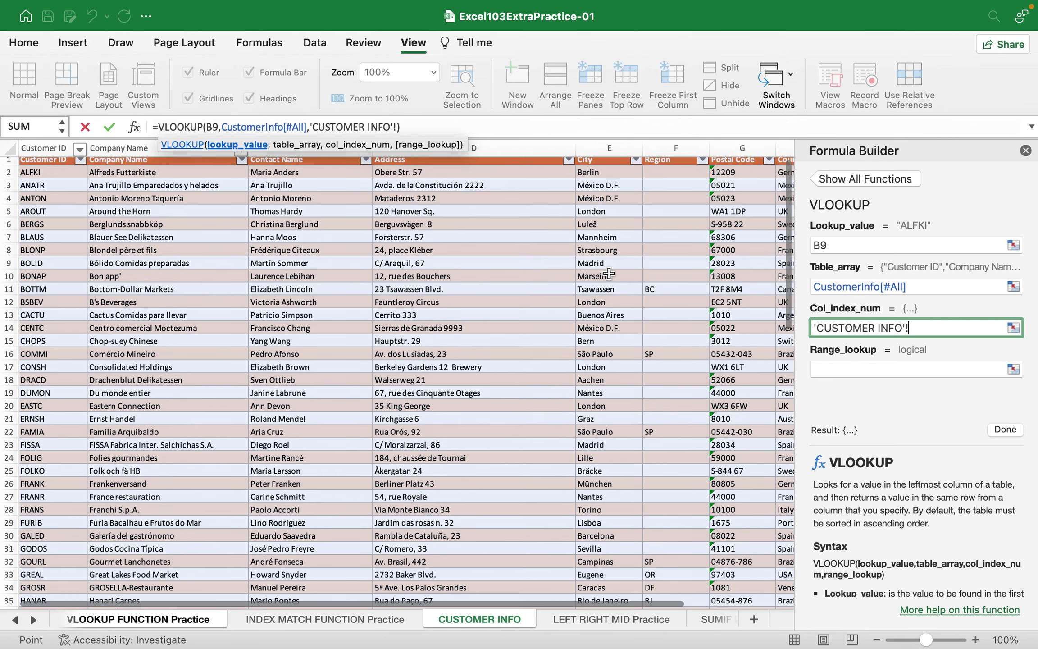
{"action": "scroll", "coordinate": [642, 248], "scroll_direction": "right", "scroll_amount": 1}
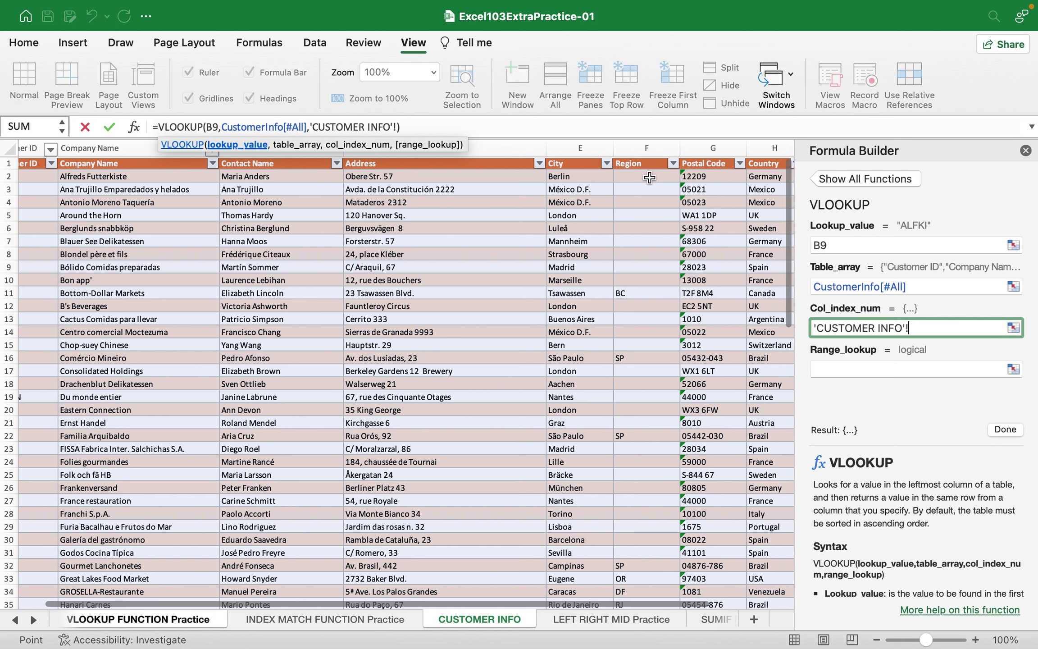
{"action": "left_click", "coordinate": [935, 329]}
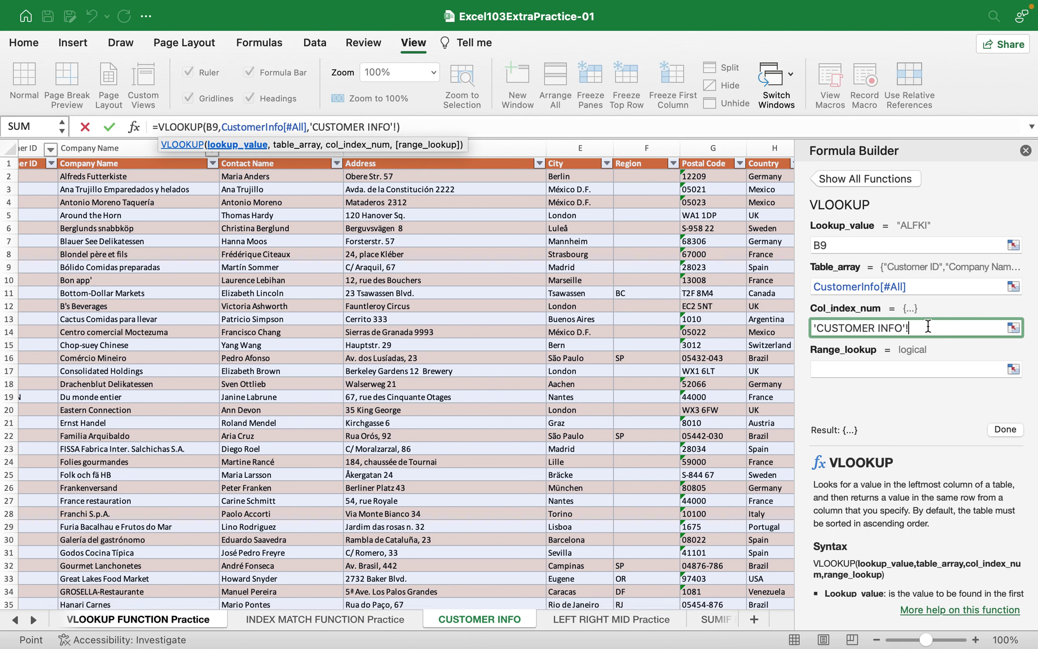
{"action": "key", "text": "super+a"}
{"action": "type", "text": "6"}
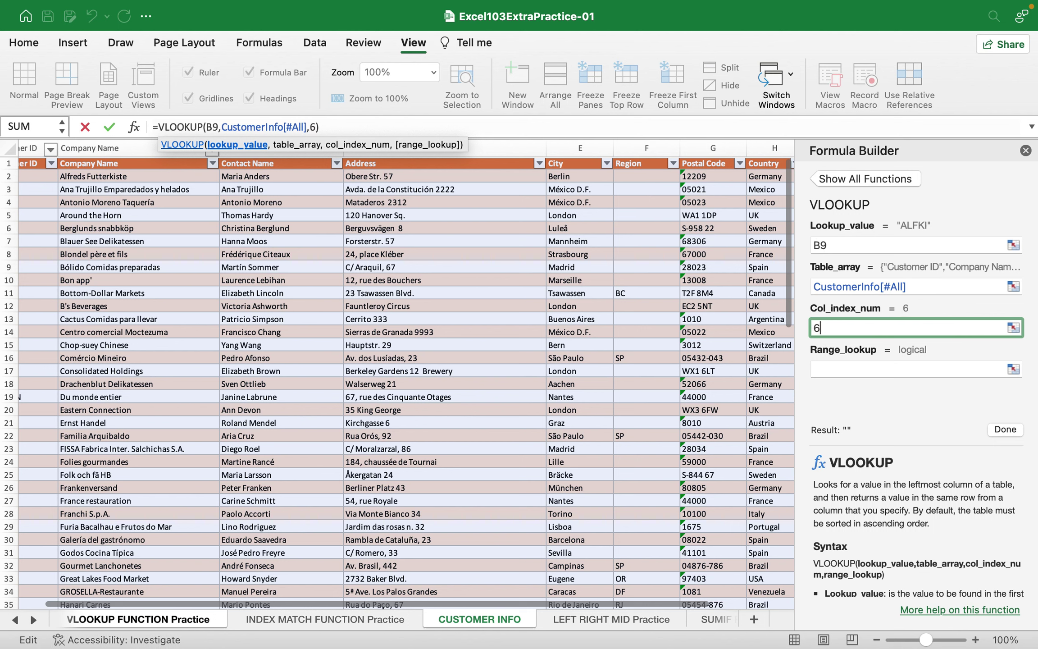
{"action": "left_click", "coordinate": [1007, 430]}
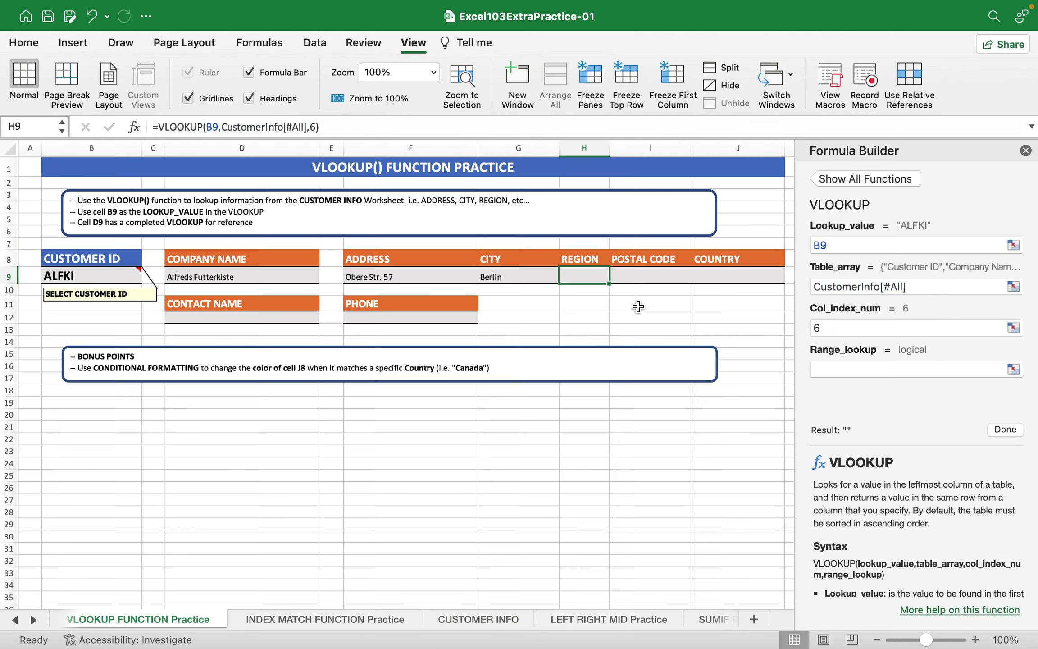
{"action": "left_click", "coordinate": [639, 289]}
{"action": "left_click", "coordinate": [637, 280]}
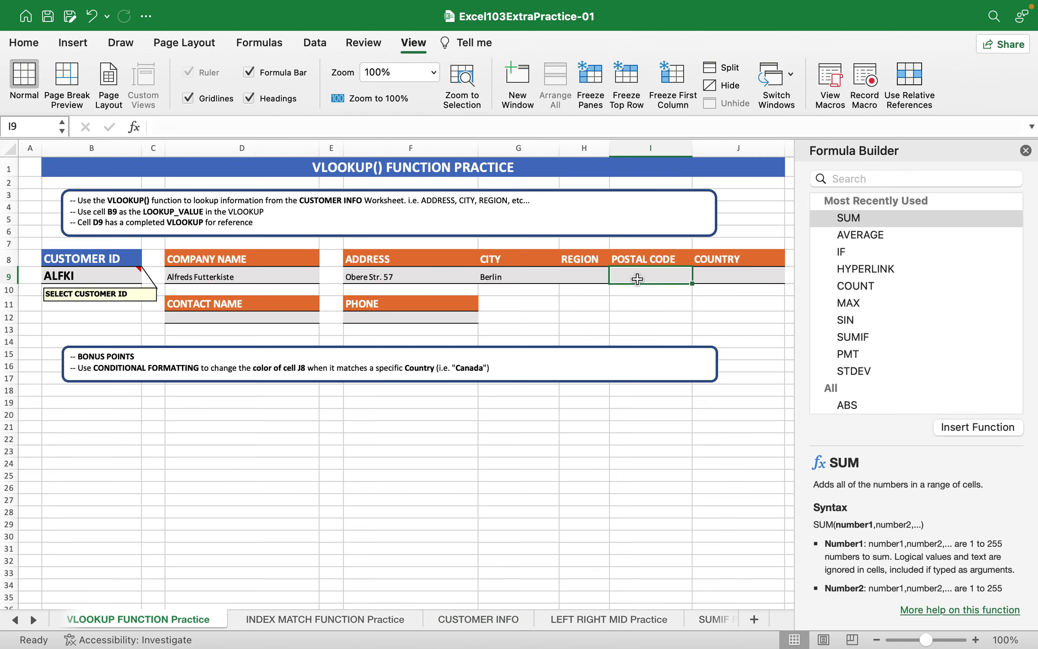
{"action": "type", "text": "="}
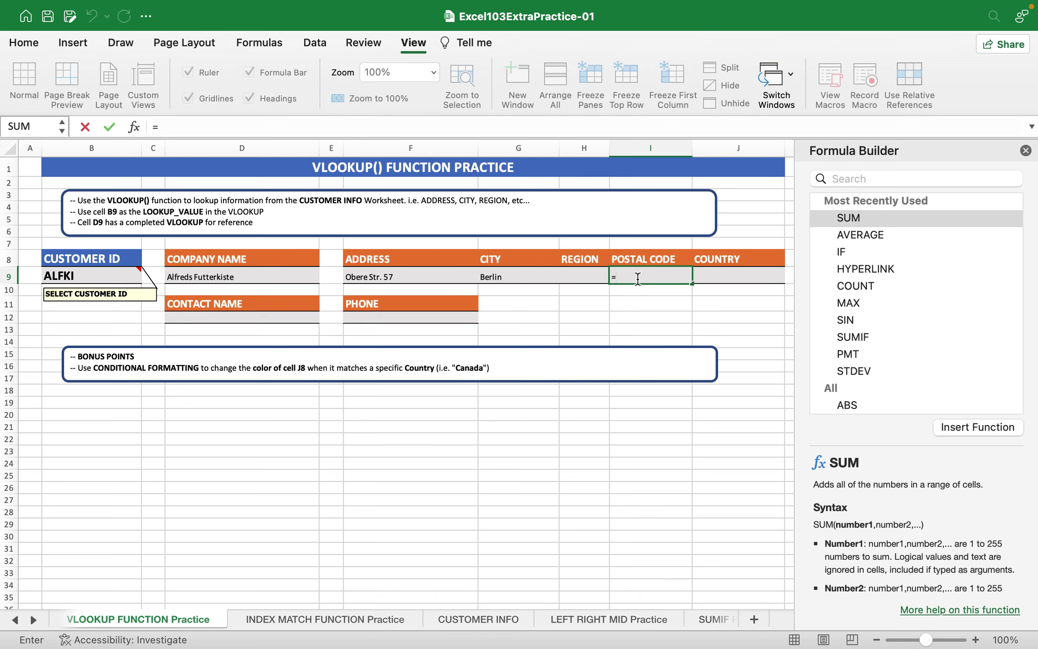
{"action": "type", "text": "vl"}
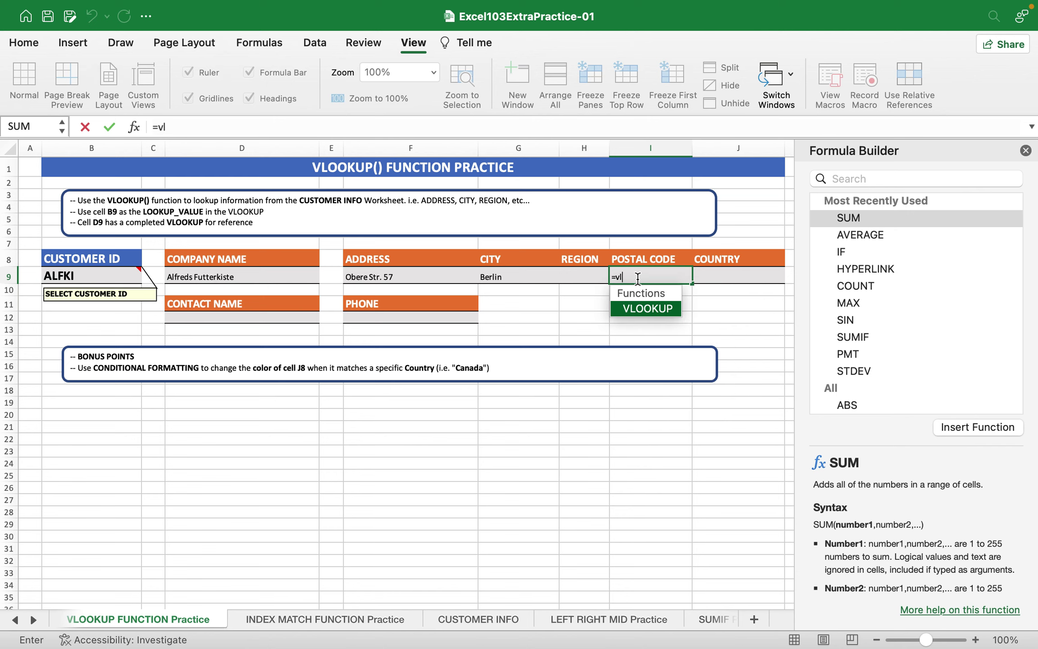
{"action": "double_click", "coordinate": [624, 307]}
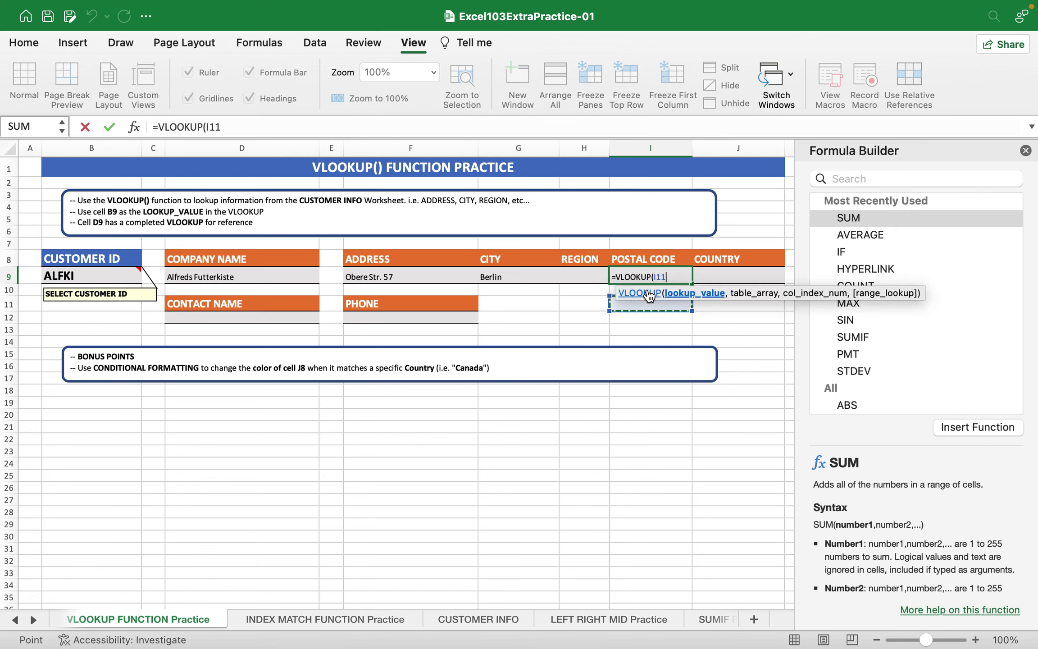
{"action": "key", "text": "BackSpace"}
{"action": "key", "text": "BackSpace"}
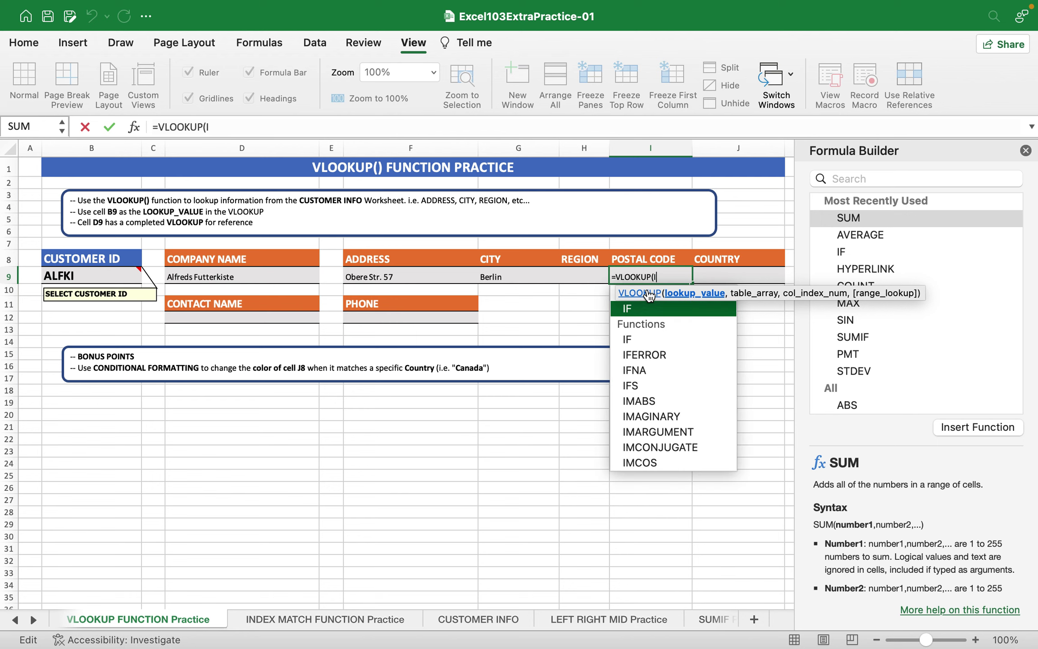
{"action": "key", "text": "BackSpace"}
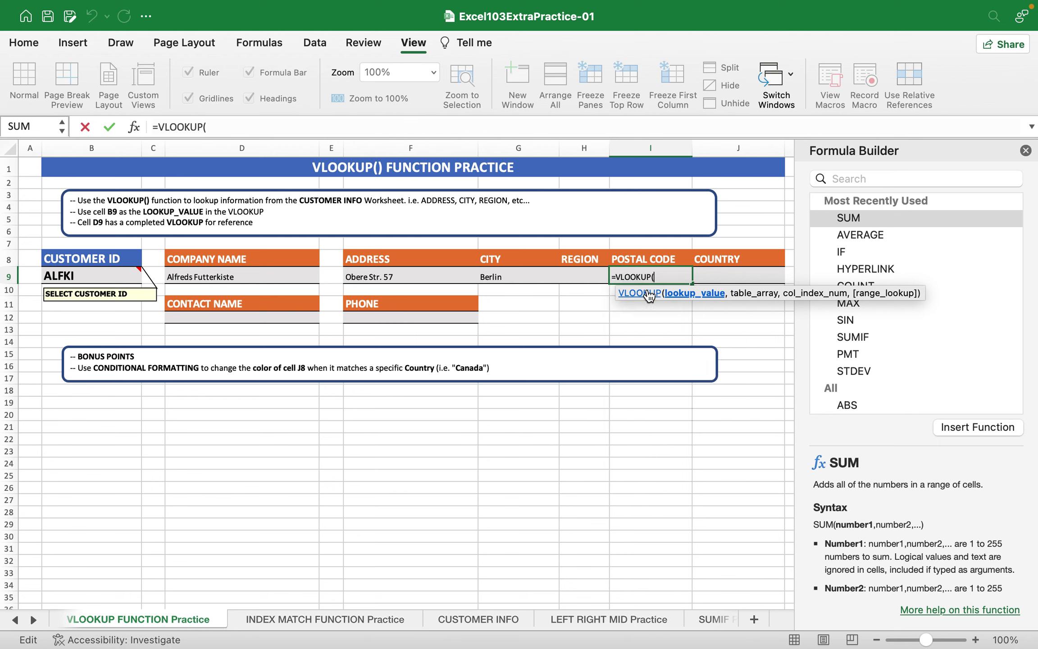
{"action": "left_click", "coordinate": [100, 280]}
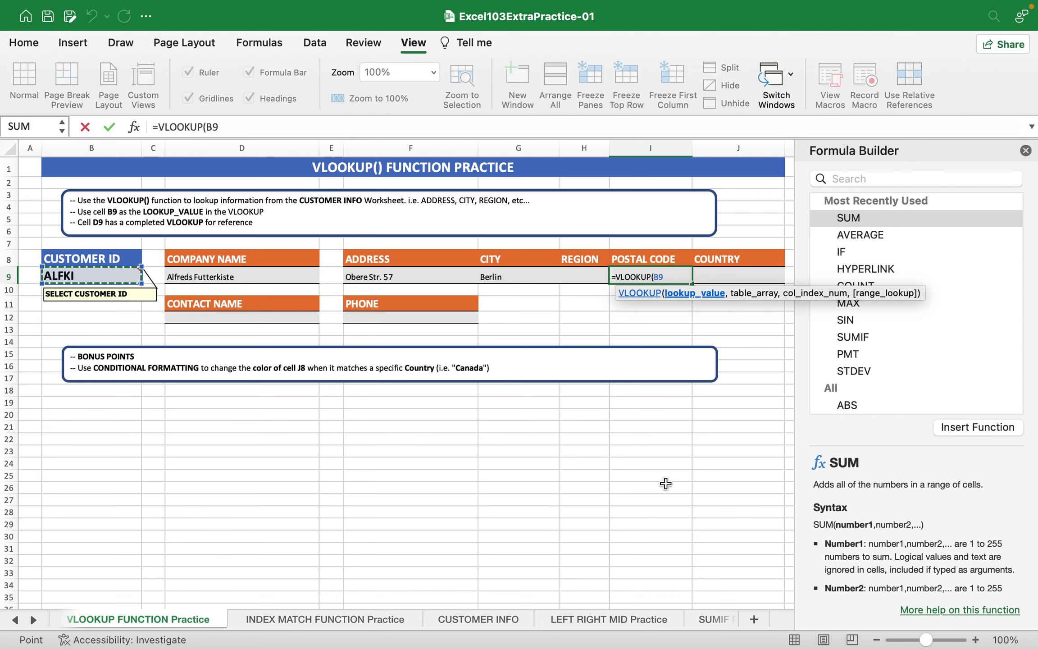
{"action": "left_click", "coordinate": [487, 620]}
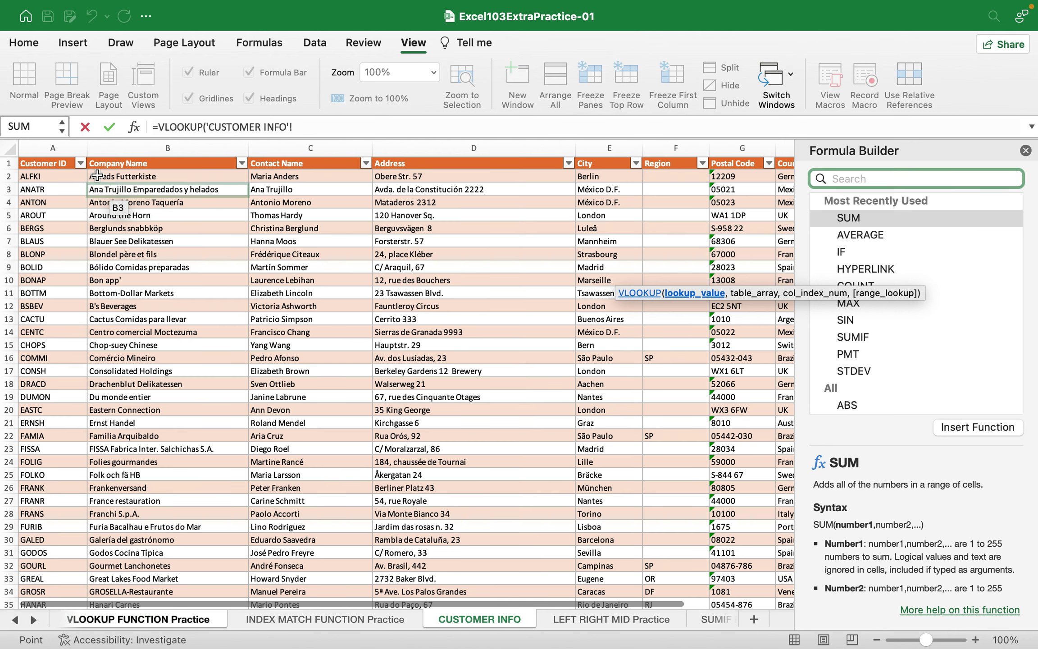
{"action": "left_click", "coordinate": [54, 162]}
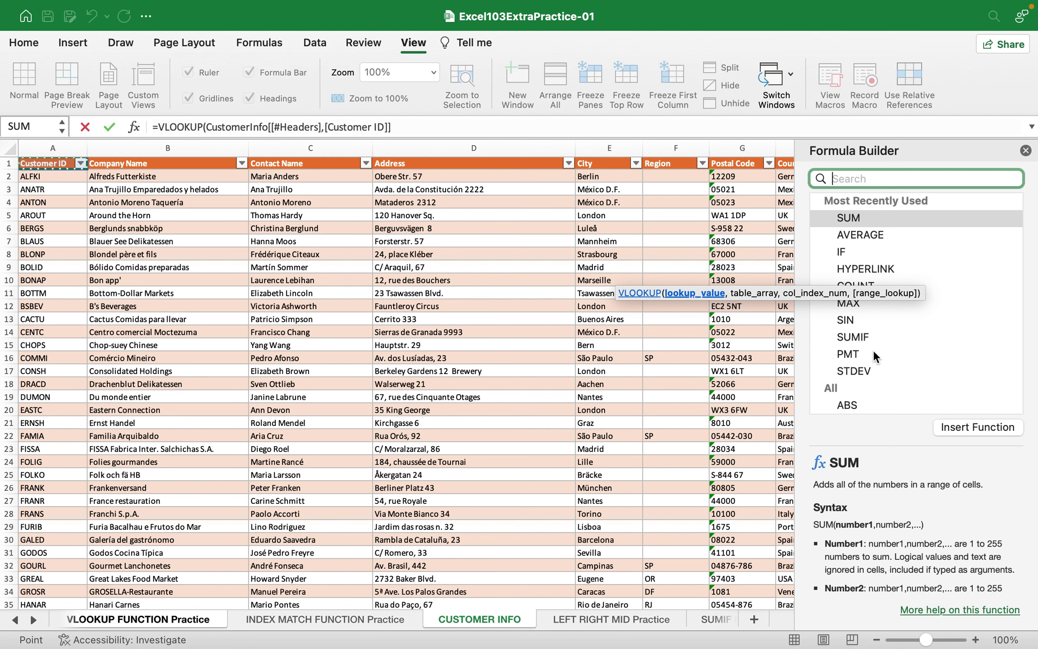
{"action": "left_click", "coordinate": [1025, 151]}
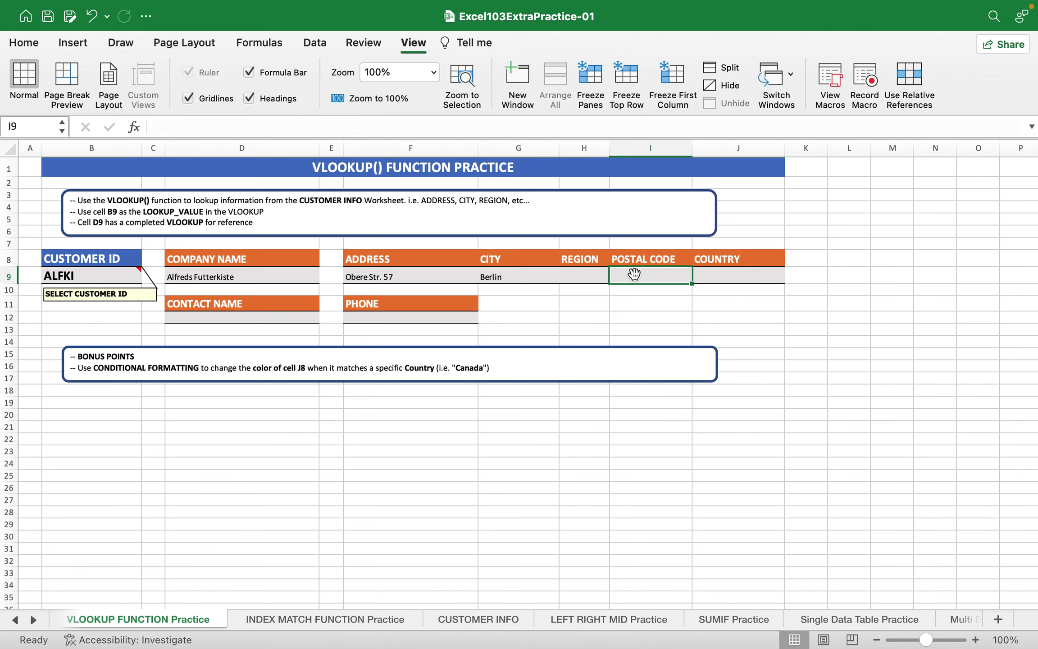
Start a VLOOKUP in the POSTAL CODE cell I9 with B9 as its lookup value
{"action": "type", "text": "=vl"}
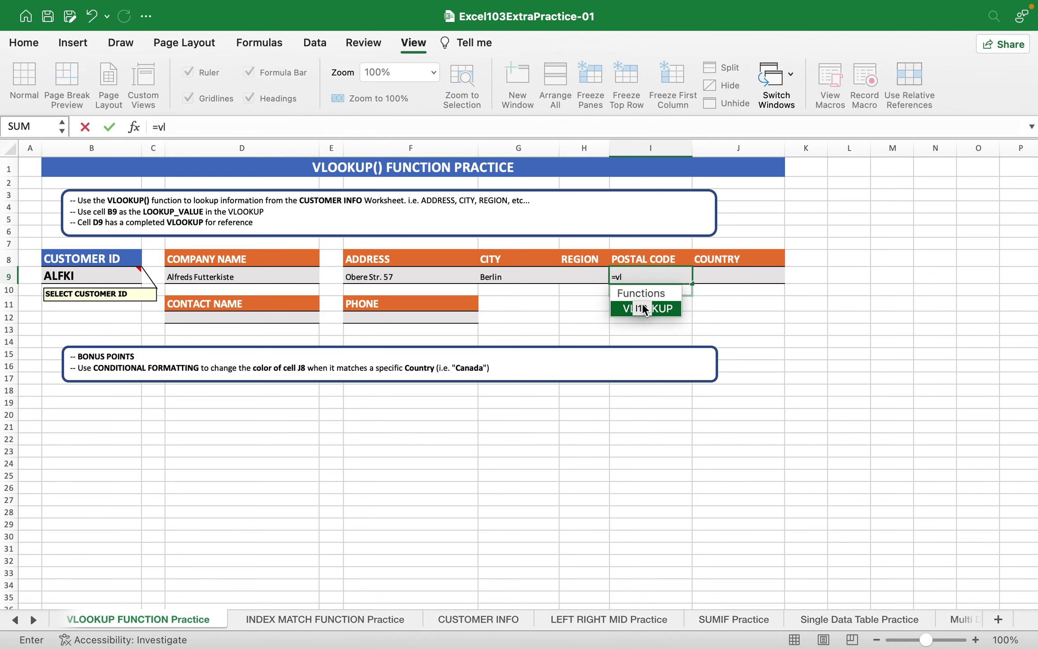
{"action": "left_click", "coordinate": [617, 310]}
{"action": "left_click", "coordinate": [627, 307]}
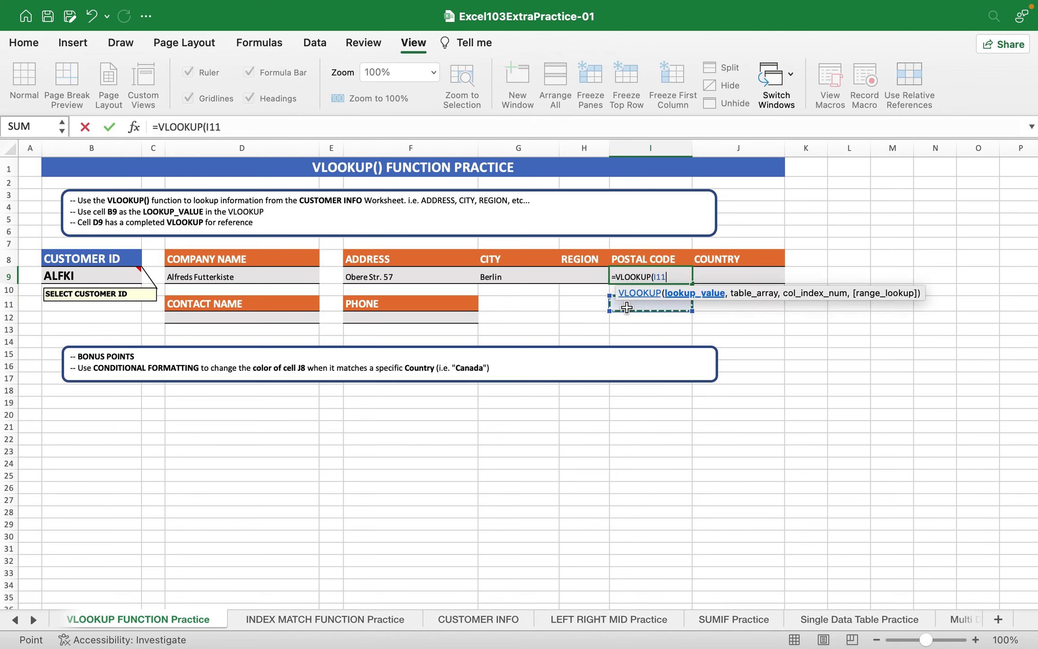
{"action": "key", "text": "BackSpace"}
{"action": "key", "text": "BackSpace"}
{"action": "key", "text": "BackSpace"}
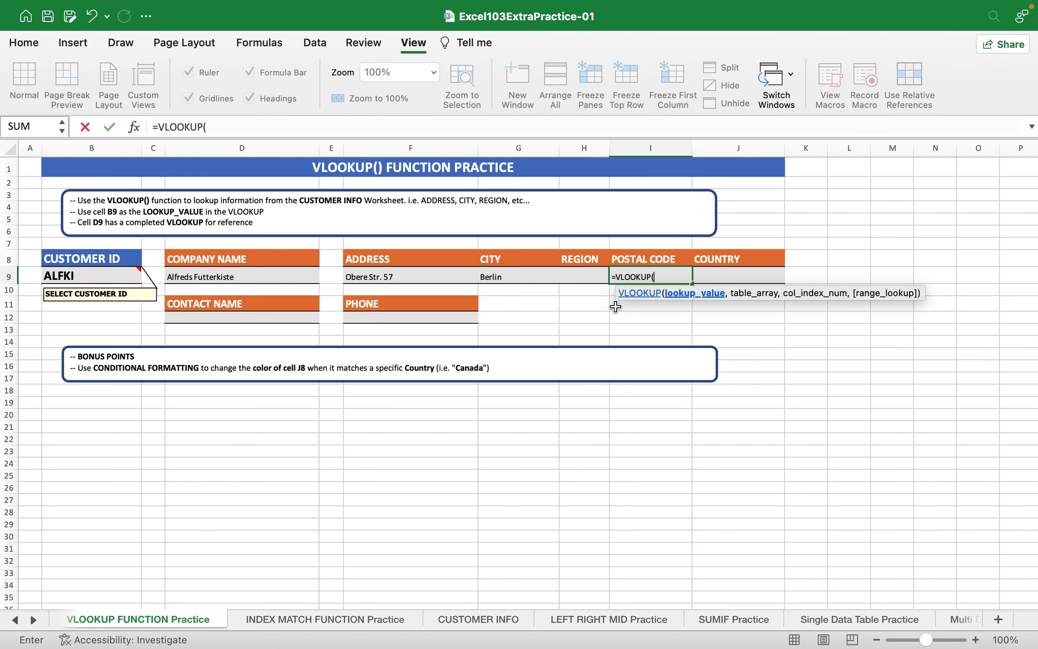
{"action": "left_click", "coordinate": [134, 127]}
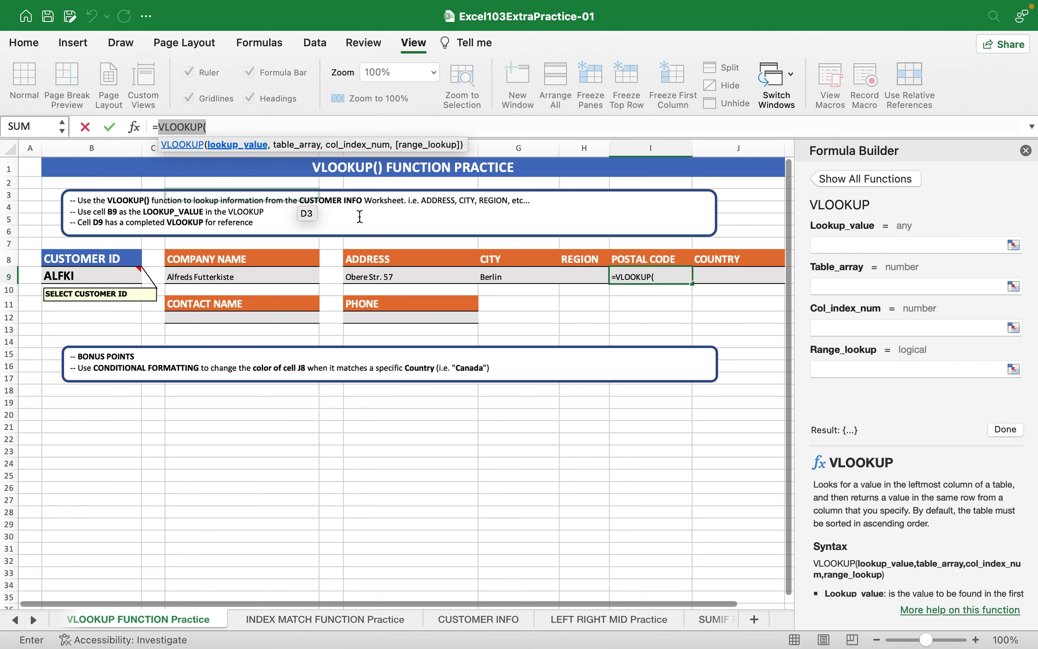
{"action": "left_click", "coordinate": [859, 251]}
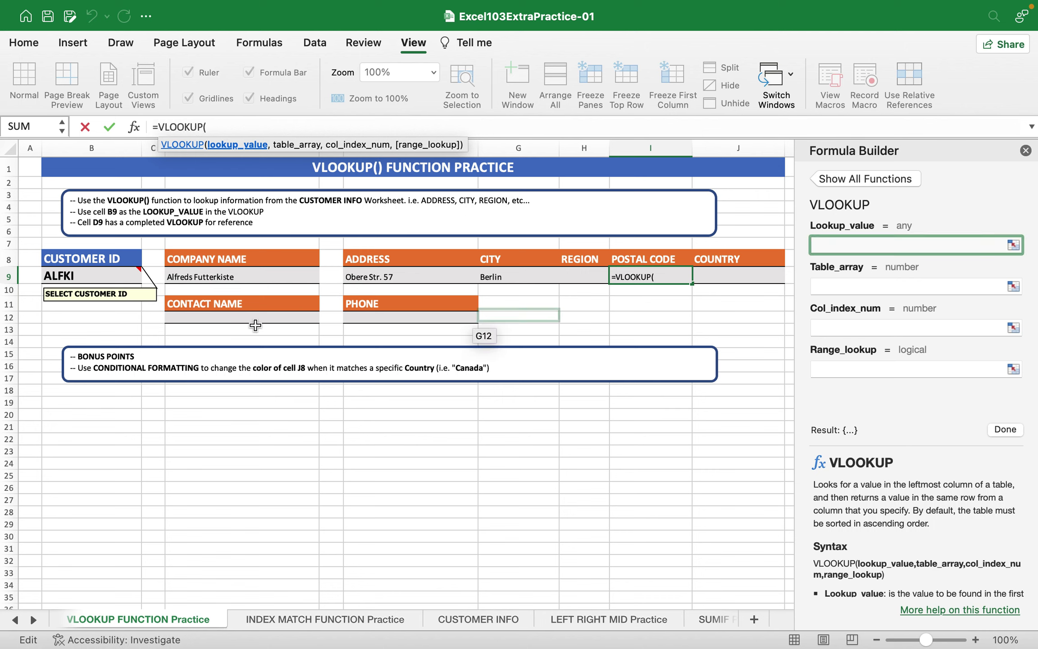
{"action": "left_click", "coordinate": [97, 276]}
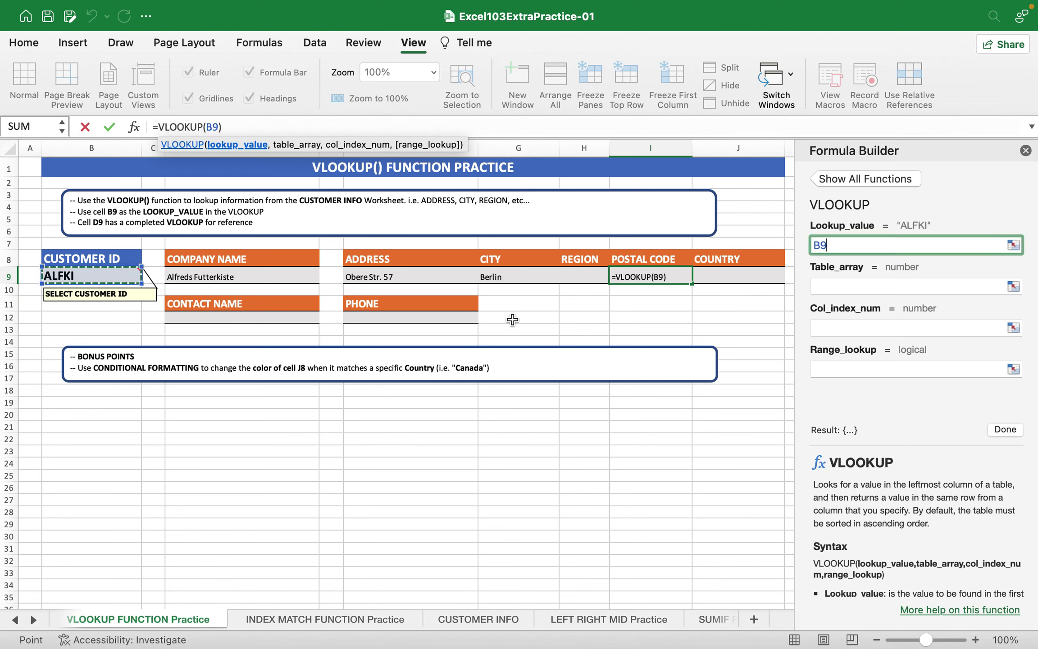
Set the postal code VLOOKUP's table array to the entire CustomerInfo table on the CUSTOMER INFO sheet, including headers
{"action": "left_click", "coordinate": [858, 285]}
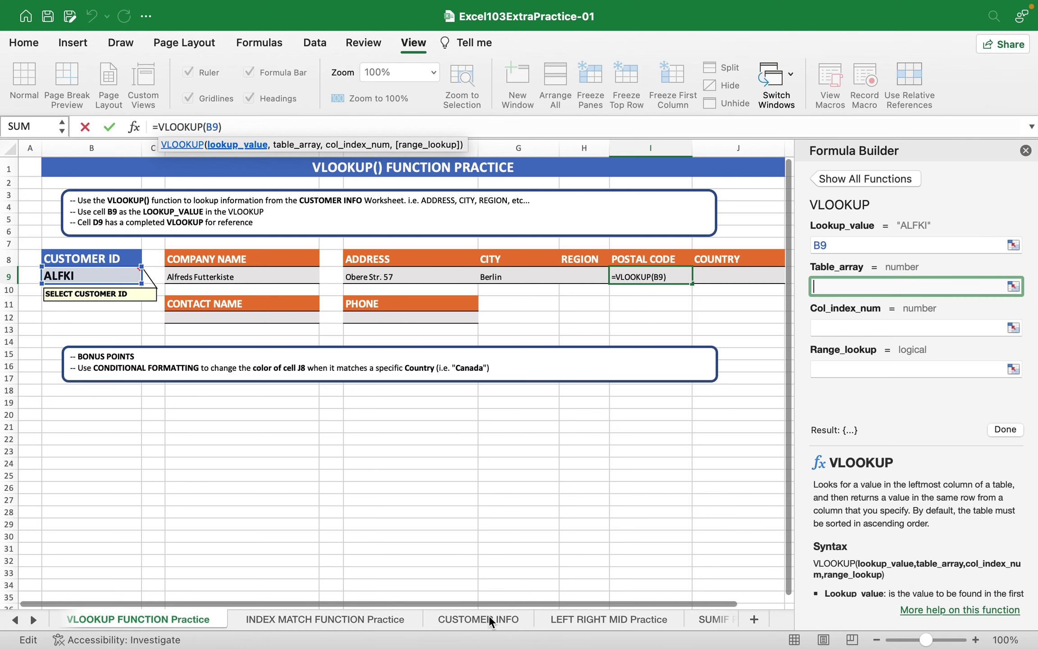
{"action": "left_click", "coordinate": [489, 617]}
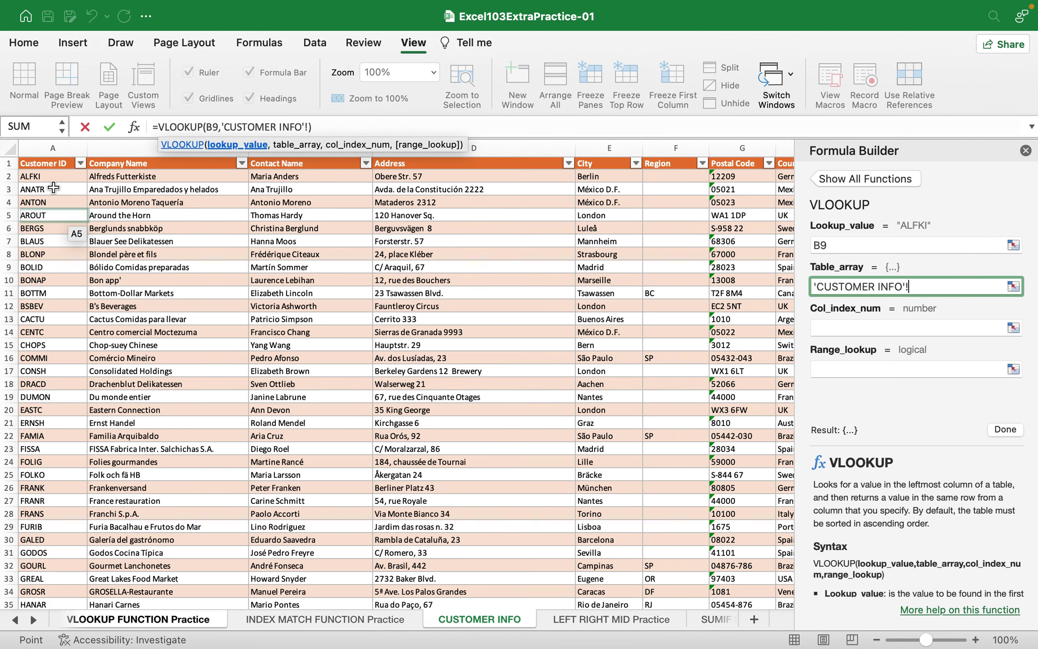
{"action": "left_click", "coordinate": [41, 165]}
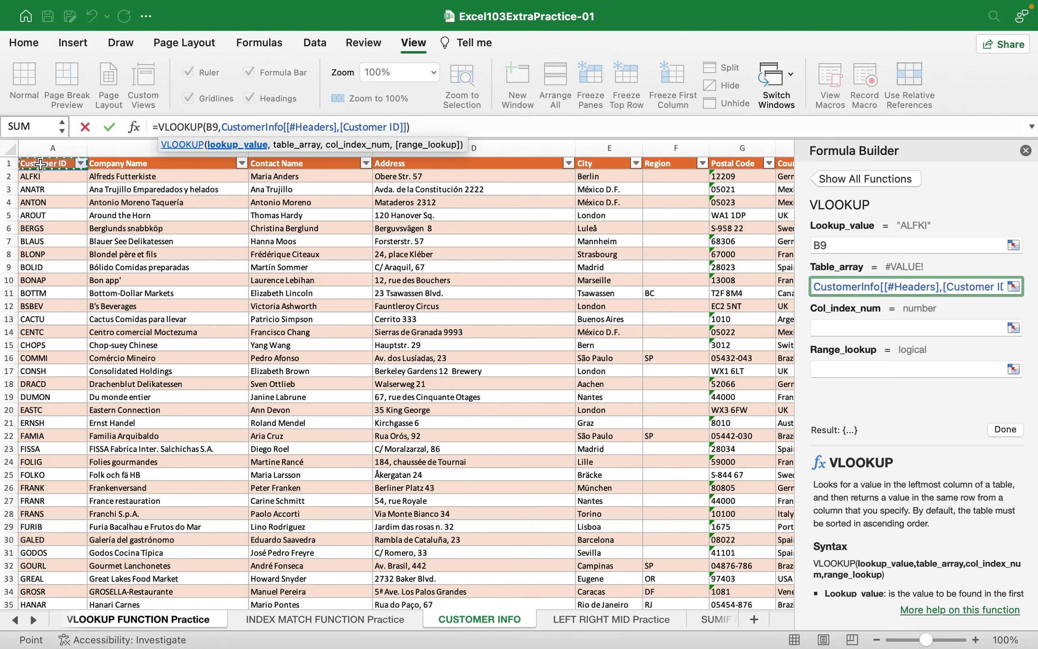
{"action": "left_click_drag", "start_coordinate": [41, 165], "coordinate": [639, 591]}
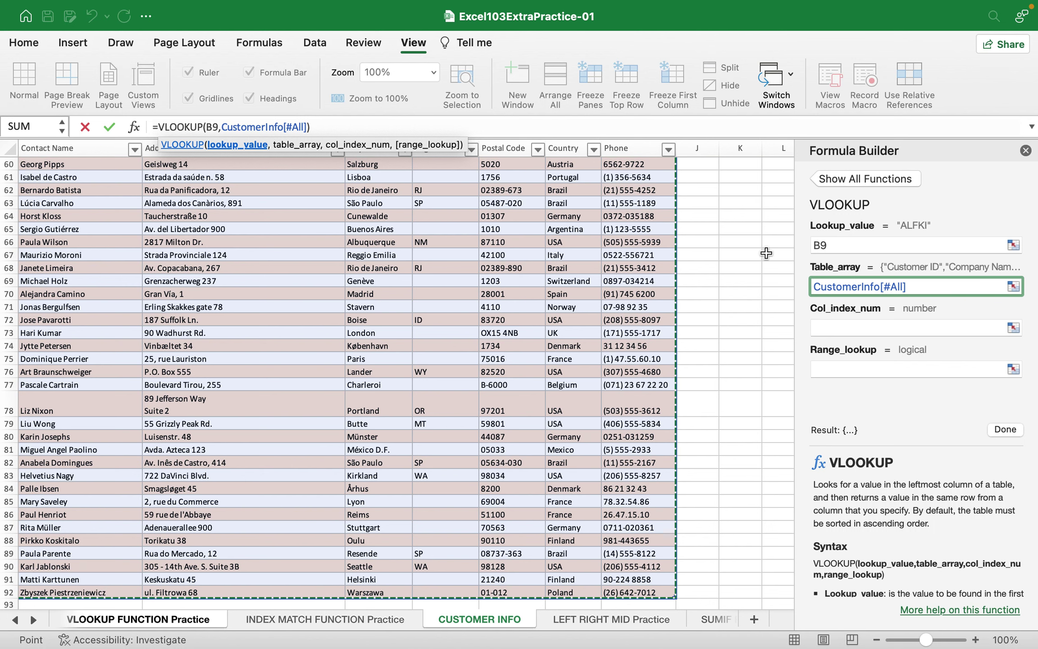
Check the column order on the CUSTOMER INFO sheet, set the postal code VLOOKUP's column index number to 7, and complete the formula
{"action": "left_click", "coordinate": [829, 325]}
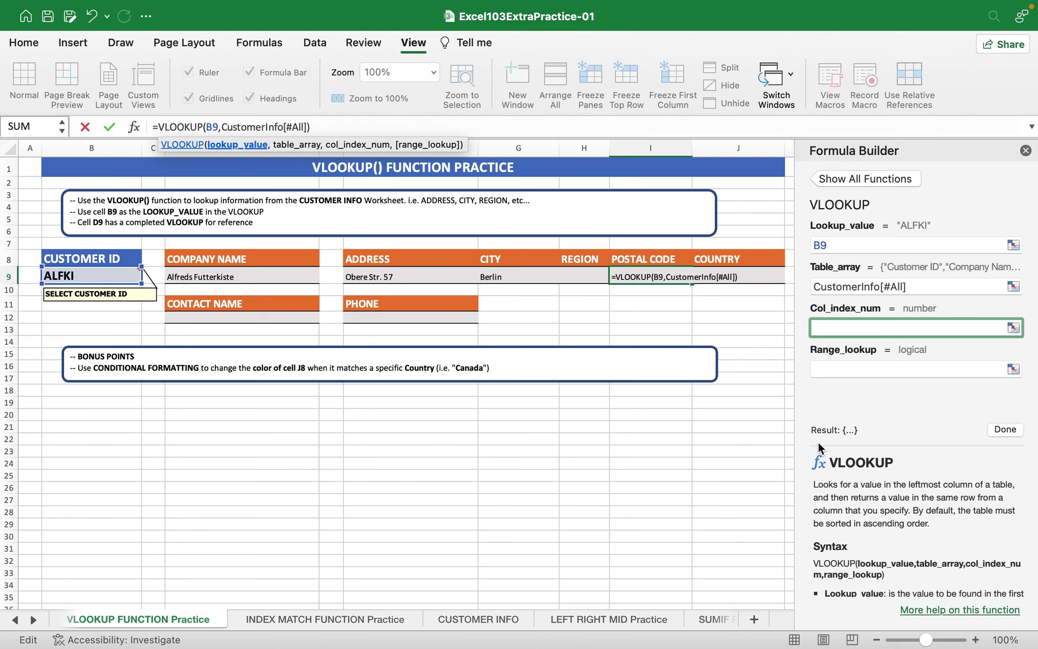
{"action": "left_click", "coordinate": [502, 620]}
{"action": "scroll", "coordinate": [448, 478], "scroll_direction": "up", "scroll_amount": 15}
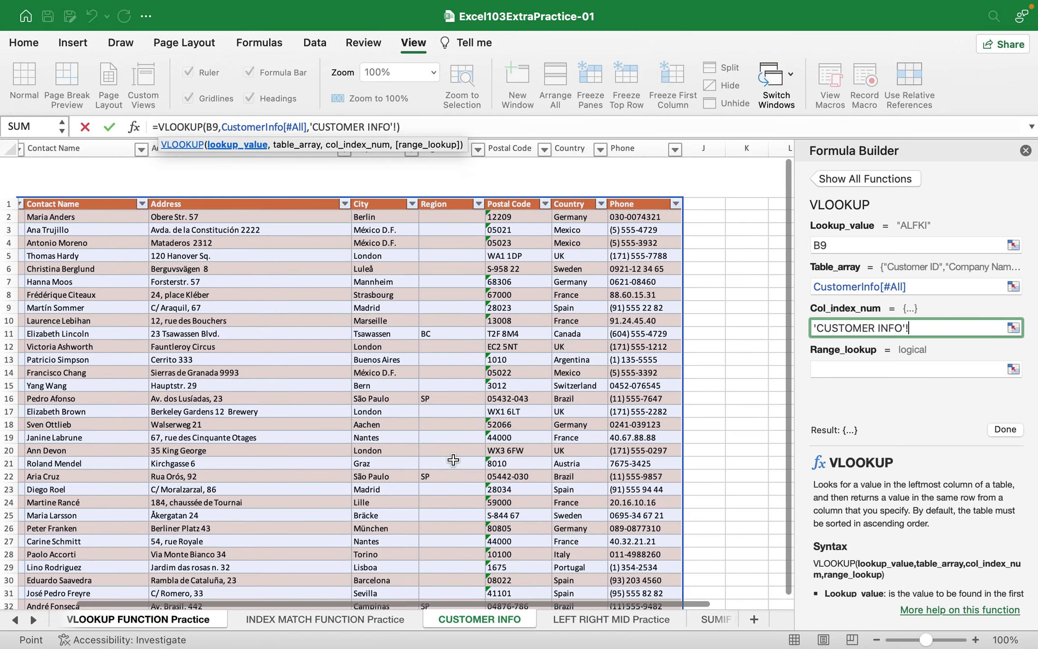
{"action": "scroll", "coordinate": [453, 460], "scroll_direction": "left", "scroll_amount": 5}
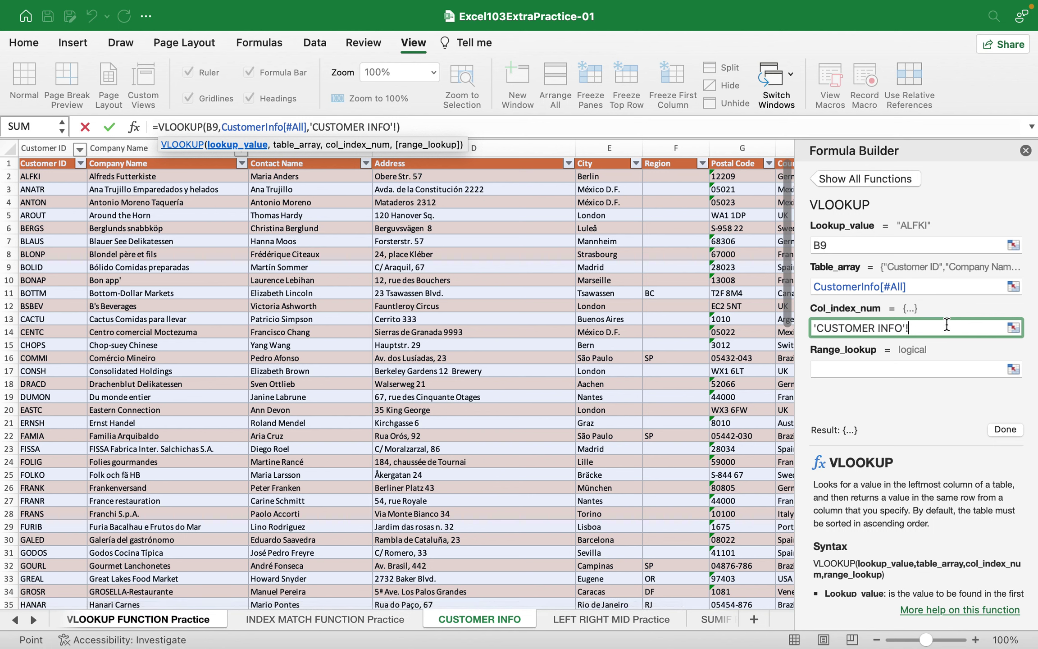
{"action": "left_click_drag", "start_coordinate": [938, 328], "coordinate": [774, 329]}
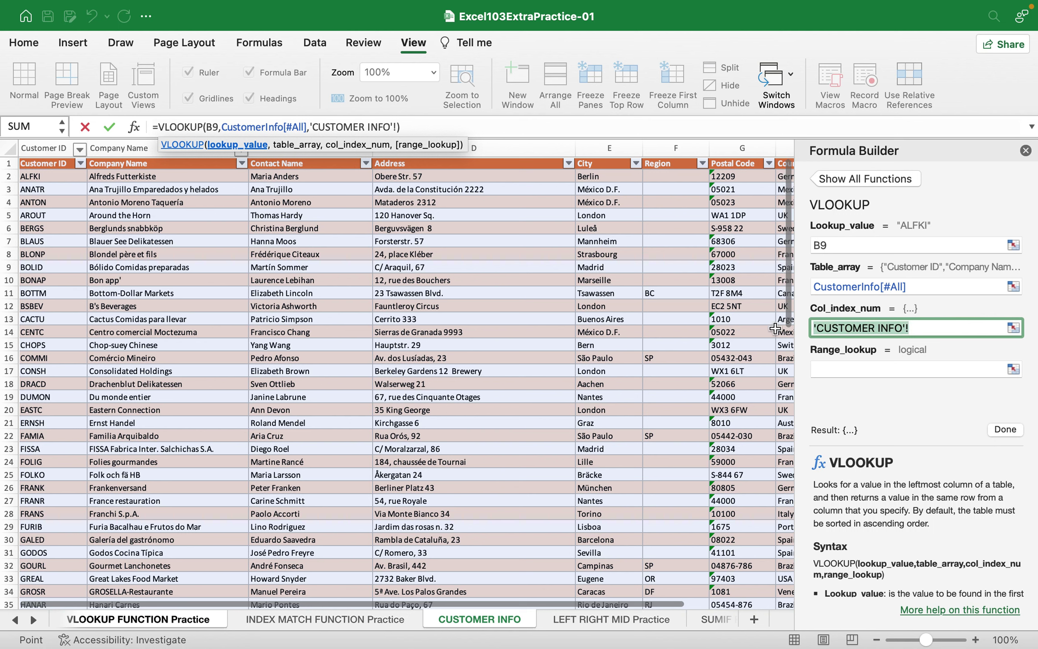
{"action": "type", "text": "7"}
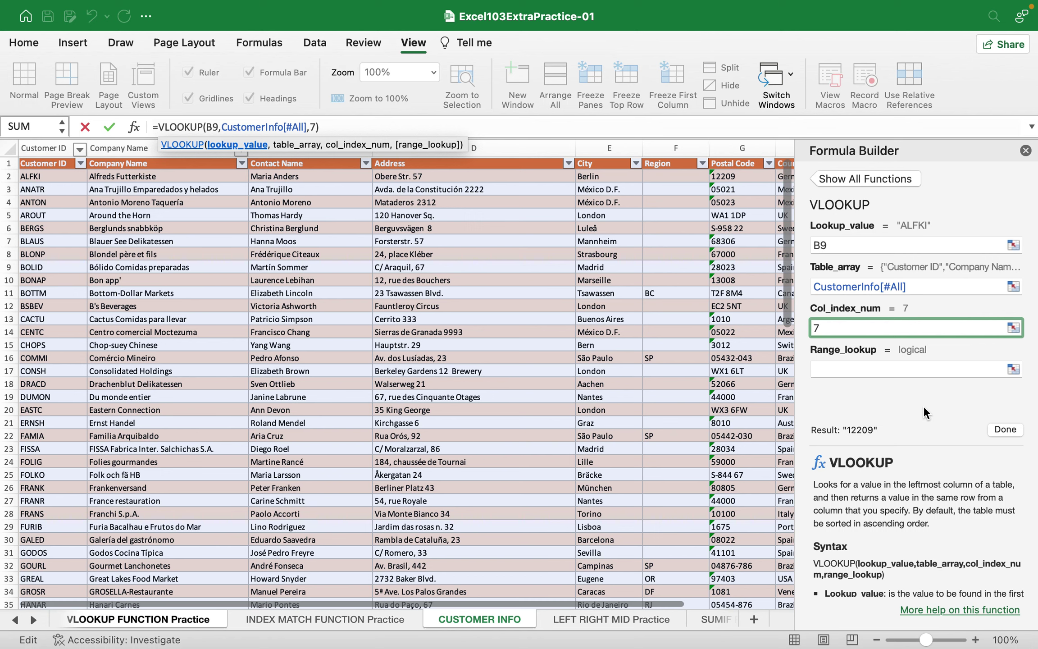
{"action": "left_click", "coordinate": [1004, 429]}
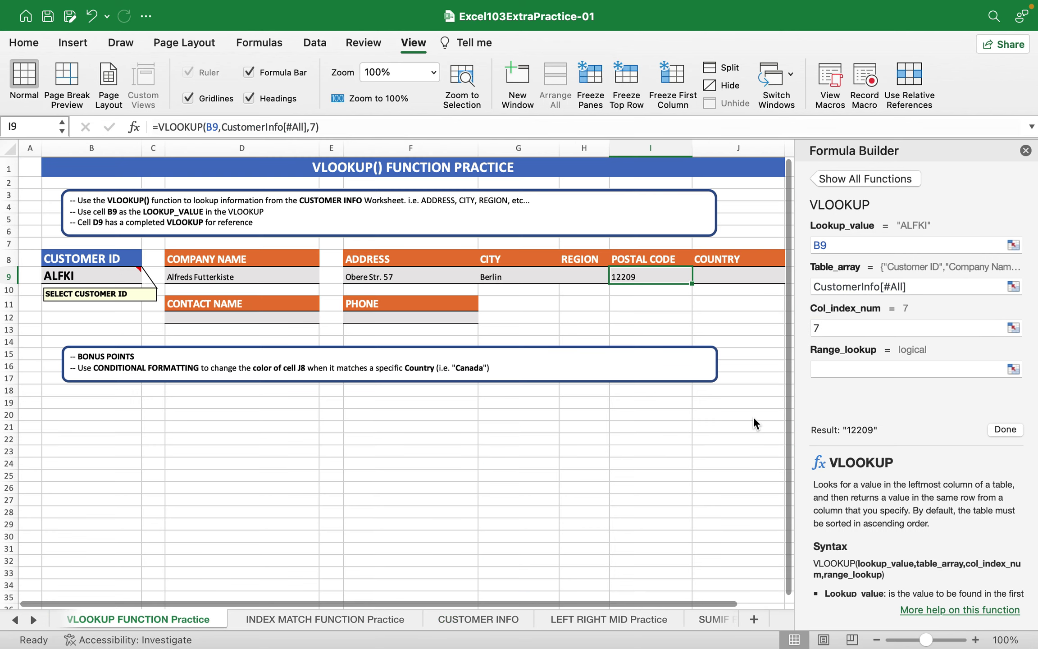
Start a VLOOKUP in the COUNTRY cell J9 with B9 as its lookup value and open its function arguments
{"action": "scroll", "coordinate": [626, 337], "scroll_direction": "right", "scroll_amount": 3}
{"action": "scroll", "coordinate": [626, 337], "scroll_direction": "left", "scroll_amount": 3}
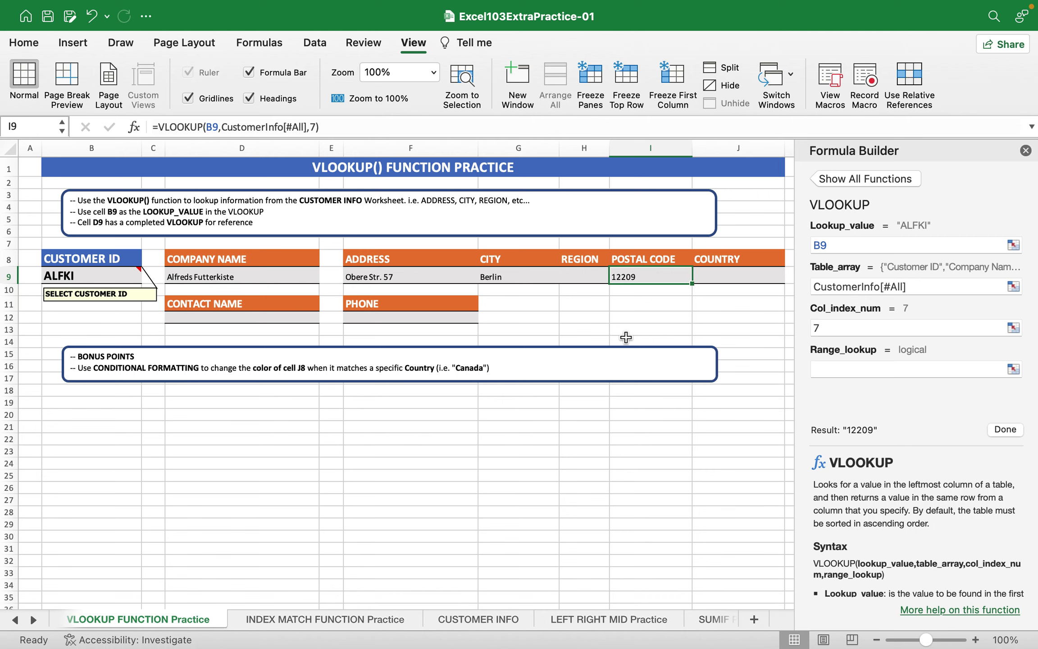
{"action": "left_click", "coordinate": [717, 277]}
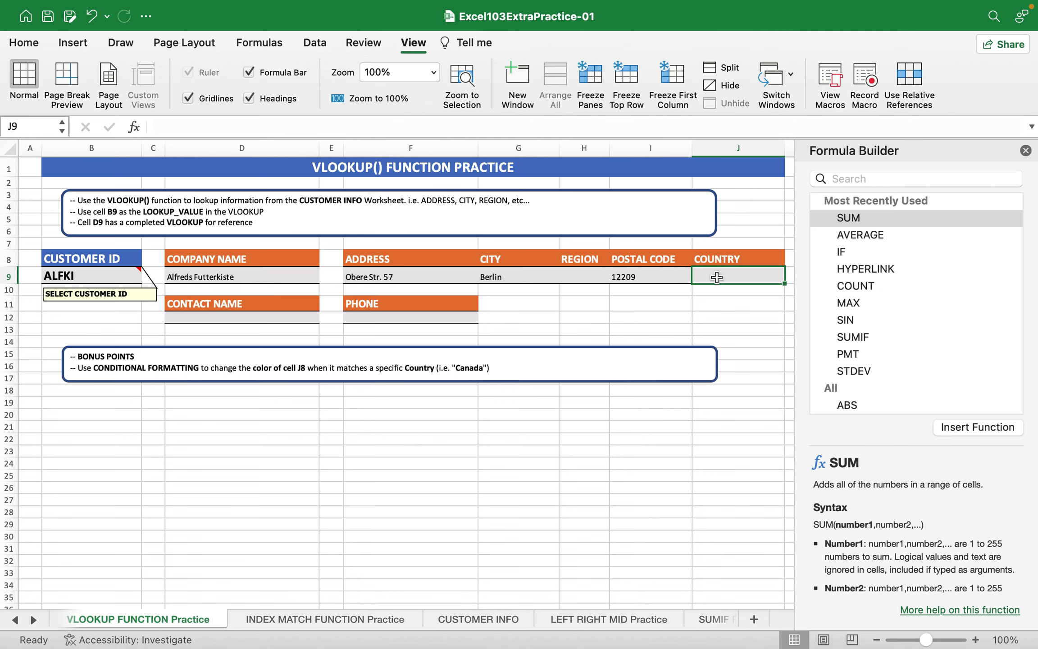
{"action": "type", "text": "=vloo"}
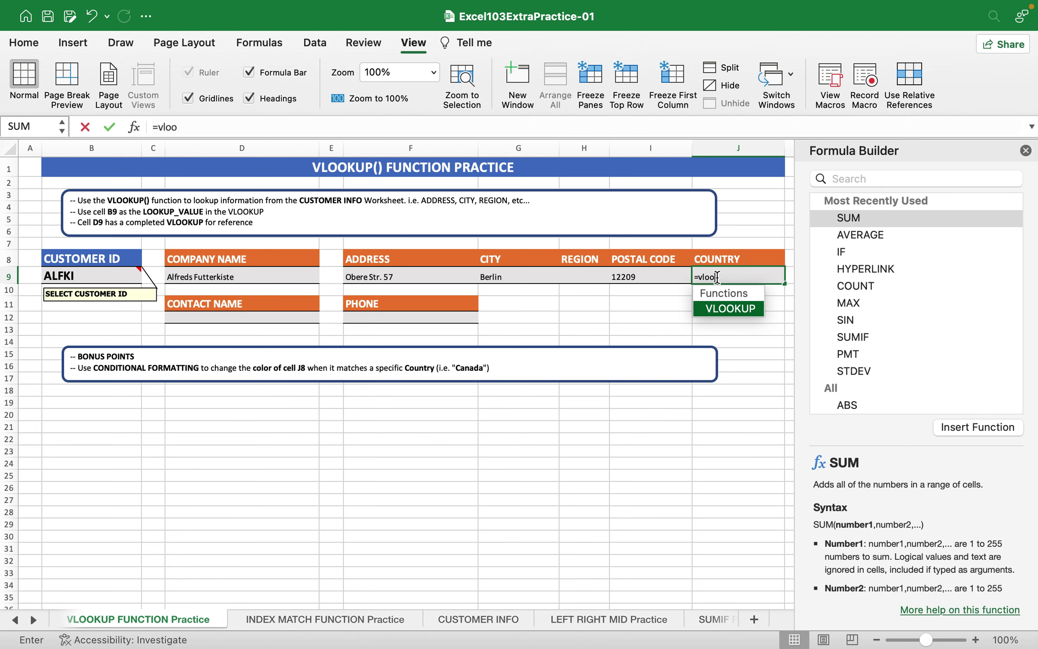
{"action": "double_click", "coordinate": [726, 306]}
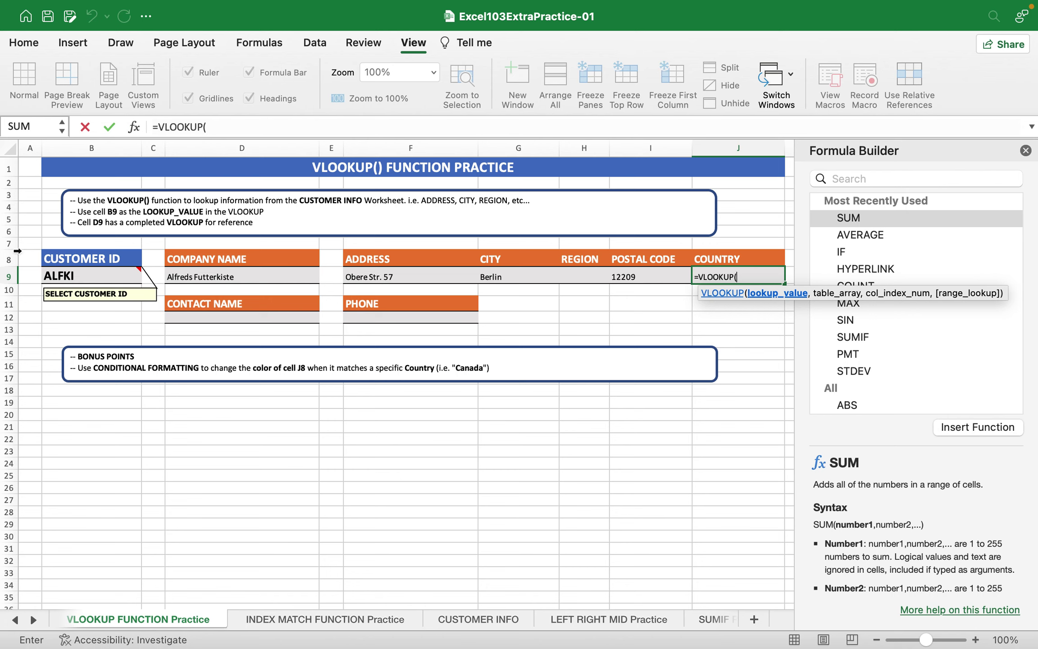
{"action": "left_click", "coordinate": [70, 274]}
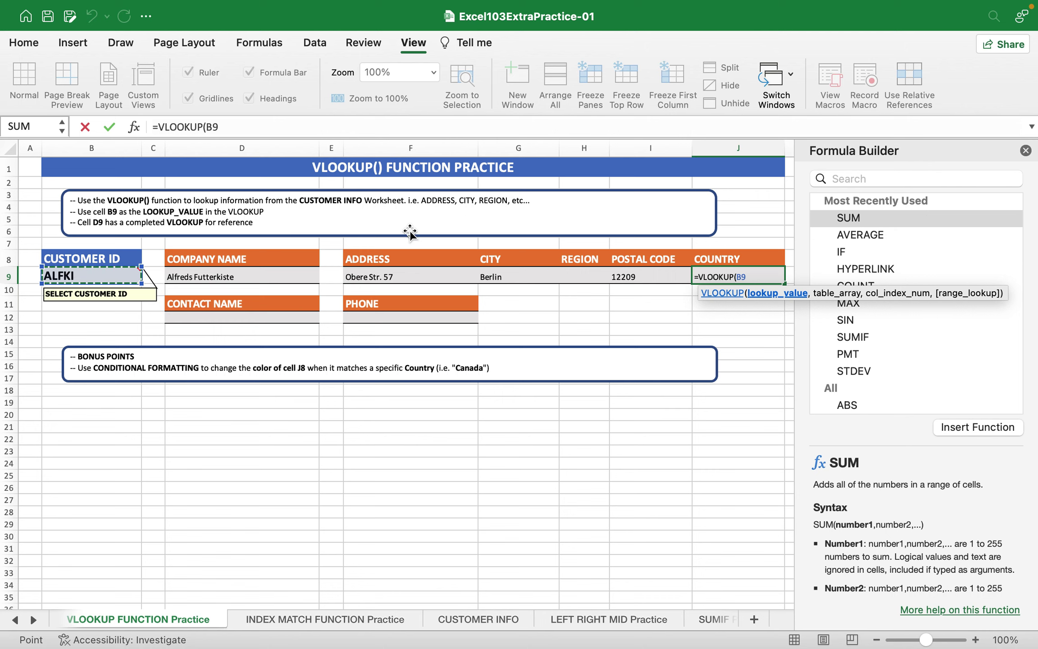
{"action": "left_click", "coordinate": [133, 127]}
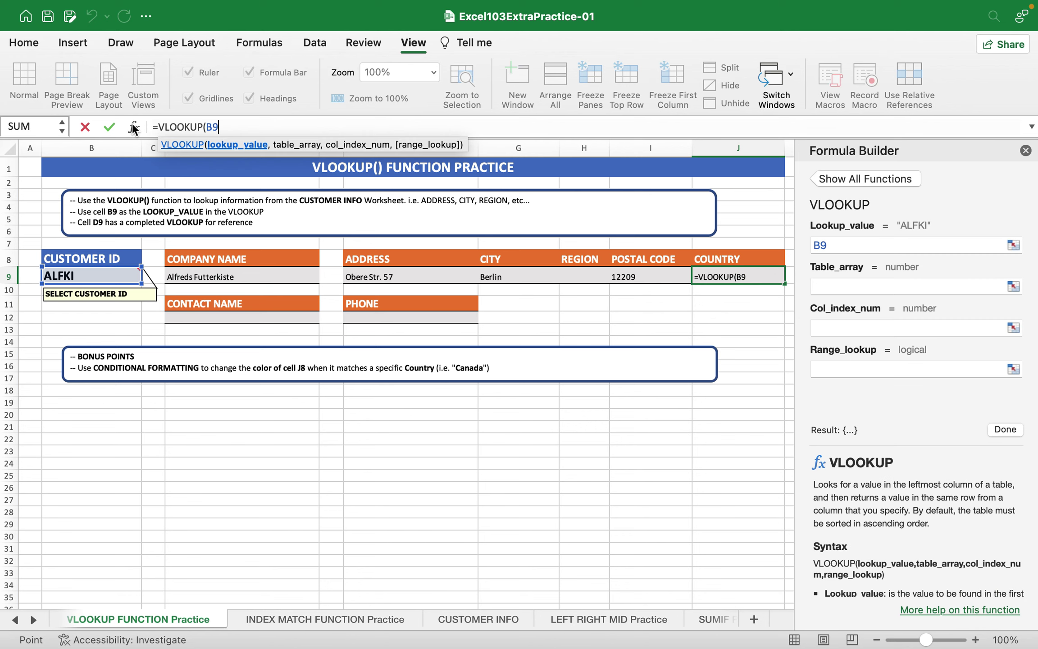
Set the country VLOOKUP's table array to columns A:I of the CUSTOMER INFO sheet
{"action": "left_click", "coordinate": [898, 289]}
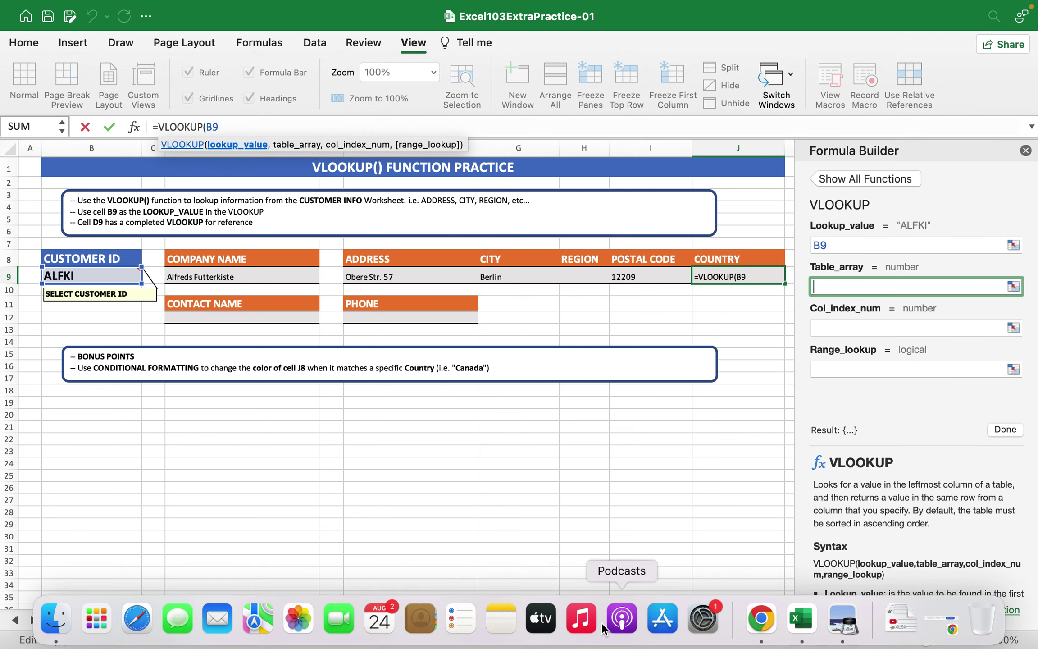
{"action": "left_click", "coordinate": [486, 617]}
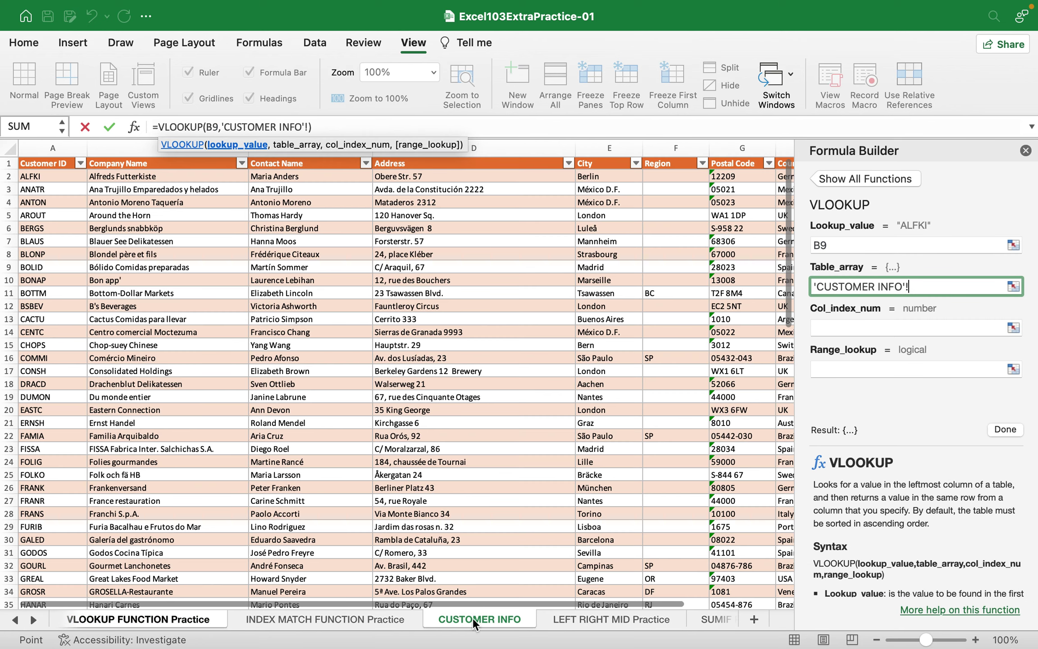
{"action": "left_click", "coordinate": [56, 160]}
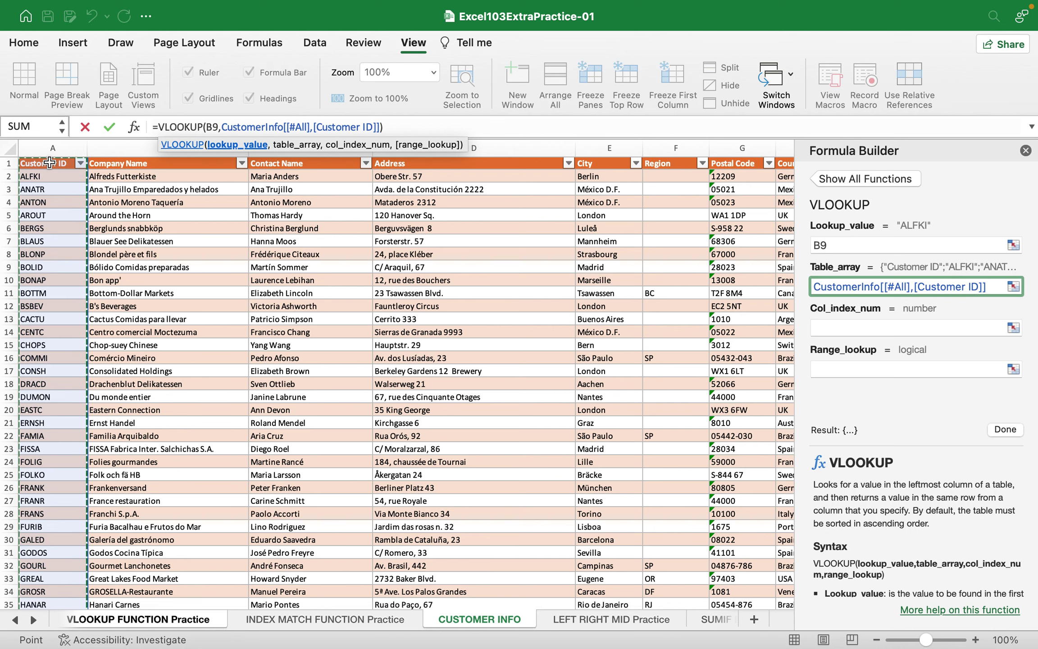
{"action": "key", "text": "super+shift+Right"}
{"action": "key", "text": "super+shift+Down"}
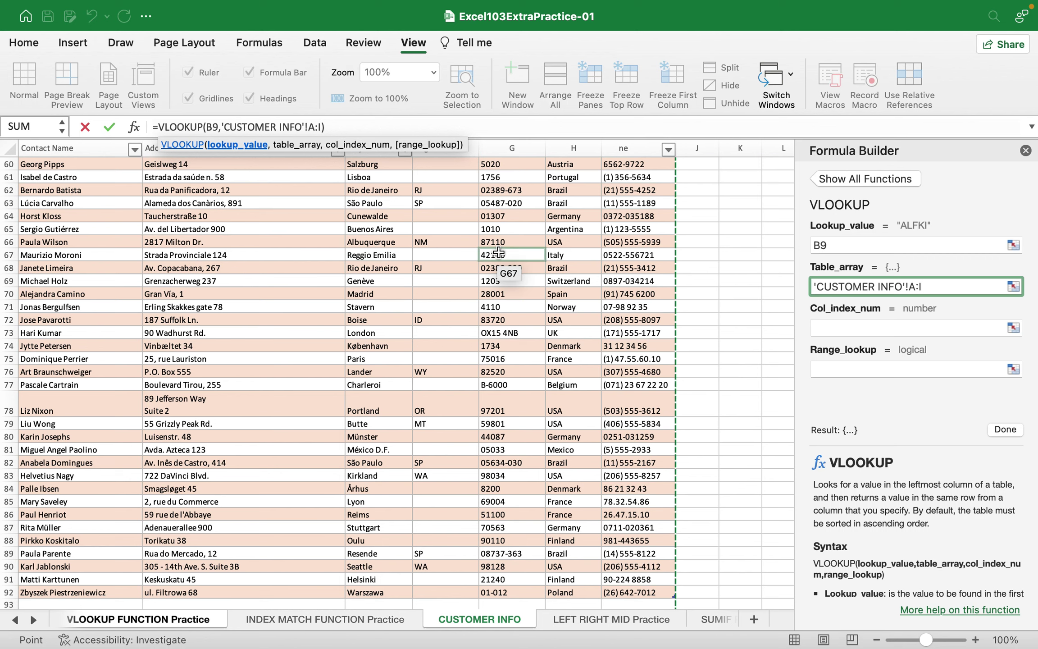
Check the Country column's position on the CUSTOMER INFO sheet, set the country VLOOKUP's column index number to 8, and complete the formula
{"action": "left_click", "coordinate": [824, 329]}
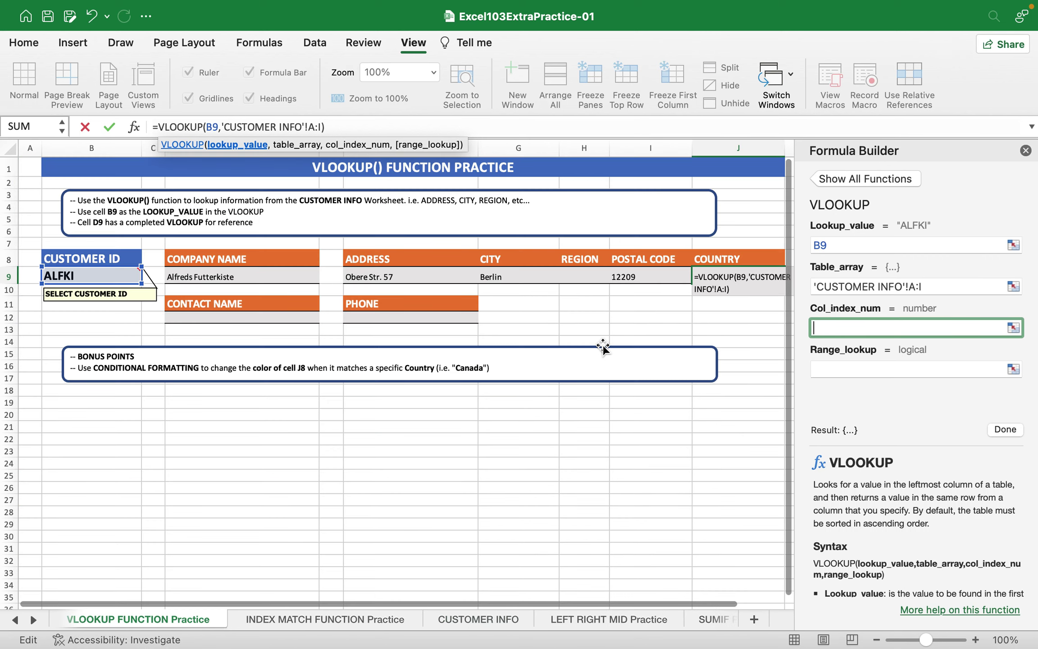
{"action": "left_click", "coordinate": [477, 619]}
{"action": "scroll", "coordinate": [301, 331], "scroll_direction": "up", "scroll_amount": 4}
{"action": "scroll", "coordinate": [302, 332], "scroll_direction": "up", "scroll_amount": 10}
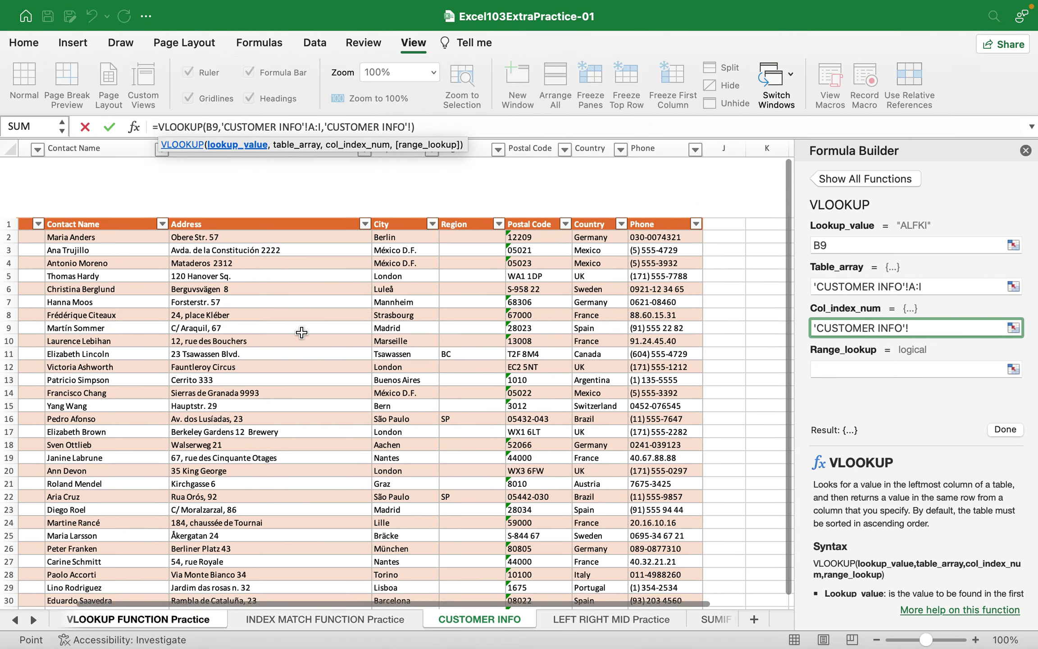
{"action": "left_click", "coordinate": [434, 274]}
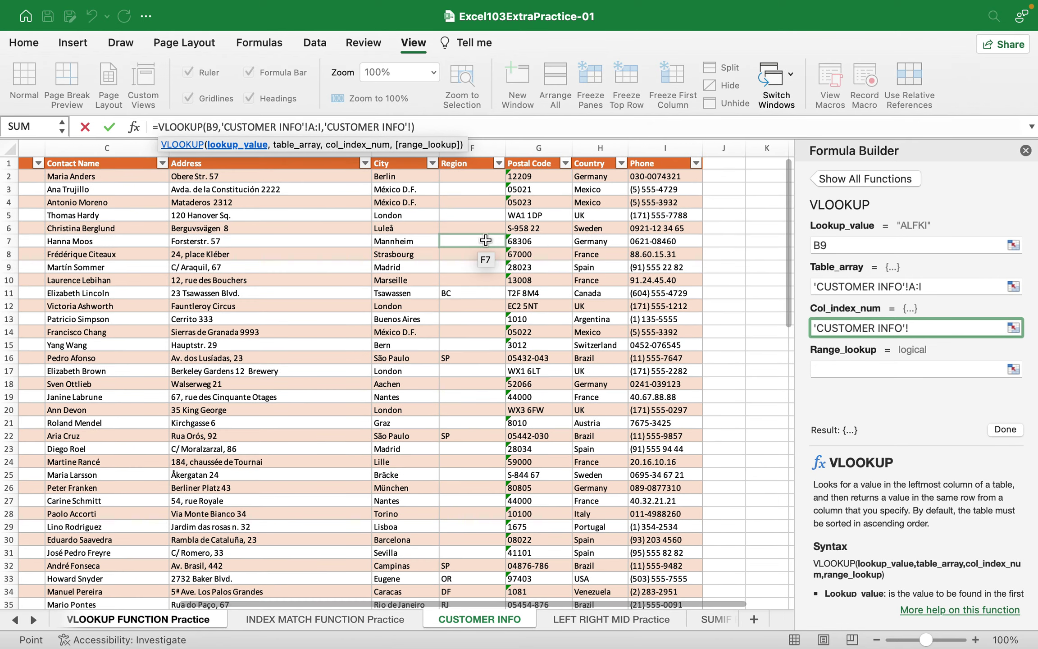
{"action": "scroll", "coordinate": [451, 238], "scroll_direction": "left", "scroll_amount": 5}
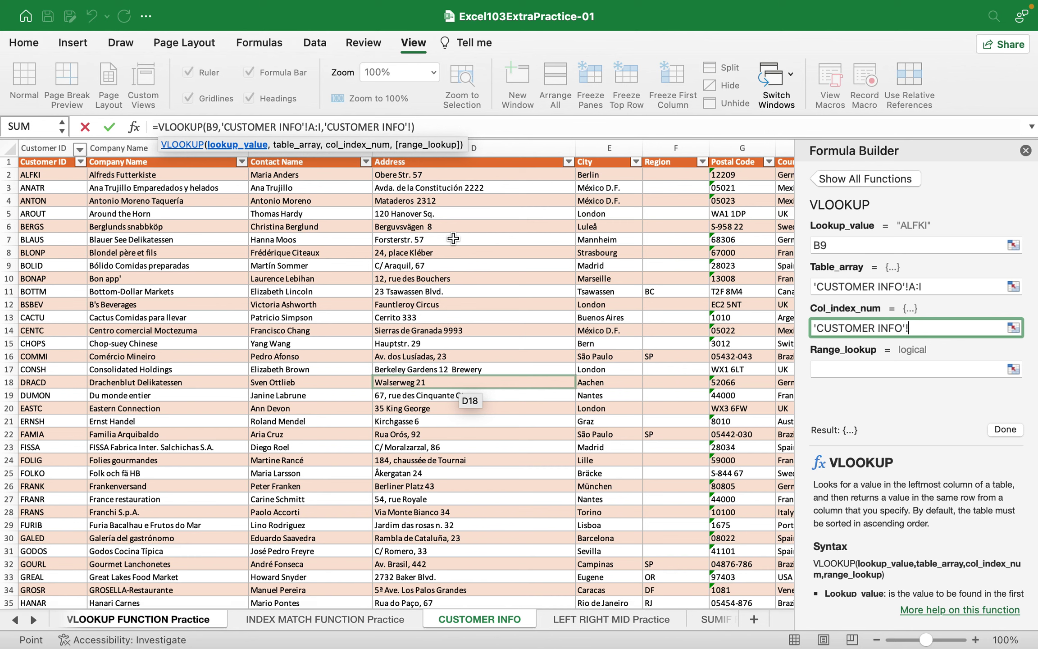
{"action": "scroll", "coordinate": [453, 238], "scroll_direction": "right", "scroll_amount": 3}
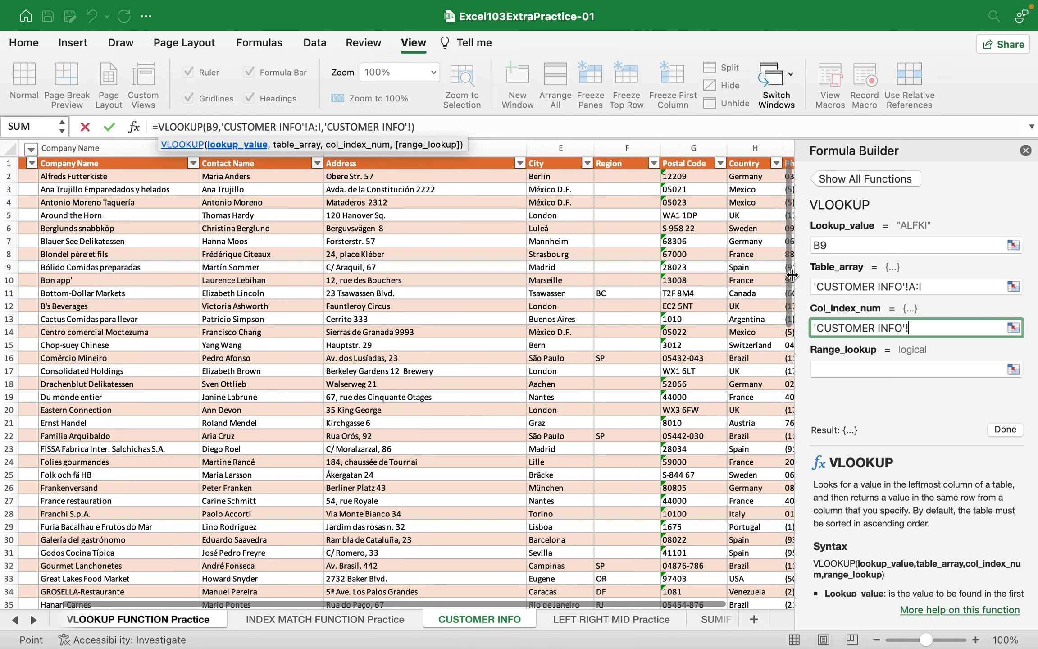
{"action": "left_click_drag", "start_coordinate": [926, 324], "coordinate": [813, 327]}
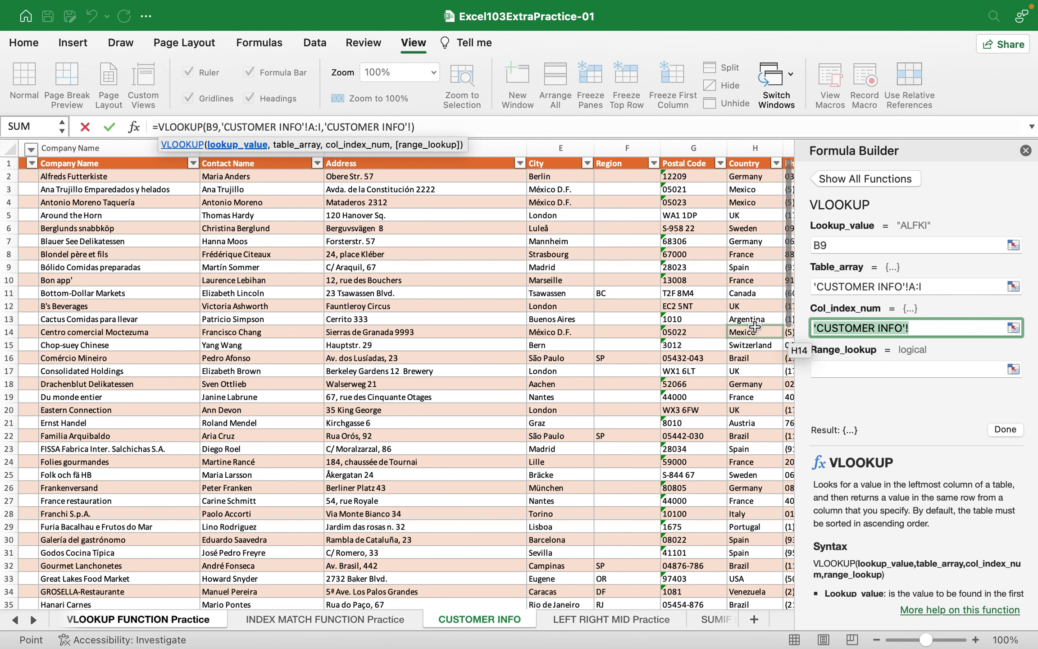
{"action": "type", "text": "8"}
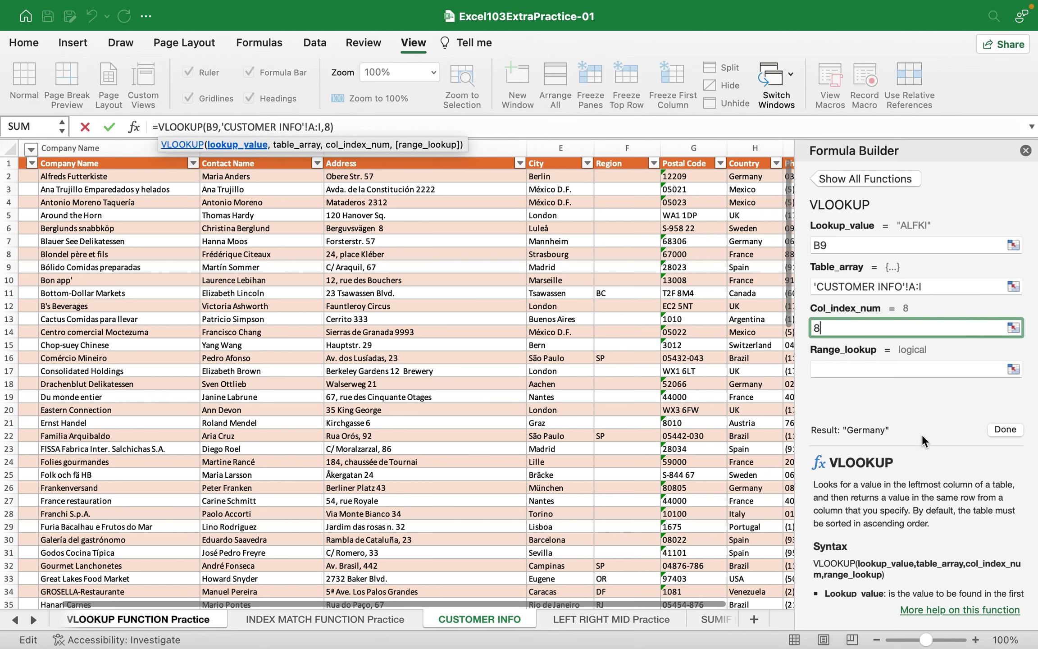
{"action": "left_click", "coordinate": [1008, 430]}
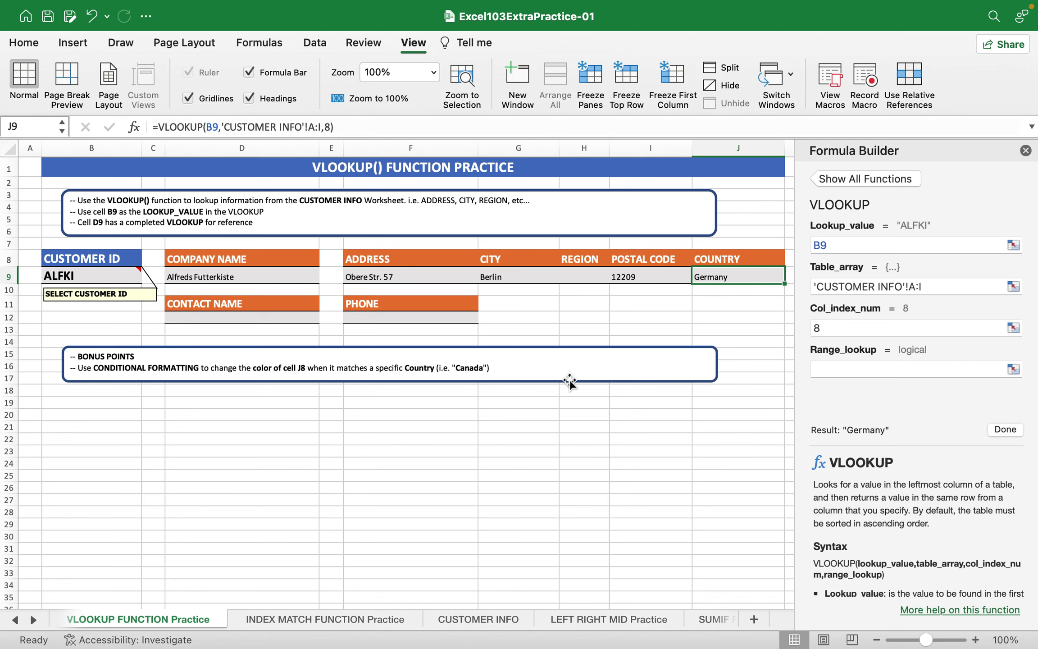
Start a VLOOKUP in the CONTACT NAME cell D12 with B9 as its lookup value
{"action": "left_click", "coordinate": [223, 316]}
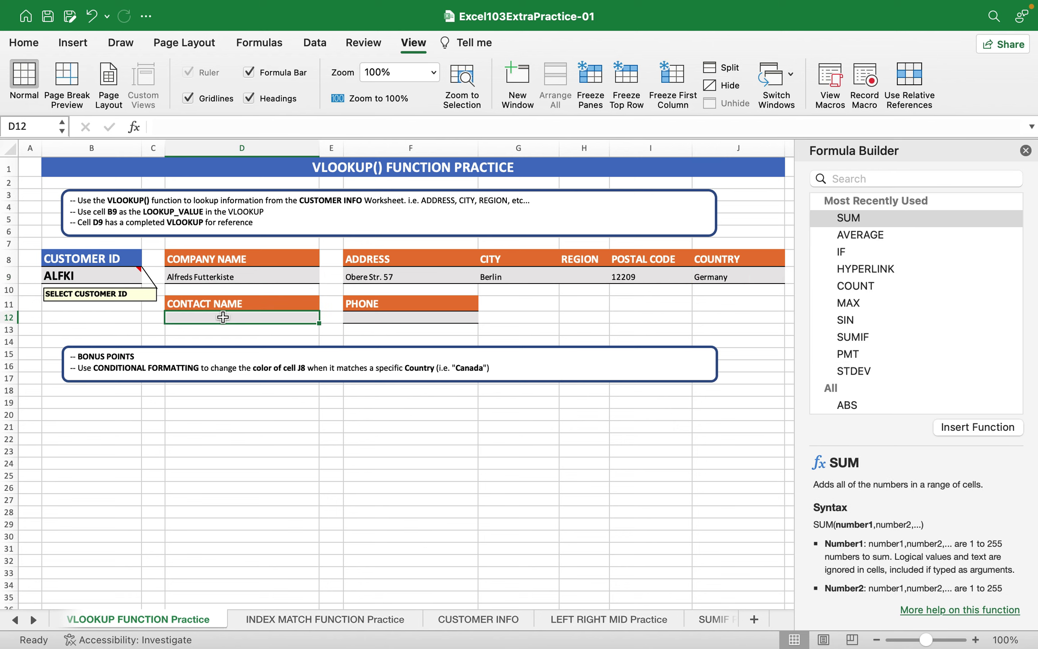
{"action": "type", "text": "=vlo"}
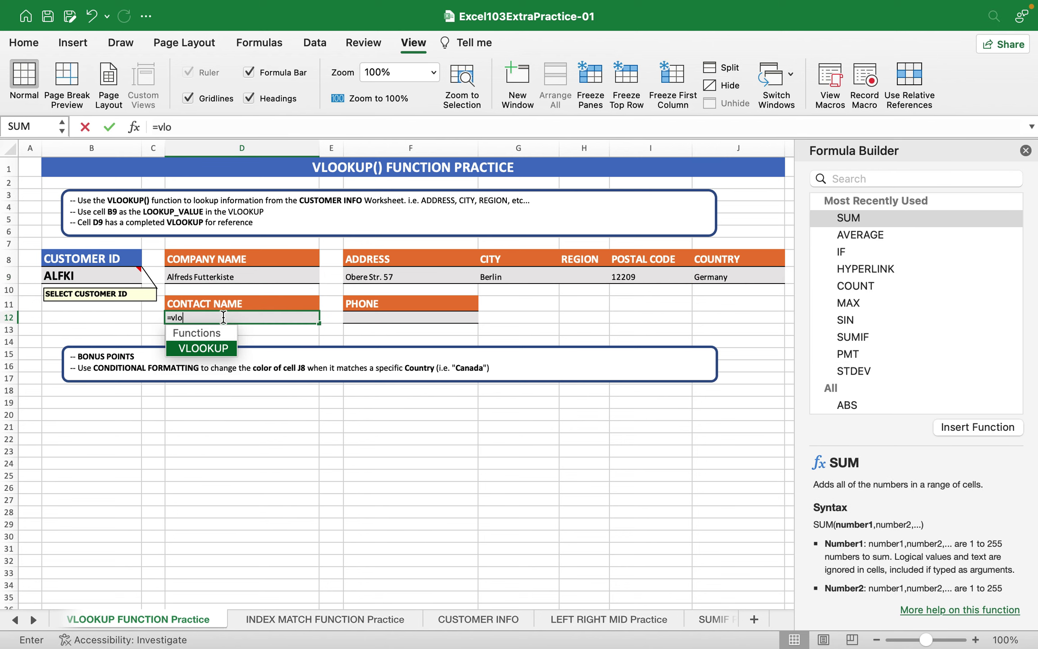
{"action": "double_click", "coordinate": [207, 349]}
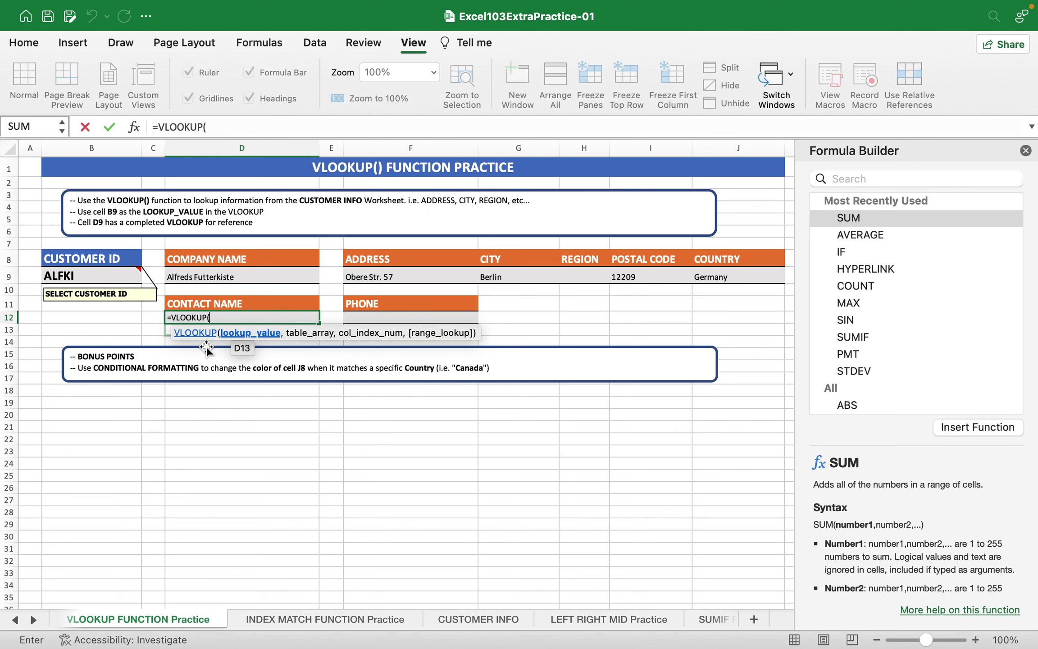
{"action": "left_click", "coordinate": [134, 127]}
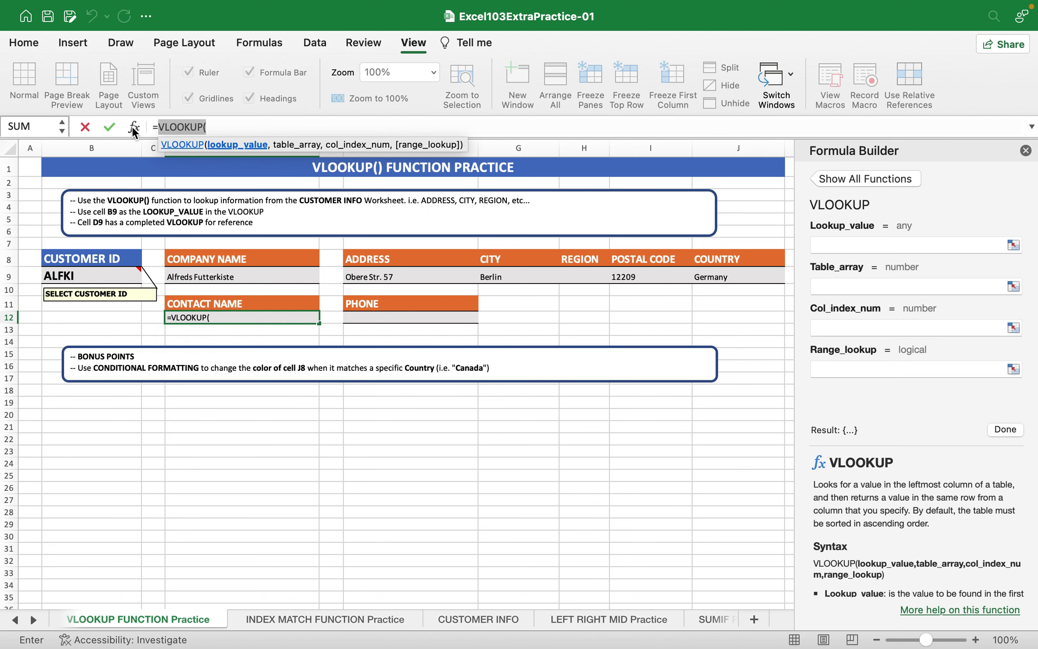
{"action": "left_click", "coordinate": [863, 246]}
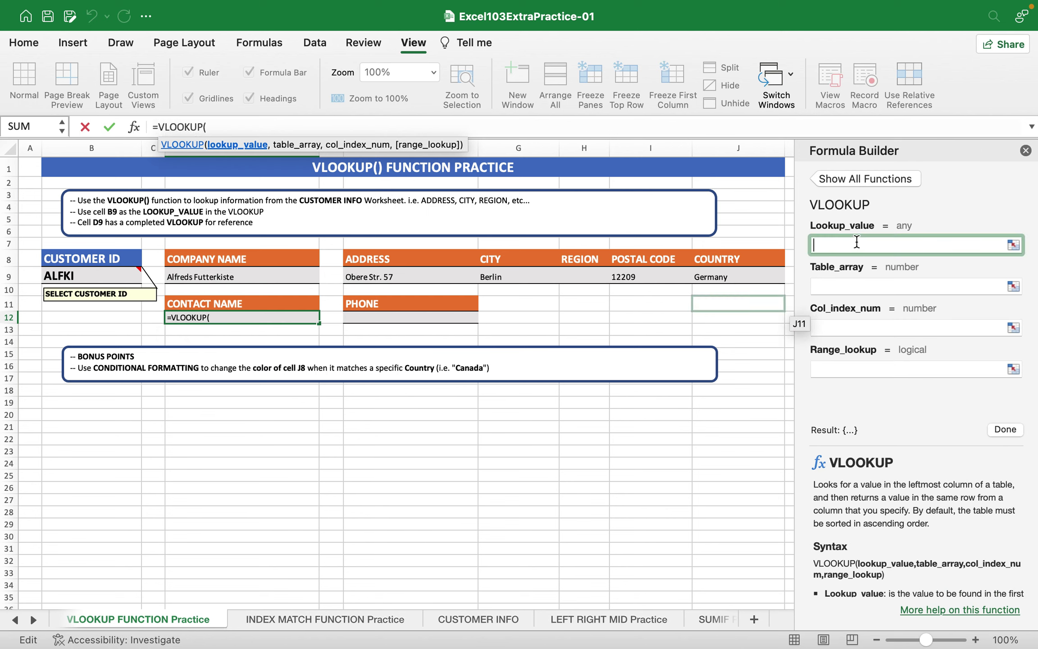
{"action": "left_click", "coordinate": [75, 258]}
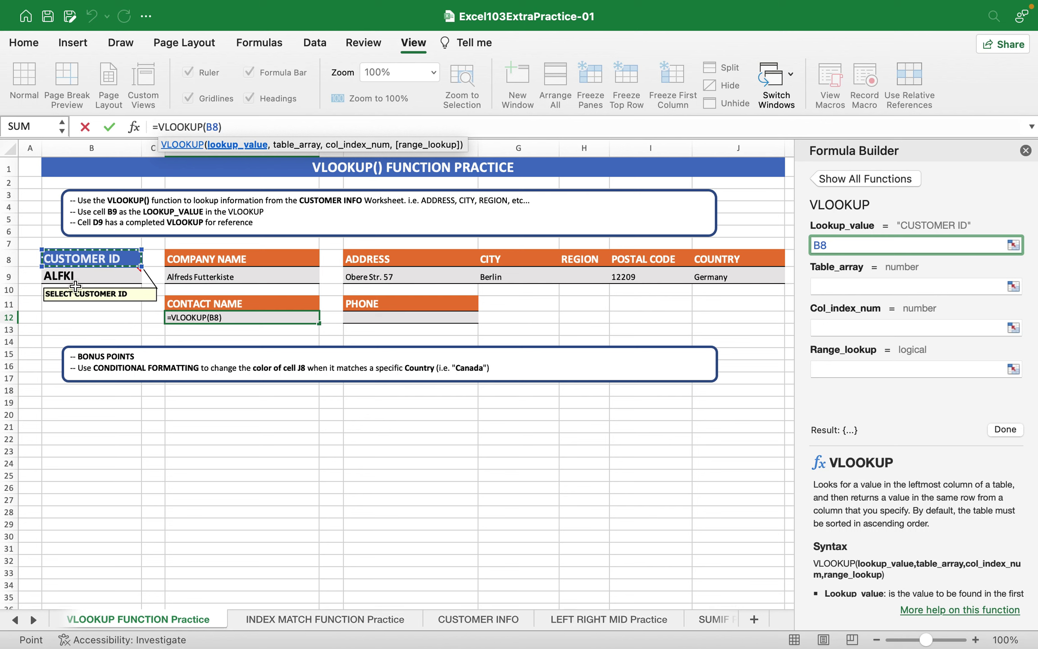
{"action": "left_click", "coordinate": [75, 276]}
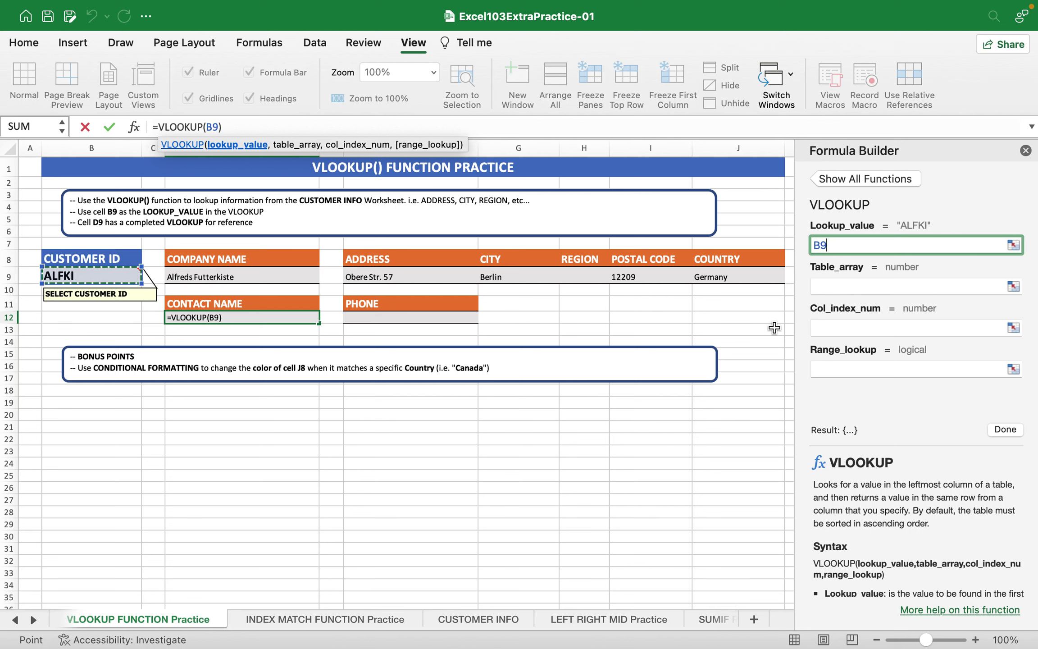
Set the contact name VLOOKUP's table array to the entire CustomerInfo table on the CUSTOMER INFO sheet, including headers
{"action": "left_click", "coordinate": [875, 286]}
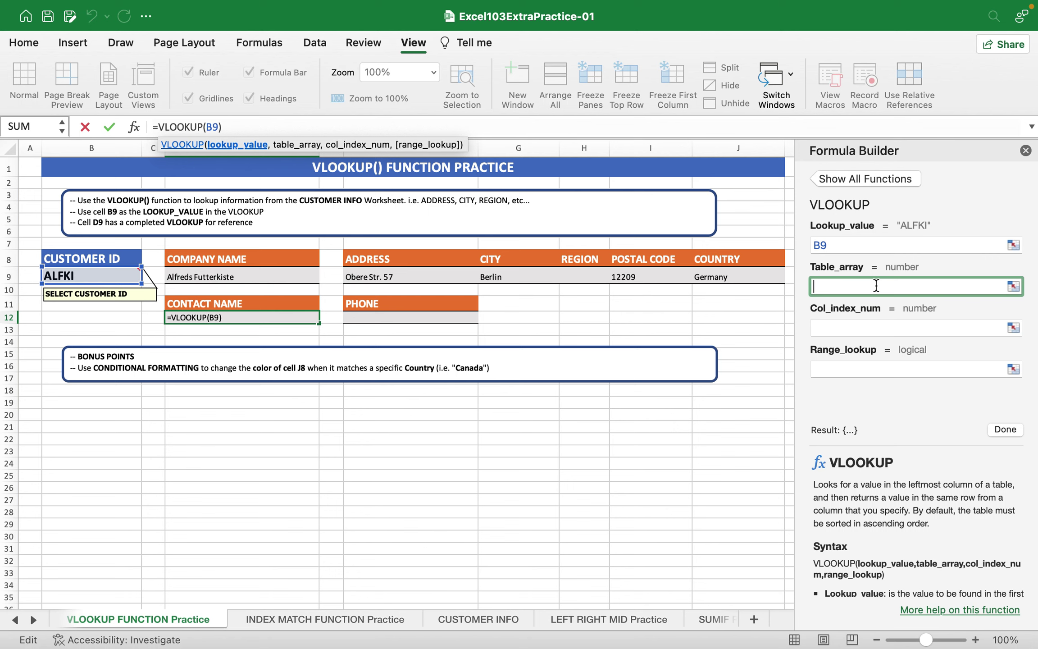
{"action": "left_click", "coordinate": [485, 616]}
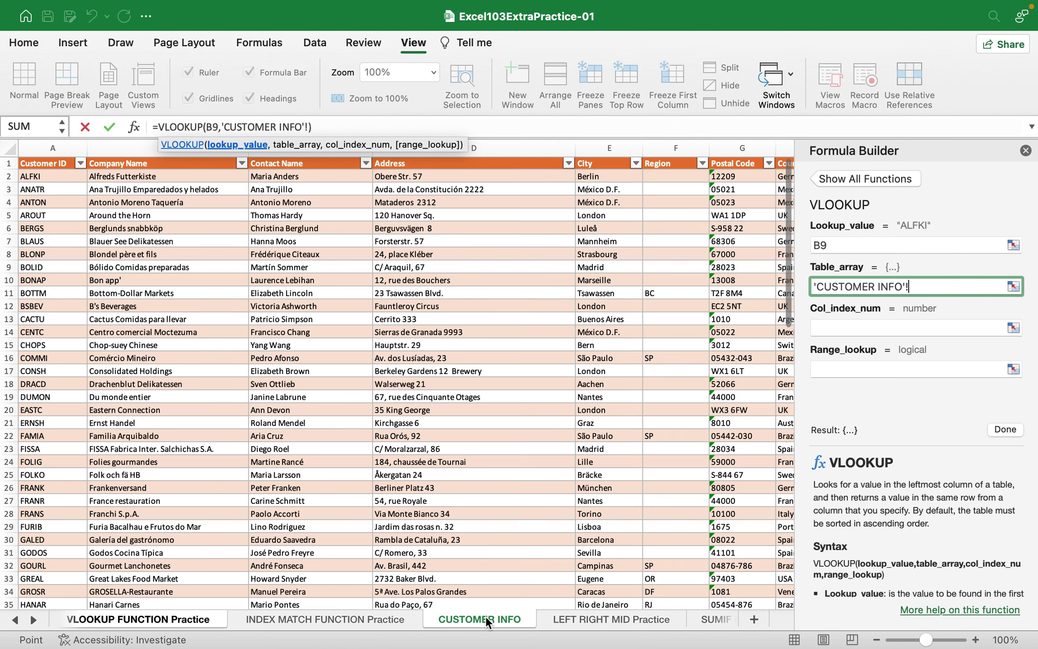
{"action": "left_click", "coordinate": [42, 162]}
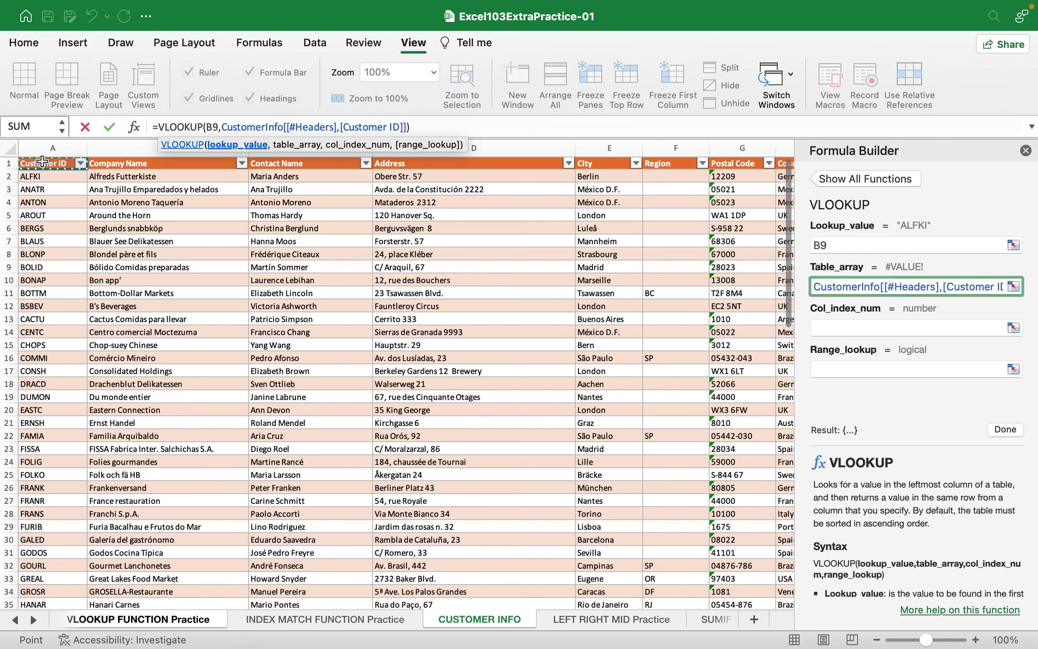
{"action": "key", "text": "super+shift+Right"}
{"action": "key", "text": "super+shift+Down"}
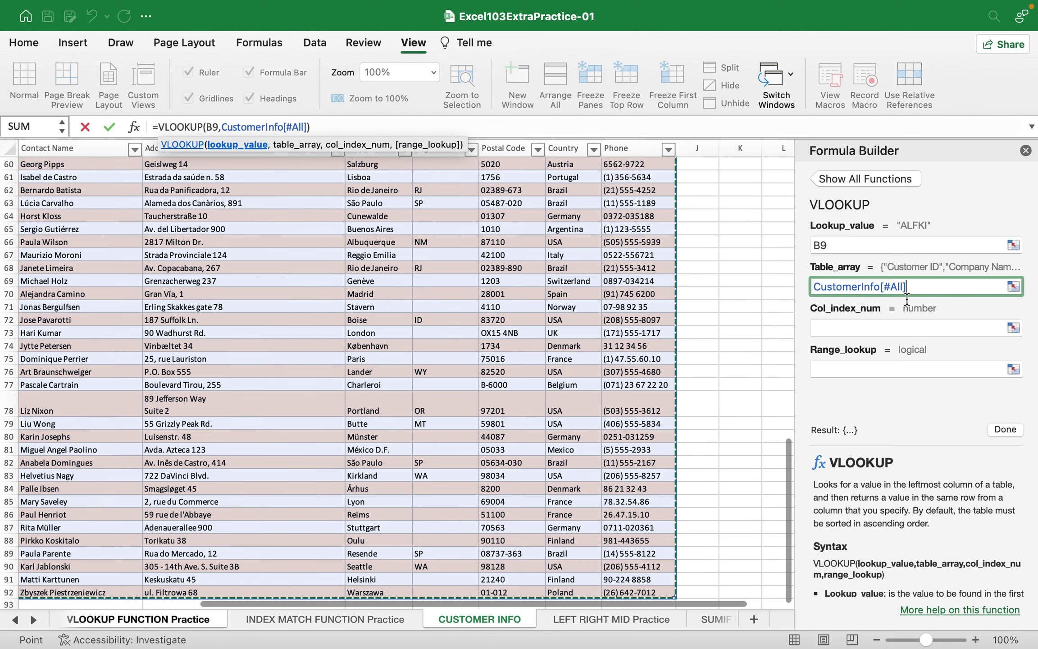
Check the Contact Name column's position on the CUSTOMER INFO sheet, then complete the contact name VLOOKUP with column index number 3
{"action": "left_click", "coordinate": [837, 327]}
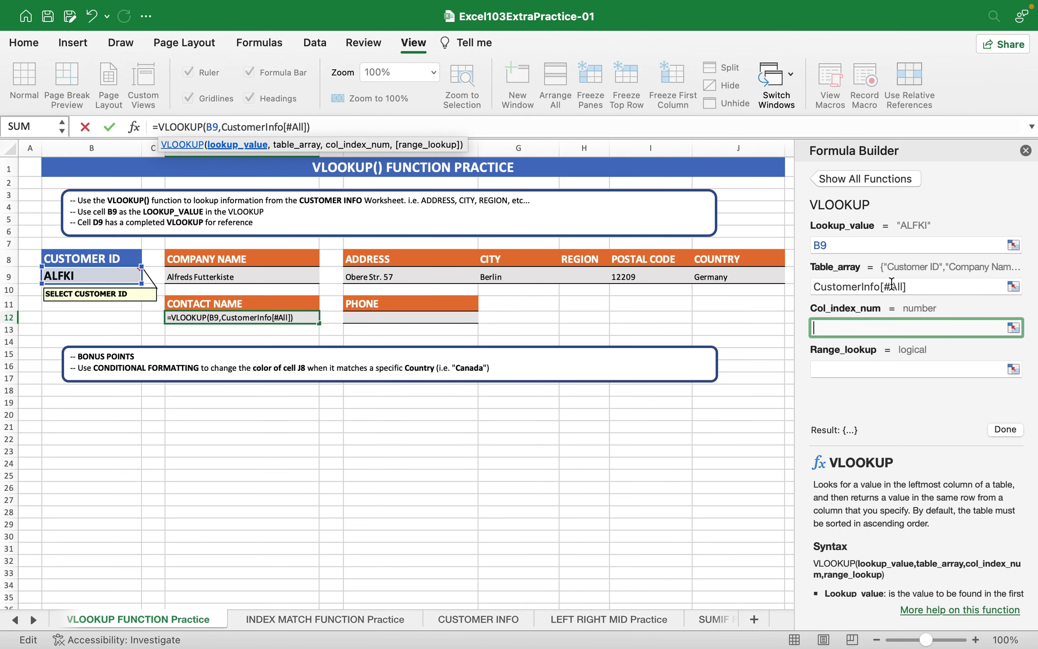
{"action": "left_click", "coordinate": [496, 624]}
{"action": "scroll", "coordinate": [464, 546], "scroll_direction": "up", "scroll_amount": 20}
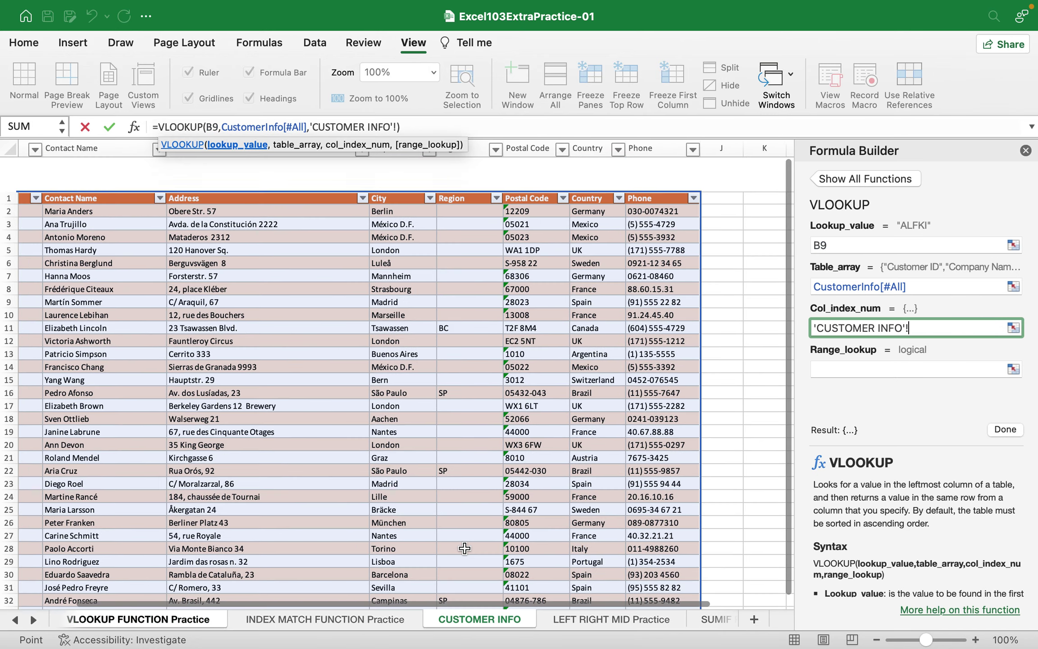
{"action": "scroll", "coordinate": [465, 548], "scroll_direction": "left", "scroll_amount": 5}
{"action": "scroll", "coordinate": [465, 548], "scroll_direction": "up", "scroll_amount": 2}
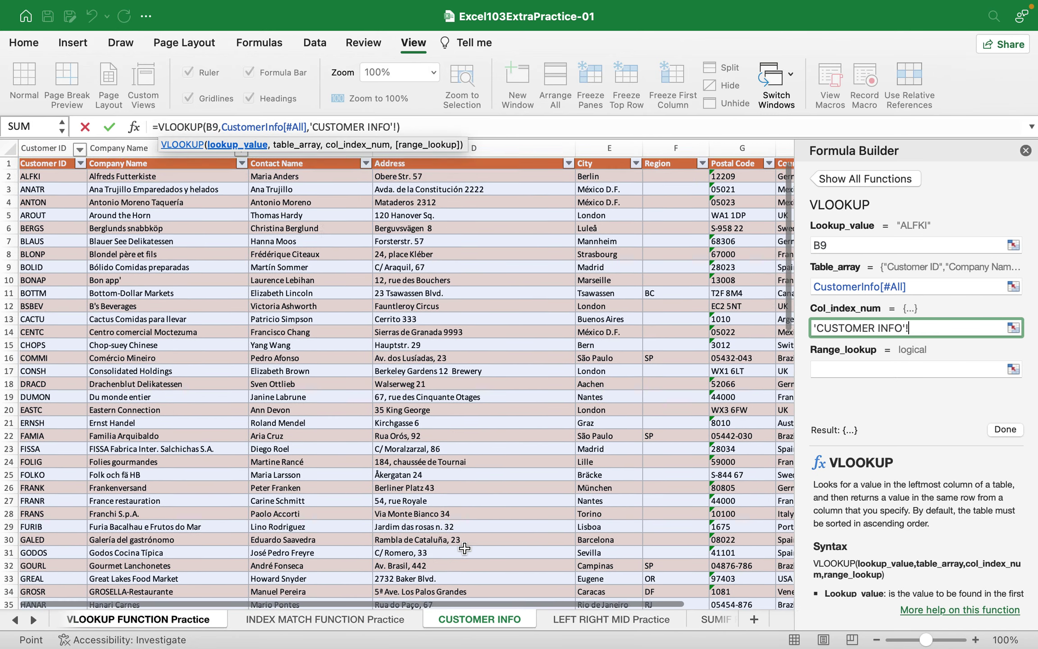
{"action": "scroll", "coordinate": [464, 548], "scroll_direction": "down", "scroll_amount": 1}
{"action": "scroll", "coordinate": [465, 548], "scroll_direction": "up", "scroll_amount": 1}
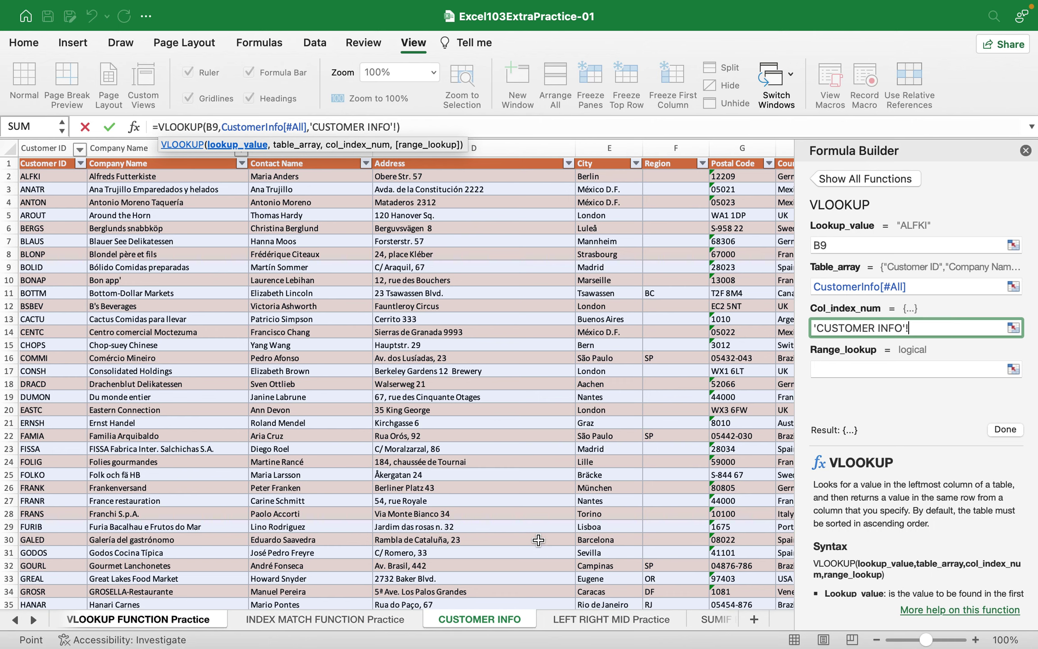
{"action": "scroll", "coordinate": [537, 545], "scroll_direction": "right", "scroll_amount": 5}
{"action": "scroll", "coordinate": [538, 540], "scroll_direction": "left", "scroll_amount": 5}
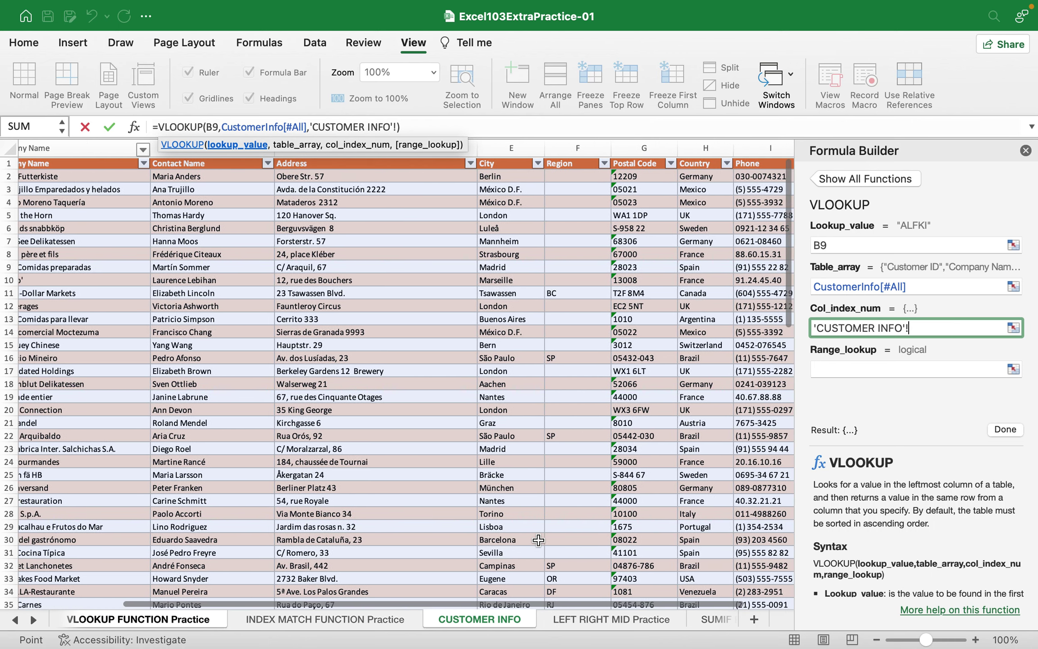
{"action": "scroll", "coordinate": [538, 540], "scroll_direction": "right", "scroll_amount": 5}
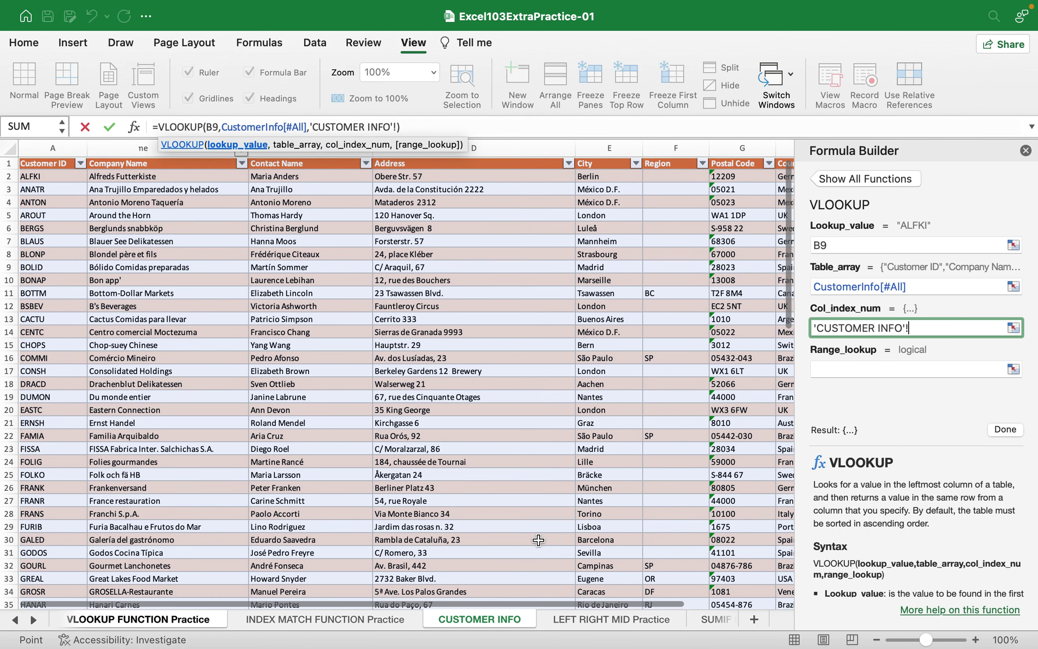
{"action": "scroll", "coordinate": [539, 540], "scroll_direction": "right", "scroll_amount": 2}
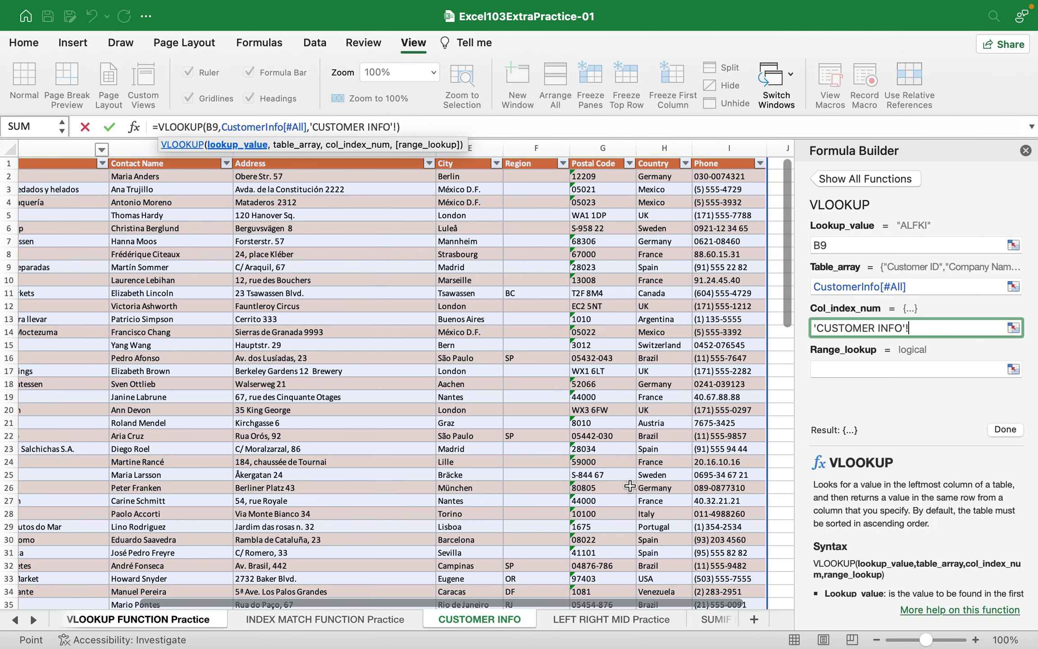
{"action": "scroll", "coordinate": [630, 485], "scroll_direction": "left", "scroll_amount": 6}
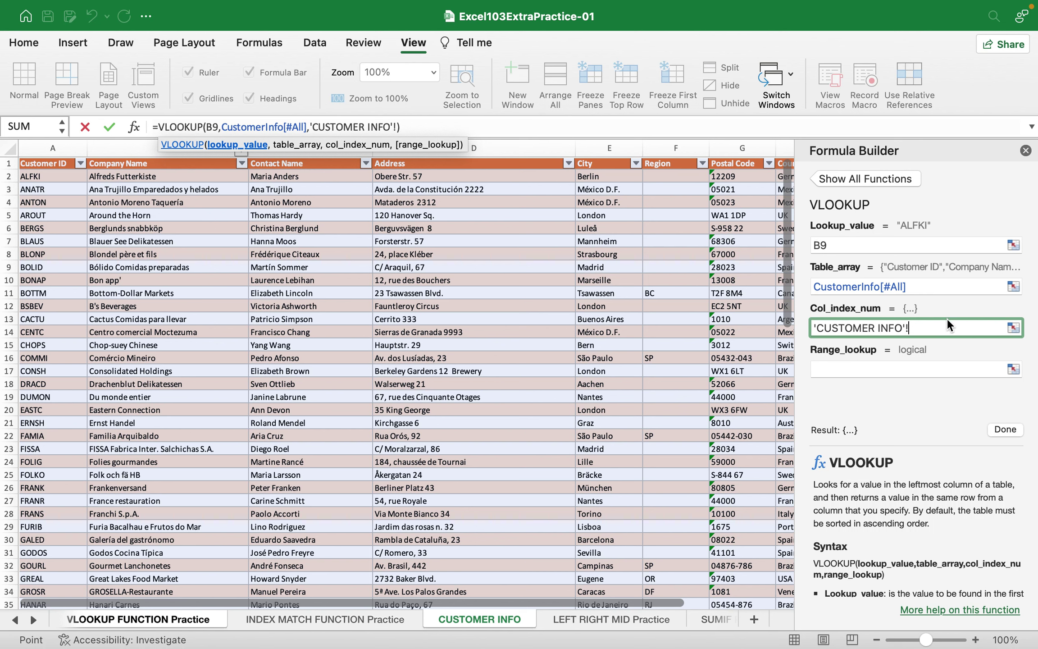
{"action": "left_click_drag", "start_coordinate": [937, 327], "coordinate": [789, 333]}
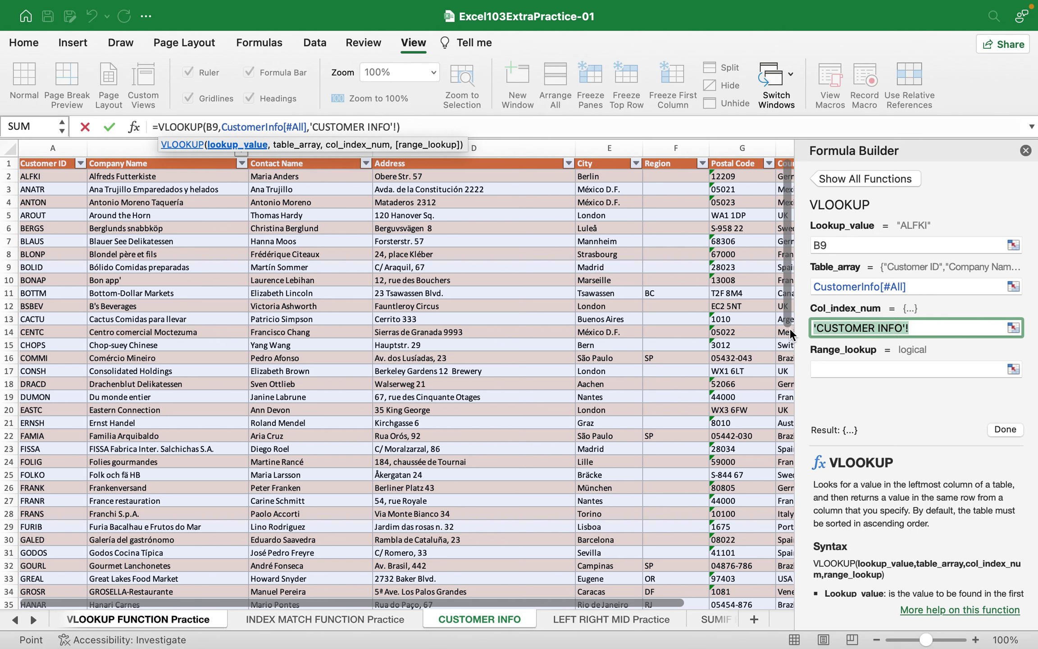
{"action": "key", "text": "BackSpace"}
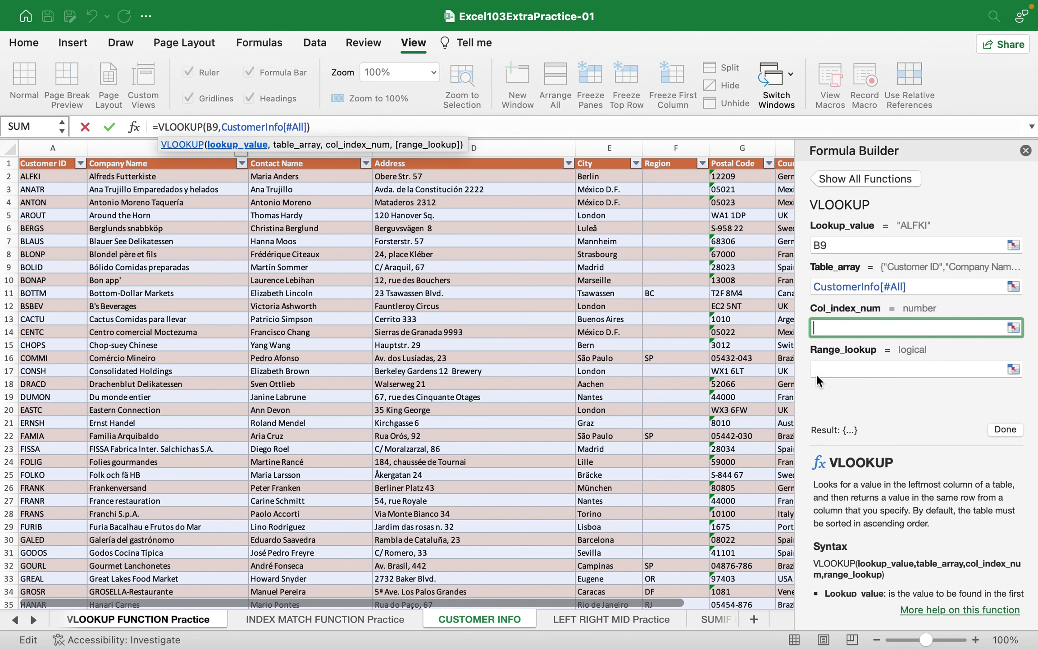
{"action": "type", "text": "3"}
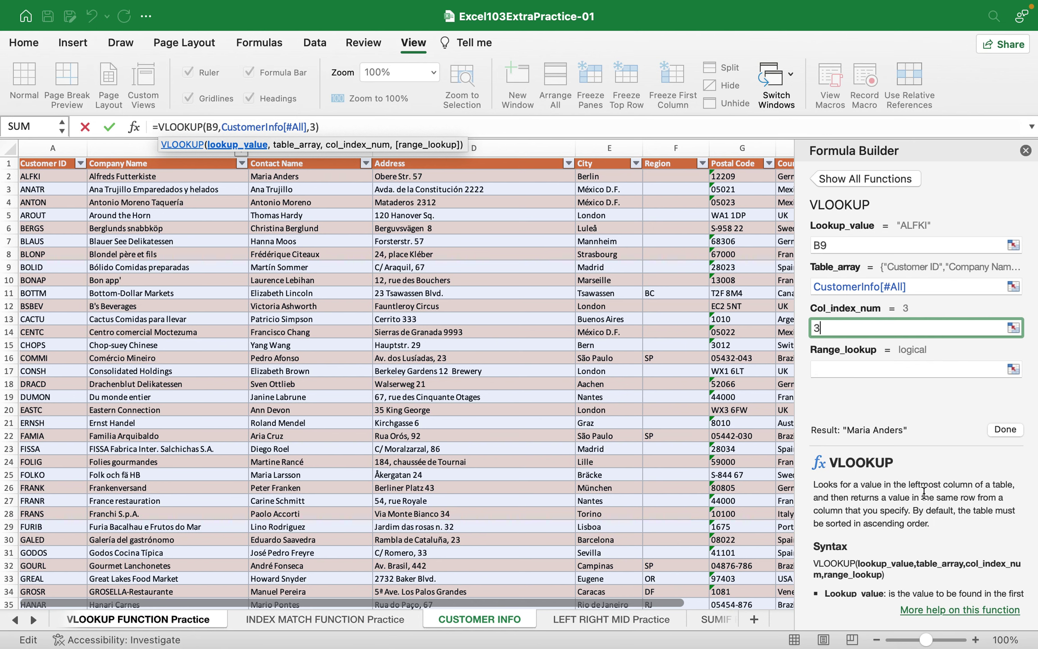
{"action": "left_click", "coordinate": [1006, 429]}
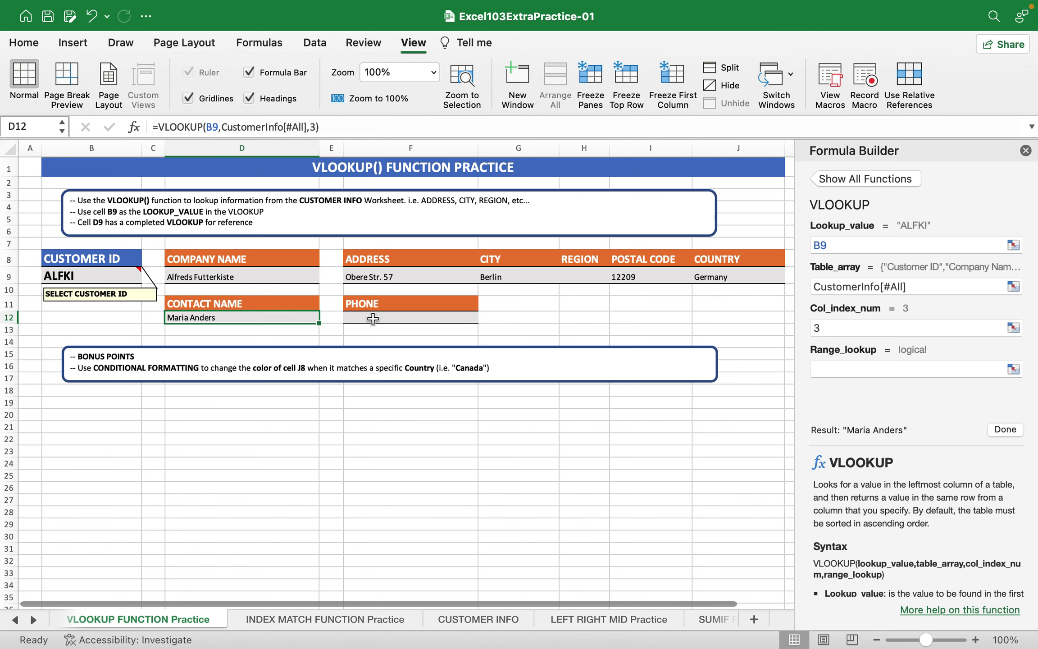
Start a VLOOKUP in the PHONE cell F12 with B9 as its lookup value
{"action": "left_click", "coordinate": [373, 319]}
{"action": "type", "text": "=vlo"}
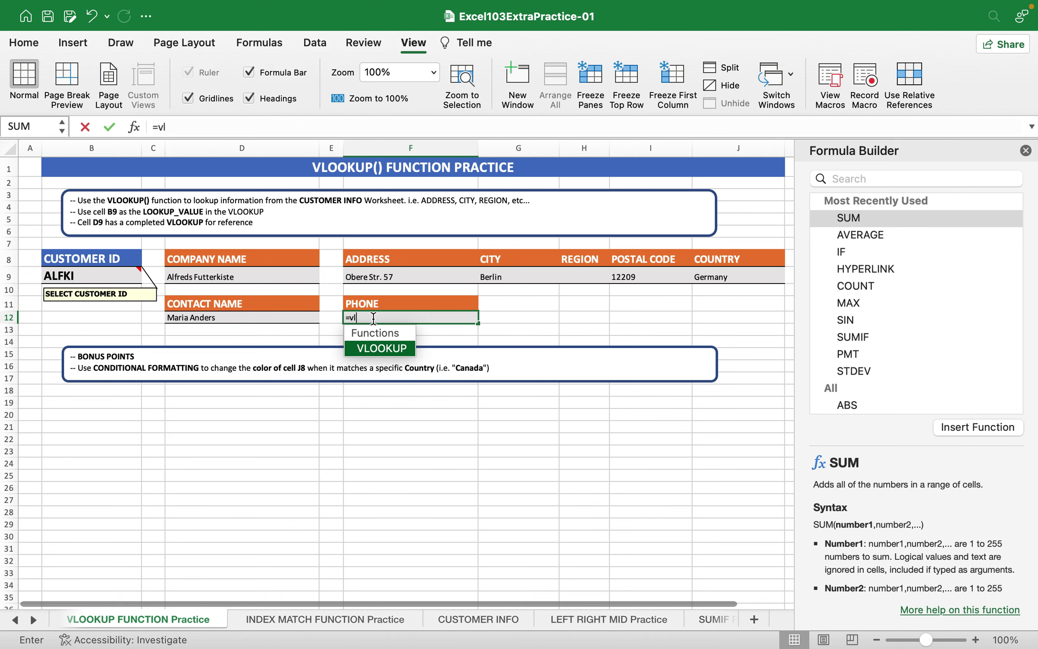
{"action": "double_click", "coordinate": [381, 348]}
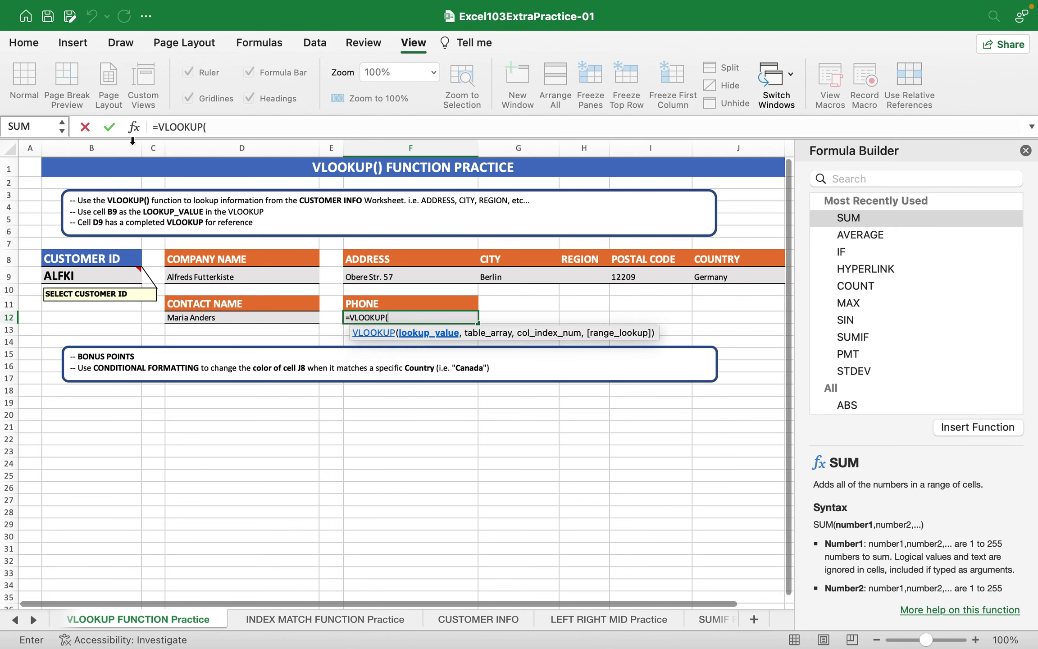
{"action": "left_click", "coordinate": [134, 127]}
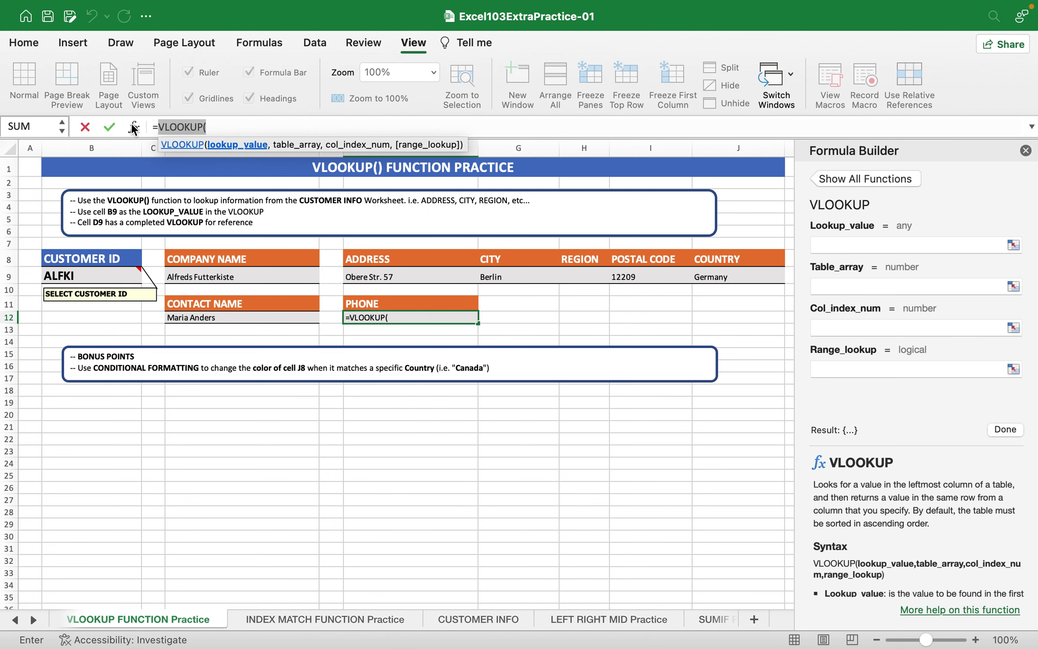
{"action": "left_click", "coordinate": [829, 243]}
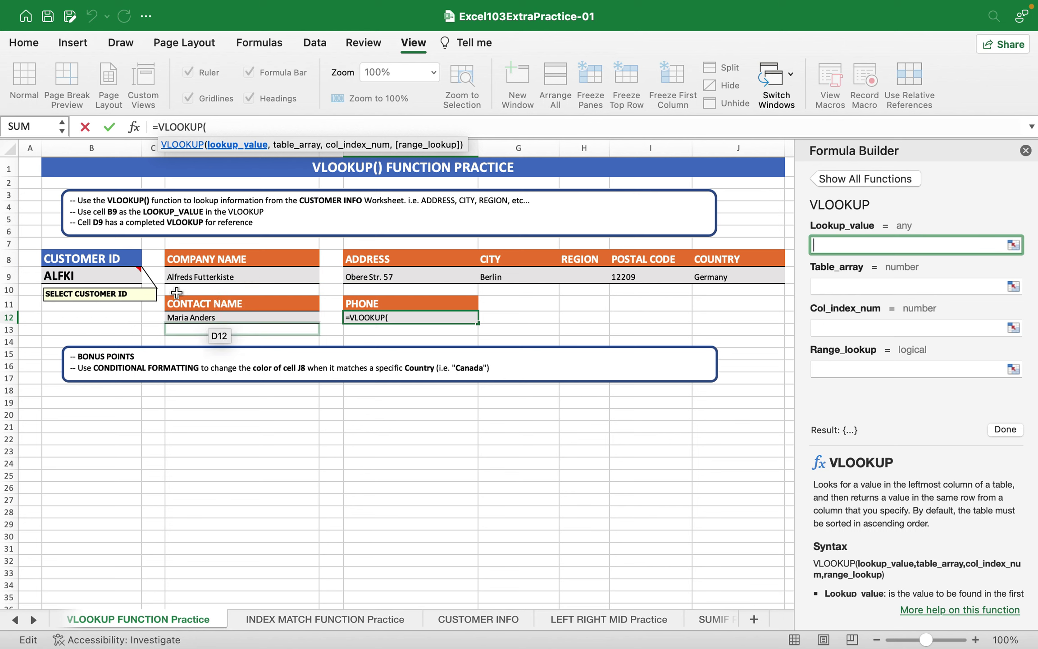
{"action": "left_click", "coordinate": [90, 276]}
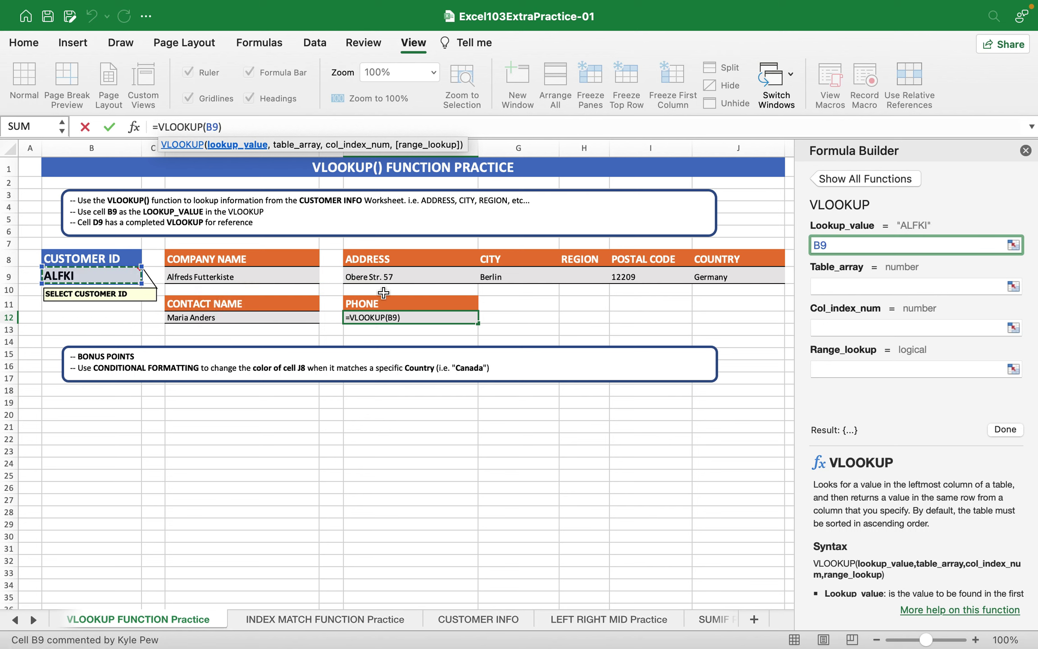
Set the phone VLOOKUP's table array to the entire CustomerInfo table on the CUSTOMER INFO sheet, including headers
{"action": "left_click", "coordinate": [873, 283]}
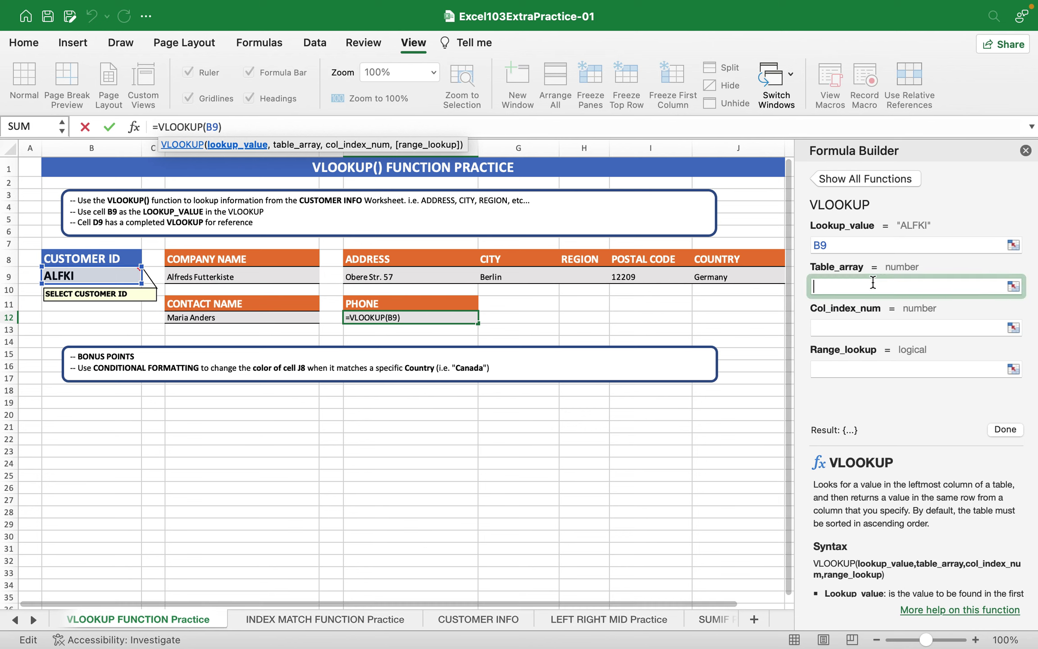
{"action": "left_click", "coordinate": [467, 626]}
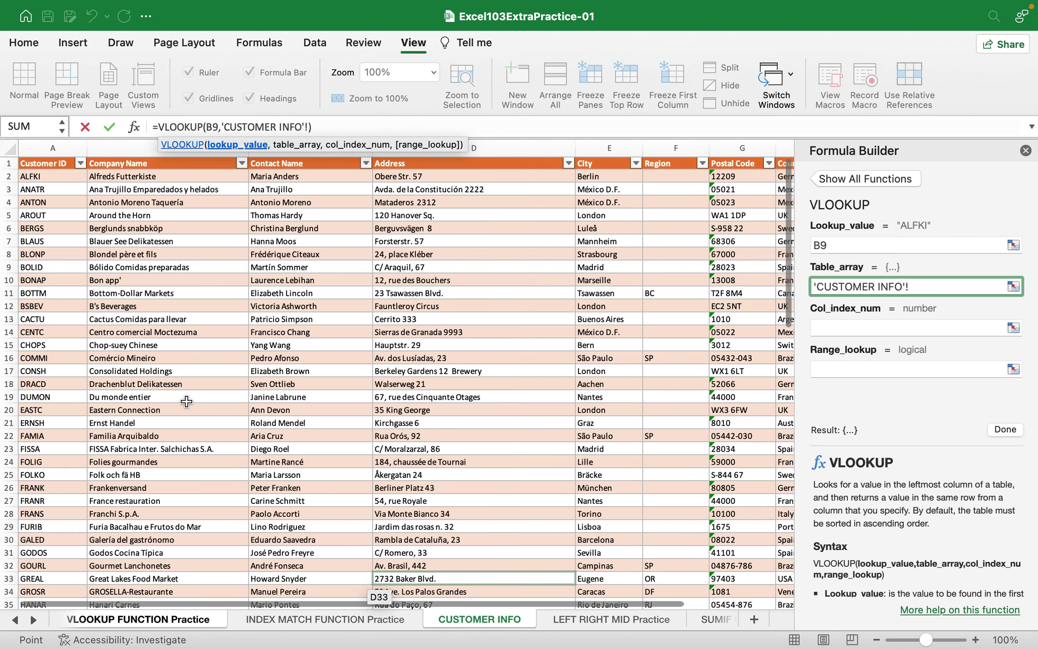
{"action": "left_click", "coordinate": [37, 166]}
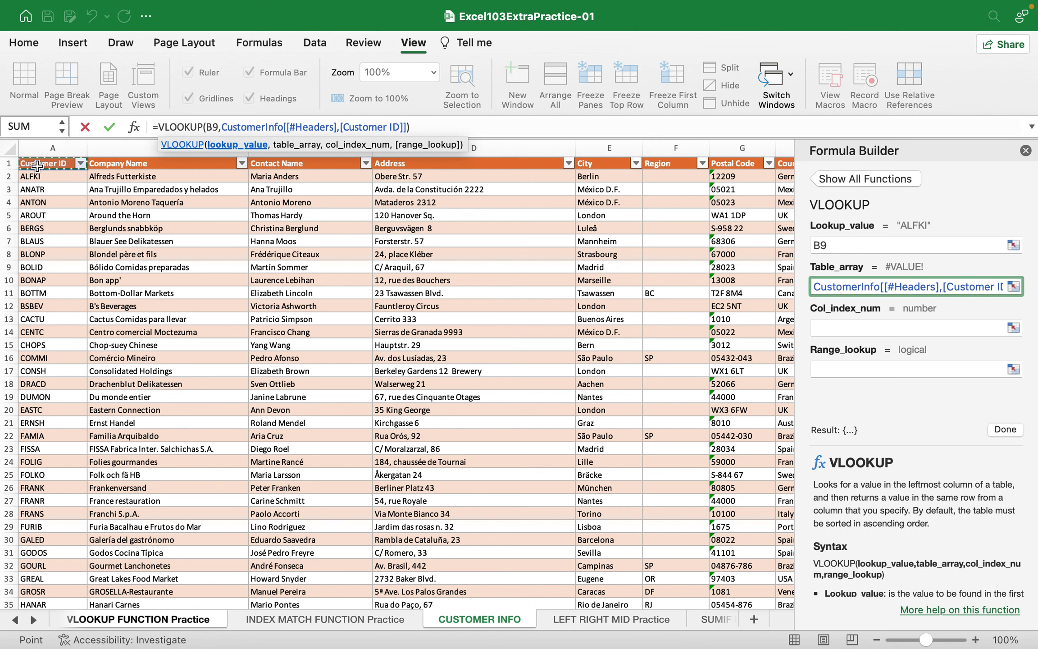
{"action": "key", "text": "super+shift+Right"}
{"action": "key", "text": "super+shift+Down"}
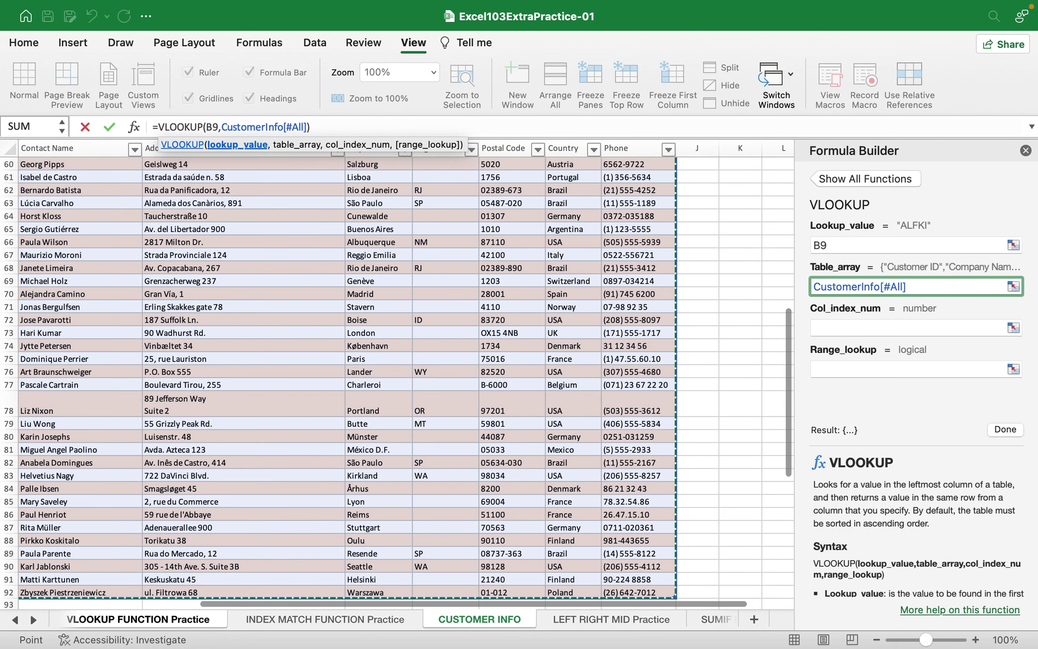
Check the Phone column's position on the CUSTOMER INFO sheet and complete the phone VLOOKUP with column index number 9
{"action": "left_click", "coordinate": [872, 325]}
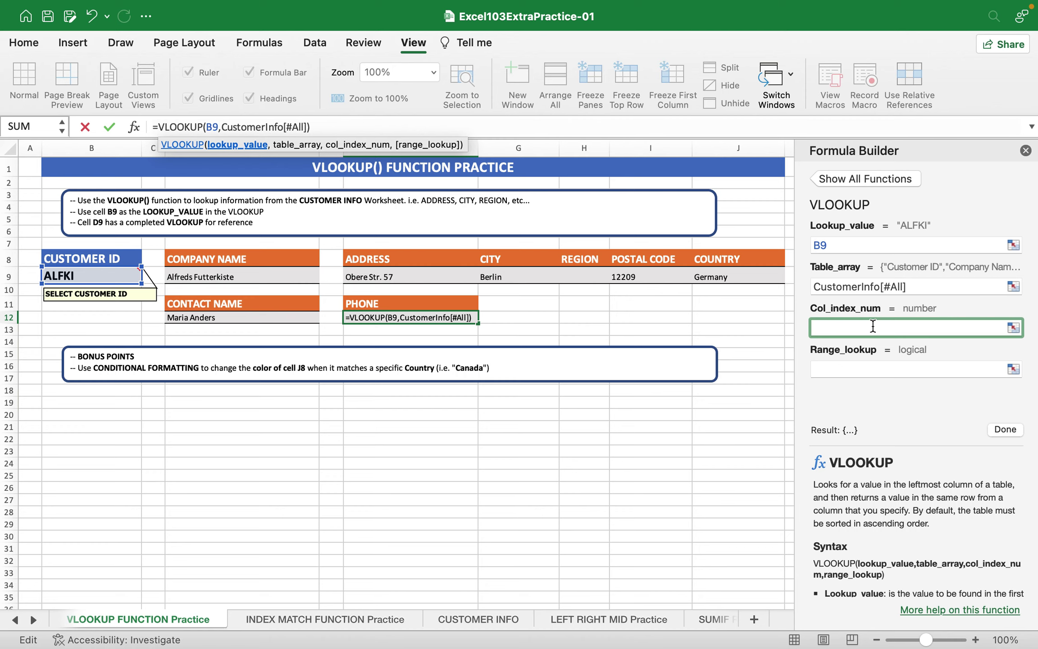
{"action": "left_click", "coordinate": [507, 627]}
{"action": "scroll", "coordinate": [519, 471], "scroll_direction": "up", "scroll_amount": 20}
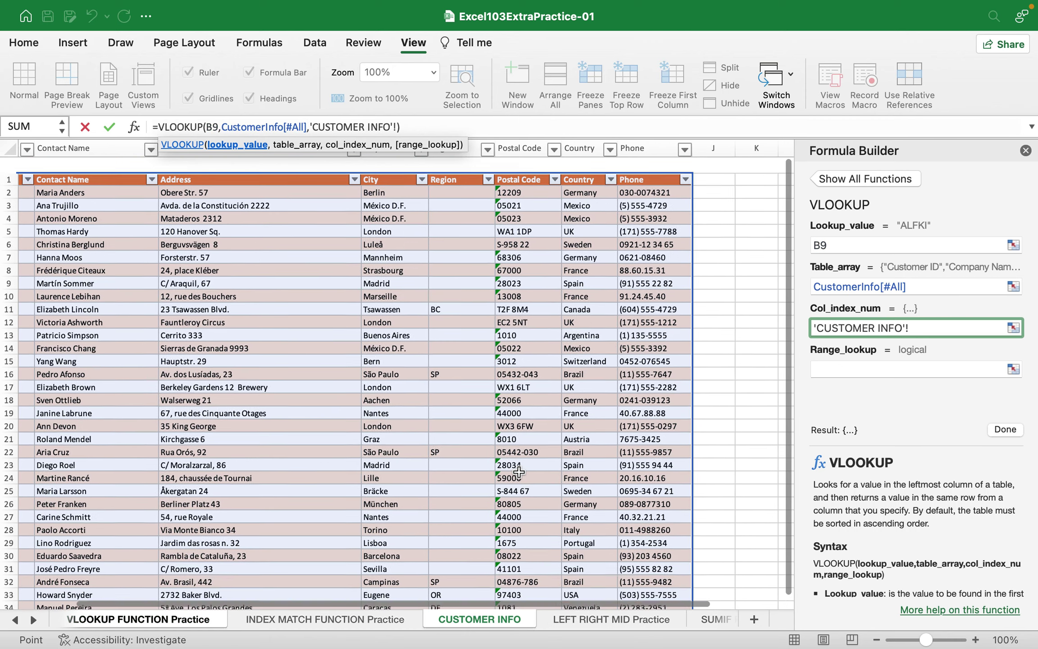
{"action": "scroll", "coordinate": [519, 472], "scroll_direction": "left", "scroll_amount": 5}
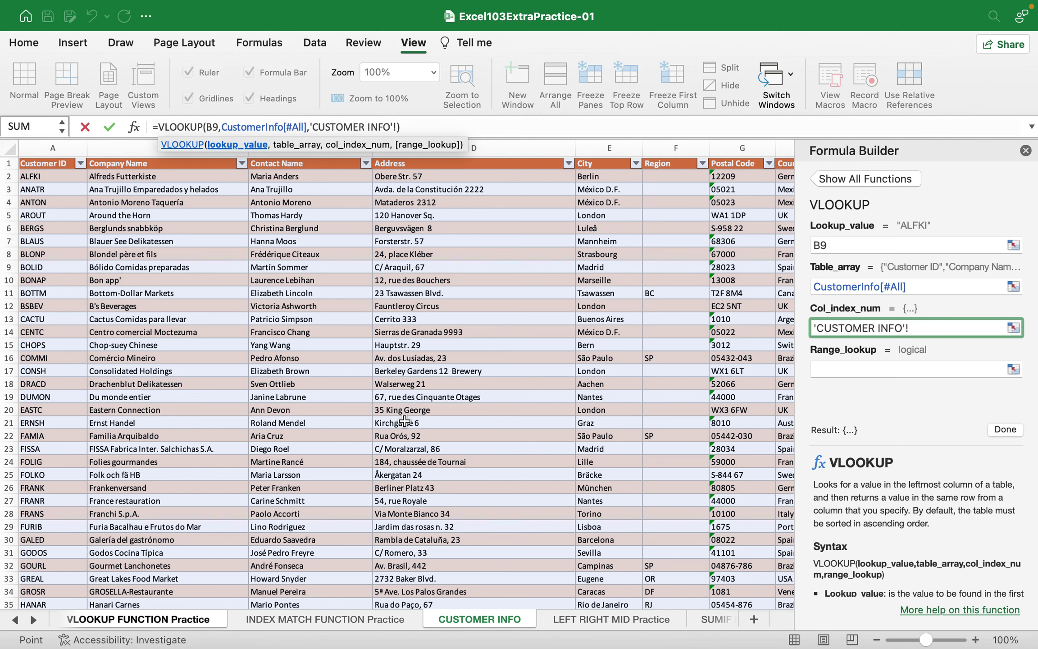
{"action": "scroll", "coordinate": [397, 420], "scroll_direction": "right", "scroll_amount": 2}
{"action": "scroll", "coordinate": [397, 421], "scroll_direction": "down", "scroll_amount": 1}
{"action": "scroll", "coordinate": [398, 421], "scroll_direction": "up", "scroll_amount": 1}
{"action": "scroll", "coordinate": [397, 420], "scroll_direction": "right", "scroll_amount": 3}
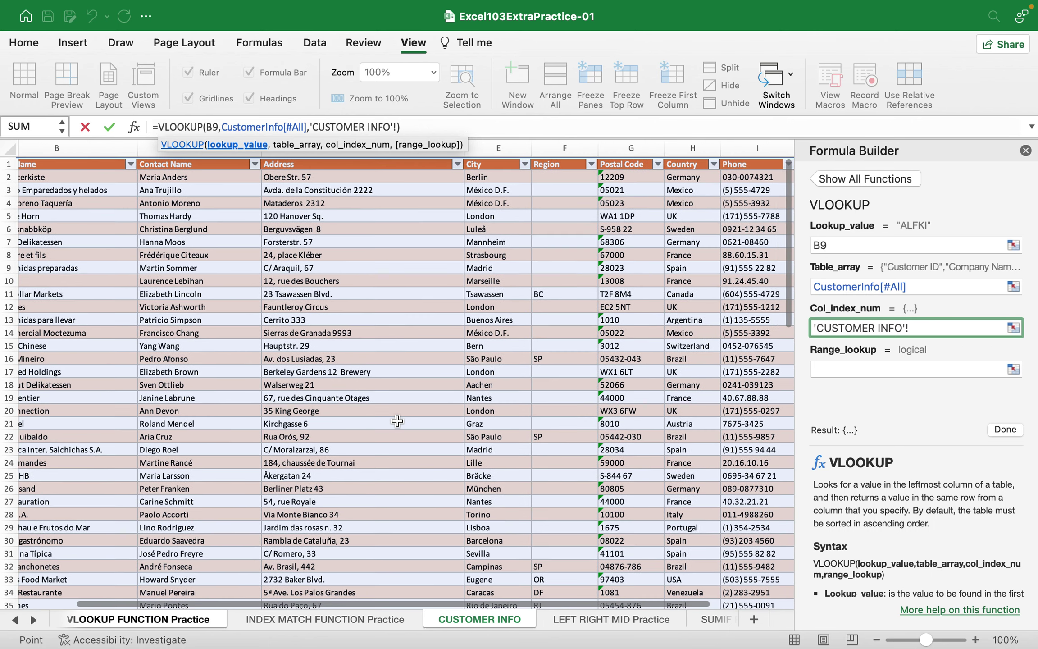
{"action": "scroll", "coordinate": [397, 421], "scroll_direction": "down", "scroll_amount": 1}
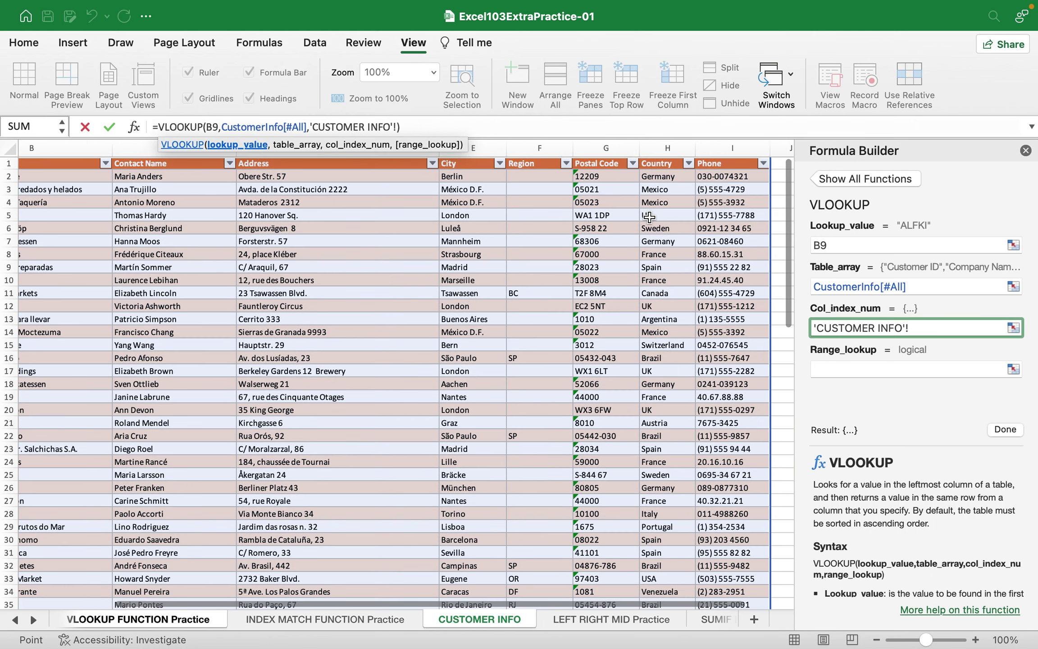
{"action": "scroll", "coordinate": [735, 287], "scroll_direction": "left", "scroll_amount": 3}
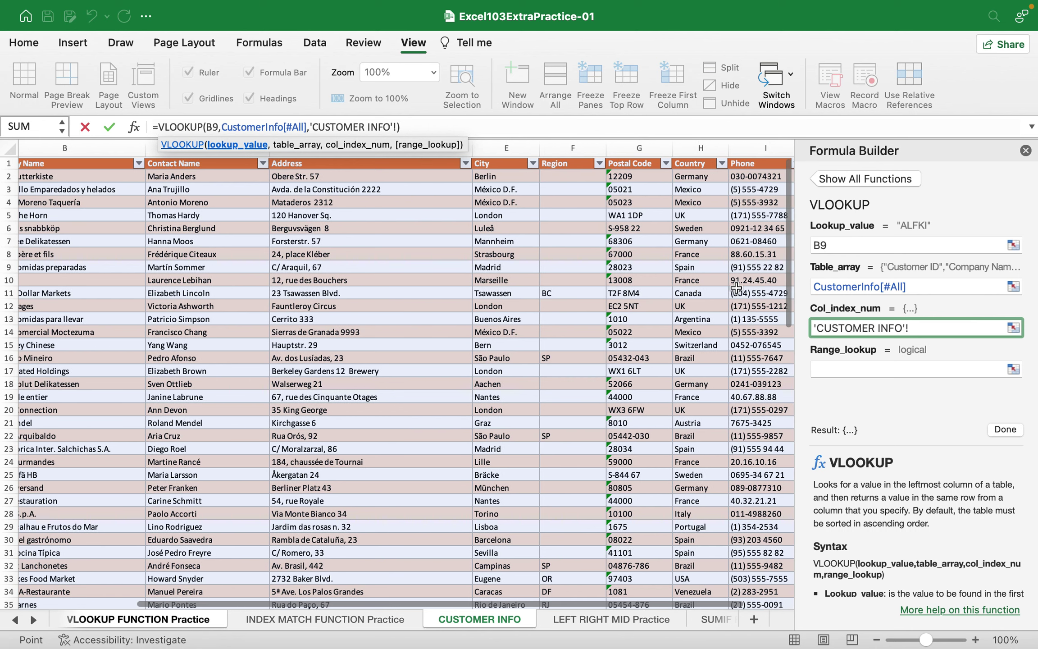
{"action": "scroll", "coordinate": [736, 287], "scroll_direction": "left", "scroll_amount": 3}
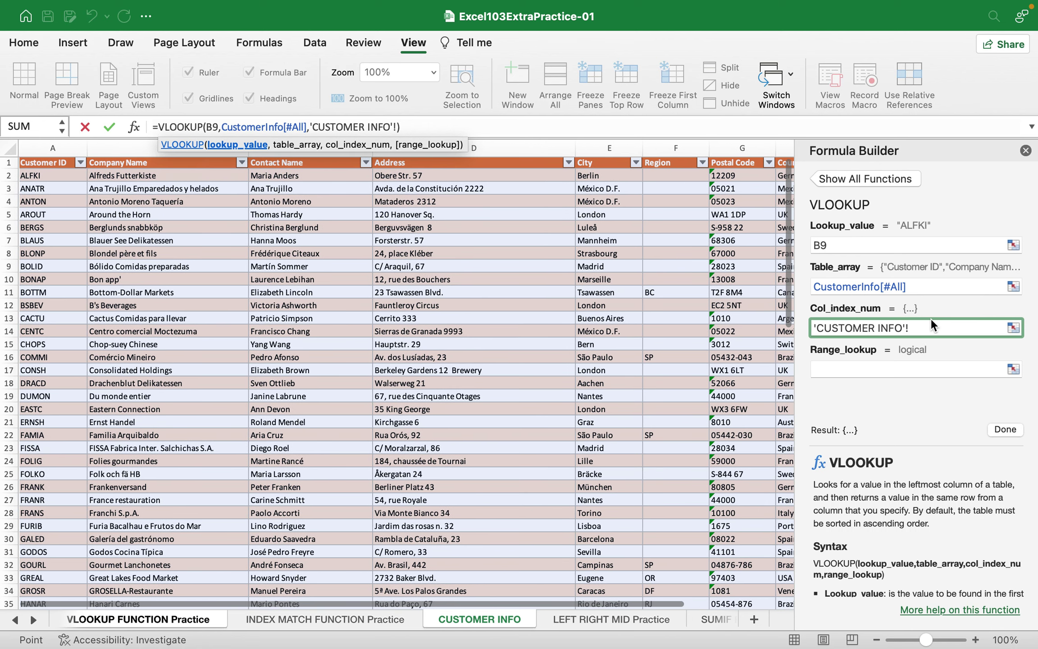
{"action": "left_click_drag", "start_coordinate": [931, 320], "coordinate": [783, 322]}
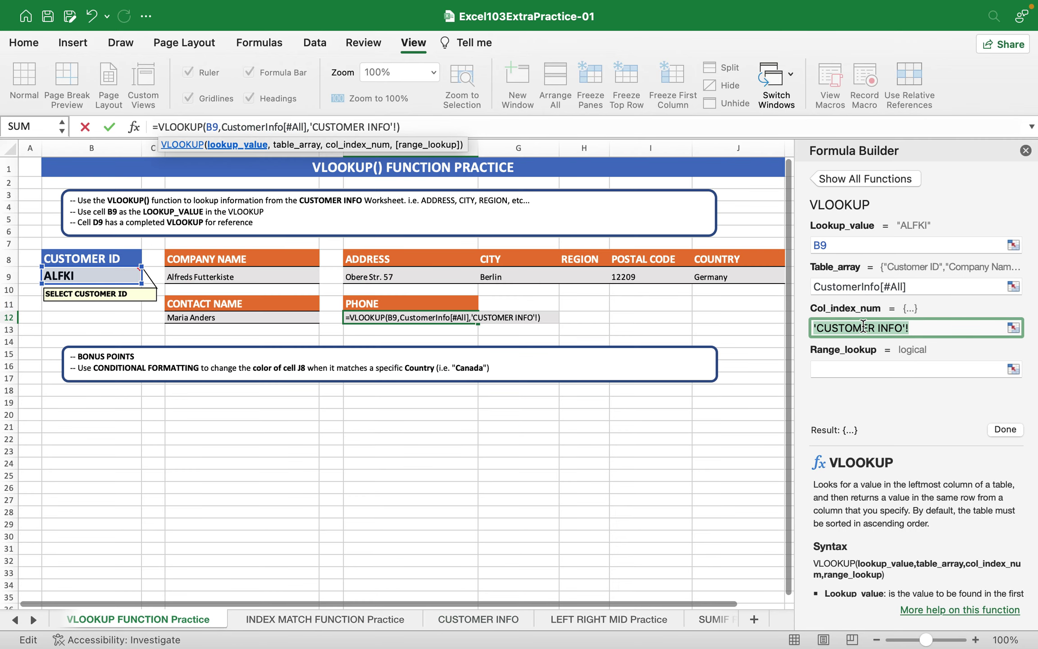
{"action": "key", "text": "BackSpace"}
{"action": "type", "text": "9"}
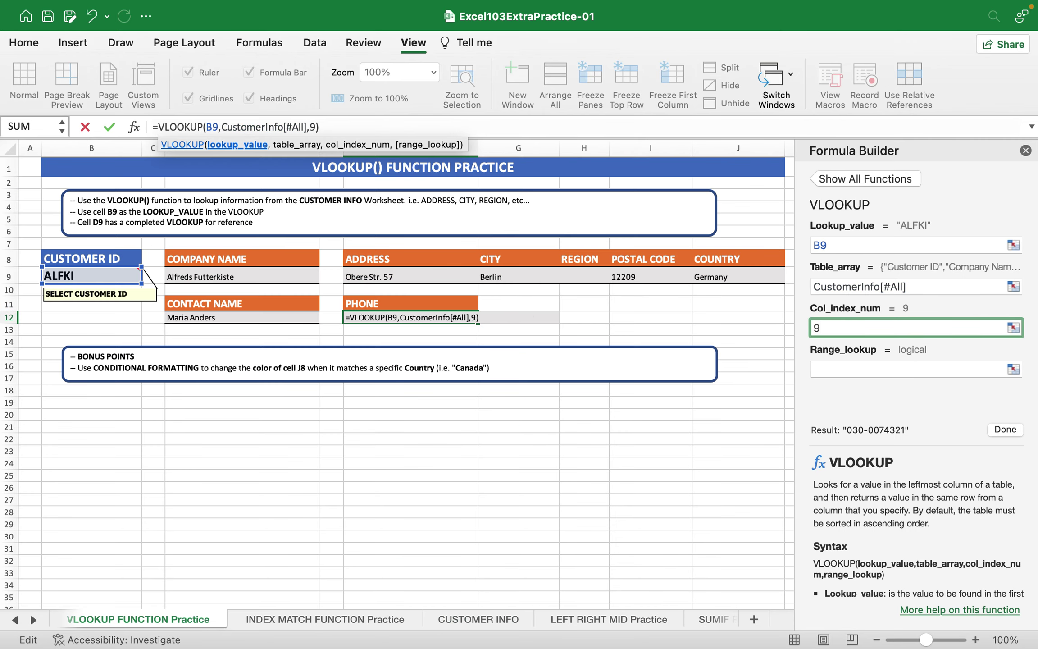
{"action": "left_click", "coordinate": [1006, 432]}
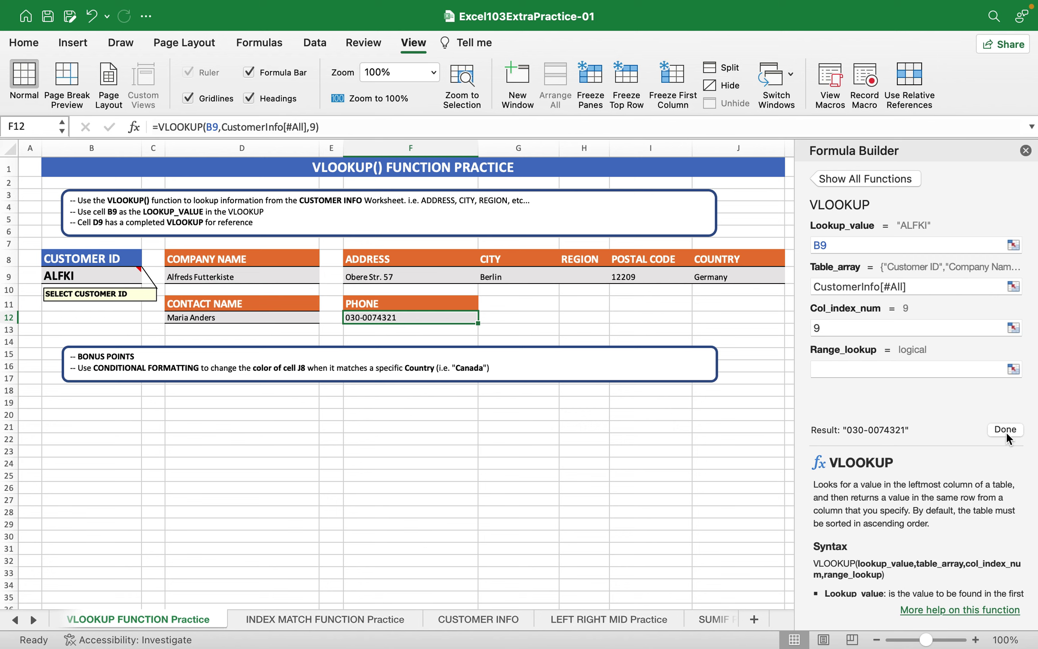
{"action": "scroll", "coordinate": [722, 347], "scroll_direction": "right", "scroll_amount": 1}
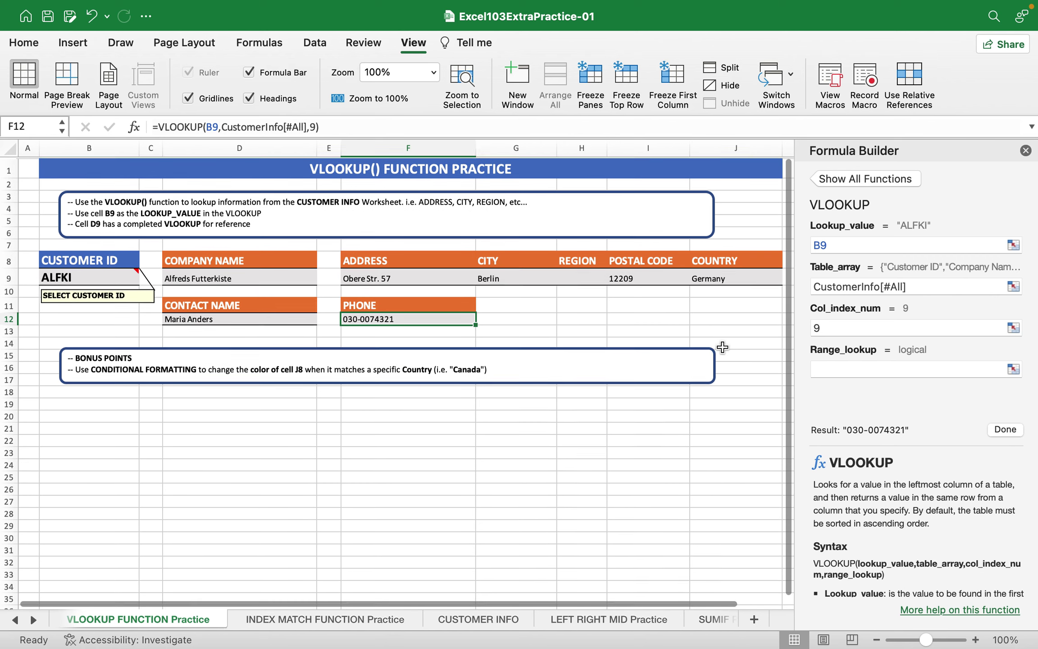
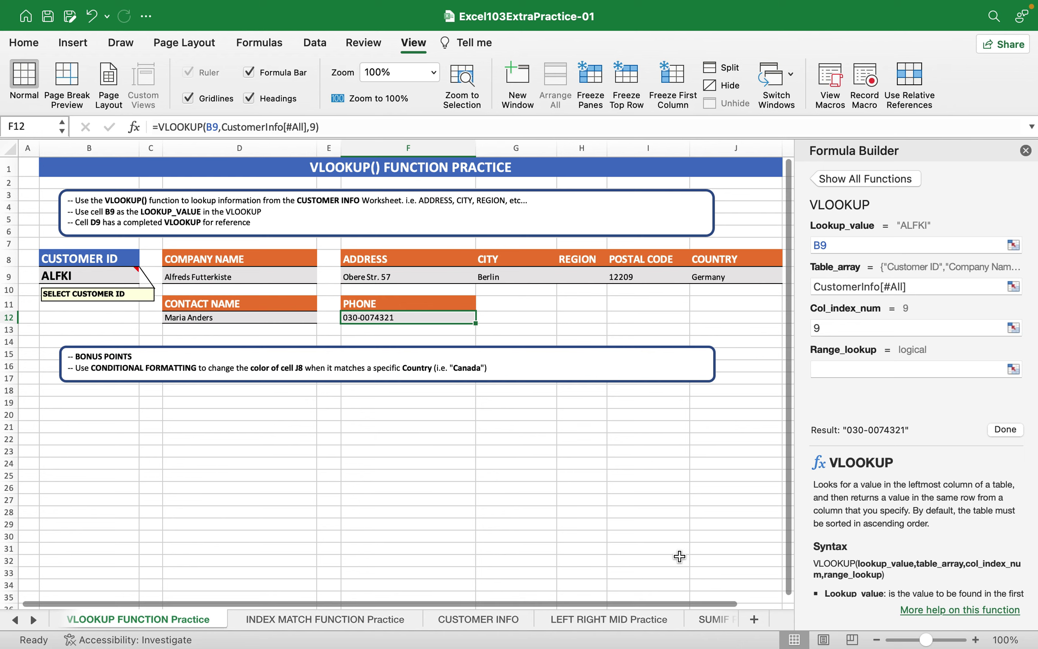
Open the LEFT RIGHT MID Practice sheet and review its instructions and tables
{"action": "left_click", "coordinate": [609, 619]}
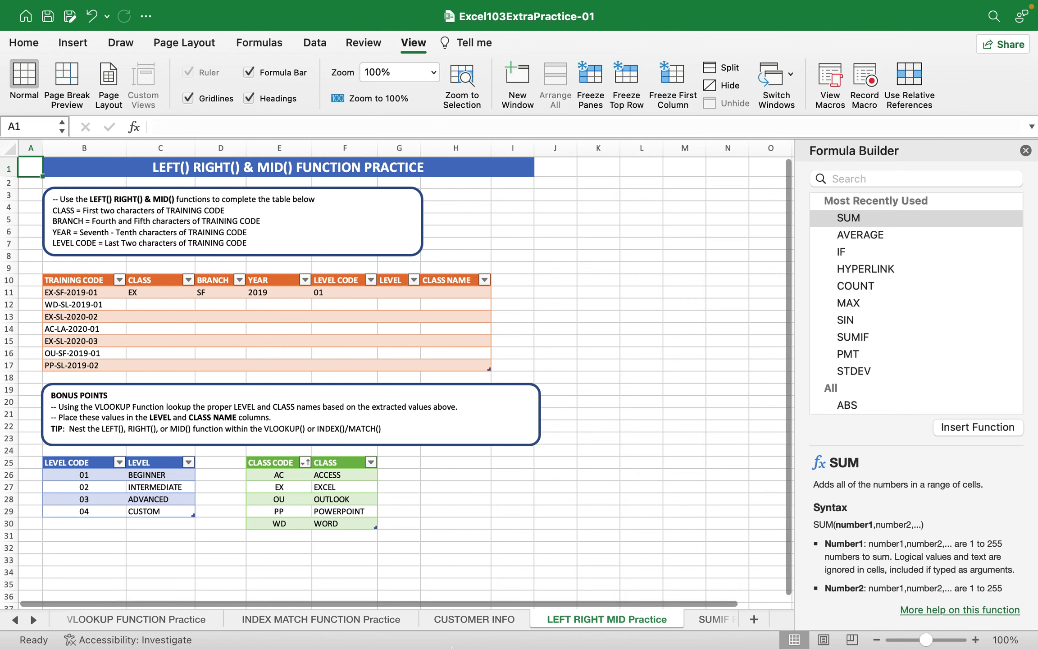
{"action": "mouse_move", "coordinate": [401, 647]}
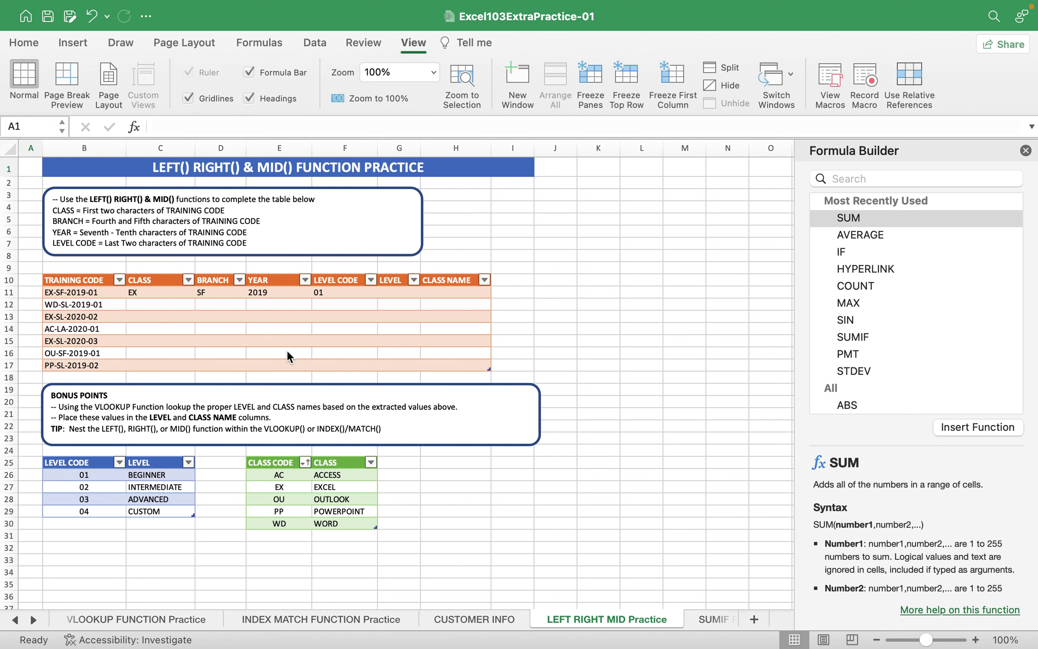
Close the Formula Builder and enter a LEFT formula in CLASS cell C12 that extracts 2 characters from the row's training code
{"action": "left_click", "coordinate": [151, 300]}
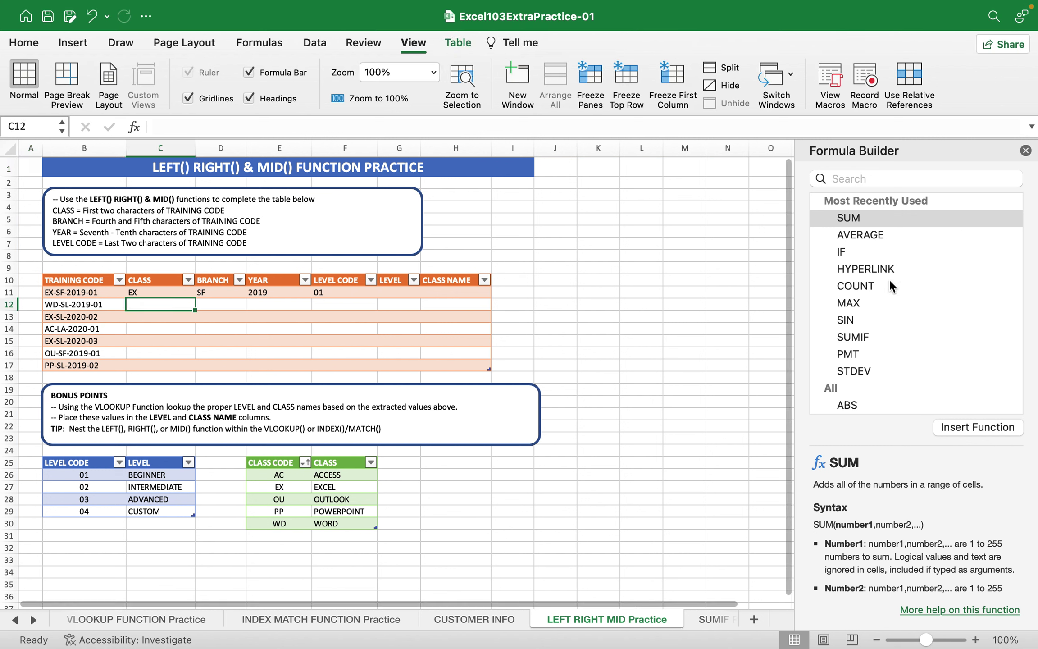
{"action": "left_click", "coordinate": [1025, 150]}
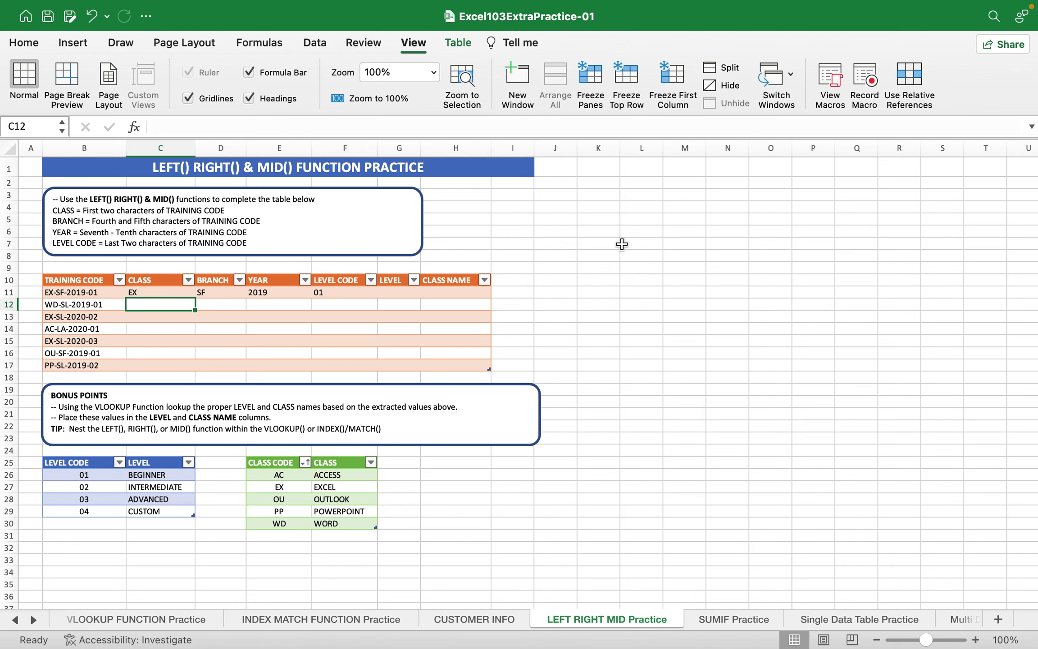
{"action": "type", "text": "=l"}
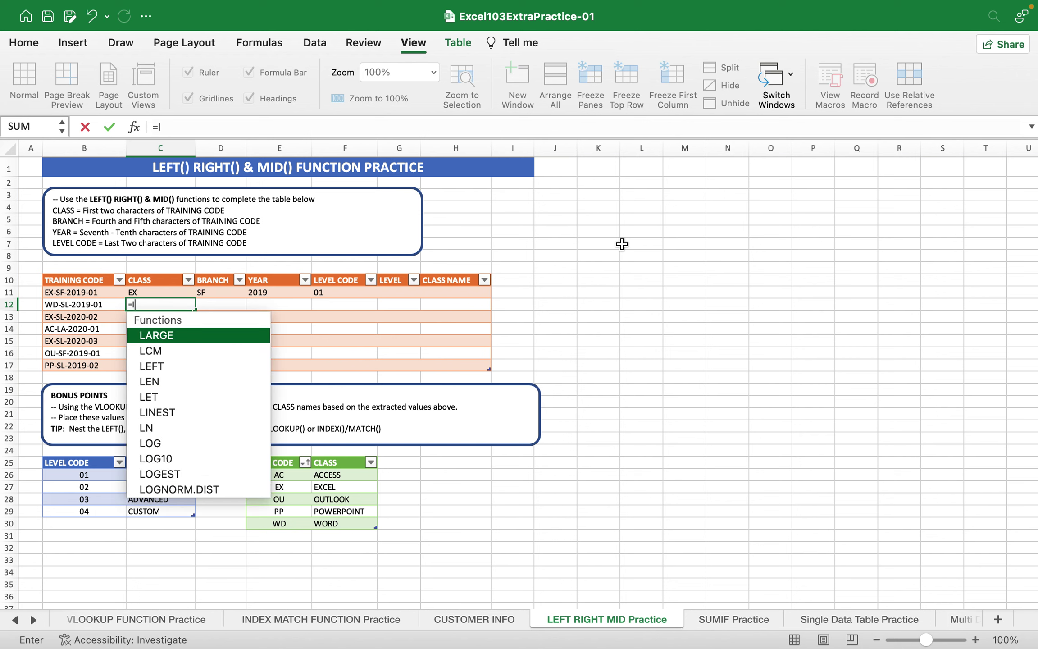
{"action": "double_click", "coordinate": [202, 368]}
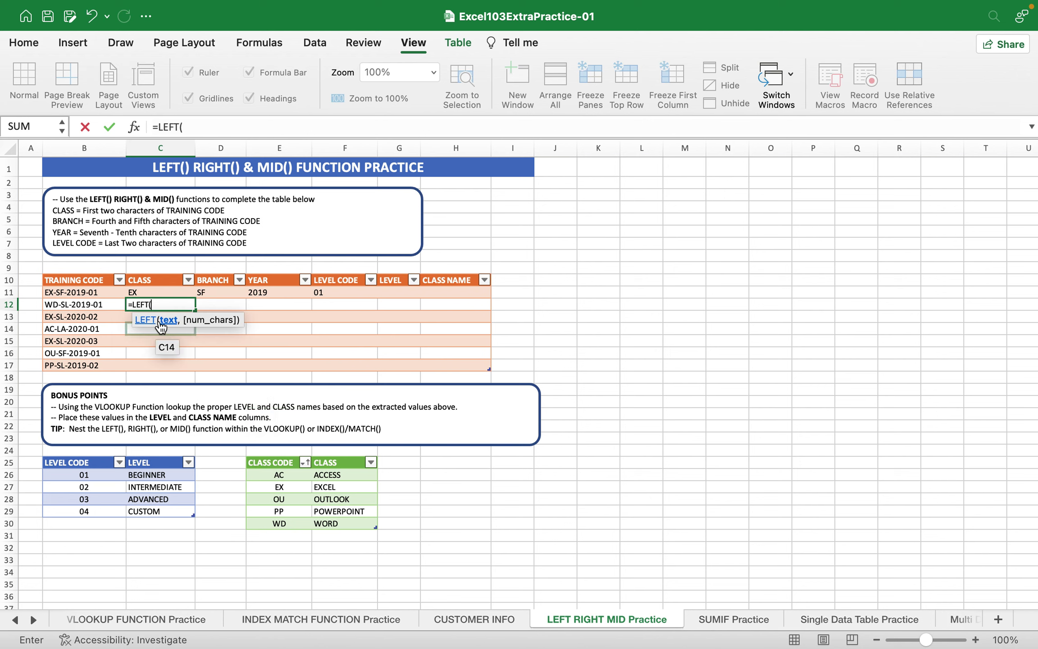
{"action": "left_click", "coordinate": [93, 303]}
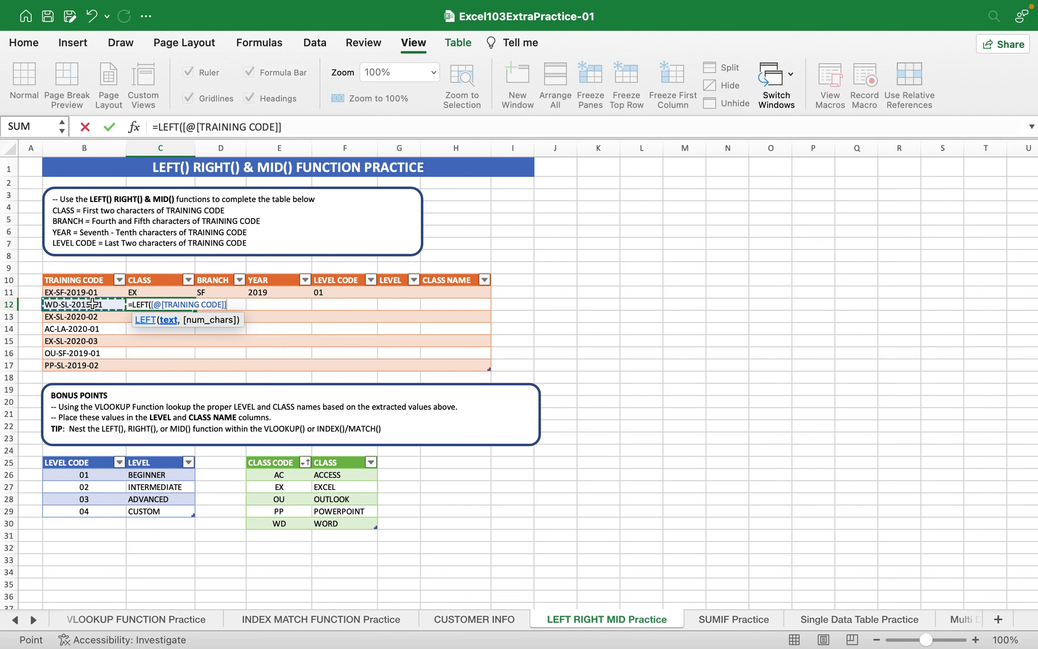
{"action": "type", "text": ", 2"}
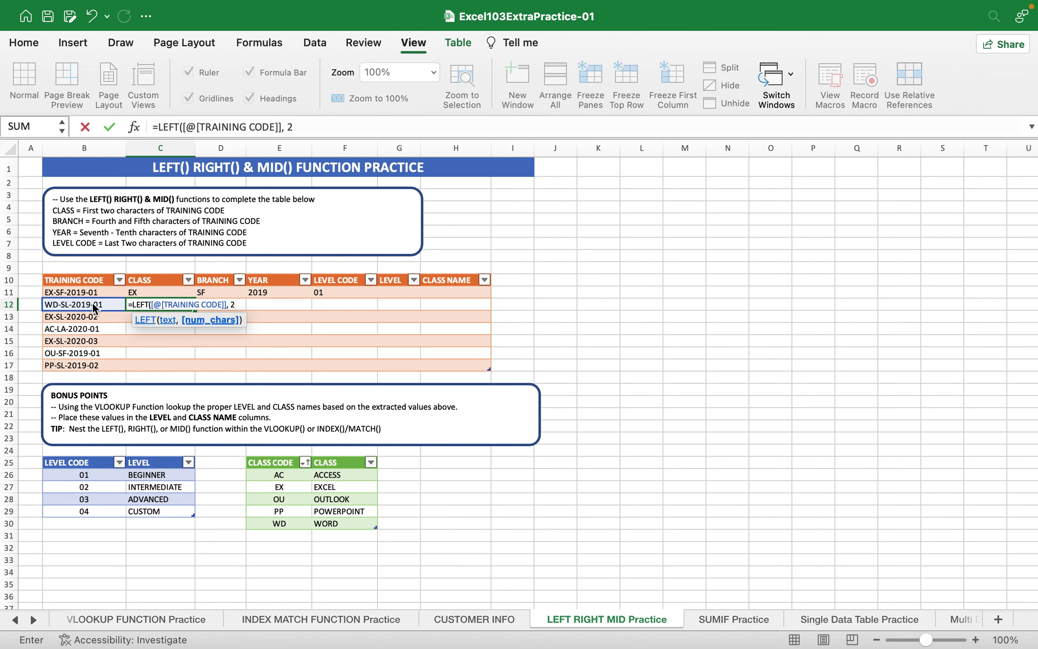
{"action": "key", "text": "Return"}
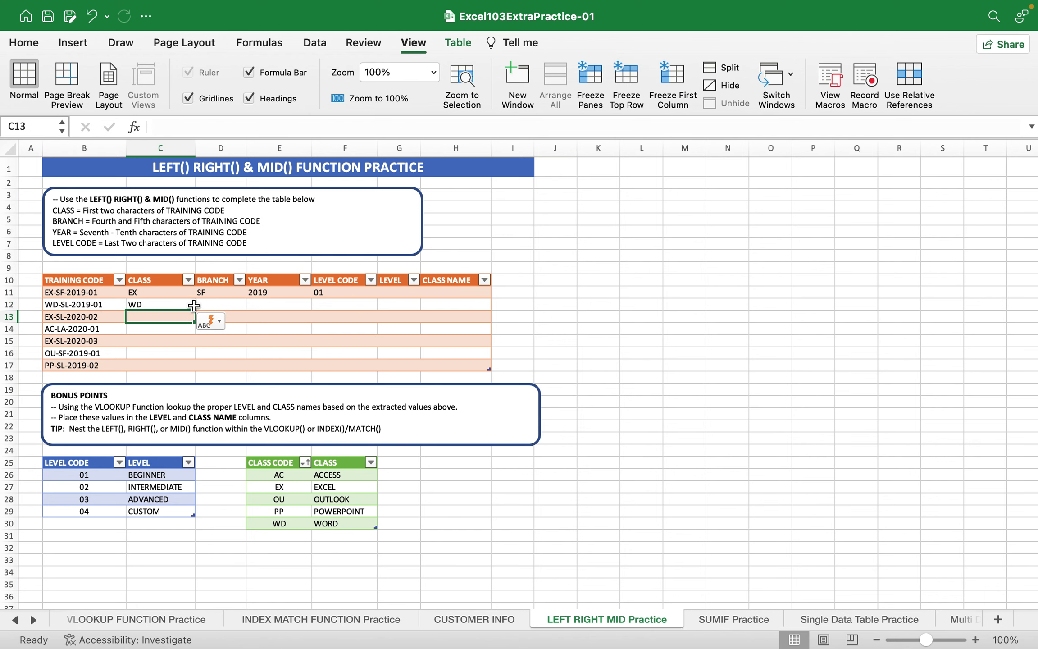
Enter a MID formula in BRANCH cell D12 on the row's training code with start number 4 and 2 characters
{"action": "left_click", "coordinate": [224, 305]}
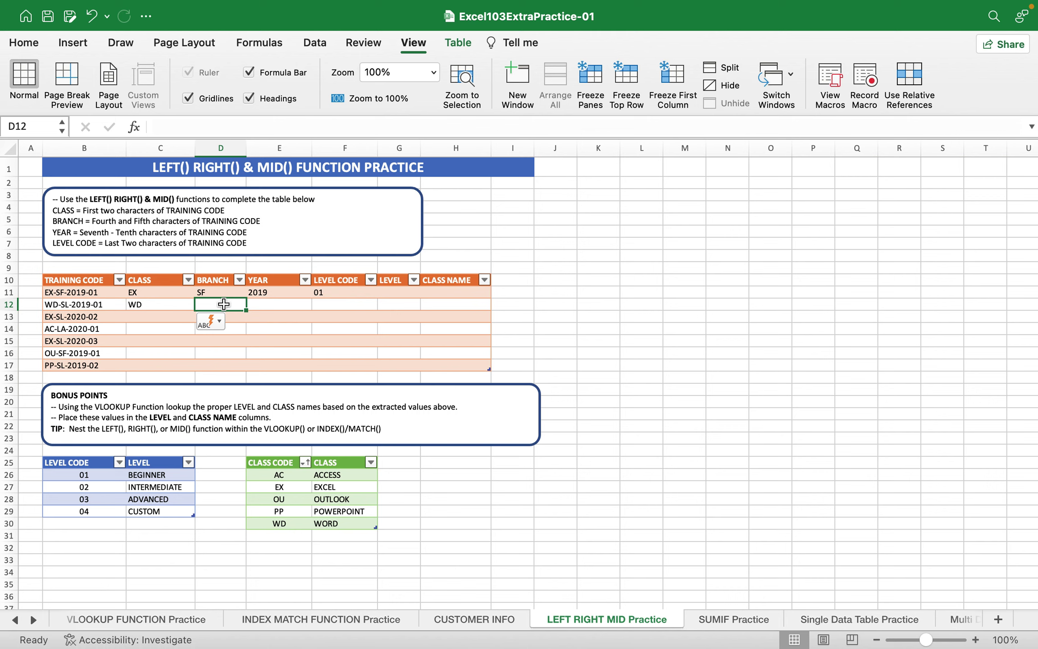
{"action": "type", "text": "=mid"}
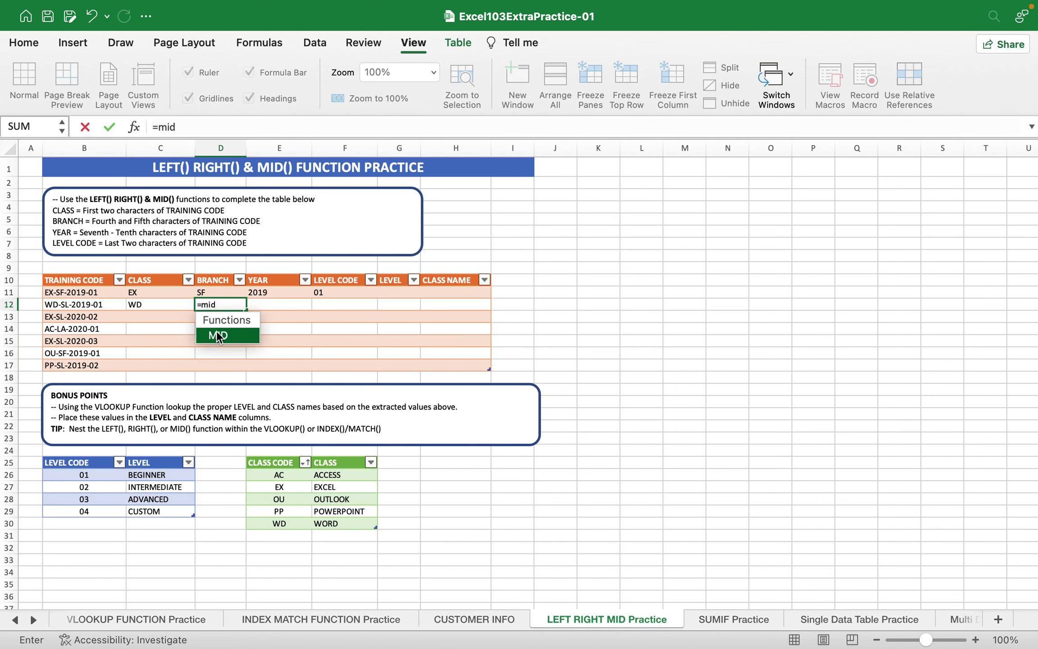
{"action": "double_click", "coordinate": [218, 335]}
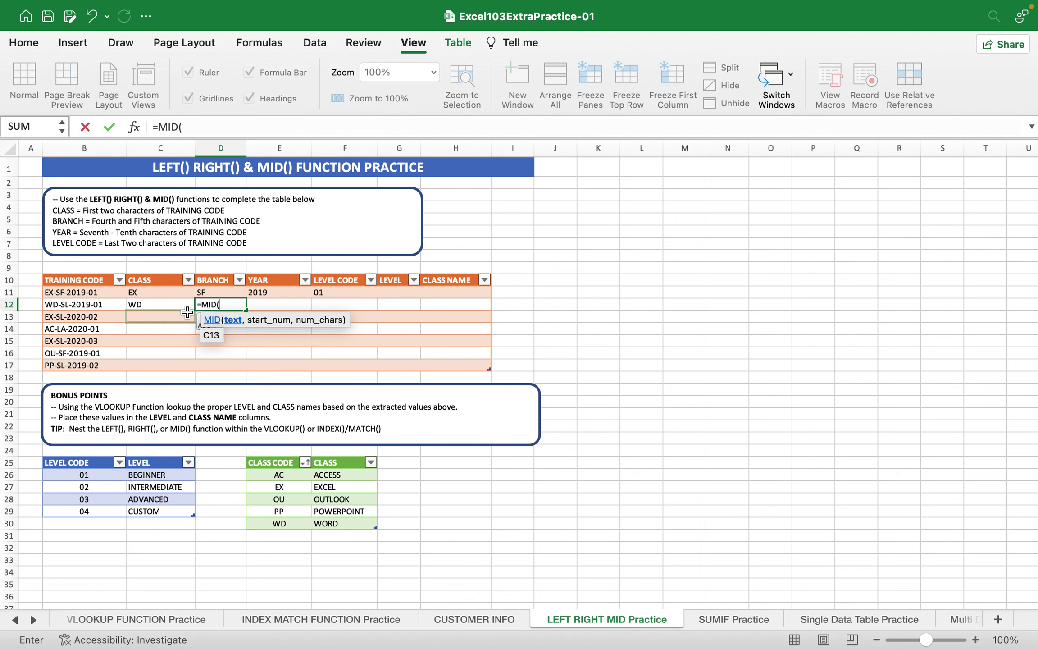
{"action": "left_click", "coordinate": [93, 308]}
{"action": "type", "text": ","}
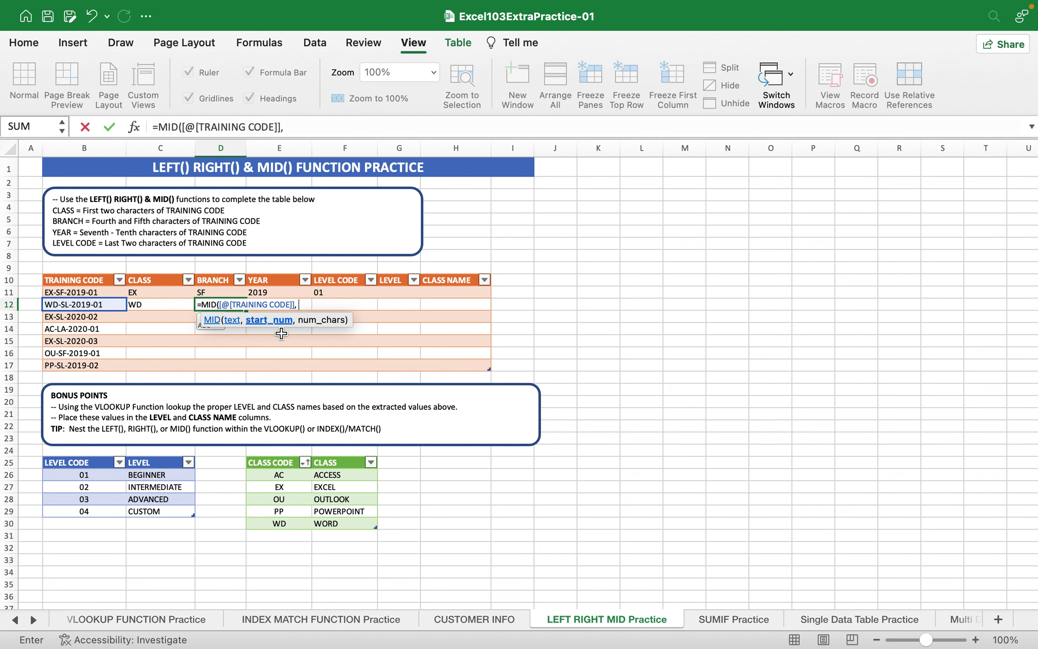
{"action": "type", "text": " 4,"}
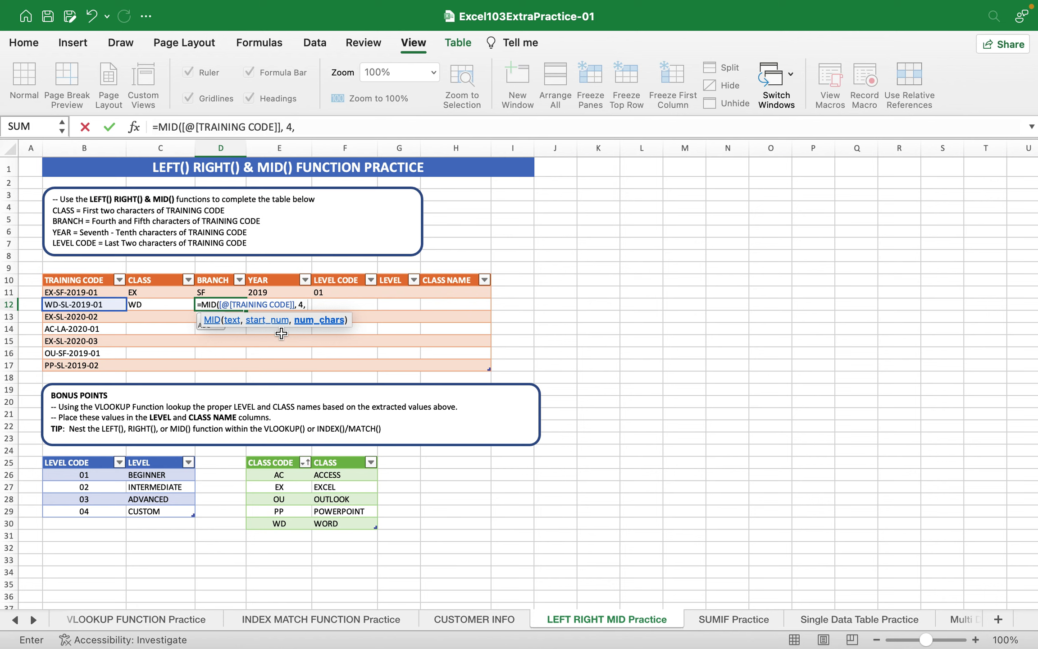
{"action": "type", "text": "2"}
{"action": "key", "text": "Return"}
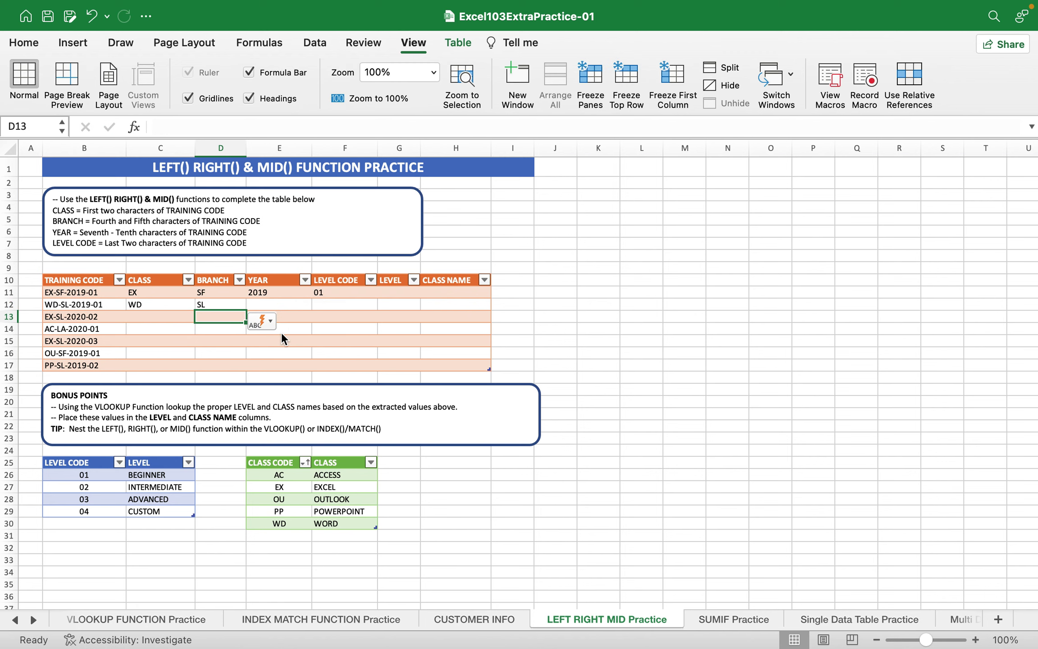
{"action": "left_click", "coordinate": [266, 308]}
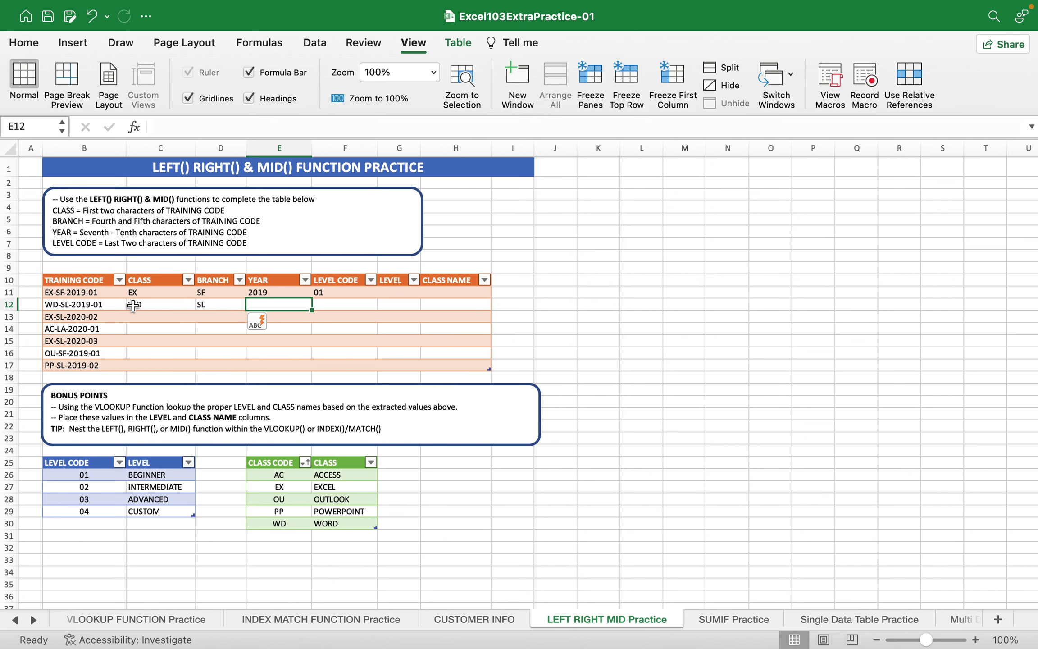
{"action": "type", "text": "=R"}
{"action": "key", "text": "BackSpace"}
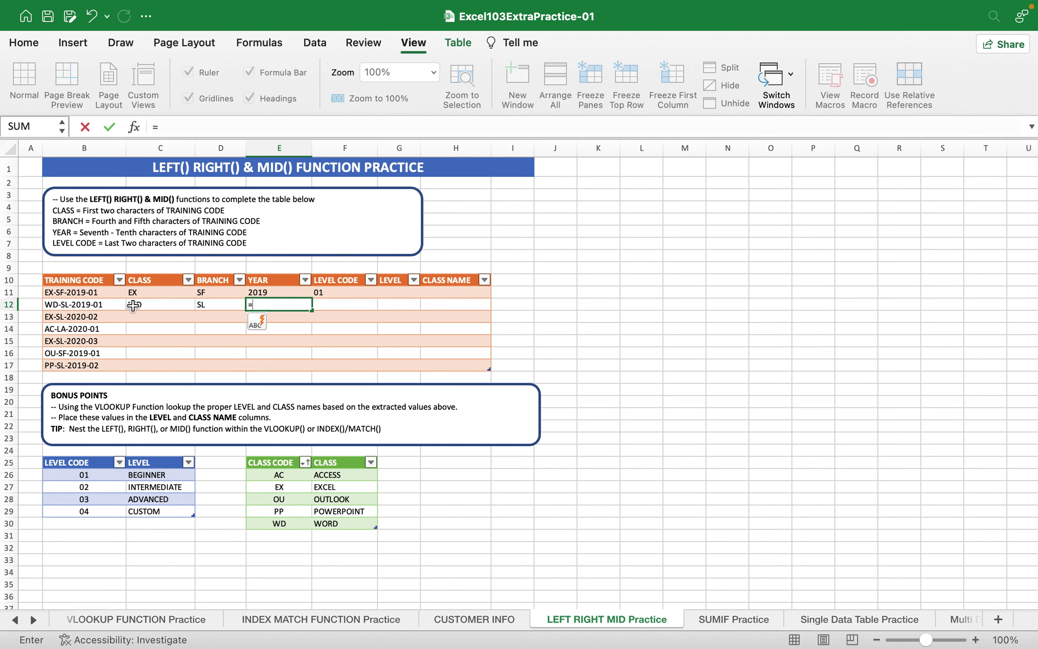
{"action": "type", "text": "ri"}
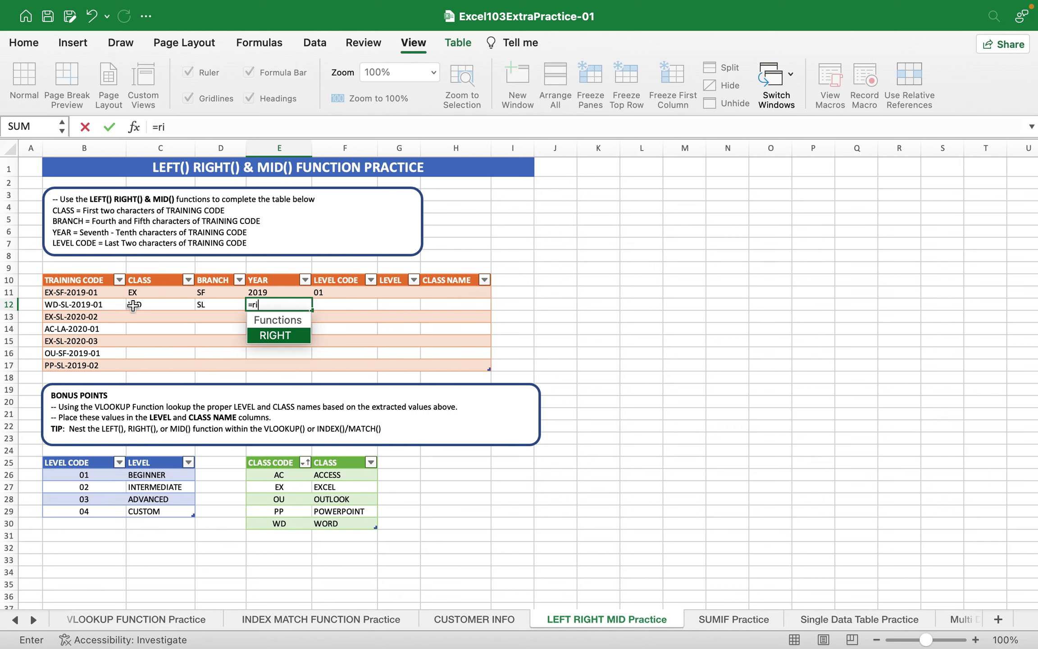
{"action": "double_click", "coordinate": [290, 334]}
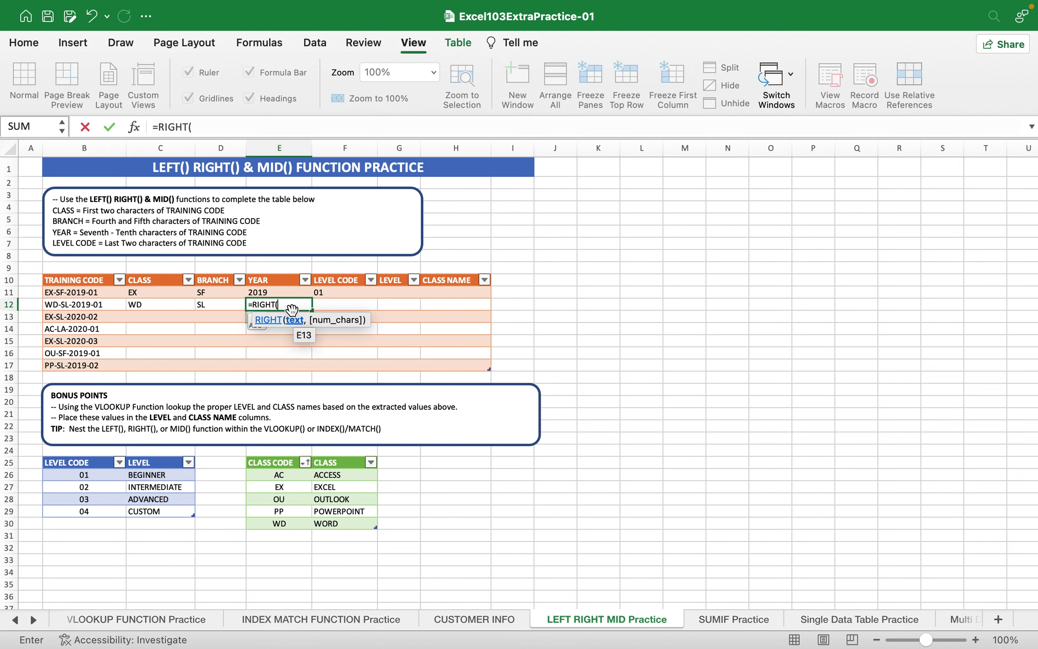
{"action": "key", "text": "BackSpace"}
{"action": "key", "text": "BackSpace"}
{"action": "key", "text": "BackSpace"}
{"action": "key", "text": "BackSpace"}
{"action": "key", "text": "BackSpace"}
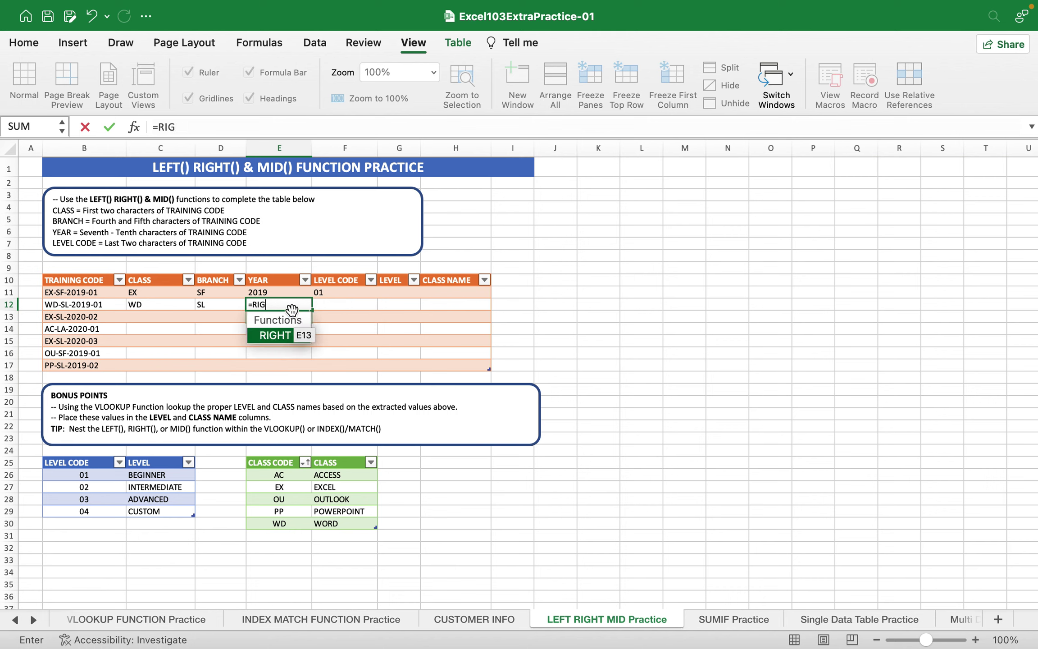
{"action": "key", "text": "BackSpace"}
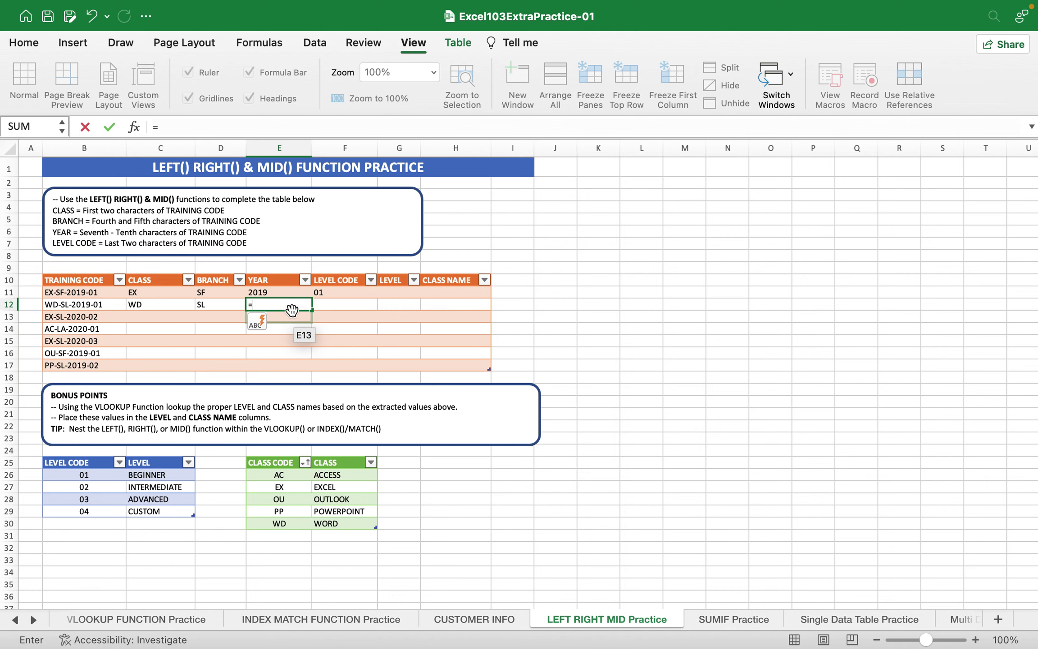
Enter a MID formula in YEAR cell E12 on the row's training code with start number 7 and 5 characters
{"action": "type", "text": "mid"}
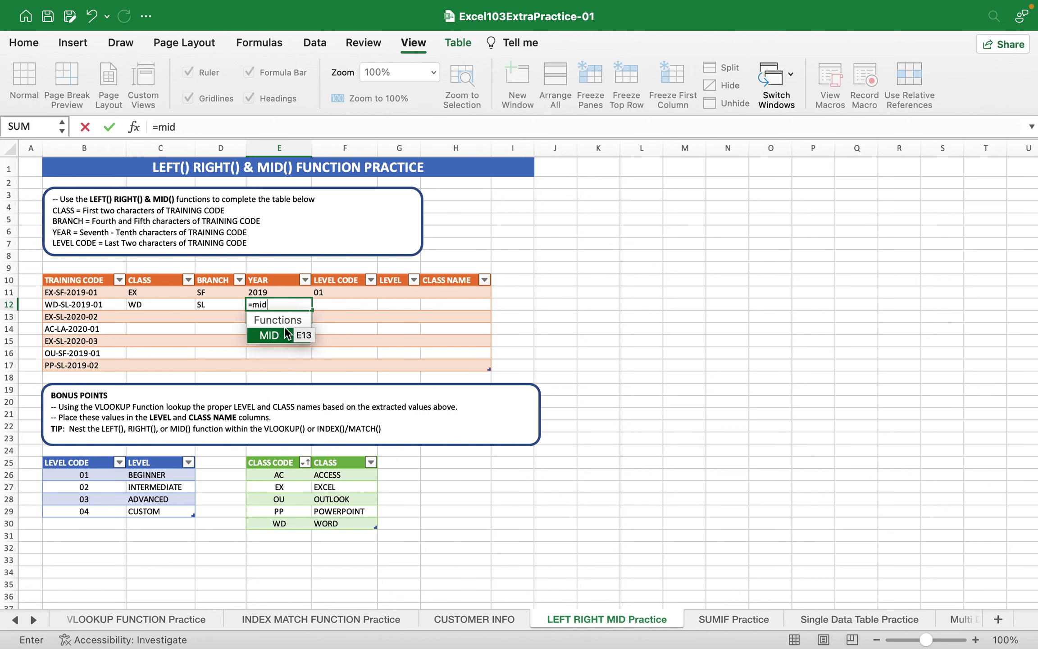
{"action": "double_click", "coordinate": [285, 334]}
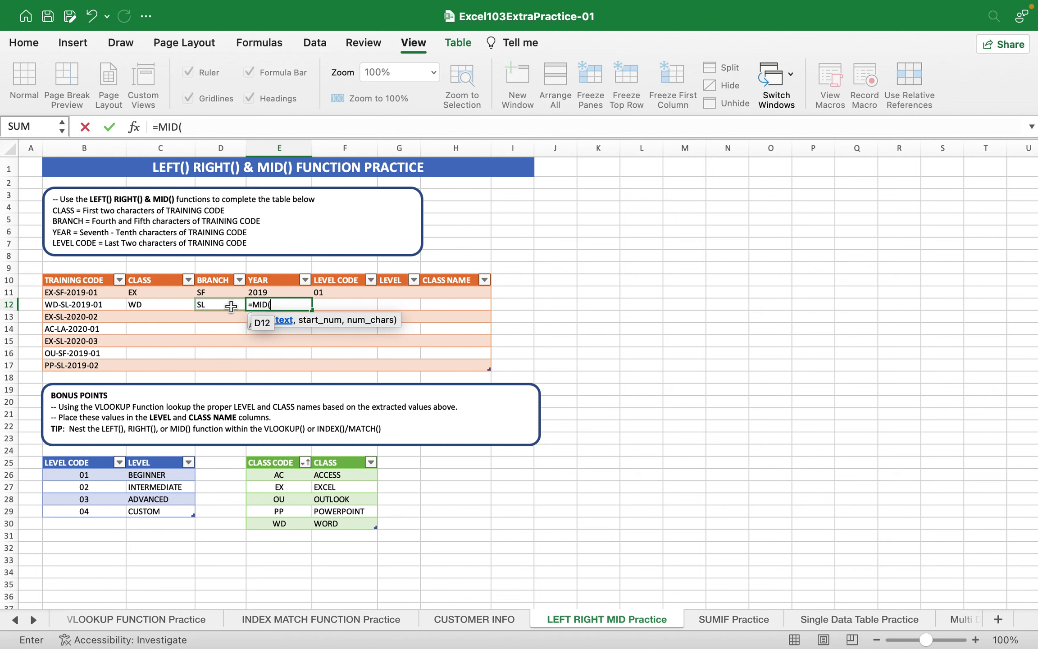
{"action": "left_click", "coordinate": [98, 305]}
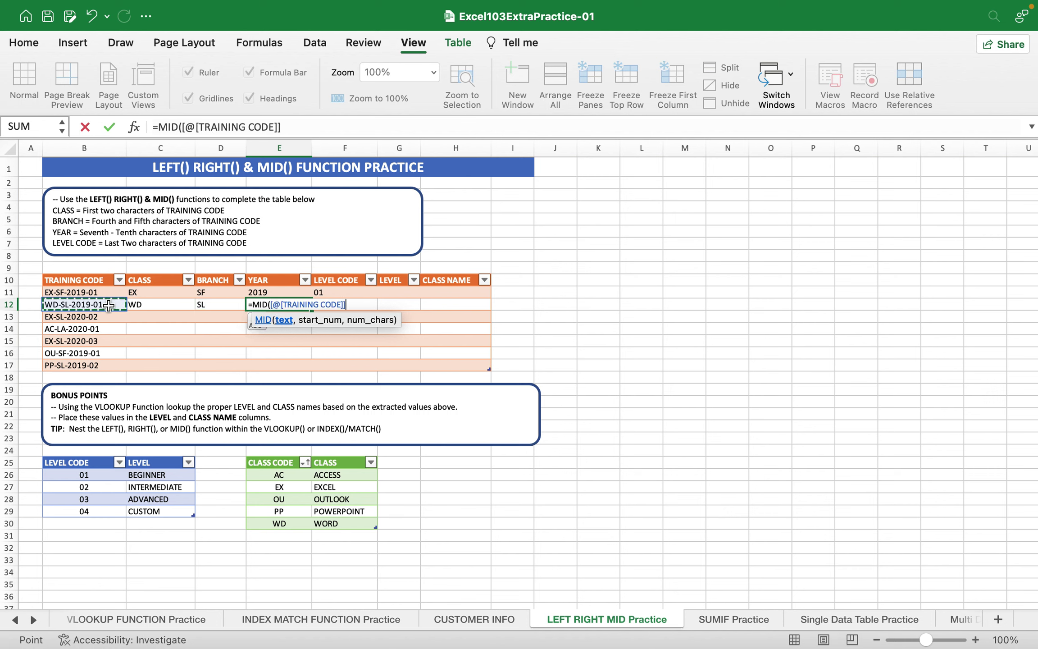
{"action": "type", "text": ","}
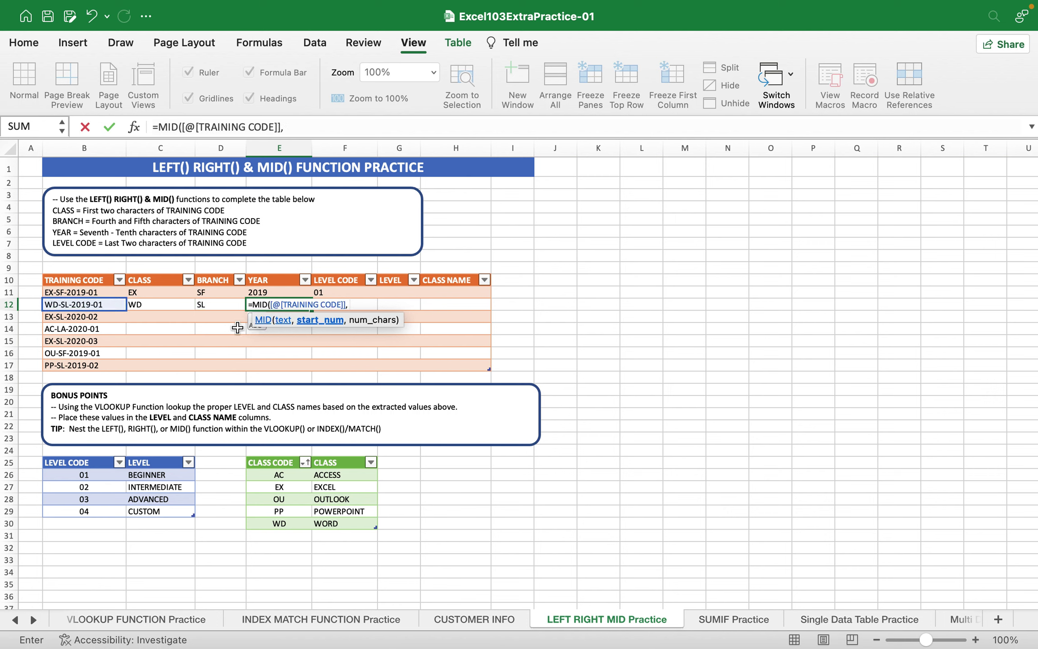
{"action": "type", "text": " 7 ,"}
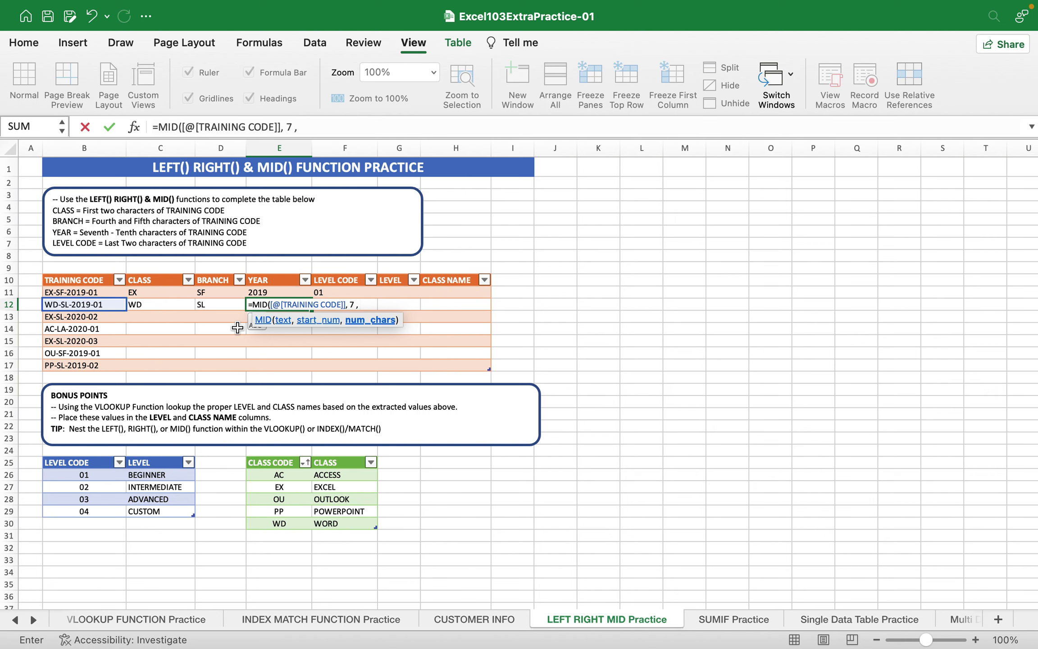
{"action": "type", "text": "5"}
{"action": "key", "text": "Return"}
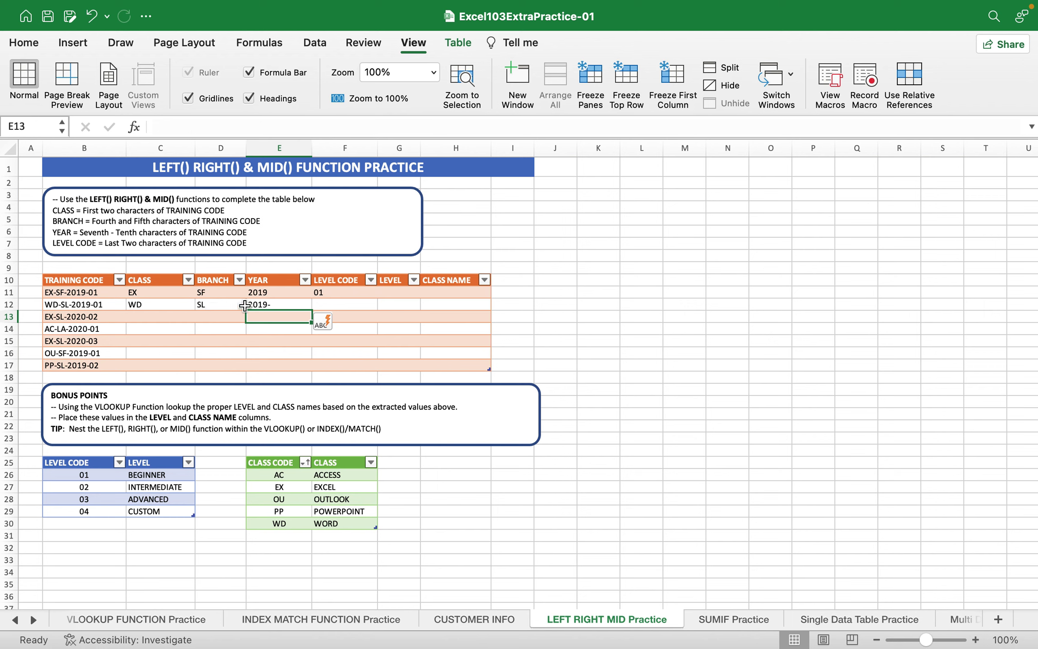
Set the number of characters in the YEAR cell's MID formula to 4
{"action": "left_click", "coordinate": [287, 304]}
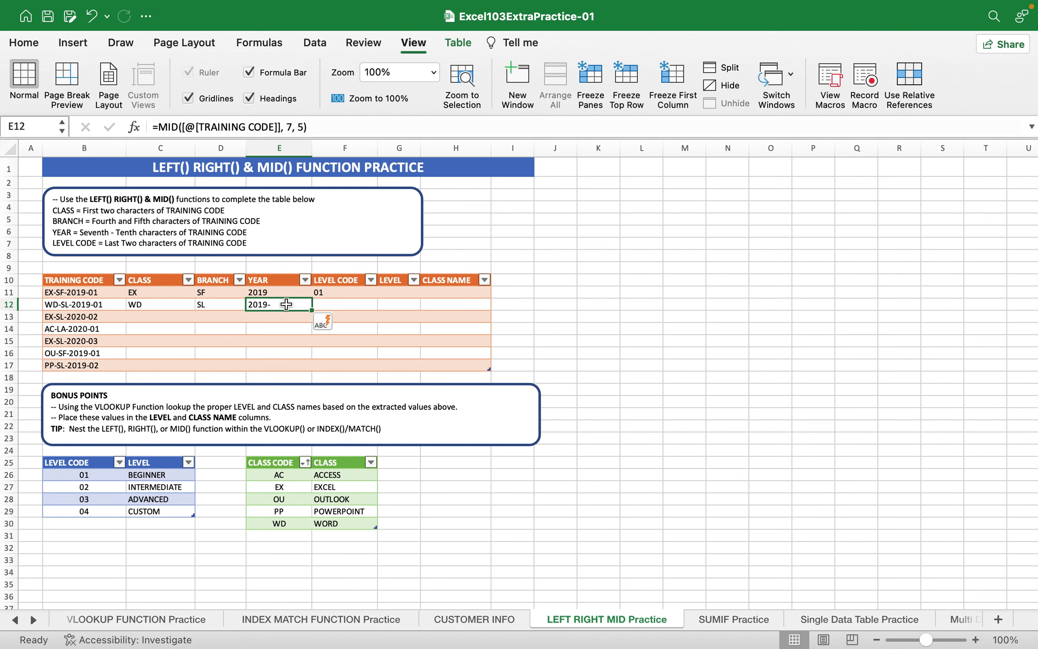
{"action": "double_click", "coordinate": [286, 305]}
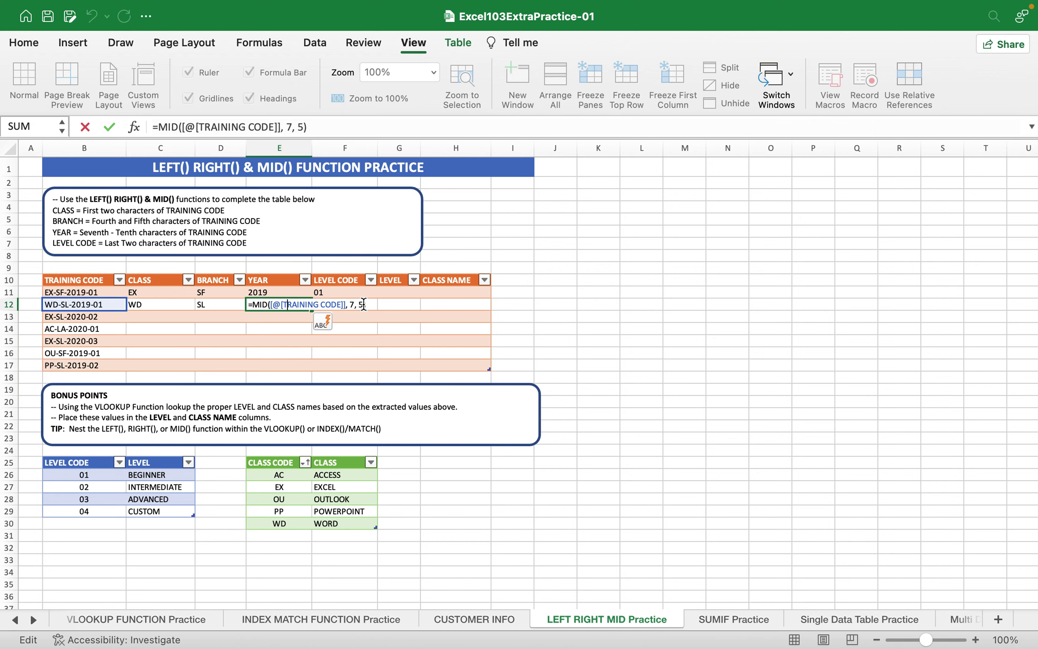
{"action": "left_click", "coordinate": [364, 305]}
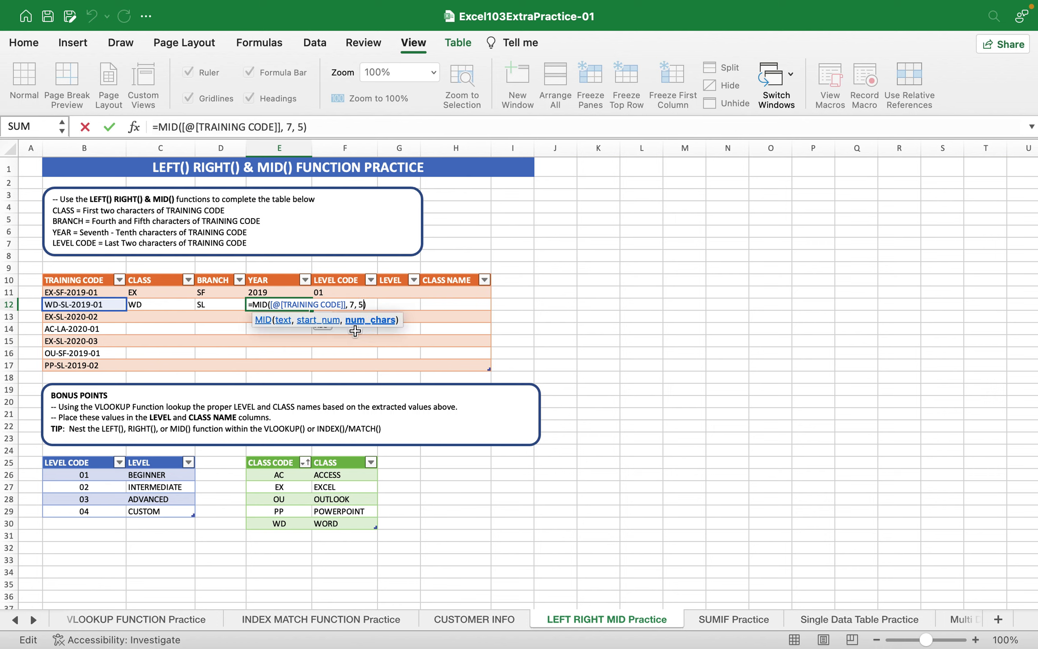
{"action": "key", "text": "BackSpace"}
{"action": "type", "text": "4"}
{"action": "key", "text": "Return"}
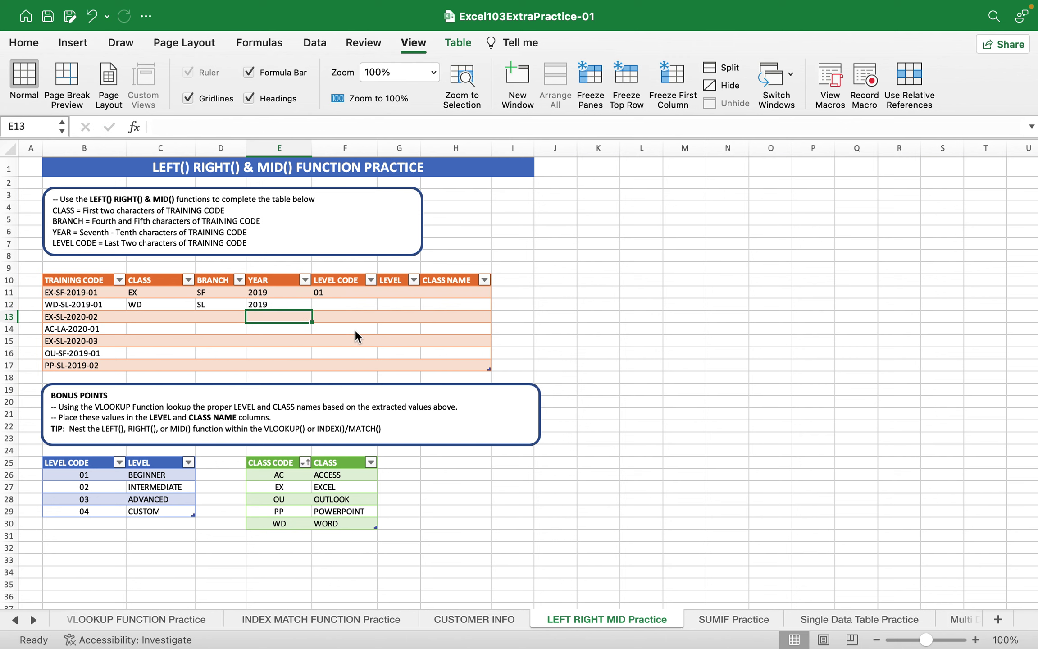
Enter a RIGHT formula in LEVEL CODE cell F12 that extracts the last 2 characters of the row's training code
{"action": "left_click", "coordinate": [332, 304]}
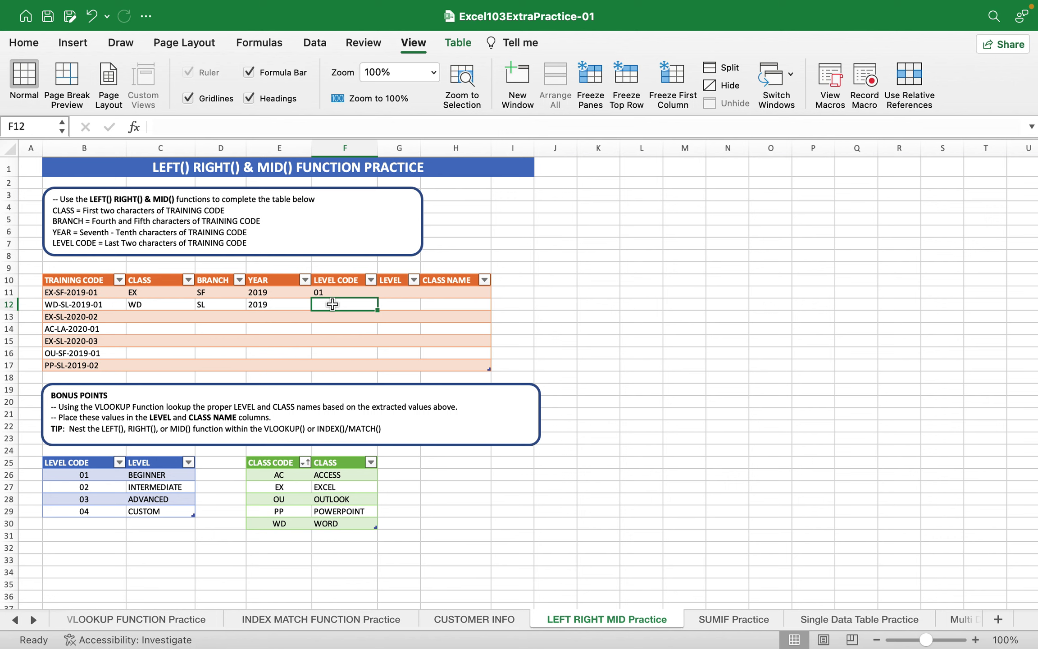
{"action": "type", "text": "=r"}
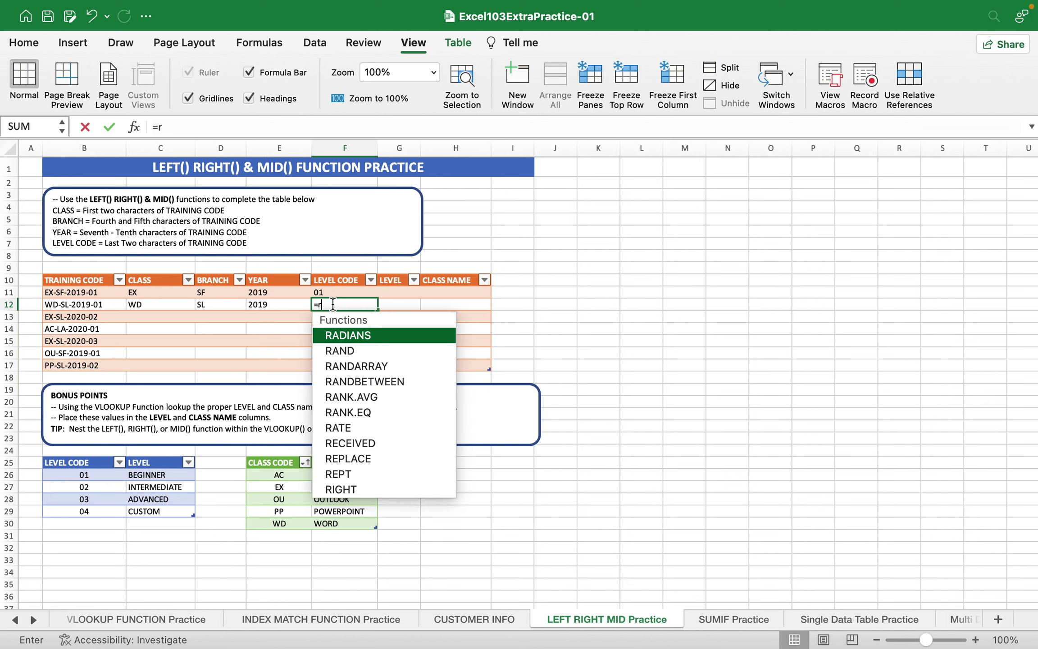
{"action": "type", "text": "i"}
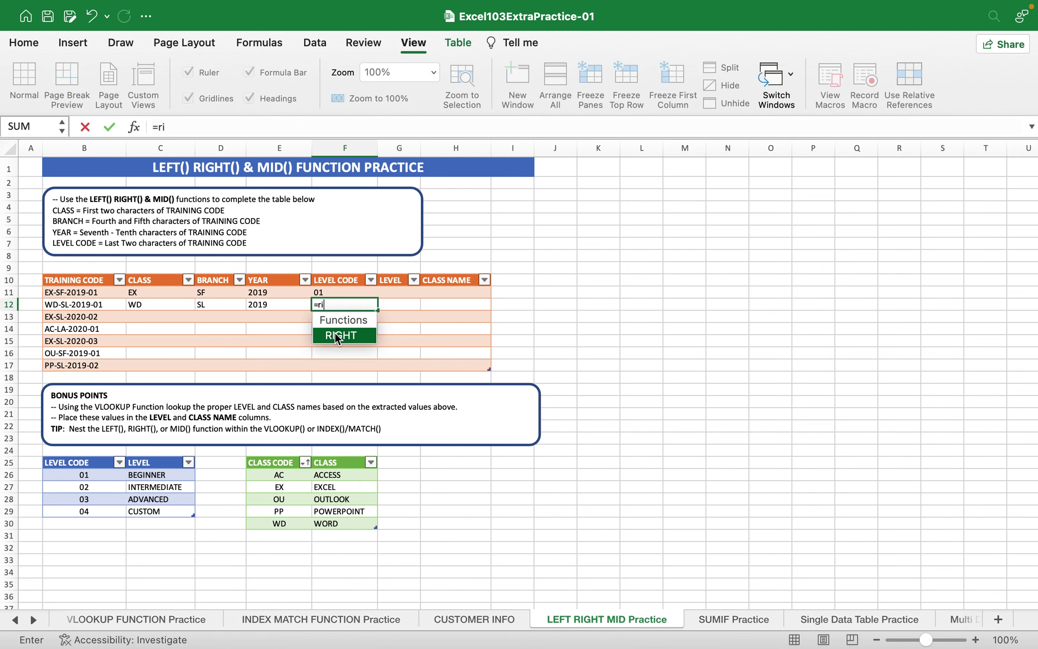
{"action": "double_click", "coordinate": [337, 336]}
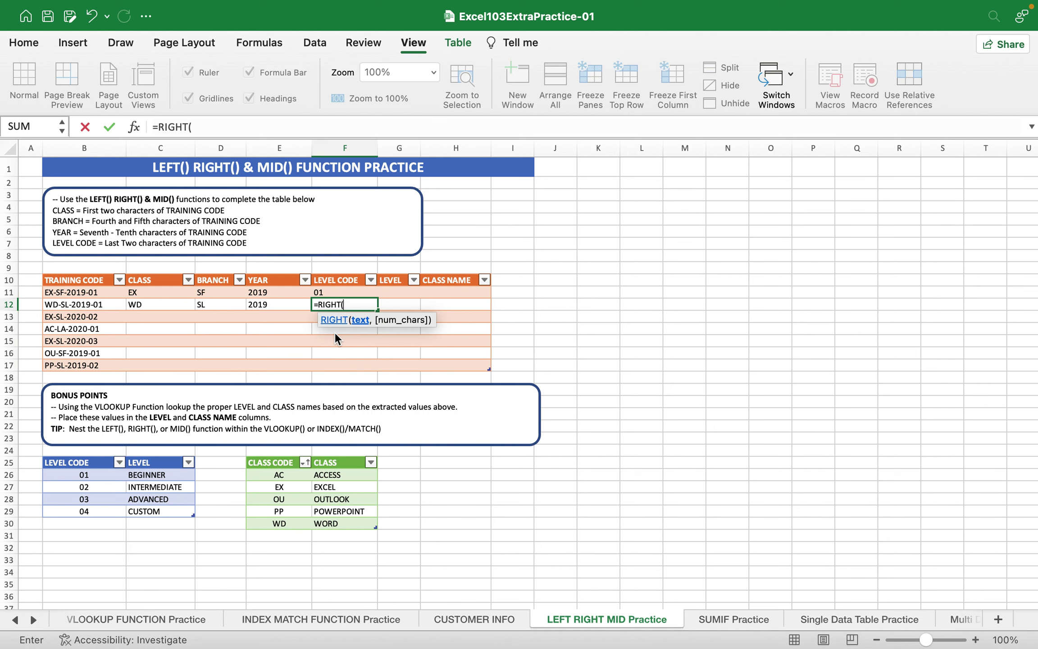
{"action": "left_click", "coordinate": [87, 305]}
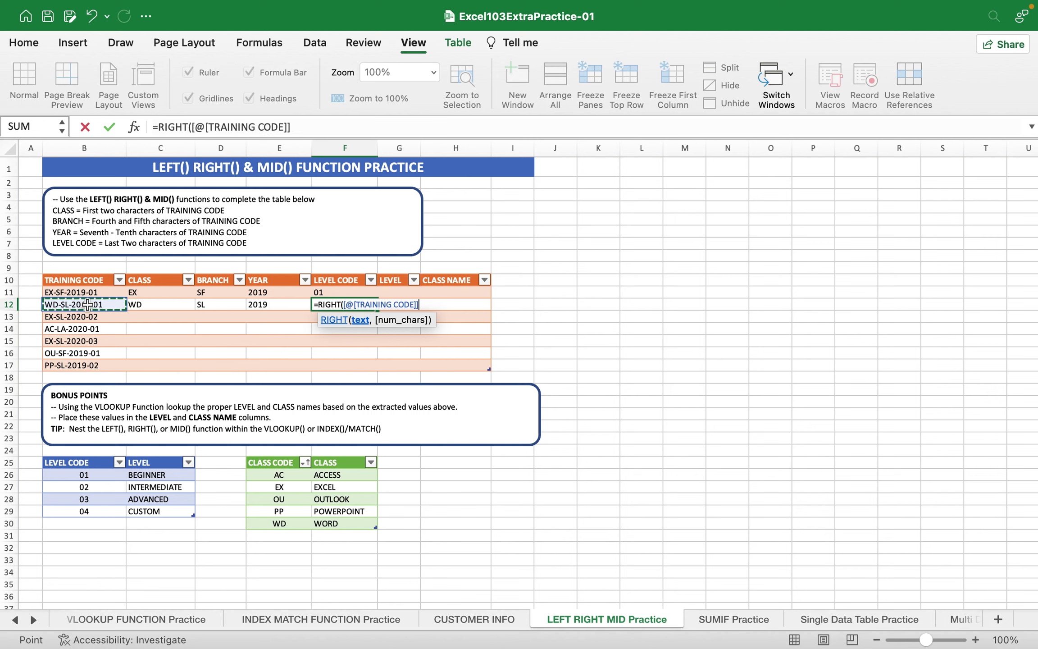
{"action": "type", "text": ", "}
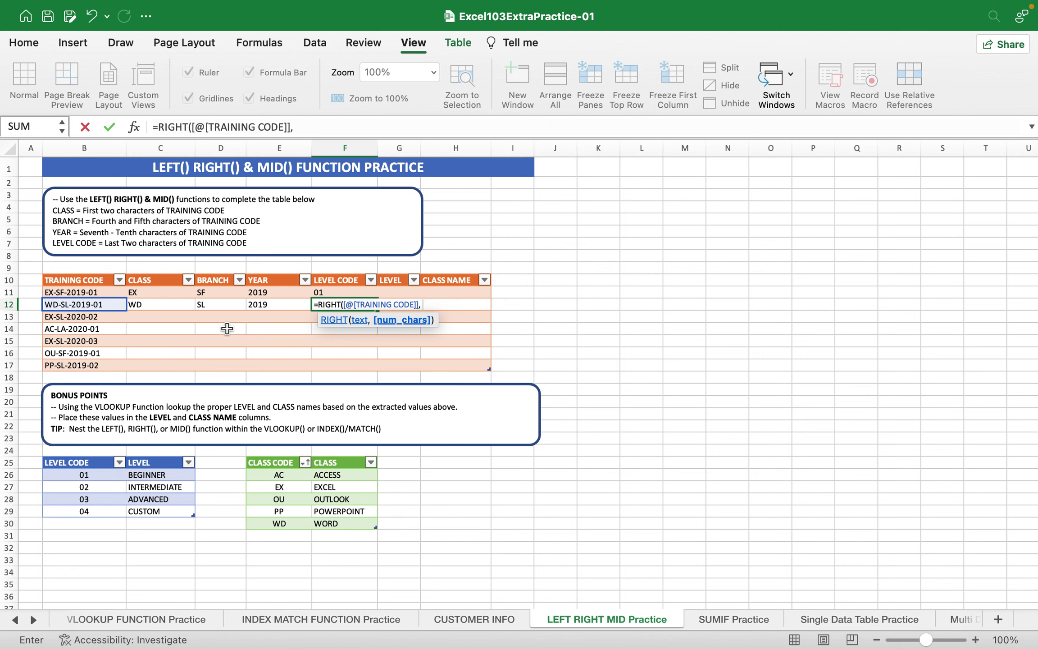
{"action": "type", "text": "2"}
{"action": "key", "text": "Return"}
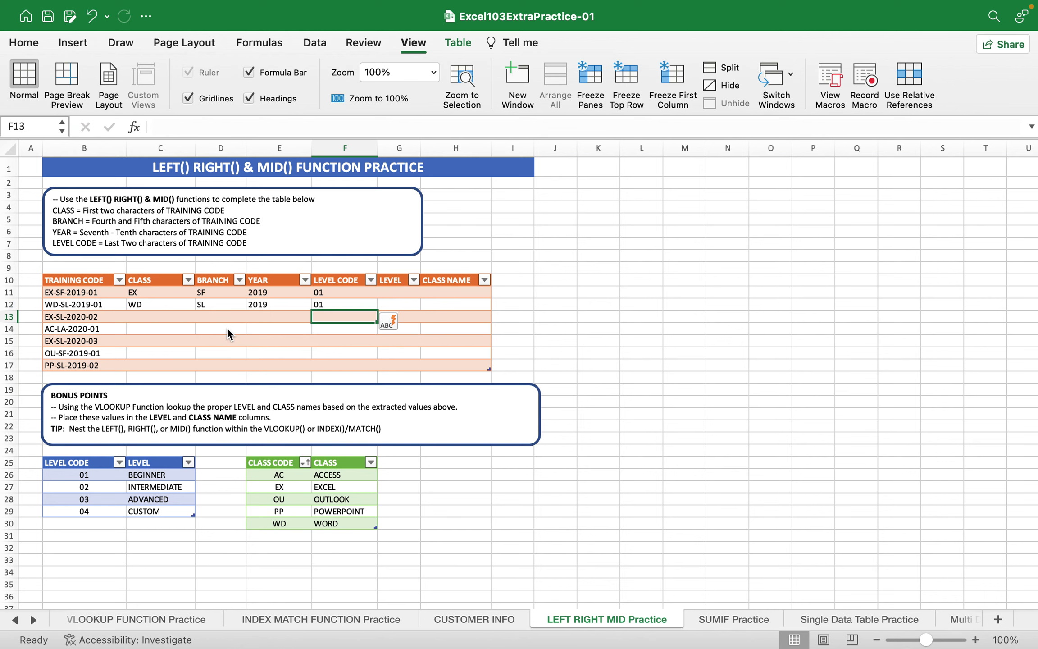